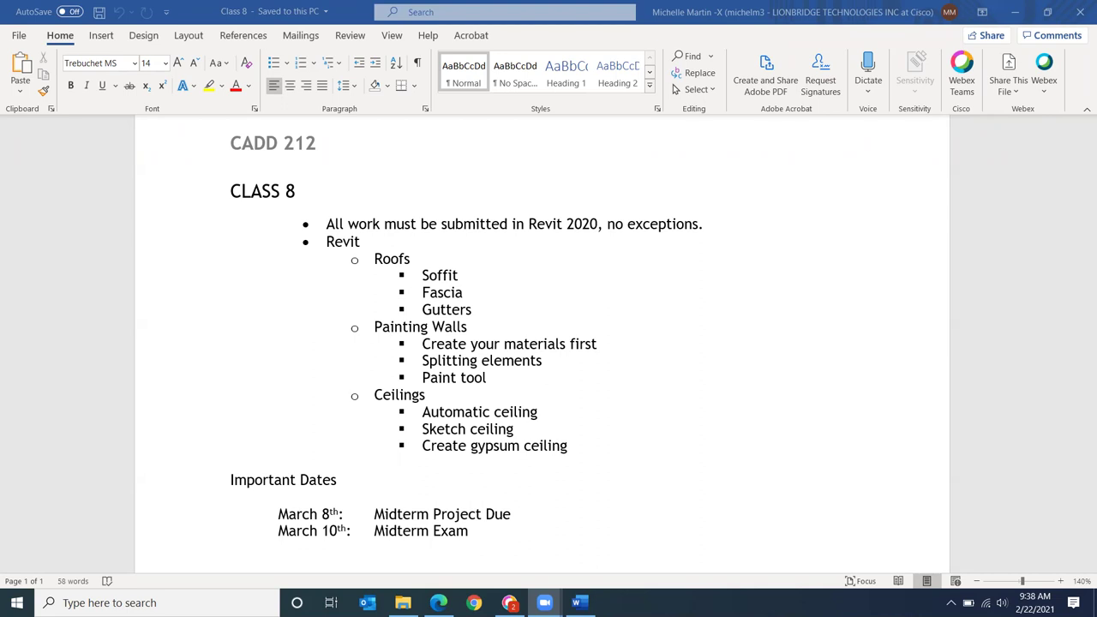
# Step: Minimize the Word document and File Explorer windows, and launch Revit 2020
pyautogui.click(1017, 14)
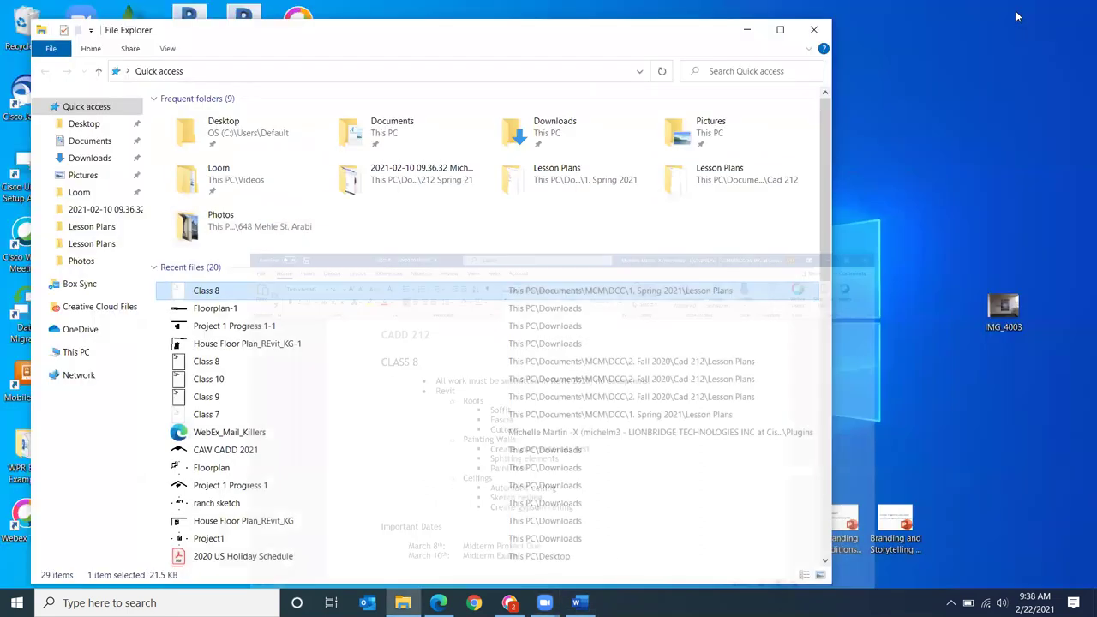
pyautogui.doubleClick(178, 31)
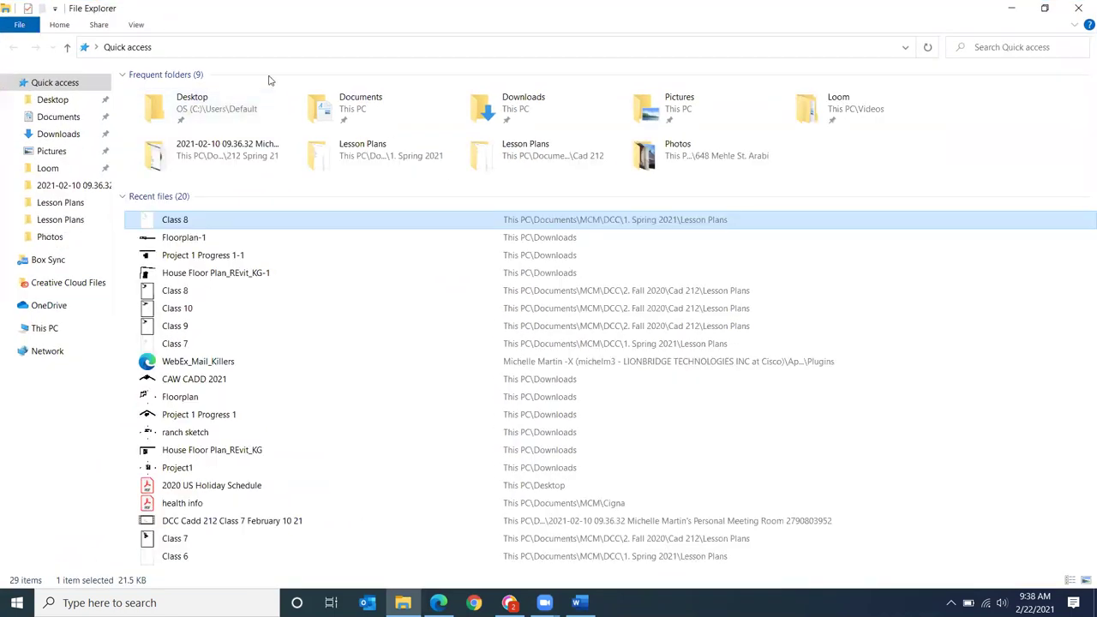
pyautogui.click(1011, 14)
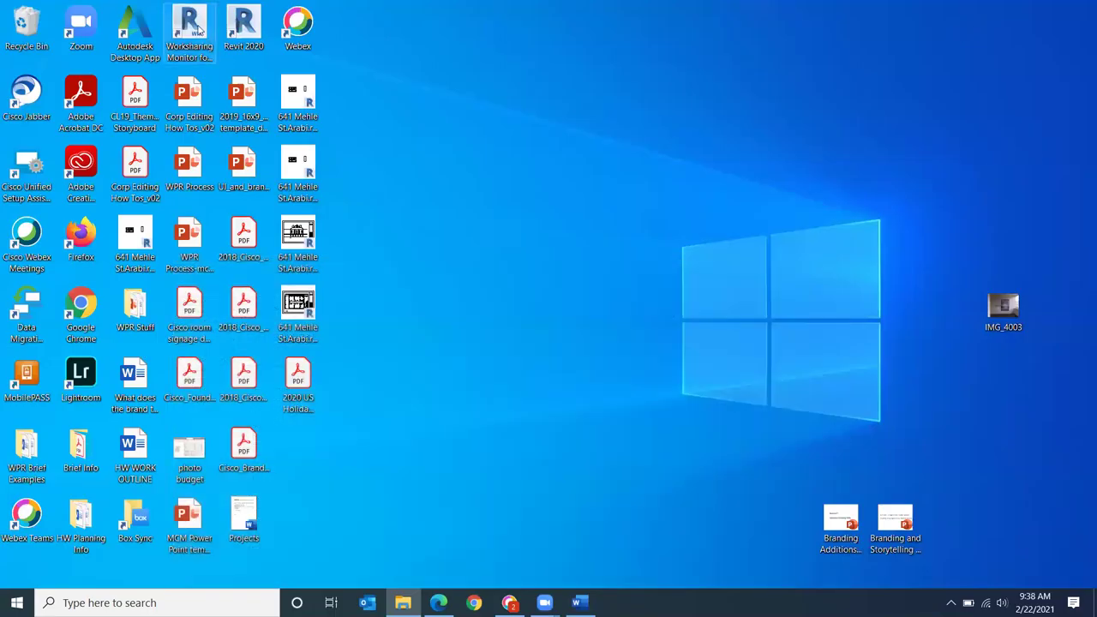
pyautogui.doubleClick(237, 32)
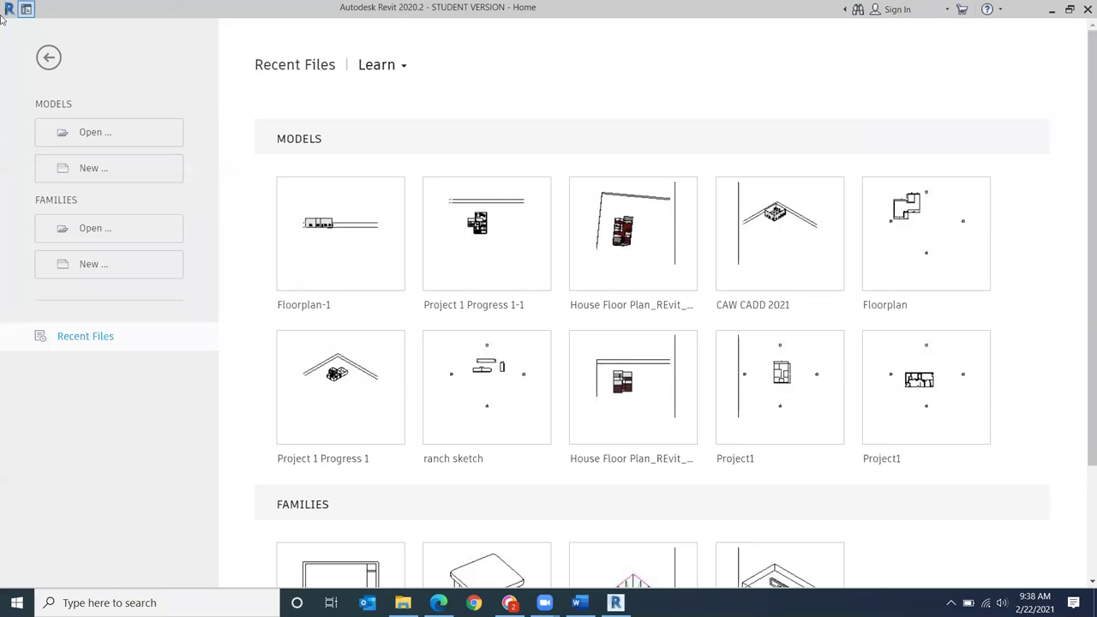
# Step: Create a new project from the Architectural Template
pyautogui.click(114, 180)
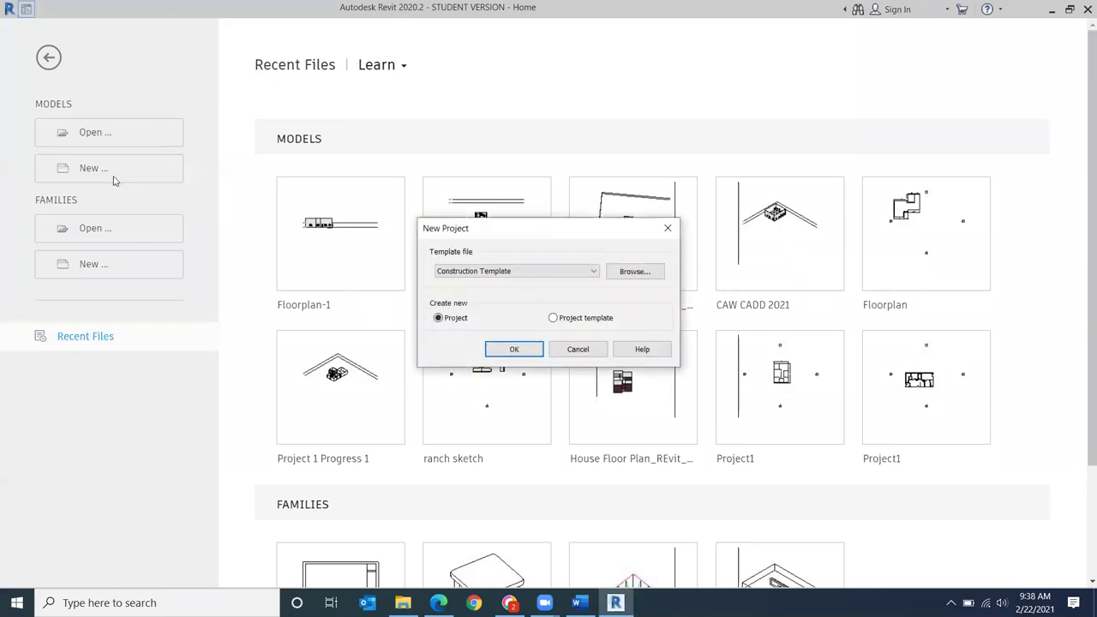
pyautogui.click(593, 272)
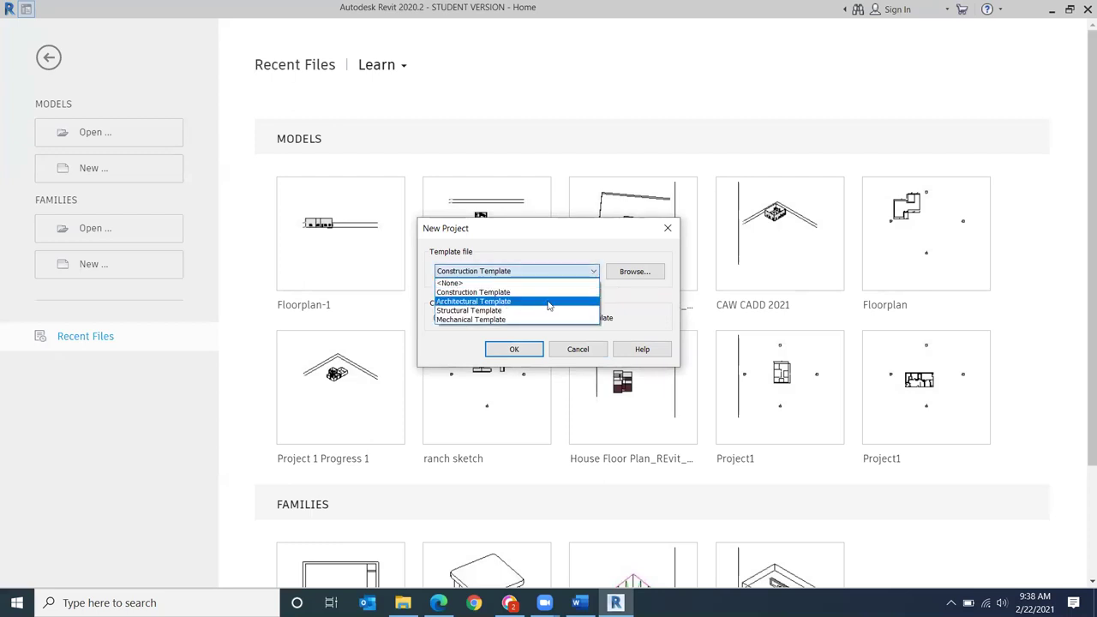
pyautogui.click(547, 302)
pyautogui.click(515, 350)
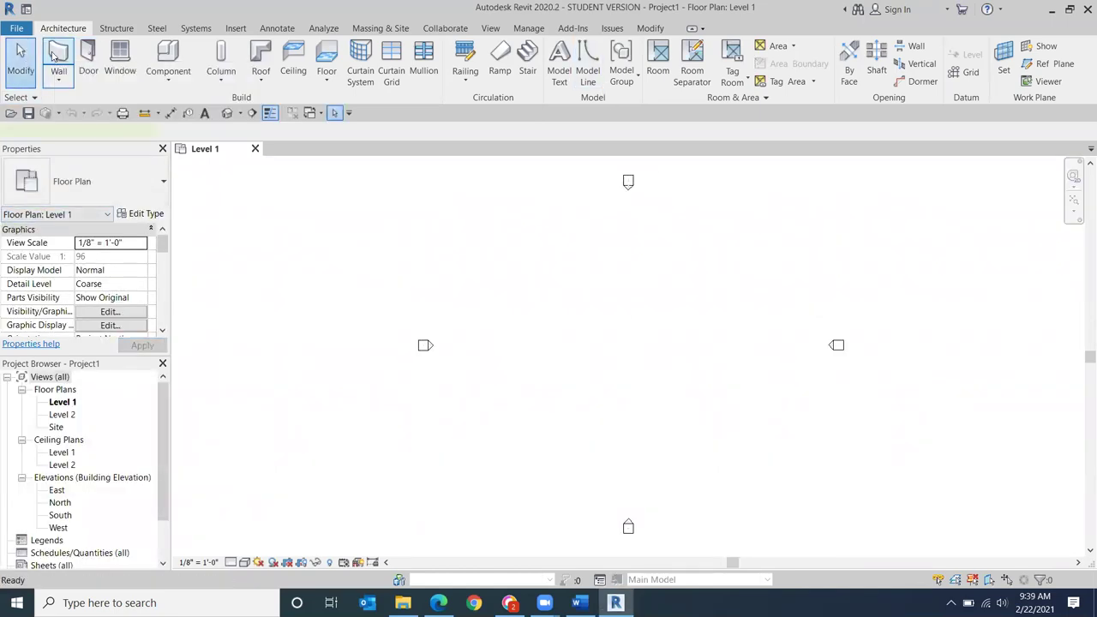
# Step: Draw a closed L-shaped loop of Generic - 8" walls on Level 1, about 36' along the west side, and leave the Wall command
pyautogui.click(56, 59)
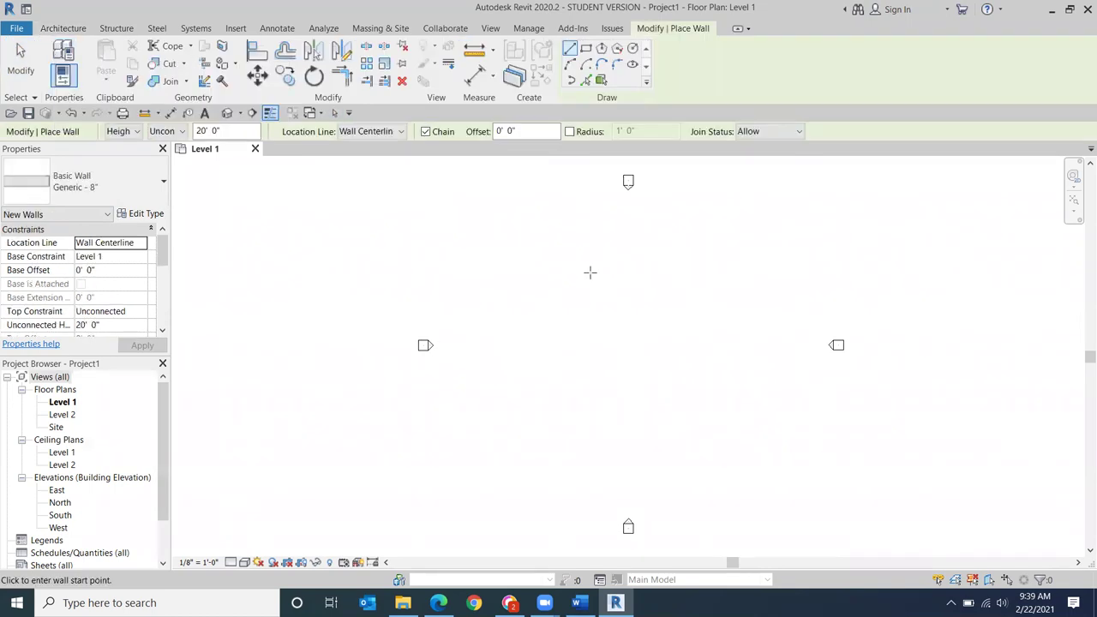
pyautogui.click(521, 330)
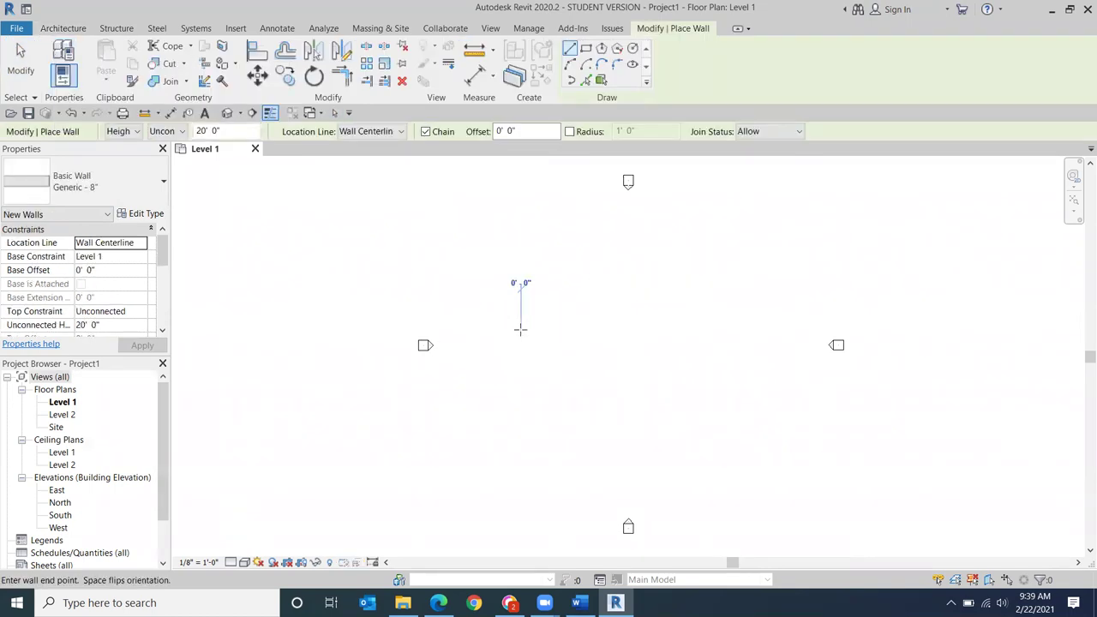
pyautogui.click(581, 329)
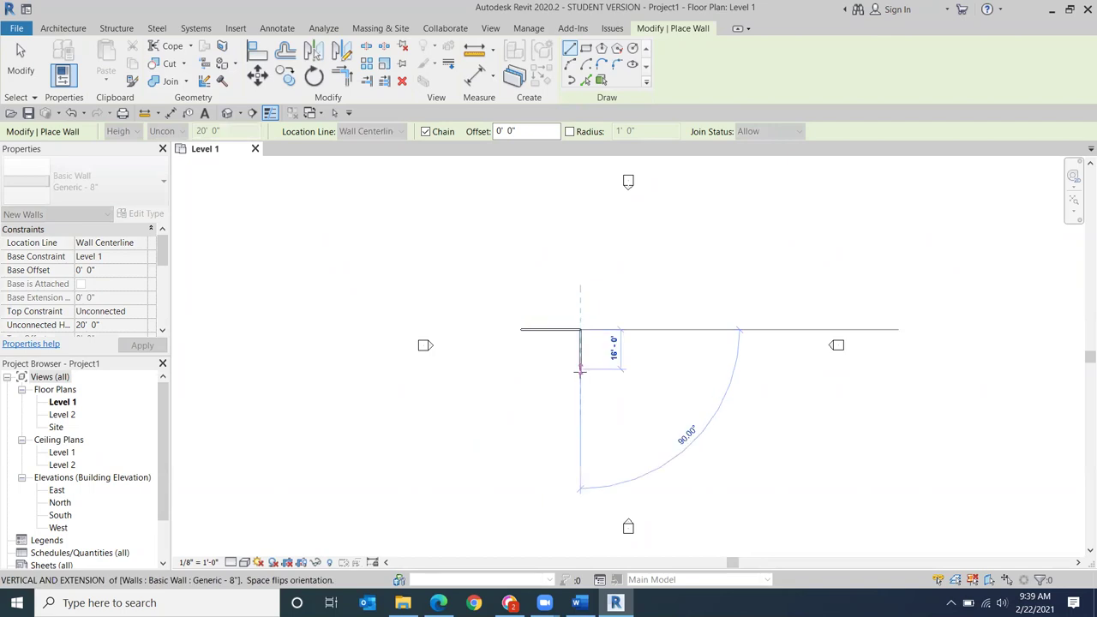
pyautogui.click(580, 368)
pyautogui.click(550, 369)
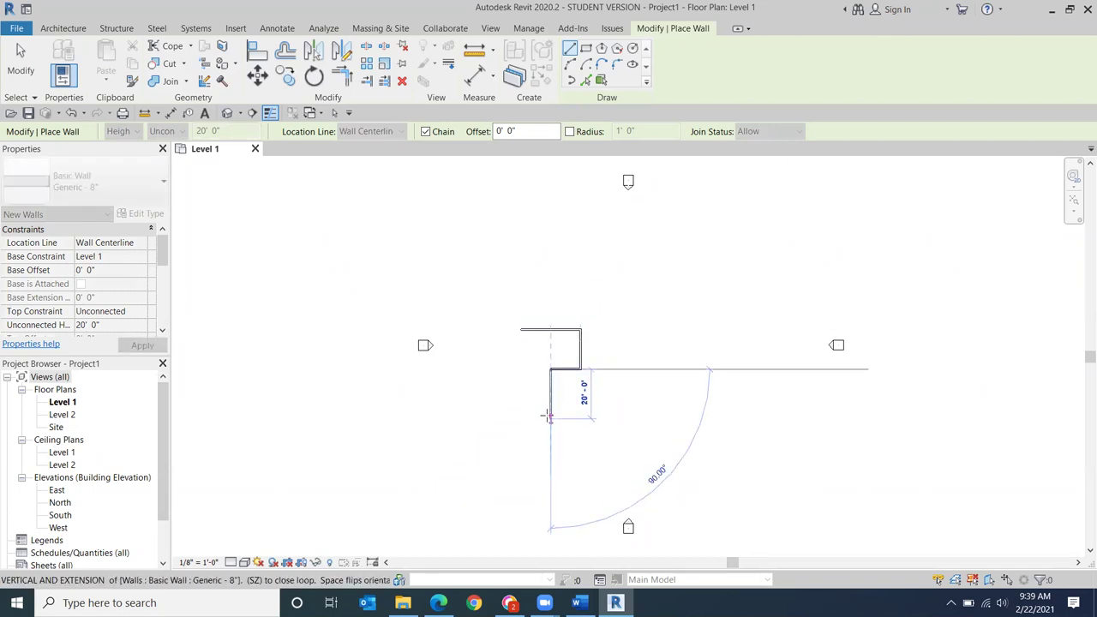
pyautogui.click(550, 417)
pyautogui.click(521, 419)
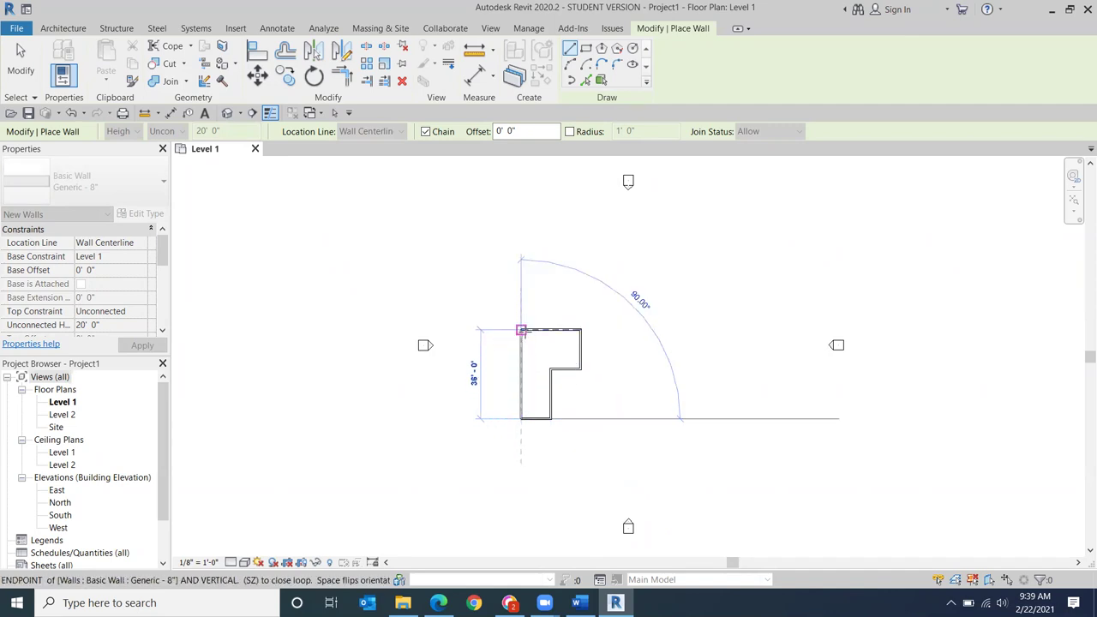
pyautogui.click(521, 331)
pyautogui.click(21, 71)
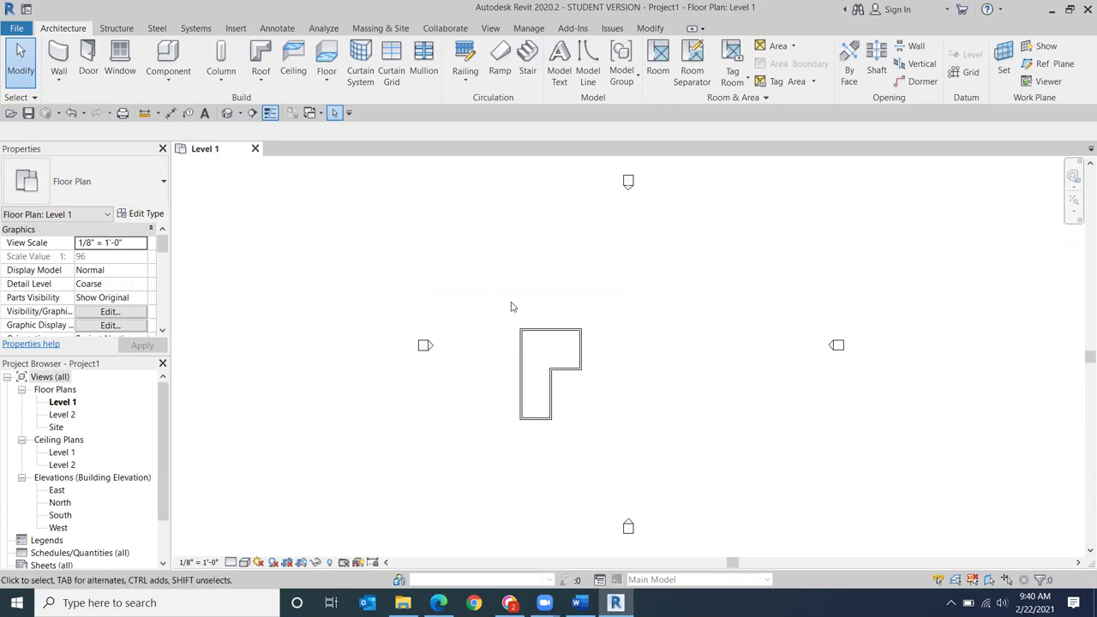
# Step: Start a roof by footprint, move its base to Level 2, and set the overhang to 2'
pyautogui.scroll(5, 526, 260)
pyautogui.scroll(3, 524, 289)
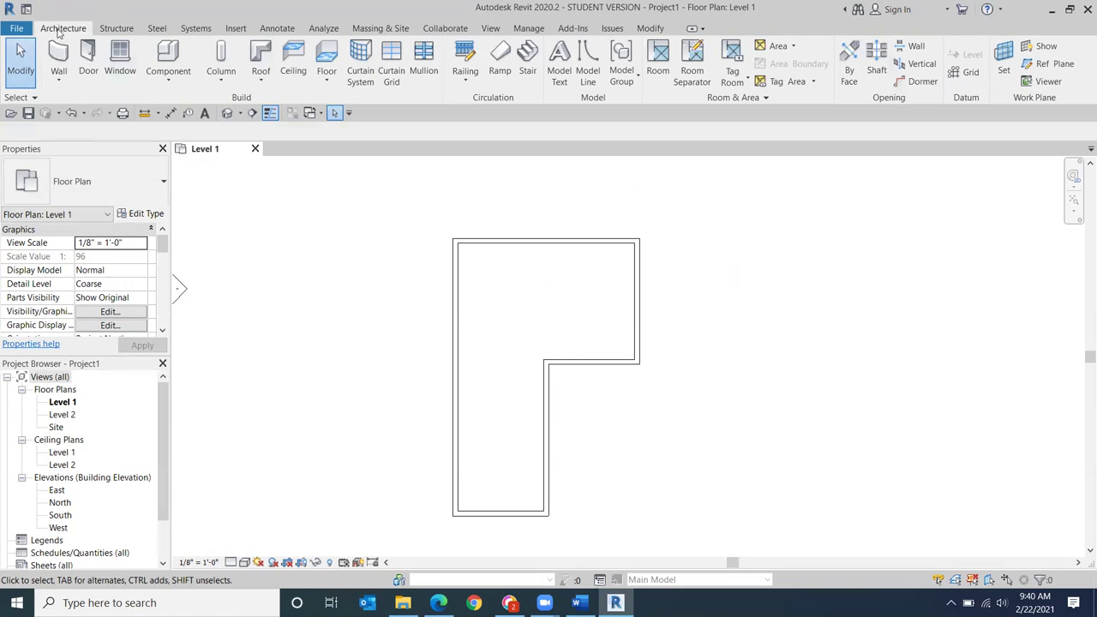
pyautogui.click(263, 79)
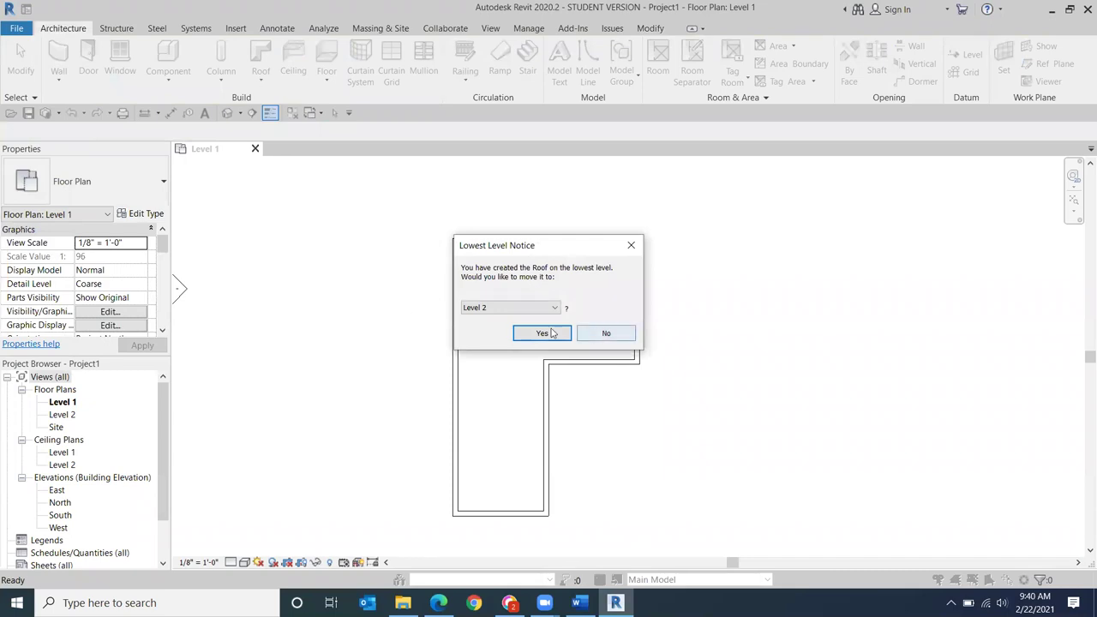
pyautogui.click(541, 335)
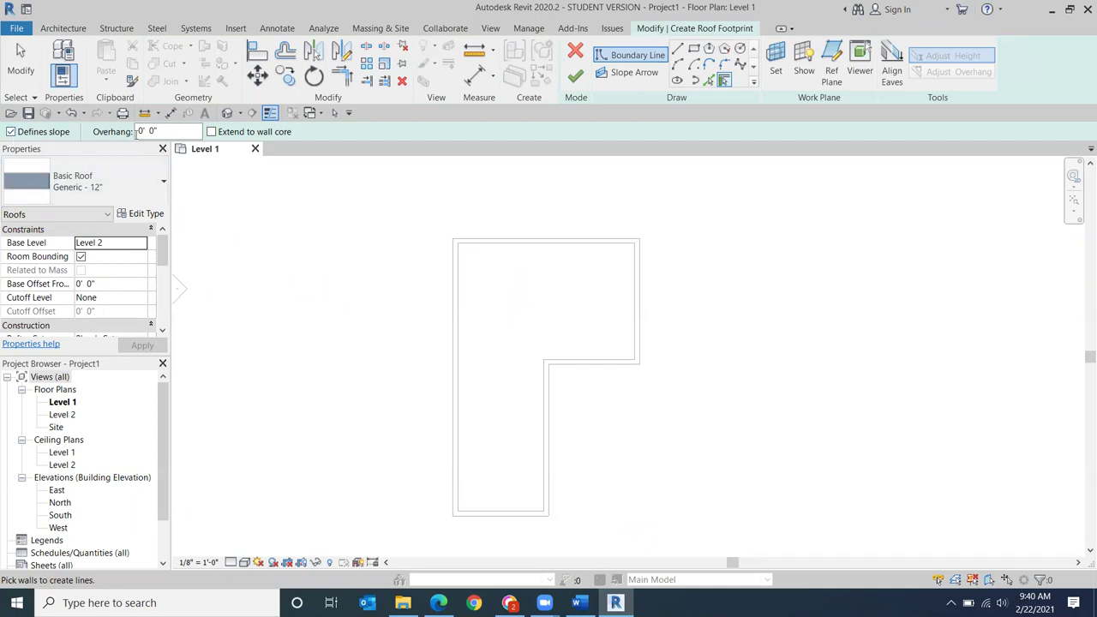
pyautogui.click(158, 132)
pyautogui.write('2')
pyautogui.press('Return')
# Step: Create slope-defining roof boundary lines from the west, north, east and both inner-corner walls
pyautogui.click(455, 389)
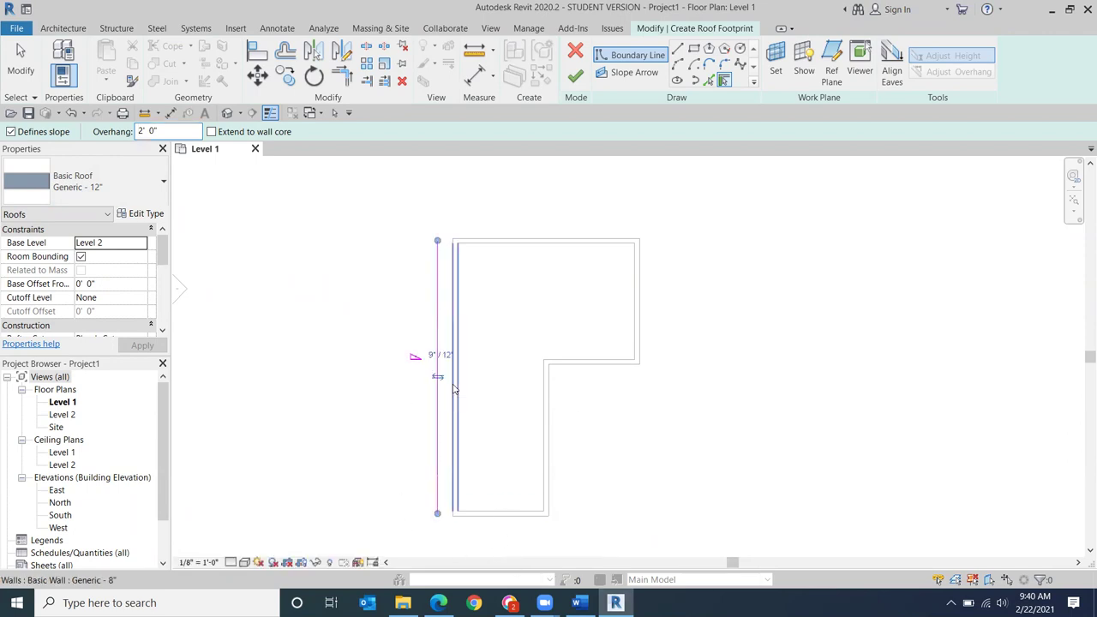
pyautogui.click(511, 242)
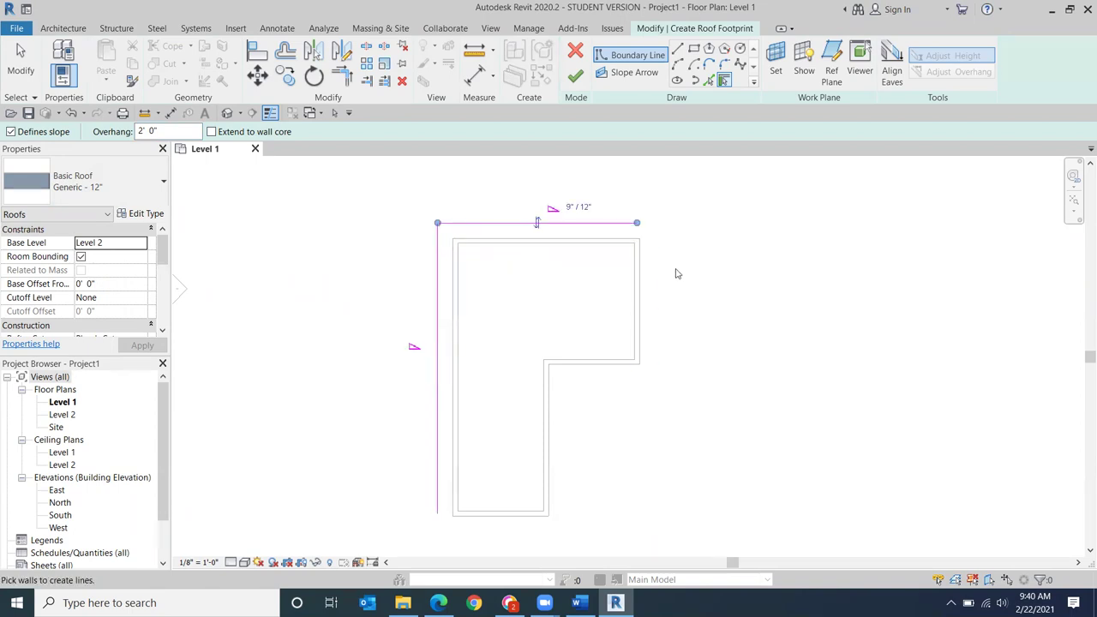
pyautogui.click(639, 297)
pyautogui.click(595, 365)
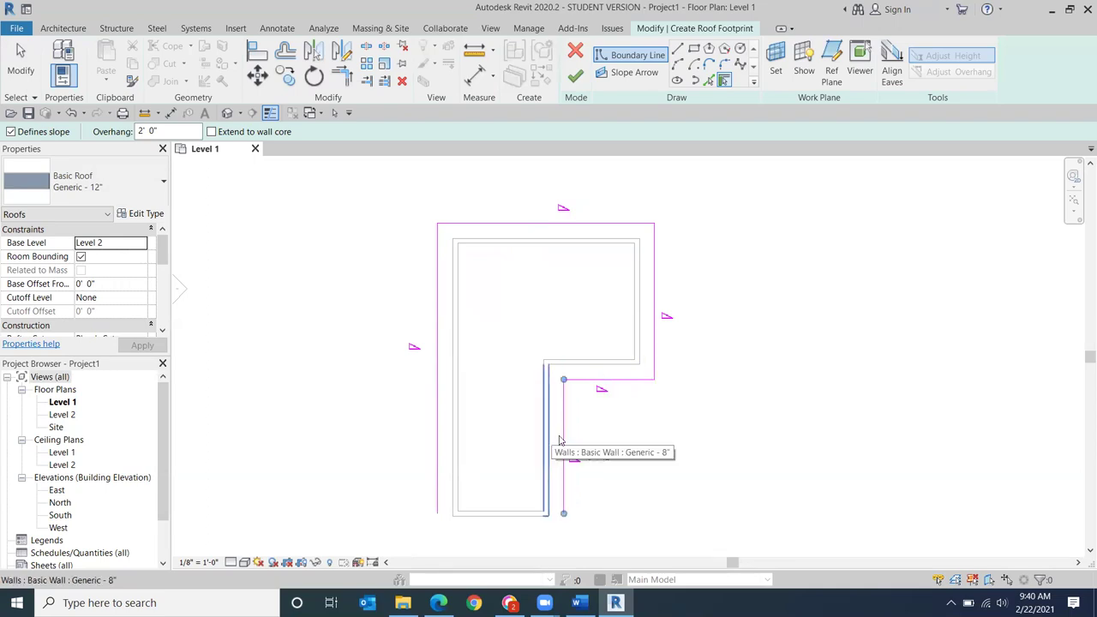
pyautogui.click(559, 437)
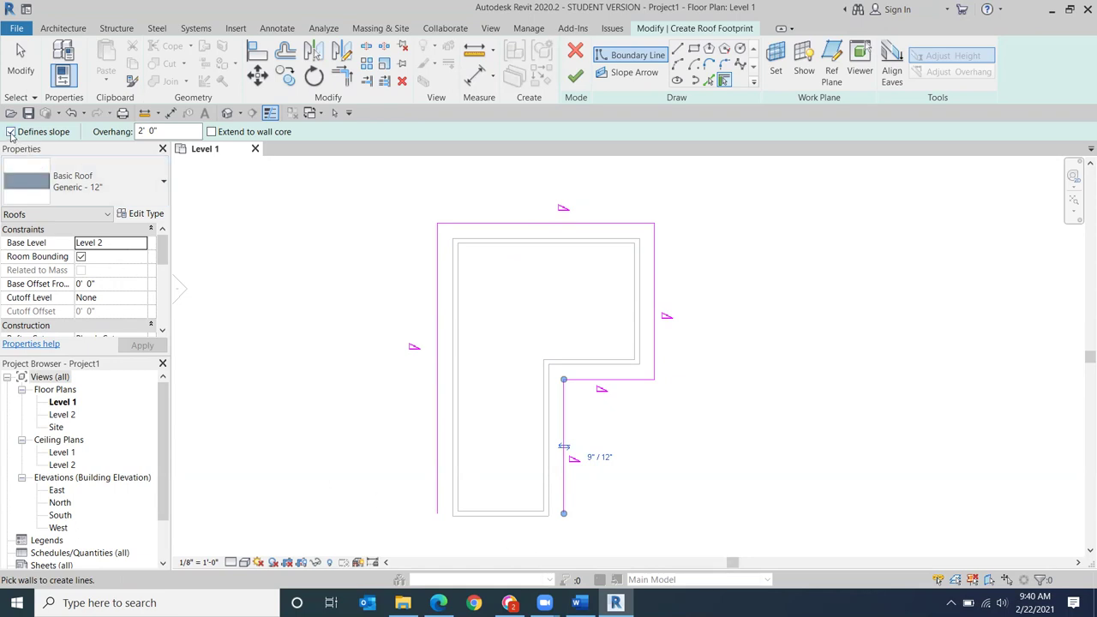
# Step: Close the roof boundary along the short south wall with slope definition disabled
pyautogui.click(10, 132)
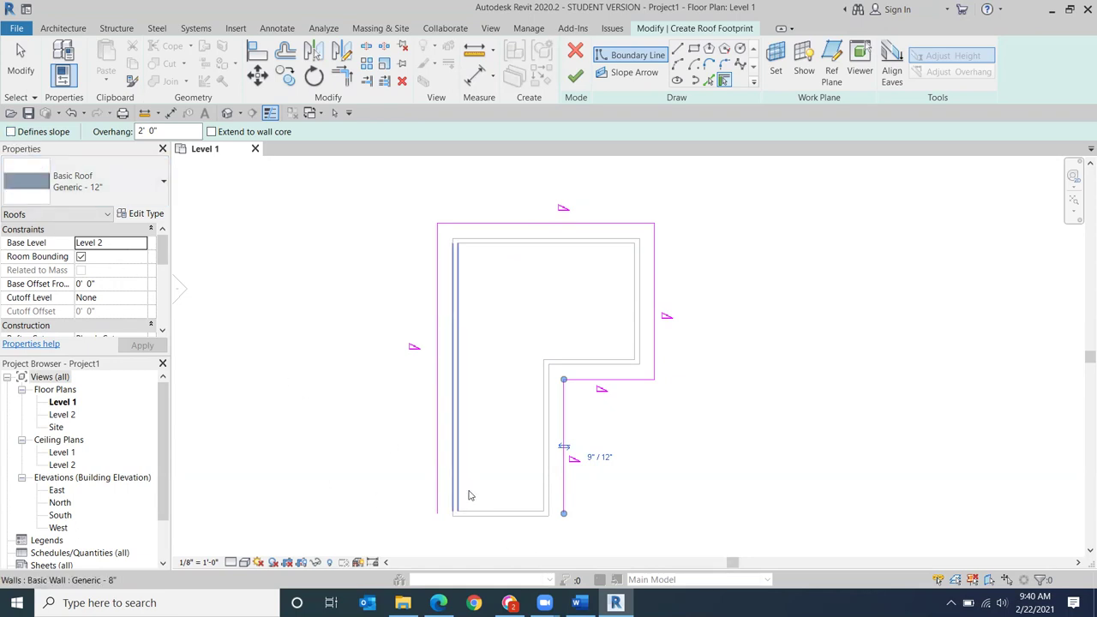
pyautogui.click(491, 515)
pyautogui.moveTo(791, 463); pyautogui.dragTo(788, 438, button='middle')
pyautogui.scroll(-2, 789, 438)
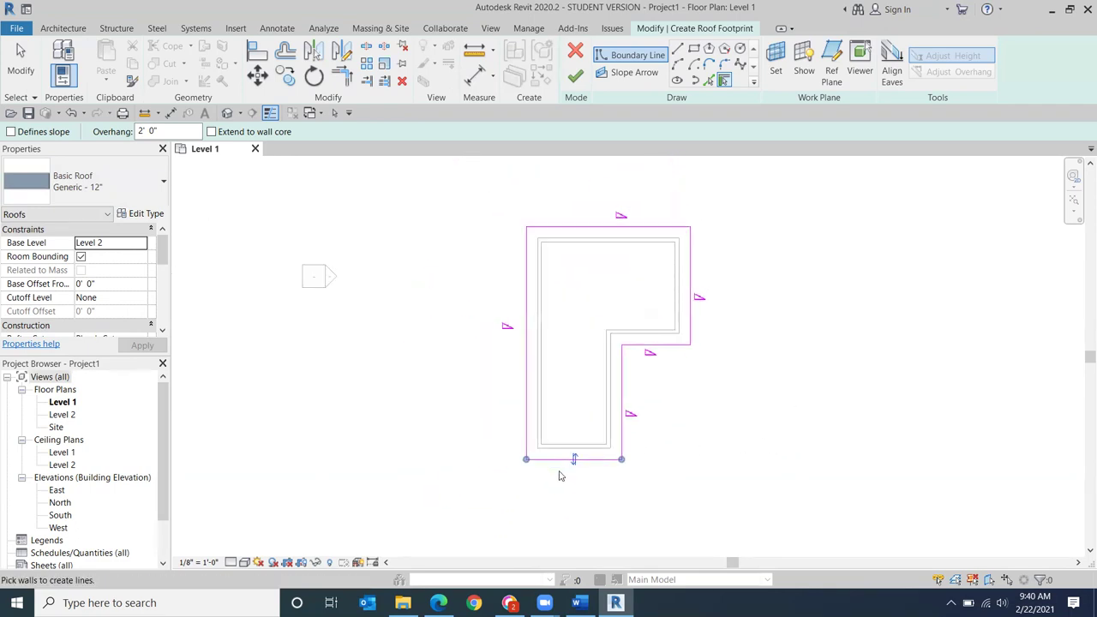
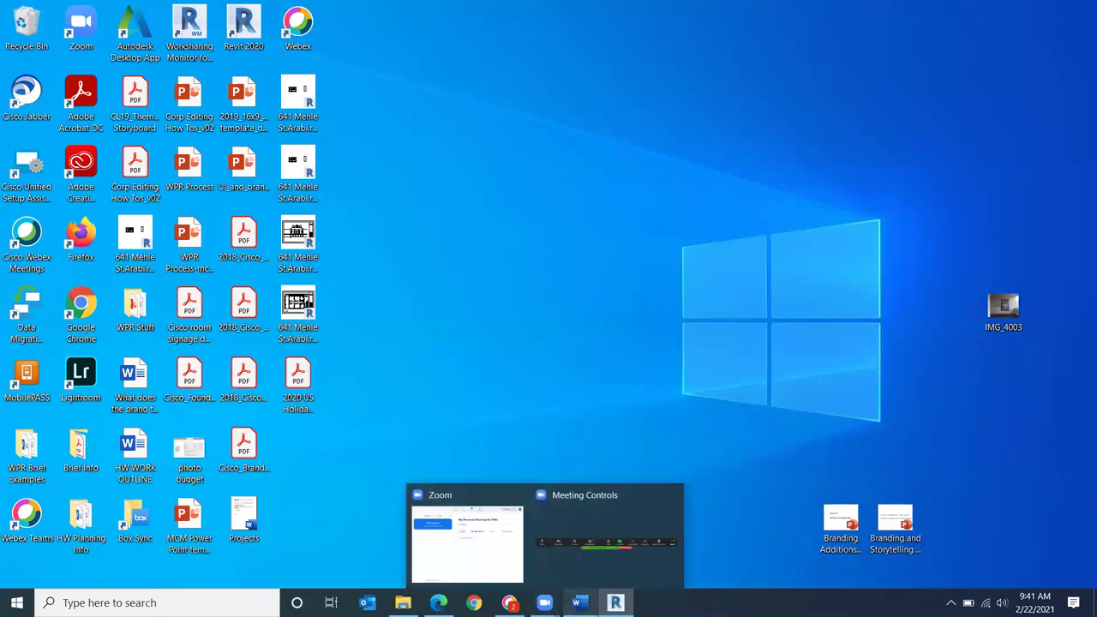
# Step: Switch back to the Revit project window and restore it to full-screen size
pyautogui.click(615, 603)
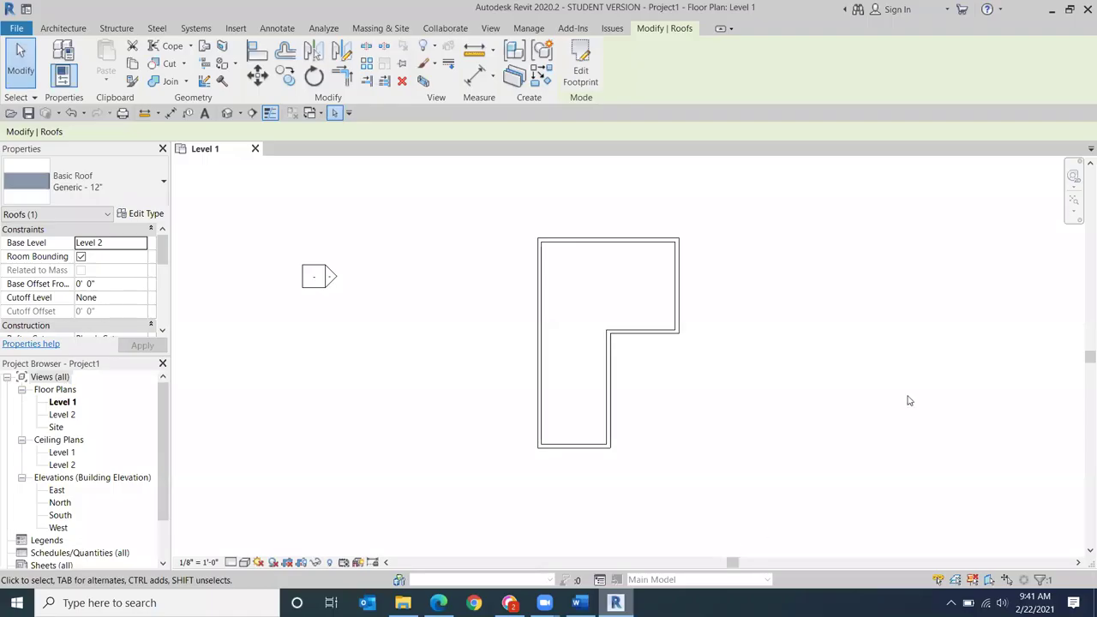
pyautogui.click(1069, 10)
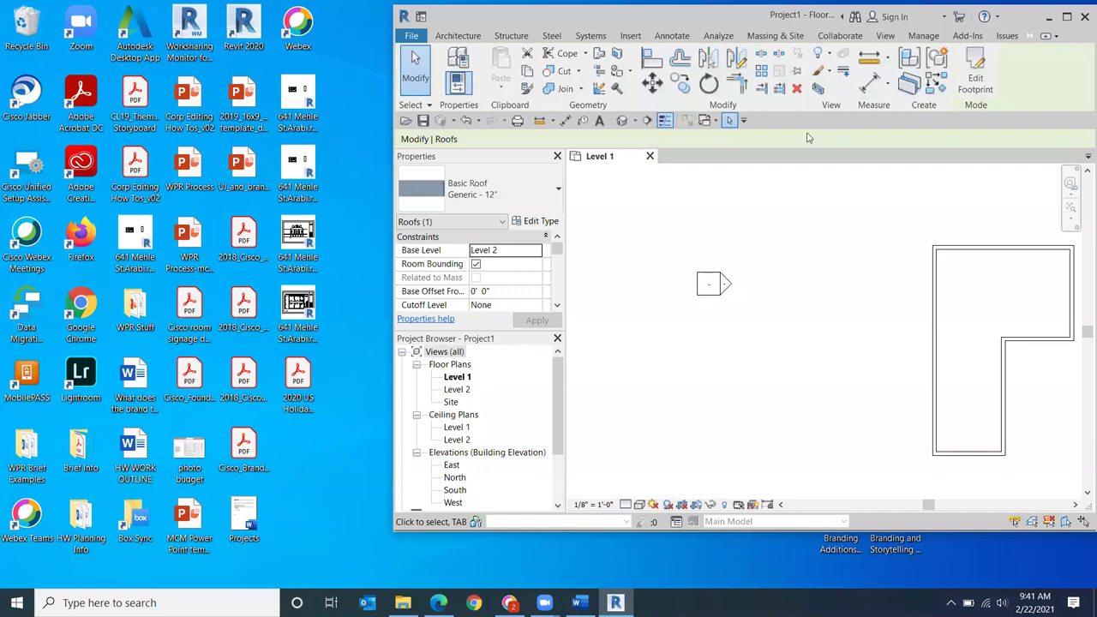
pyautogui.click(1066, 17)
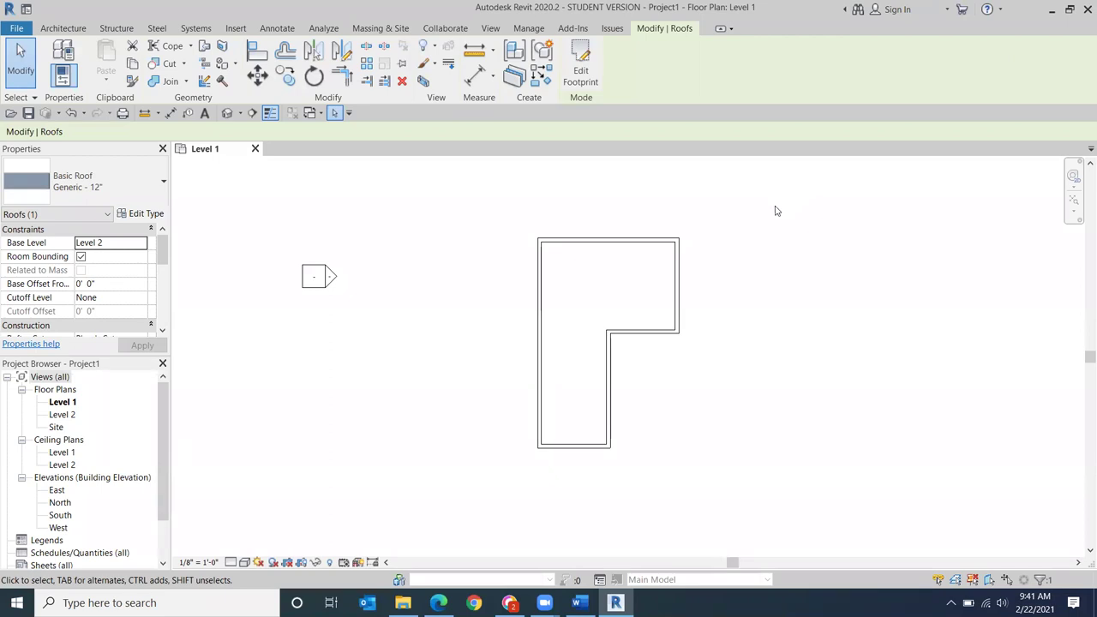
# Step: Start another roof by footprint over the L-shaped walls
pyautogui.click(58, 30)
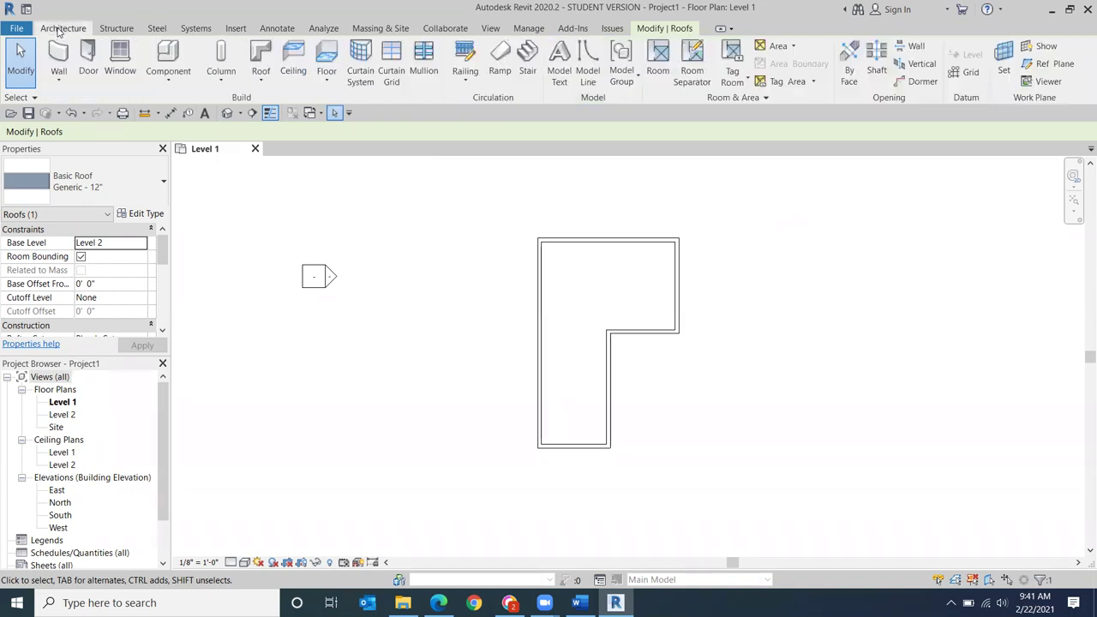
pyautogui.click(267, 82)
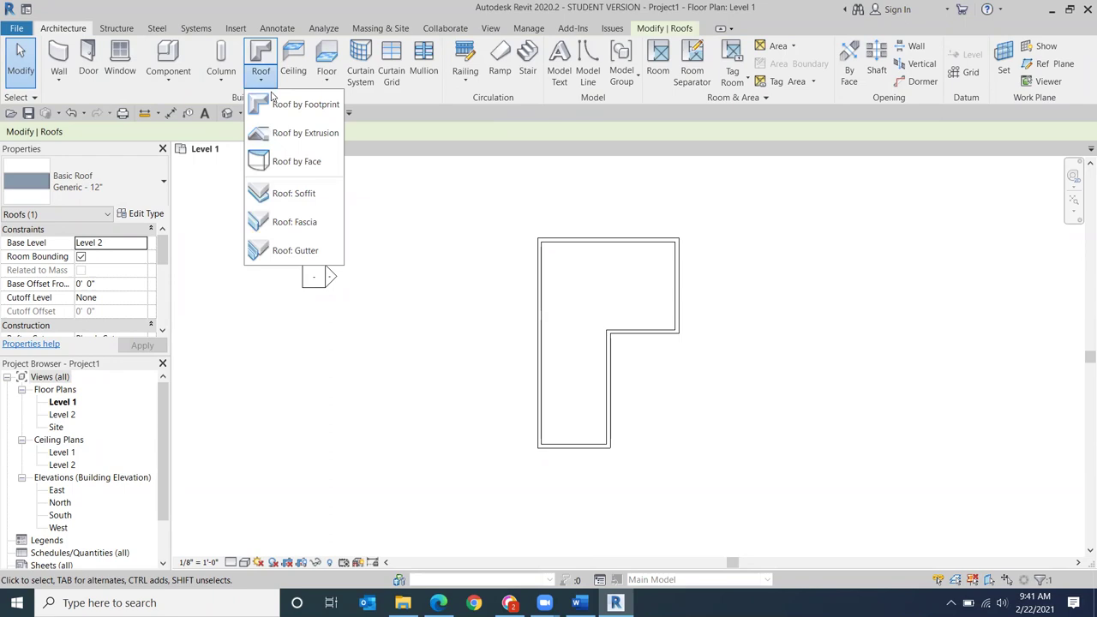
pyautogui.click(273, 100)
pyautogui.click(535, 334)
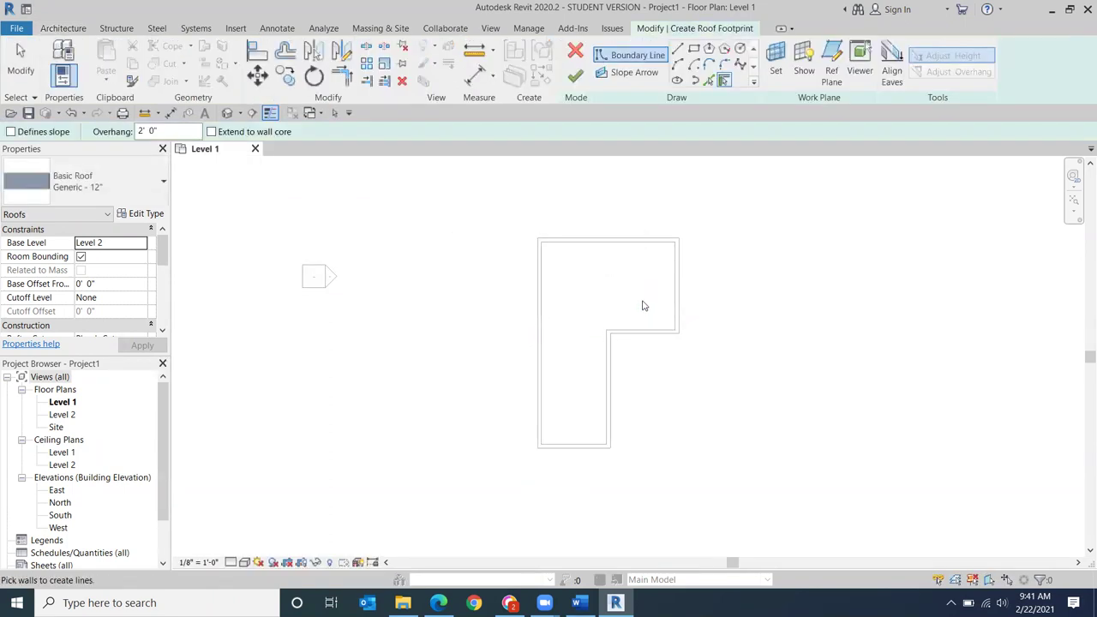
pyautogui.click(650, 241)
pyautogui.click(683, 279)
pyautogui.click(641, 334)
pyautogui.click(617, 380)
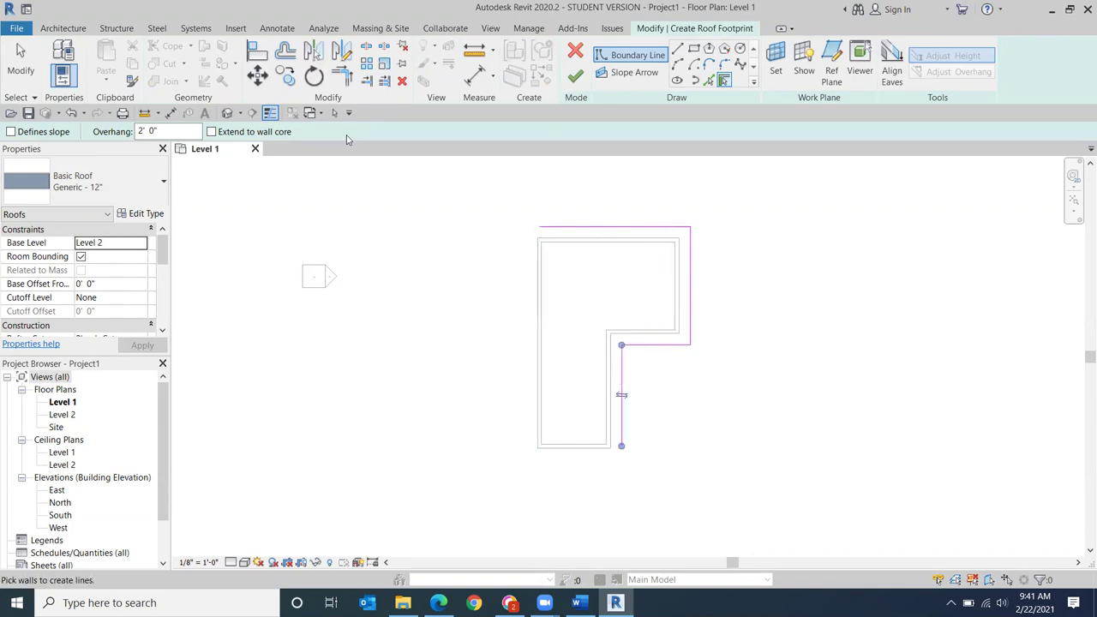
pyautogui.click(72, 115)
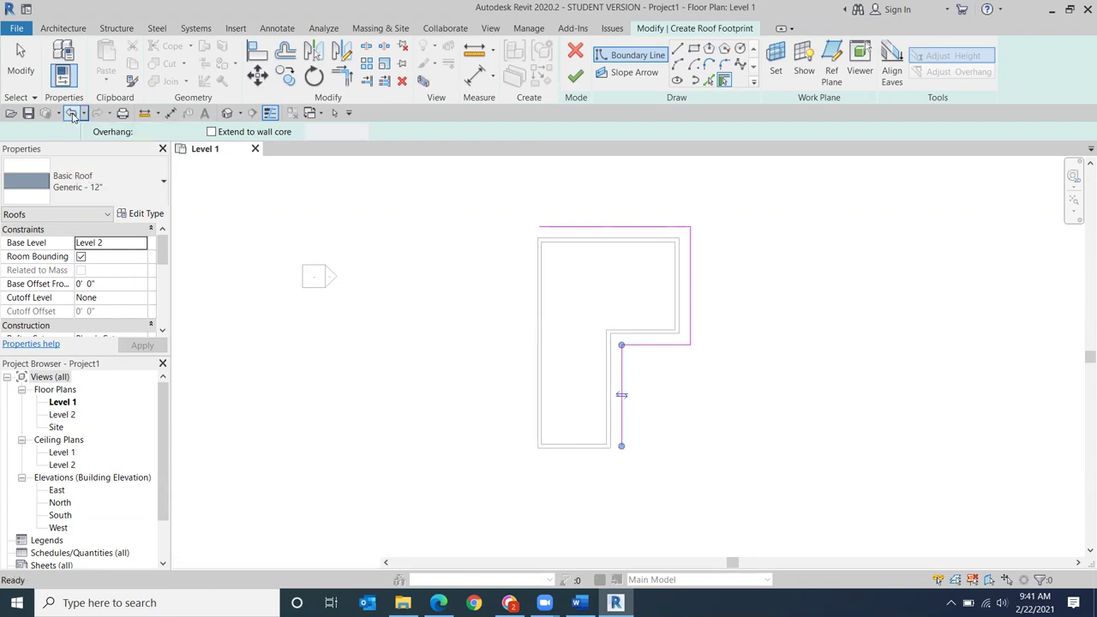
pyautogui.click(72, 115)
pyautogui.click(72, 115)
pyautogui.click(72, 115)
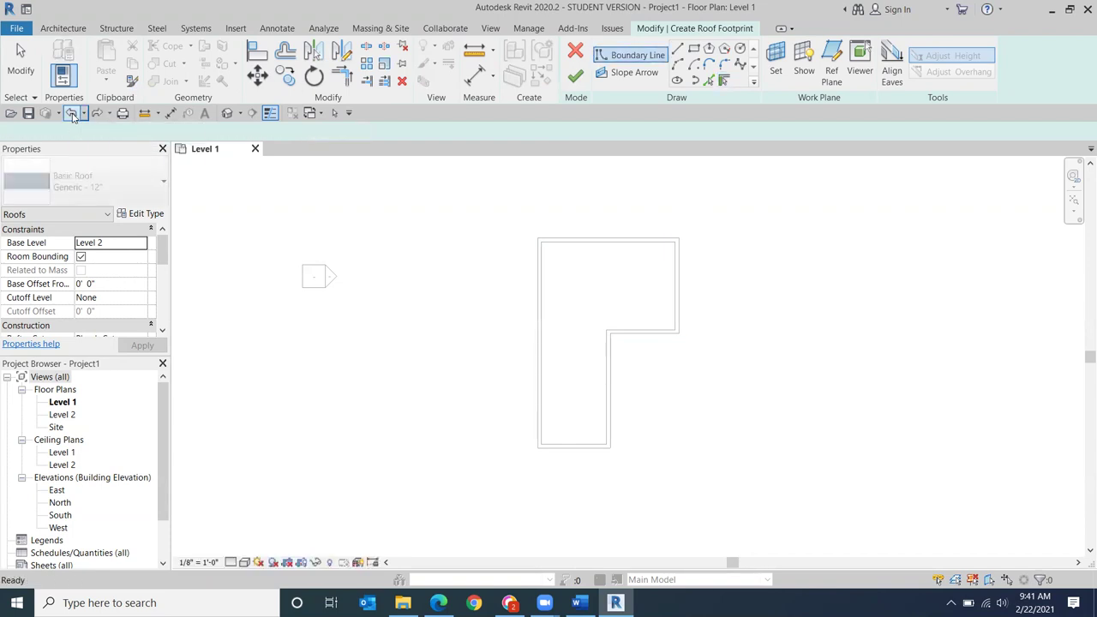
# Step: Create the roof from all six walls with 2' overhangs, defining slope everywhere except the short south wall, without attaching the walls
pyautogui.click(580, 449)
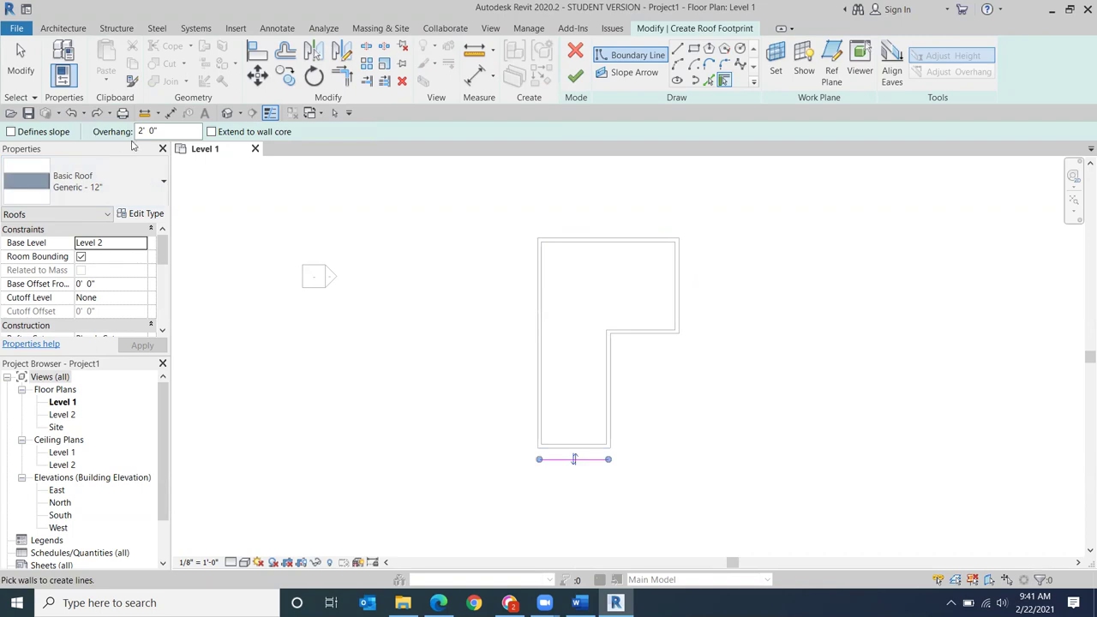
pyautogui.click(11, 132)
pyautogui.click(539, 327)
pyautogui.click(594, 241)
pyautogui.click(684, 285)
pyautogui.click(641, 333)
pyautogui.click(607, 371)
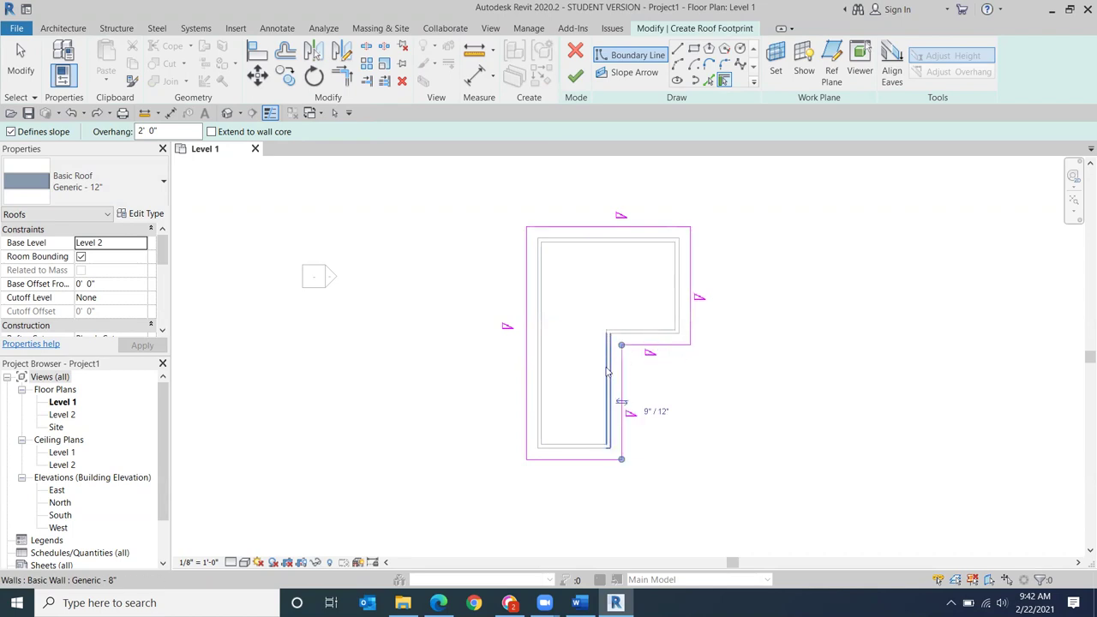
pyautogui.click(575, 78)
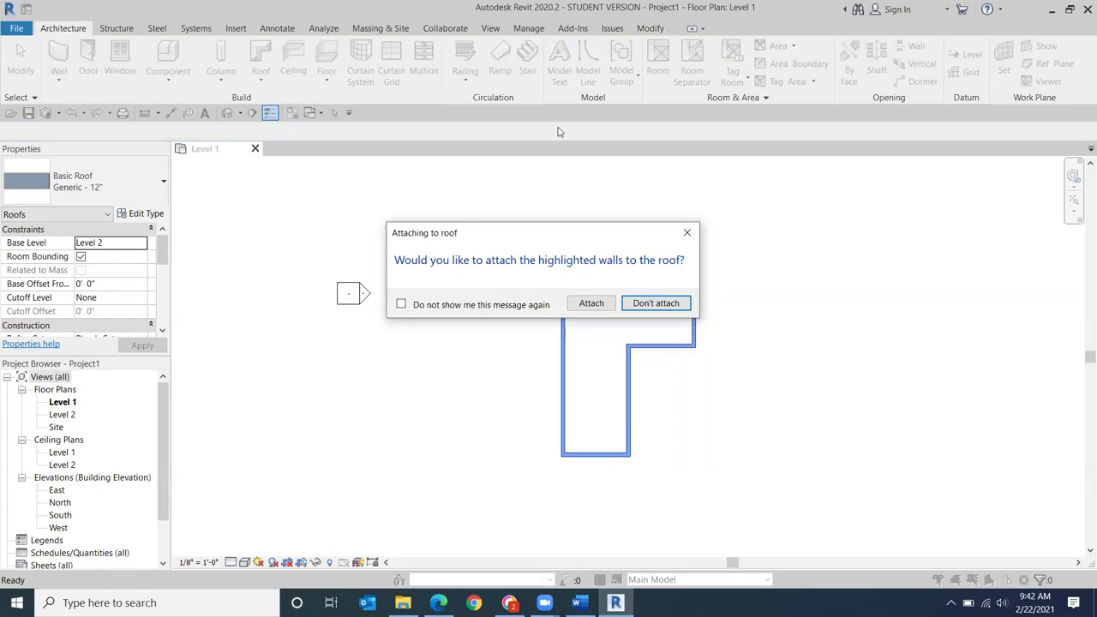
pyautogui.click(661, 304)
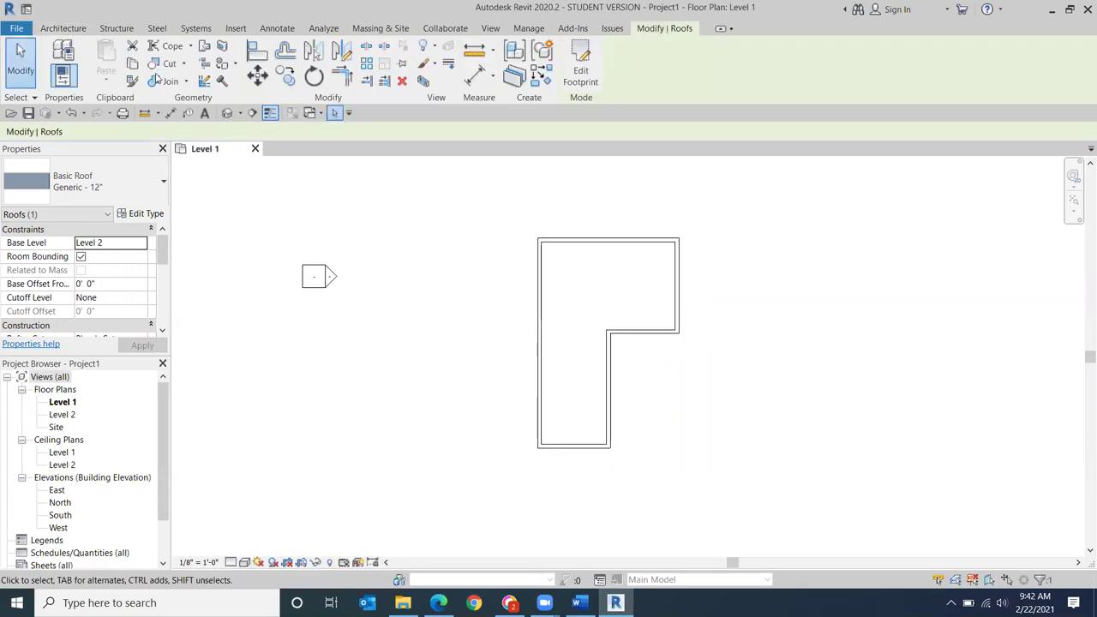
# Step: Open the default 3D view and set its visual style to Consistent Colors with the building framed
pyautogui.click(227, 115)
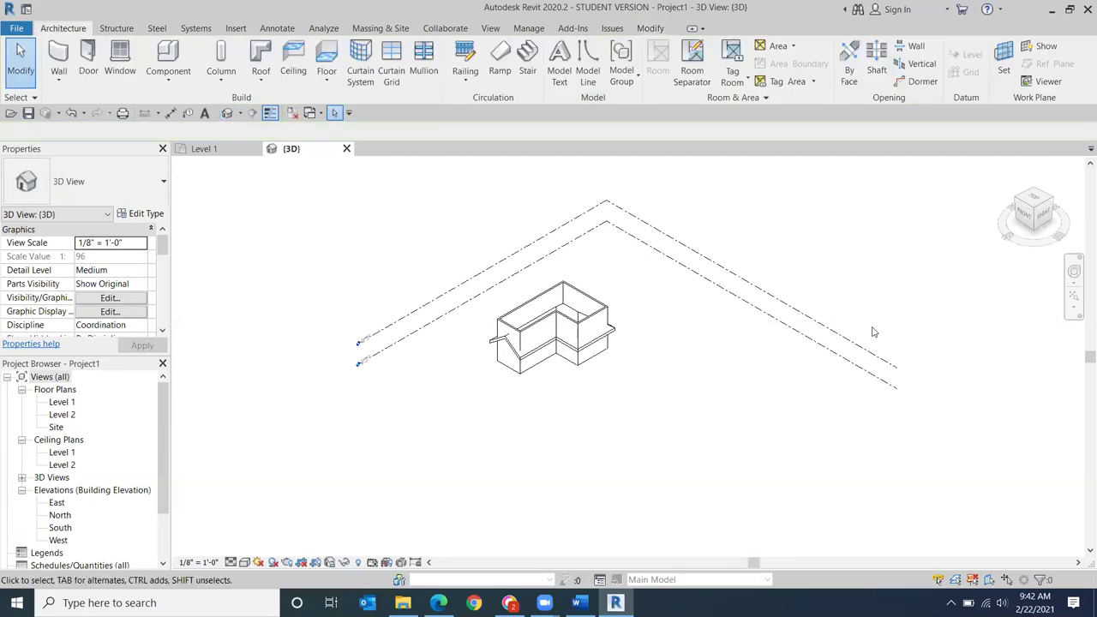
pyautogui.click(244, 562)
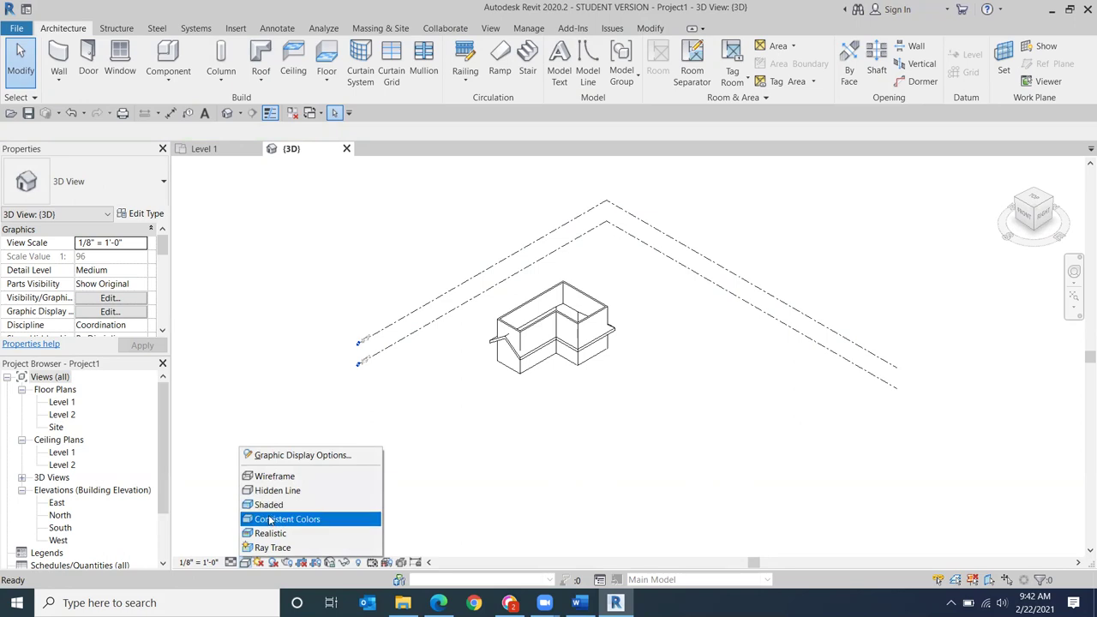
pyautogui.click(273, 522)
pyautogui.scroll(4, 614, 460)
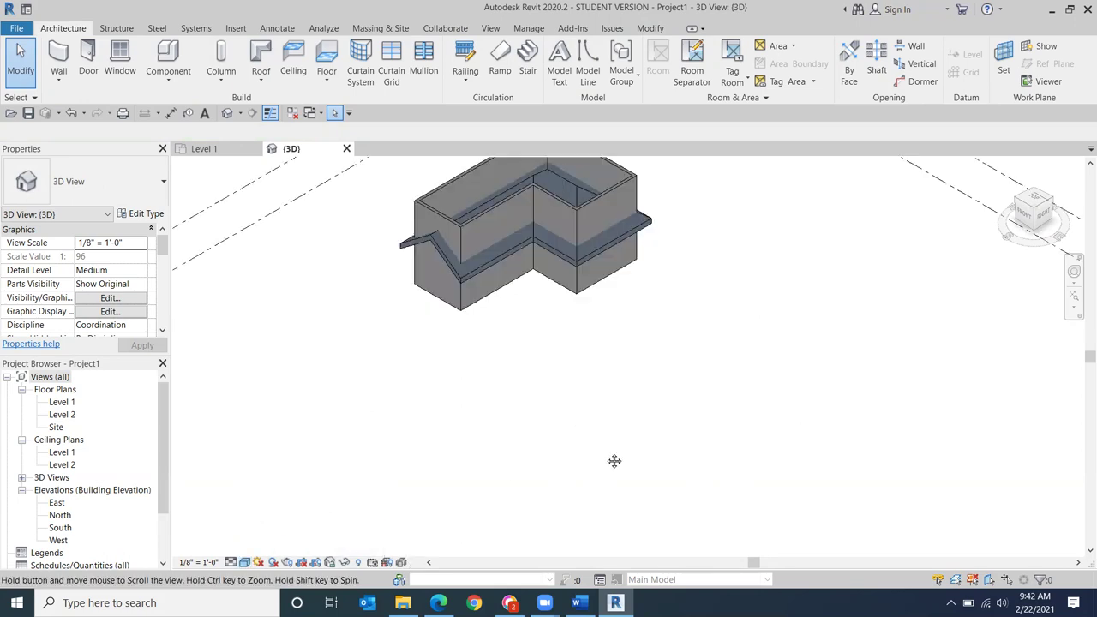
pyautogui.scroll(3, 837, 338)
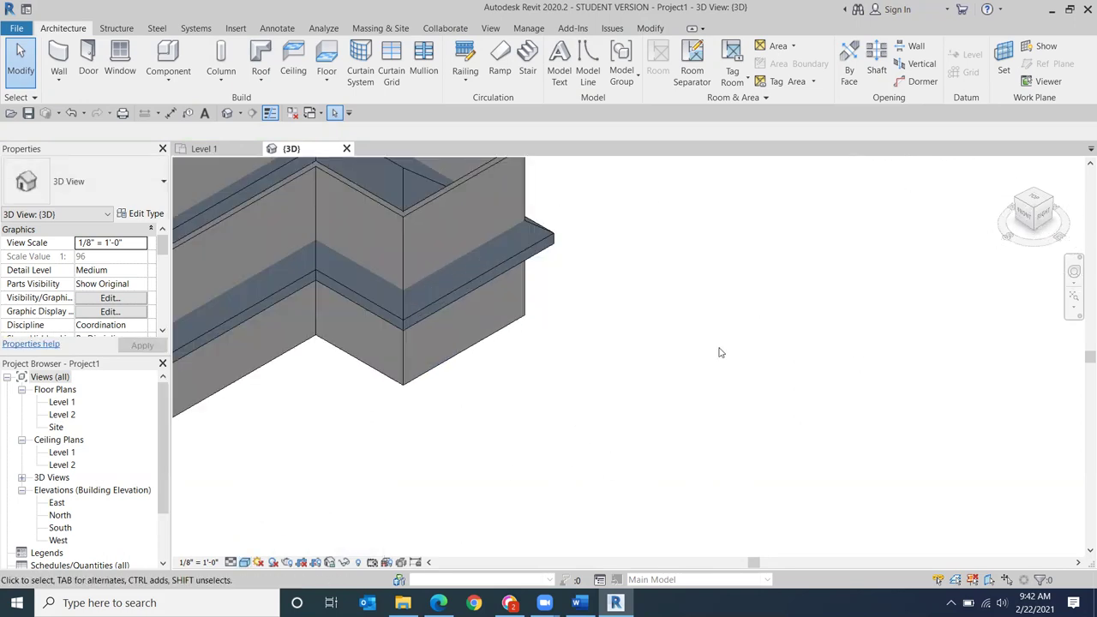
pyautogui.moveTo(720, 352); pyautogui.dragTo(1039, 426, button='middle')
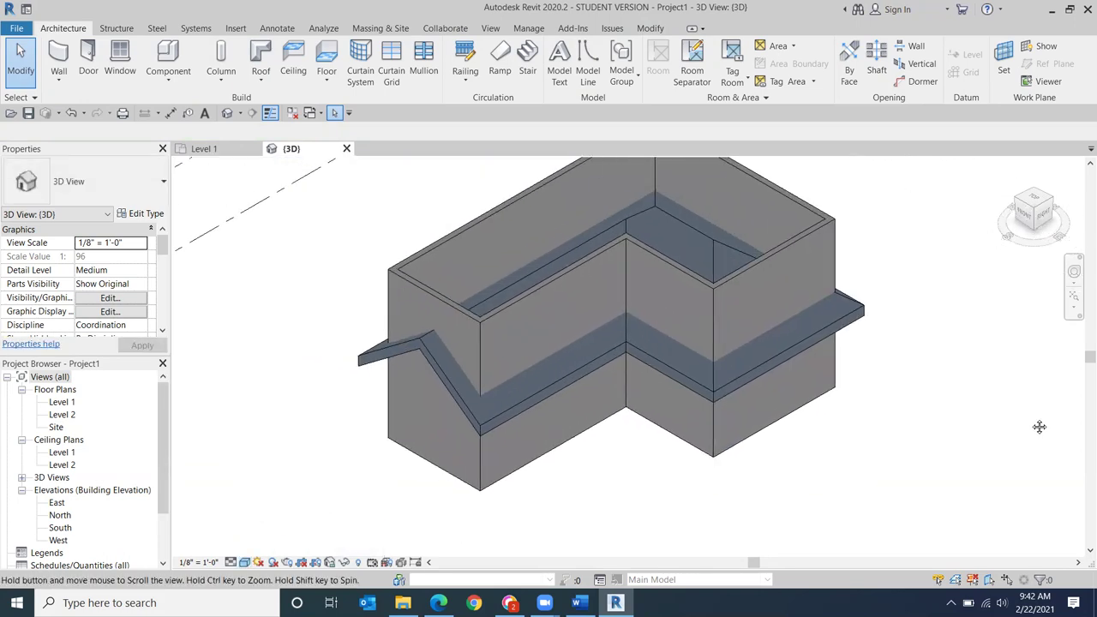
# Step: Stretch the selected roof's ridge upward above the gable end to steepen its slopes
pyautogui.click(470, 405)
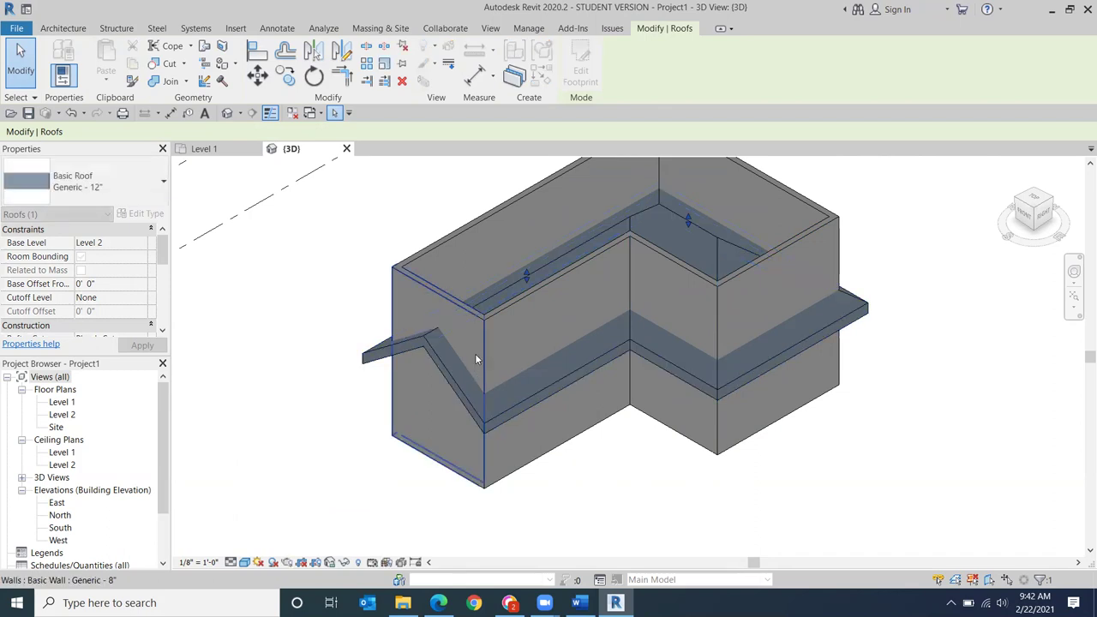
pyautogui.moveTo(452, 362); pyautogui.dragTo(530, 239)
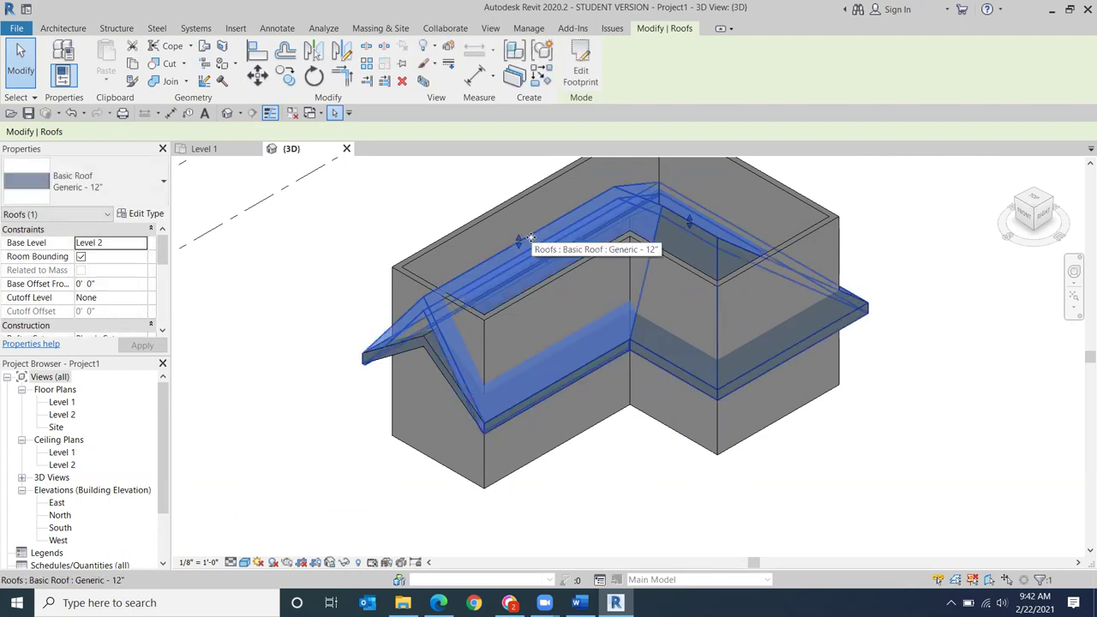
pyautogui.click(264, 421)
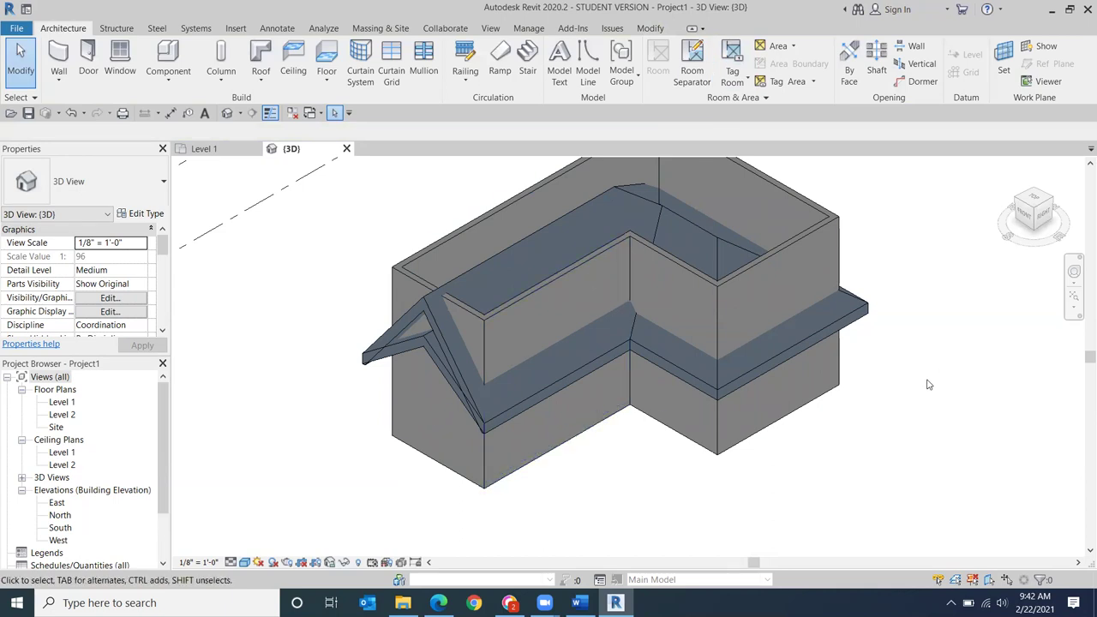
# Step: Delete the steeper duplicate roof that overlaps the lower roof
pyautogui.click(1027, 214)
pyautogui.scroll(5, 581, 370)
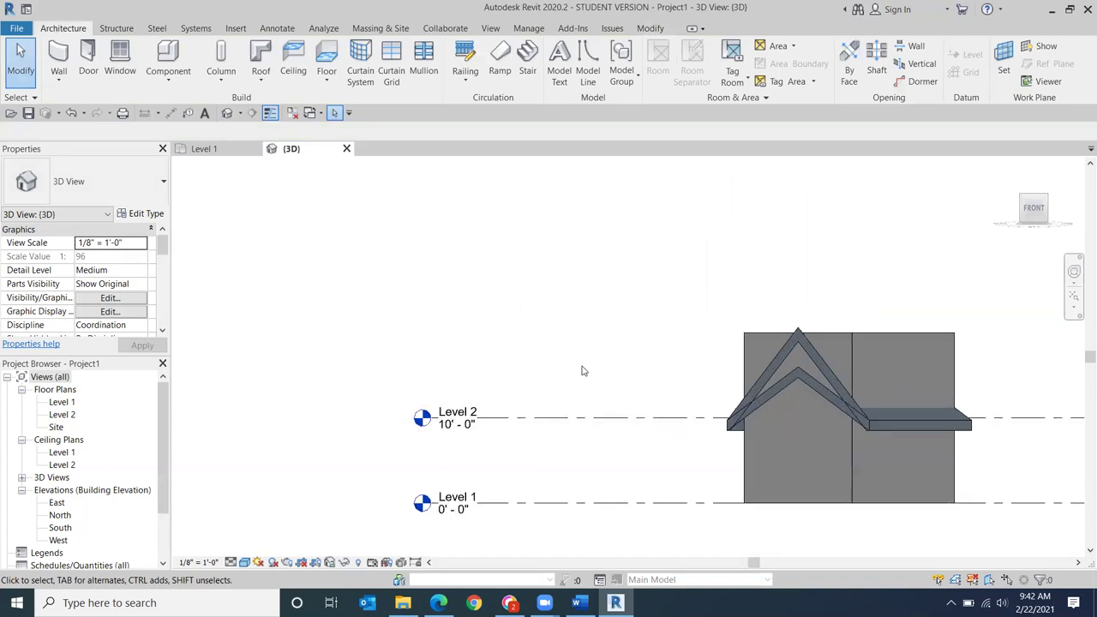
pyautogui.moveTo(654, 386); pyautogui.dragTo(433, 350, button='middle')
pyautogui.scroll(4, 428, 343)
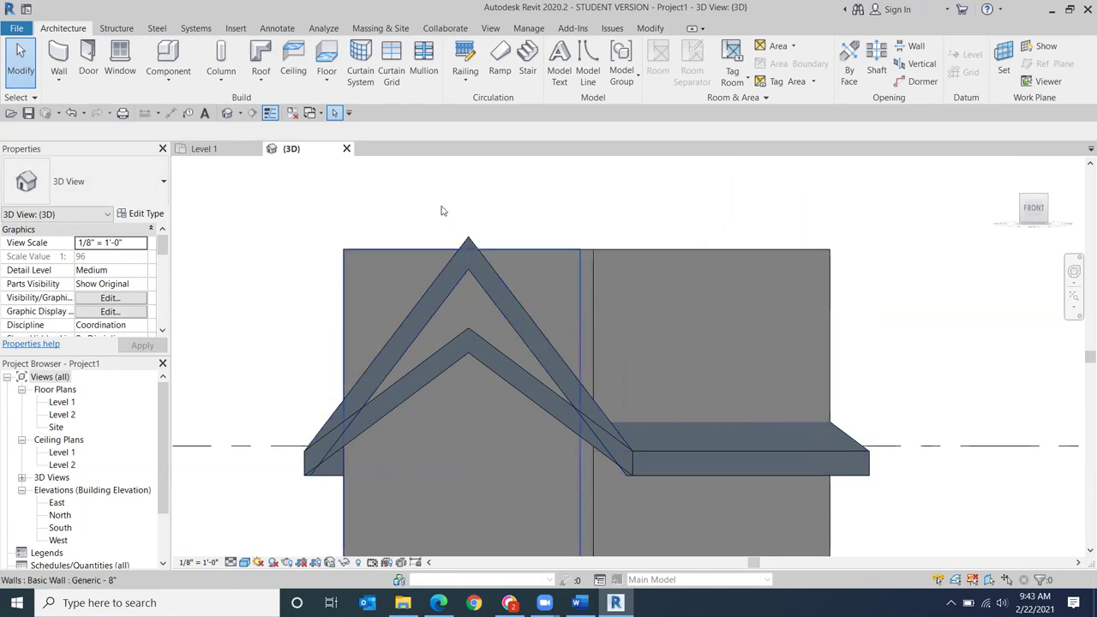
pyautogui.click(466, 249)
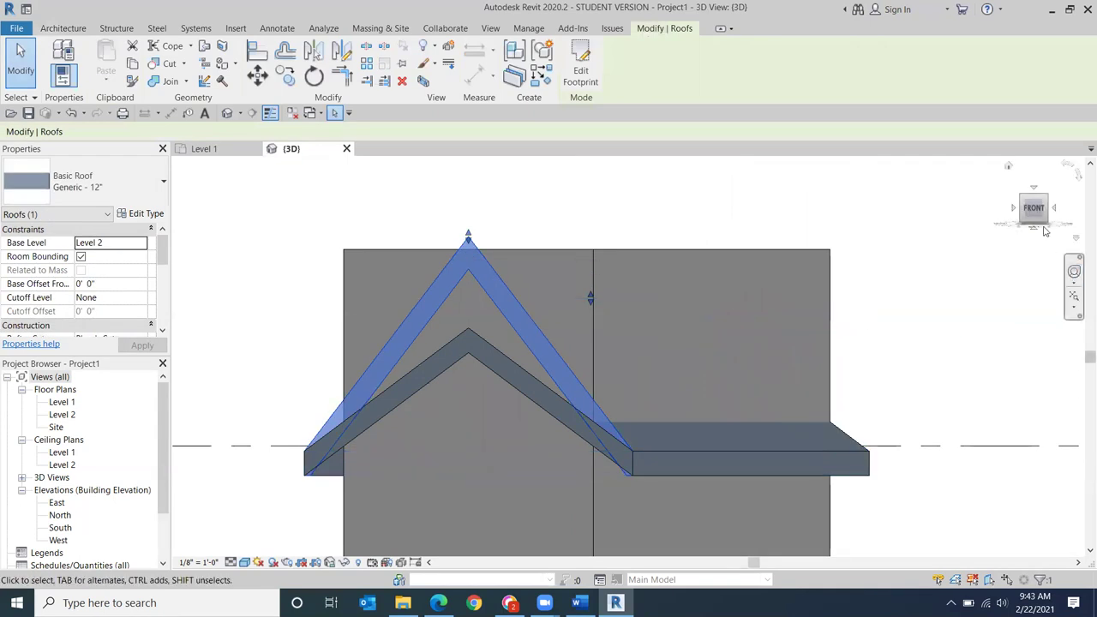
pyautogui.moveTo(1034, 214); pyautogui.dragTo(1012, 237)
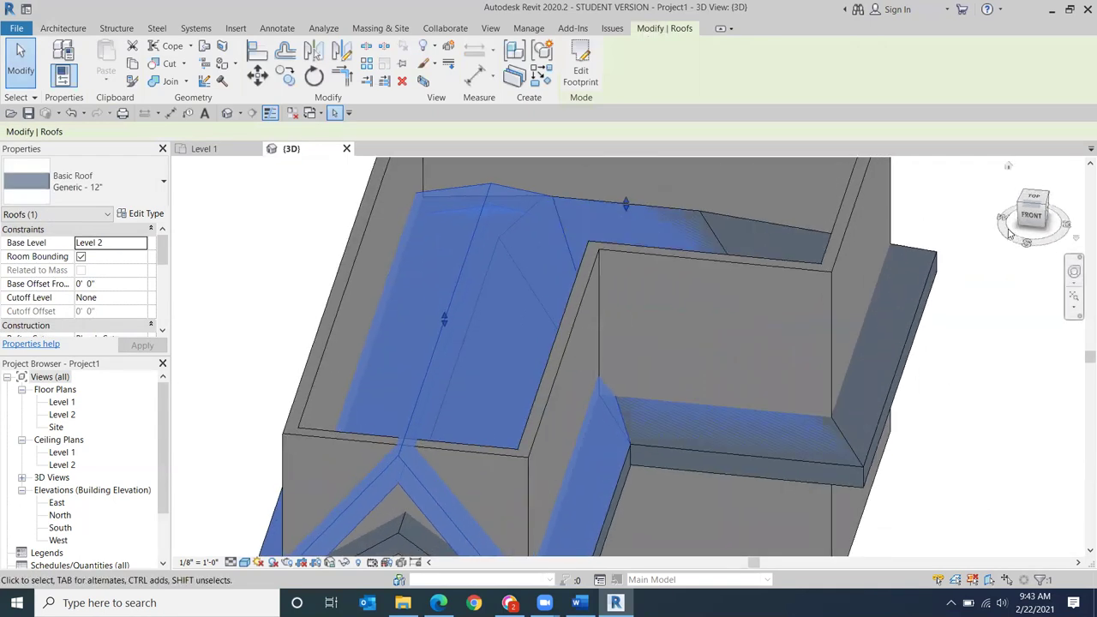
pyautogui.press('Escape')
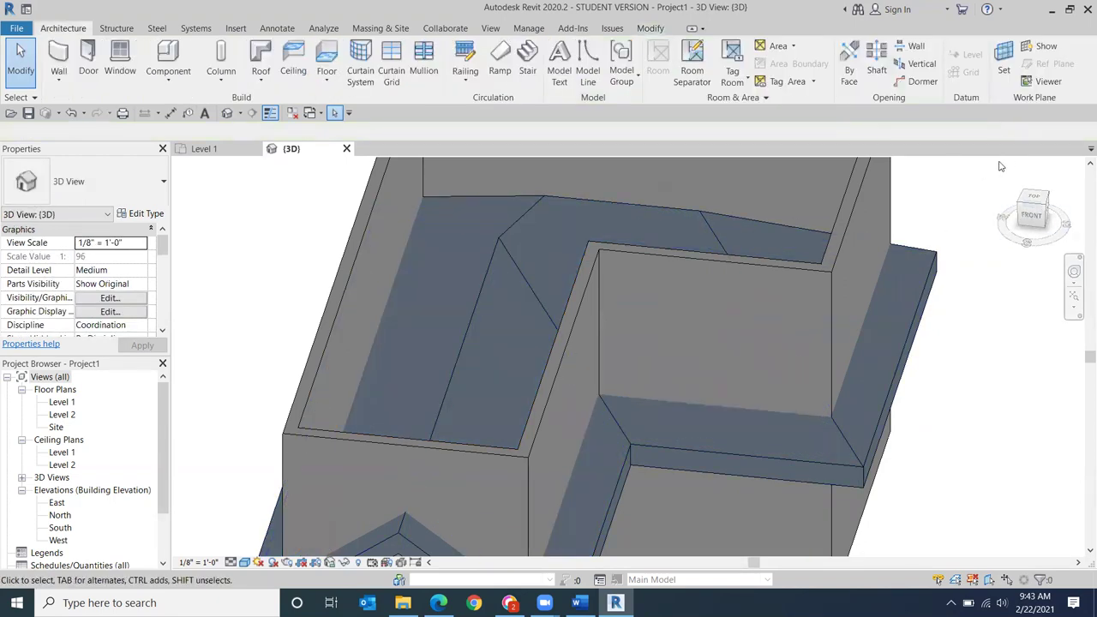
# Step: Attach the tops of all six walls to the roof
pyautogui.click(1032, 215)
pyautogui.scroll(5, 693, 360)
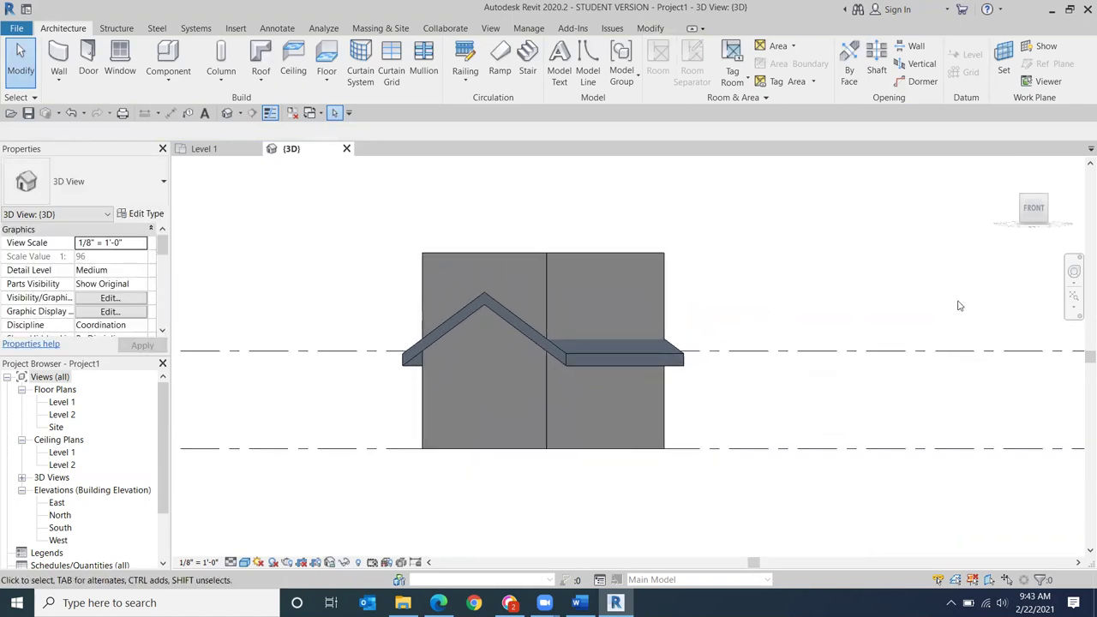
pyautogui.moveTo(1036, 208); pyautogui.dragTo(973, 228)
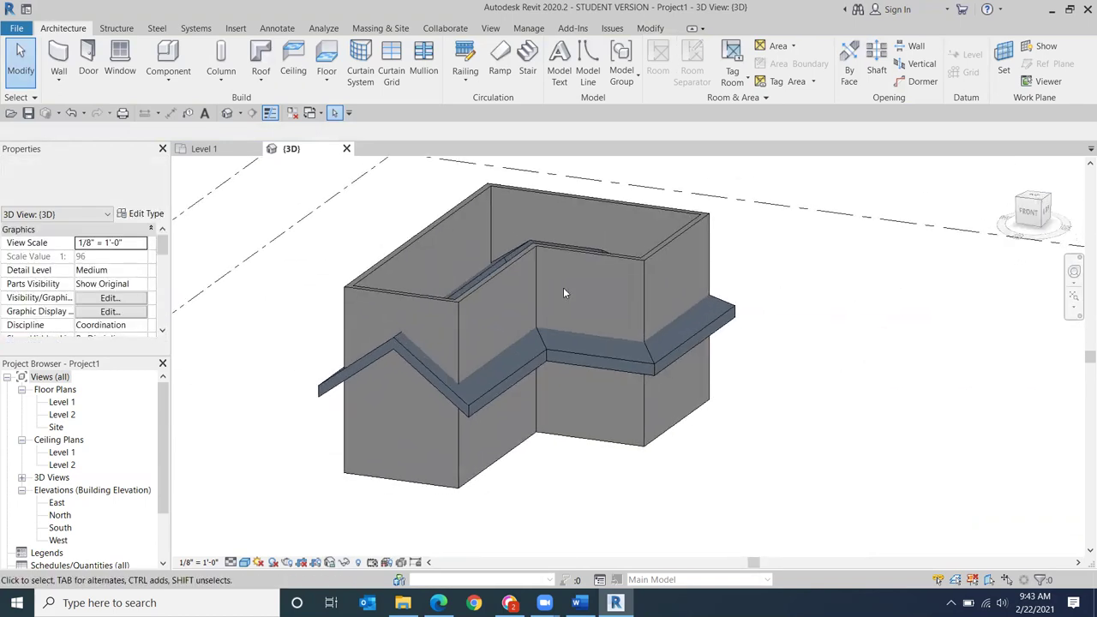
pyautogui.click(438, 309)
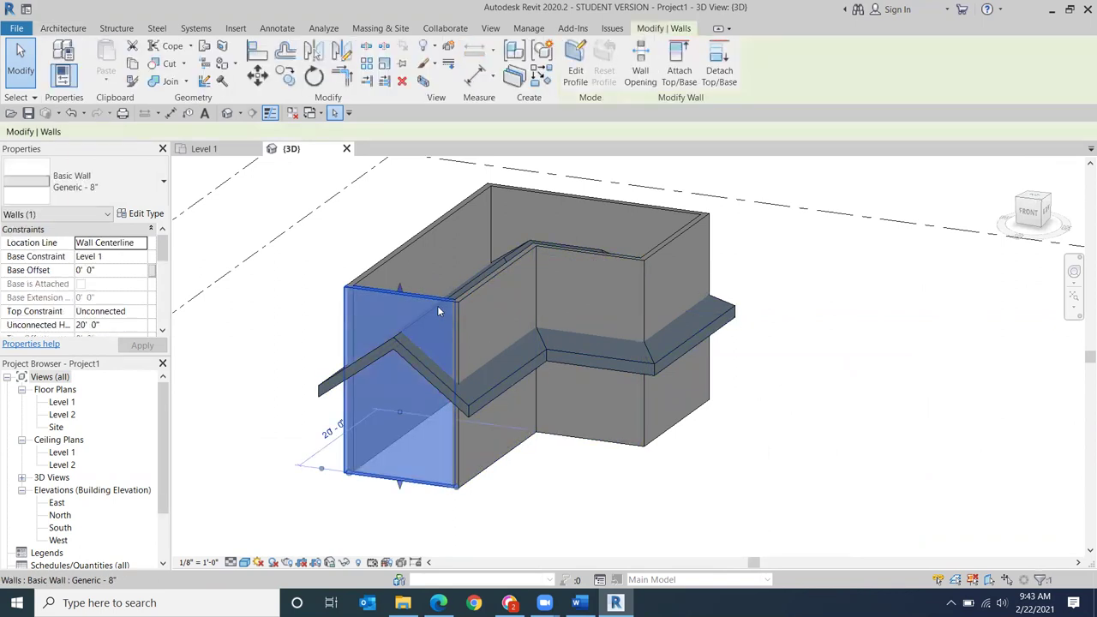
pyautogui.keyDown('ctrl'); pyautogui.click(514, 284); pyautogui.keyUp('ctrl')
pyautogui.keyDown('ctrl'); pyautogui.click(691, 283); pyautogui.keyUp('ctrl')
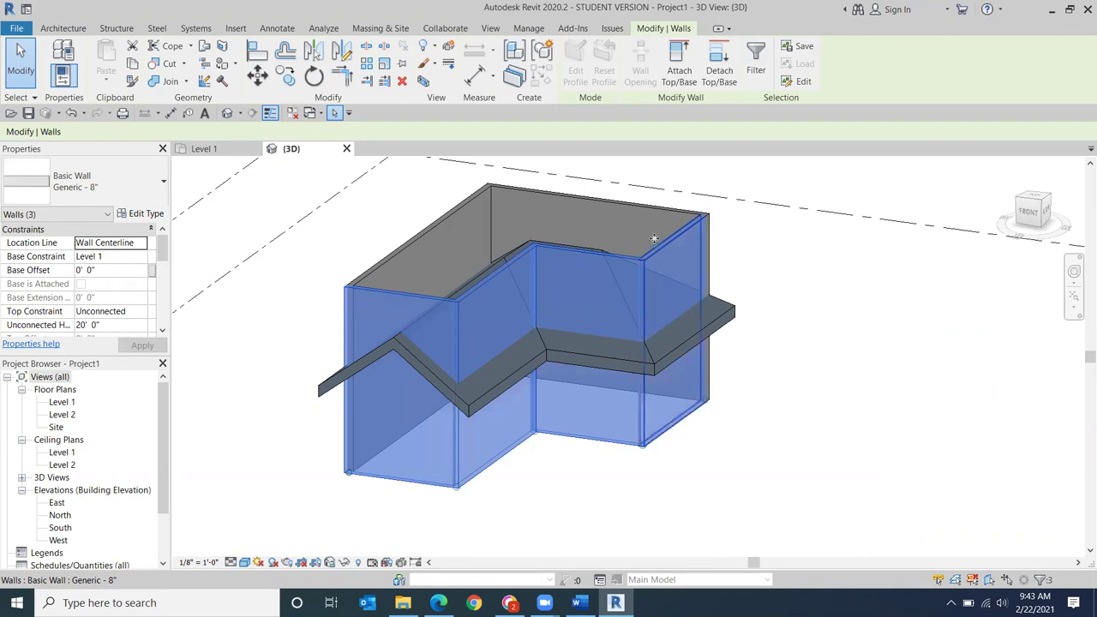
pyautogui.keyDown('ctrl'); pyautogui.click(653, 230); pyautogui.keyUp('ctrl')
pyautogui.keyDown('ctrl'); pyautogui.click(453, 227); pyautogui.keyUp('ctrl')
pyautogui.keyDown('ctrl'); pyautogui.click(452, 227); pyautogui.keyUp('ctrl')
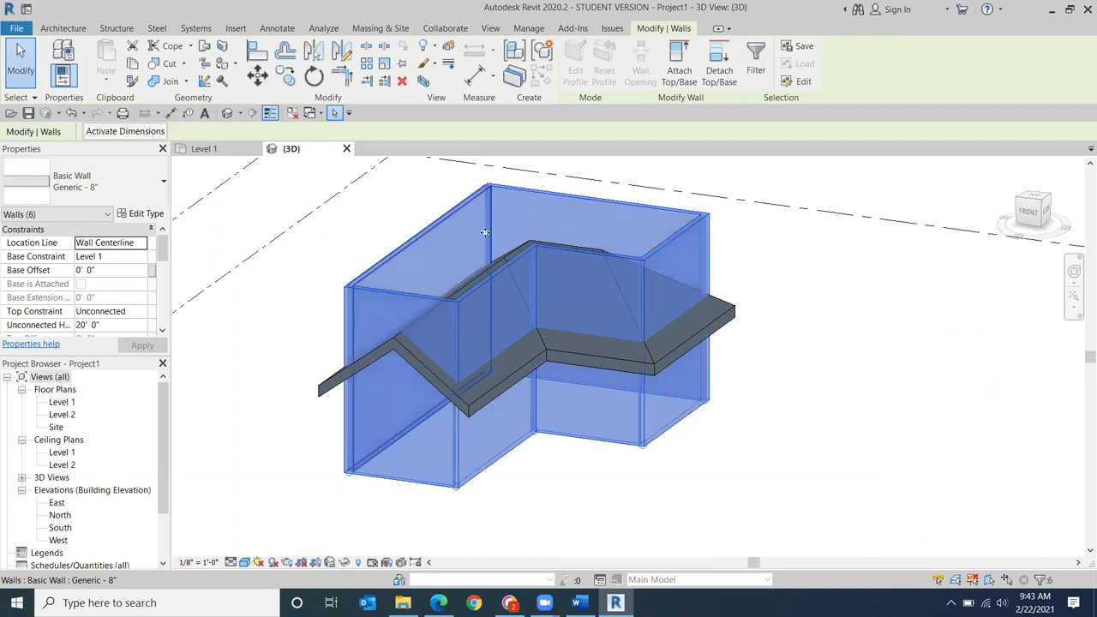
pyautogui.click(679, 75)
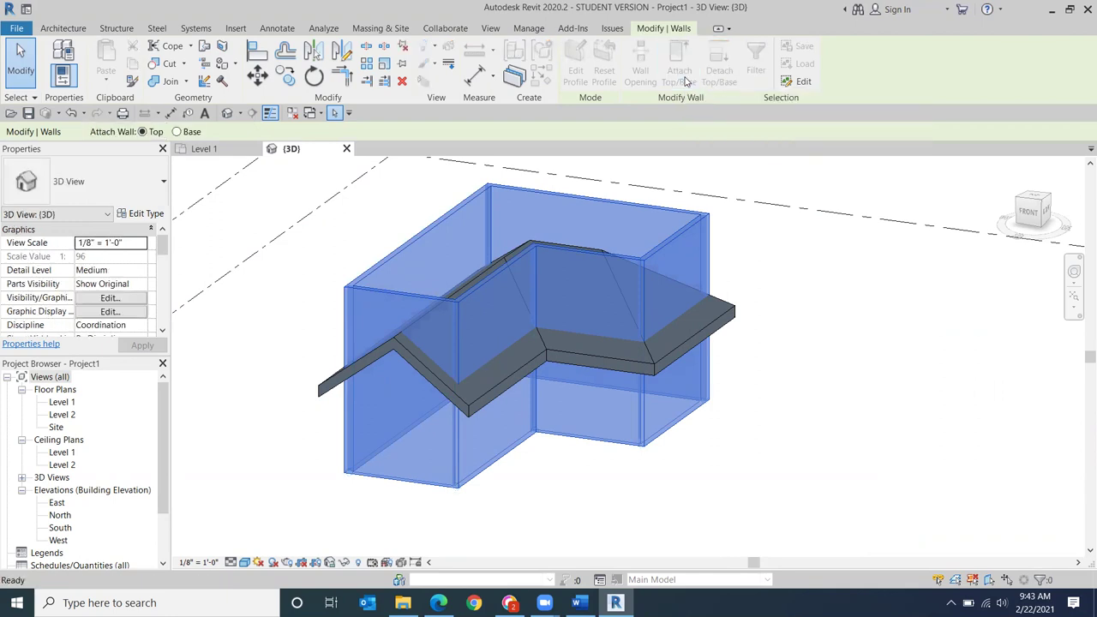
pyautogui.click(501, 390)
pyautogui.click(853, 406)
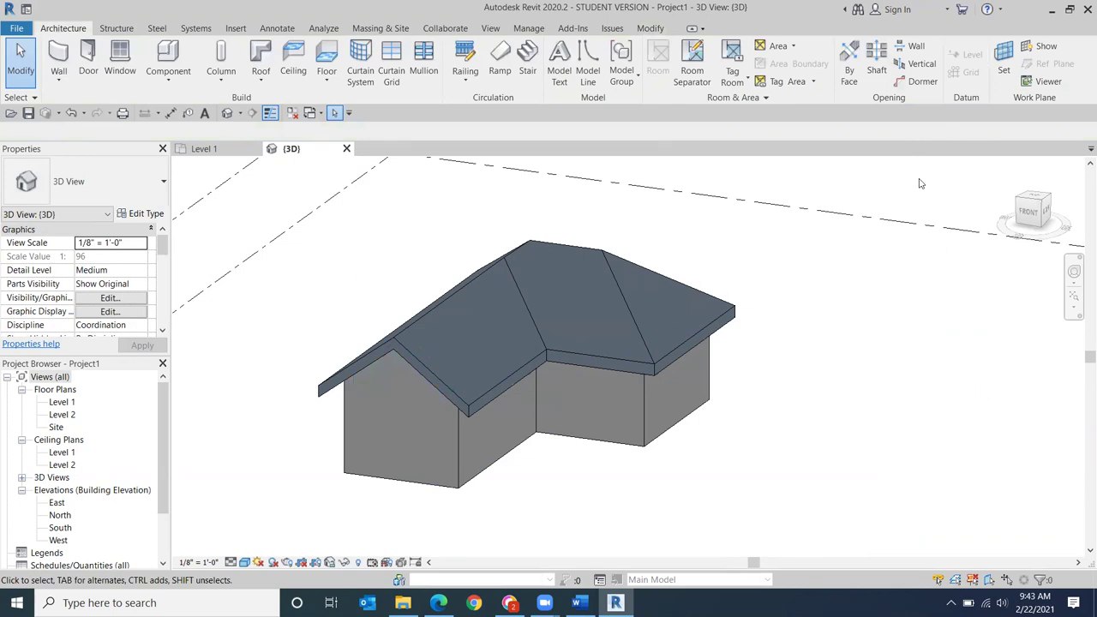
# Step: Examine the roof and attached walls from the front and from an angled corner view
pyautogui.click(1031, 214)
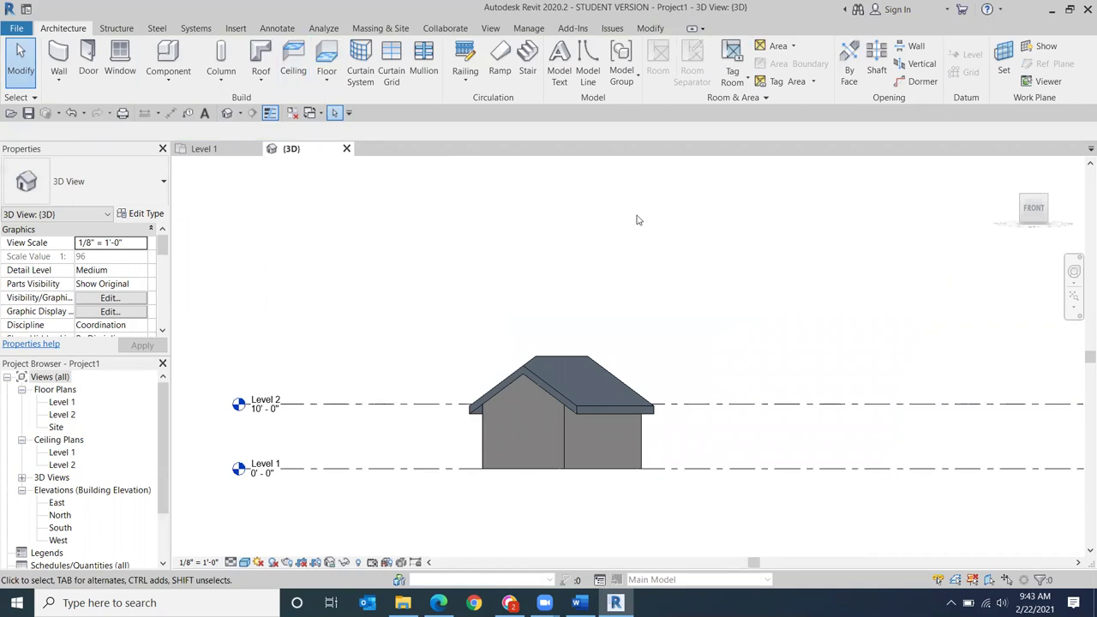
pyautogui.scroll(-3, 541, 309)
pyautogui.moveTo(542, 309)
pyautogui.mouseDown(button='middle')
pyautogui.moveTo(451, 334)
pyautogui.moveTo(540, 325)
pyautogui.mouseUp(button='middle')
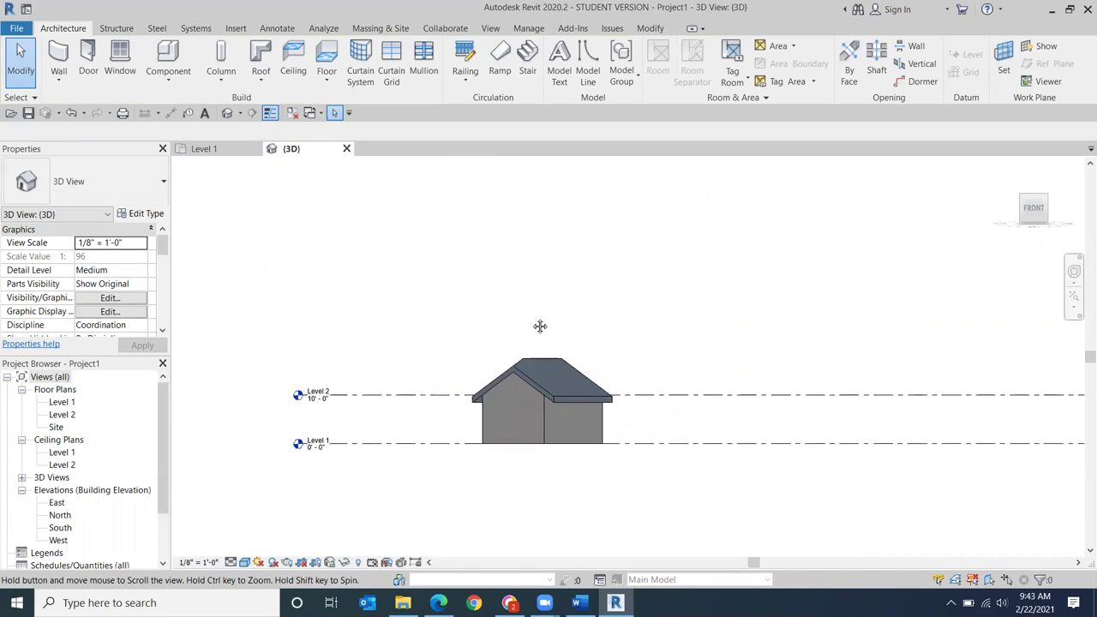
pyautogui.click(1046, 199)
pyautogui.moveTo(948, 224)
pyautogui.keyDown('shift'); pyautogui.mouseDown(button='middle')
pyautogui.moveTo(855, 252)
pyautogui.moveTo(976, 201)
pyautogui.mouseUp(button='middle'); pyautogui.keyUp('shift')
pyautogui.click(1024, 208)
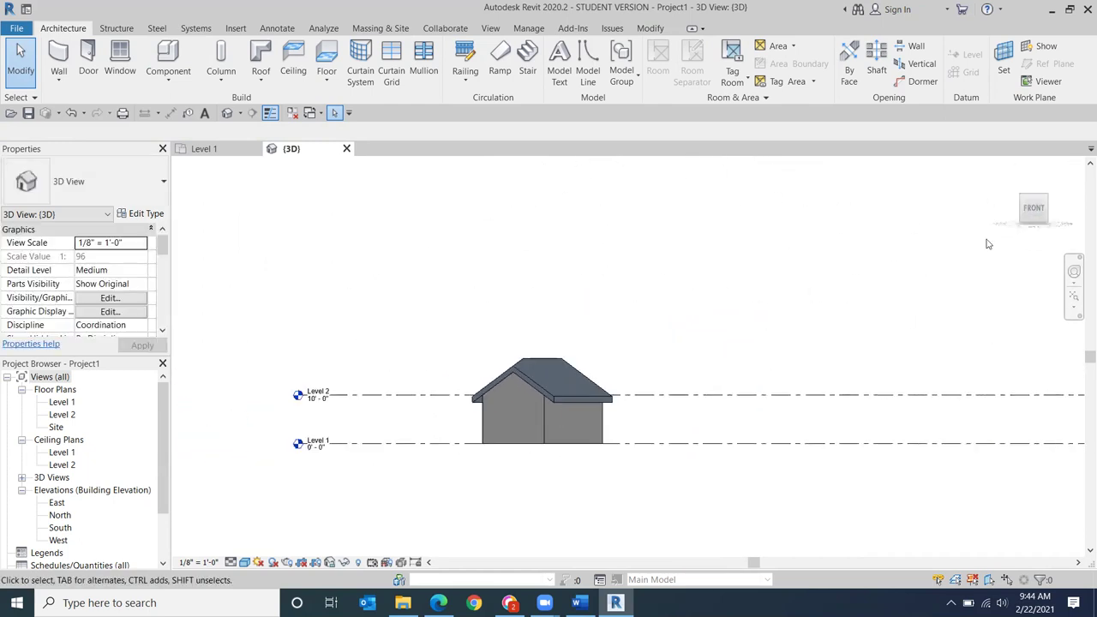
pyautogui.click(1052, 204)
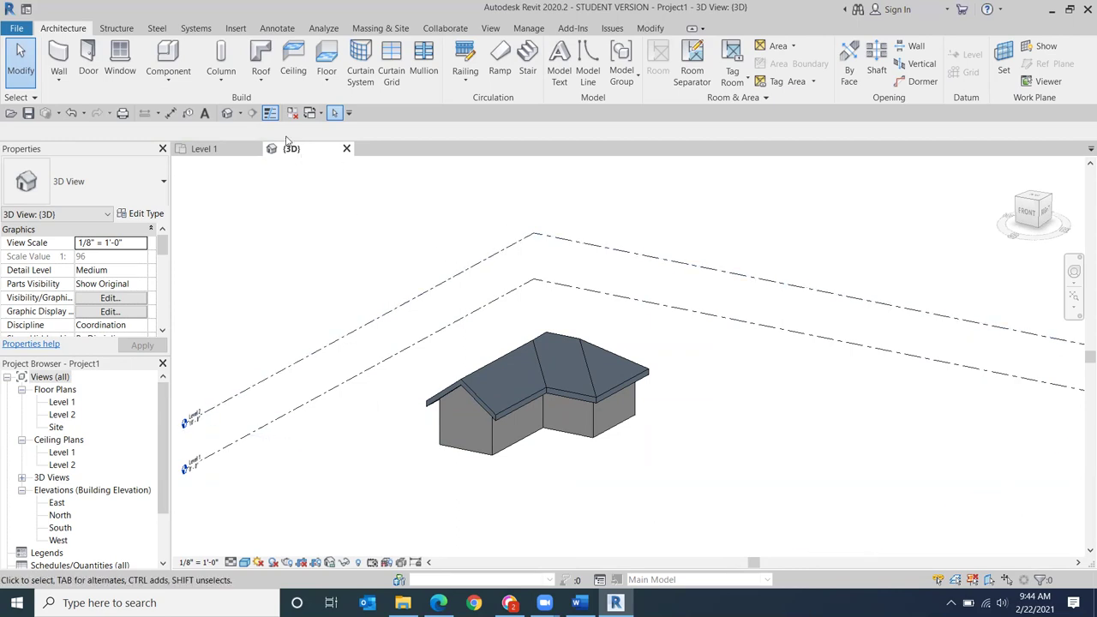
# Step: Place Fascia-Flat 1x12 along the south wing's inner-side eave and the adjoining sloped gable edge of the roof
pyautogui.click(261, 75)
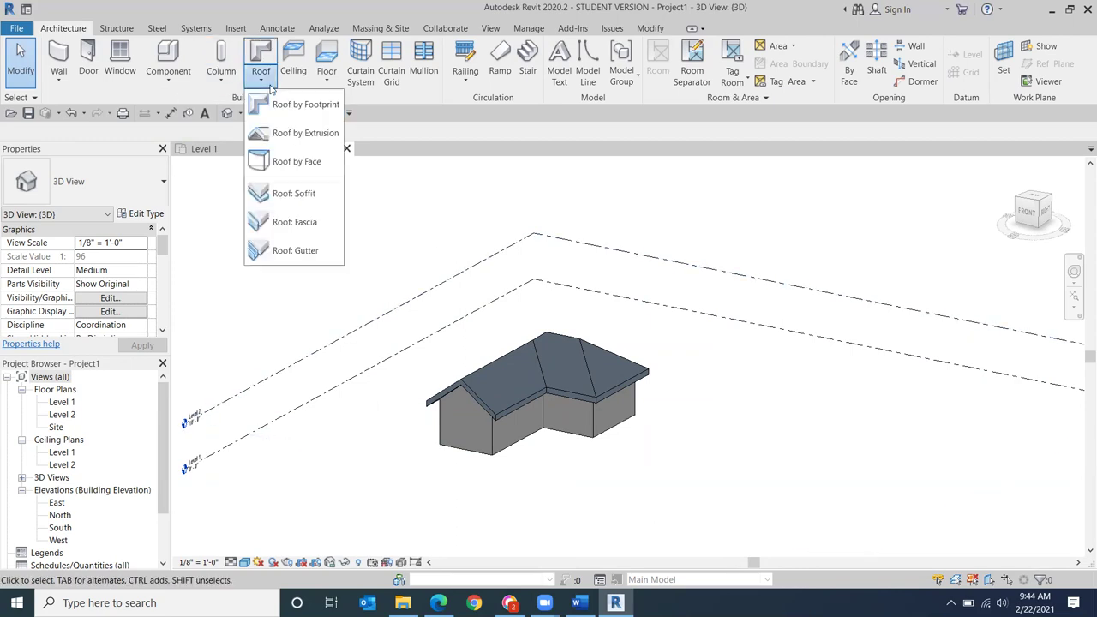
pyautogui.click(282, 222)
pyautogui.scroll(8, 546, 404)
pyautogui.moveTo(484, 414); pyautogui.dragTo(639, 336, button='middle')
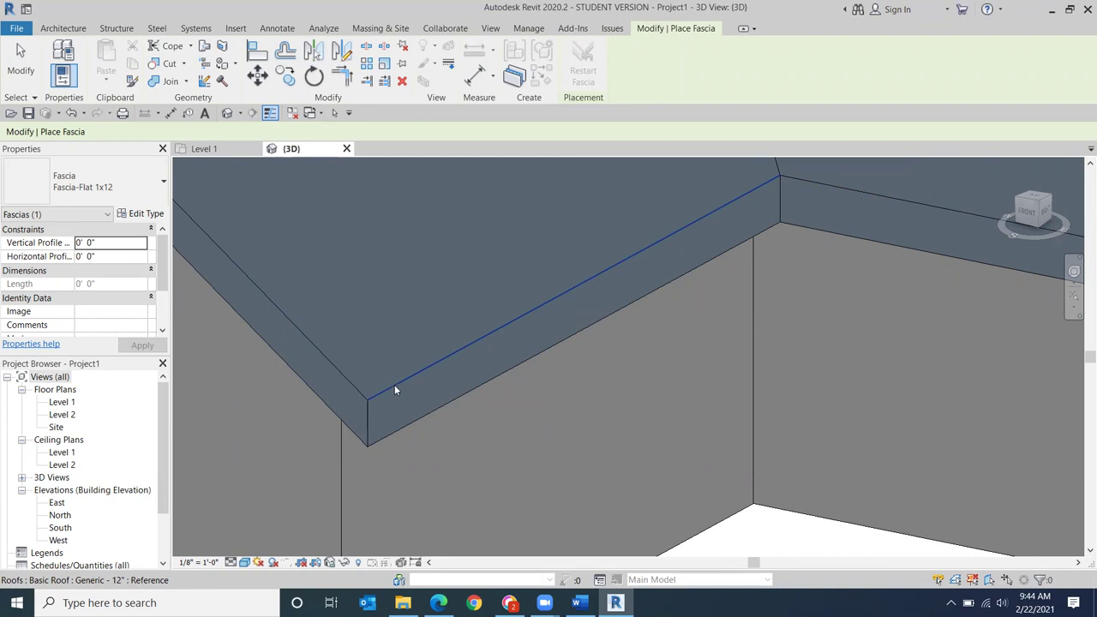
pyautogui.scroll(3, 385, 393)
pyautogui.moveTo(385, 394); pyautogui.dragTo(532, 303, button='middle')
pyautogui.click(519, 294)
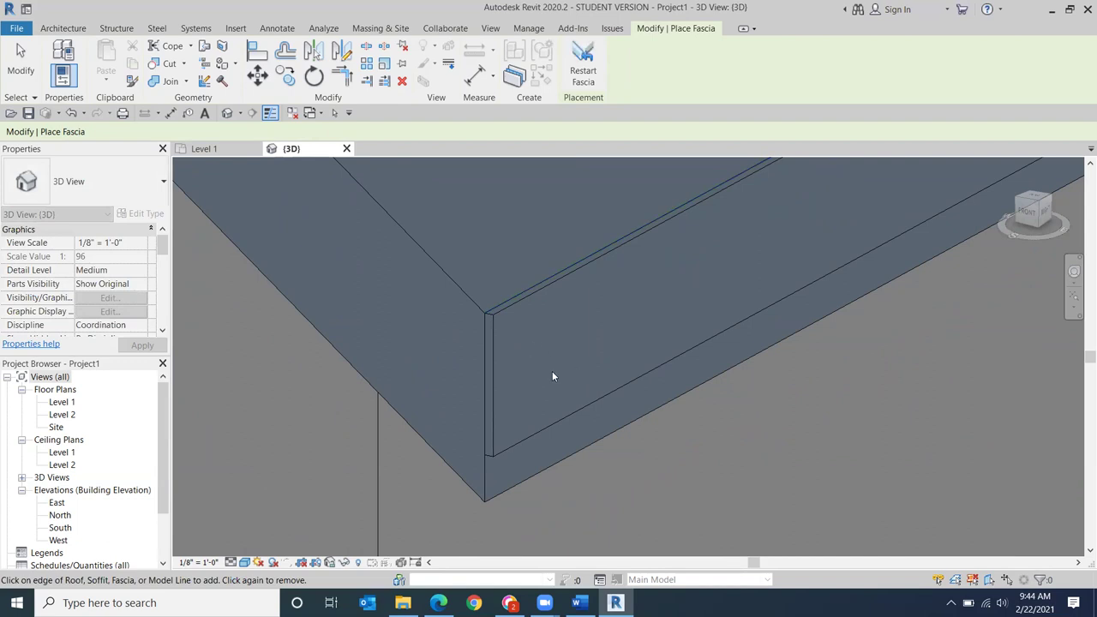
pyautogui.click(449, 272)
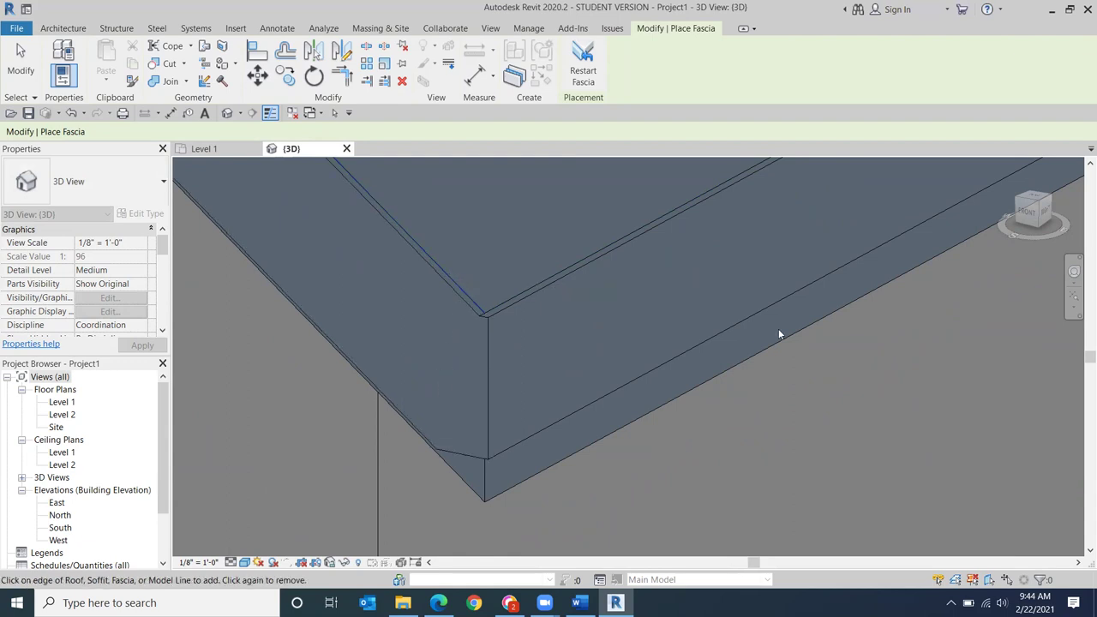
# Step: Examine the fascia's depth against the roof edge at the gable corner in the right-side view
pyautogui.click(1042, 219)
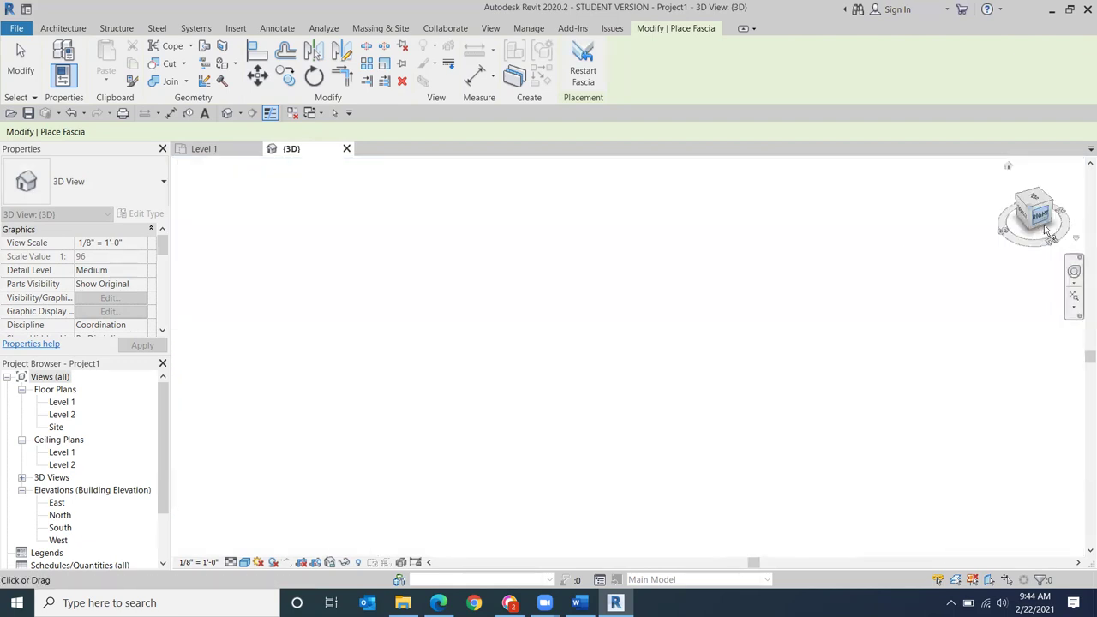
pyautogui.moveTo(723, 392); pyautogui.dragTo(431, 556, button='middle')
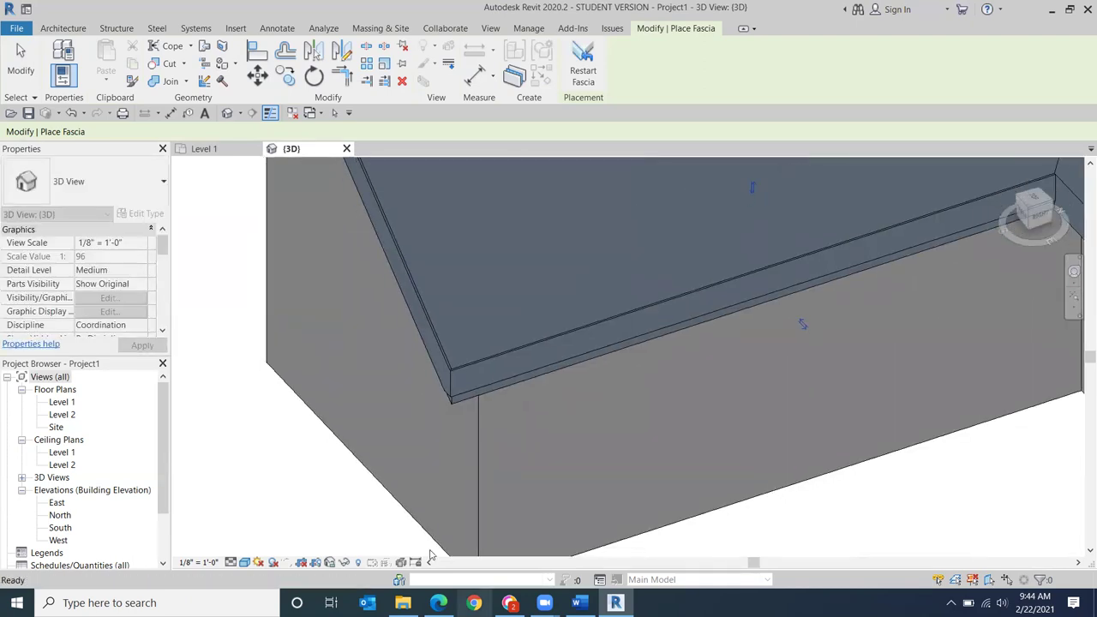
pyautogui.click(1039, 220)
pyautogui.scroll(6, 475, 415)
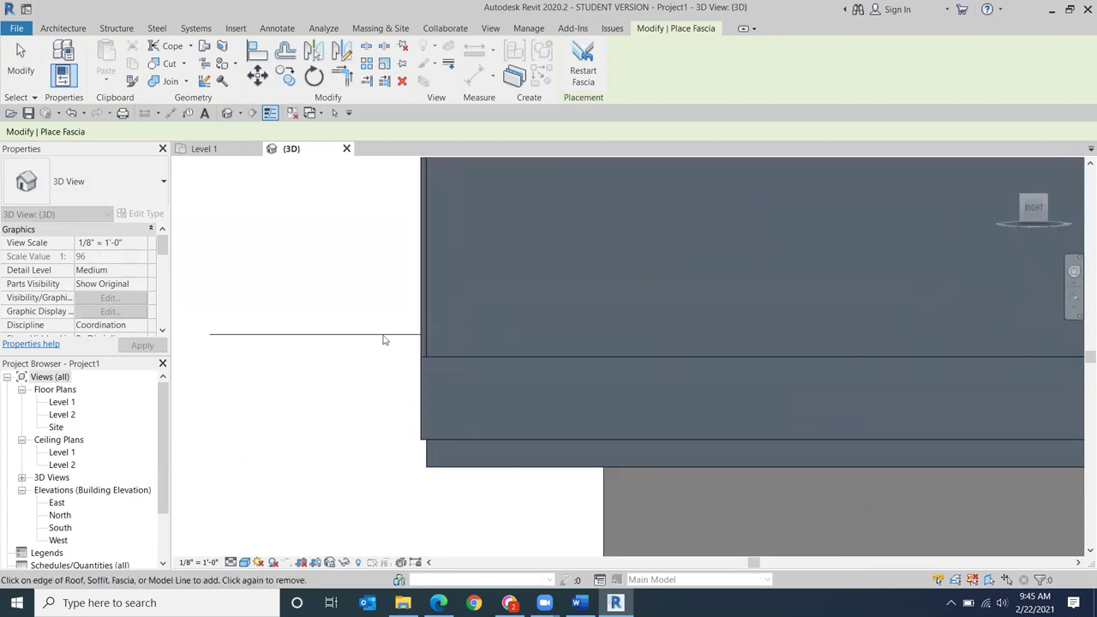
# Step: Finish placing fascia and review the type properties of the Fascia-Flat 1x12 on the roof edge, including its profile
pyautogui.press('Escape')
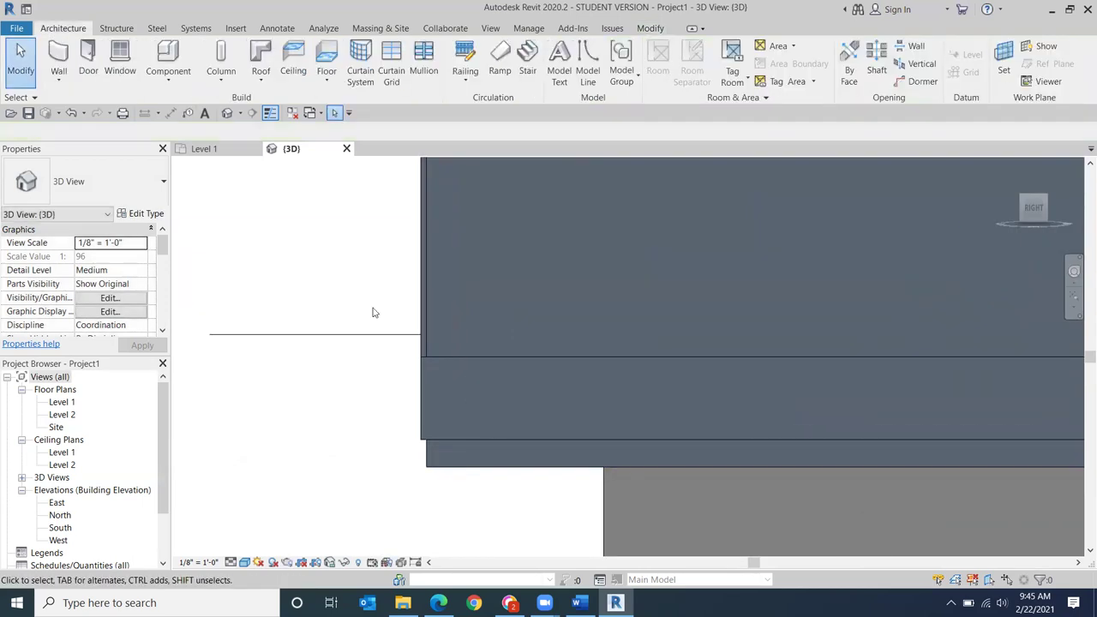
pyautogui.click(477, 364)
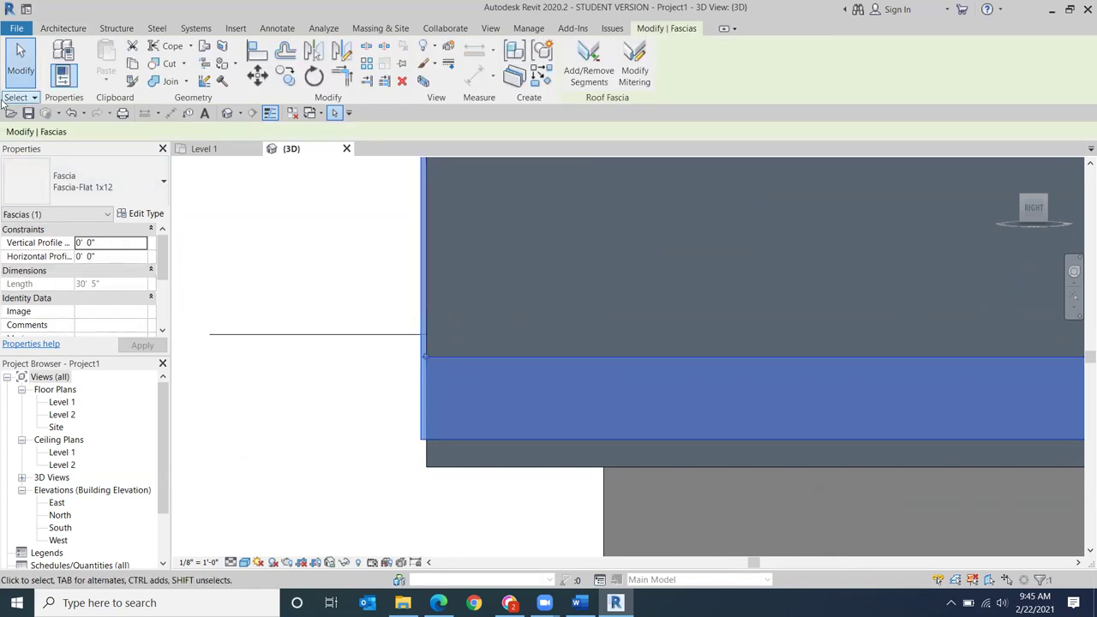
pyautogui.click(138, 216)
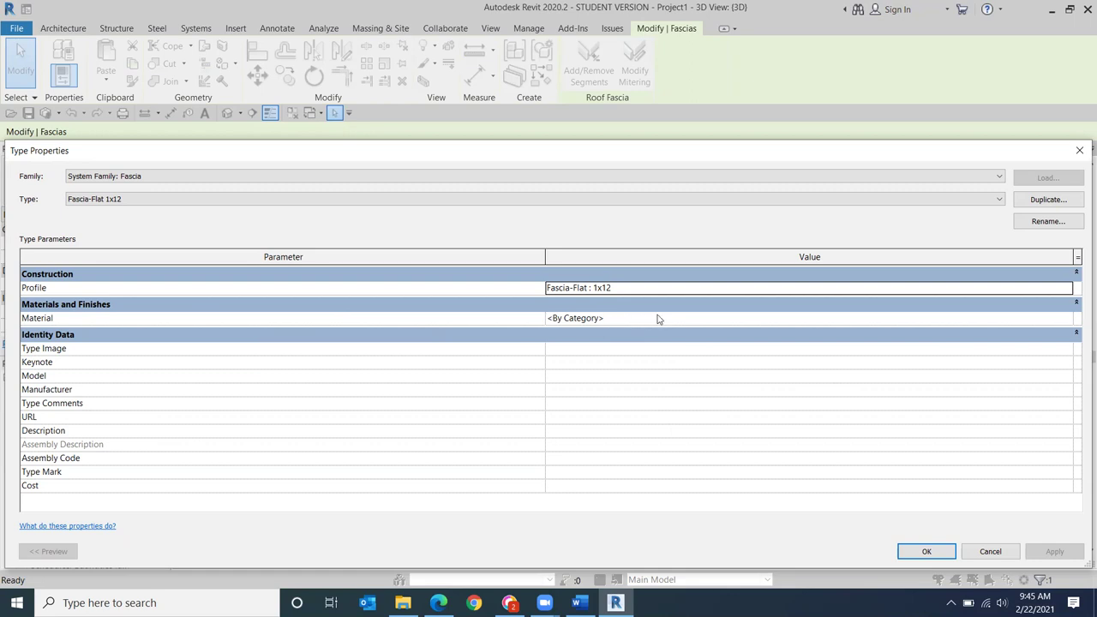
pyautogui.click(928, 552)
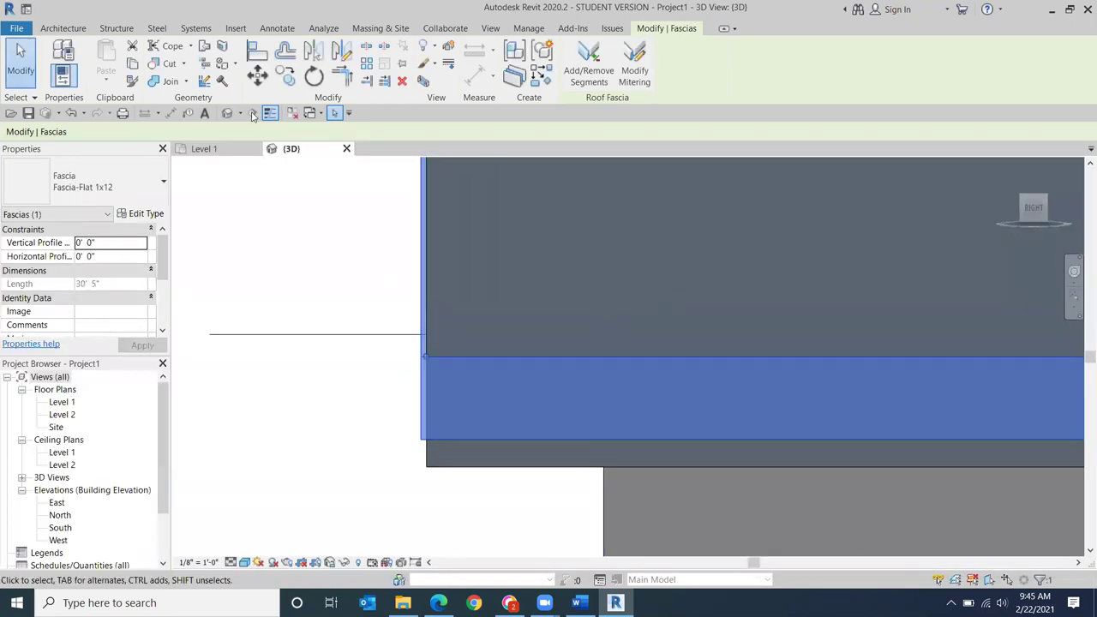
pyautogui.click(240, 262)
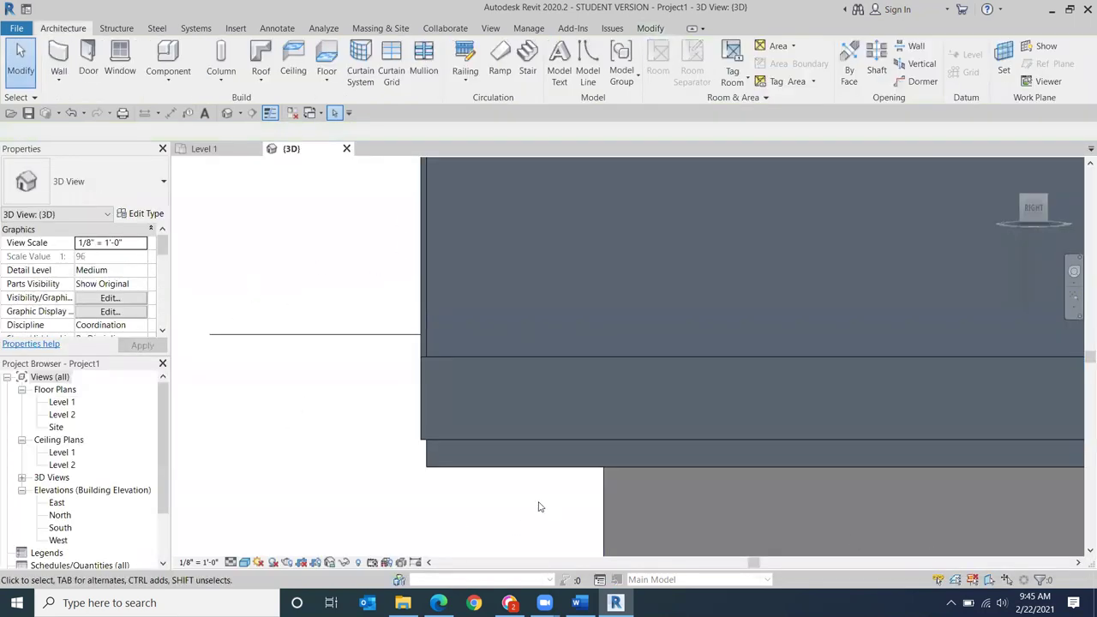
# Step: Change the roof's type to Basic Roof Generic - 9"
pyautogui.click(473, 467)
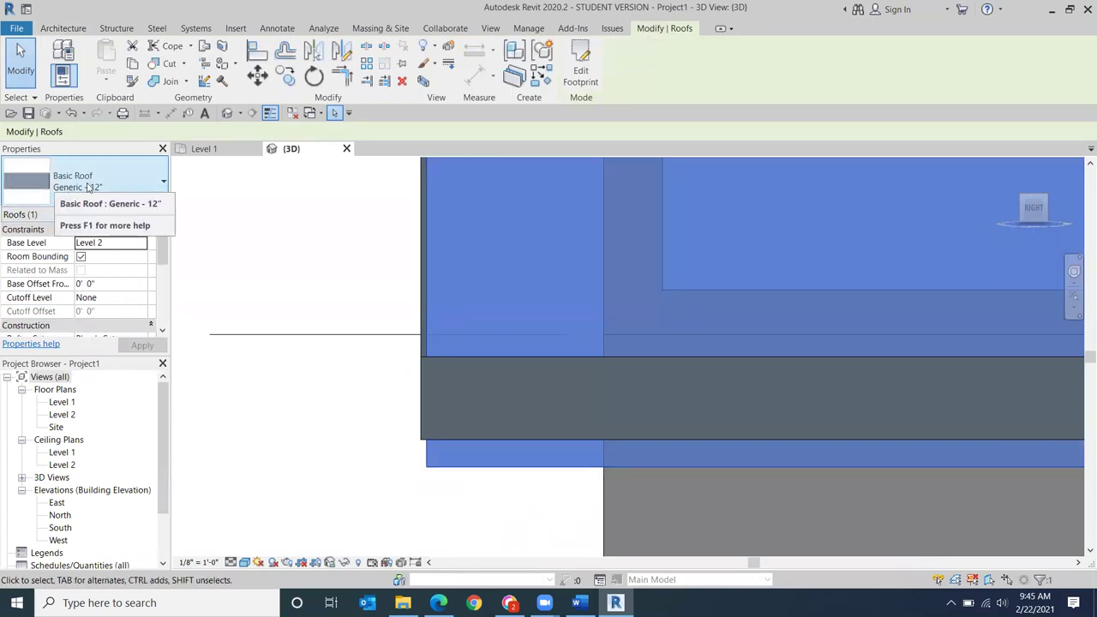
pyautogui.click(137, 185)
pyautogui.click(107, 257)
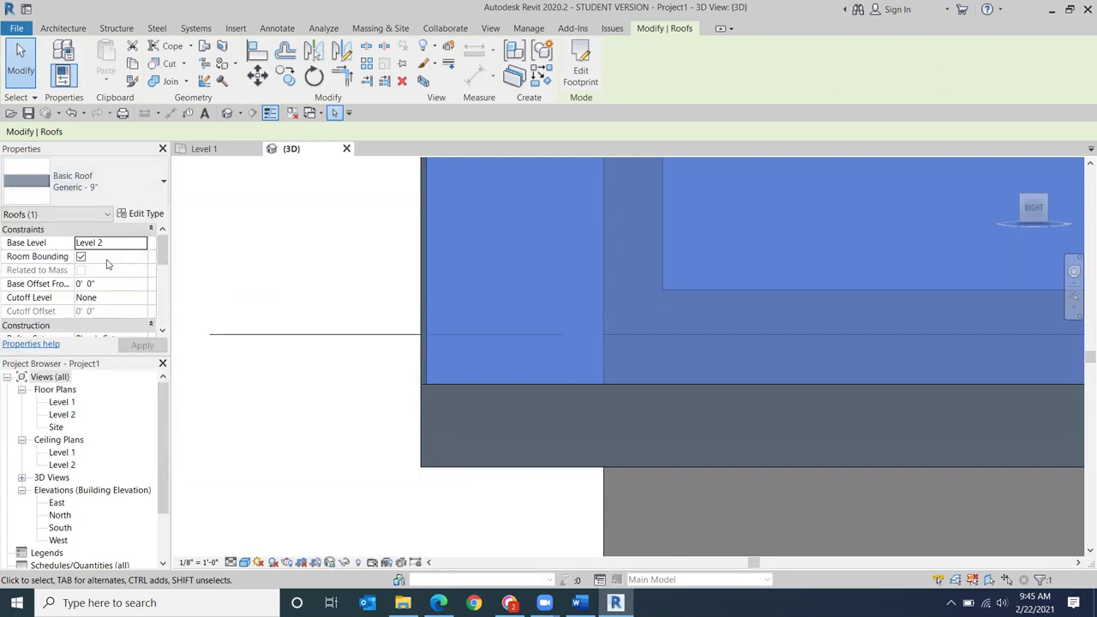
pyautogui.click(207, 389)
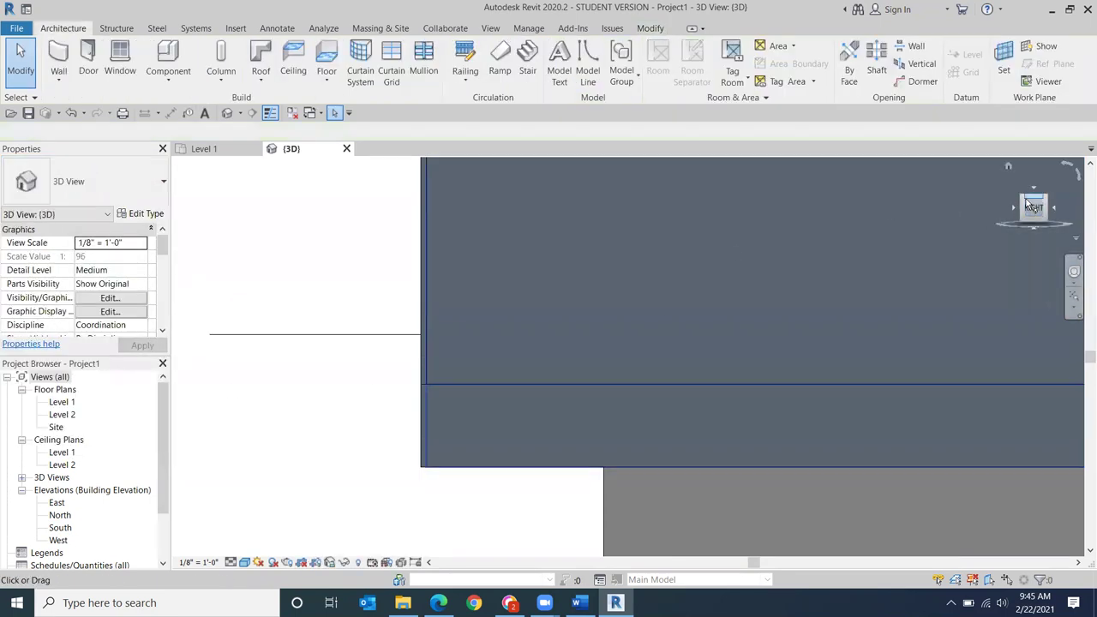
# Step: Start placing roof fascia again, on the front-facing eave that runs outward from the roof's inside corner
pyautogui.moveTo(1025, 202); pyautogui.dragTo(1058, 221)
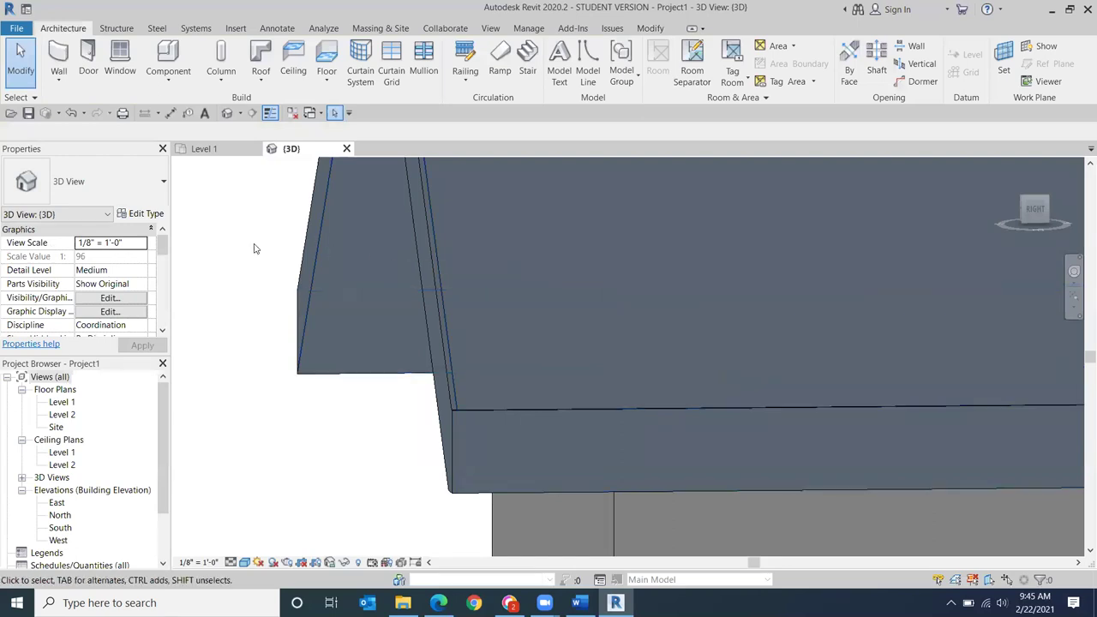
pyautogui.moveTo(772, 210); pyautogui.dragTo(307, 232, button='middle')
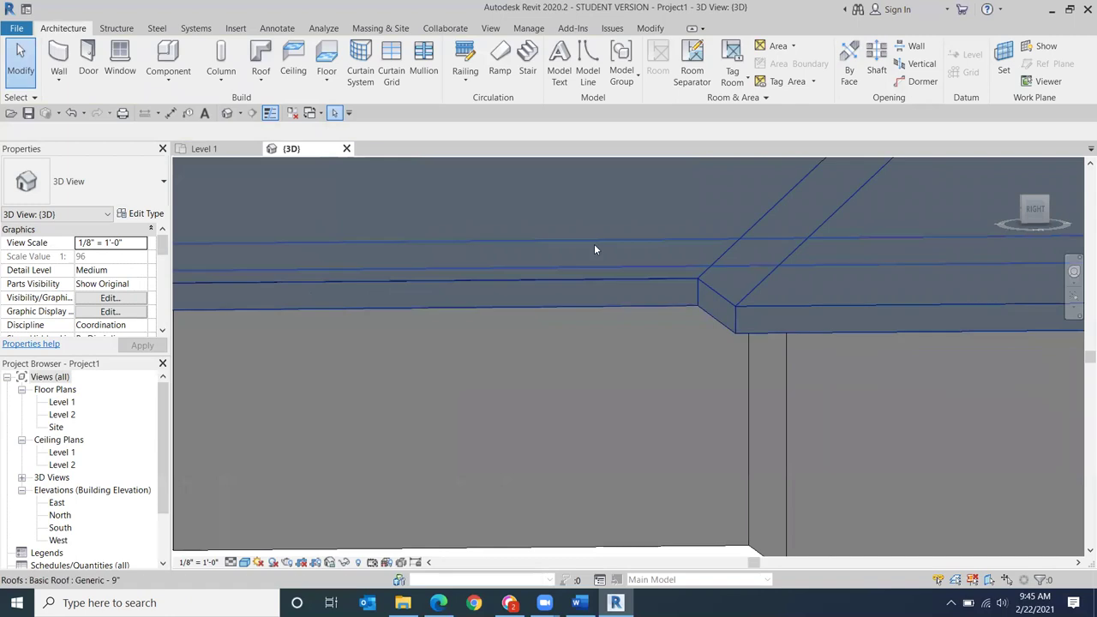
pyautogui.moveTo(1020, 203)
pyautogui.mouseDown()
pyautogui.moveTo(206, 228)
pyautogui.moveTo(259, 254)
pyautogui.moveTo(881, 328)
pyautogui.mouseUp()
pyautogui.scroll(3, 278, 438)
pyautogui.keyDown('shift'); pyautogui.moveTo(447, 380); pyautogui.dragTo(727, 248, button='middle'); pyautogui.keyUp('shift')
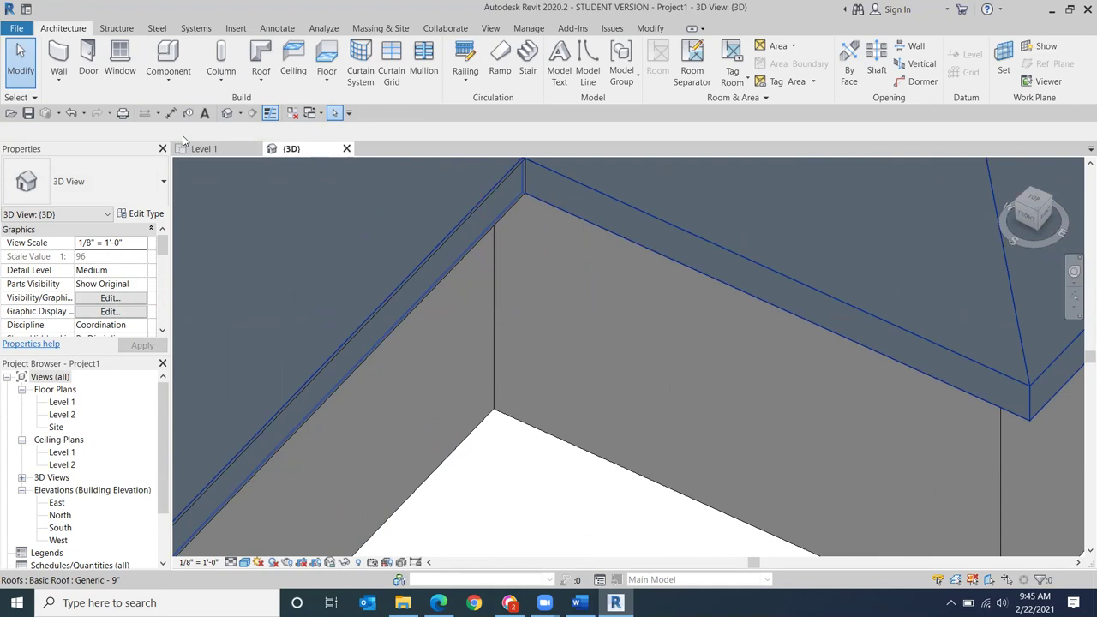
pyautogui.click(261, 80)
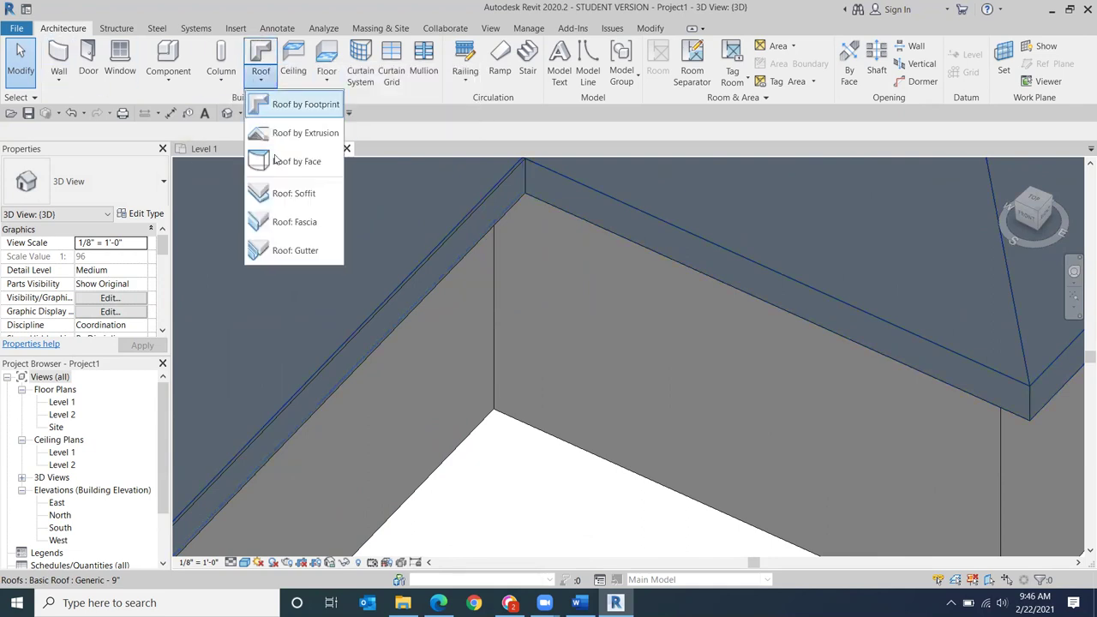
pyautogui.click(291, 222)
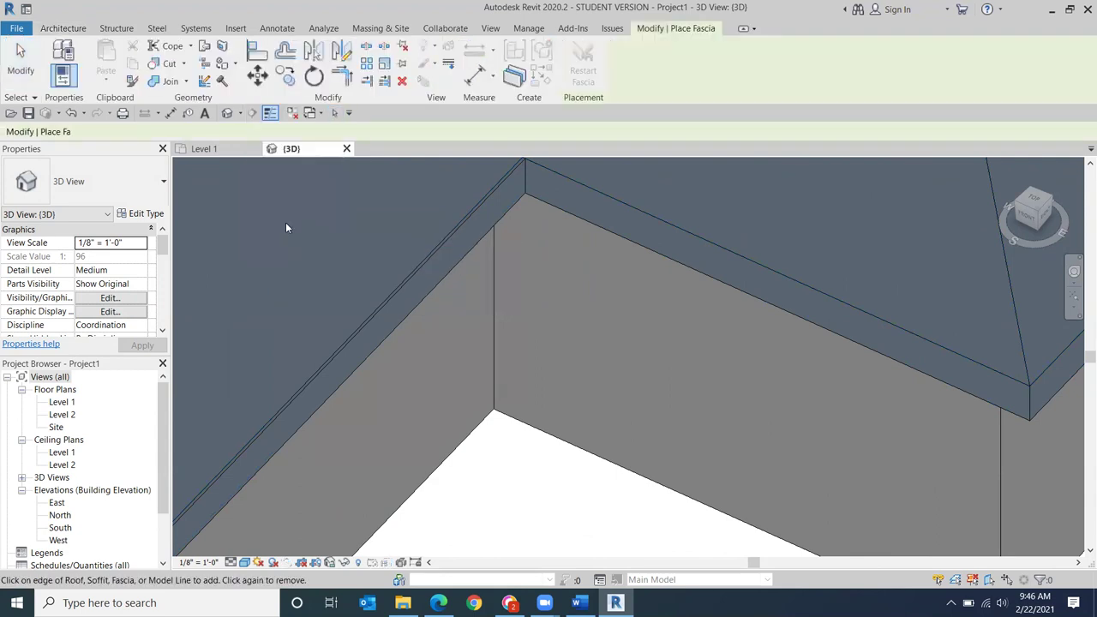
pyautogui.click(773, 271)
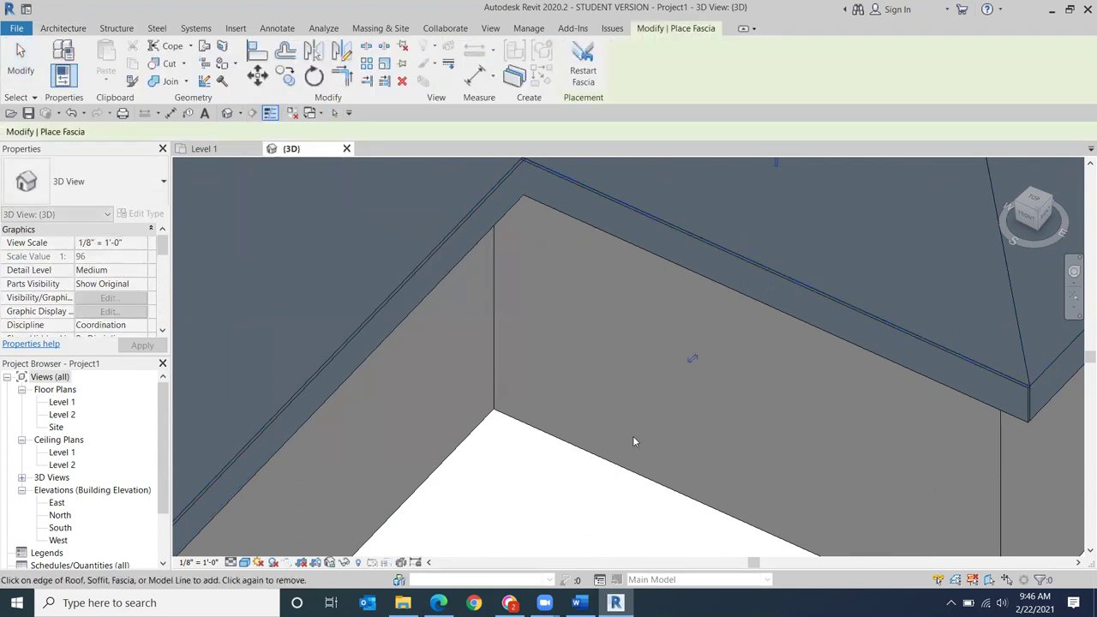
# Step: Try adding fascia to the lower edge of the adjoining east eave, check it from the front, and undo the placement
pyautogui.moveTo(584, 431); pyautogui.dragTo(224, 387, button='middle')
pyautogui.scroll(2, 590, 349)
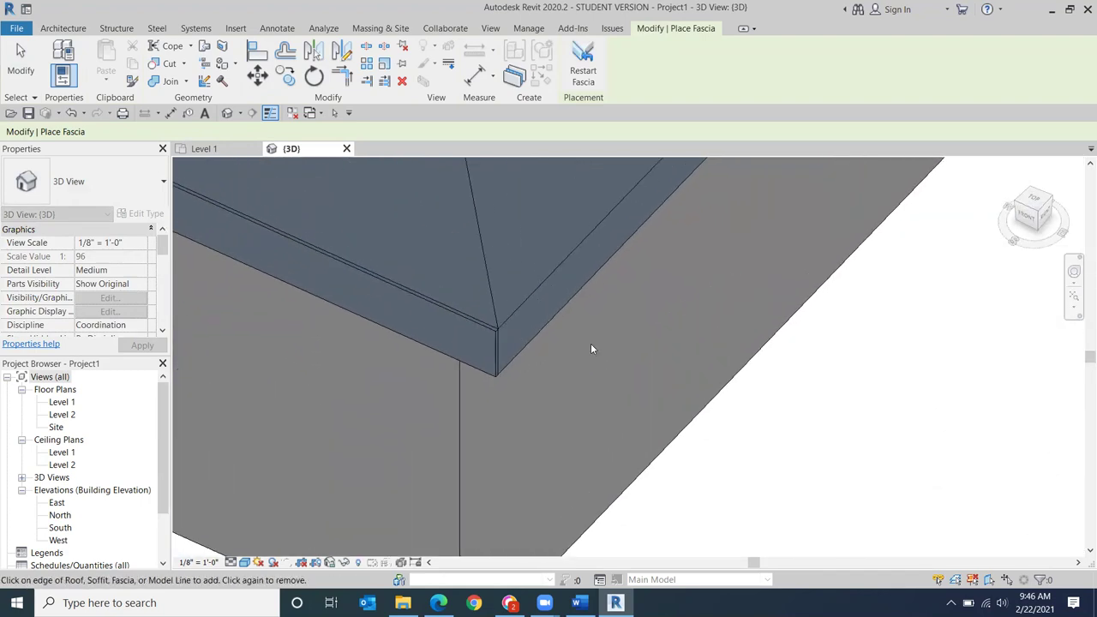
pyautogui.click(523, 353)
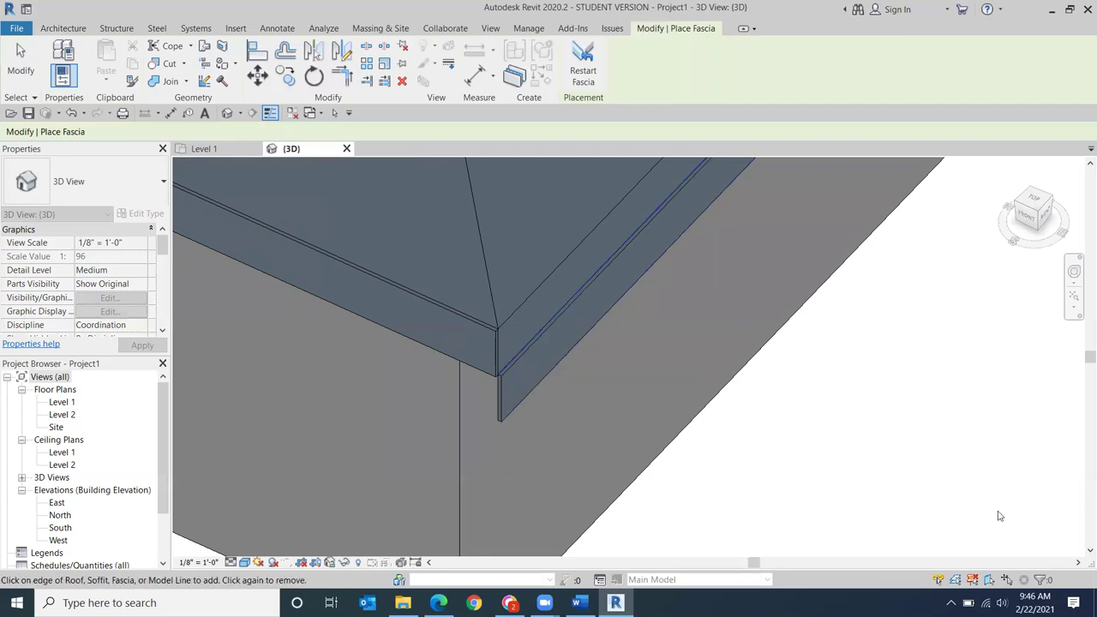
pyautogui.click(1031, 222)
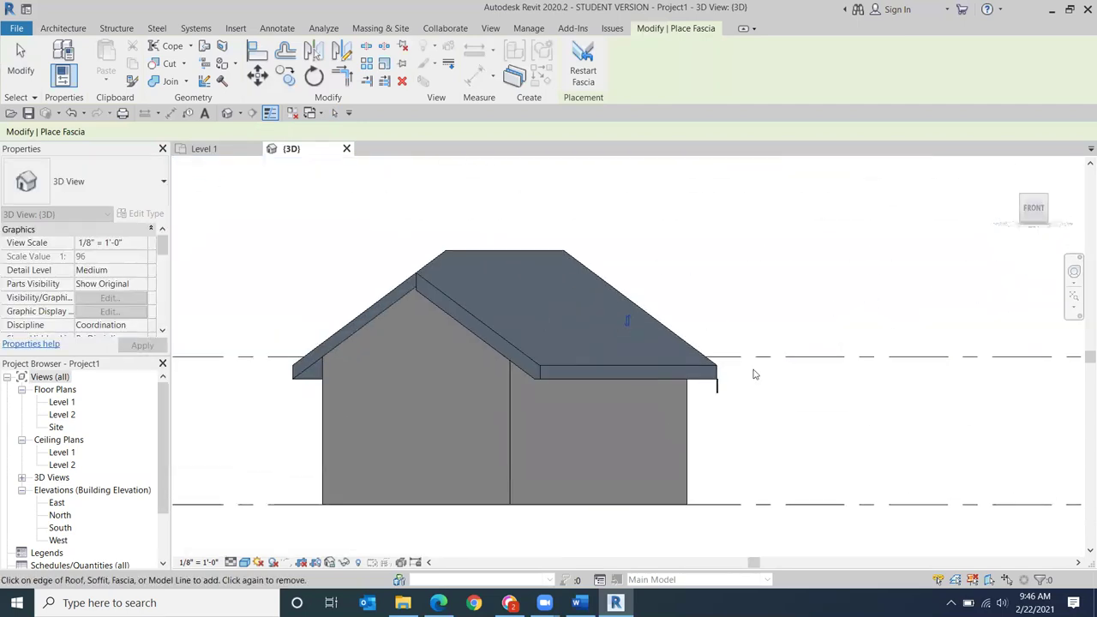
pyautogui.scroll(4, 746, 377)
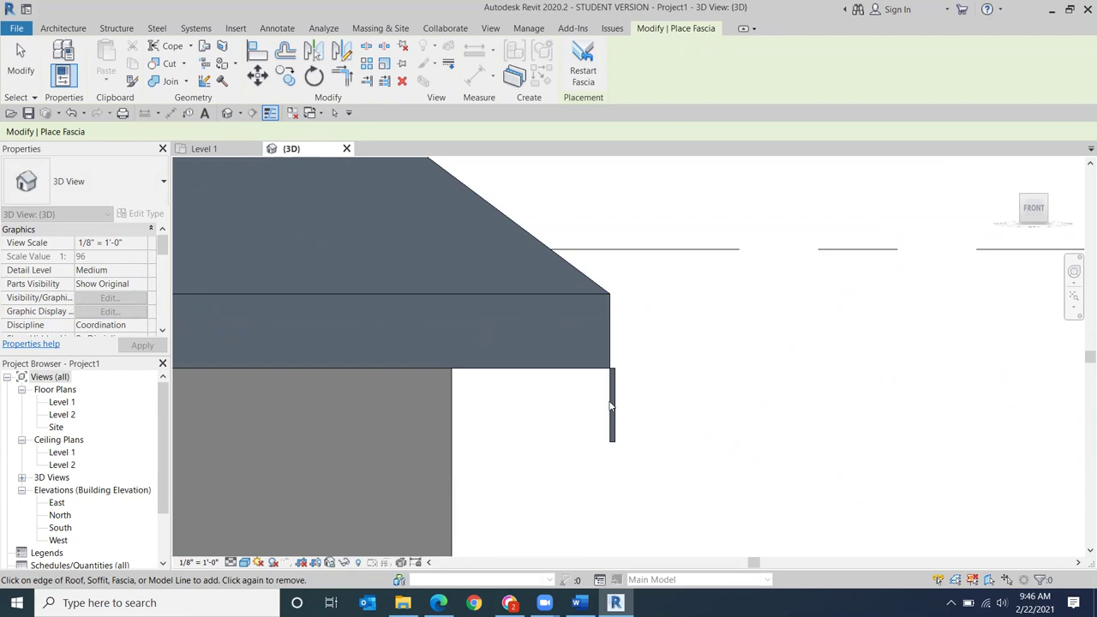
pyautogui.click(71, 112)
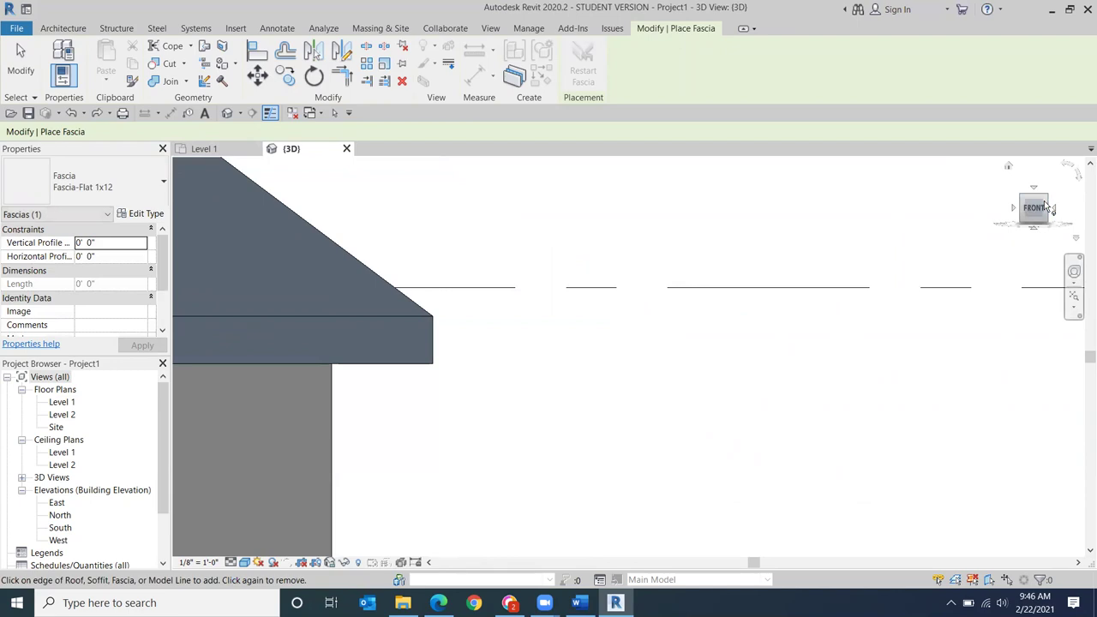
# Step: Place Fascia-Flat 1x12 along the upper edges of the east wing's front-facing eave and the adjoining east eave
pyautogui.moveTo(1033, 210); pyautogui.dragTo(960, 243)
pyautogui.scroll(-3, 630, 355)
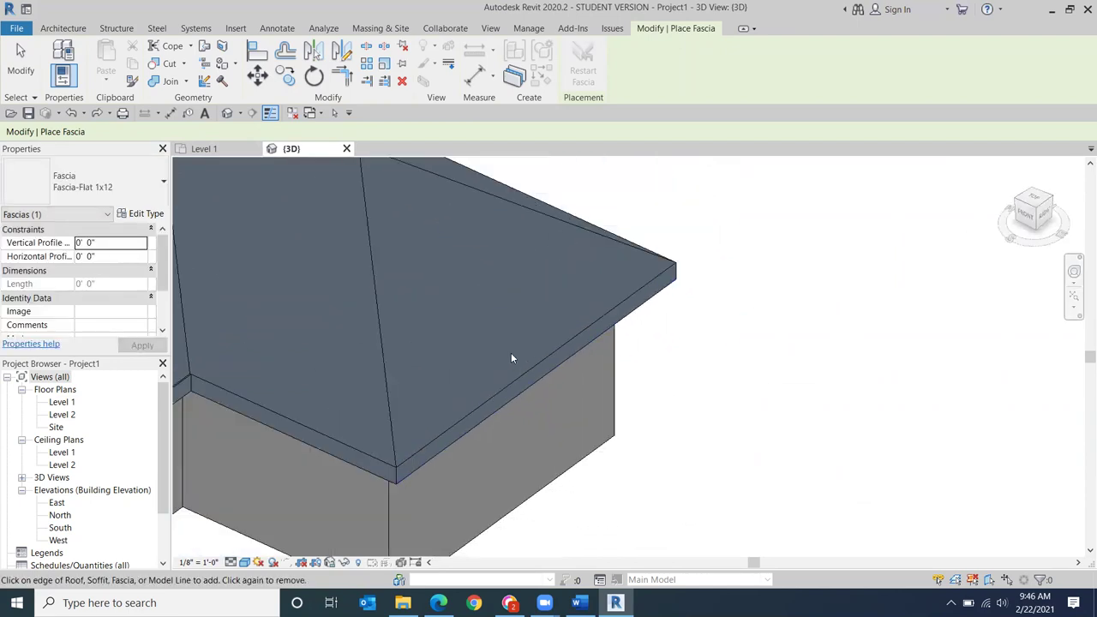
pyautogui.moveTo(418, 457); pyautogui.dragTo(321, 442, button='middle')
pyautogui.scroll(8, 322, 477)
pyautogui.moveTo(404, 494); pyautogui.dragTo(689, 481, button='middle')
pyautogui.click(594, 341)
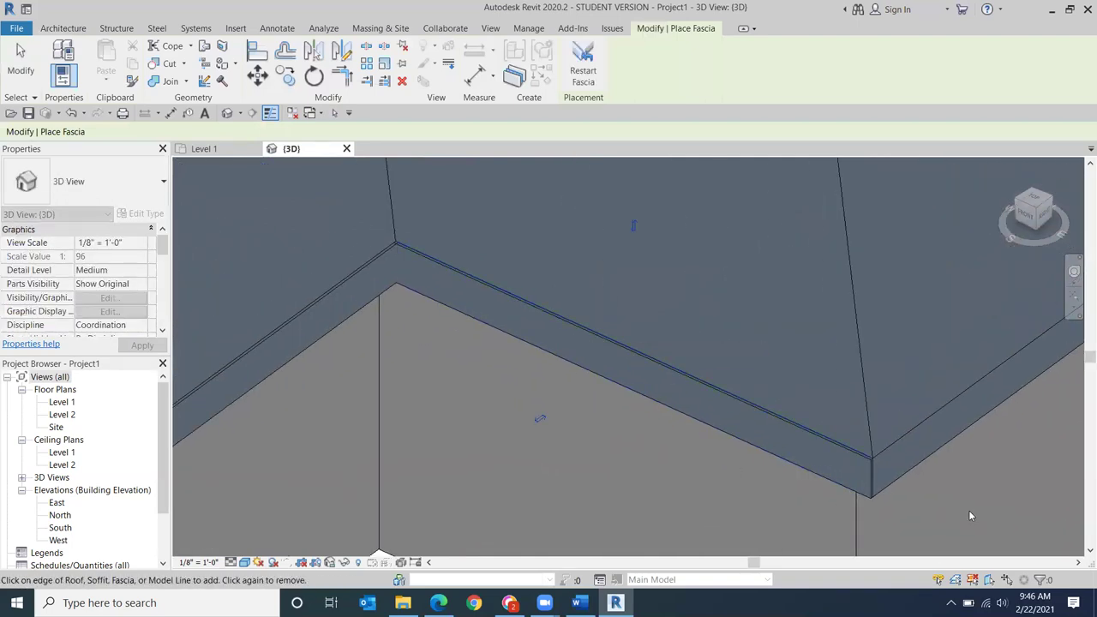
pyautogui.click(907, 446)
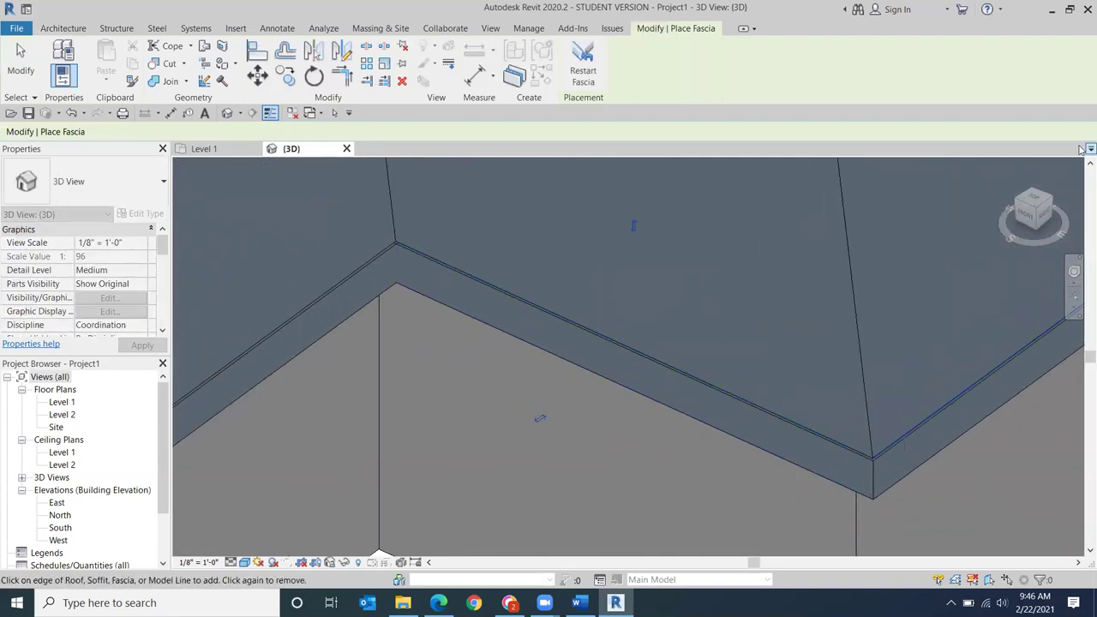
# Step: Continue the fascia around the outer roof corners along the upper edges of the back and left eaves
pyautogui.click(1054, 200)
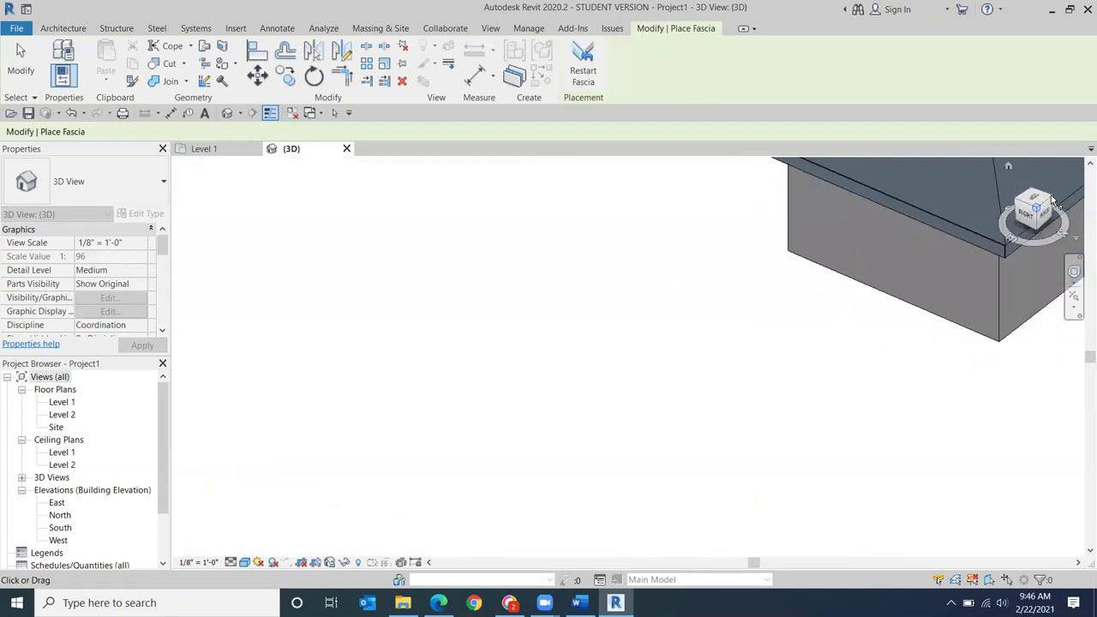
pyautogui.scroll(5, 722, 511)
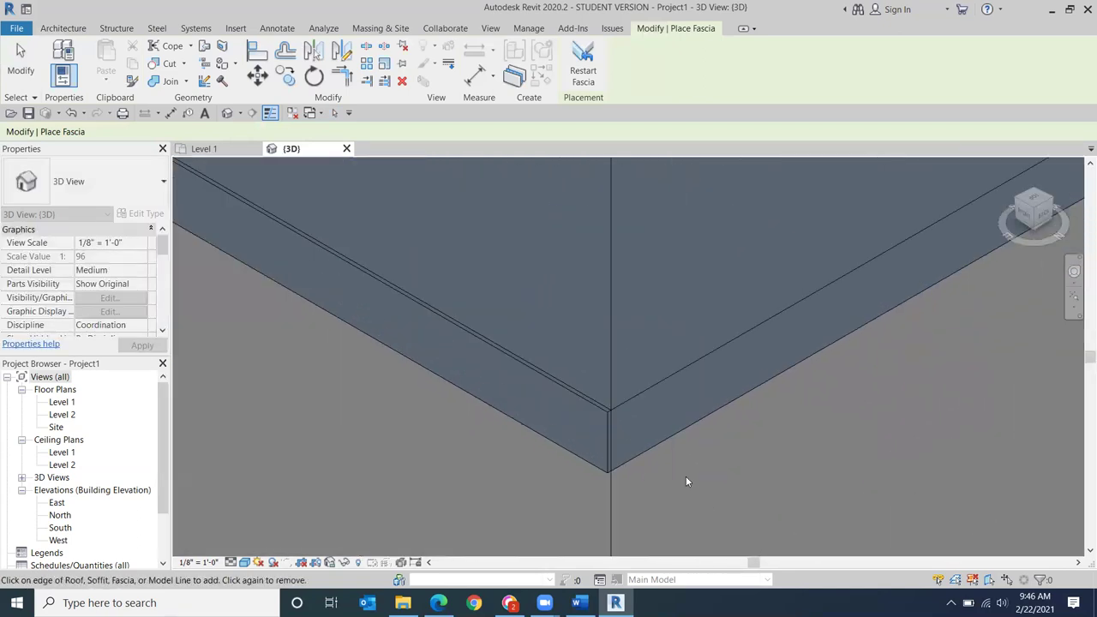
pyautogui.click(630, 355)
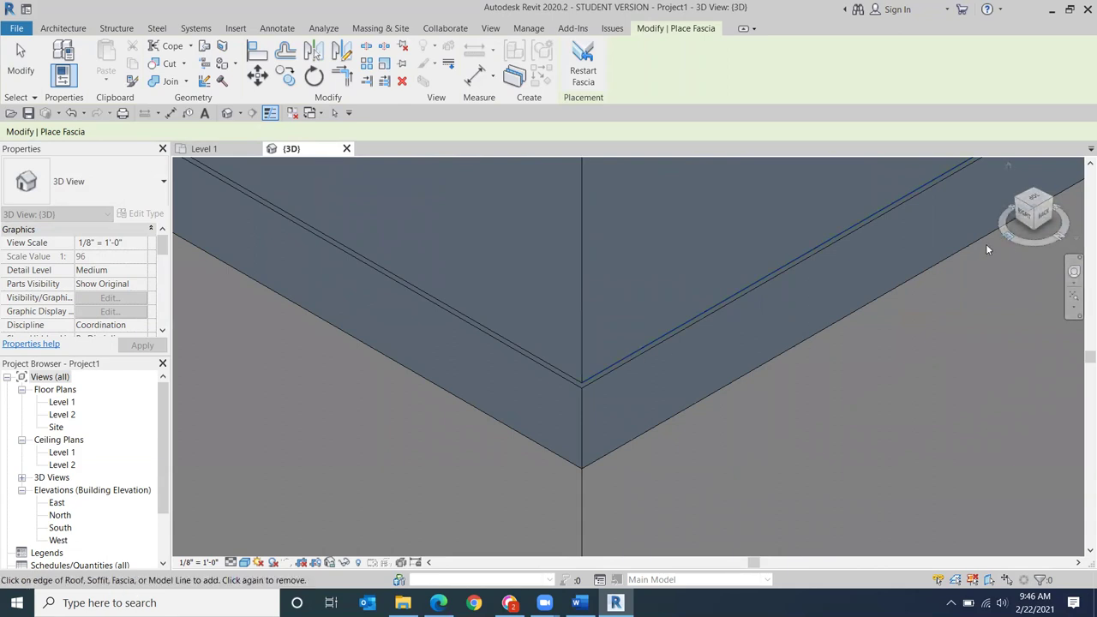
pyautogui.click(1056, 201)
pyautogui.scroll(8, 666, 493)
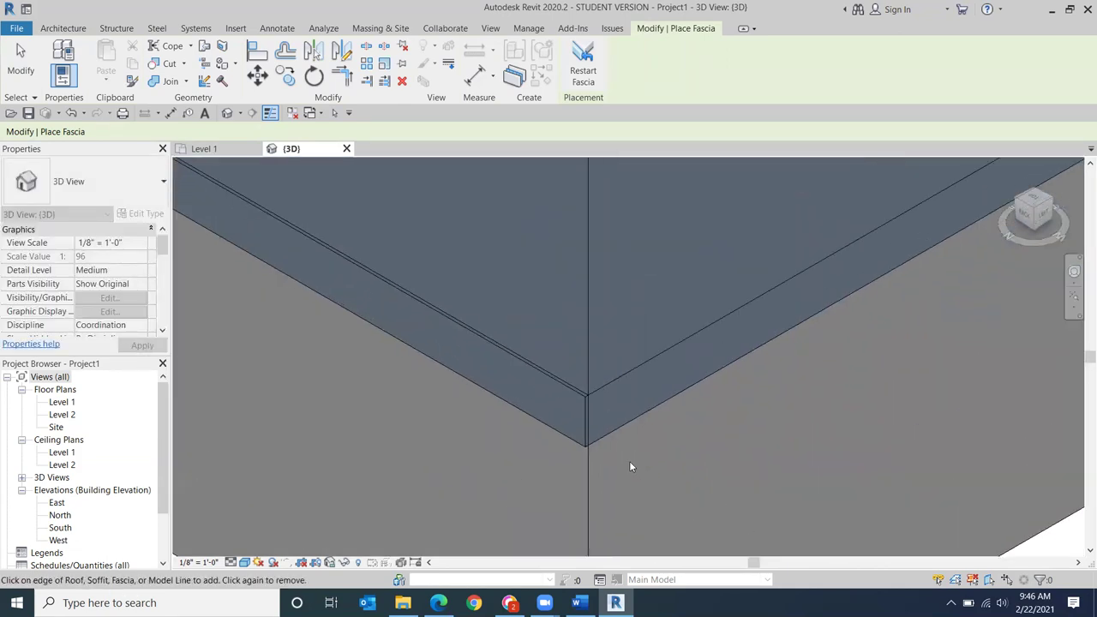
pyautogui.click(613, 383)
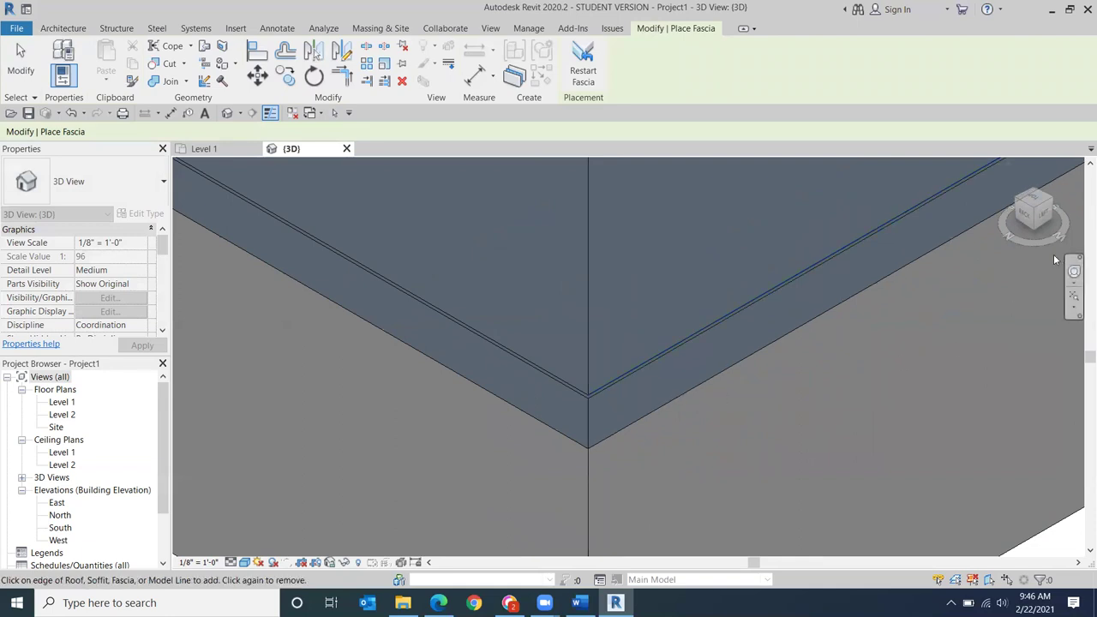
# Step: Place fascia along the left sloped edge of the front gable and finish the fascia
pyautogui.click(1059, 202)
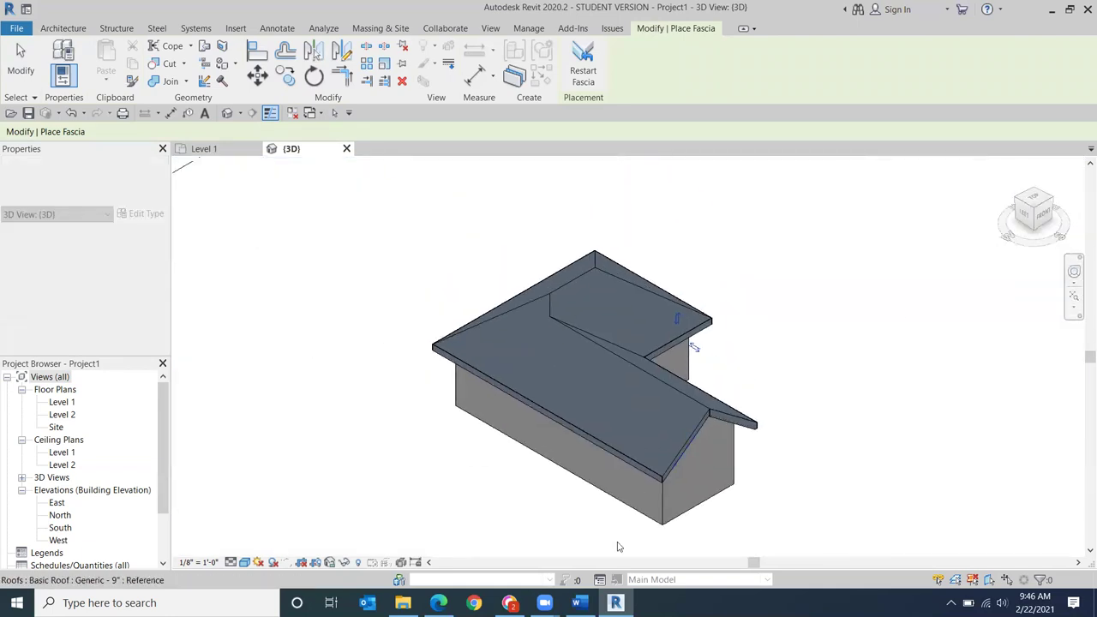
pyautogui.scroll(8, 666, 490)
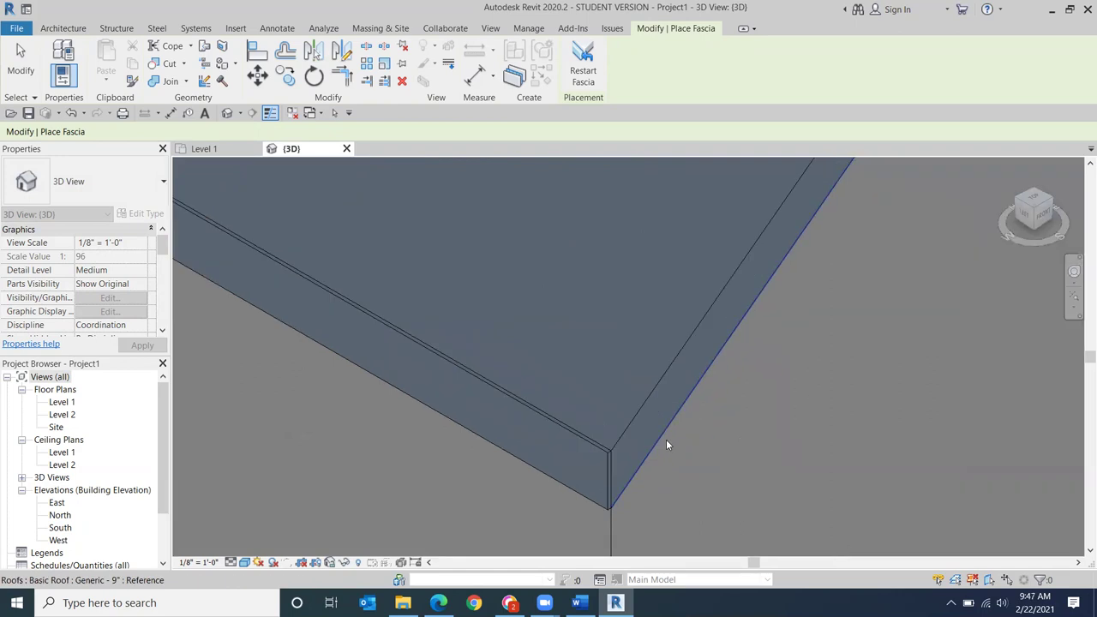
pyautogui.click(649, 399)
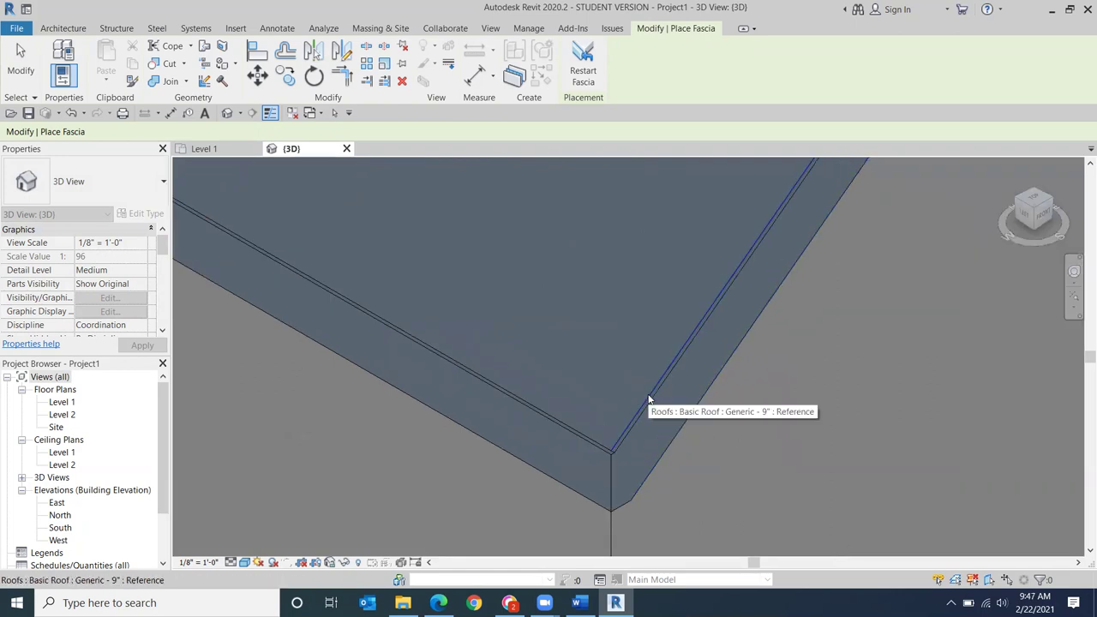
pyautogui.scroll(-5, 797, 380)
pyautogui.moveTo(1069, 221); pyautogui.dragTo(844, 239)
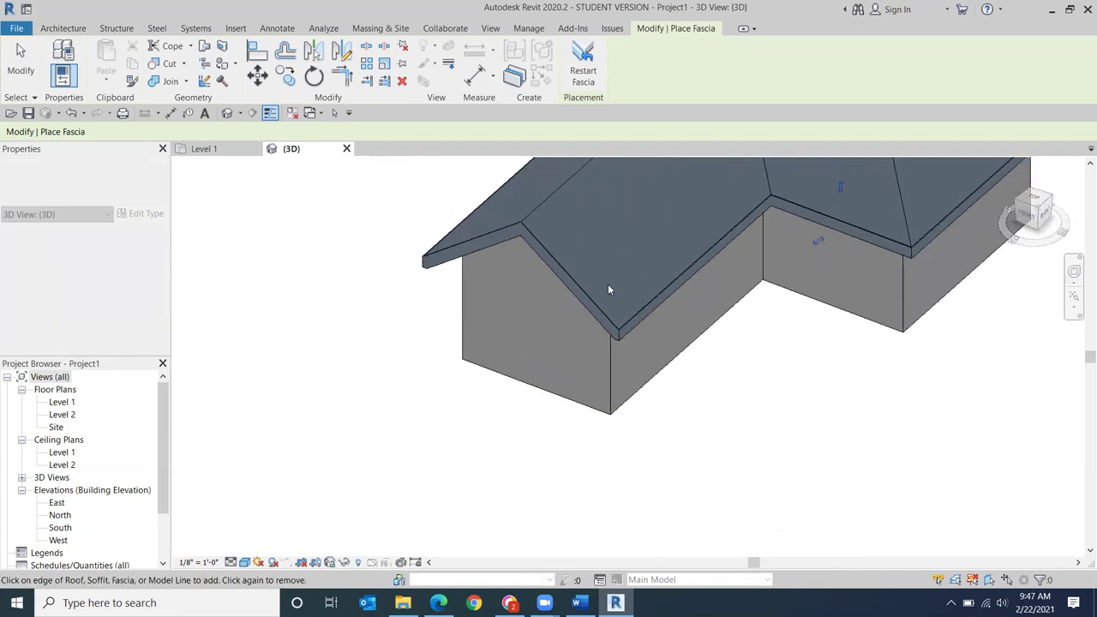
pyautogui.click(20, 60)
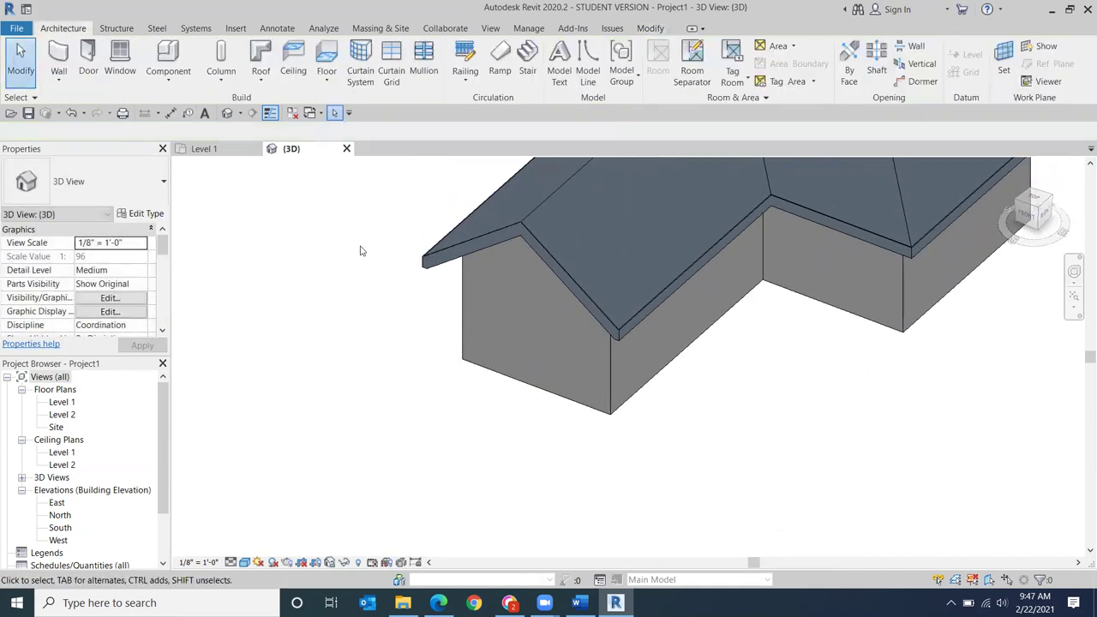
pyautogui.scroll(-5, 712, 317)
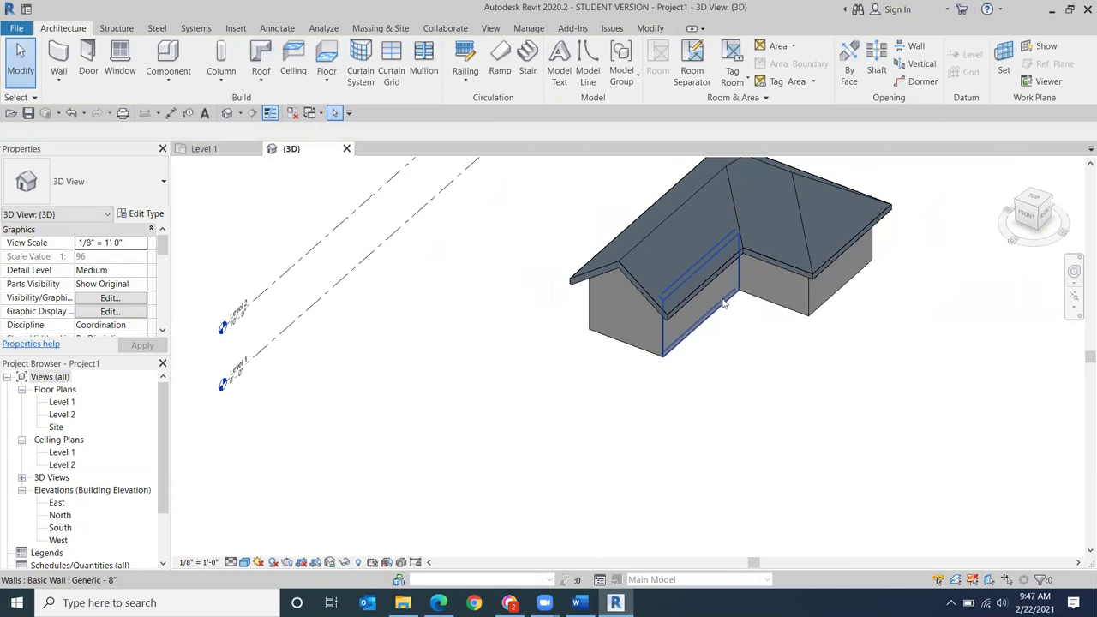
pyautogui.moveTo(578, 225); pyautogui.dragTo(526, 348, button='middle')
pyautogui.scroll(4, 525, 342)
pyautogui.scroll(2, 577, 327)
pyautogui.scroll(-4, 765, 210)
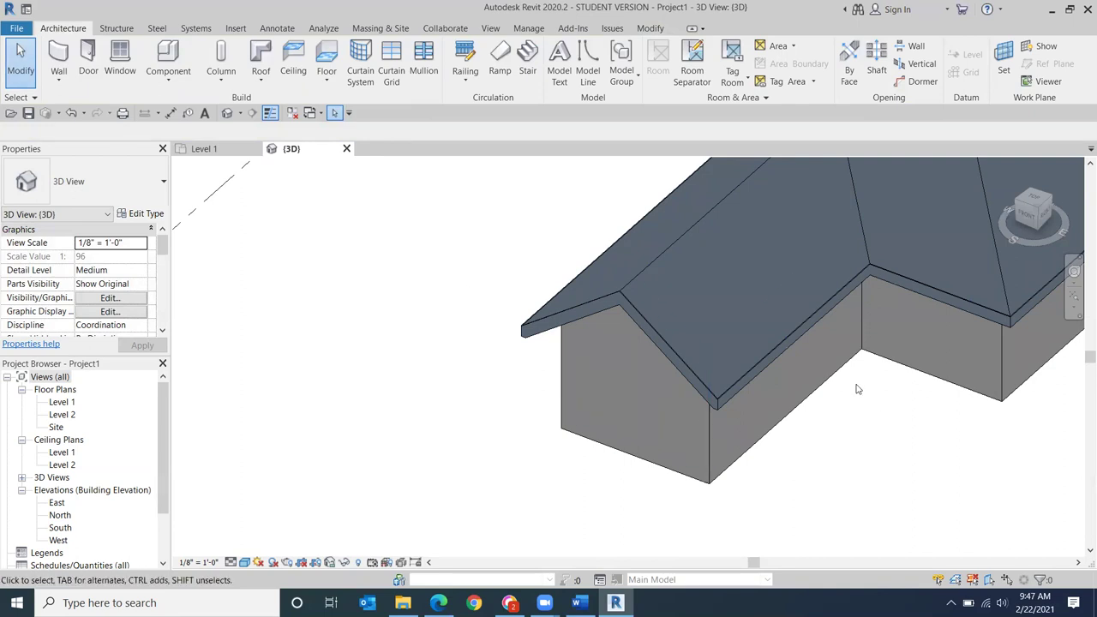
# Step: Try placing a Bevel 5" x 5" gutter along the upper fascia edge of the front wing's east eave and check it from the front
pyautogui.click(260, 77)
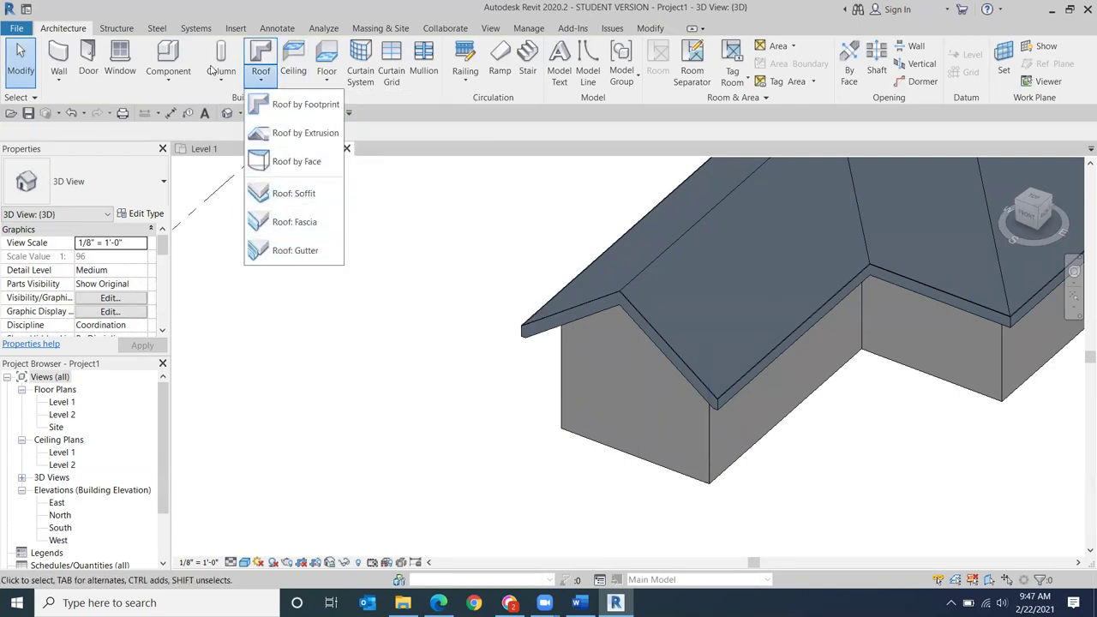
pyautogui.click(300, 250)
pyautogui.scroll(5, 793, 420)
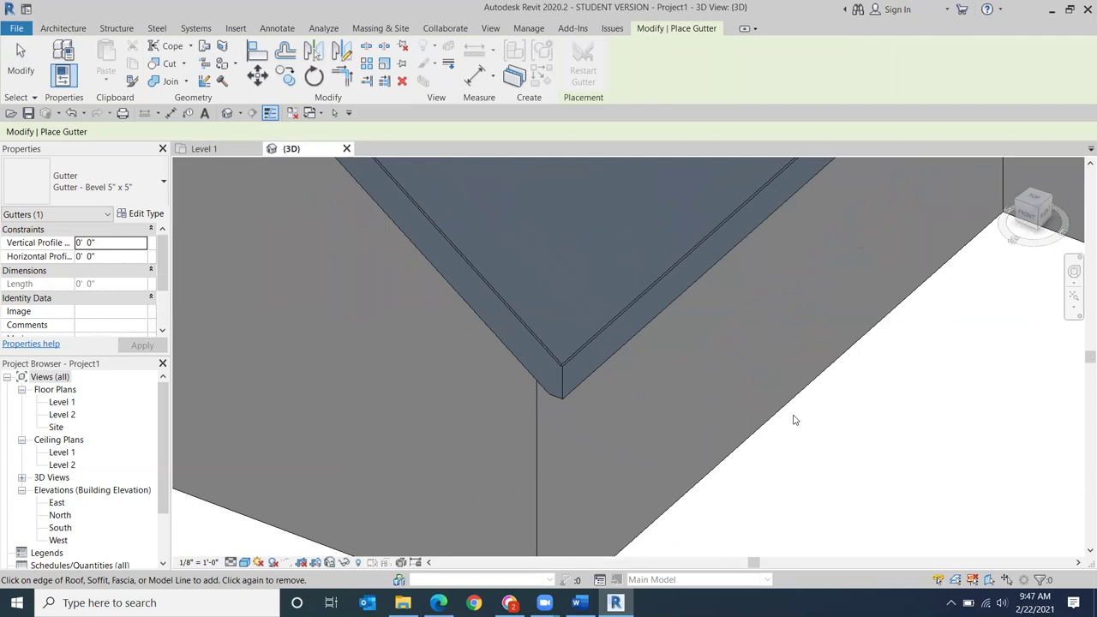
pyautogui.scroll(2, 580, 321)
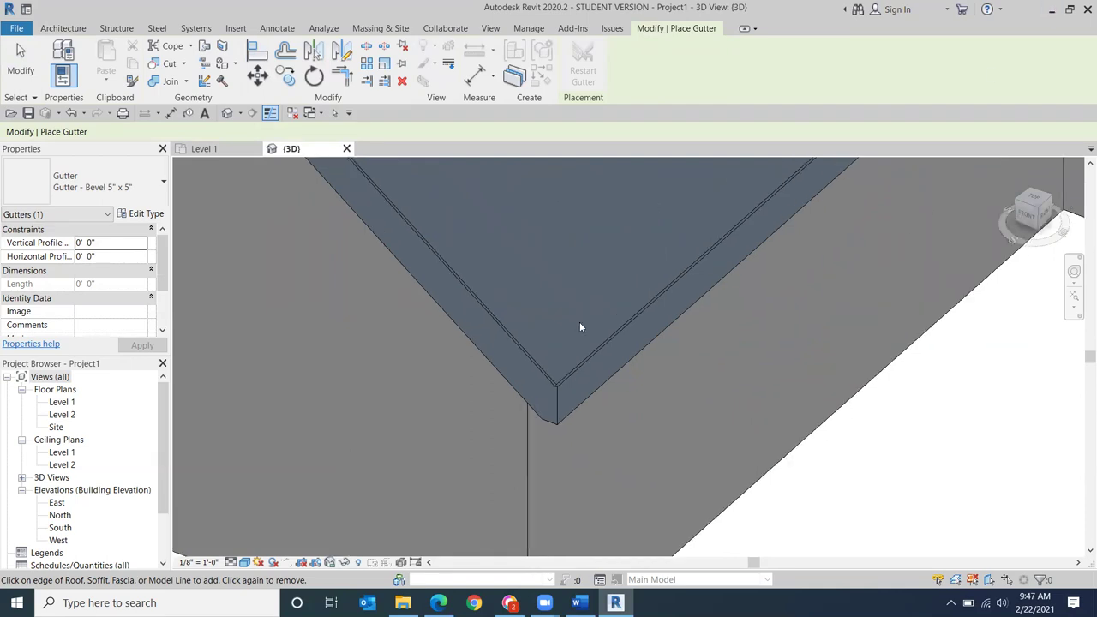
pyautogui.scroll(2, 586, 394)
pyautogui.click(601, 451)
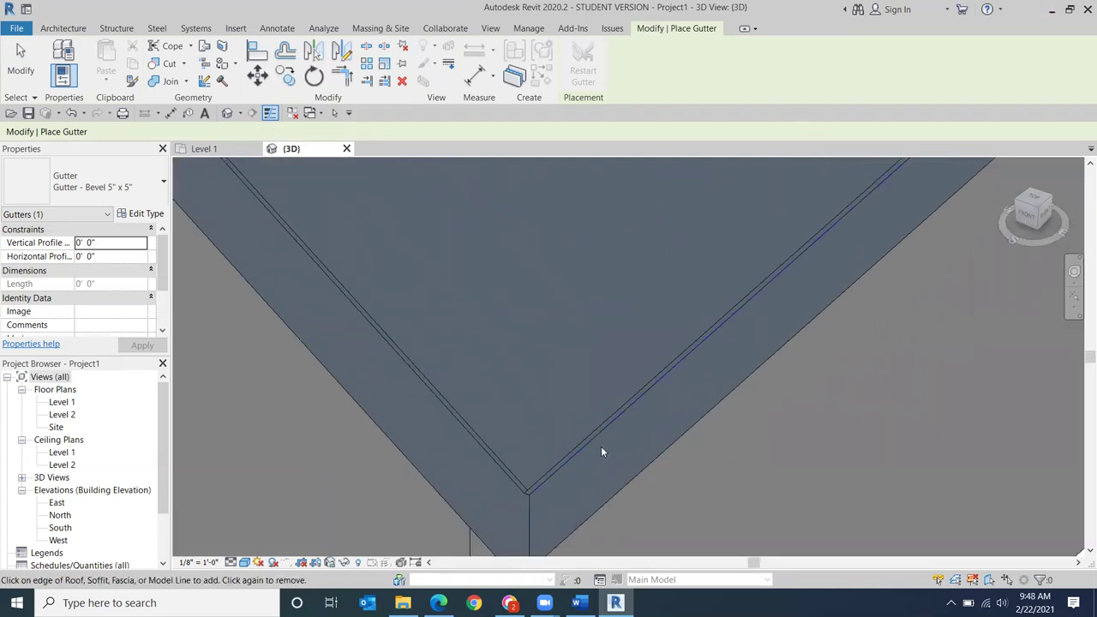
pyautogui.scroll(-1, 602, 440)
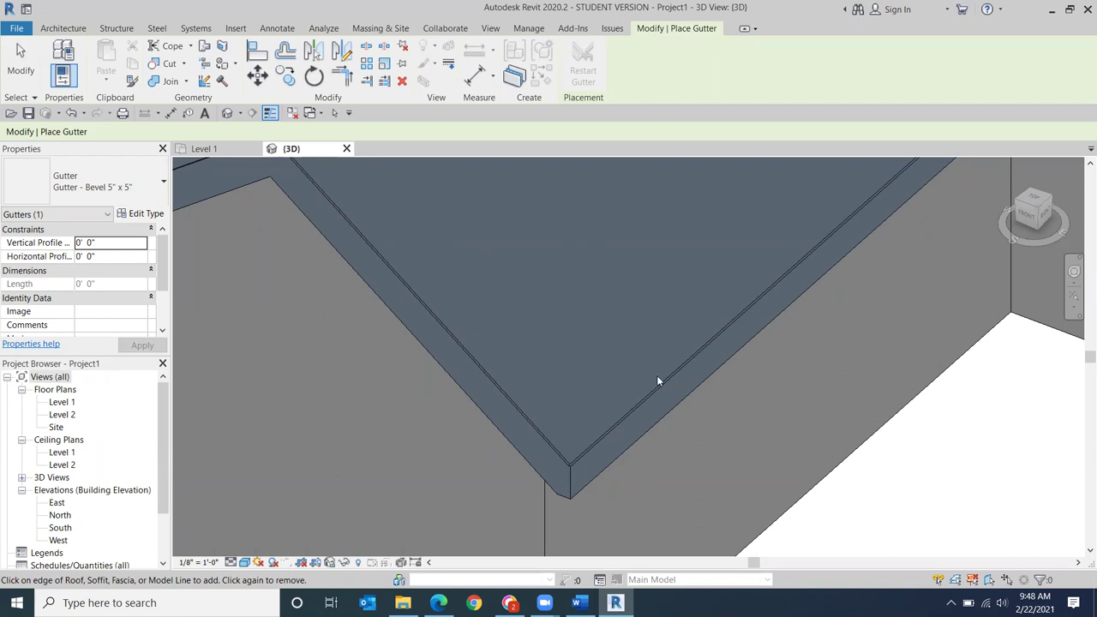
pyautogui.scroll(1, 577, 459)
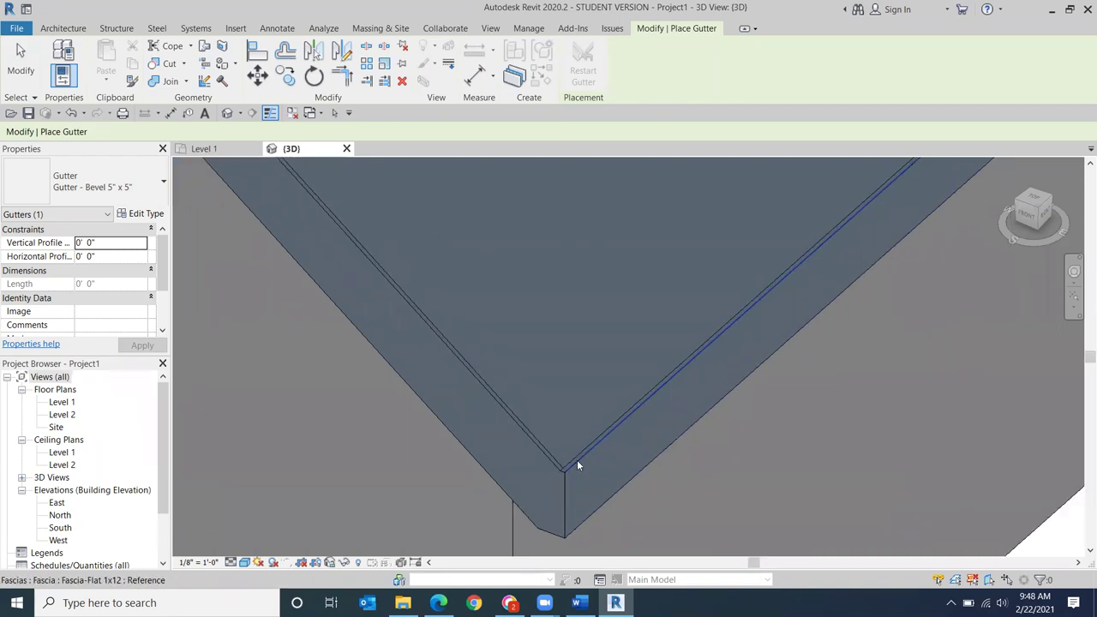
pyautogui.click(577, 462)
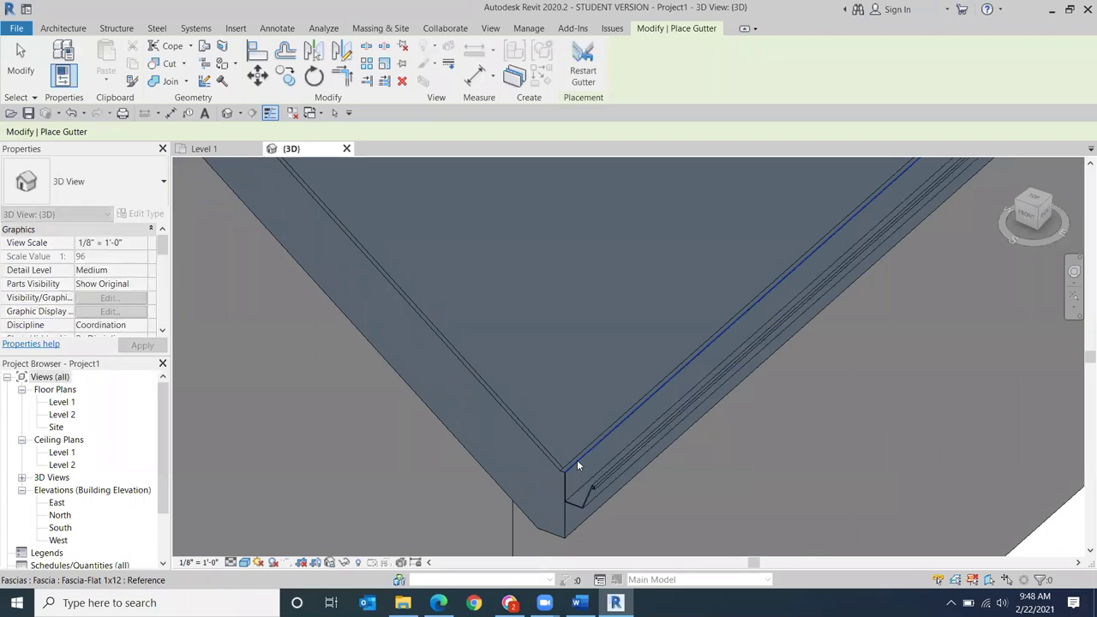
pyautogui.scroll(-2, 1029, 493)
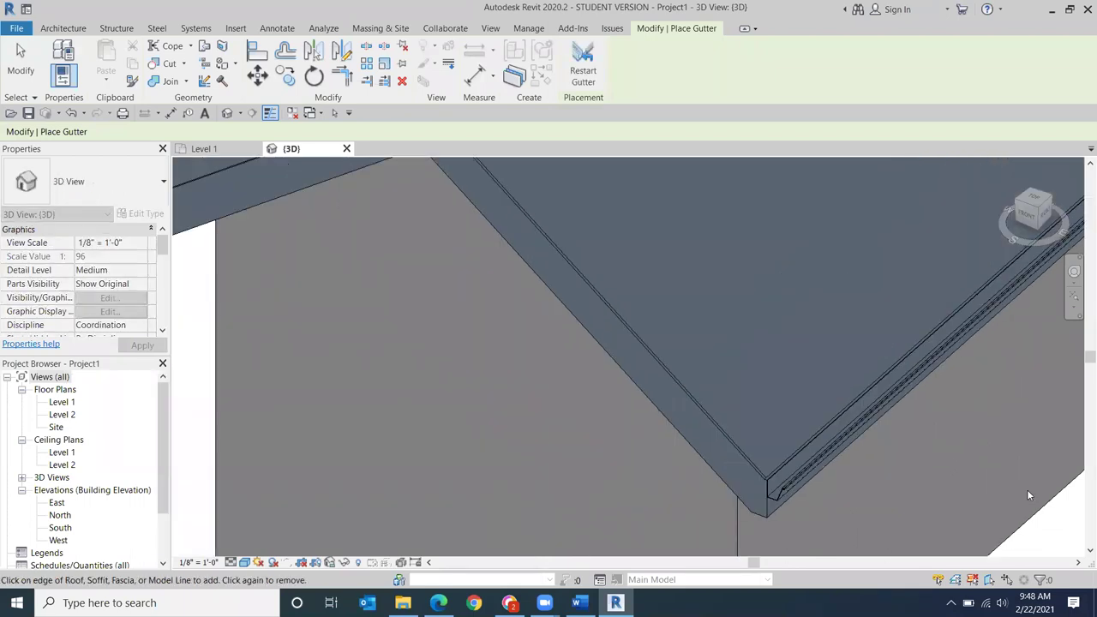
pyautogui.click(1031, 216)
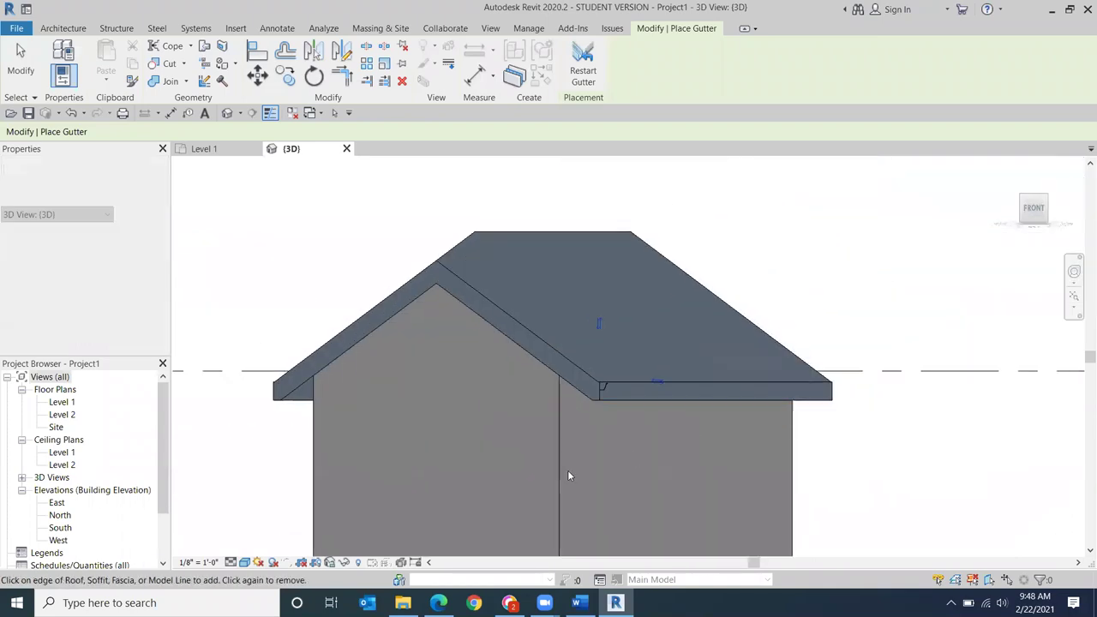
pyautogui.scroll(5, 539, 343)
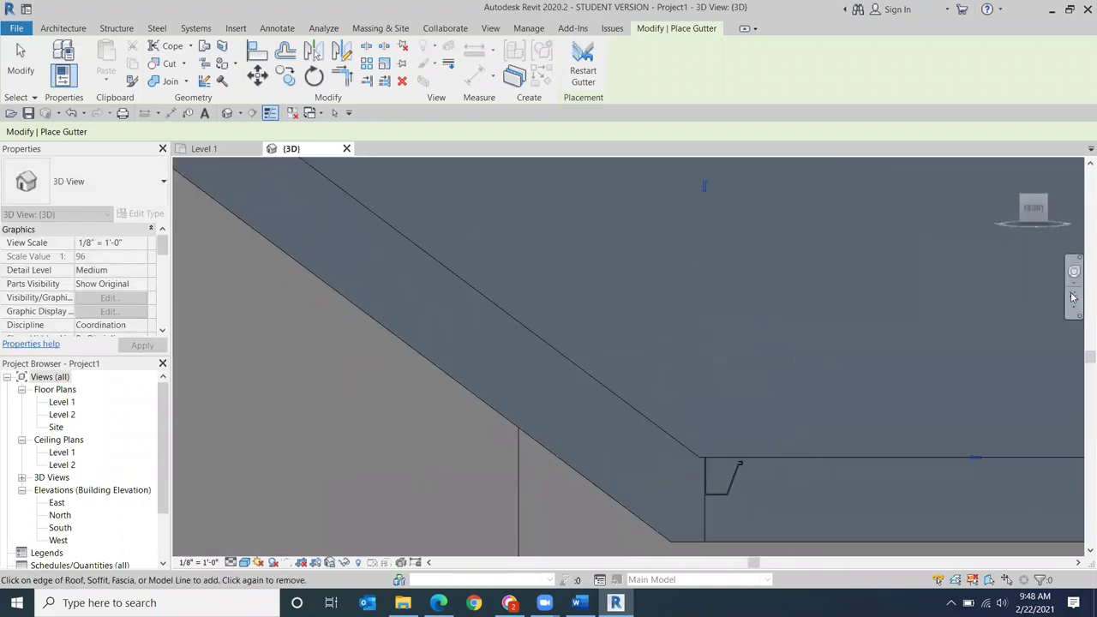
# Step: Try placing a gutter along the lower fascia edge of the adjoining front-facing eave and compare its height with the first gutter
pyautogui.moveTo(1050, 199); pyautogui.dragTo(876, 319)
pyautogui.moveTo(874, 319); pyautogui.dragTo(480, 375, button='middle')
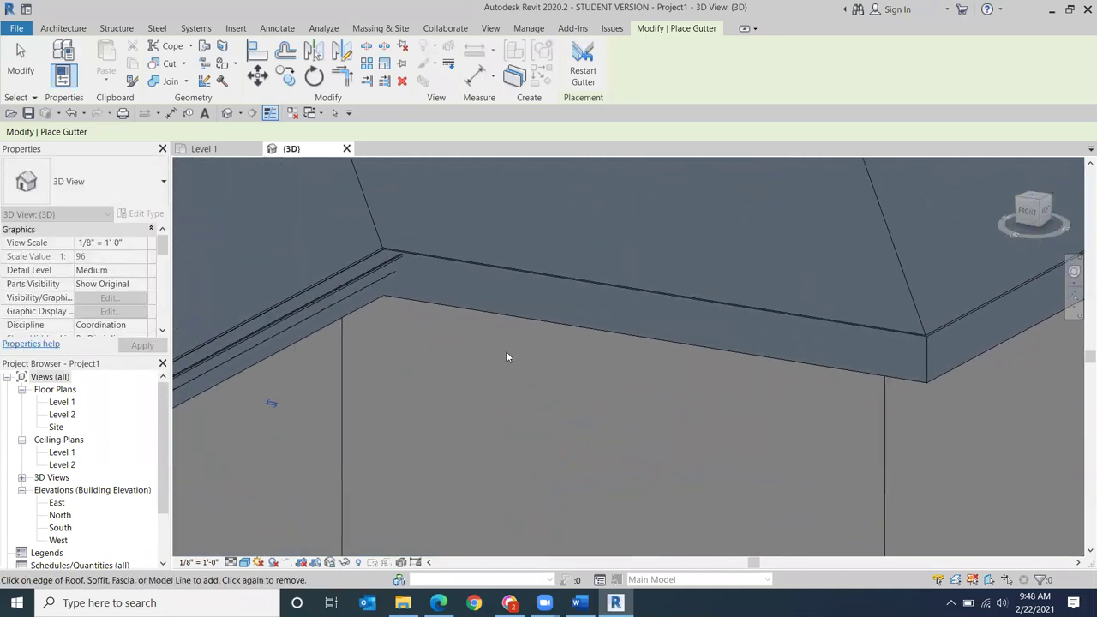
pyautogui.click(558, 327)
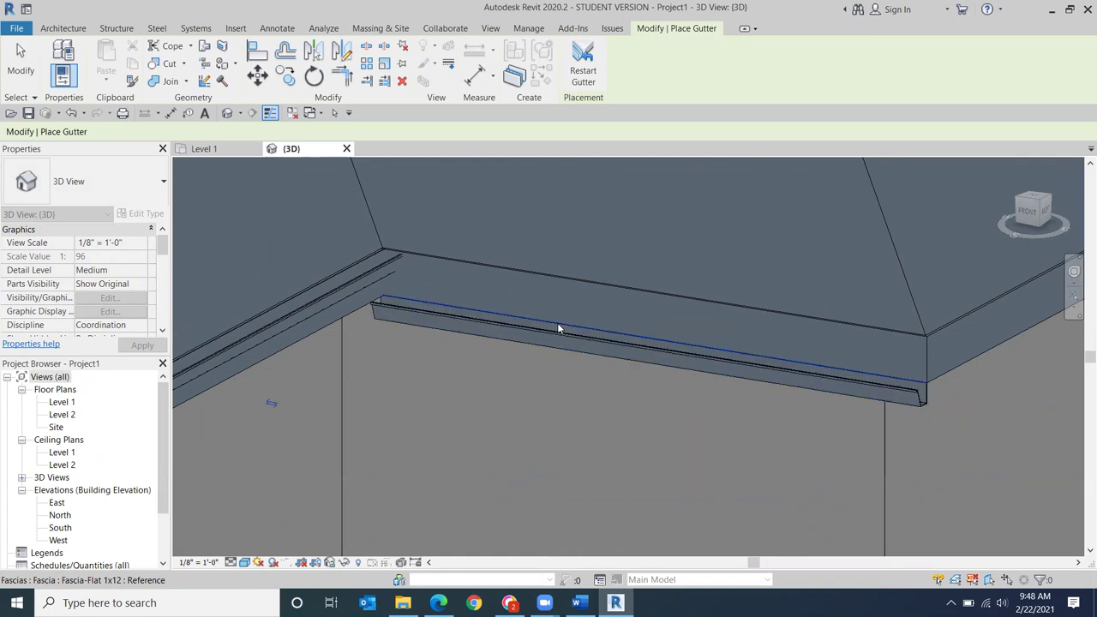
pyautogui.moveTo(1080, 240)
pyautogui.keyDown('shift'); pyautogui.mouseDown(button='middle')
pyautogui.moveTo(845, 200)
pyautogui.moveTo(854, 189)
pyautogui.moveTo(946, 206)
pyautogui.moveTo(975, 225)
pyautogui.moveTo(956, 237)
pyautogui.mouseUp(button='middle'); pyautogui.keyUp('shift')
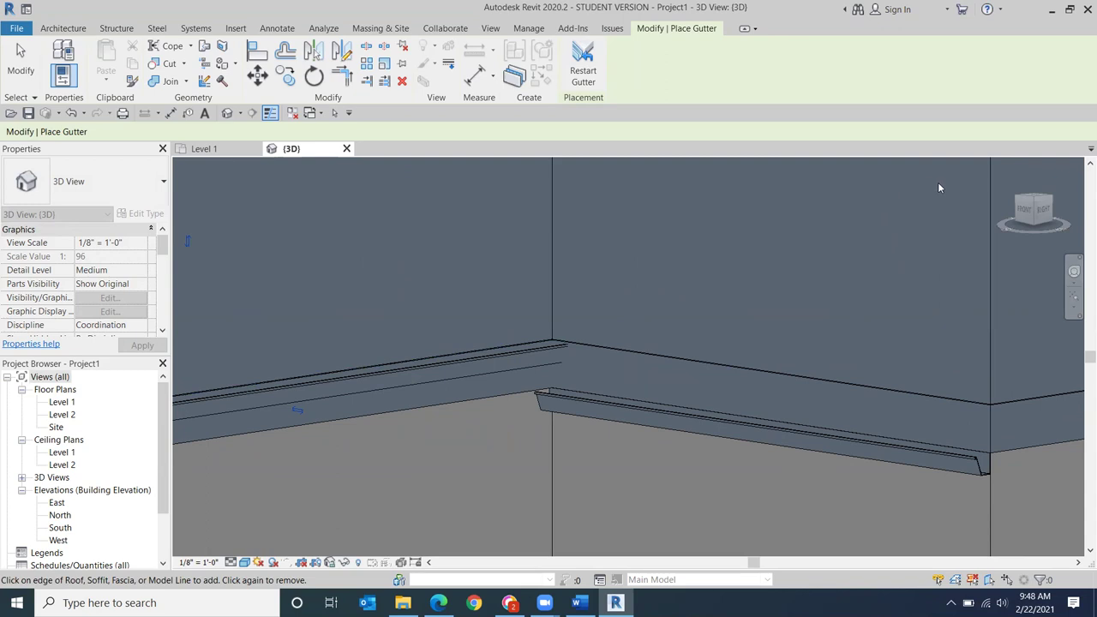
pyautogui.moveTo(943, 188)
pyautogui.keyDown('shift'); pyautogui.mouseDown(button='middle')
pyautogui.moveTo(969, 218)
pyautogui.moveTo(935, 208)
pyautogui.mouseUp(button='middle'); pyautogui.keyUp('shift')
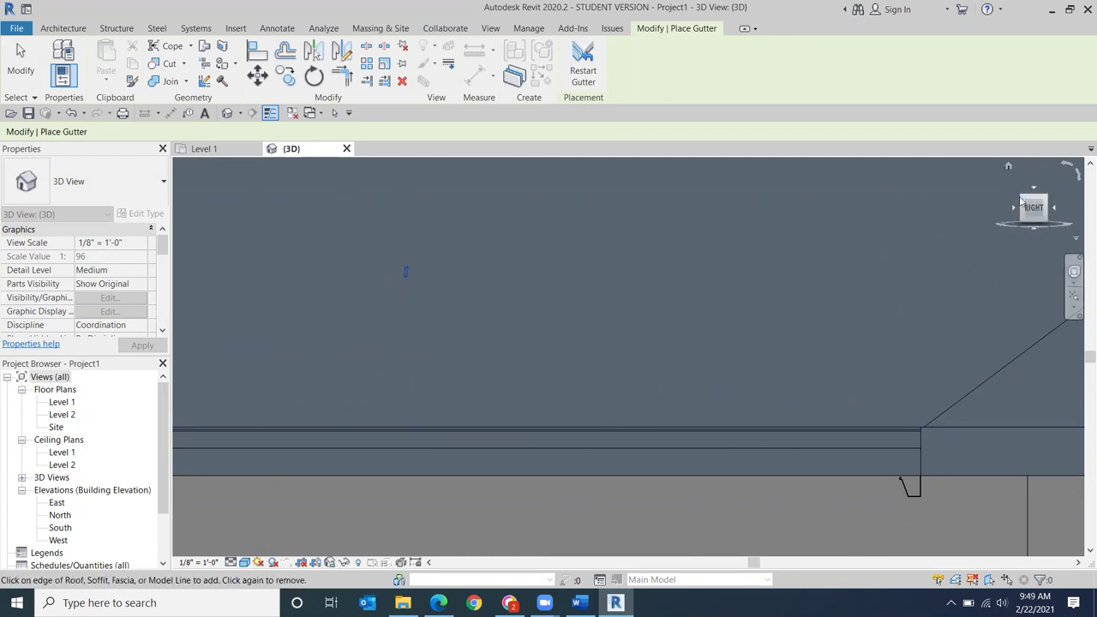
pyautogui.moveTo(1022, 200); pyautogui.dragTo(1084, 222)
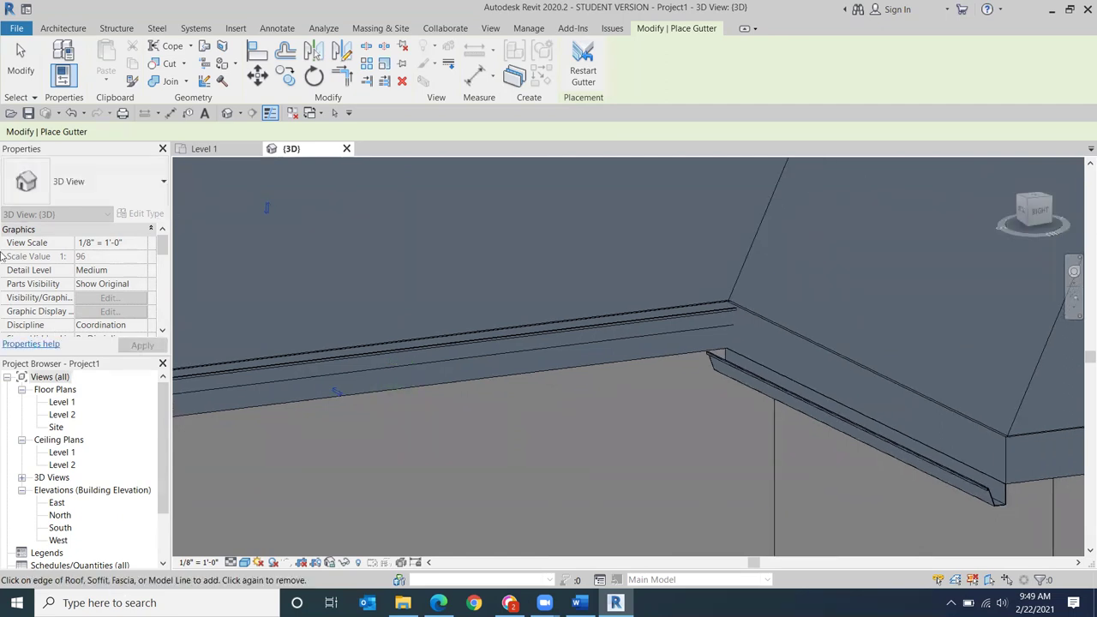
pyautogui.scroll(-3, 86, 275)
pyautogui.scroll(-4, 394, 387)
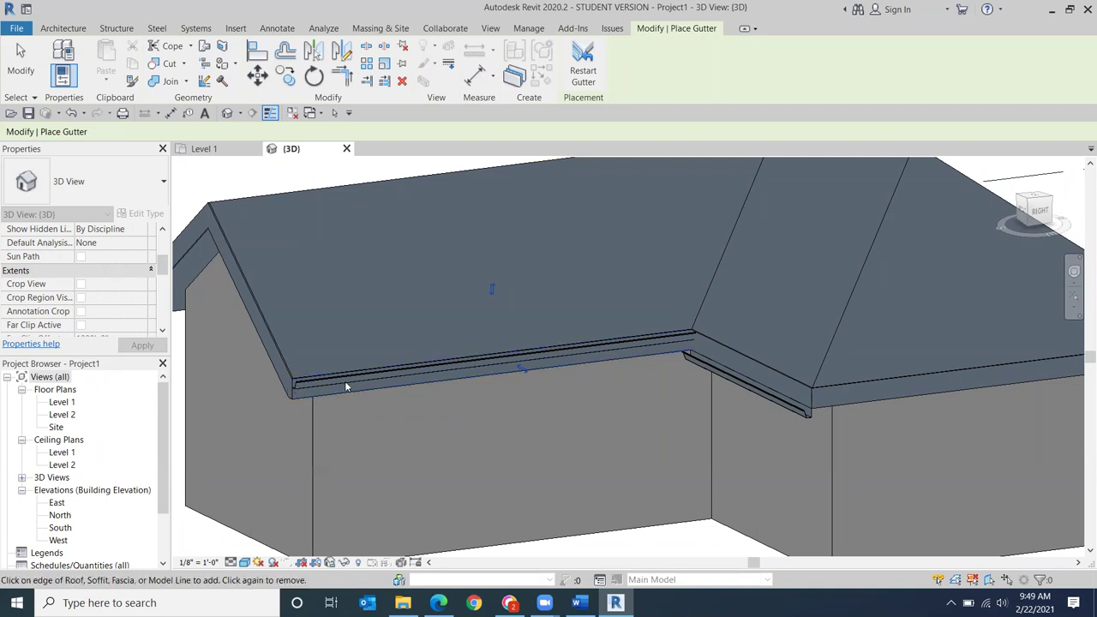
# Step: Undo the gutter placements on both eaves
pyautogui.click(806, 415)
pyautogui.click(71, 113)
pyautogui.middleClick(374, 303)
pyautogui.middleClick(374, 304)
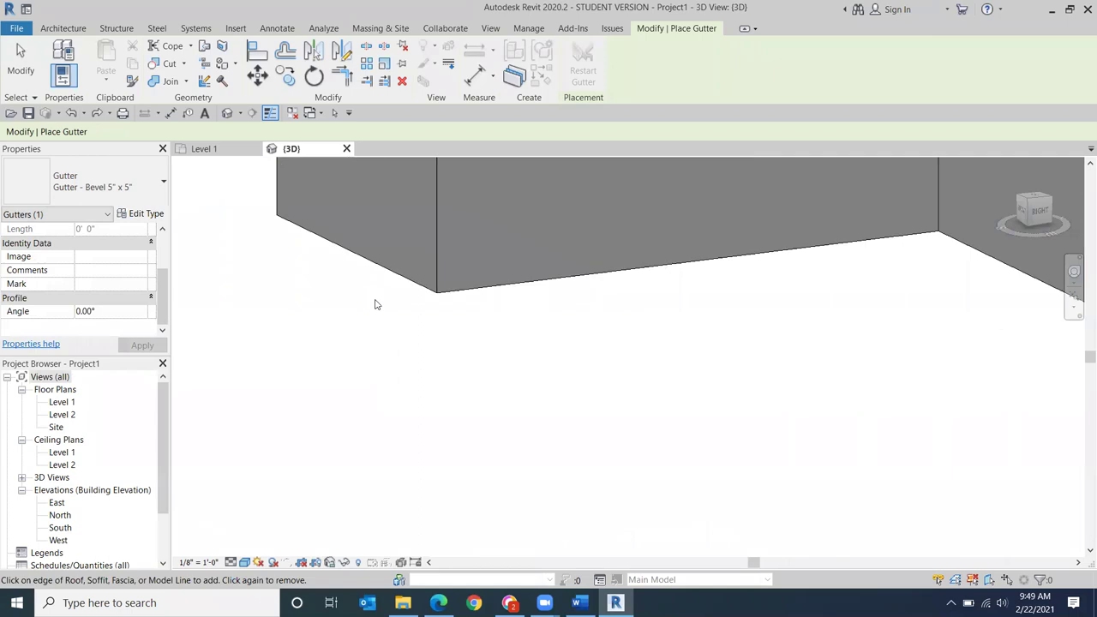
# Step: Try placing a gutter along the inner upper fascia edge of the front wing's east eave and inspect the corner
pyautogui.click(1033, 220)
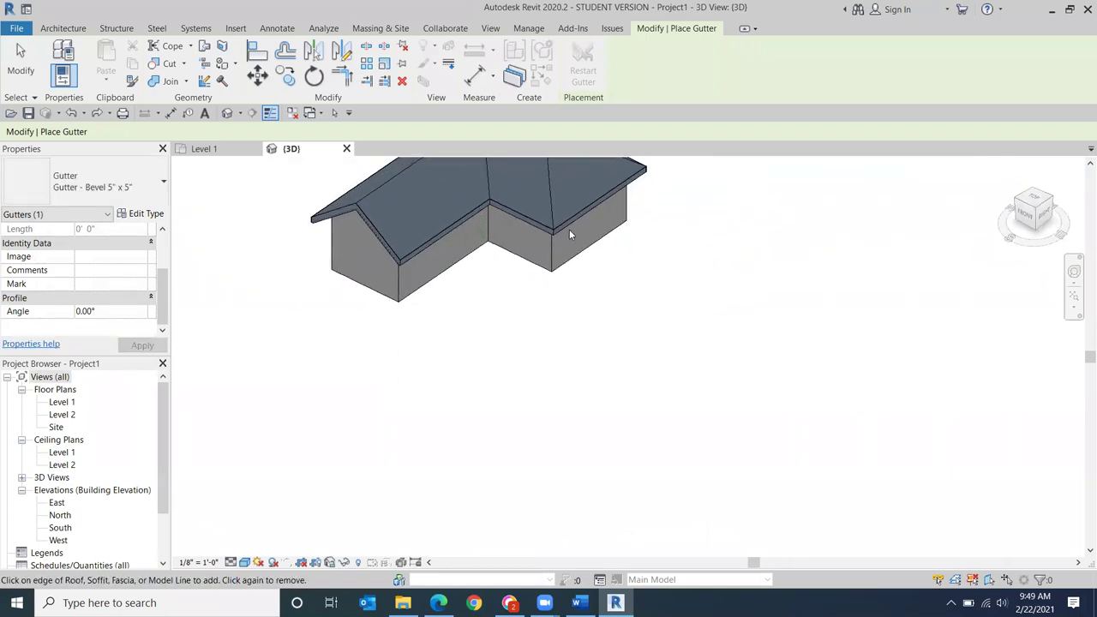
pyautogui.scroll(2, 486, 262)
pyautogui.scroll(2, 626, 457)
pyautogui.scroll(3, 690, 370)
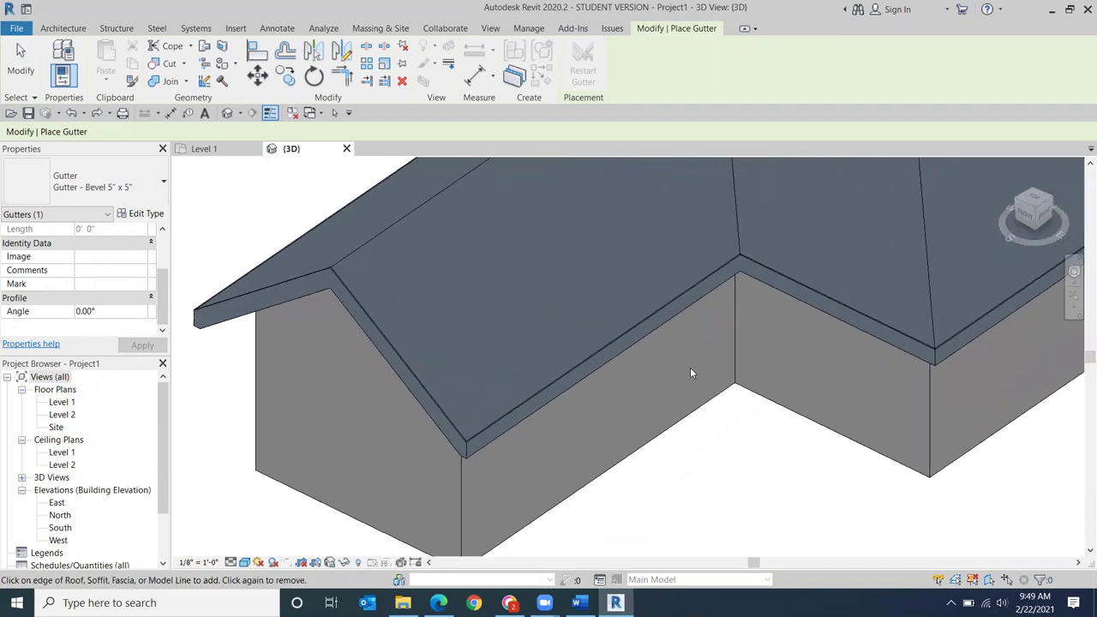
pyautogui.scroll(4, 523, 409)
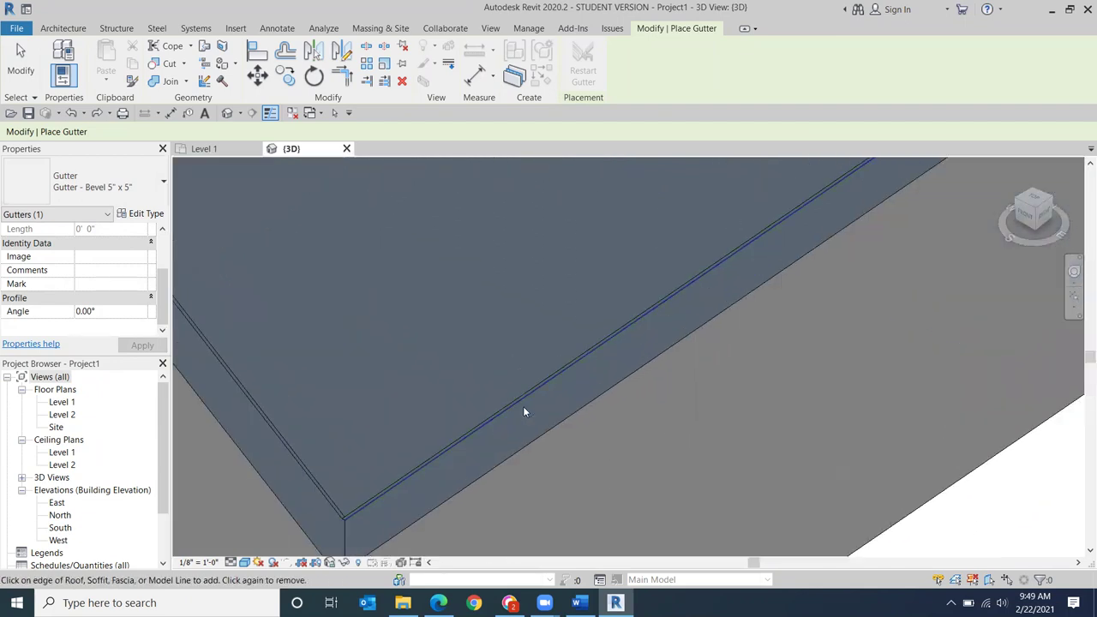
pyautogui.scroll(-2, 521, 412)
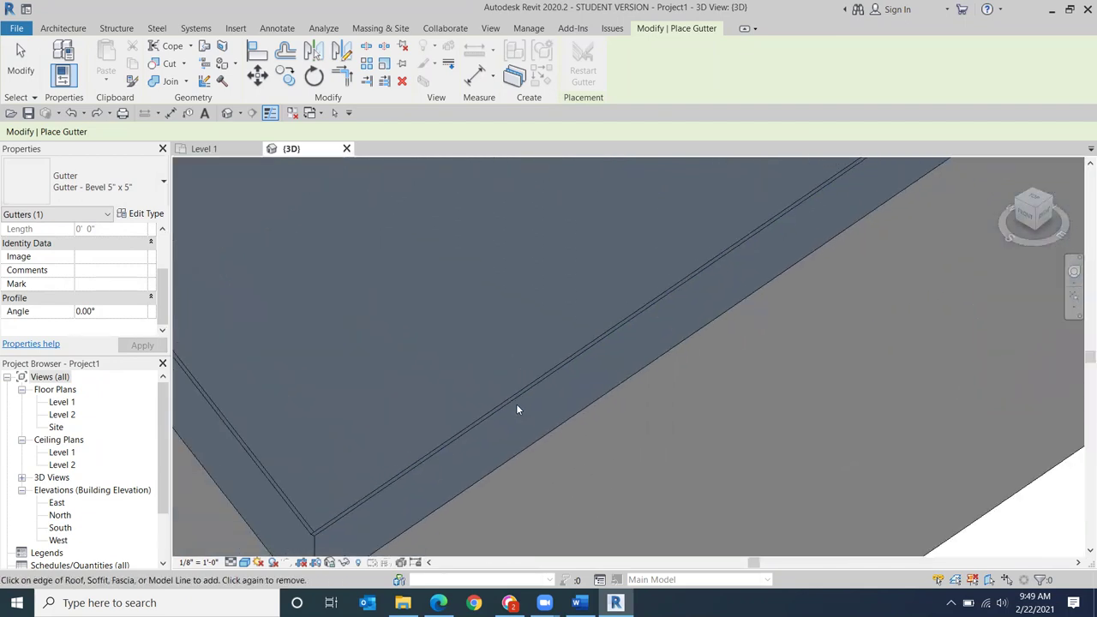
pyautogui.click(407, 468)
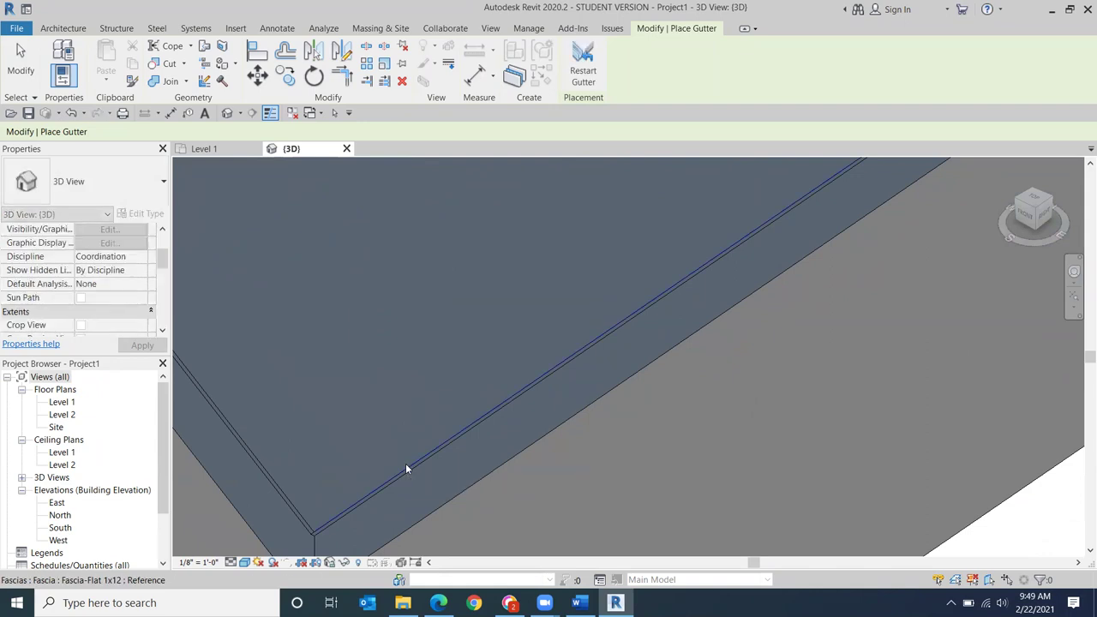
pyautogui.keyDown('shift'); pyautogui.moveTo(914, 373); pyautogui.dragTo(1026, 218, button='middle'); pyautogui.keyUp('shift')
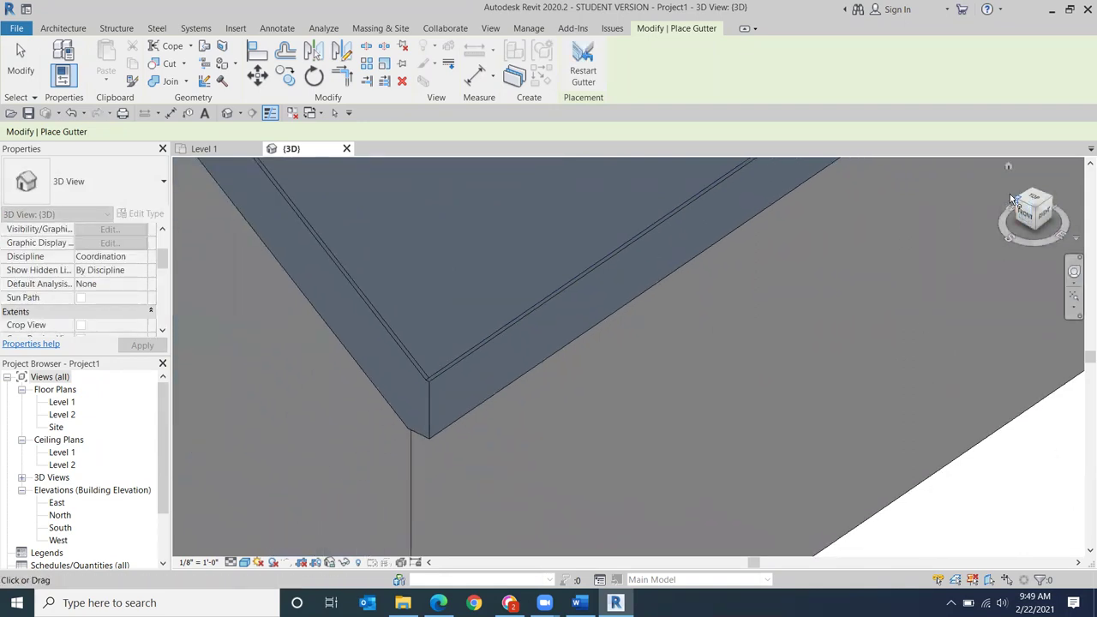
pyautogui.moveTo(1026, 218); pyautogui.dragTo(1026, 252)
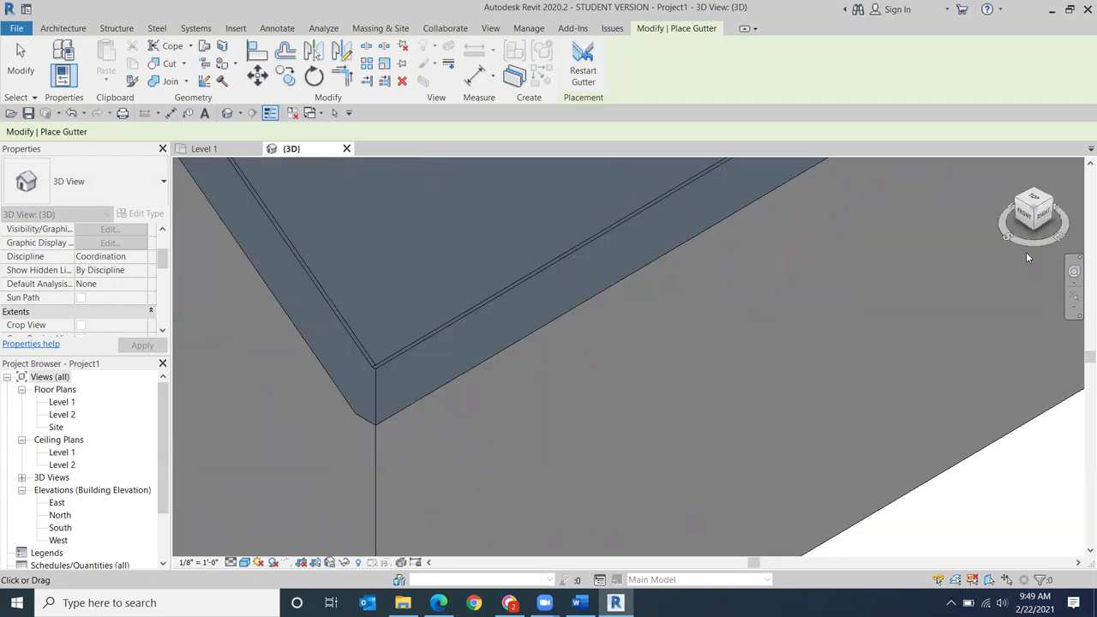
# Step: Leave gutter placement, select the roof to inspect its eave edge, and undo the last gutter placement
pyautogui.click(20, 60)
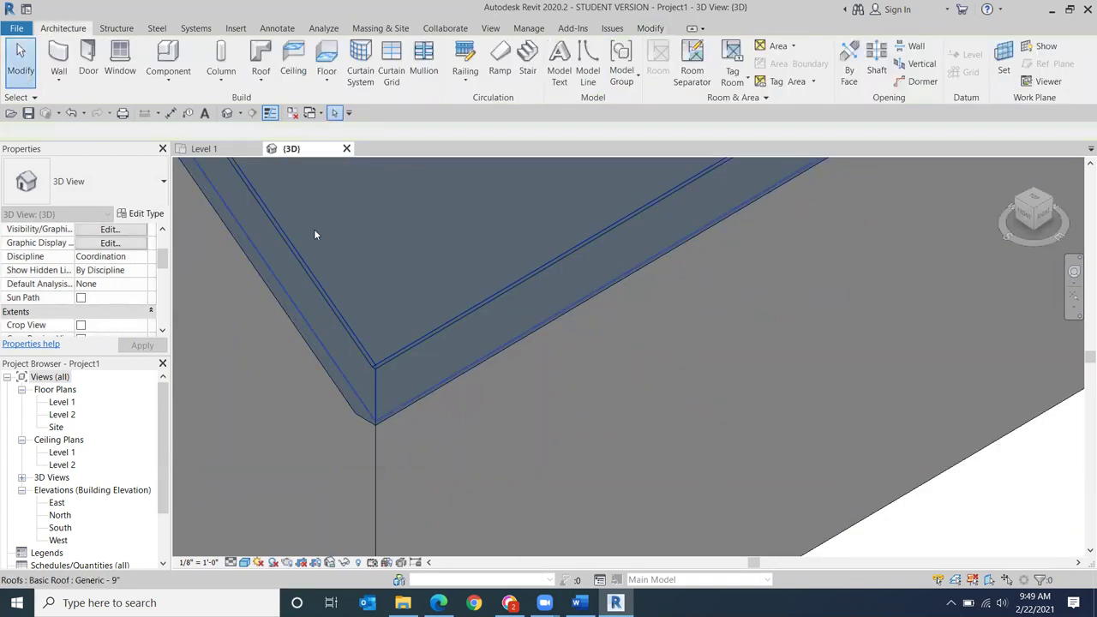
pyautogui.click(366, 233)
pyautogui.scroll(5, 443, 328)
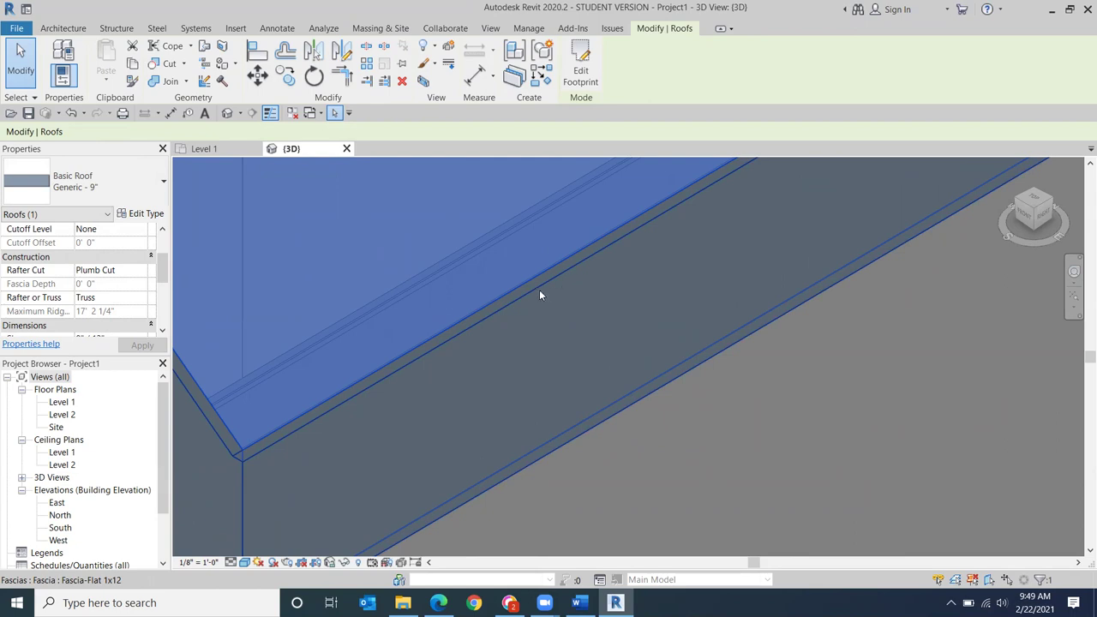
pyautogui.scroll(-3, 480, 334)
pyautogui.scroll(-2, 495, 338)
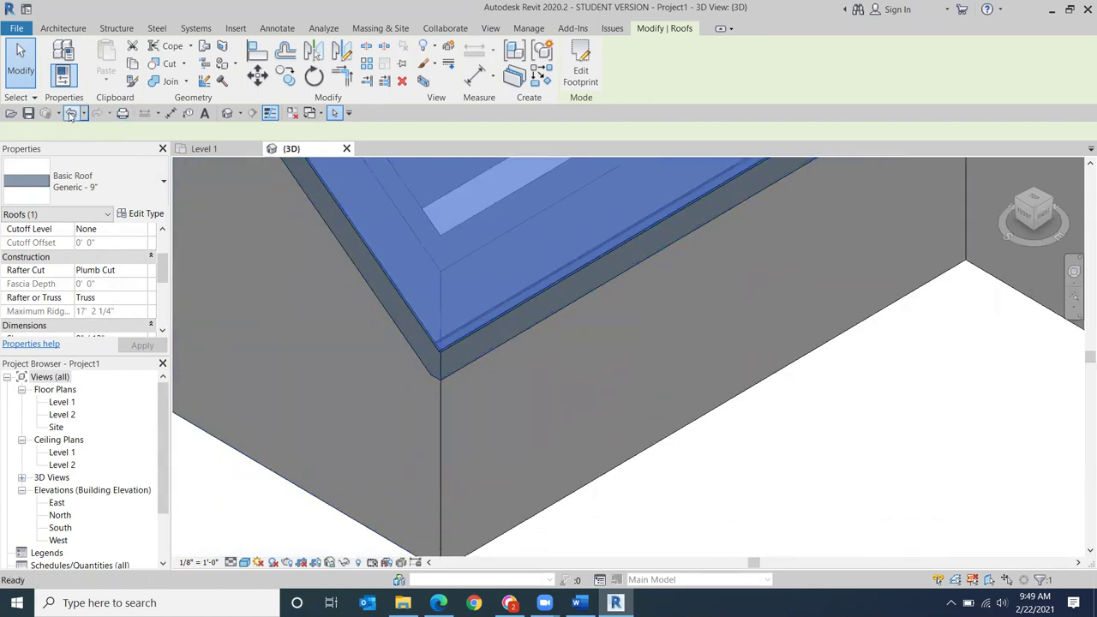
pyautogui.click(71, 114)
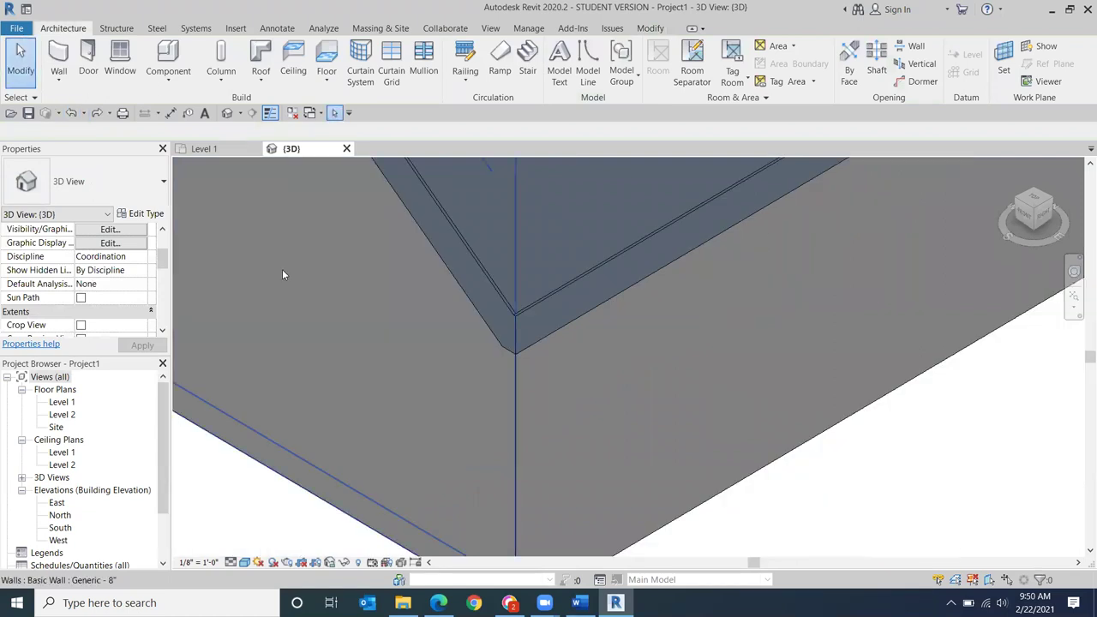
pyautogui.scroll(-2, 470, 229)
pyautogui.click(453, 204)
pyautogui.press('Escape')
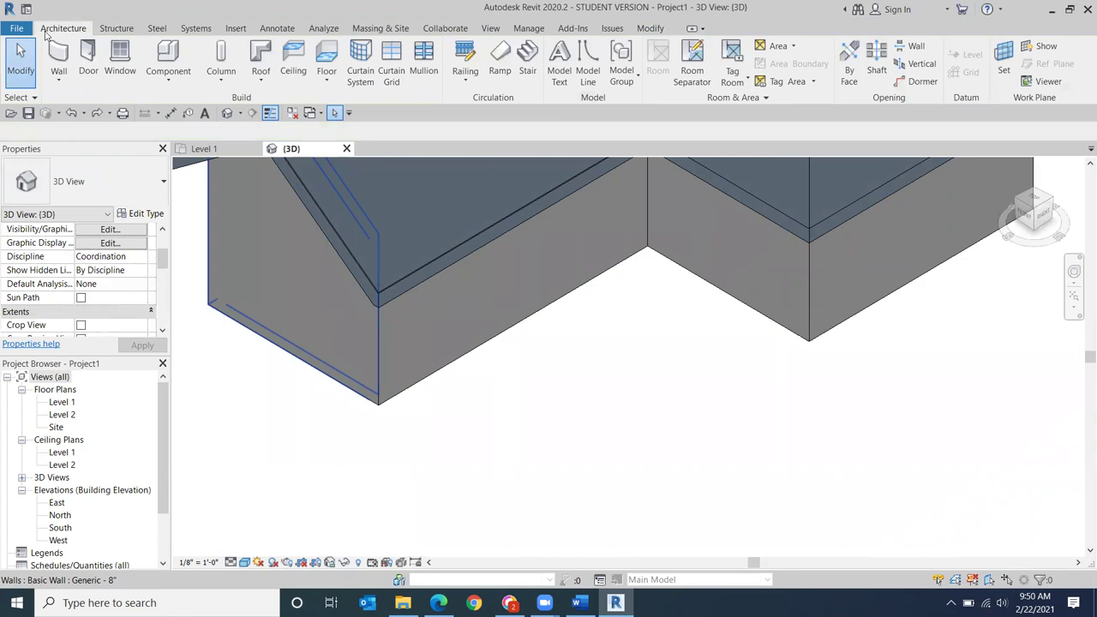
# Step: Place a Bevel 5" x 5" gutter along the outer upper fascia edges of the front wing's east eave and the adjoining front-facing eave
pyautogui.click(261, 78)
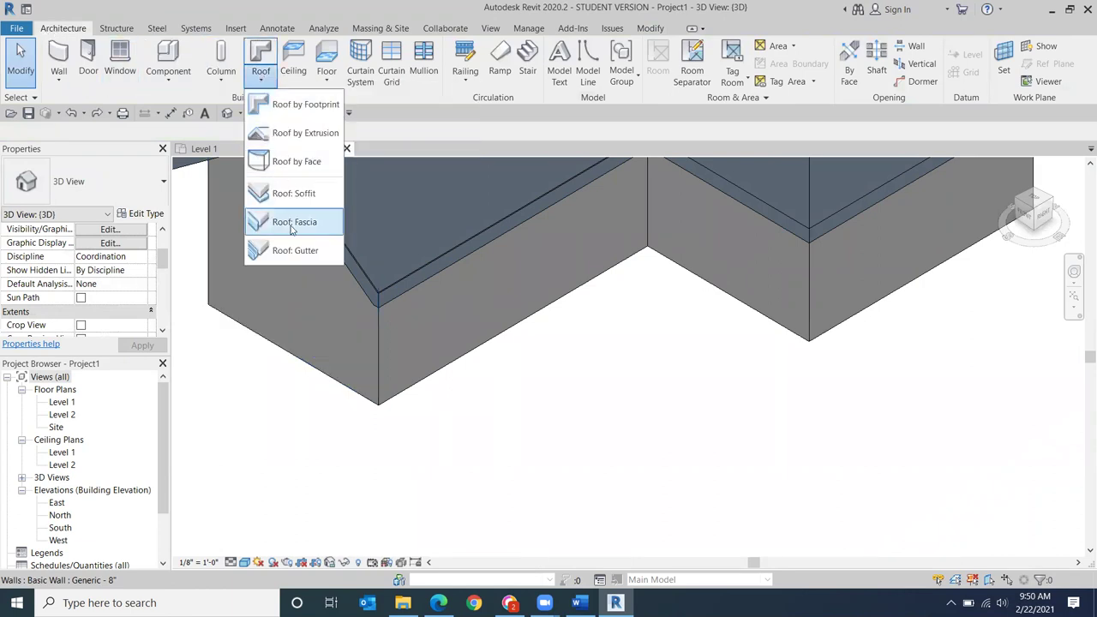
pyautogui.click(300, 250)
pyautogui.scroll(2, 447, 282)
pyautogui.scroll(2, 359, 270)
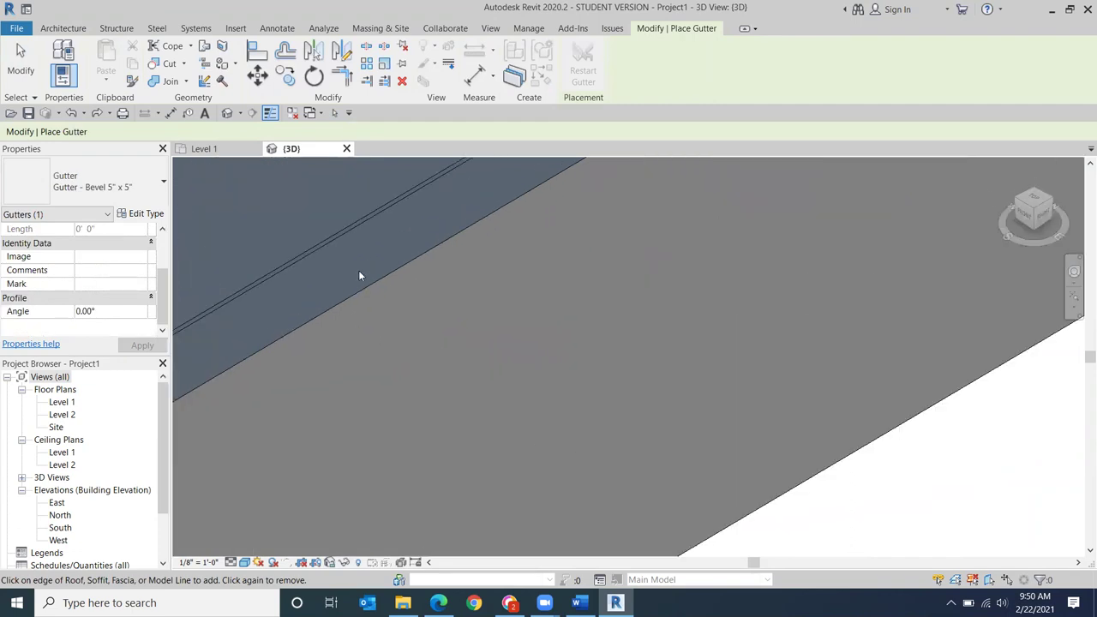
pyautogui.click(293, 271)
pyautogui.keyDown('shift'); pyautogui.moveTo(637, 314); pyautogui.dragTo(190, 463, button='middle'); pyautogui.keyUp('shift')
pyautogui.scroll(2, 463, 386)
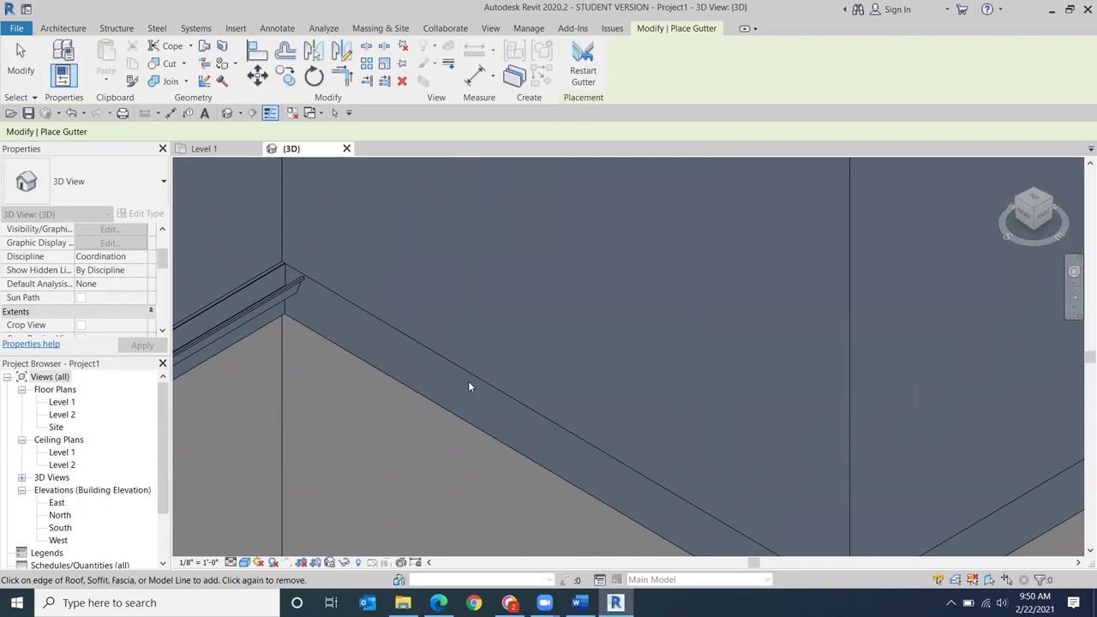
pyautogui.click(480, 384)
# Step: Inspect the gutter ends at the roof corners and undo the gutter placements and the preceding roof edits
pyautogui.scroll(-3, 488, 418)
pyautogui.keyDown('shift'); pyautogui.moveTo(488, 417); pyautogui.dragTo(600, 451, button='middle'); pyautogui.keyUp('shift')
pyautogui.scroll(3, 566, 469)
pyautogui.scroll(1, 565, 470)
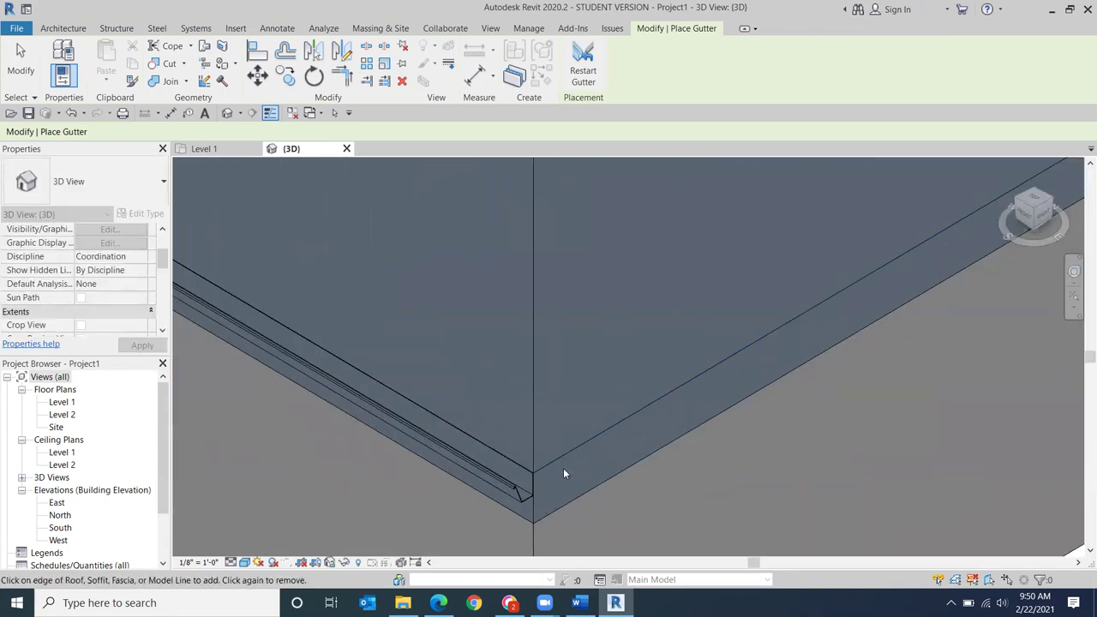
pyautogui.click(70, 114)
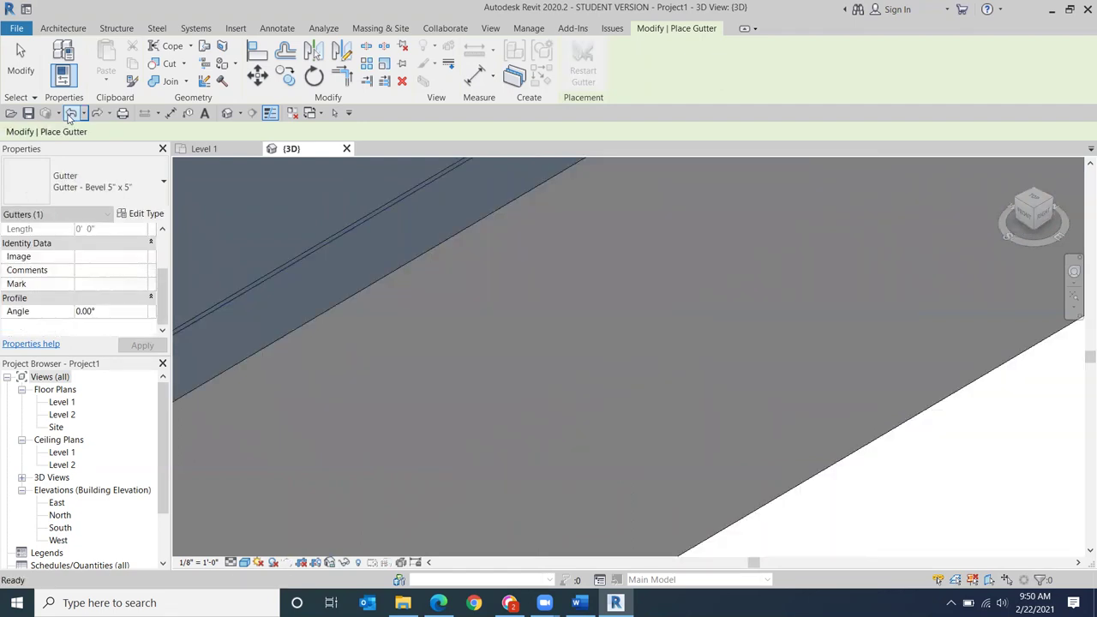
pyautogui.scroll(-3, 382, 308)
pyautogui.keyDown('shift'); pyautogui.moveTo(383, 309); pyautogui.dragTo(475, 405, button='middle'); pyautogui.keyUp('shift')
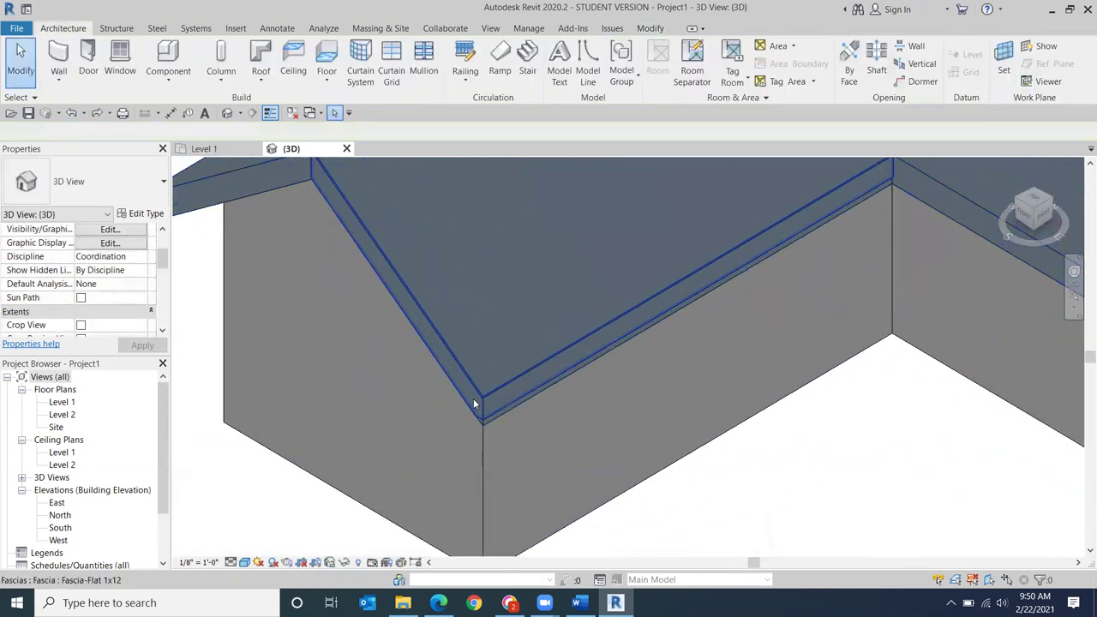
pyautogui.click(208, 177)
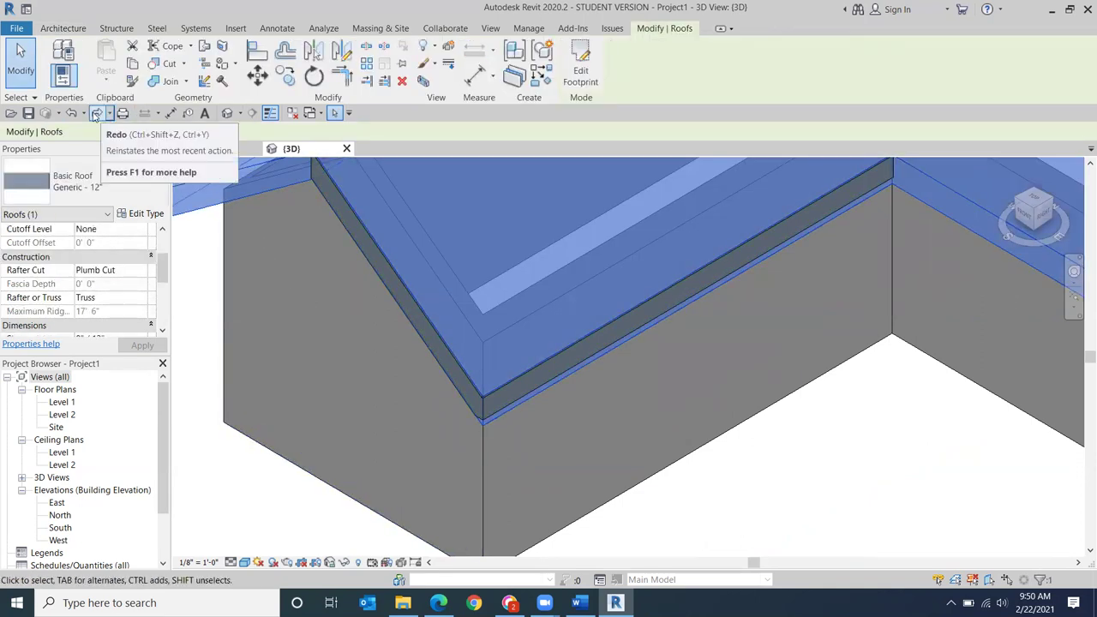
# Step: Redo the undone roof edits and remove the gutter from the front wing's east eave and the adjoining front-facing eave
pyautogui.click(97, 114)
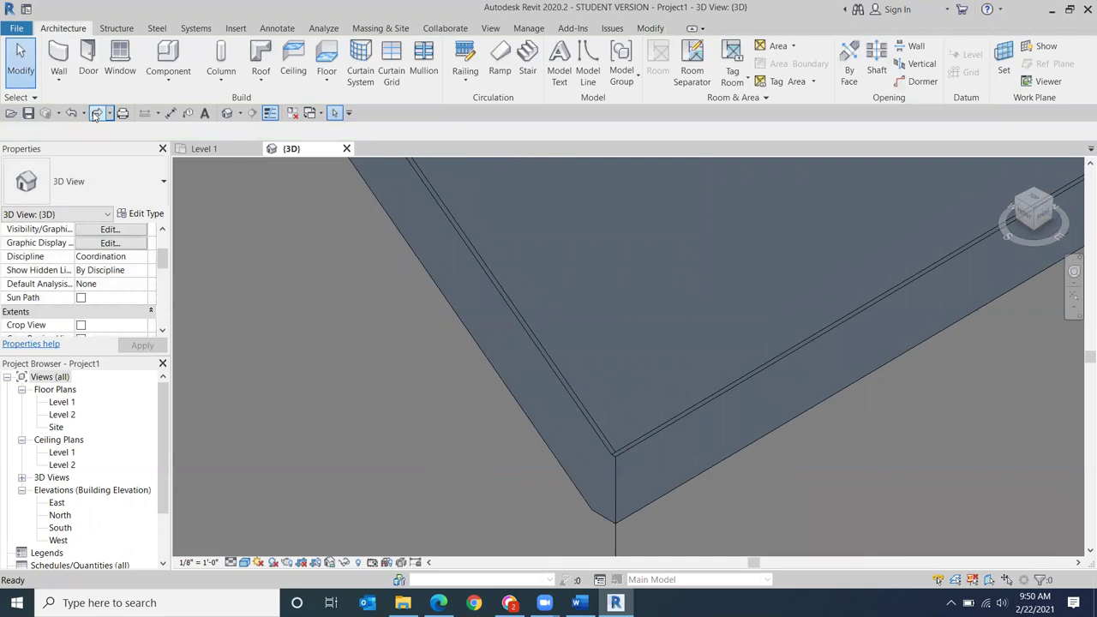
pyautogui.click(96, 115)
pyautogui.scroll(-3, 645, 337)
pyautogui.moveTo(644, 338); pyautogui.dragTo(402, 446, button='middle')
pyautogui.scroll(1, 559, 413)
pyautogui.moveTo(635, 331); pyautogui.dragTo(537, 374, button='middle')
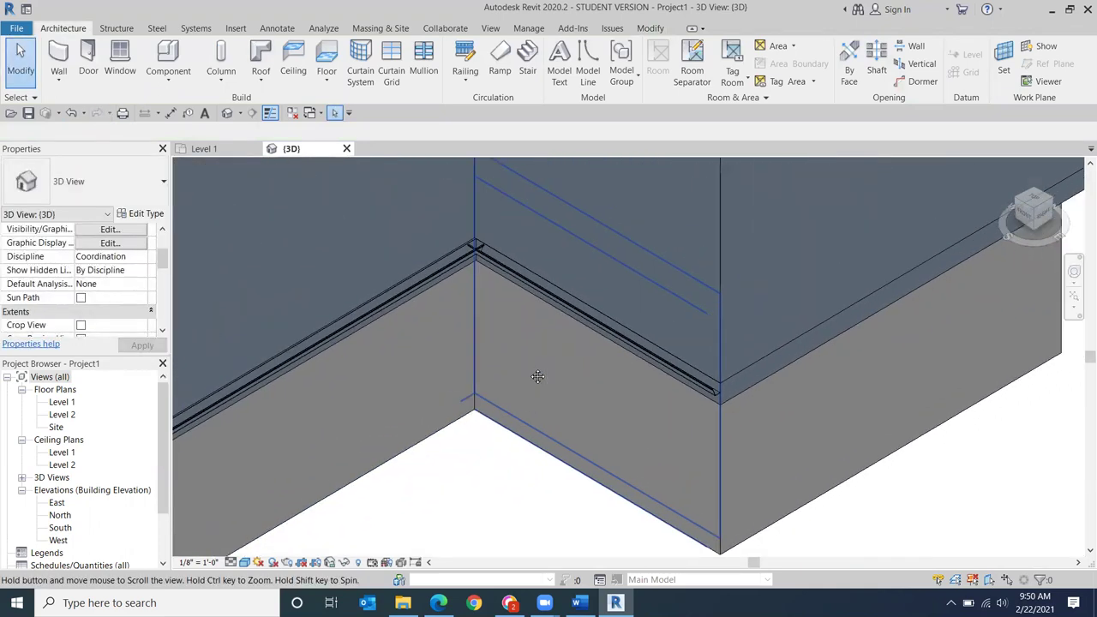
pyautogui.click(614, 339)
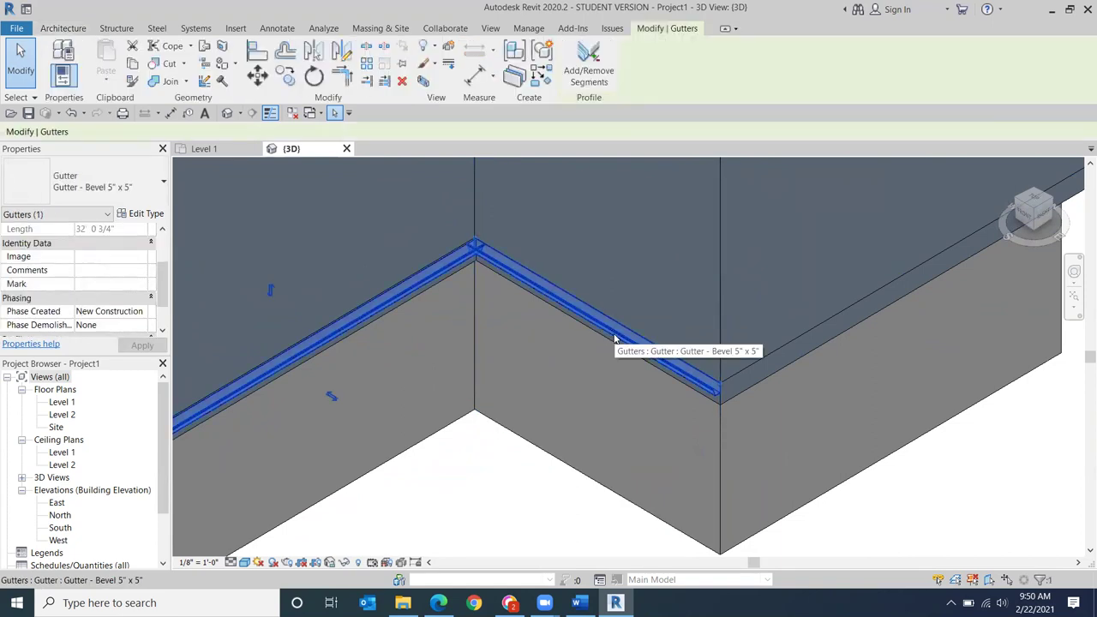
pyautogui.press('Escape')
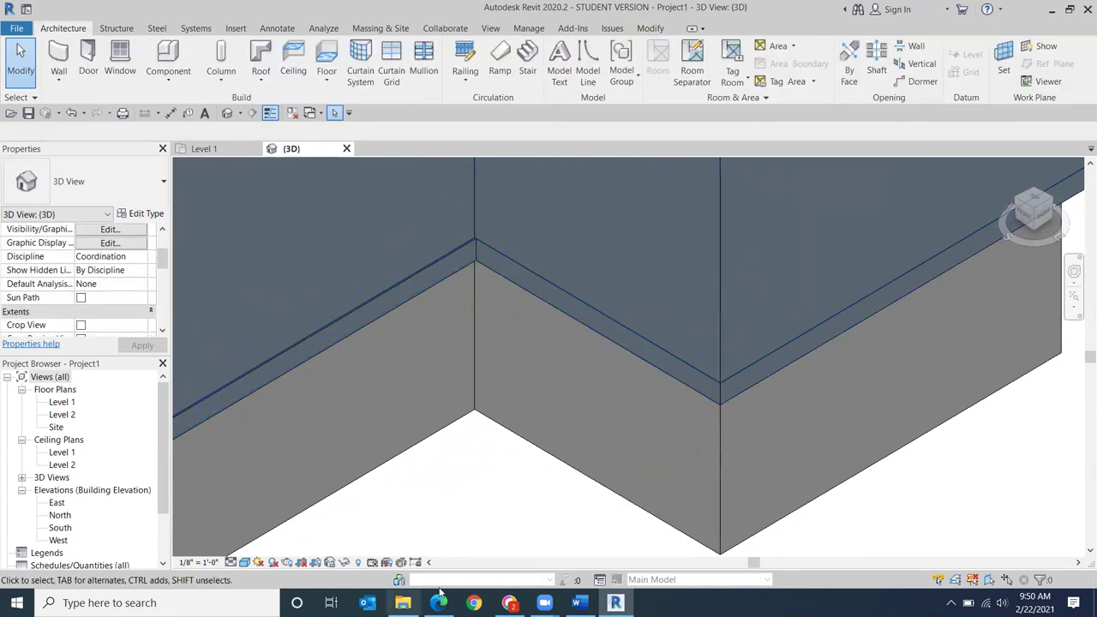
# Step: Place a Fascia-Flat 1x12 along the front-facing eave beside the inner corner and the adjoining outer east eave
pyautogui.scroll(1, 531, 450)
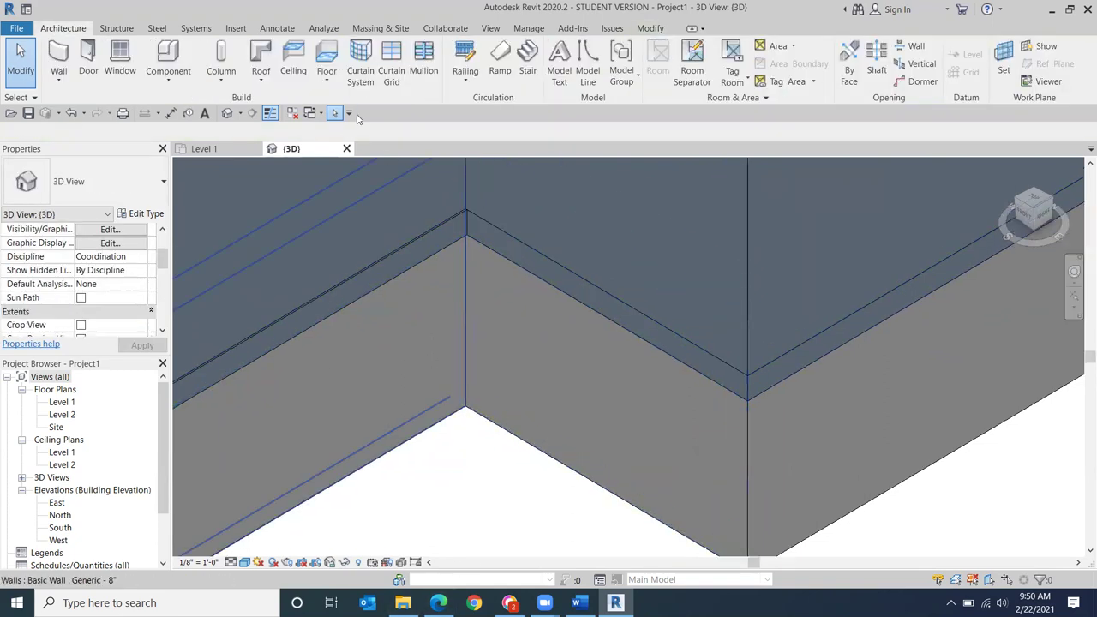
pyautogui.click(262, 77)
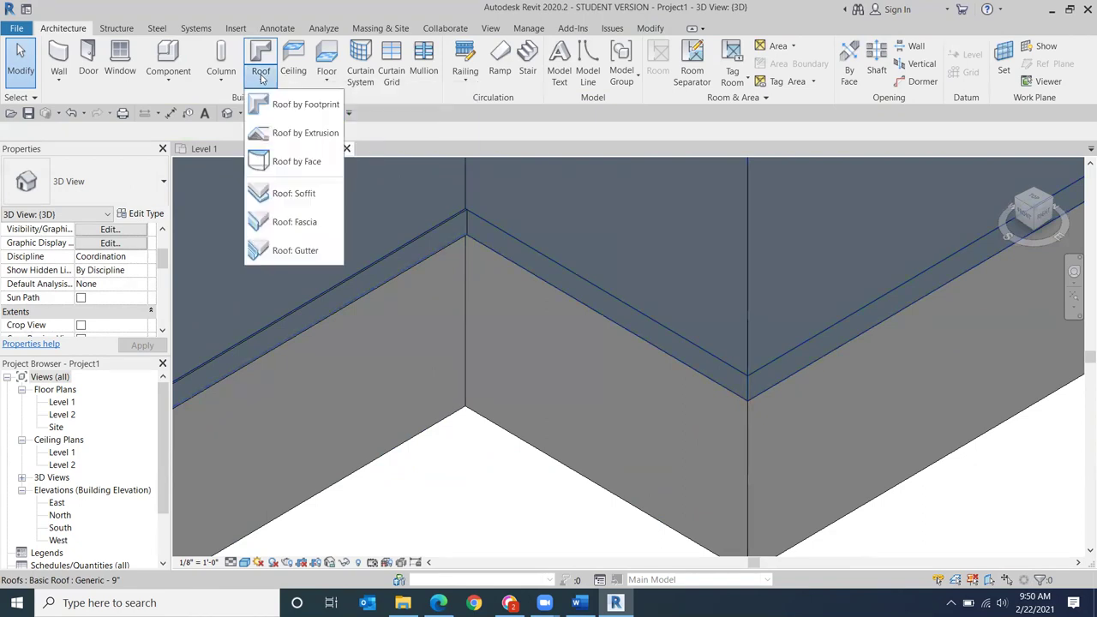
pyautogui.click(294, 222)
pyautogui.click(550, 270)
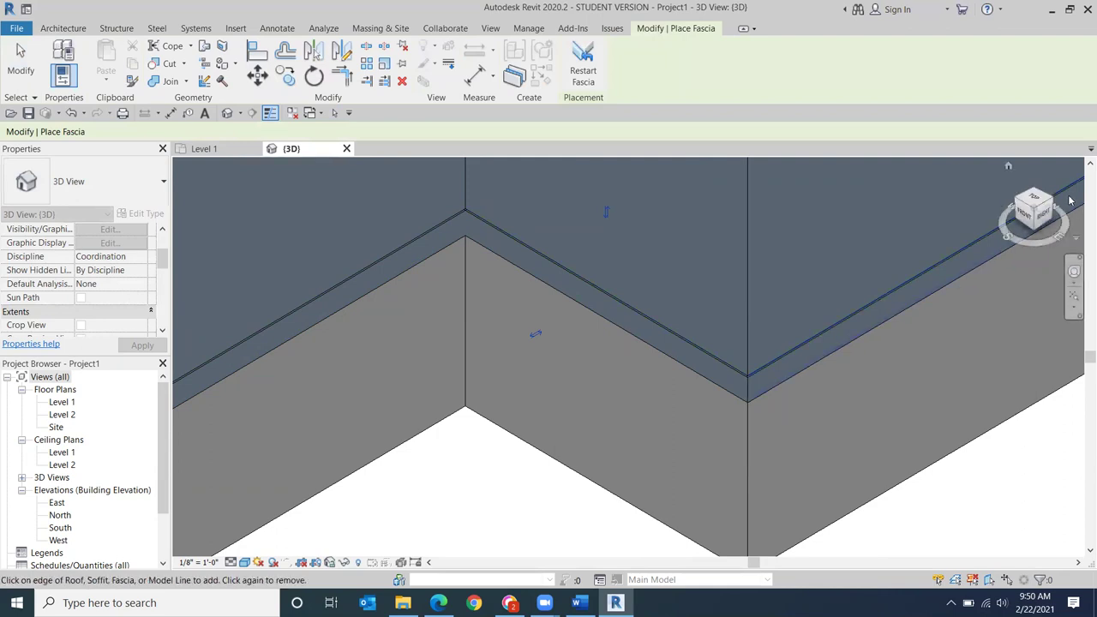
pyautogui.moveTo(1048, 207); pyautogui.dragTo(1056, 203)
pyautogui.scroll(3, 742, 432)
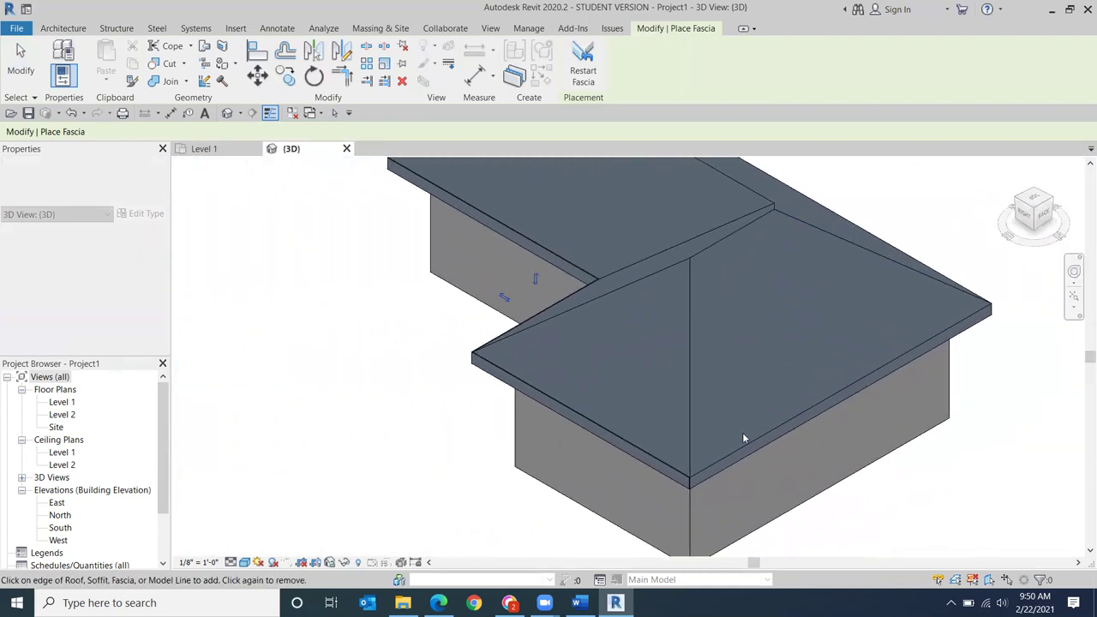
# Step: Continue the fascia along the back eave, the long west eave and the west slope of the front gable
pyautogui.click(1054, 204)
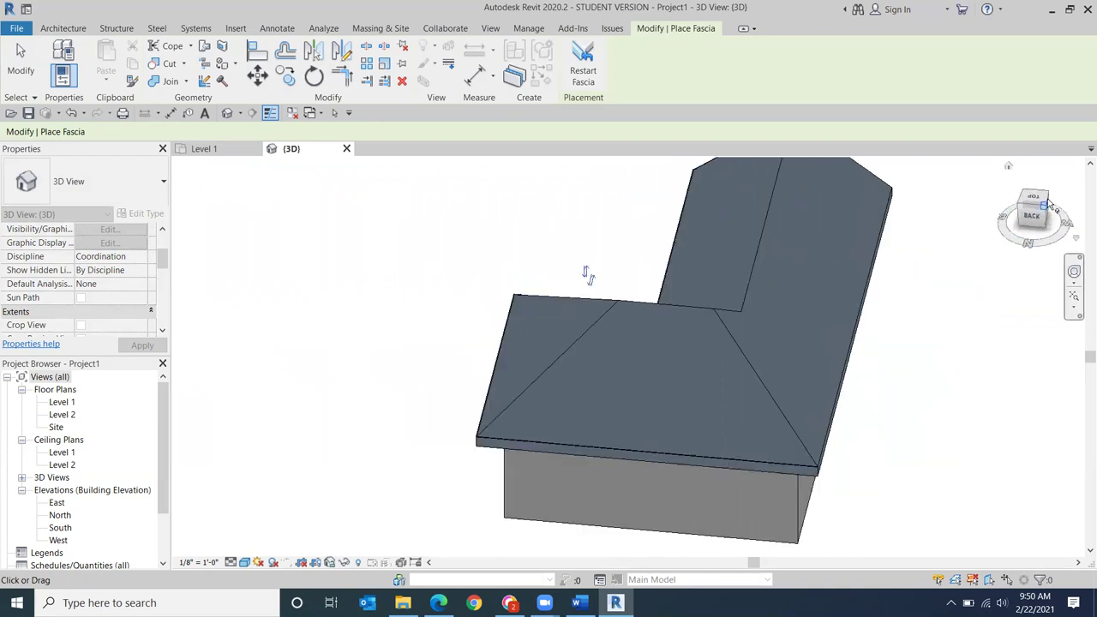
pyautogui.scroll(4, 664, 467)
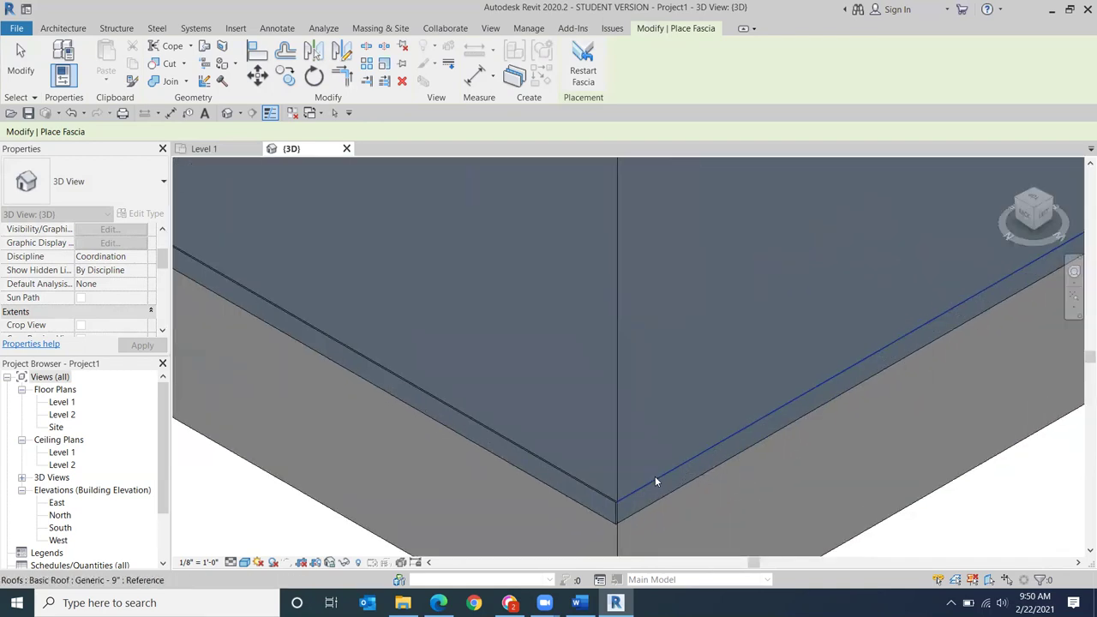
pyautogui.click(1052, 210)
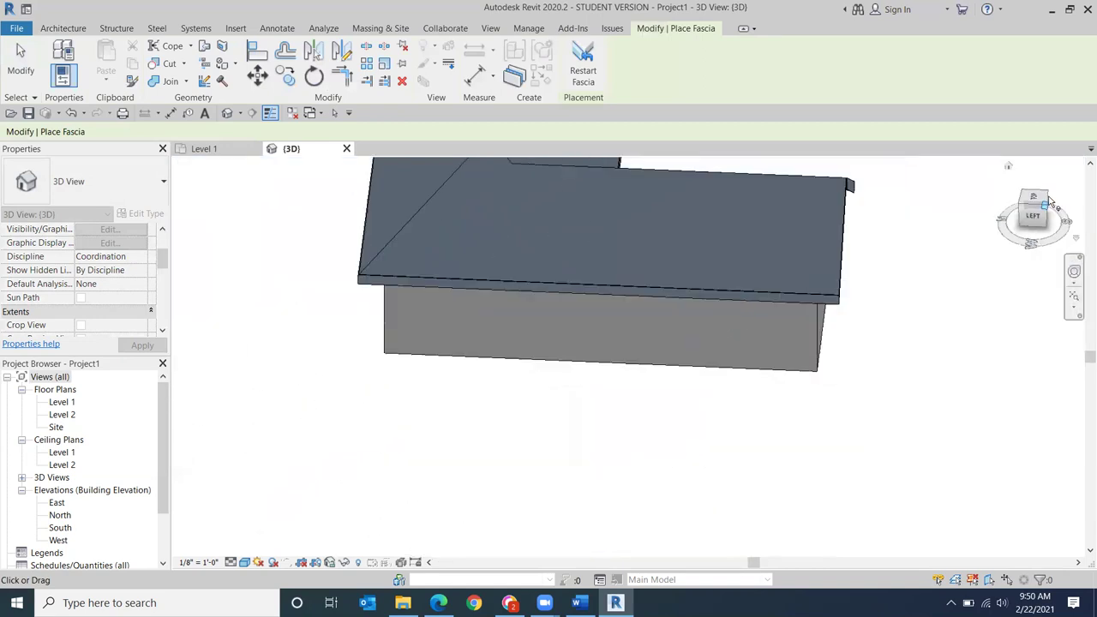
pyautogui.scroll(4, 725, 482)
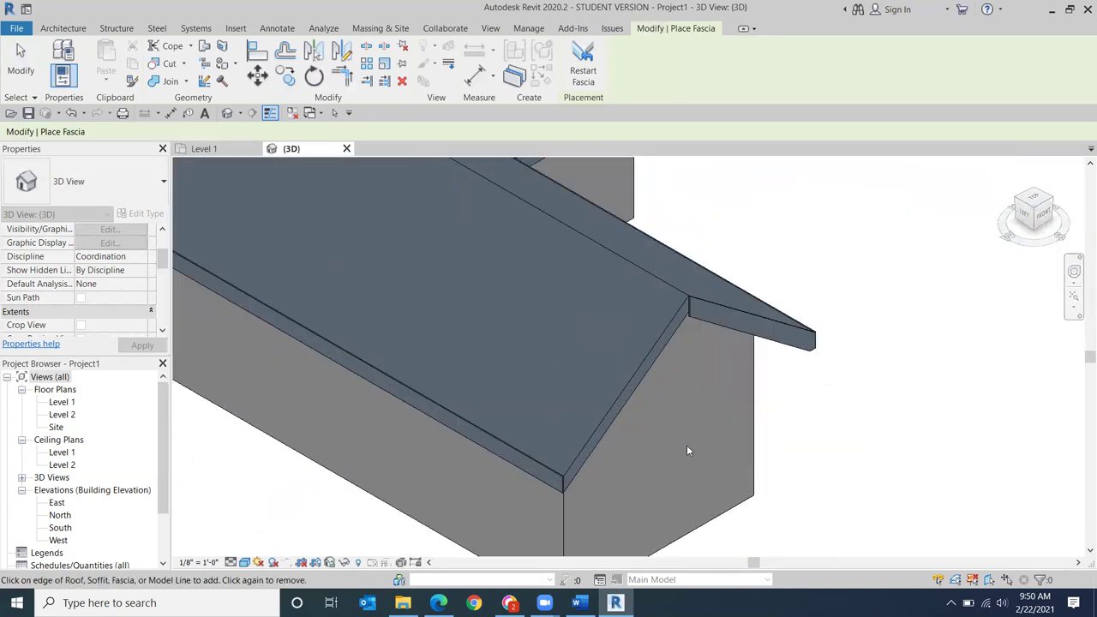
pyautogui.click(619, 398)
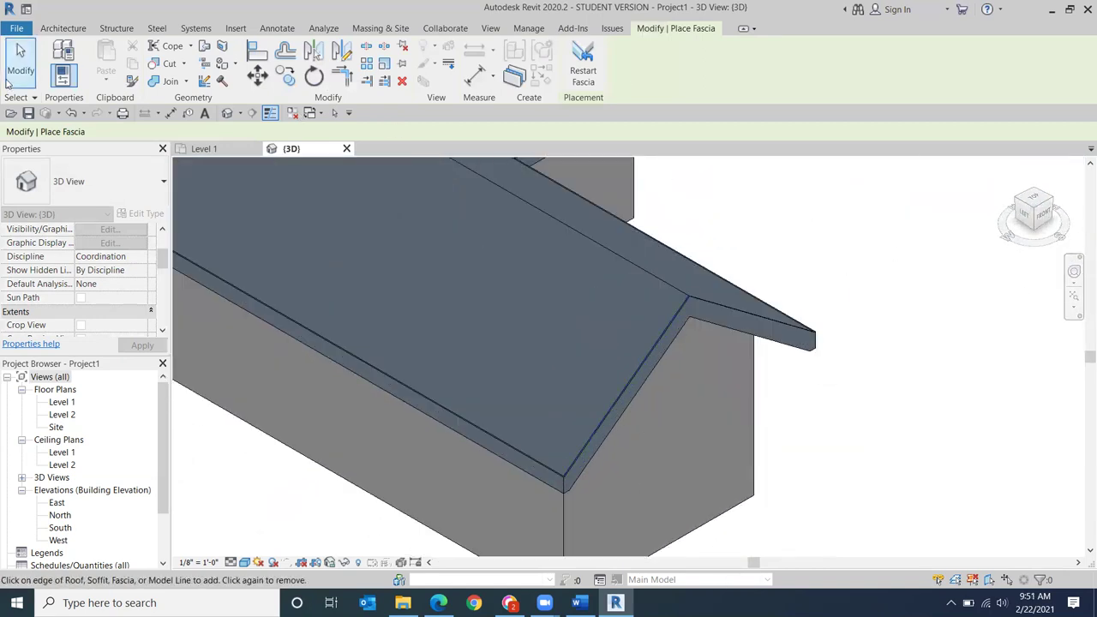
pyautogui.click(8, 79)
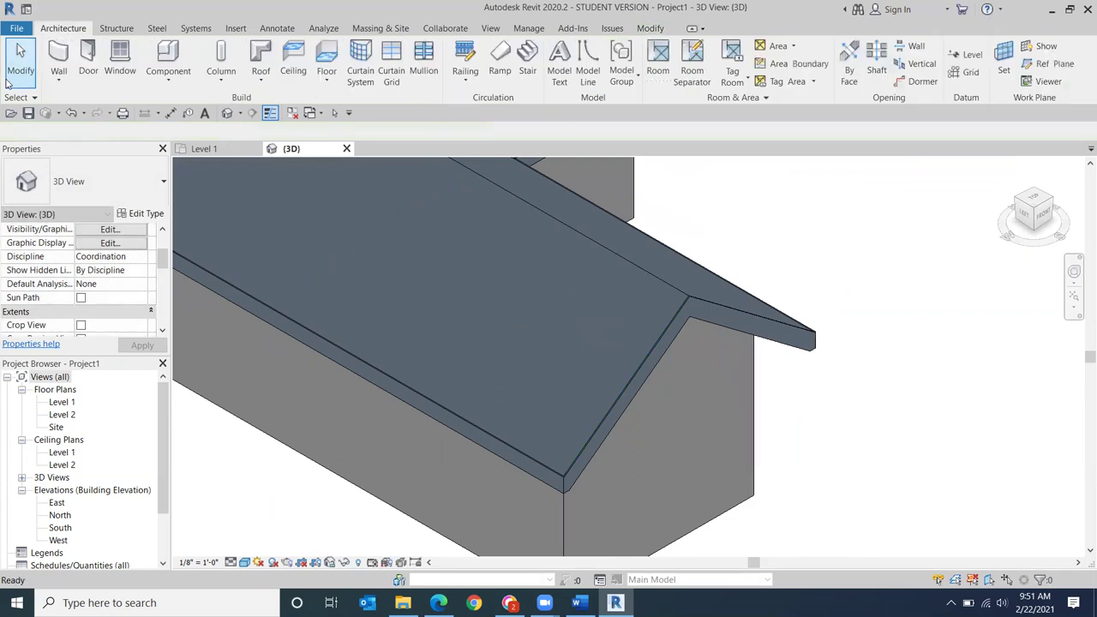
# Step: Place a Bevel 5" x 5" gutter along the outer upper fascia edge of the long west eave
pyautogui.click(264, 85)
pyautogui.click(274, 251)
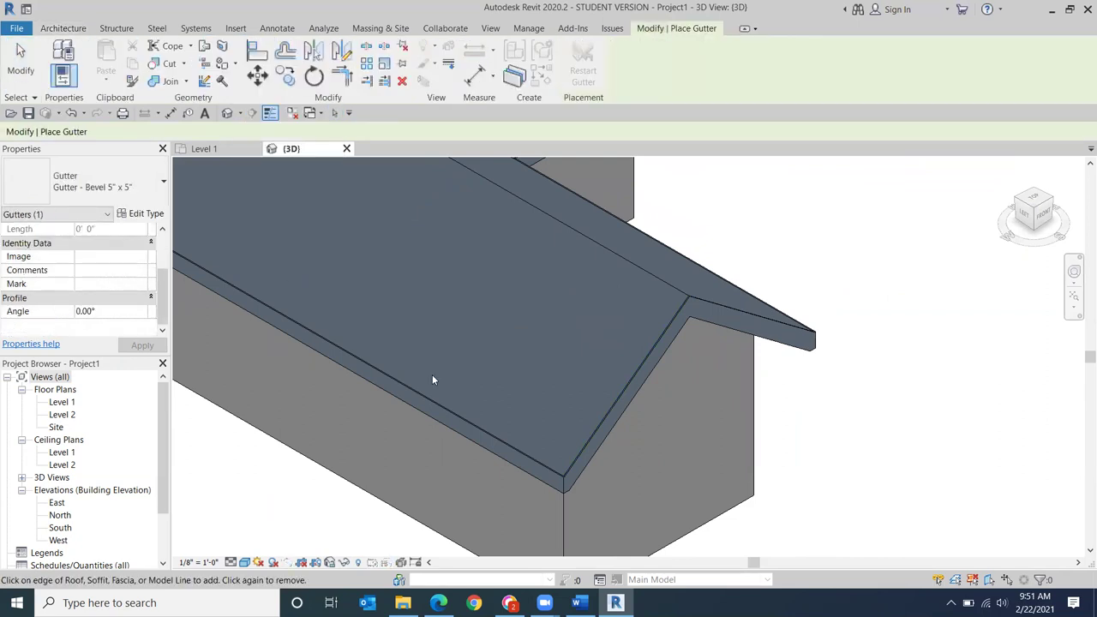
pyautogui.scroll(4, 514, 454)
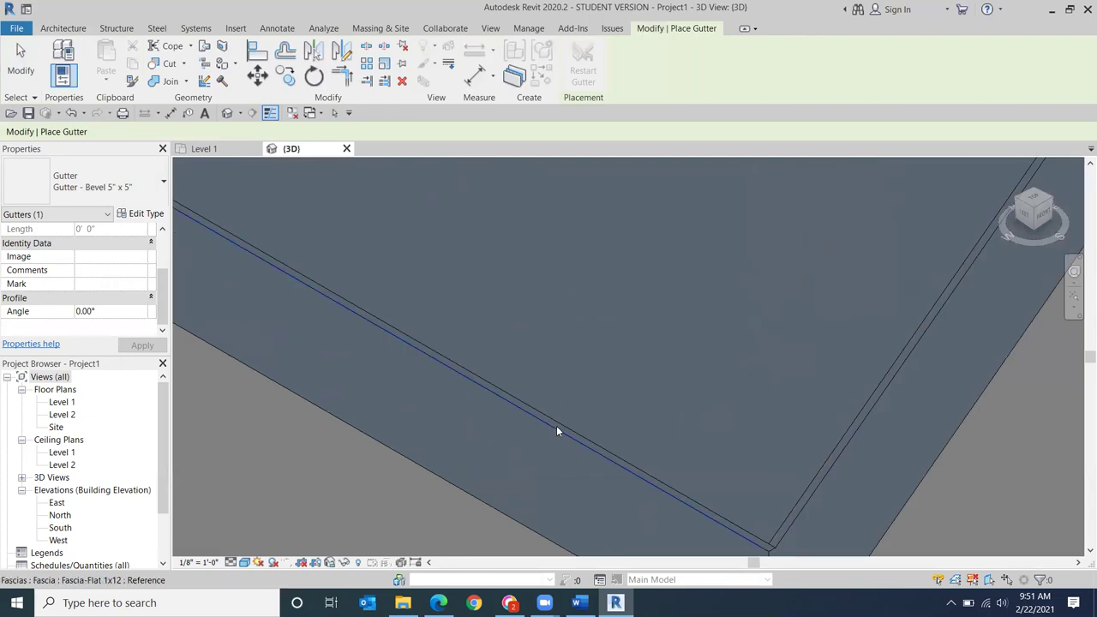
pyautogui.click(556, 429)
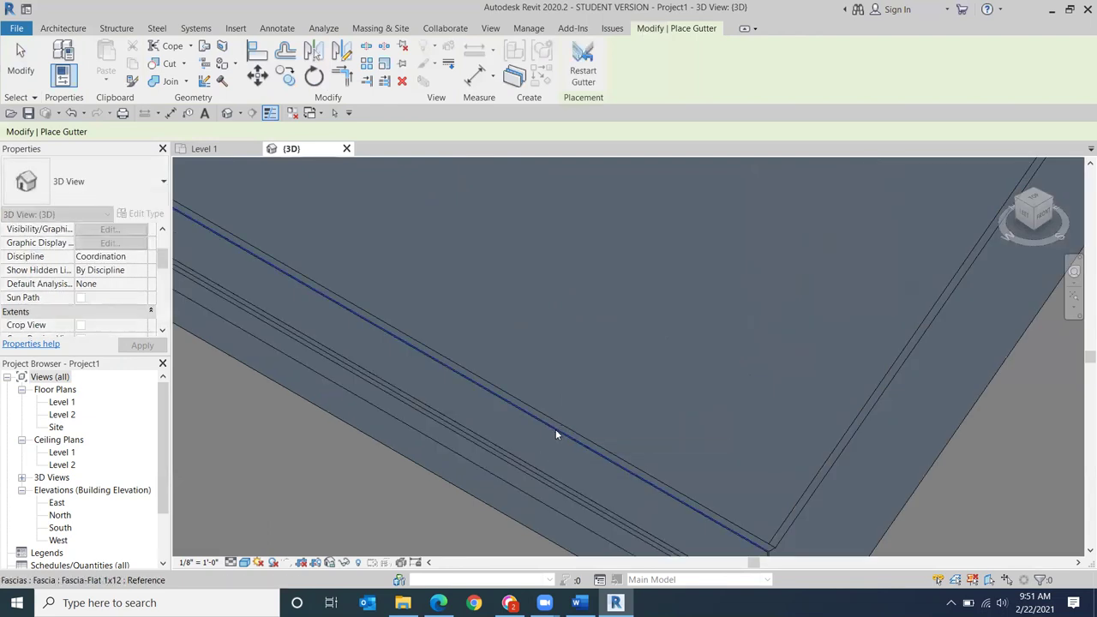
pyautogui.scroll(-2, 557, 429)
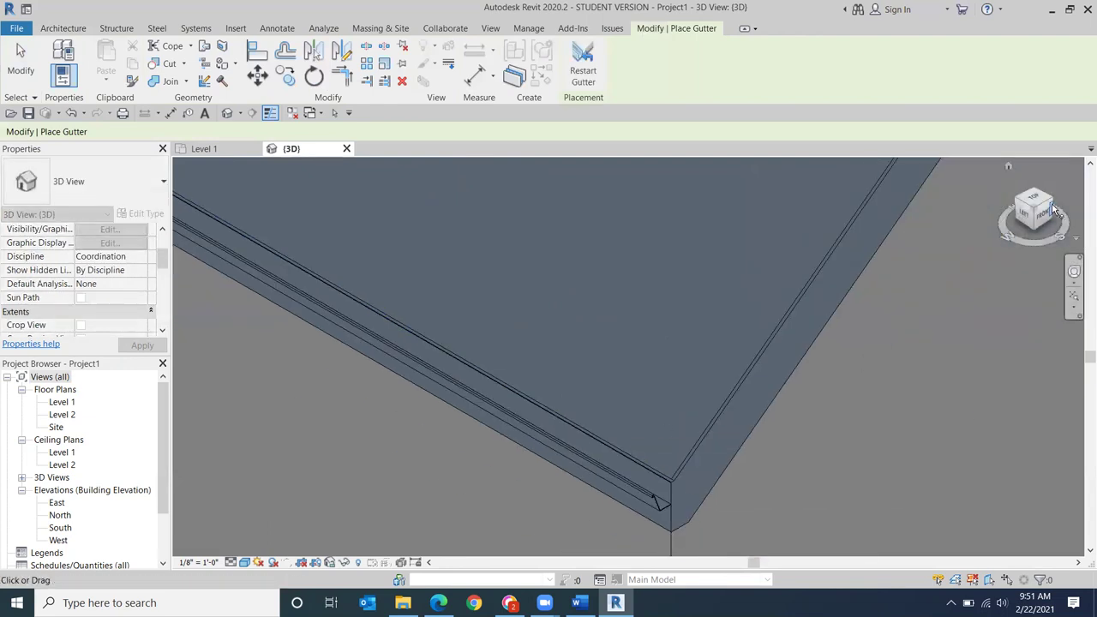
# Step: Continue the gutter along the front wing's east eave, the adjoining front-facing eave and the outer east eave
pyautogui.click(1052, 204)
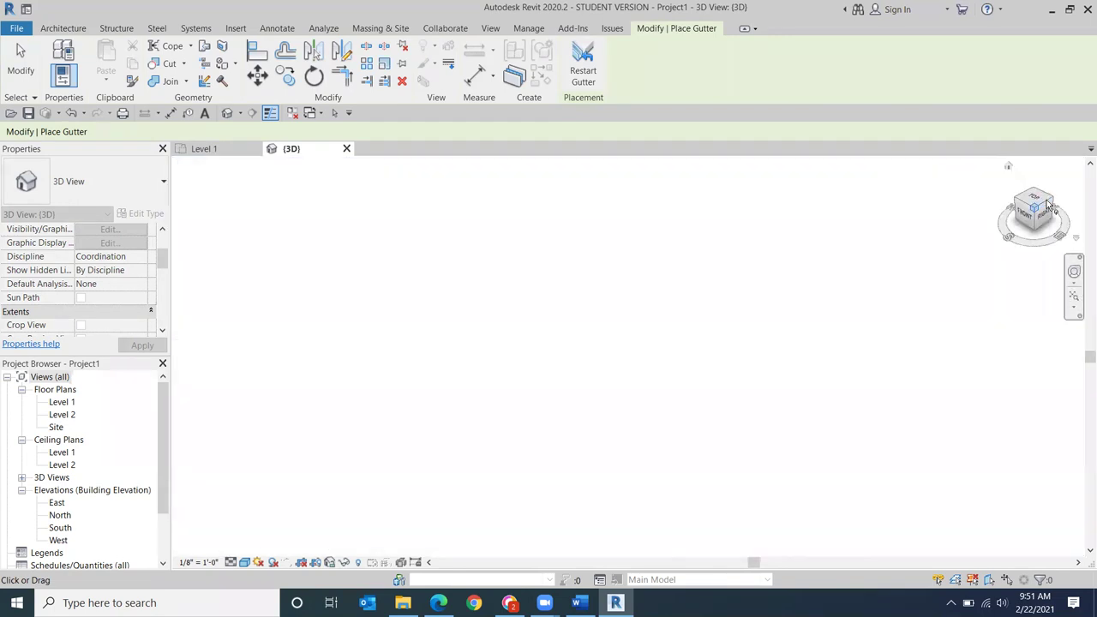
pyautogui.scroll(5, 593, 528)
pyautogui.scroll(3, 683, 512)
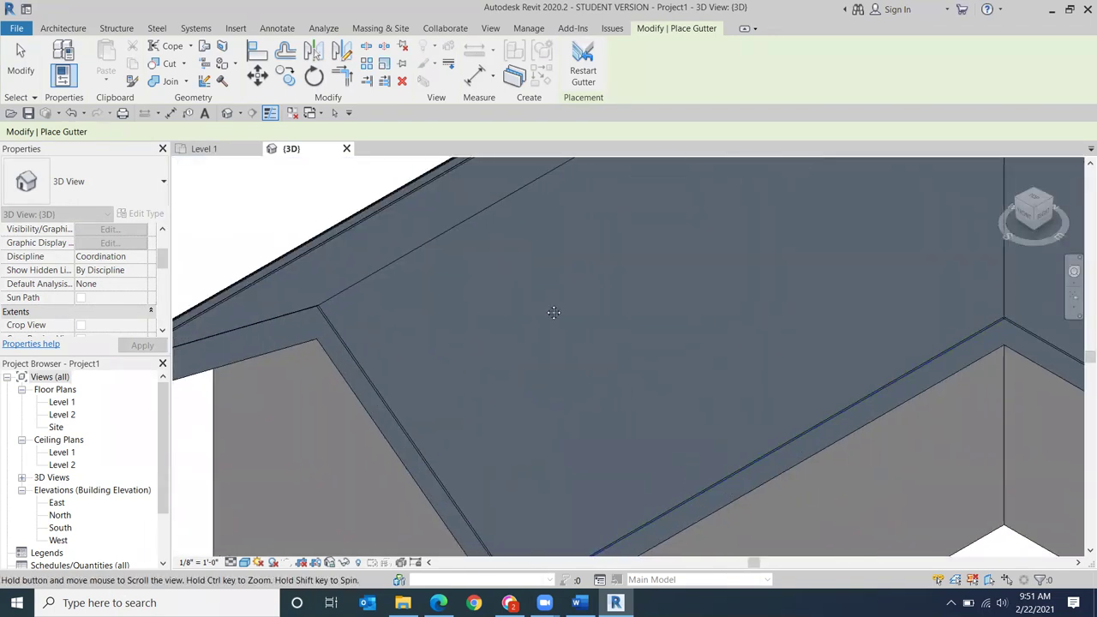
pyautogui.scroll(4, 374, 360)
pyautogui.click(357, 337)
pyautogui.moveTo(446, 362); pyautogui.dragTo(224, 440, button='middle')
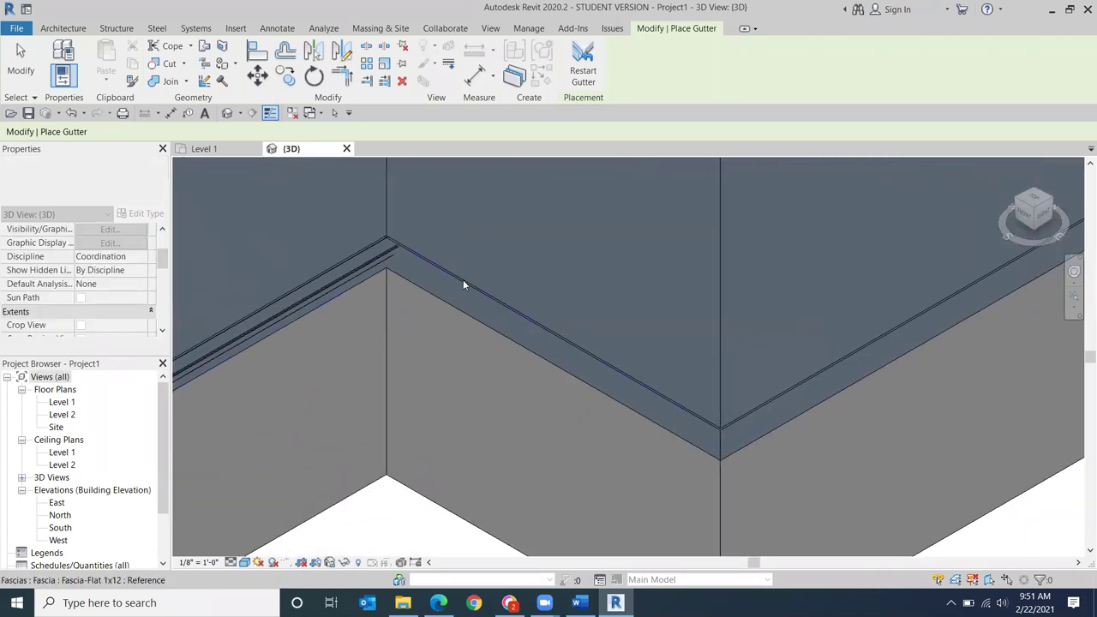
pyautogui.click(460, 282)
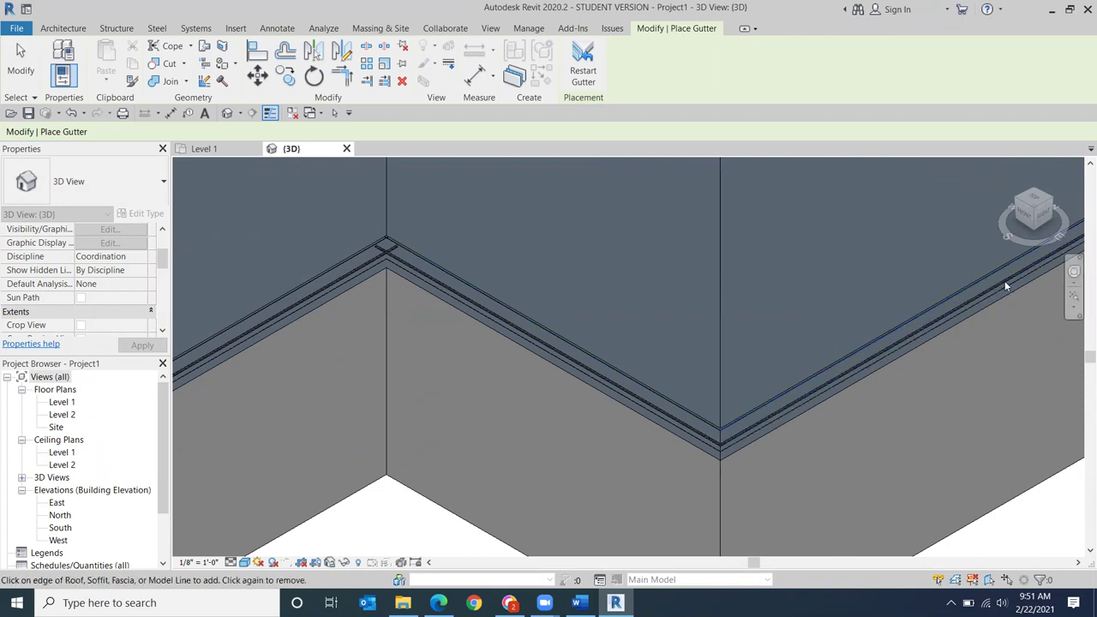
# Step: Add the gutter along the outer upper fascia edge of the back eave
pyautogui.click(1053, 203)
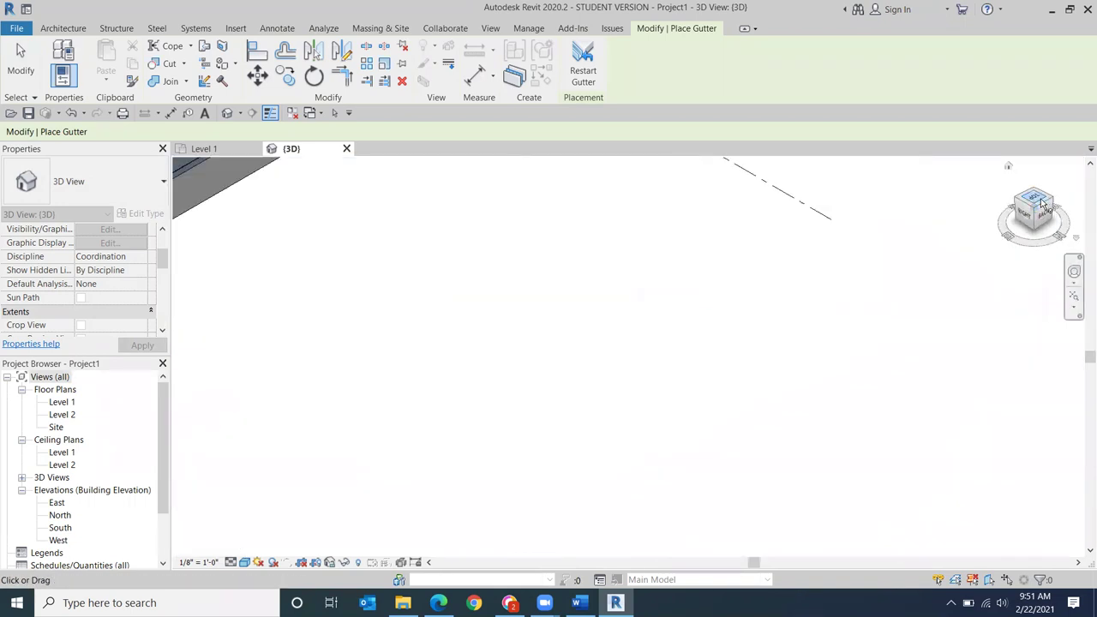
pyautogui.scroll(6, 705, 502)
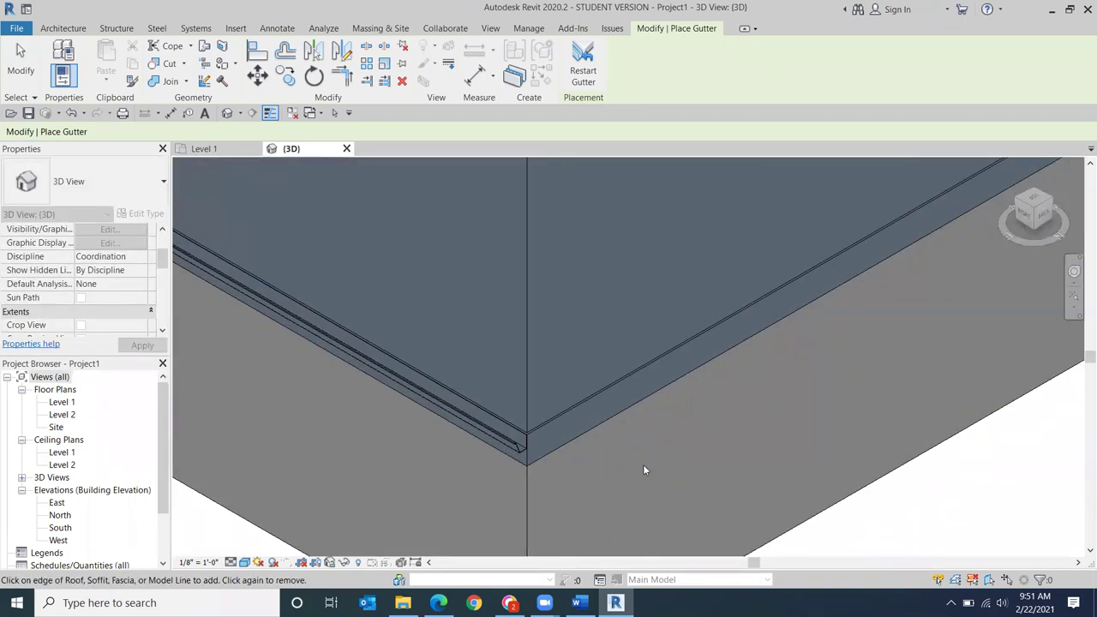
pyautogui.click(544, 422)
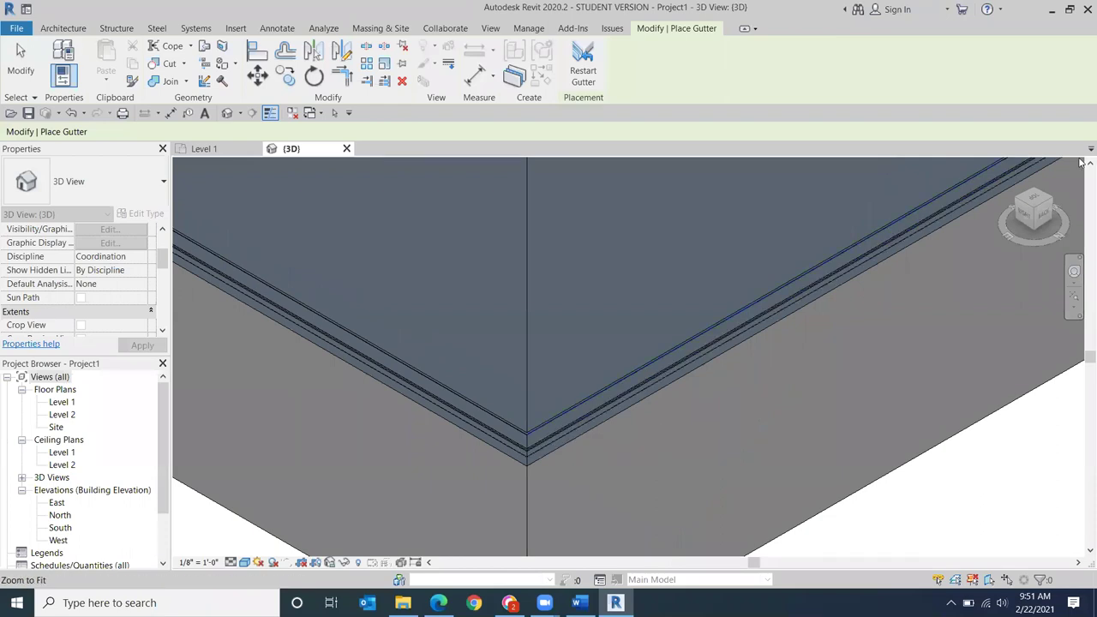
# Step: Leave gutter placement and examine the gutters and their corner joints around the roof
pyautogui.click(1039, 192)
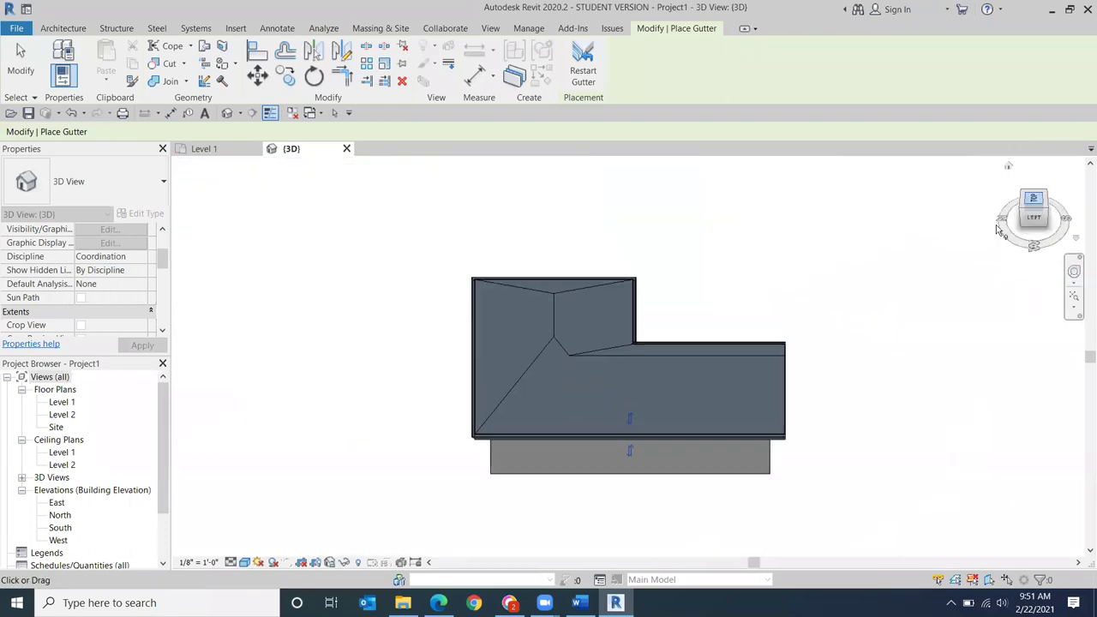
pyautogui.moveTo(1051, 213)
pyautogui.press('Escape')
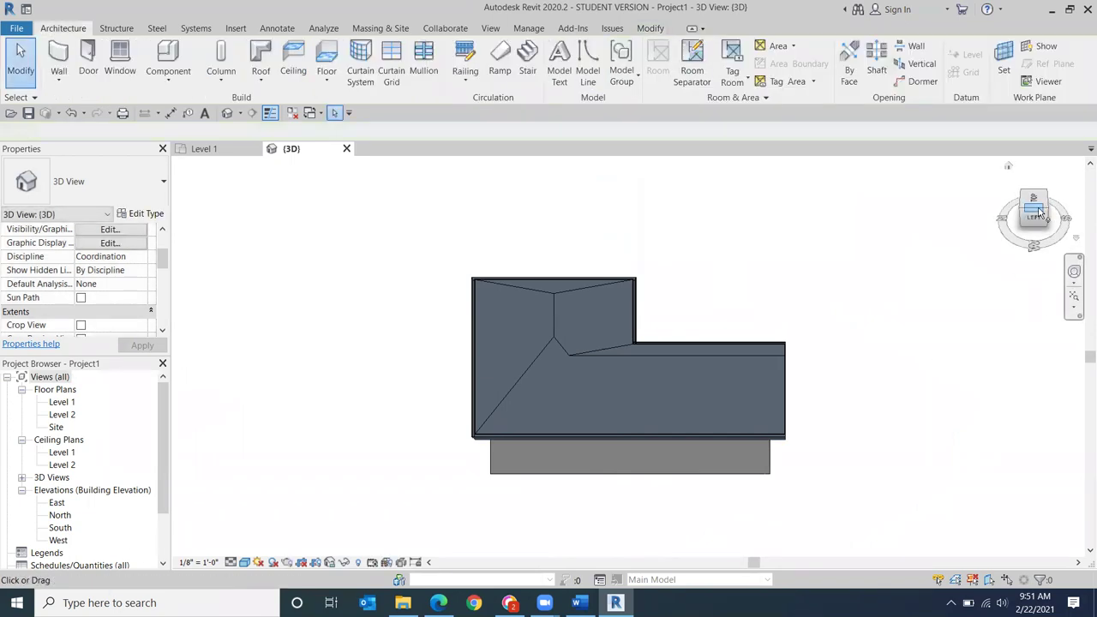
pyautogui.click(21, 62)
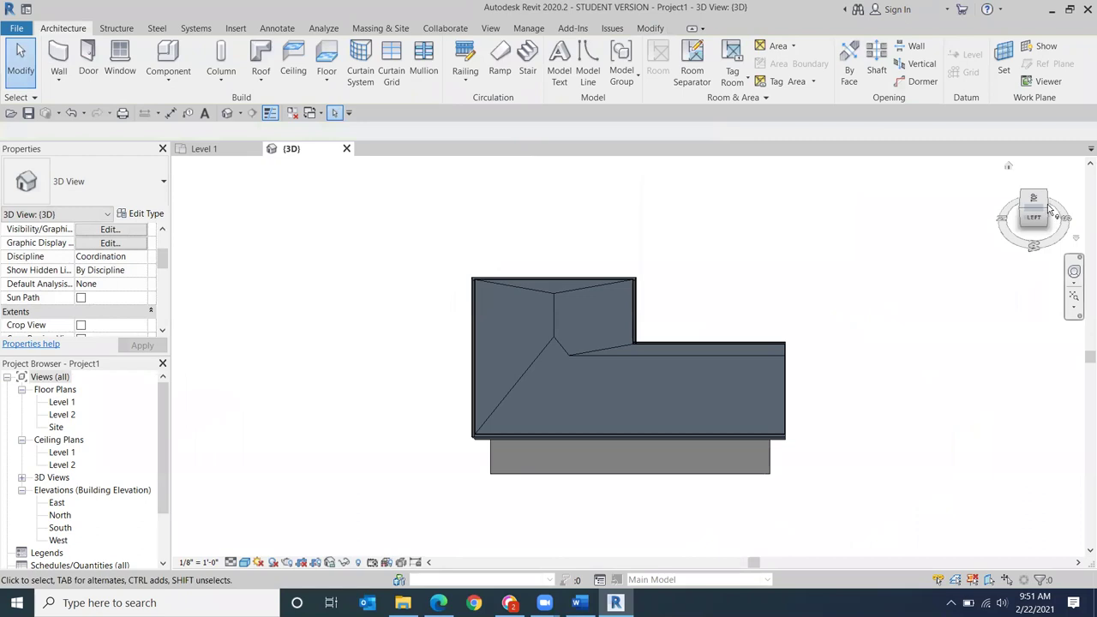
pyautogui.moveTo(1051, 208); pyautogui.dragTo(991, 200)
pyautogui.scroll(8, 703, 527)
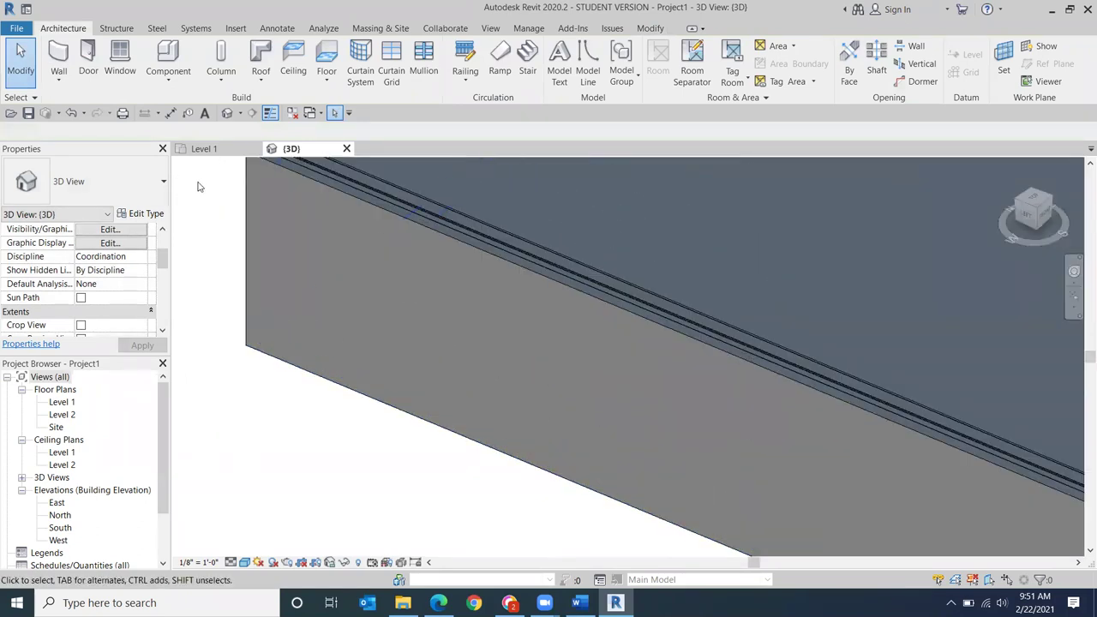
pyautogui.scroll(3, 325, 426)
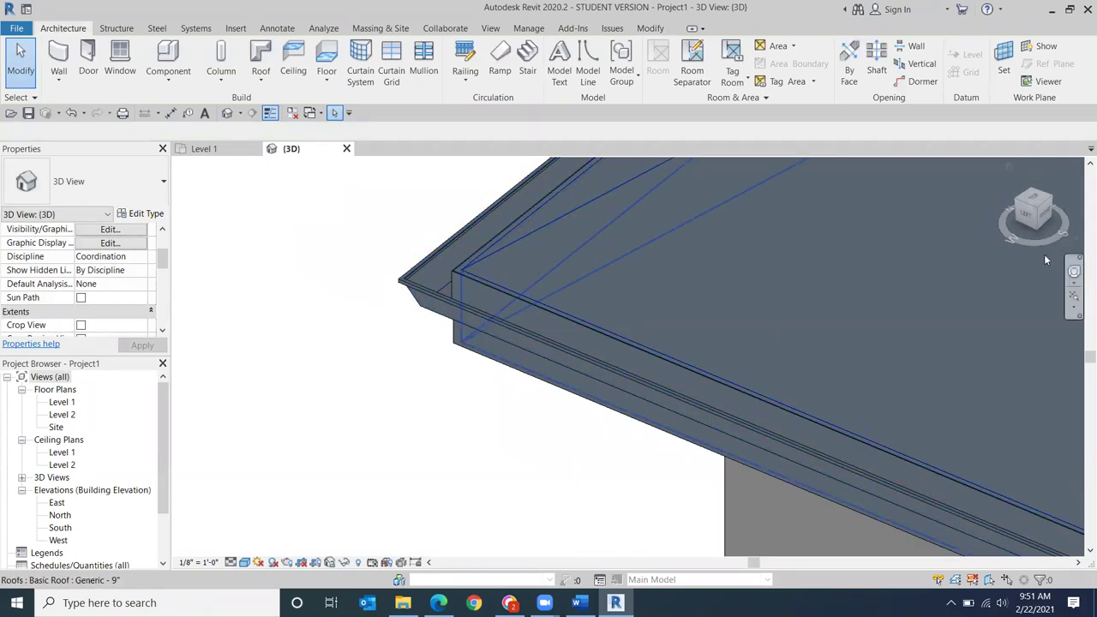
pyautogui.click(1051, 201)
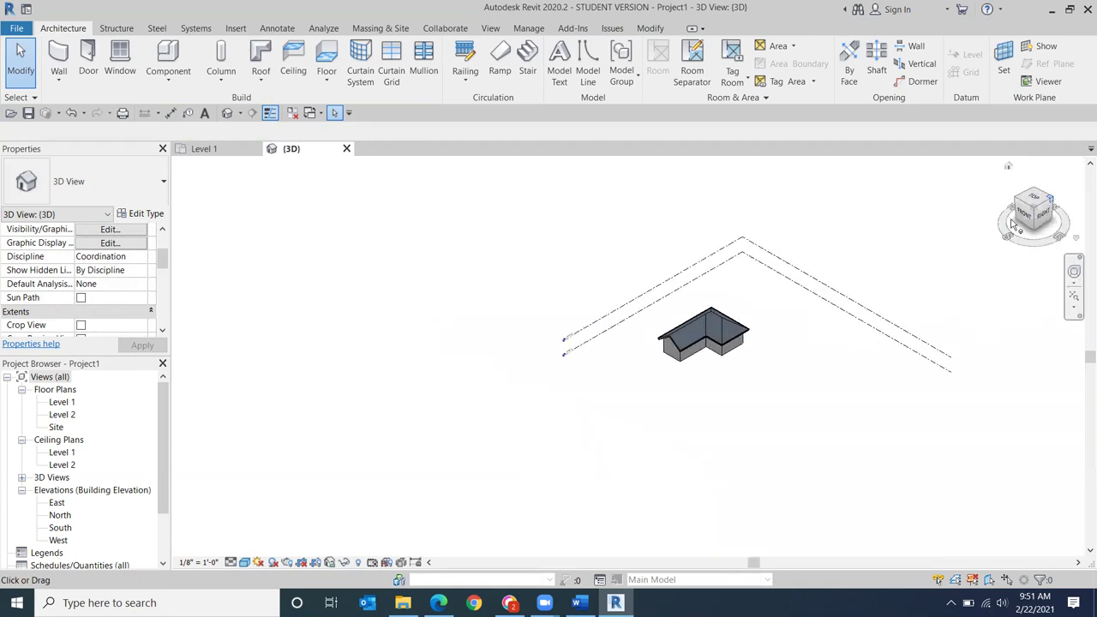
# Step: Examine how the gutters and fascia meet at the roof's inside corner in the 3D view
pyautogui.scroll(5, 576, 349)
pyautogui.scroll(5, 576, 349)
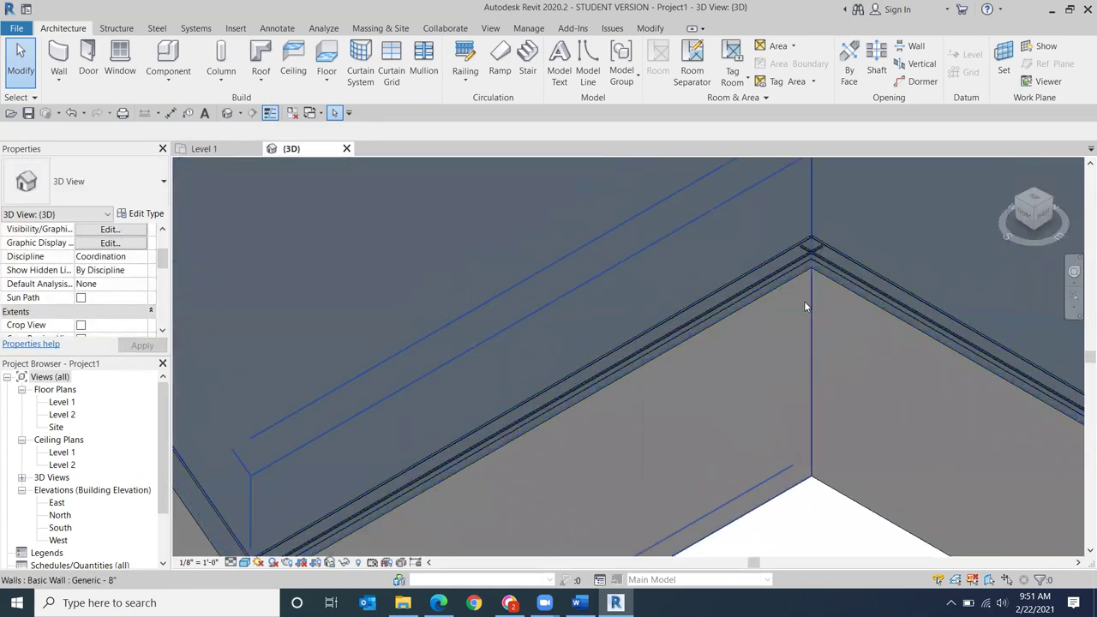
pyautogui.moveTo(769, 315); pyautogui.dragTo(515, 535, button='middle')
pyautogui.scroll(2, 527, 457)
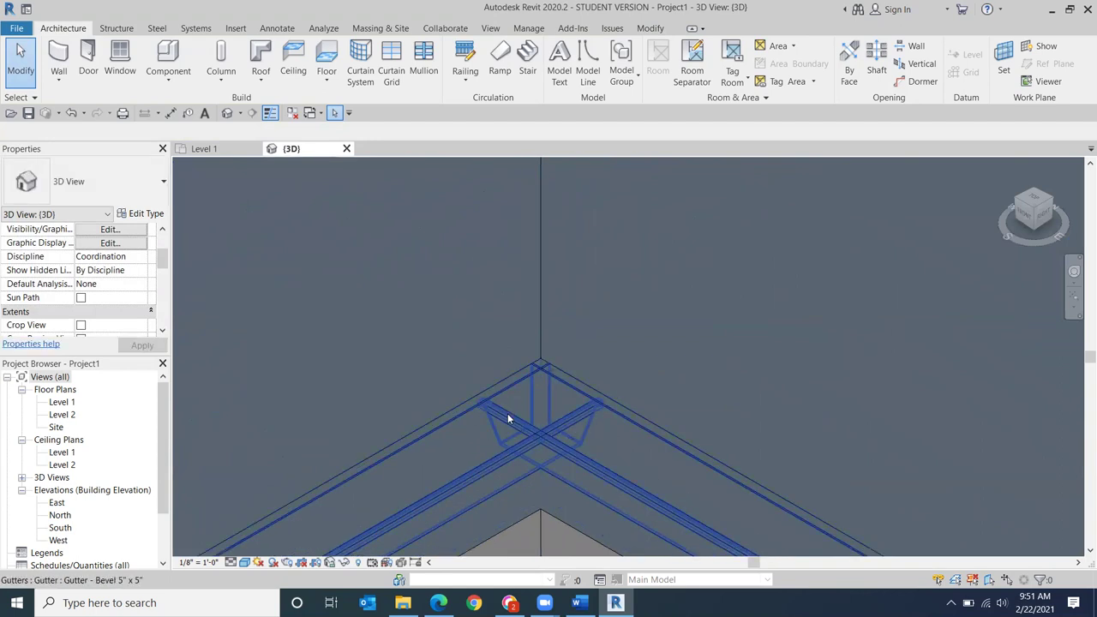
pyautogui.scroll(-3, 580, 420)
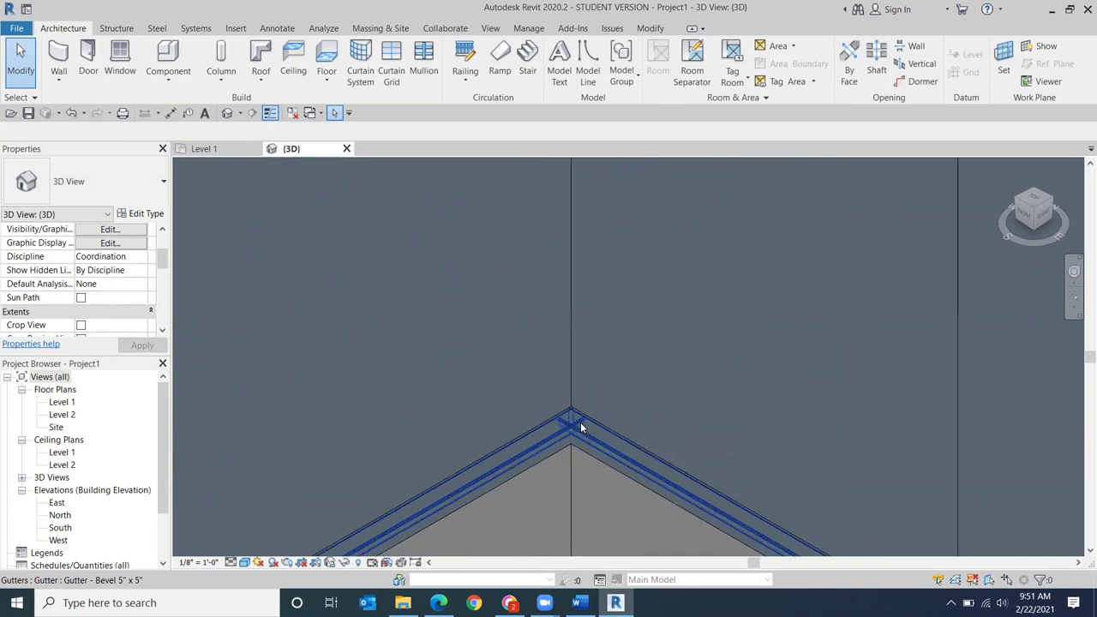
pyautogui.scroll(-3, 793, 331)
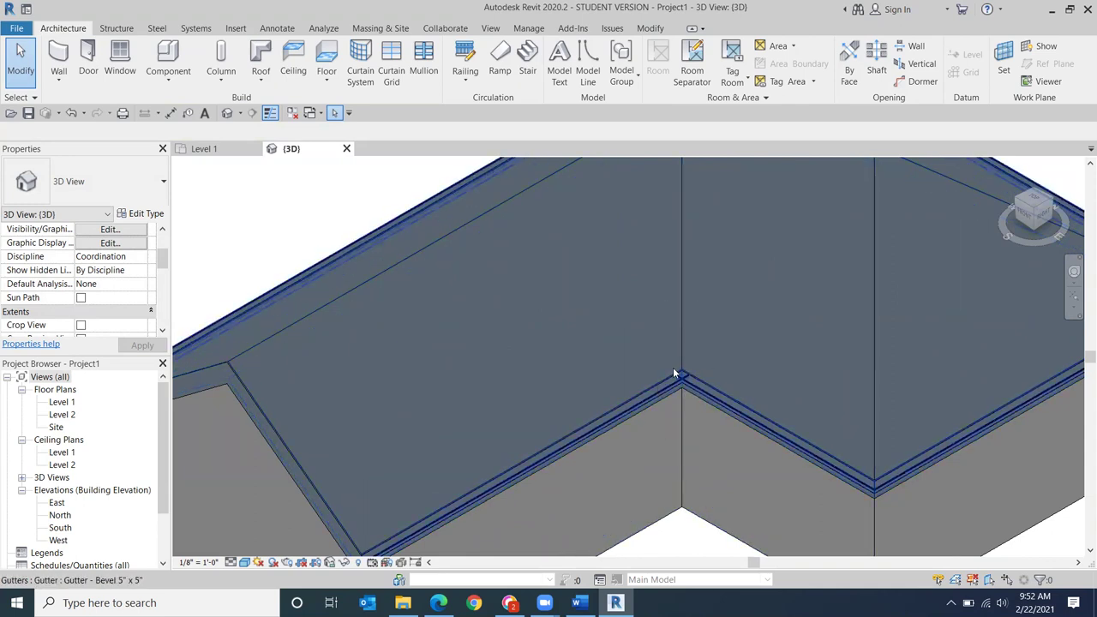
pyautogui.scroll(5, 682, 385)
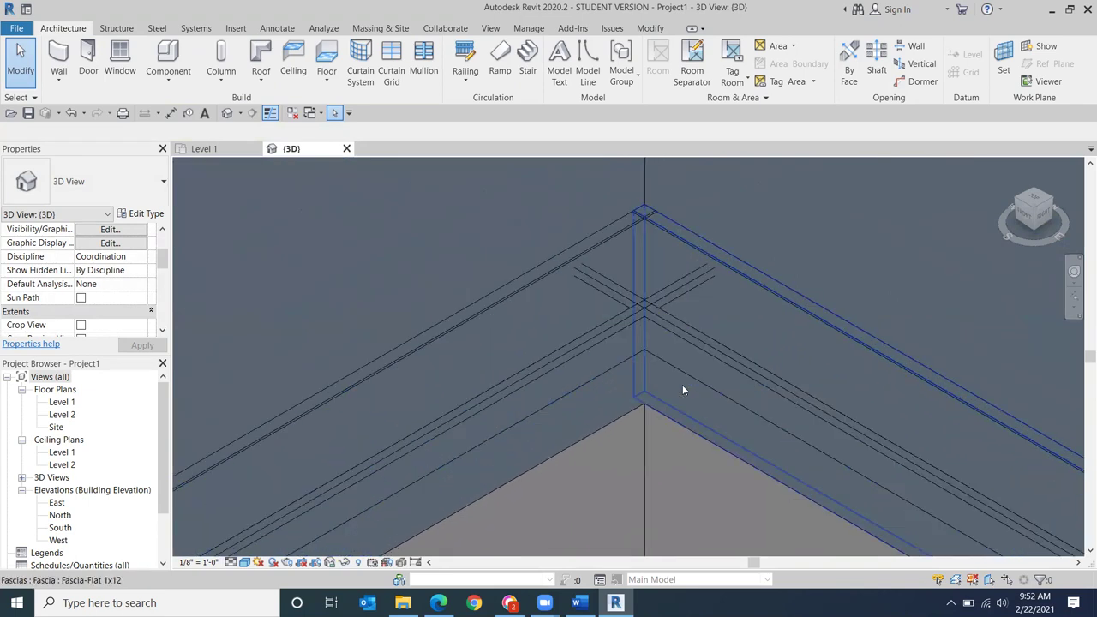
pyautogui.scroll(3, 807, 277)
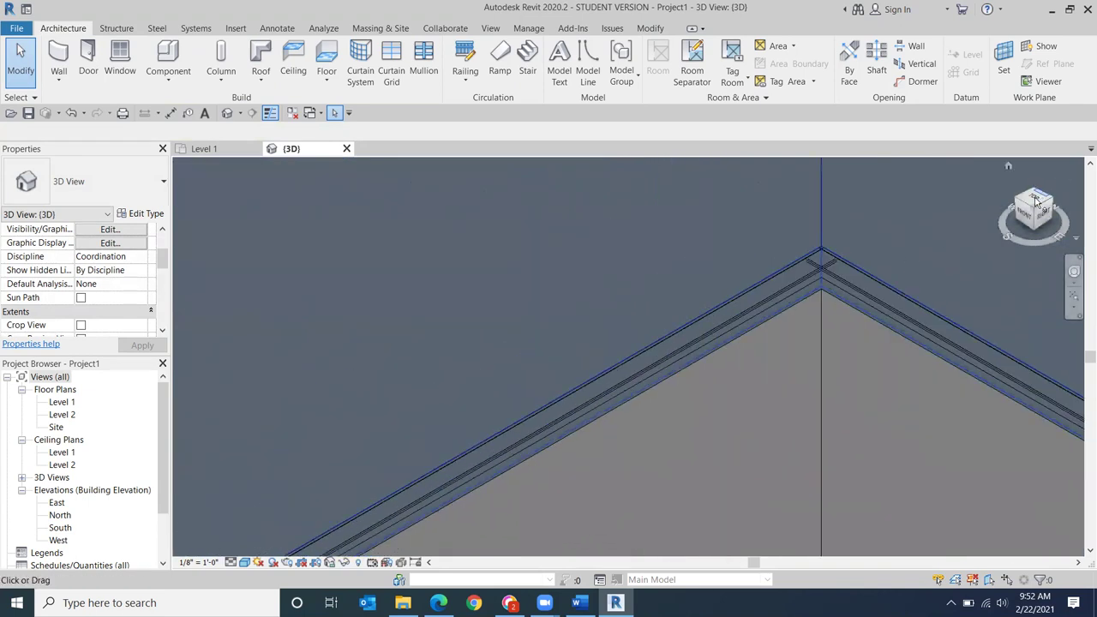
# Step: Open the roof's footprint sketch in top view, inspect its boundary lines and the inside corner, and close the sketch
pyautogui.click(1035, 201)
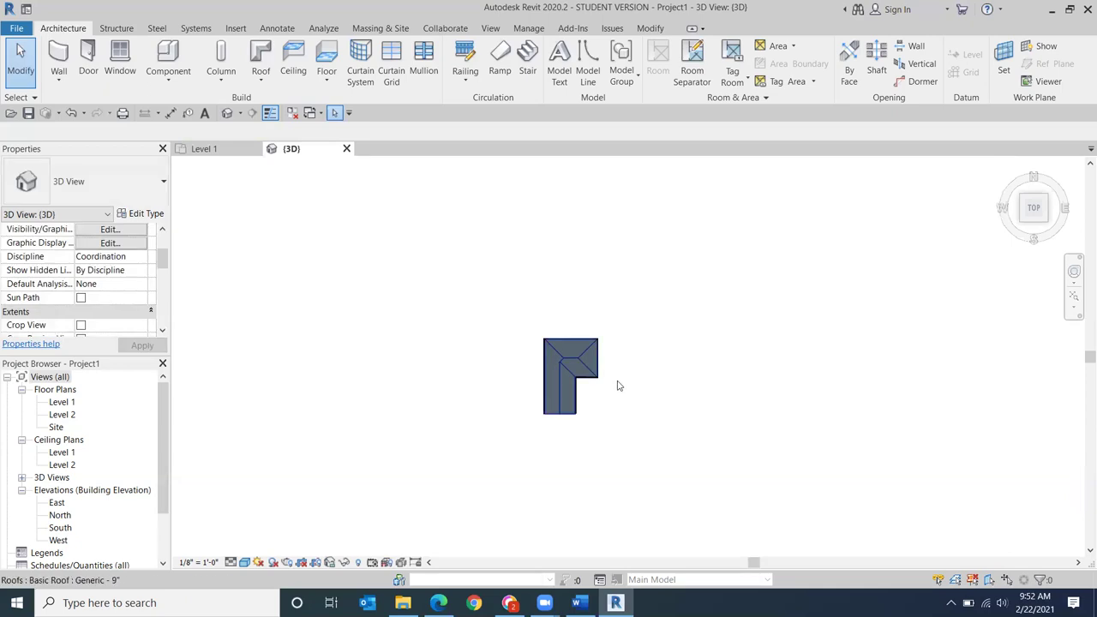
pyautogui.scroll(3, 463, 375)
pyautogui.click(459, 361)
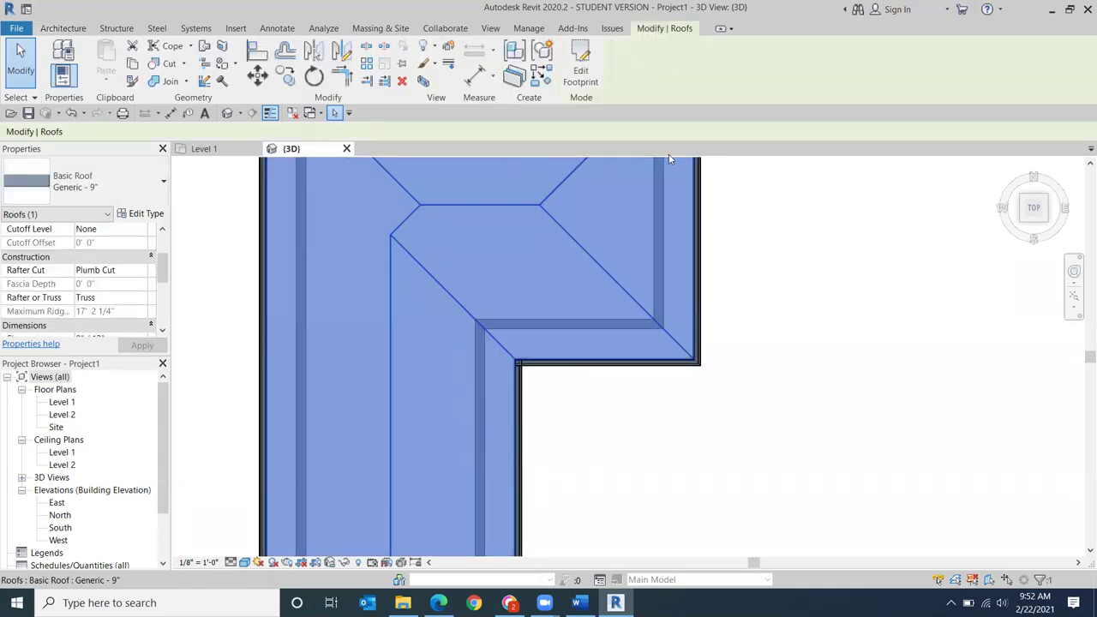
pyautogui.click(581, 74)
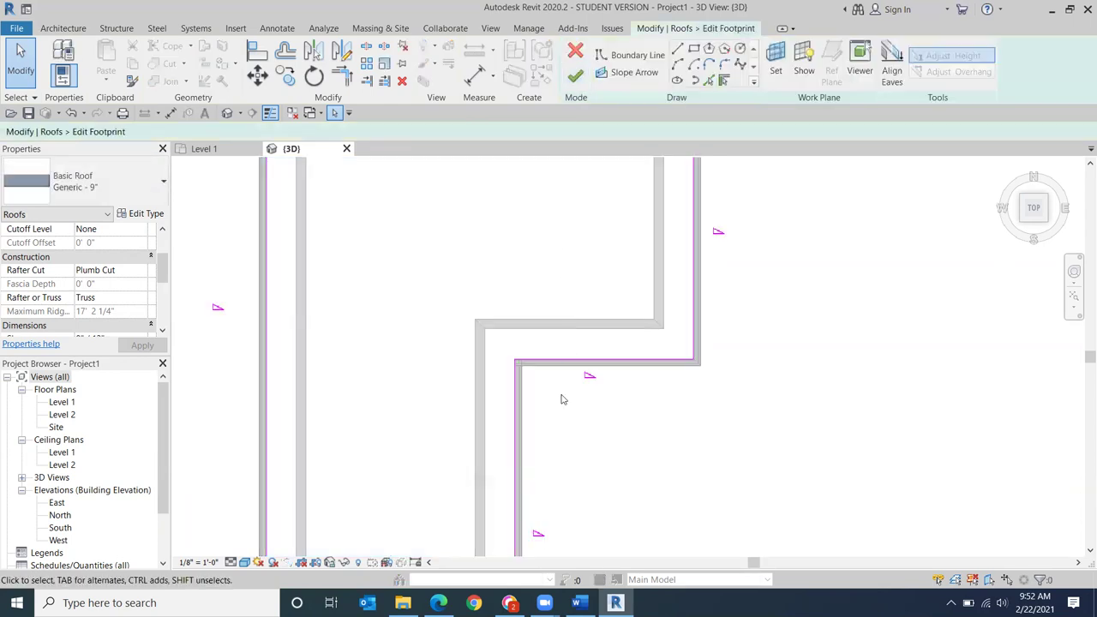
pyautogui.scroll(3, 517, 374)
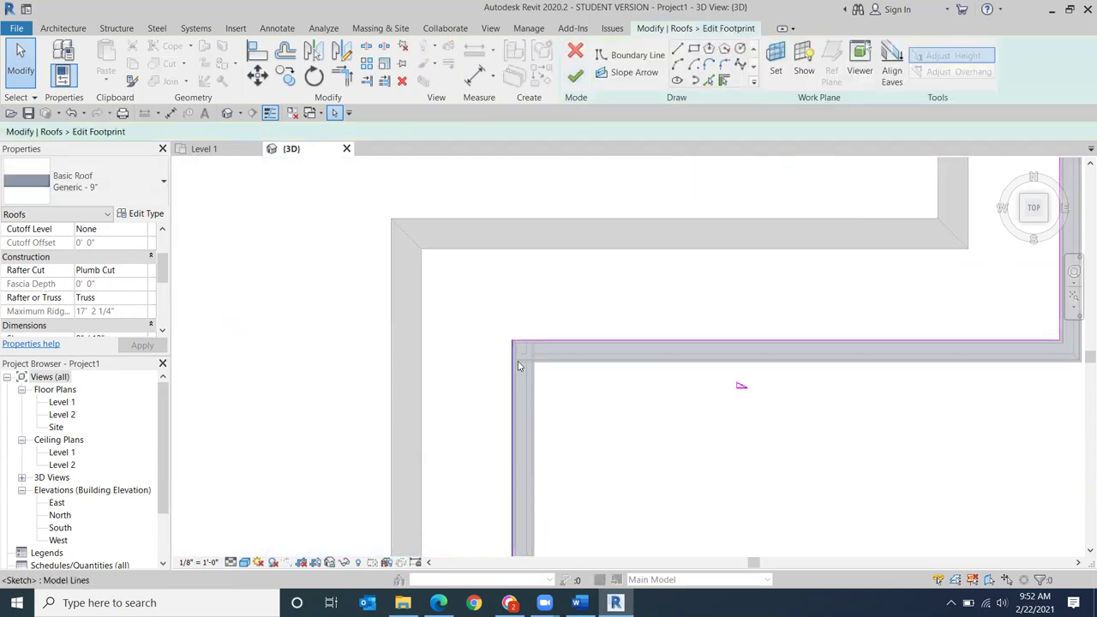
pyautogui.scroll(-3, 517, 367)
pyautogui.moveTo(549, 377)
pyautogui.mouseDown(button='middle')
pyautogui.moveTo(695, 367)
pyautogui.moveTo(693, 352)
pyautogui.mouseUp(button='middle')
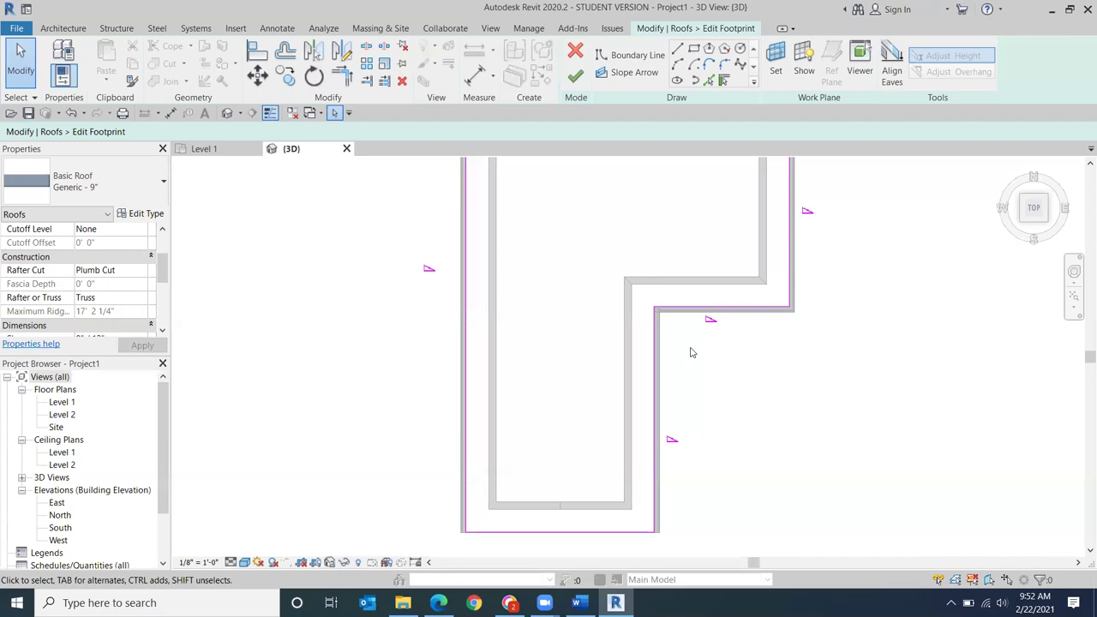
pyautogui.scroll(-1, 693, 353)
pyautogui.scroll(-1, 828, 395)
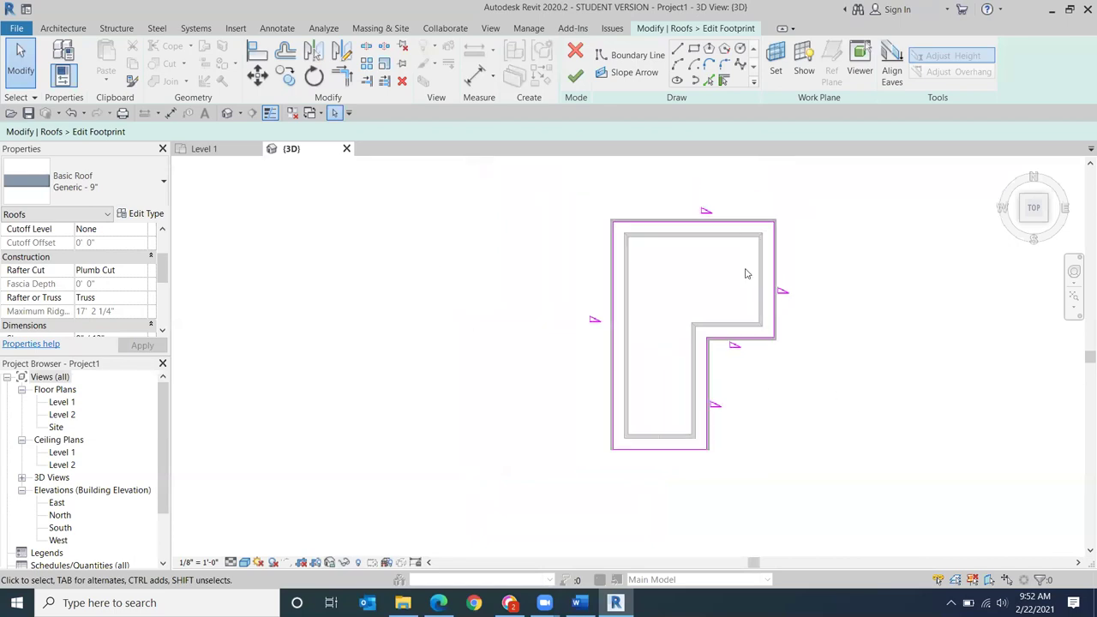
pyautogui.click(575, 76)
pyautogui.scroll(4, 595, 380)
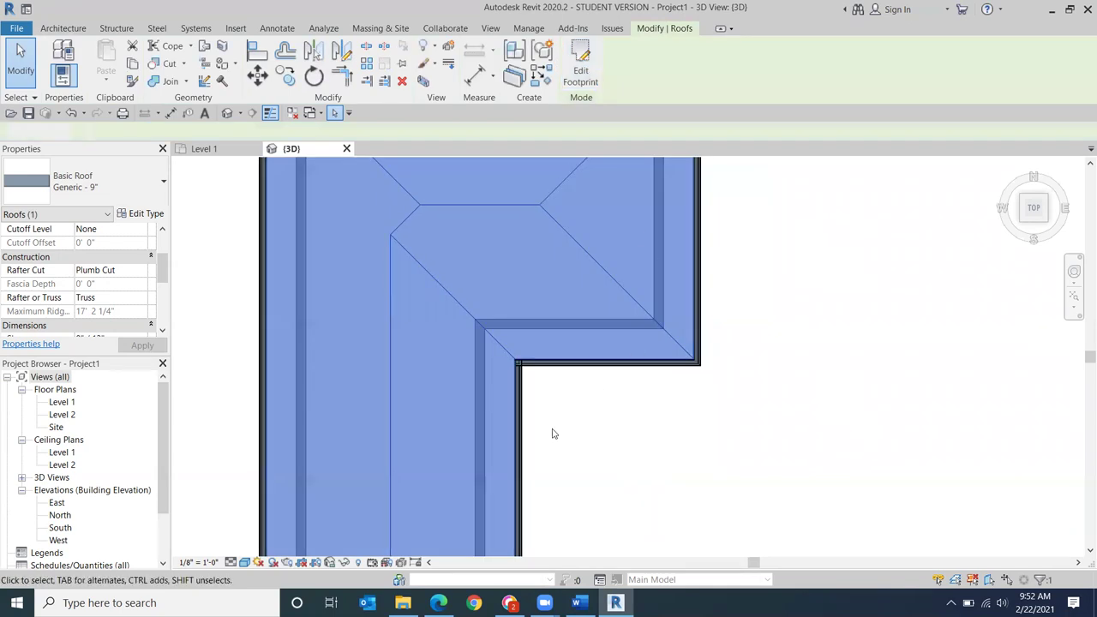
pyautogui.click(553, 433)
# Step: Examine from above how the gutter ends overlap at the roof's inside corner
pyautogui.scroll(2, 501, 374)
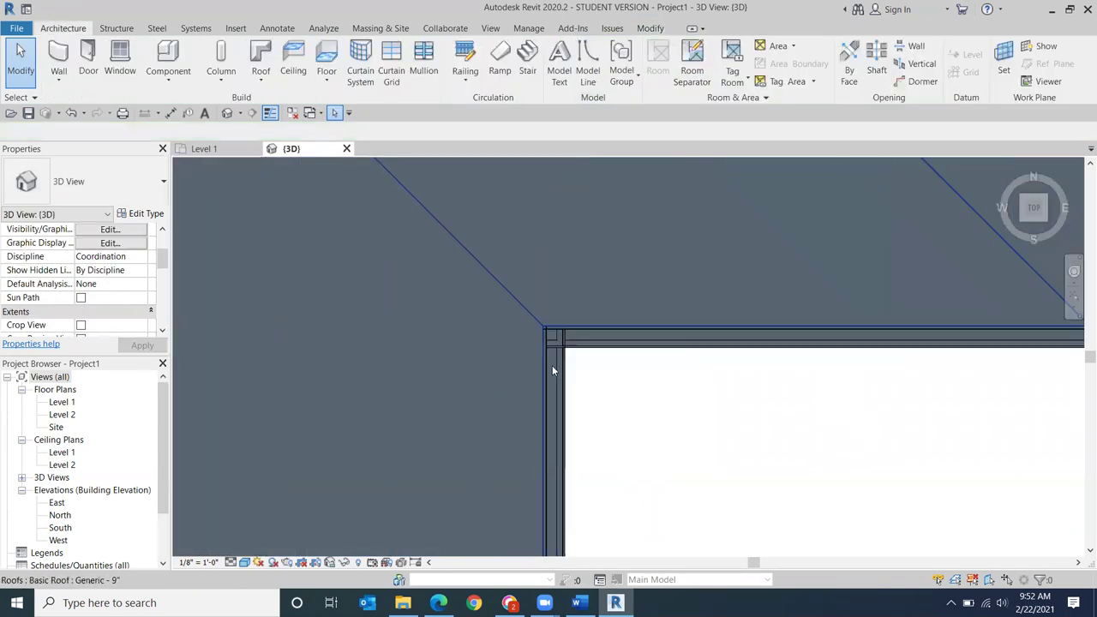
pyautogui.scroll(2, 556, 345)
pyautogui.scroll(-3, 660, 385)
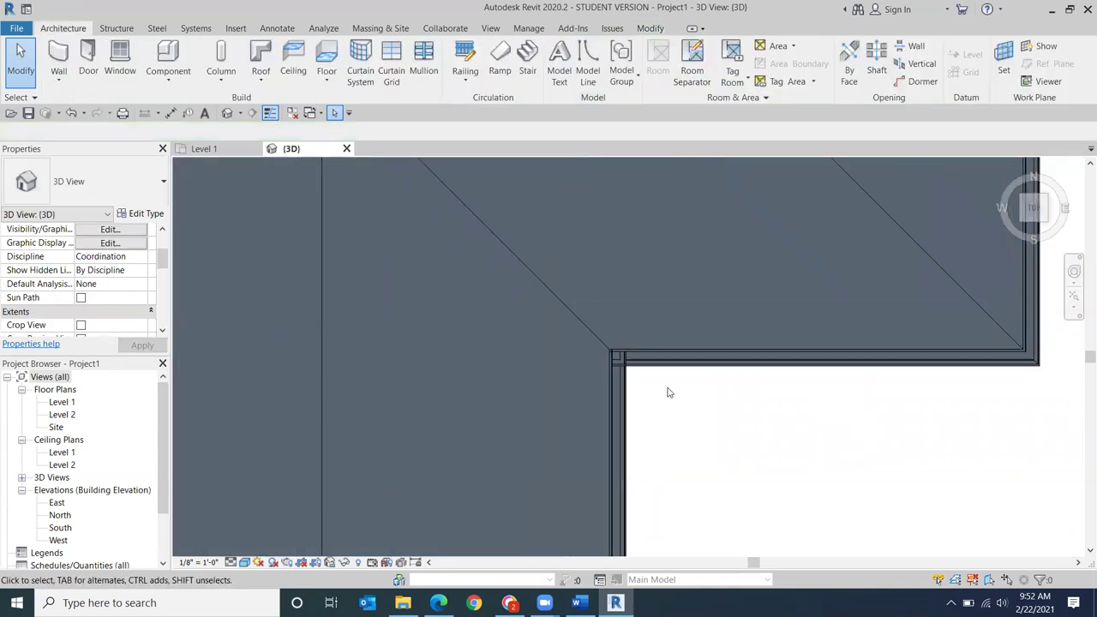
pyautogui.scroll(3, 616, 359)
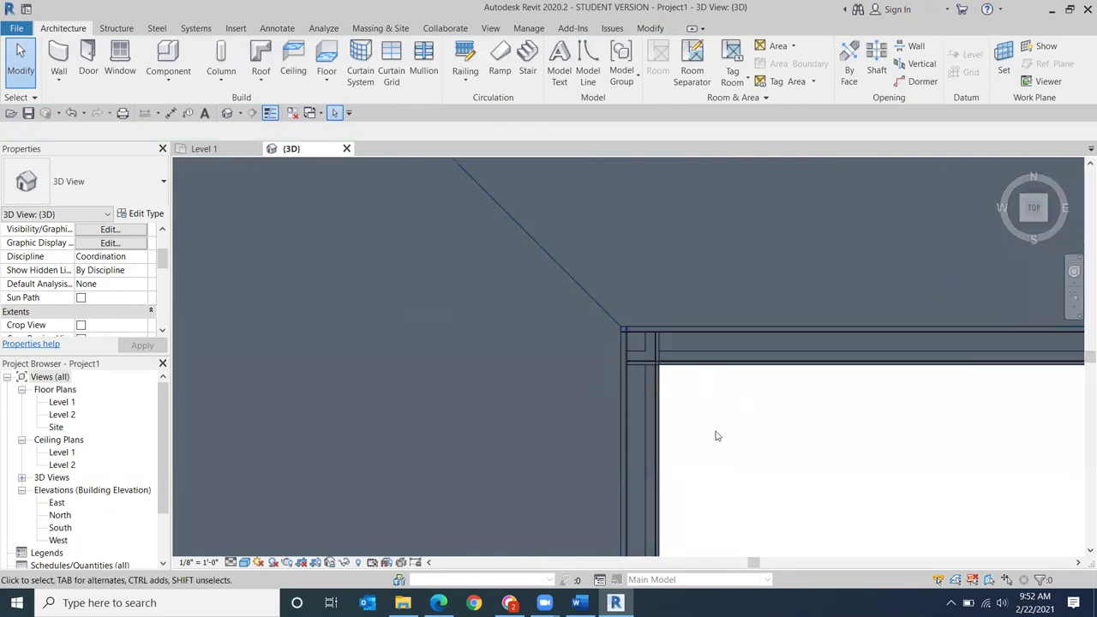
pyautogui.click(1053, 225)
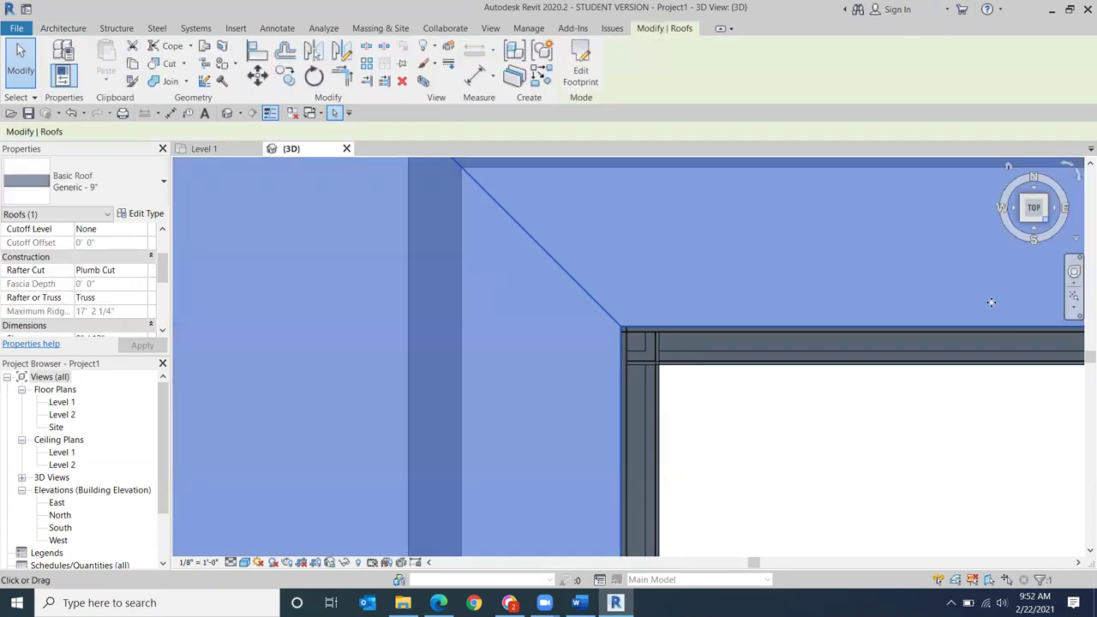
pyautogui.click(972, 379)
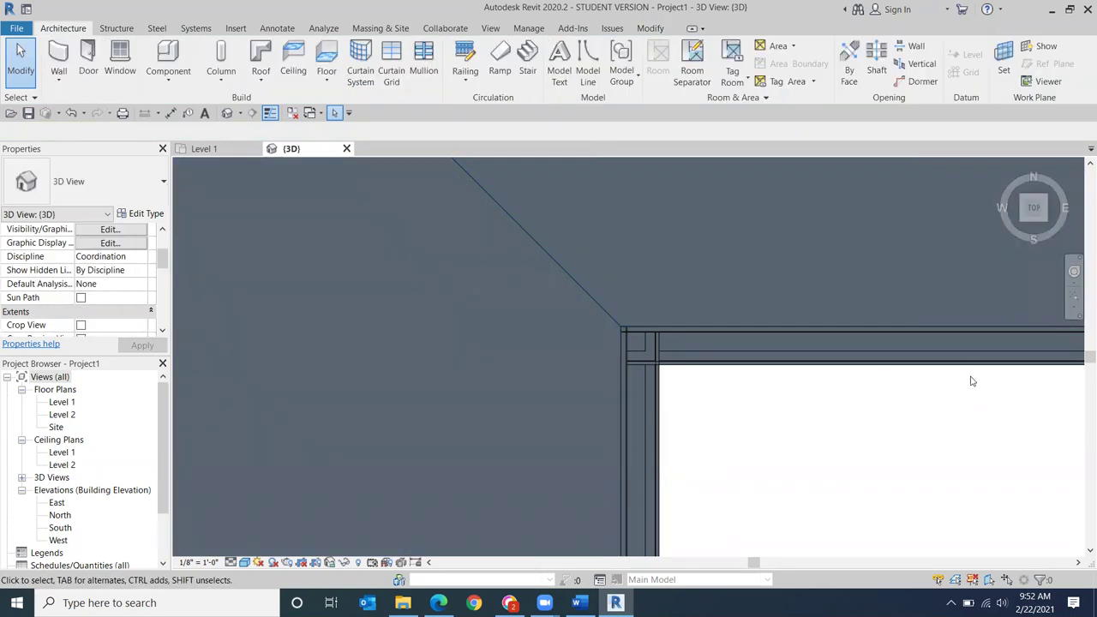
# Step: View the building from below and examine the open overhang between the walls and the fascia around the roof
pyautogui.click(1046, 223)
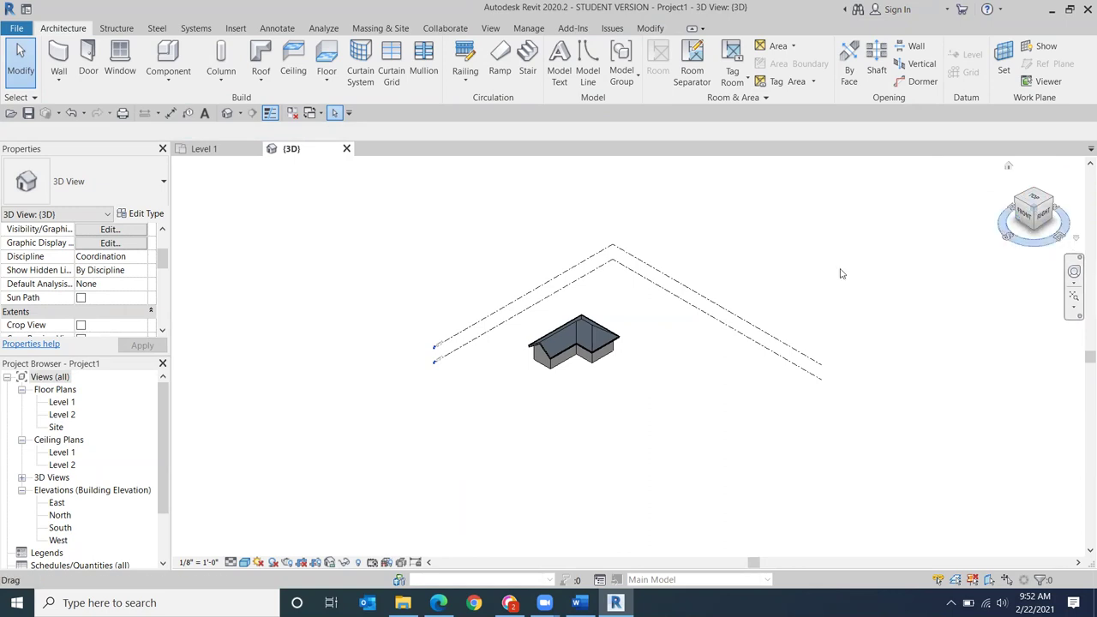
pyautogui.click(1027, 223)
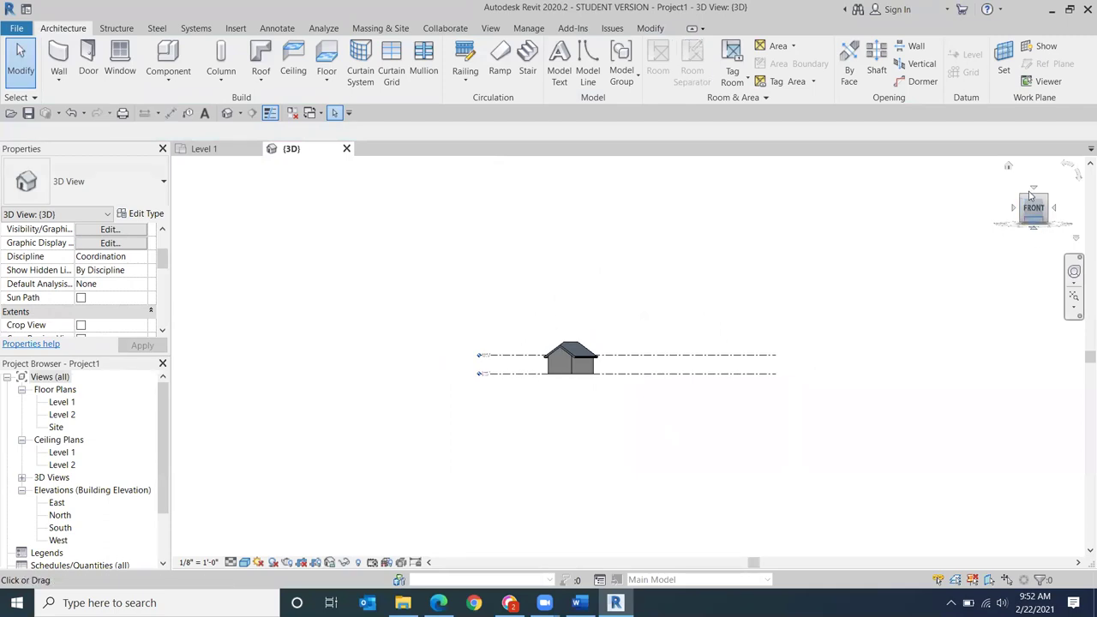
pyautogui.click(1033, 228)
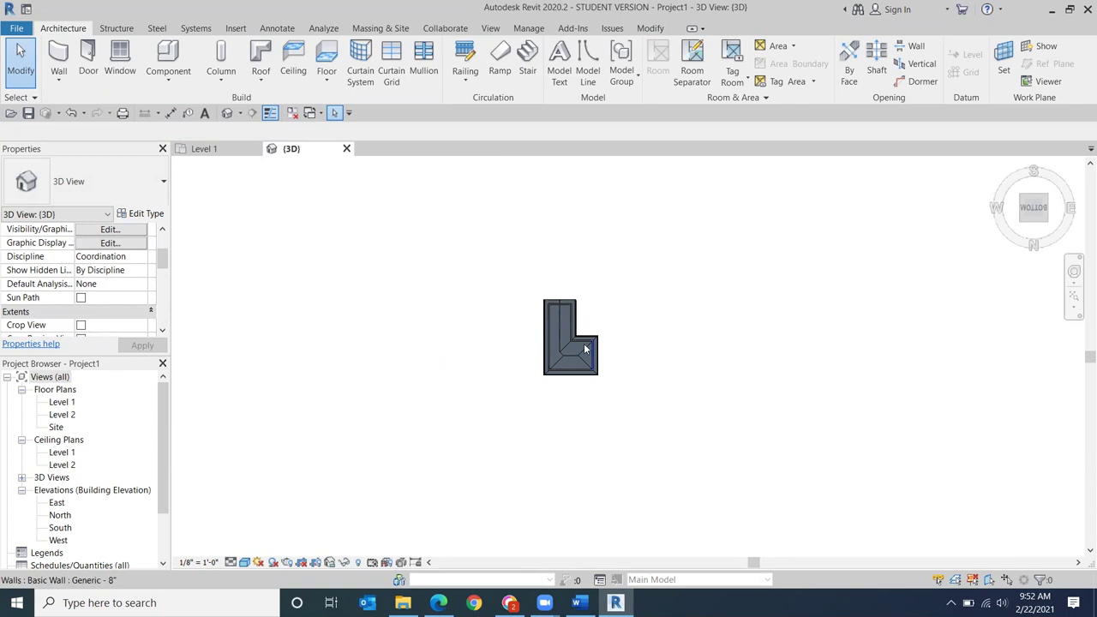
pyautogui.scroll(6, 512, 335)
pyautogui.scroll(8, 374, 284)
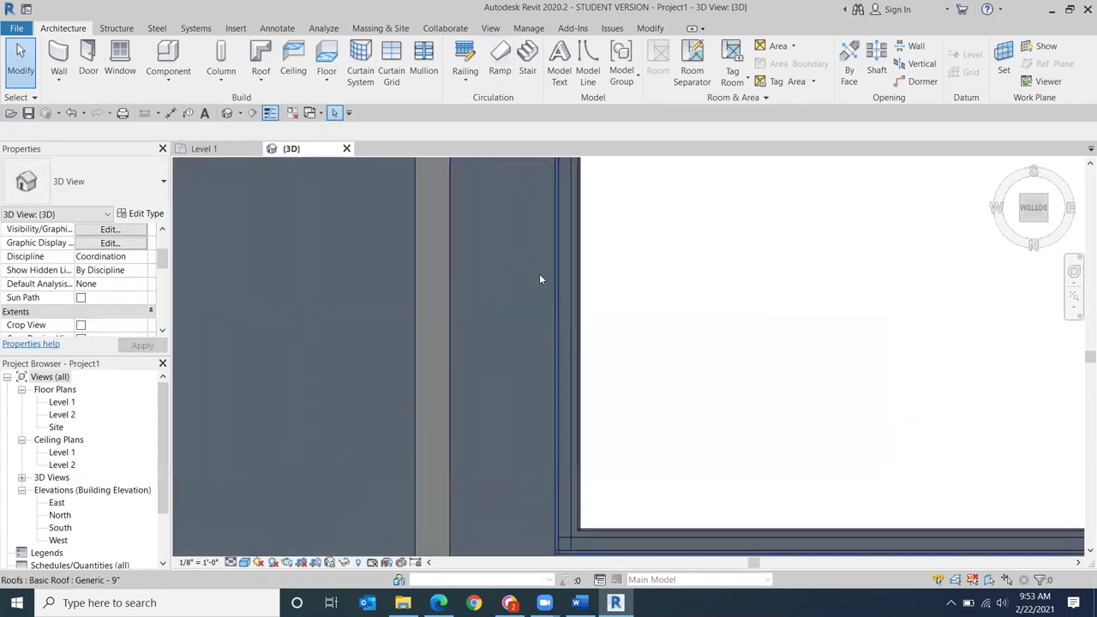
pyautogui.scroll(2, 541, 277)
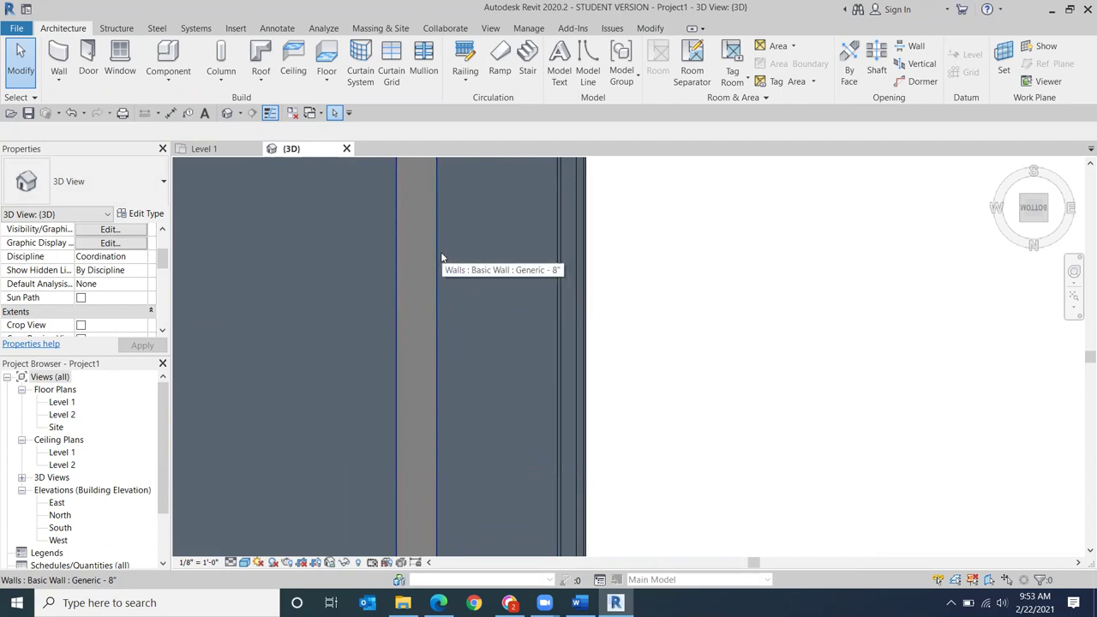
pyautogui.scroll(-2, 515, 278)
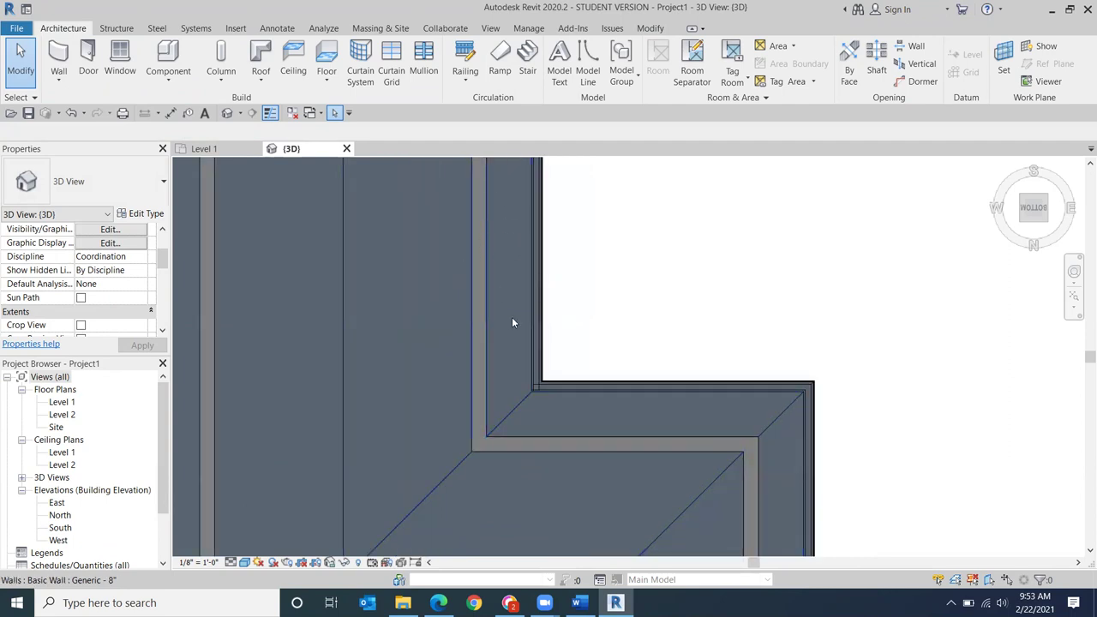
pyautogui.scroll(-4, 783, 214)
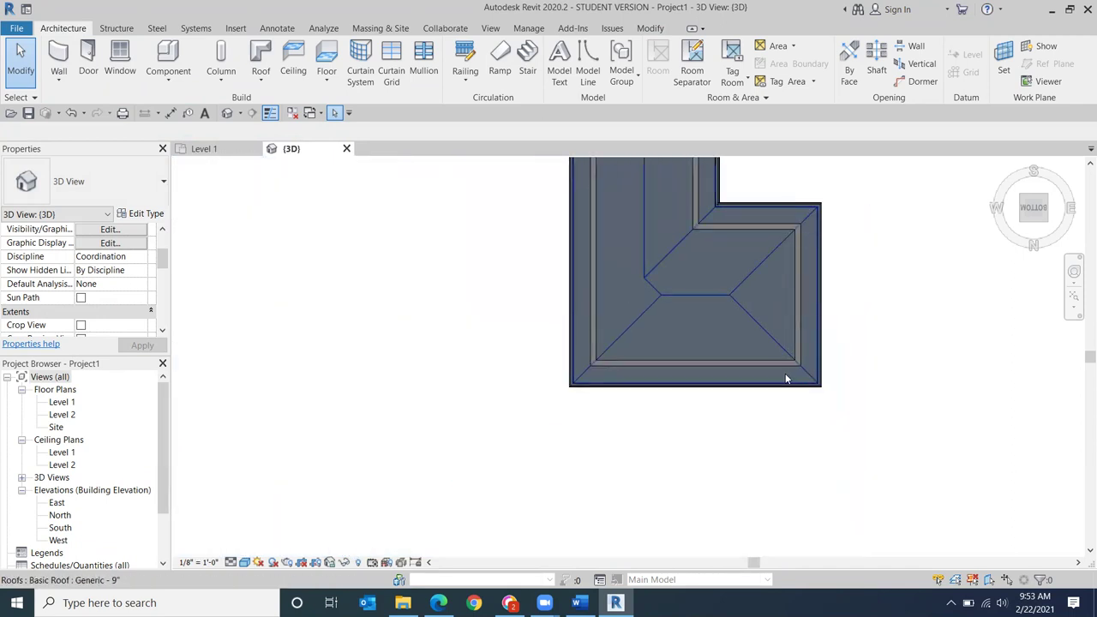
pyautogui.moveTo(583, 294); pyautogui.dragTo(545, 454, button='middle')
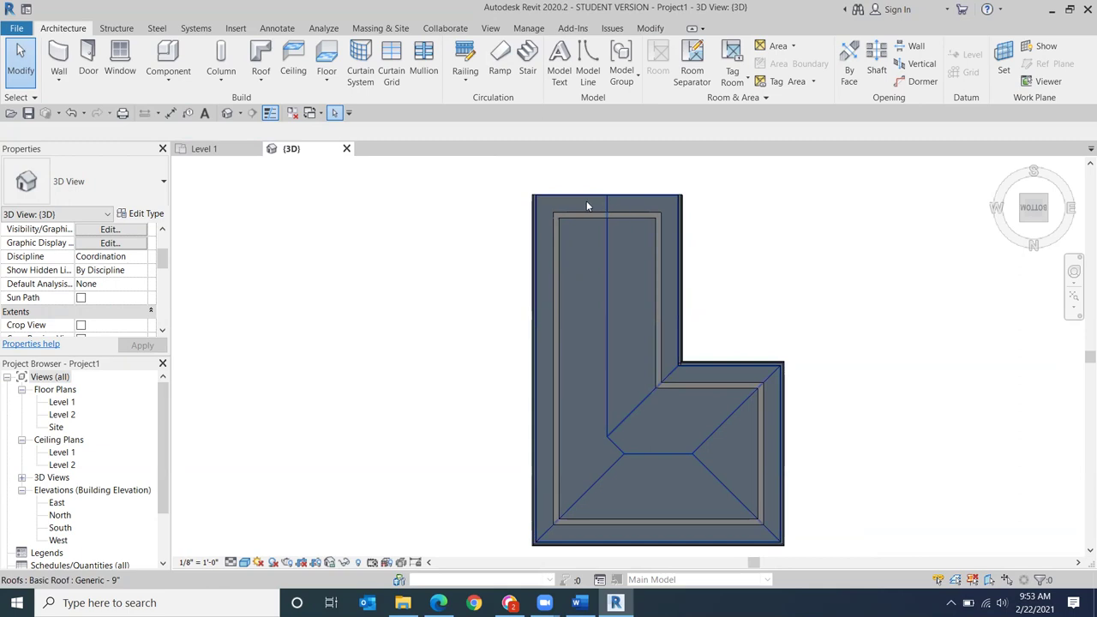
pyautogui.scroll(3, 587, 206)
pyautogui.scroll(-2, 586, 206)
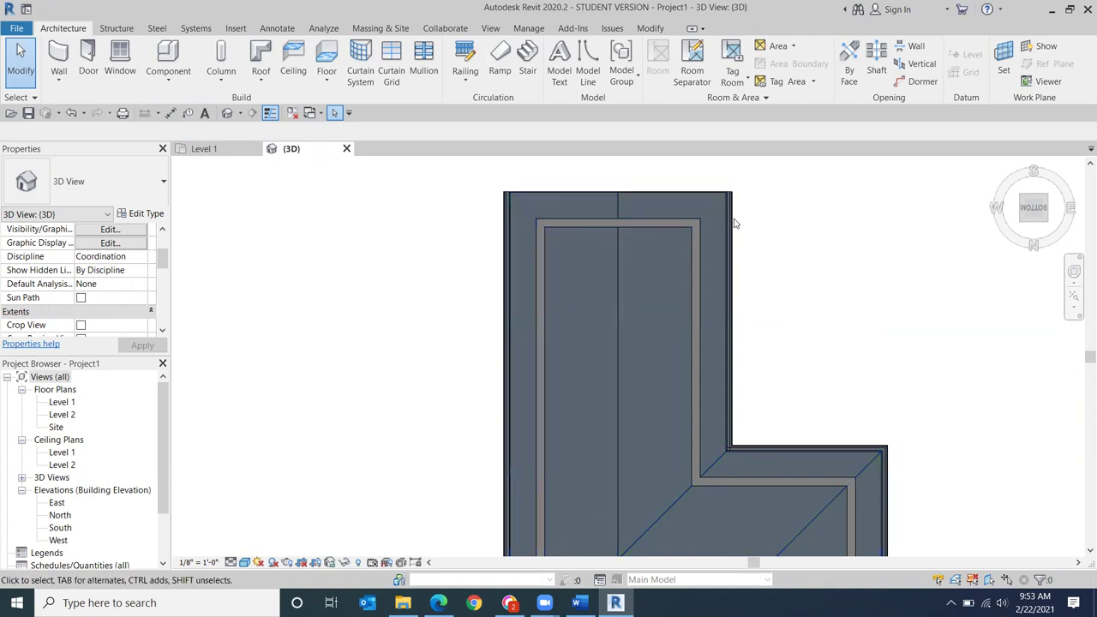
pyautogui.scroll(-2, 629, 291)
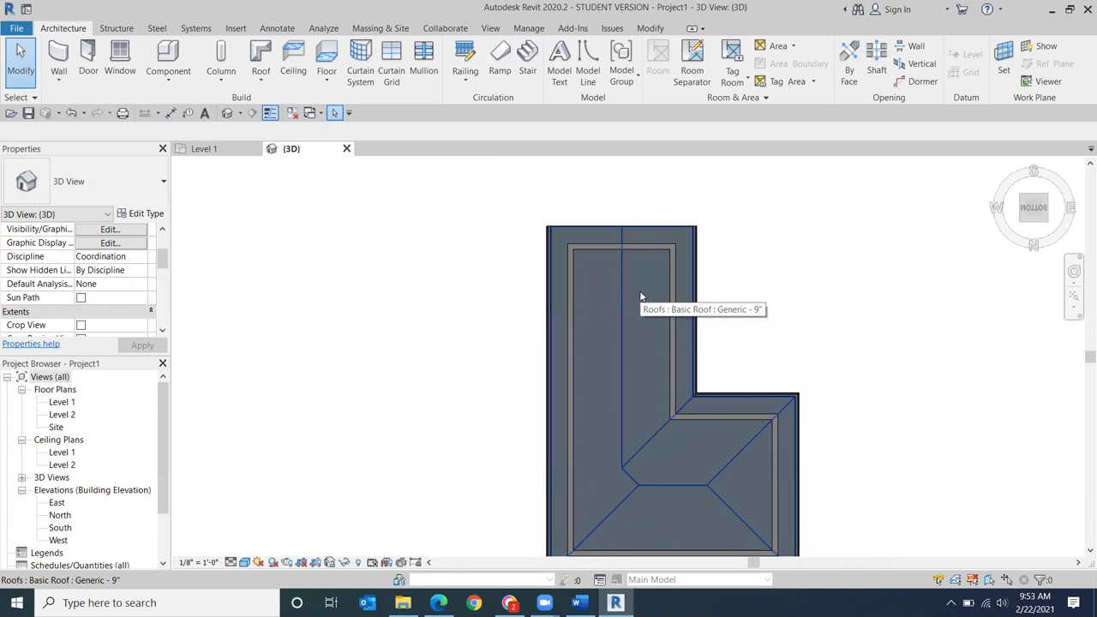
pyautogui.moveTo(619, 287); pyautogui.dragTo(568, 230, button='middle')
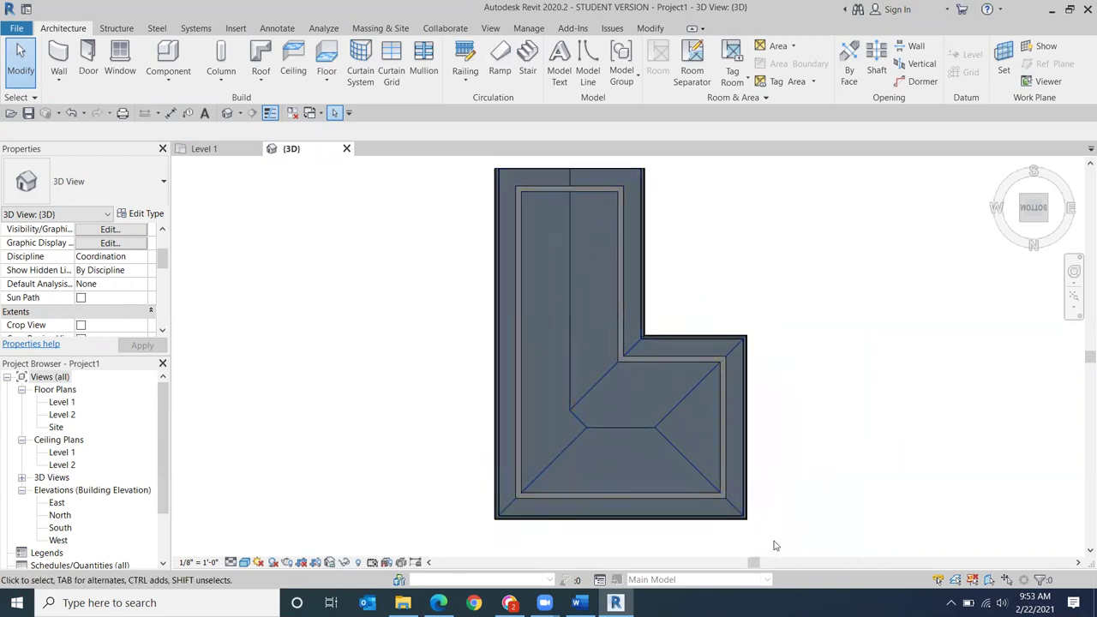
pyautogui.click(1023, 203)
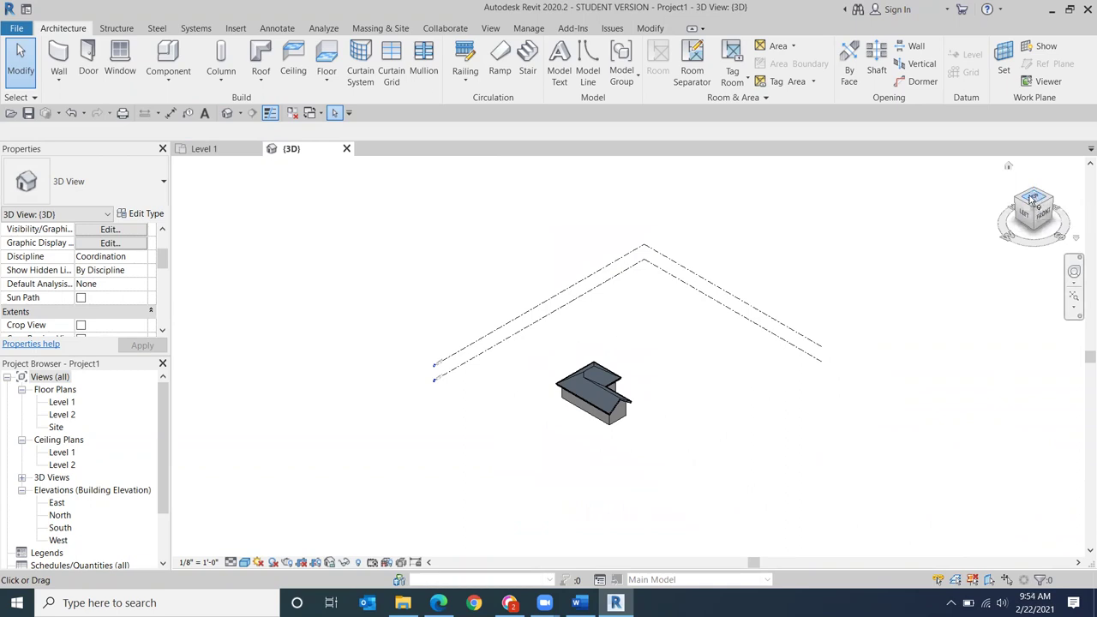
pyautogui.click(1034, 197)
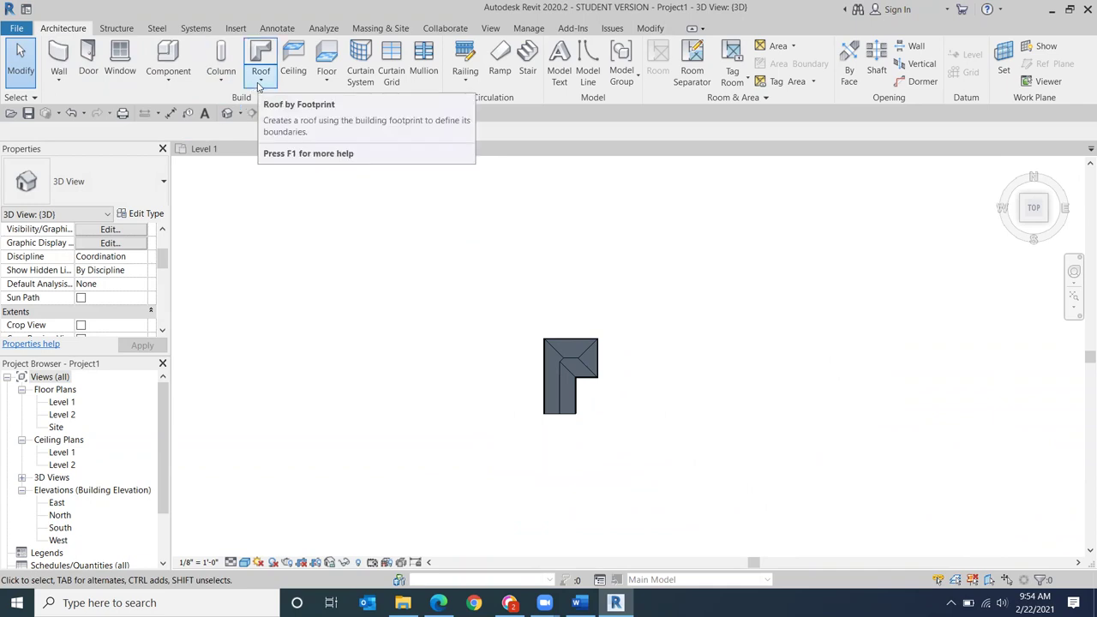
pyautogui.click(261, 79)
pyautogui.click(278, 194)
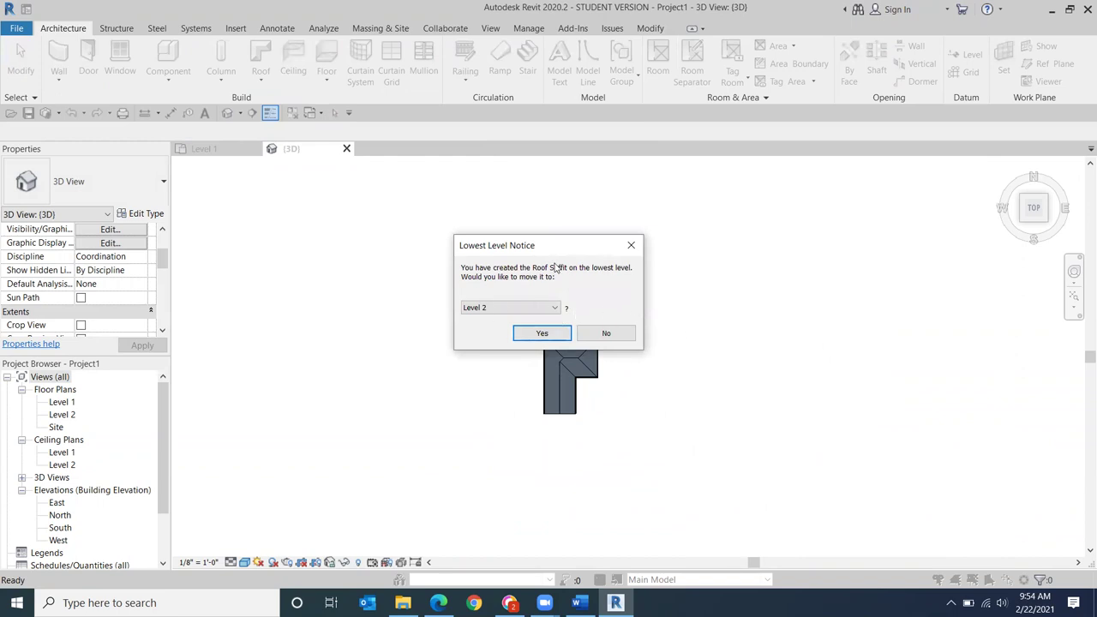
pyautogui.click(542, 334)
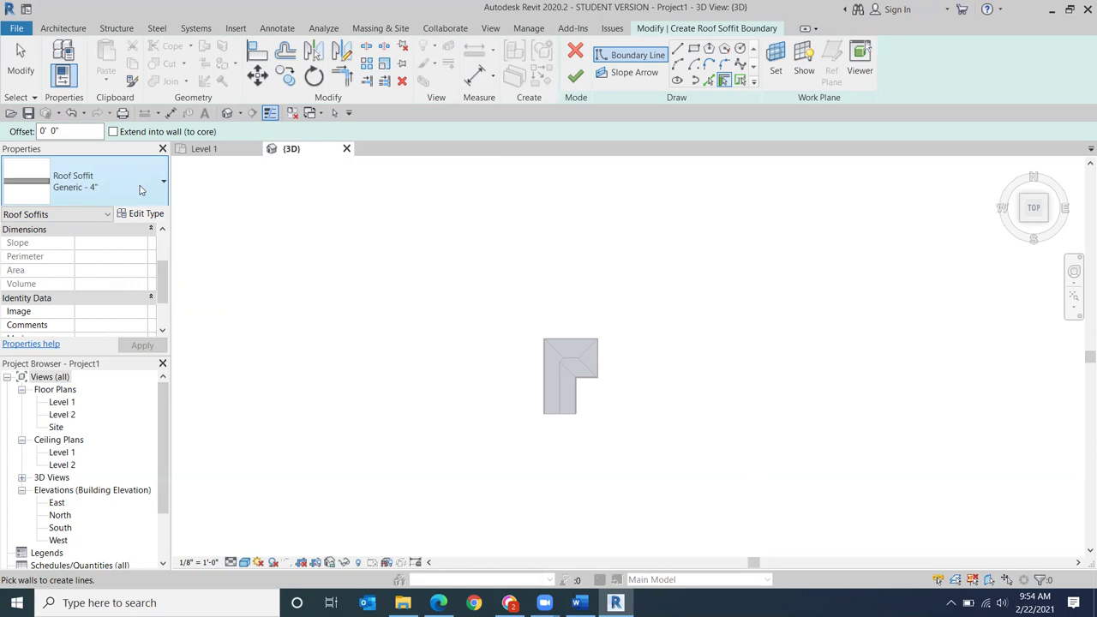
pyautogui.click(151, 190)
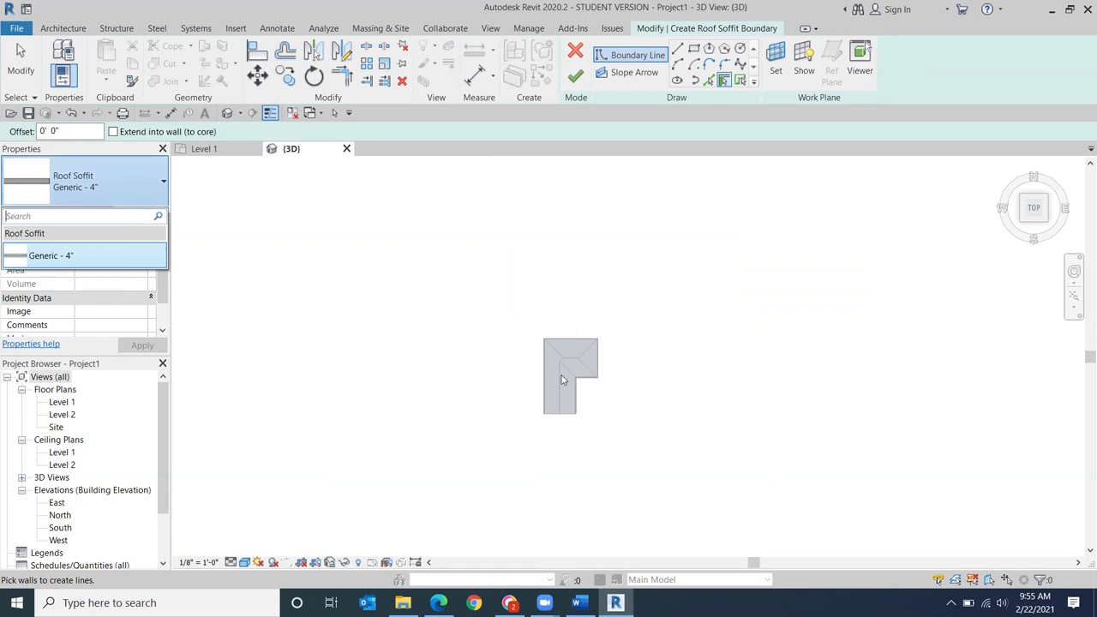
pyautogui.middleClick(472, 298)
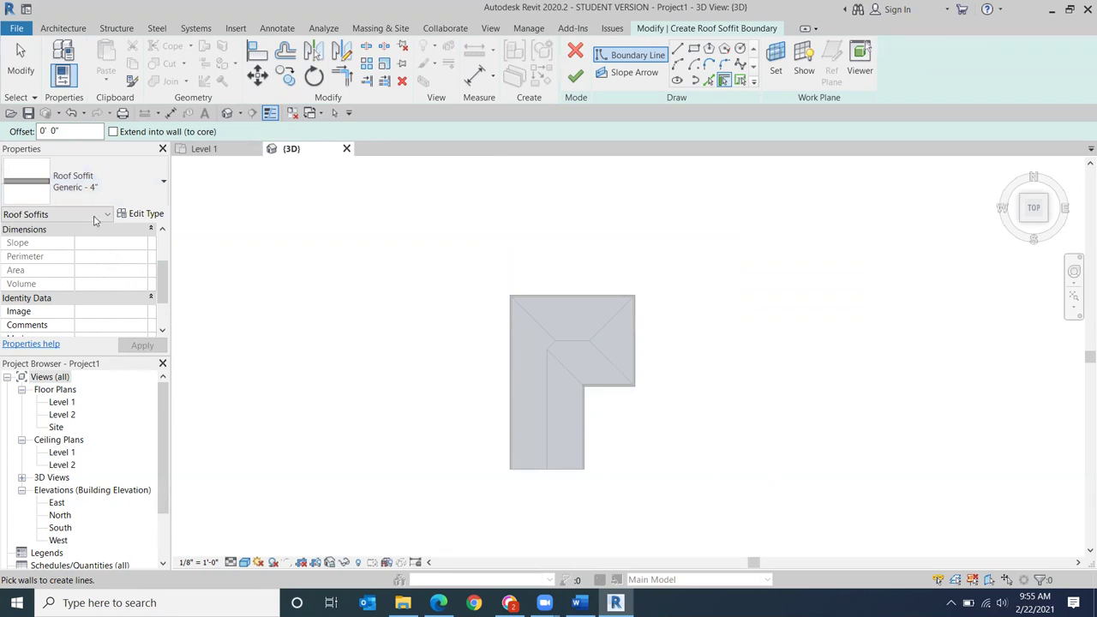
pyautogui.scroll(4, 548, 295)
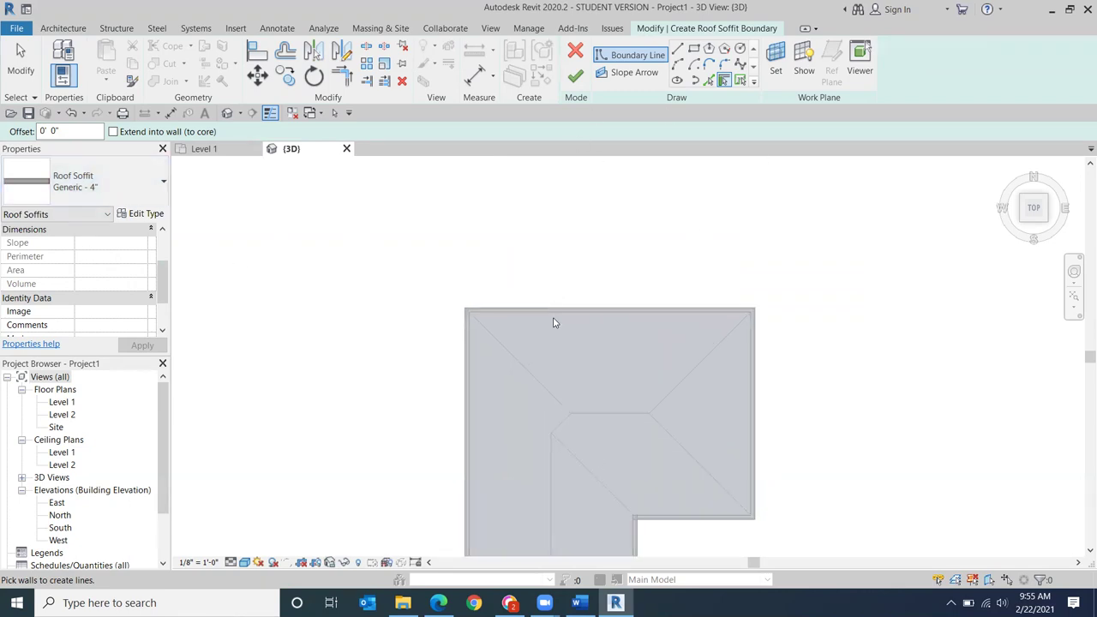
pyautogui.moveTo(558, 286); pyautogui.dragTo(575, 196, button='middle')
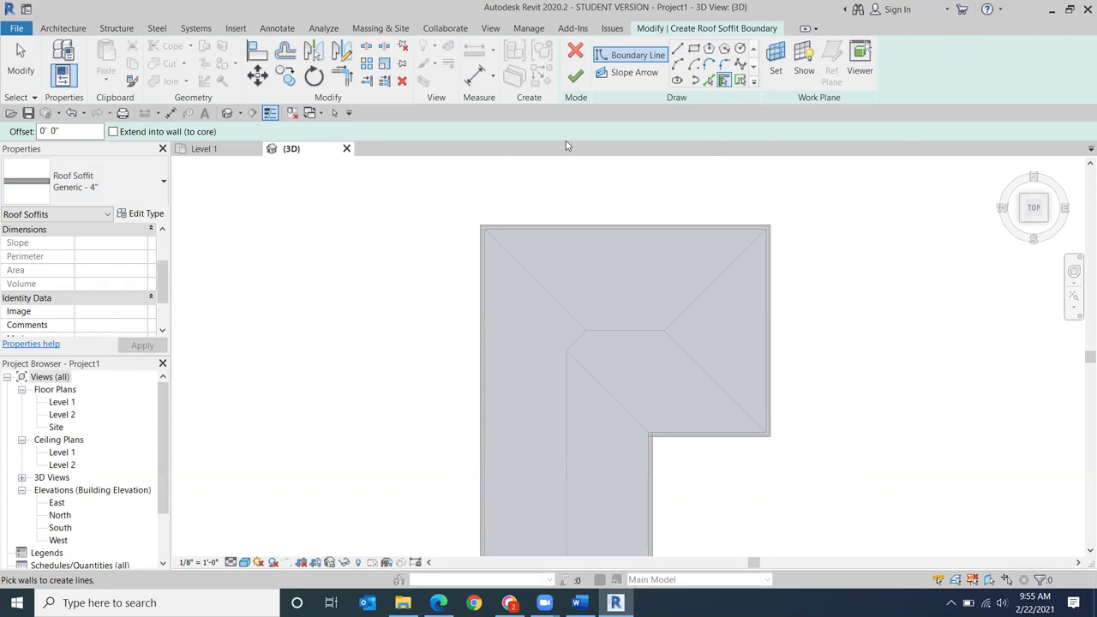
pyautogui.click(628, 56)
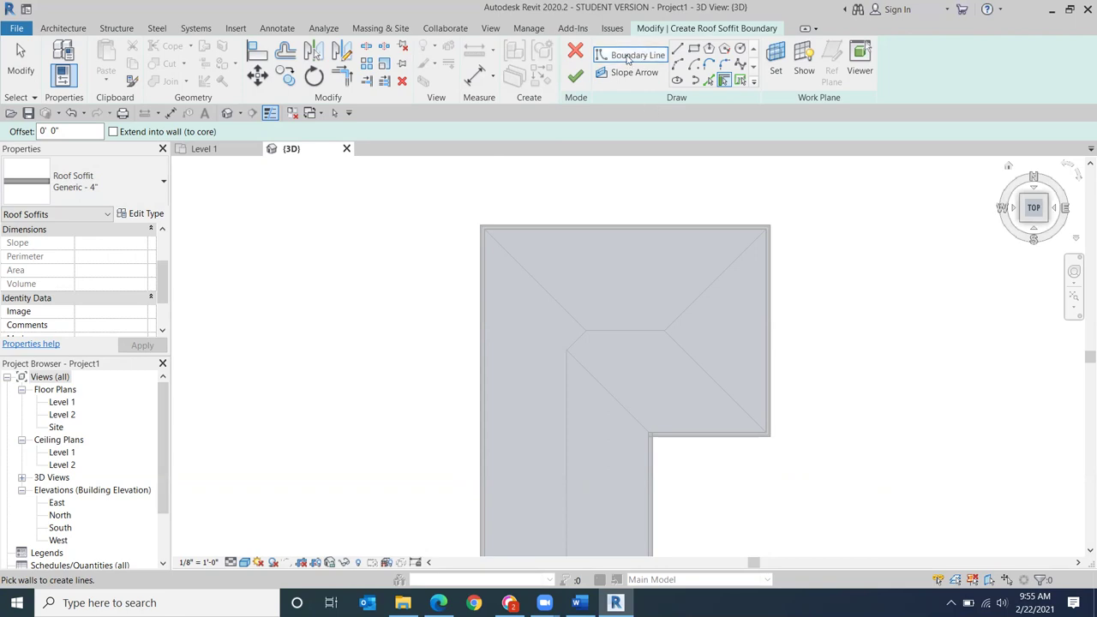
pyautogui.click(633, 59)
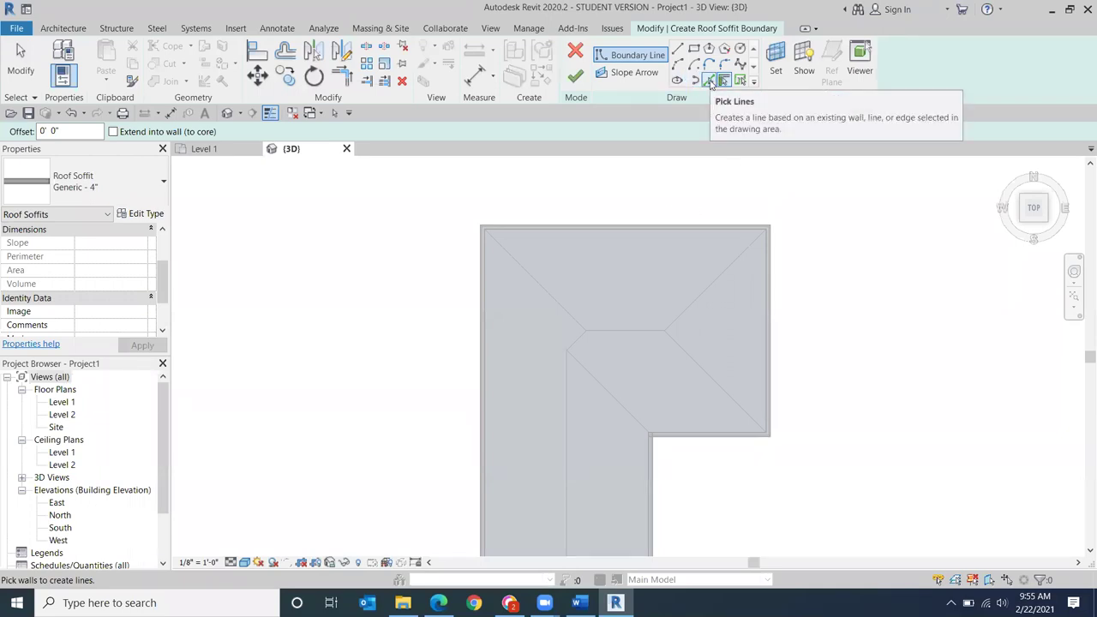
pyautogui.click(711, 83)
pyautogui.scroll(5, 598, 198)
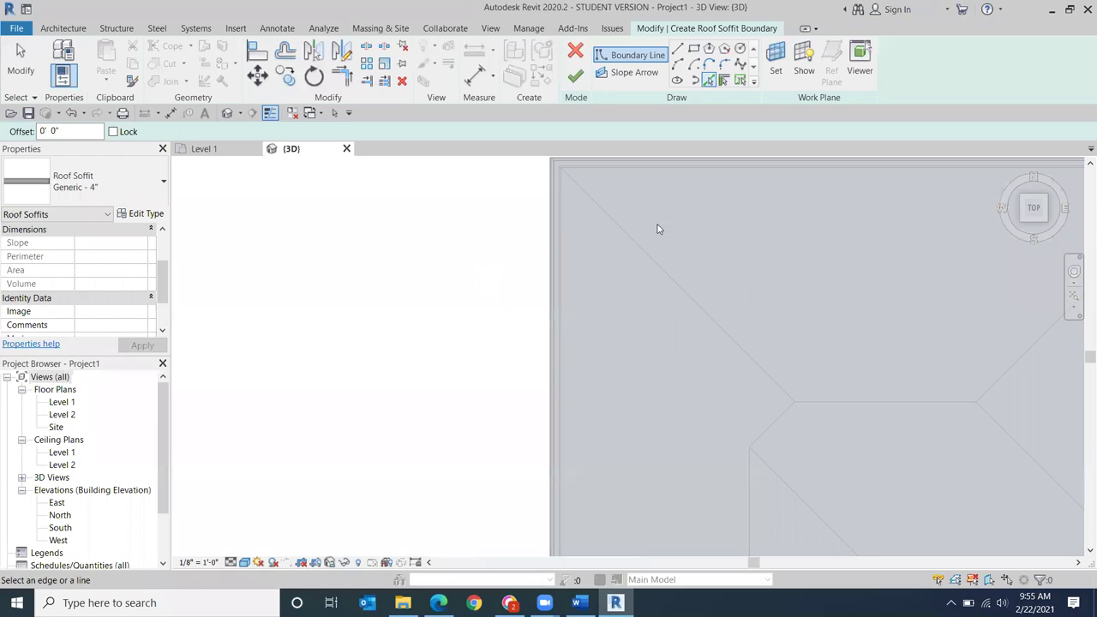
pyautogui.scroll(-3, 423, 378)
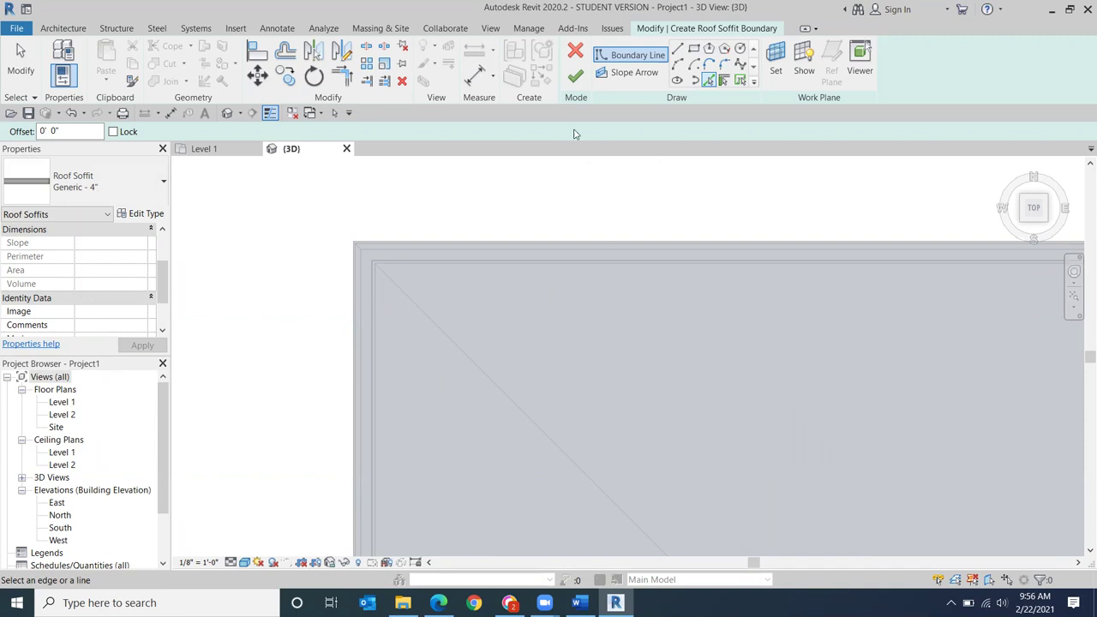
pyautogui.click(573, 53)
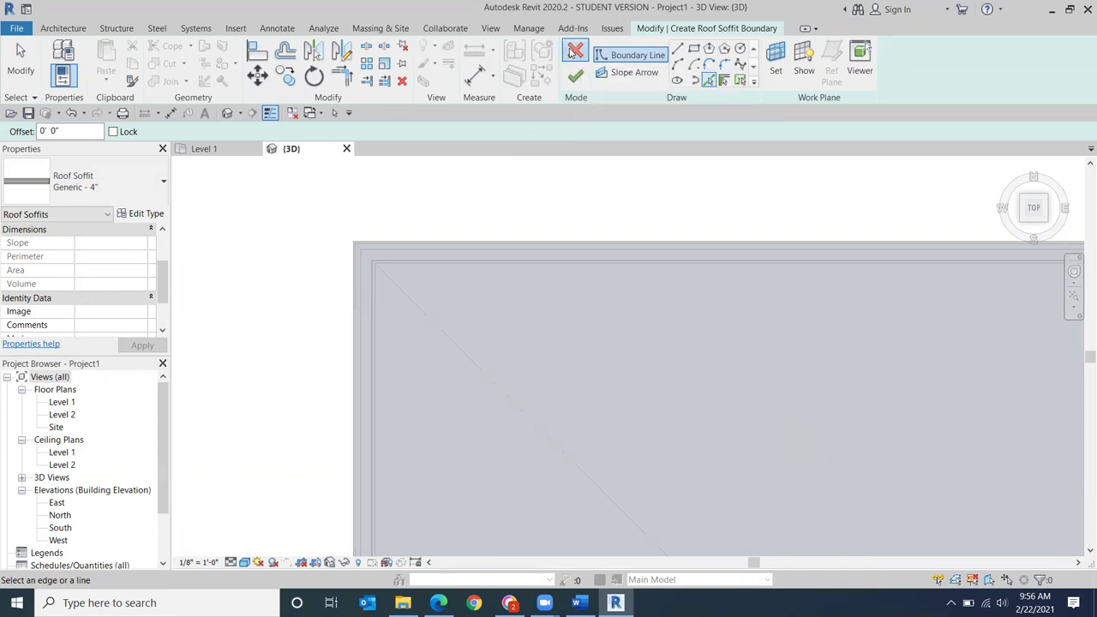
# Step: Temporarily hide the Bevel 5" x 5" gutter around the roof's northwest corner in the 3D view
pyautogui.scroll(3, 539, 356)
pyautogui.scroll(4, 615, 339)
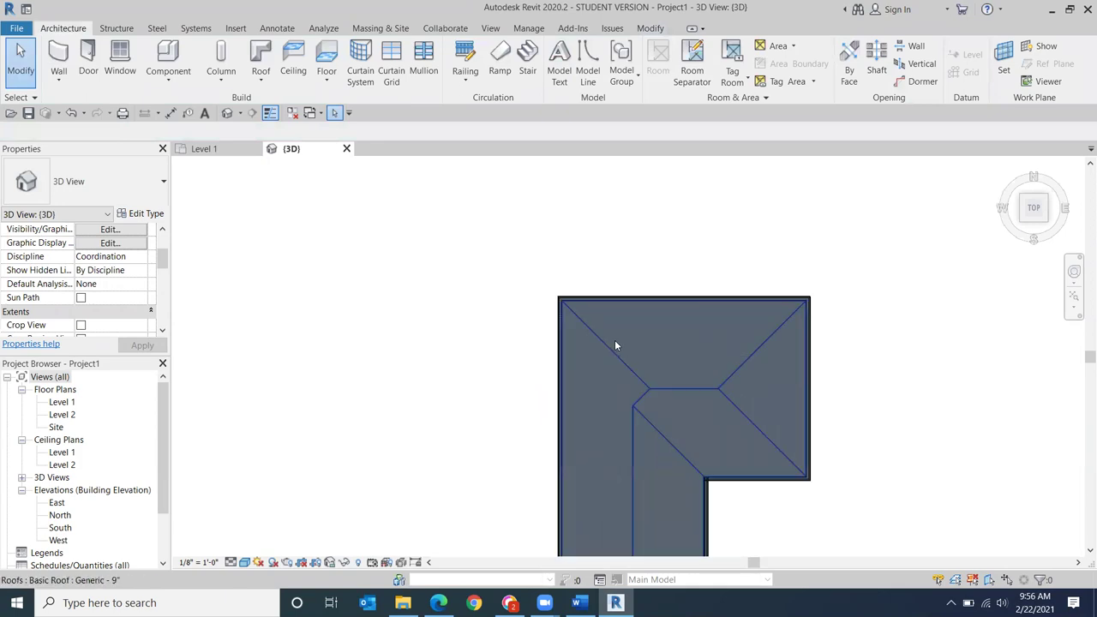
pyautogui.scroll(2, 491, 226)
pyautogui.moveTo(446, 206); pyautogui.dragTo(409, 271, button='middle')
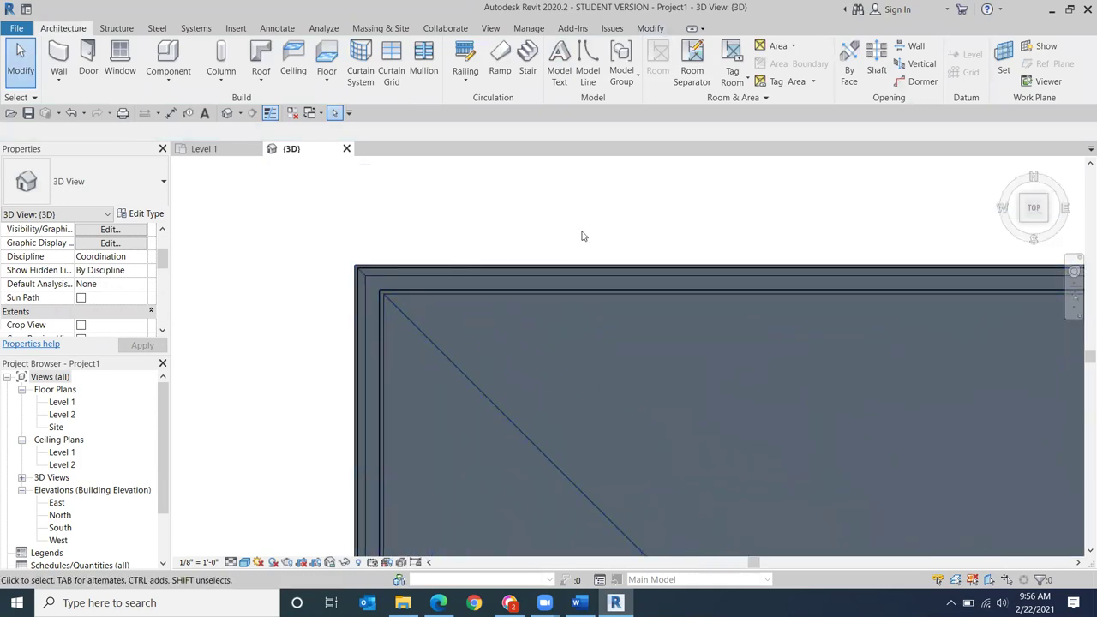
pyautogui.click(414, 271)
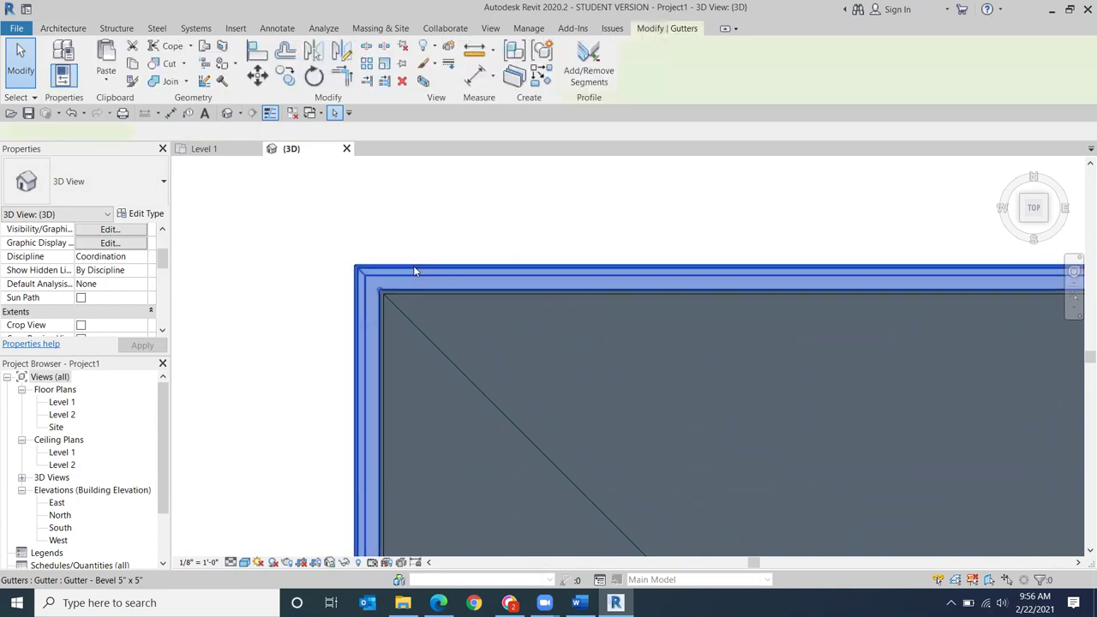
pyautogui.click(344, 564)
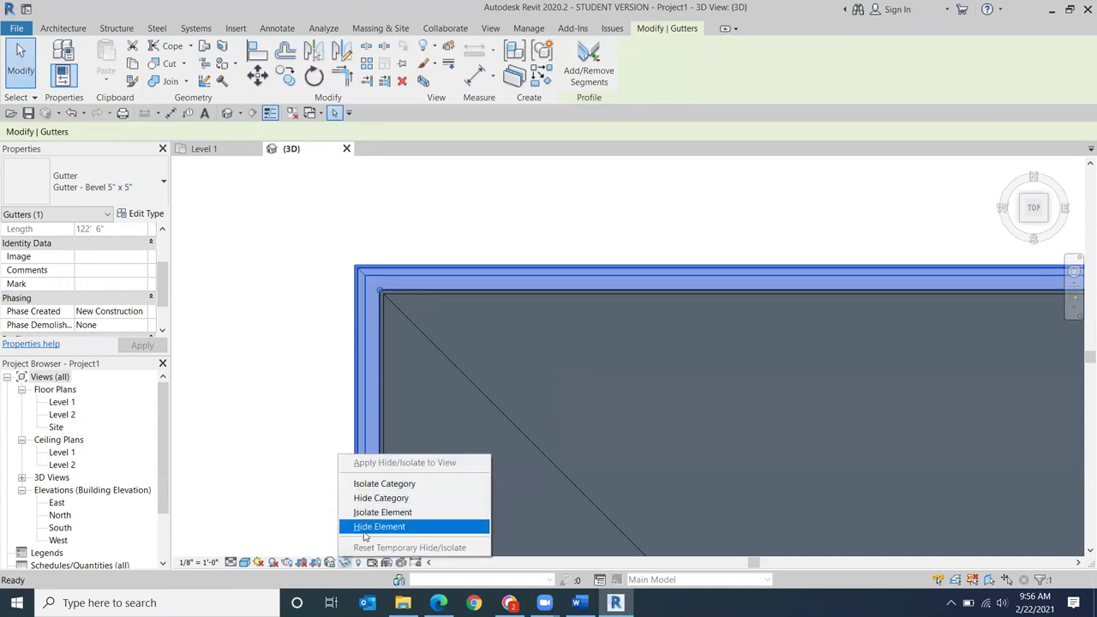
pyautogui.click(364, 526)
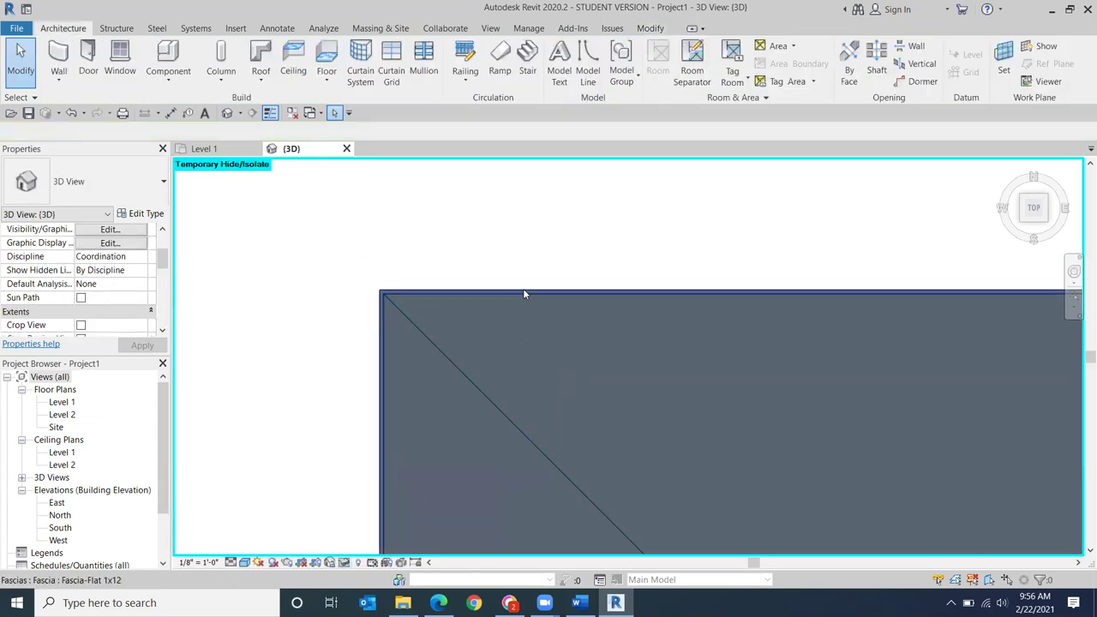
# Step: Temporarily hide the Fascia-Flat 1x12 along the roof edge in the 3D view
pyautogui.click(525, 294)
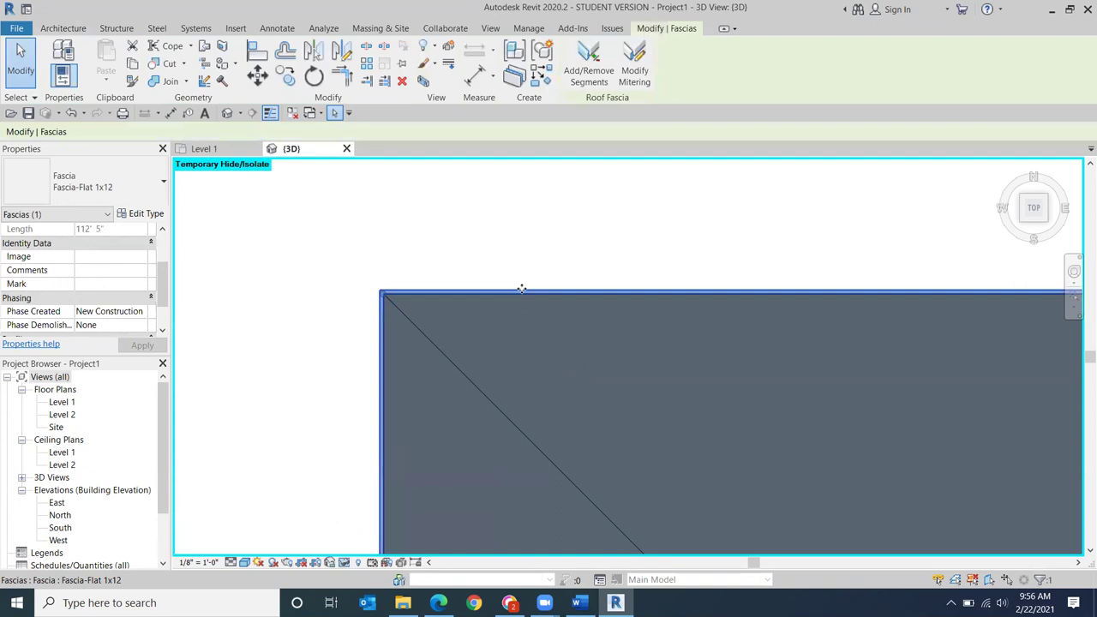
pyautogui.click(345, 563)
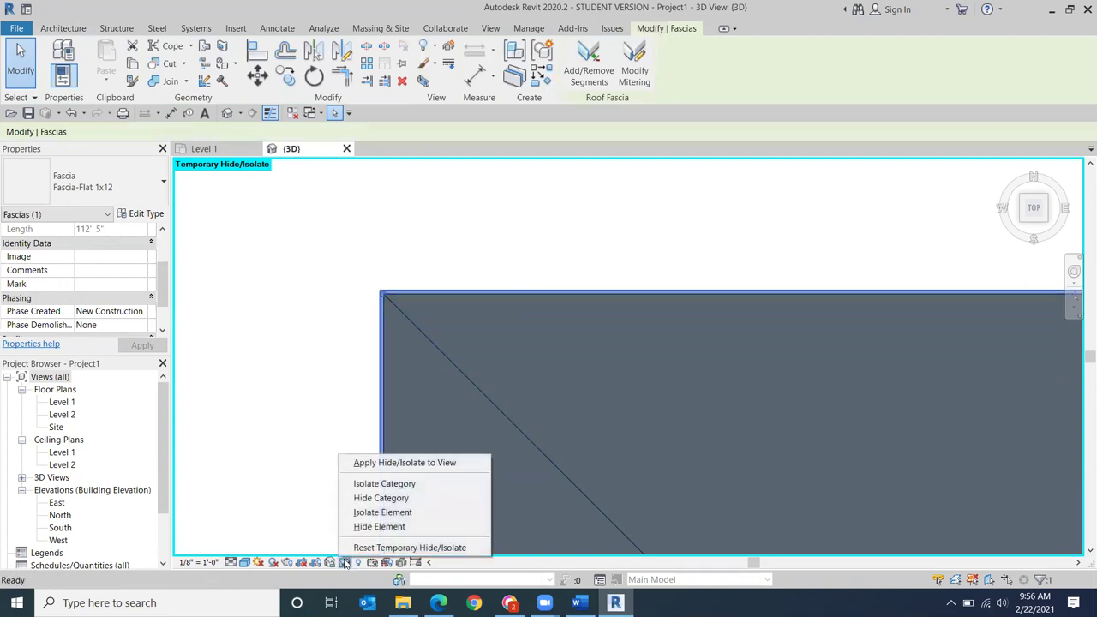
pyautogui.click(380, 528)
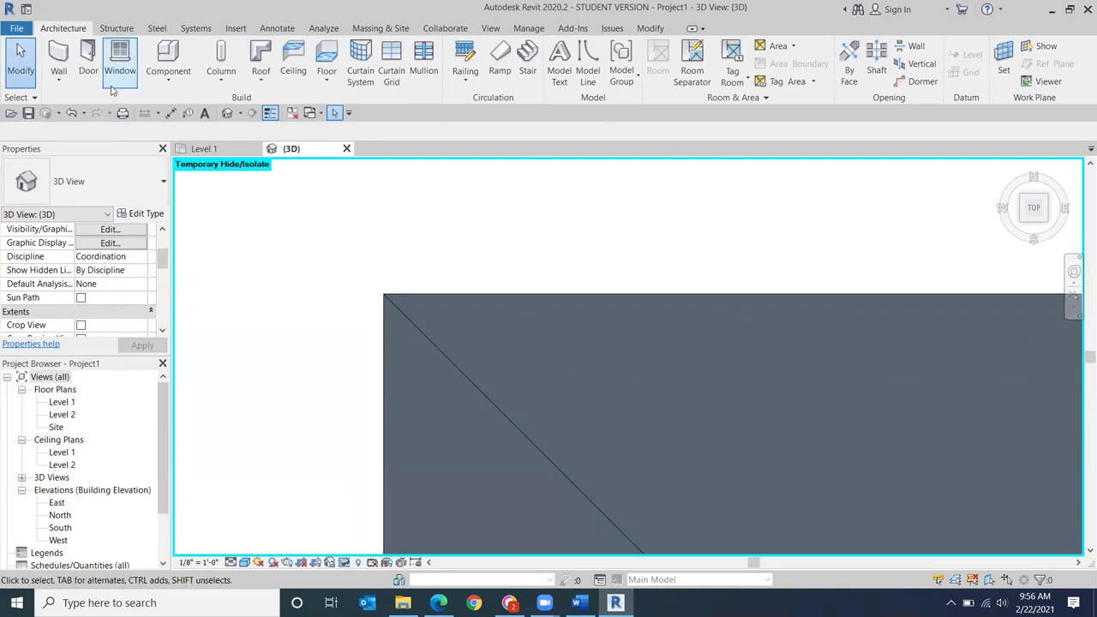
# Step: Start a Generic - 4" roof soffit on Level 2 and pick the roof's north and west edges as boundary lines
pyautogui.click(262, 80)
pyautogui.click(287, 193)
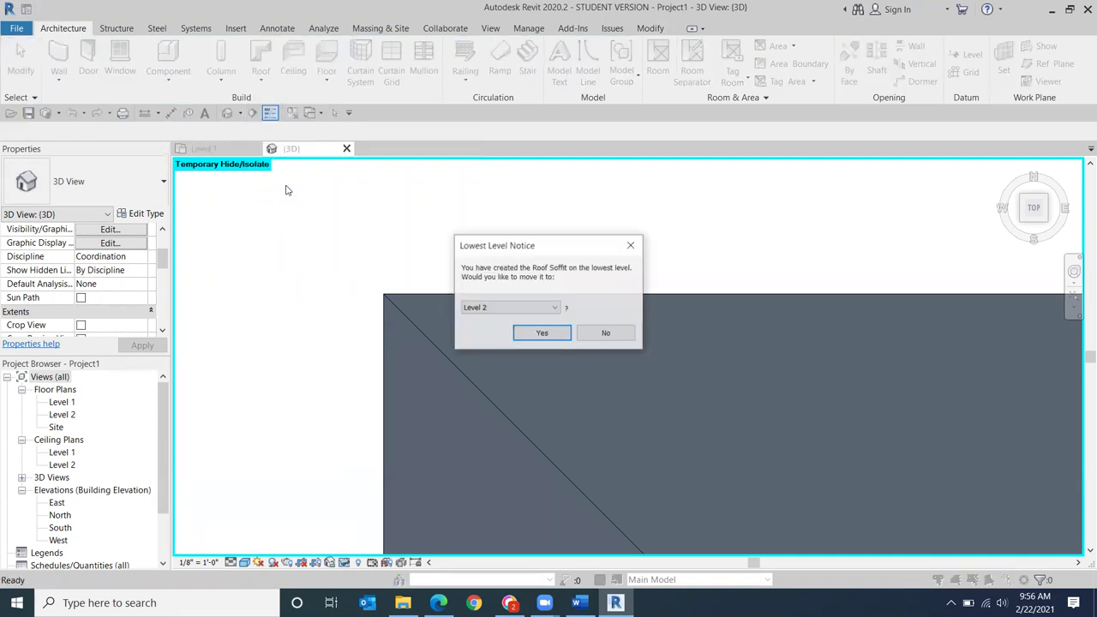
pyautogui.click(543, 334)
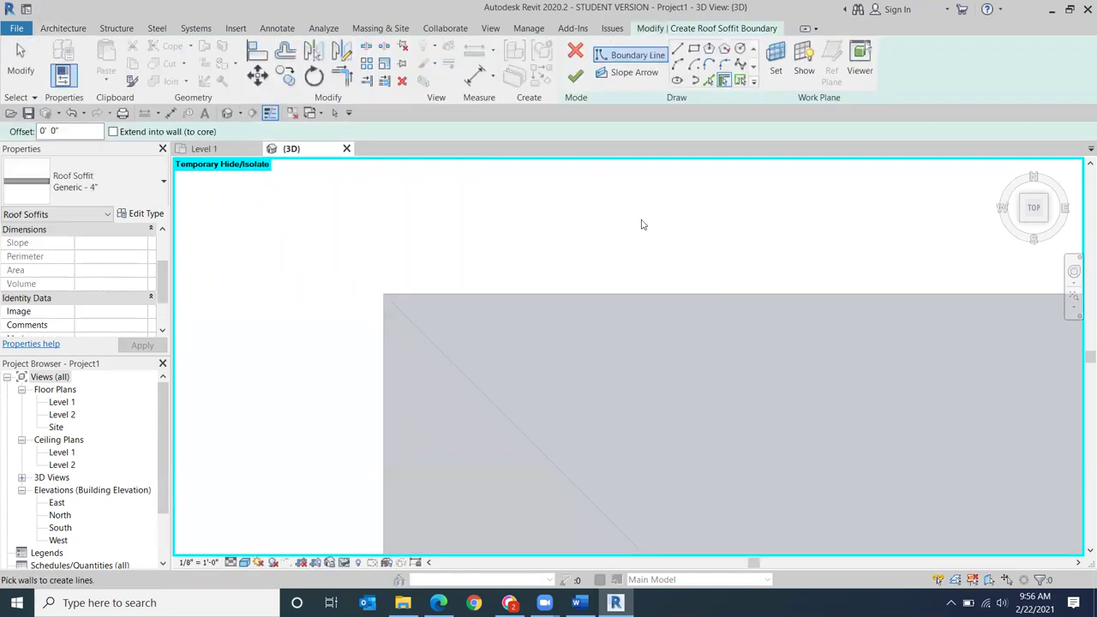
pyautogui.click(709, 80)
pyautogui.click(486, 246)
pyautogui.click(297, 403)
pyautogui.moveTo(483, 349)
pyautogui.mouseDown(button='middle')
pyautogui.moveTo(502, 269)
pyautogui.moveTo(497, 392)
pyautogui.moveTo(454, 255)
pyautogui.mouseUp(button='middle')
pyautogui.scroll(-2, 454, 254)
pyautogui.scroll(-2, 465, 384)
pyautogui.moveTo(466, 383); pyautogui.dragTo(404, 385, button='middle')
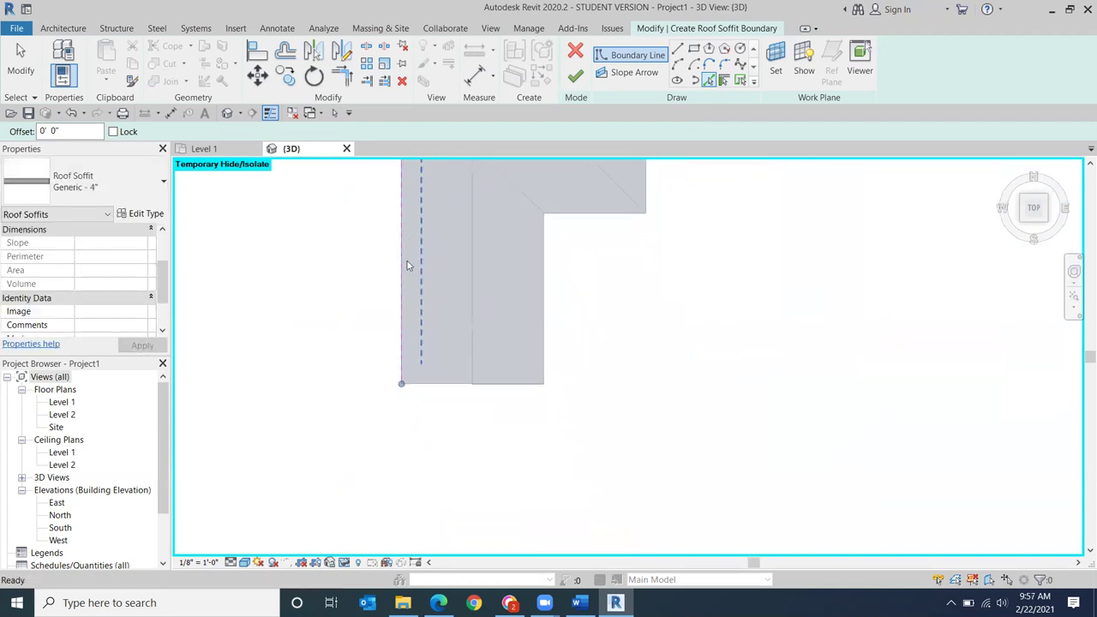
# Step: Pick the roof's south edge, the two inside-corner edges and the east edge to close the soffit boundary, and finish the sketch
pyautogui.click(427, 384)
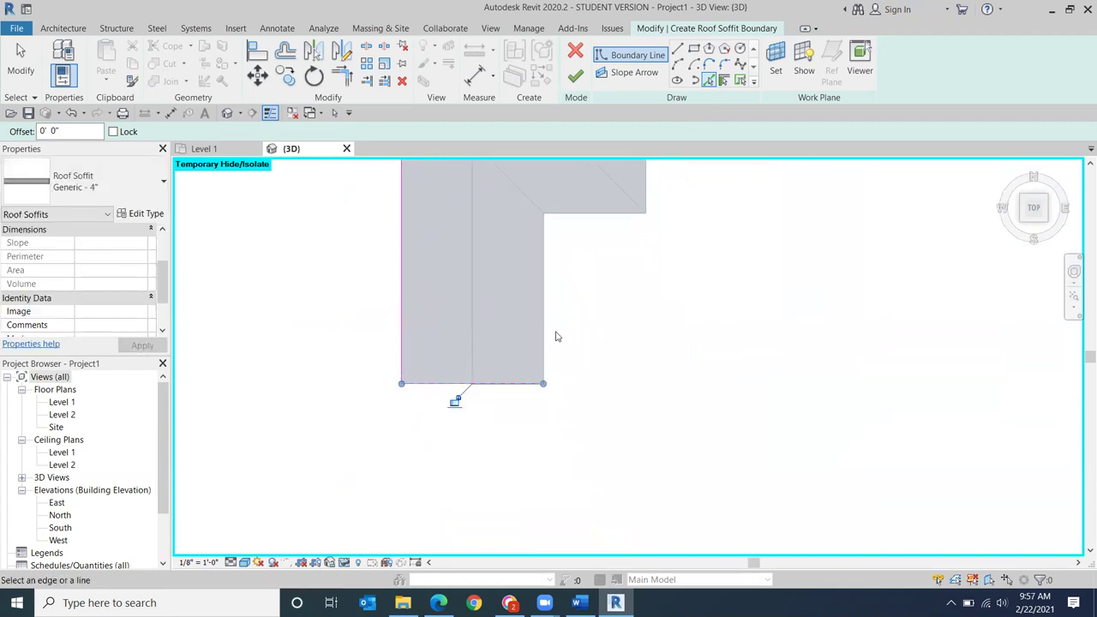
pyautogui.click(543, 338)
pyautogui.click(609, 214)
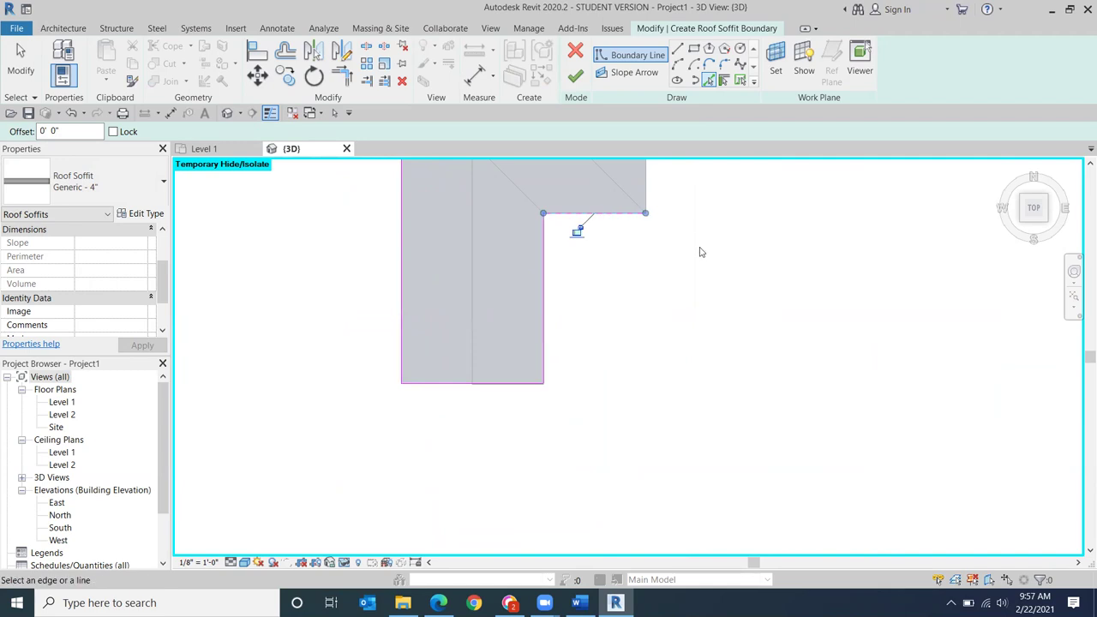
pyautogui.moveTo(699, 252); pyautogui.dragTo(600, 348, button='middle')
pyautogui.click(539, 280)
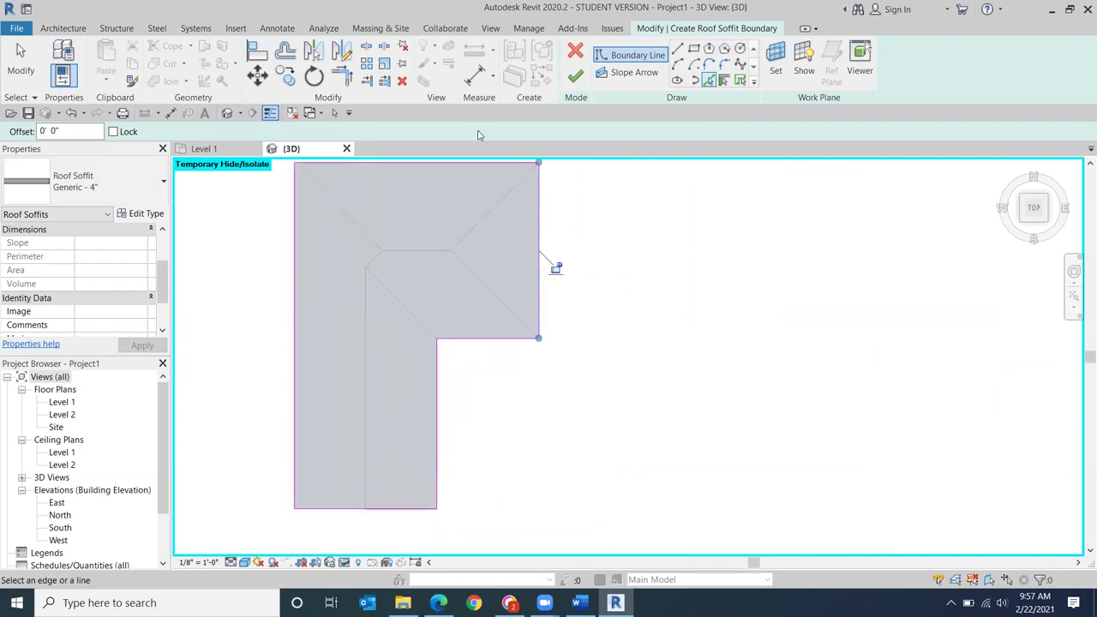
pyautogui.click(575, 78)
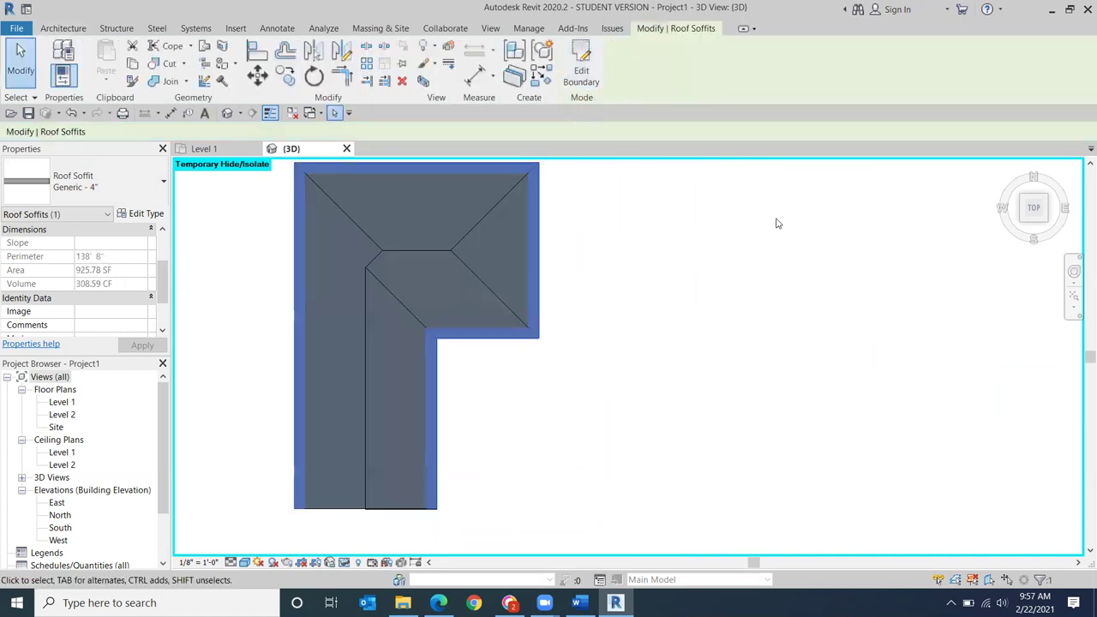
# Step: Examine the new soffit's height and coverage relative to the roof overhang from the front and from below
pyautogui.click(1044, 223)
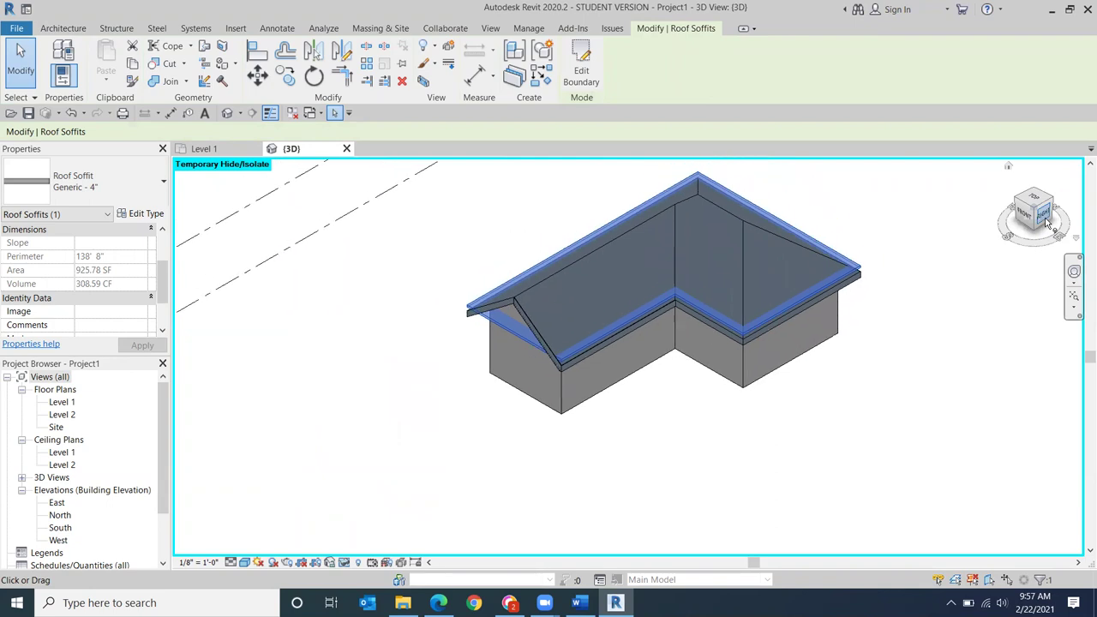
pyautogui.click(1026, 217)
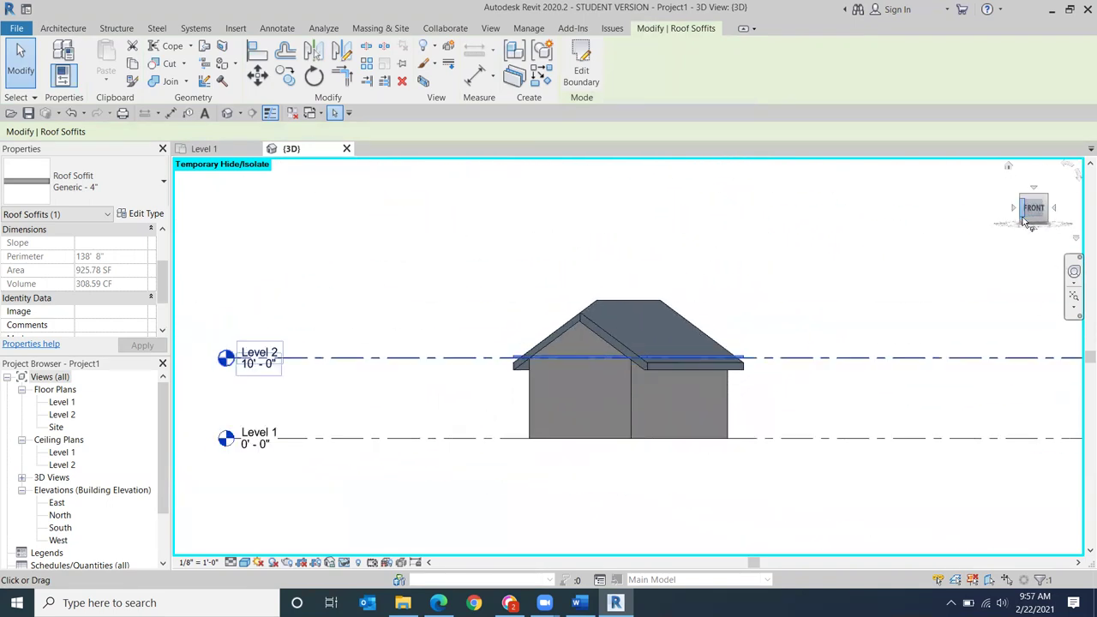
pyautogui.moveTo(1027, 208)
pyautogui.mouseDown()
pyautogui.moveTo(986, 283)
pyautogui.moveTo(980, 478)
pyautogui.moveTo(987, 436)
pyautogui.moveTo(962, 544)
pyautogui.moveTo(924, 460)
pyautogui.moveTo(938, 433)
pyautogui.moveTo(957, 431)
pyautogui.mouseUp()
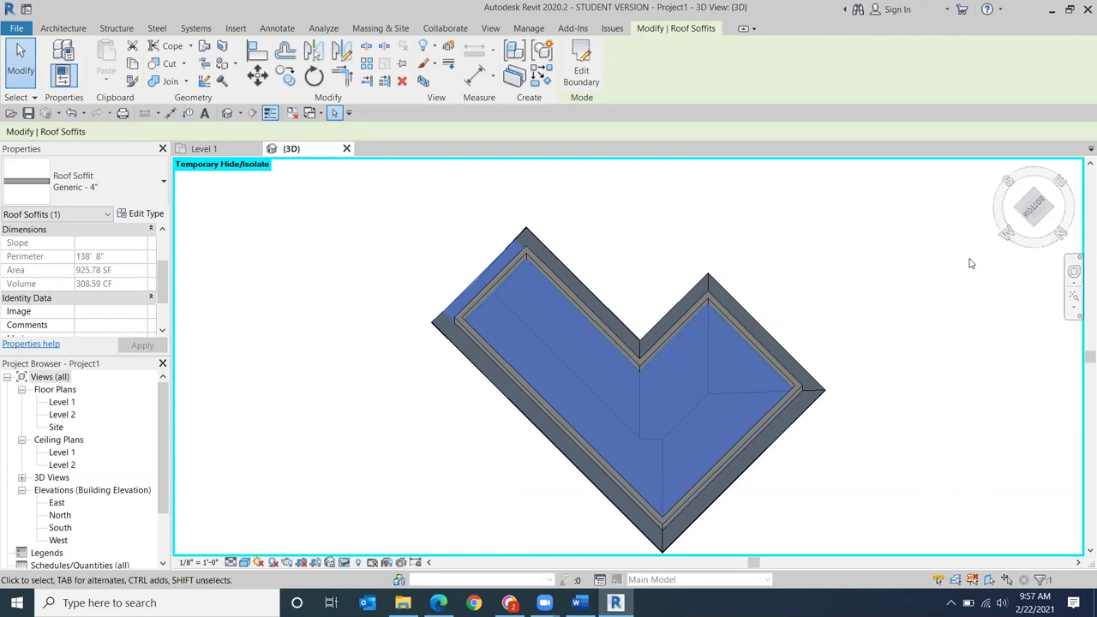
pyautogui.click(1034, 205)
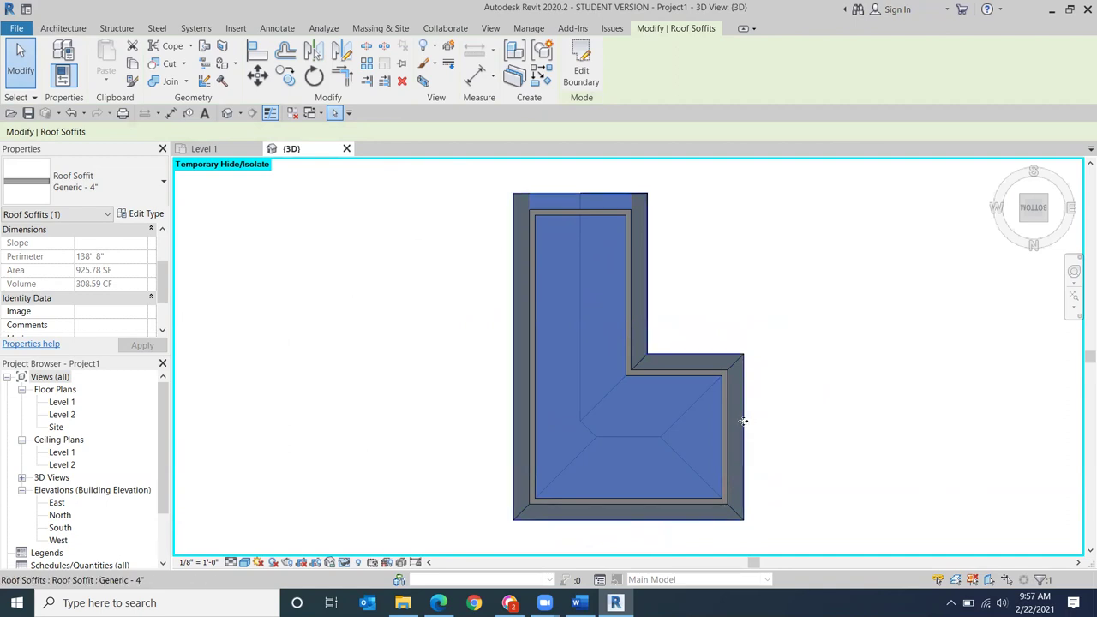
pyautogui.scroll(5, 724, 401)
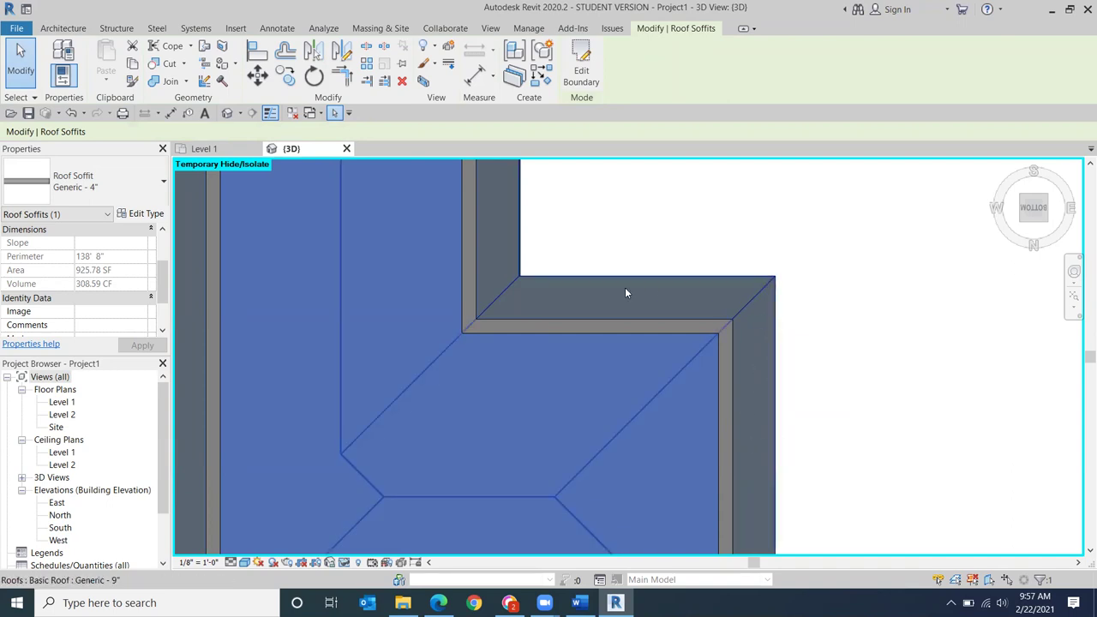
pyautogui.moveTo(1039, 203); pyautogui.dragTo(1035, 253)
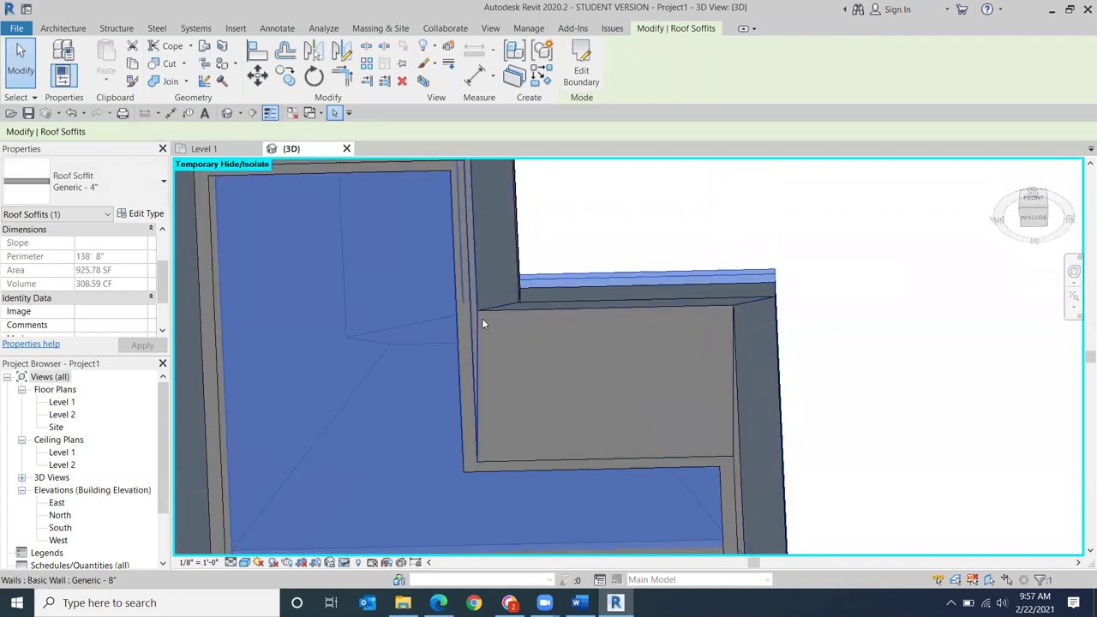
pyautogui.click(1032, 222)
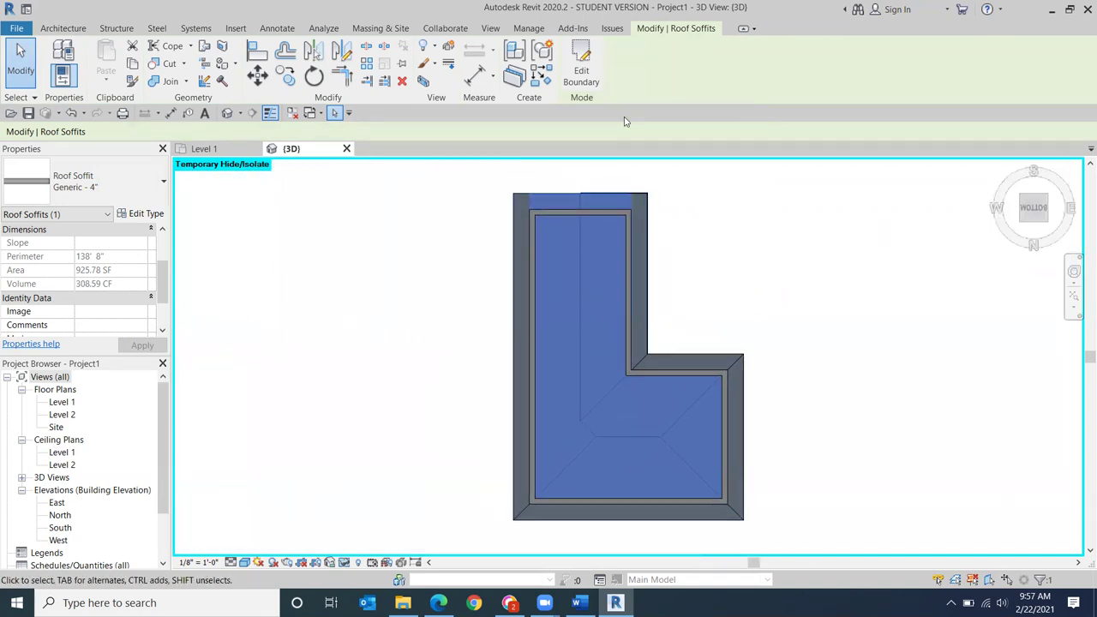
# Step: Edit the Generic - 4" soffit's boundary and pick the outer wall faces around the inside corner and along the east side as inner boundary lines
pyautogui.click(578, 58)
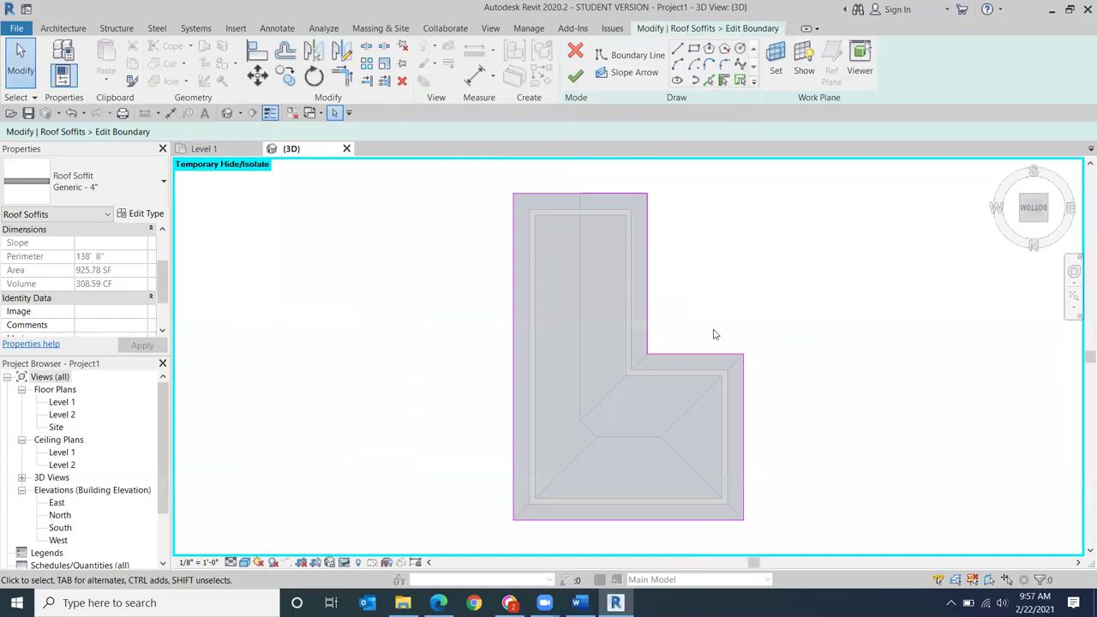
pyautogui.scroll(1, 663, 181)
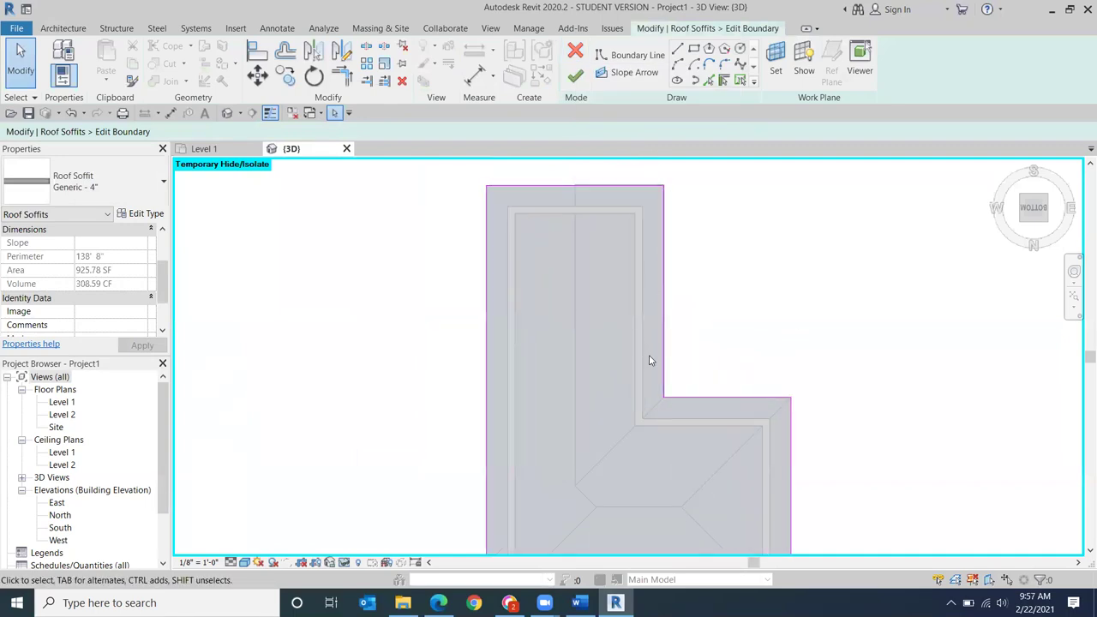
pyautogui.click(623, 56)
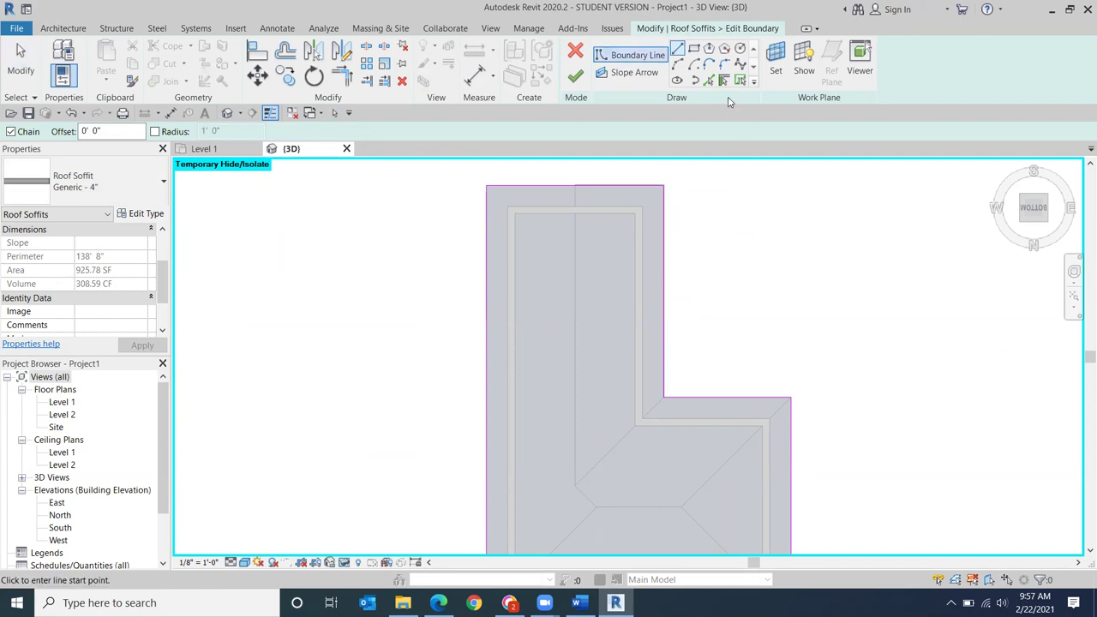
pyautogui.click(709, 82)
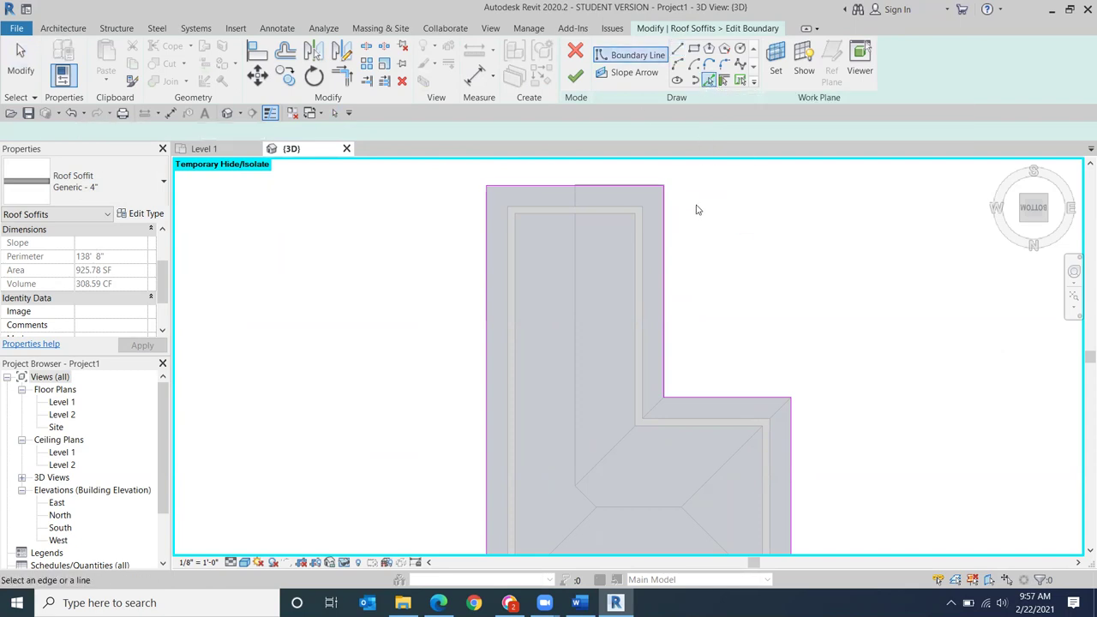
pyautogui.click(646, 238)
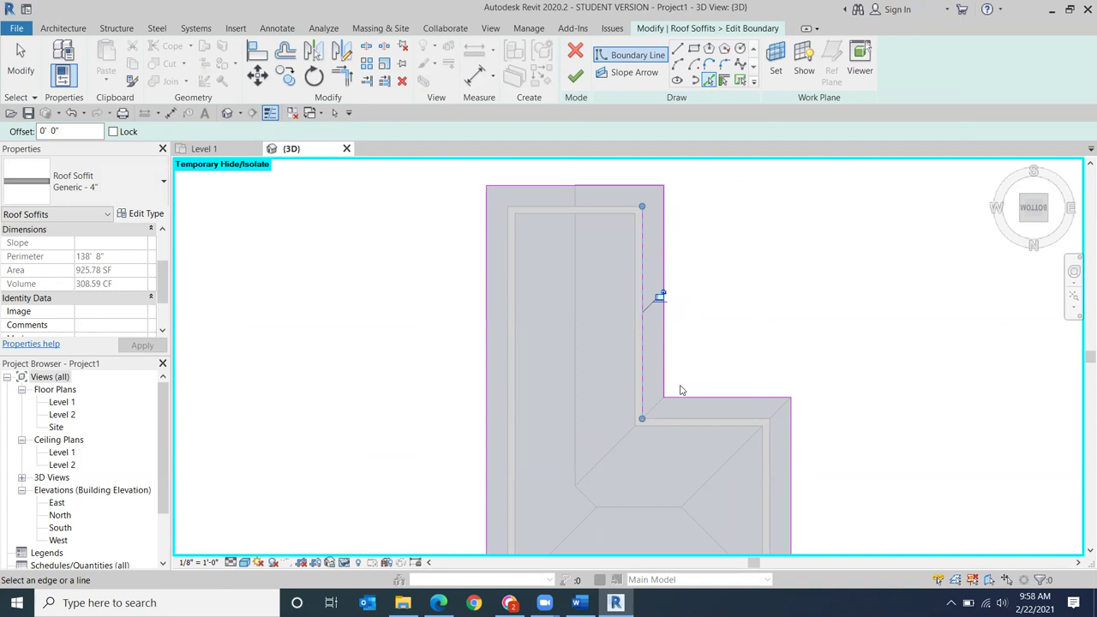
pyautogui.click(769, 444)
pyautogui.moveTo(691, 507); pyautogui.dragTo(679, 310, button='middle')
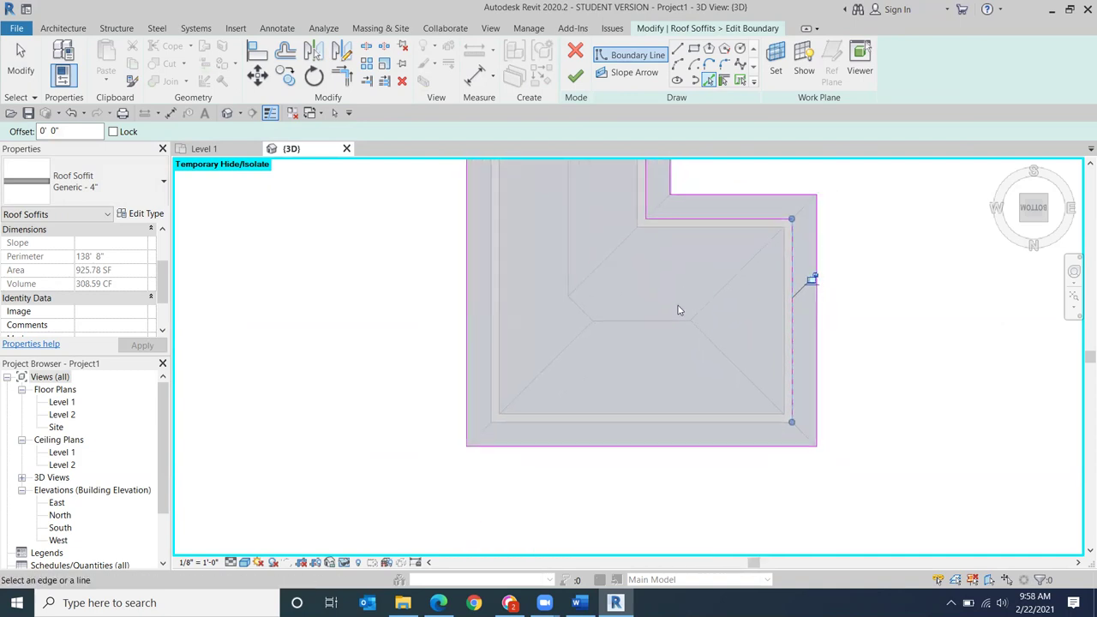
# Step: Pick the outer faces of the north, west and south walls to close the inner soffit loop, and finish the boundary sketch
pyautogui.click(673, 436)
pyautogui.click(491, 397)
pyautogui.moveTo(512, 163); pyautogui.dragTo(415, 463, button='middle')
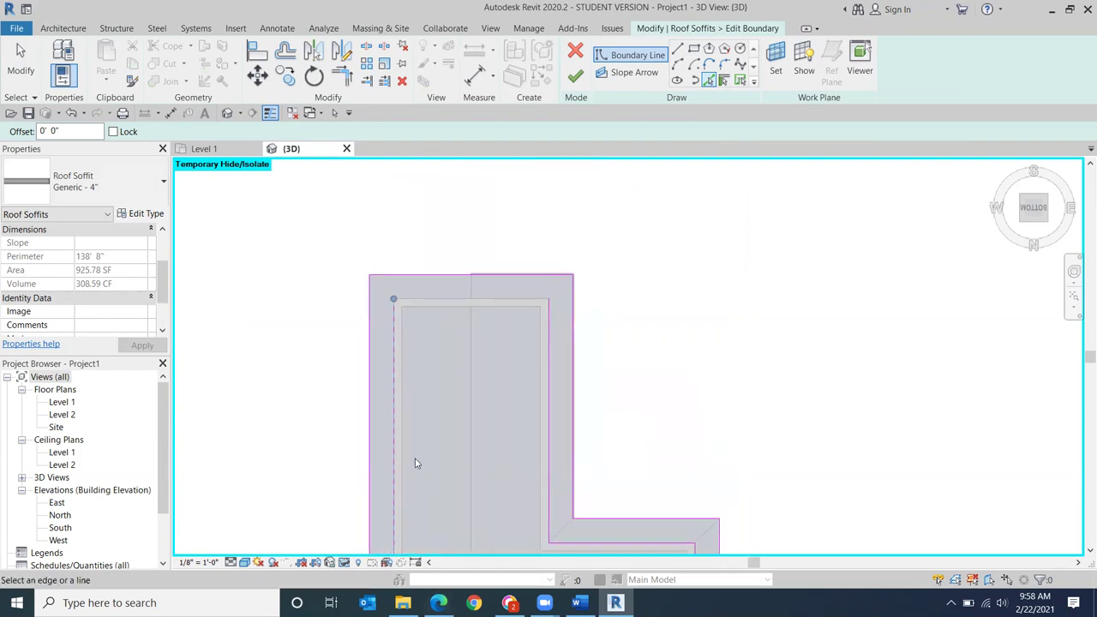
pyautogui.scroll(1, 472, 405)
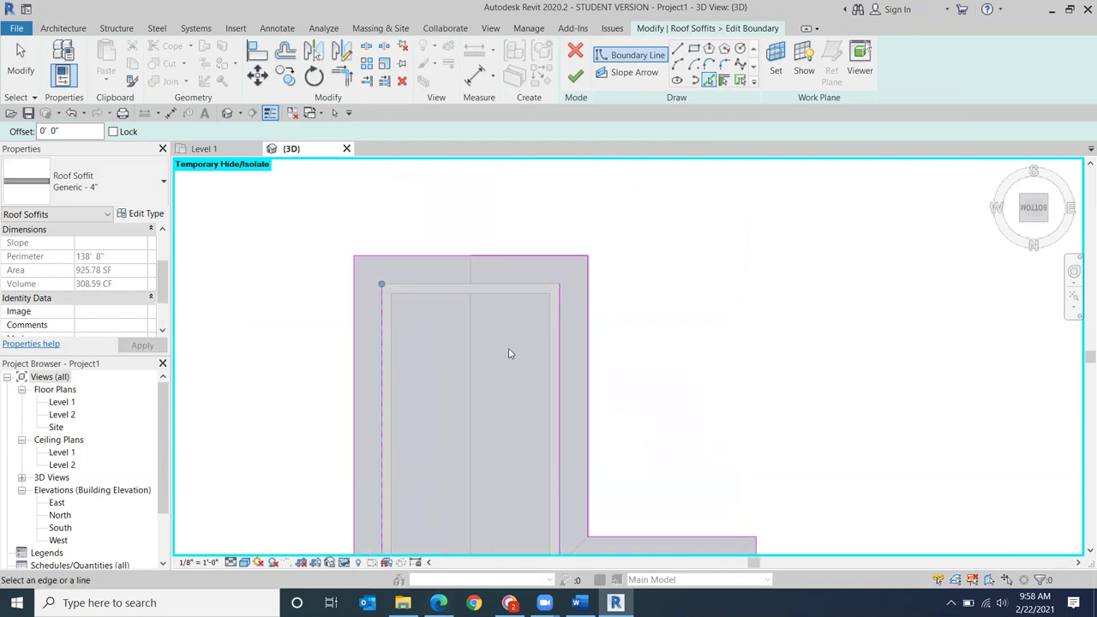
pyautogui.click(443, 289)
pyautogui.scroll(-1, 829, 306)
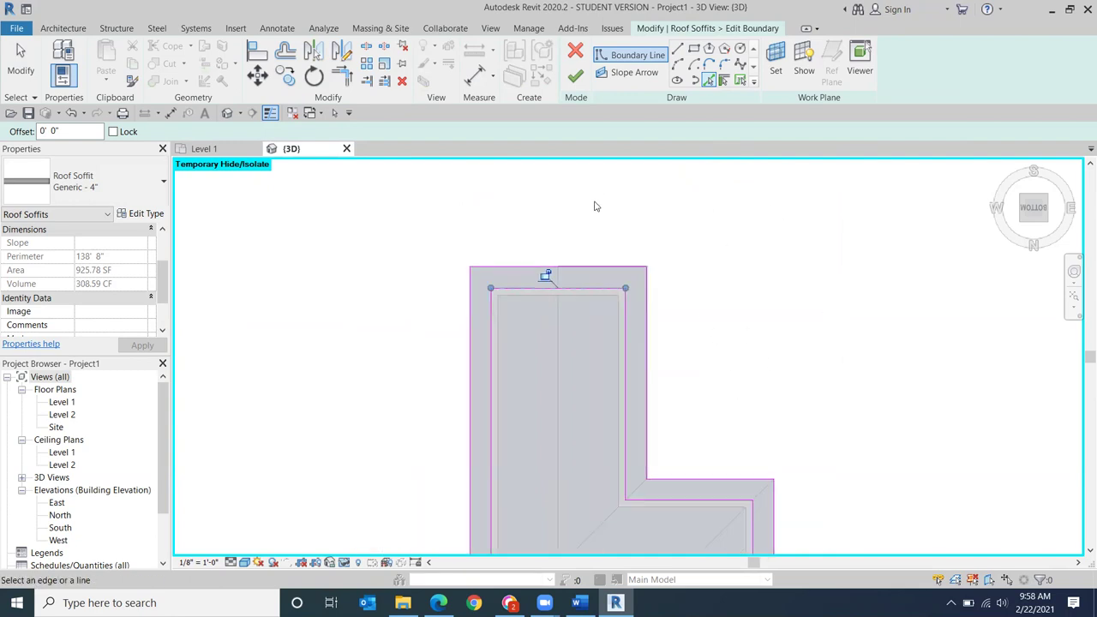
pyautogui.click(575, 76)
pyautogui.press('Escape')
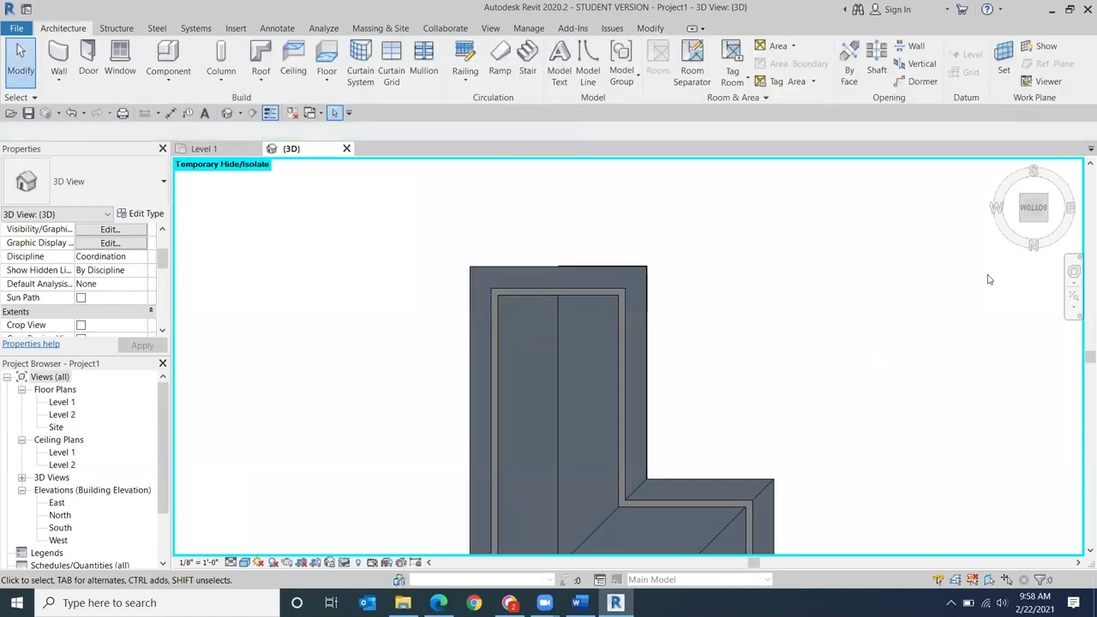
# Step: Set the roof soffit's Height Offset From Level to -1' 0"
pyautogui.moveTo(1027, 208)
pyautogui.mouseDown()
pyautogui.moveTo(985, 217)
pyautogui.moveTo(866, 346)
pyautogui.moveTo(789, 377)
pyautogui.moveTo(612, 386)
pyautogui.moveTo(546, 311)
pyautogui.moveTo(549, 296)
pyautogui.mouseUp()
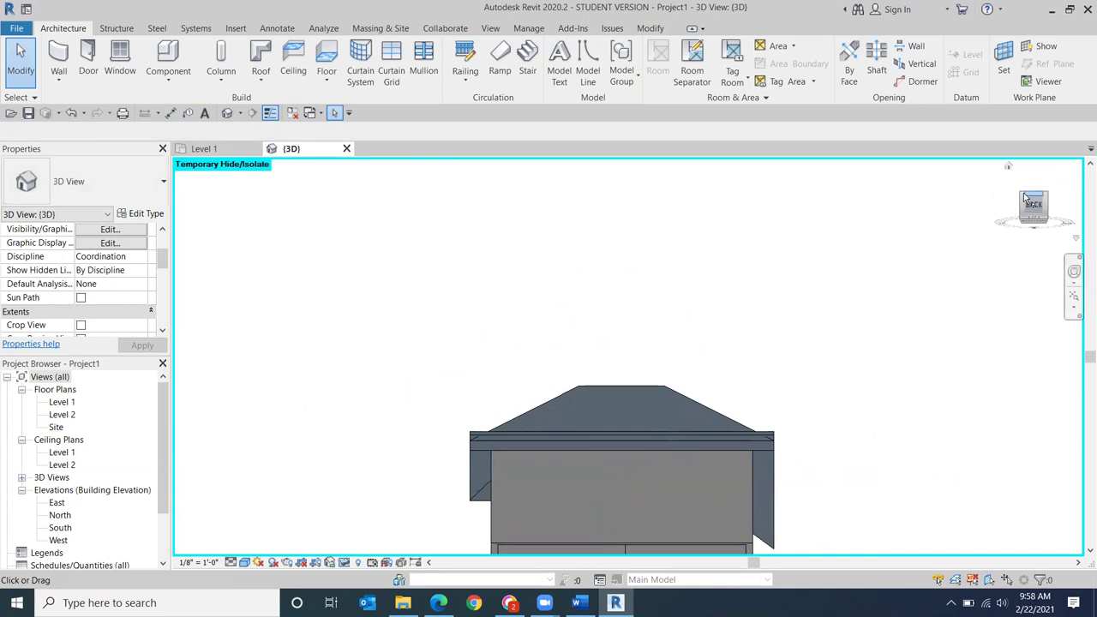
pyautogui.moveTo(1035, 208); pyautogui.dragTo(316, 214)
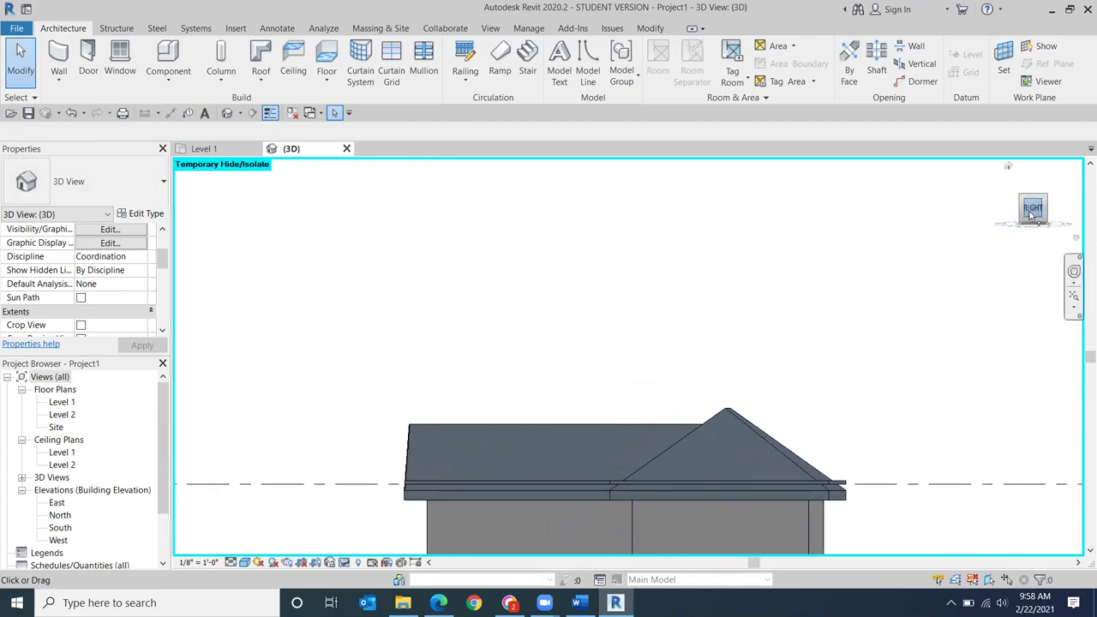
pyautogui.scroll(-5, 591, 411)
pyautogui.scroll(8, 578, 408)
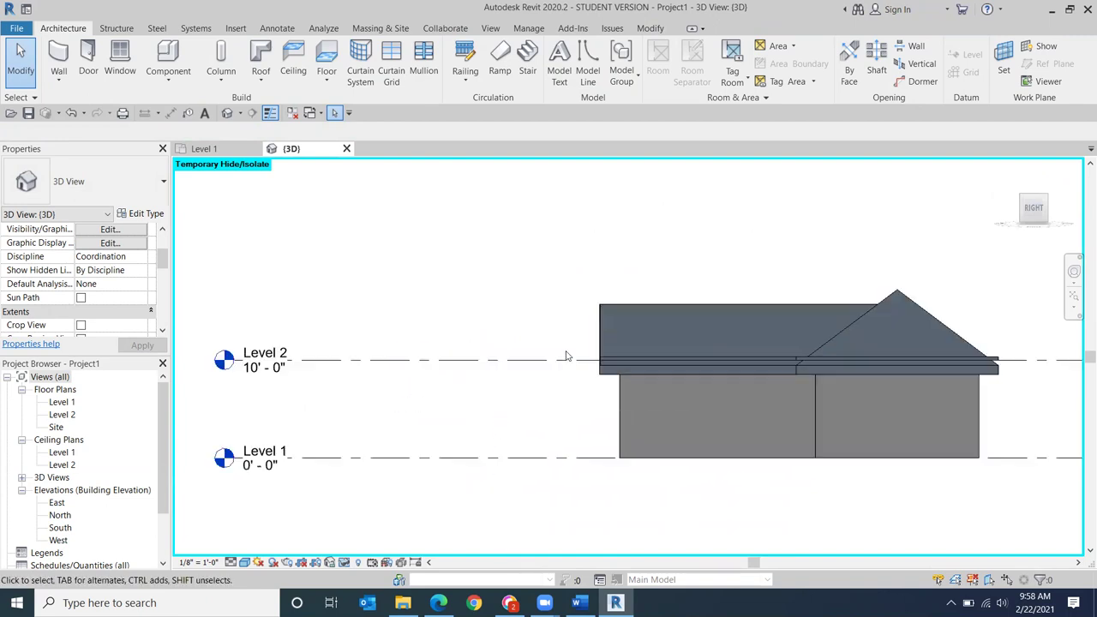
pyautogui.scroll(2, 673, 386)
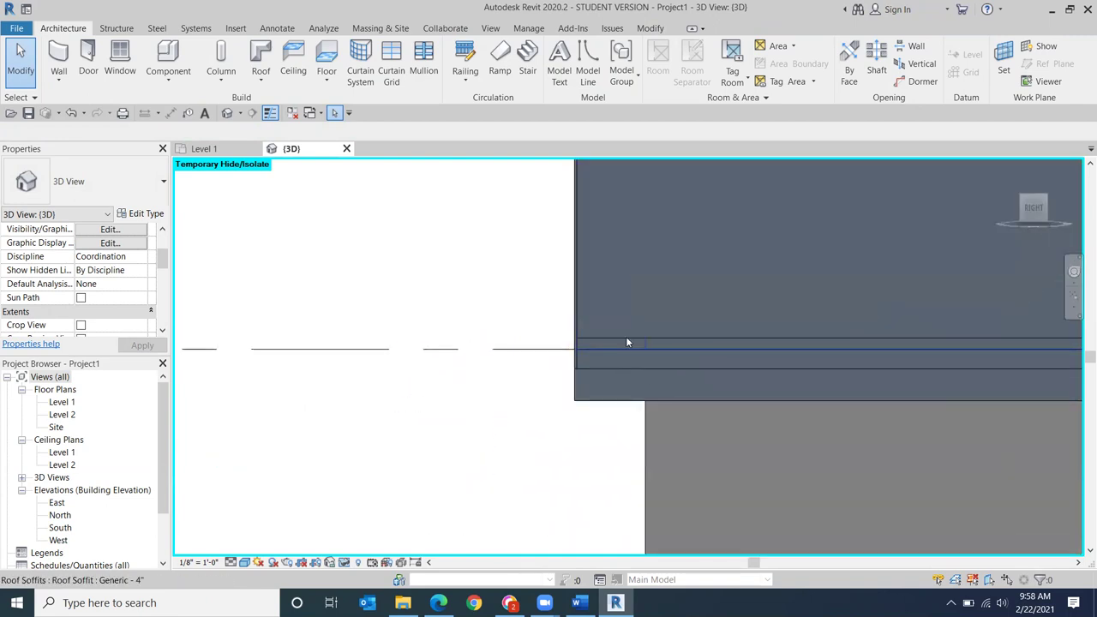
pyautogui.click(626, 340)
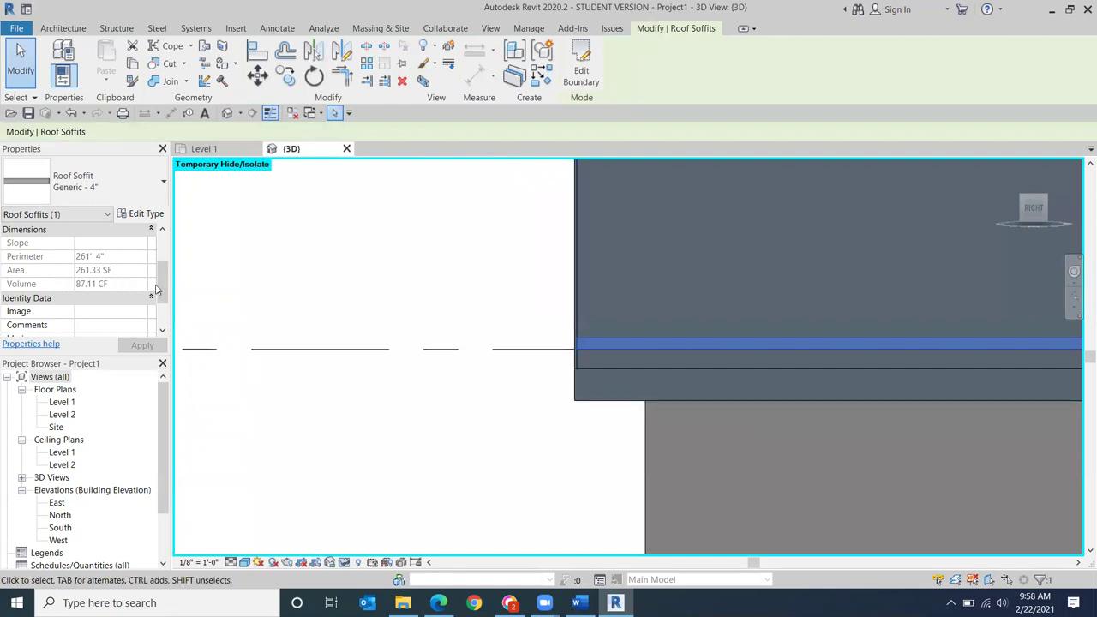
pyautogui.scroll(2, 163, 257)
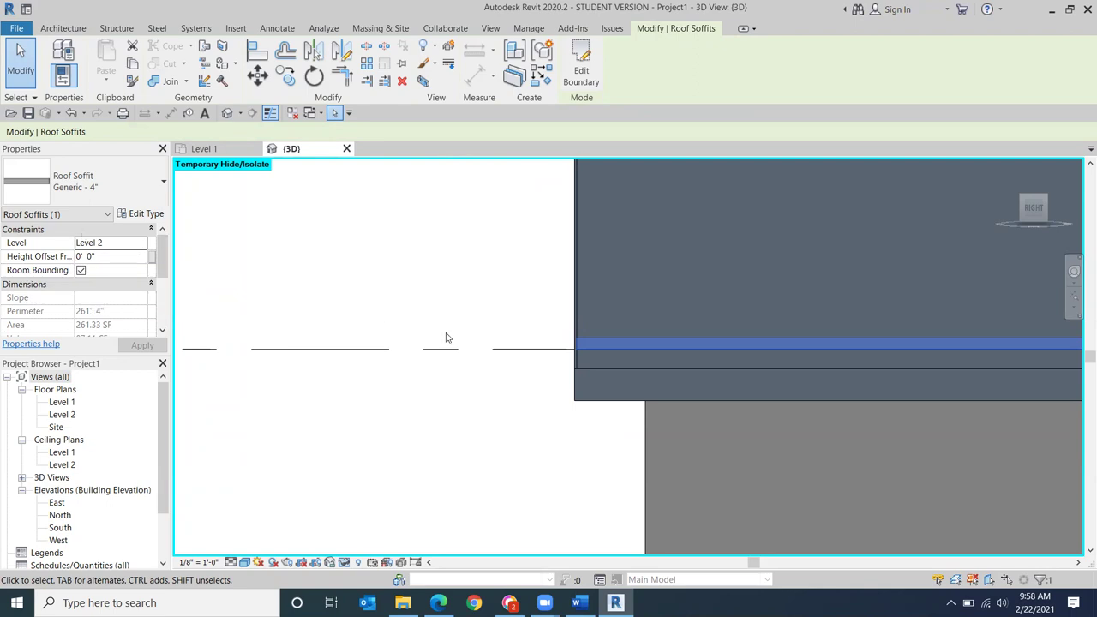
pyautogui.moveTo(447, 341); pyautogui.dragTo(358, 309, button='middle')
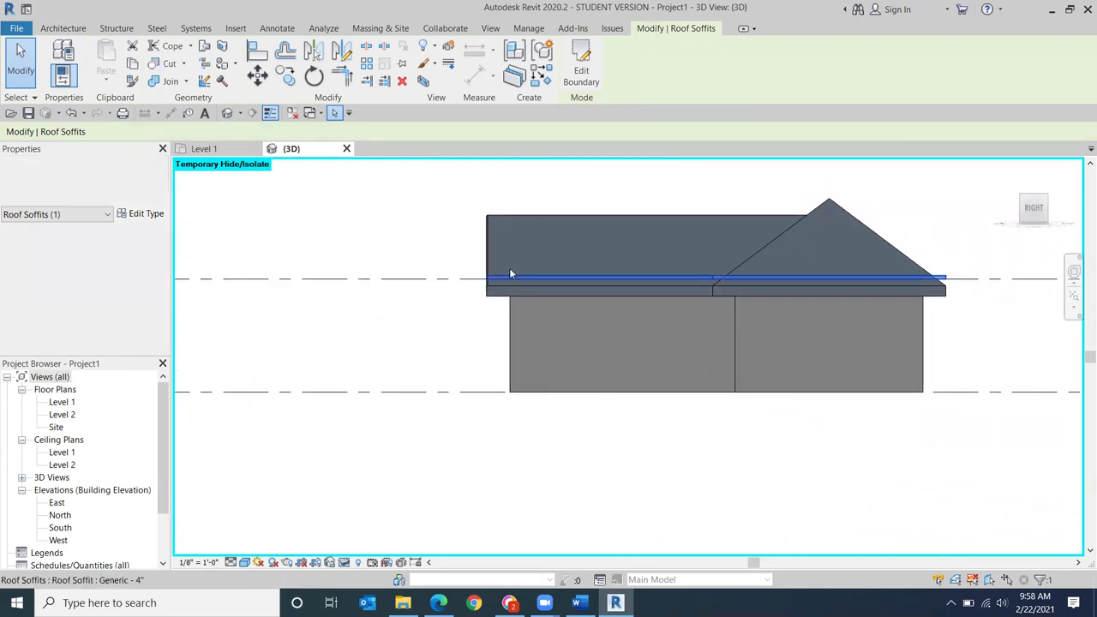
pyautogui.scroll(5, 509, 272)
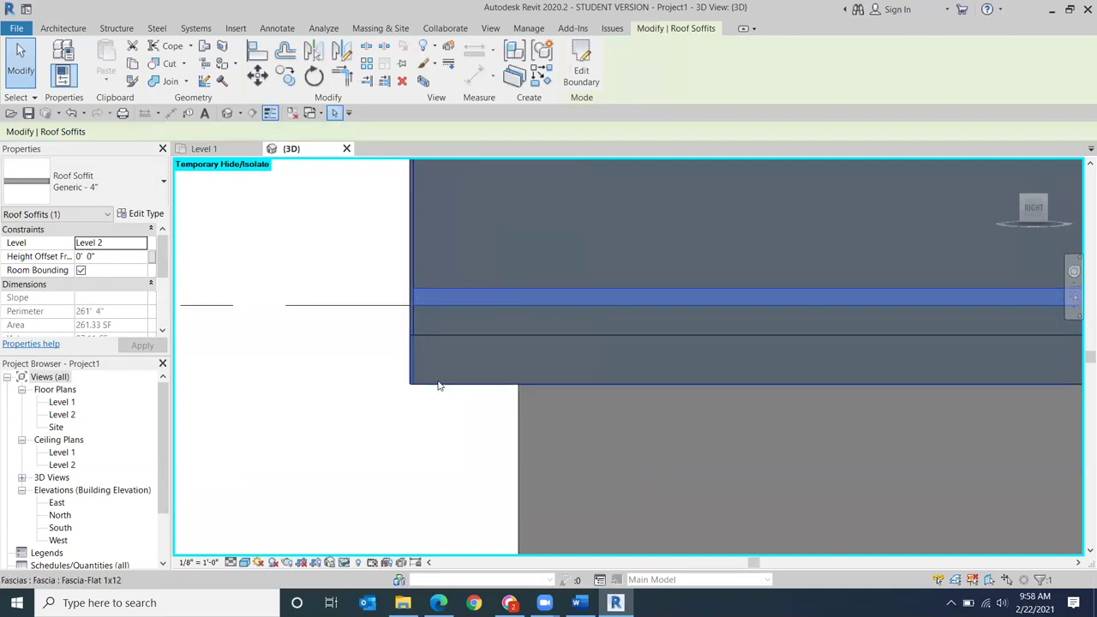
pyautogui.click(100, 259)
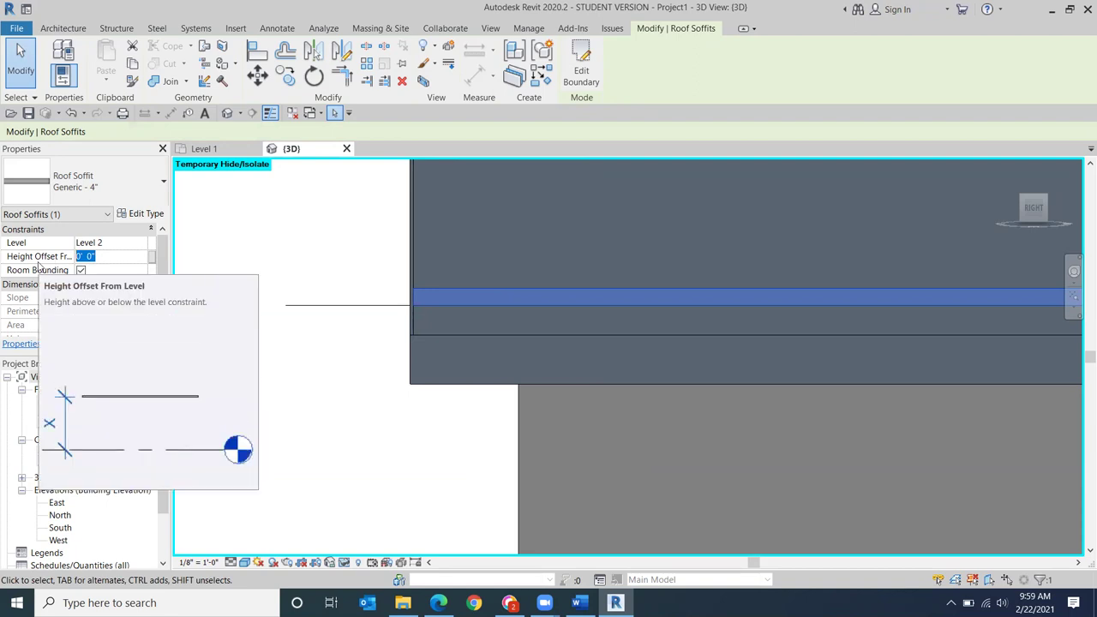
pyautogui.write('-1')
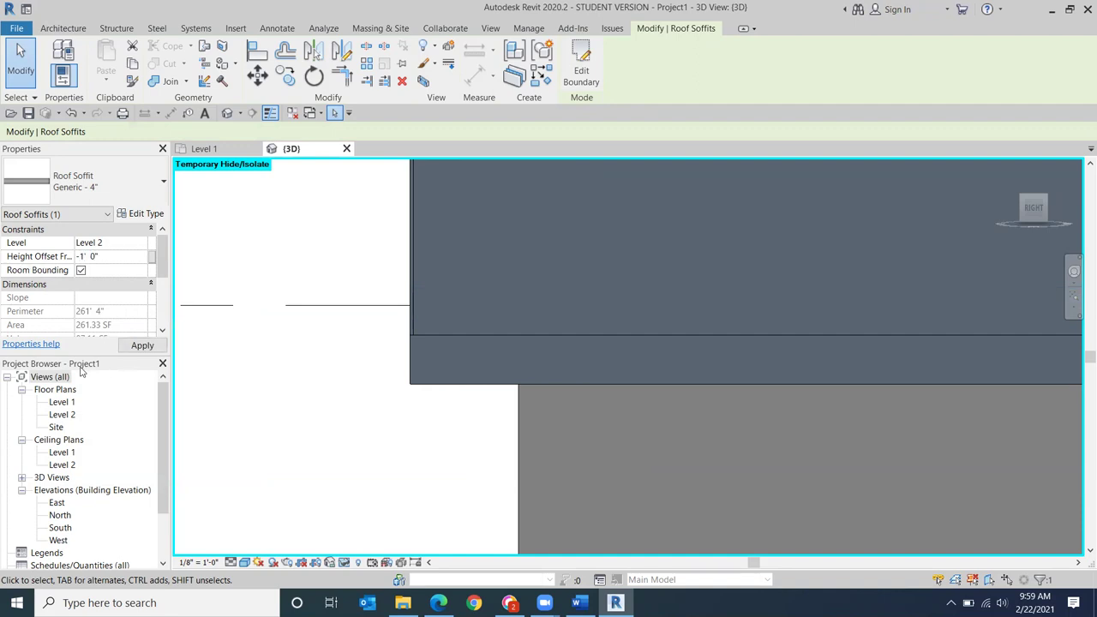
pyautogui.scroll(-3, 1037, 228)
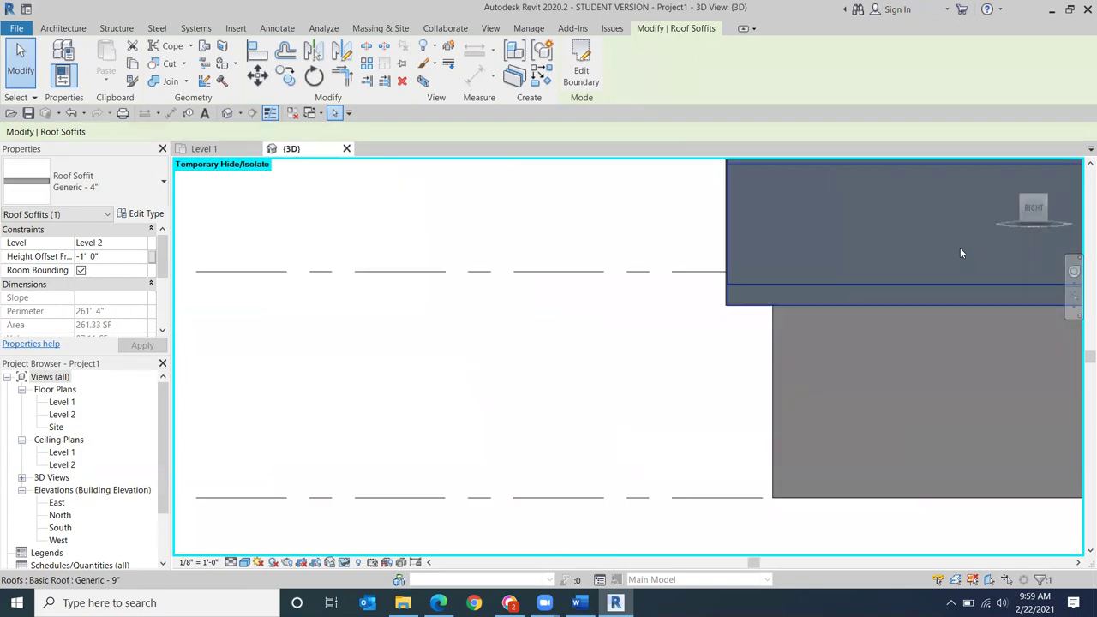
# Step: Check the soffit against the gable overhang from the front and set its height offset from Level 2 to -1' 4"
pyautogui.click(1031, 212)
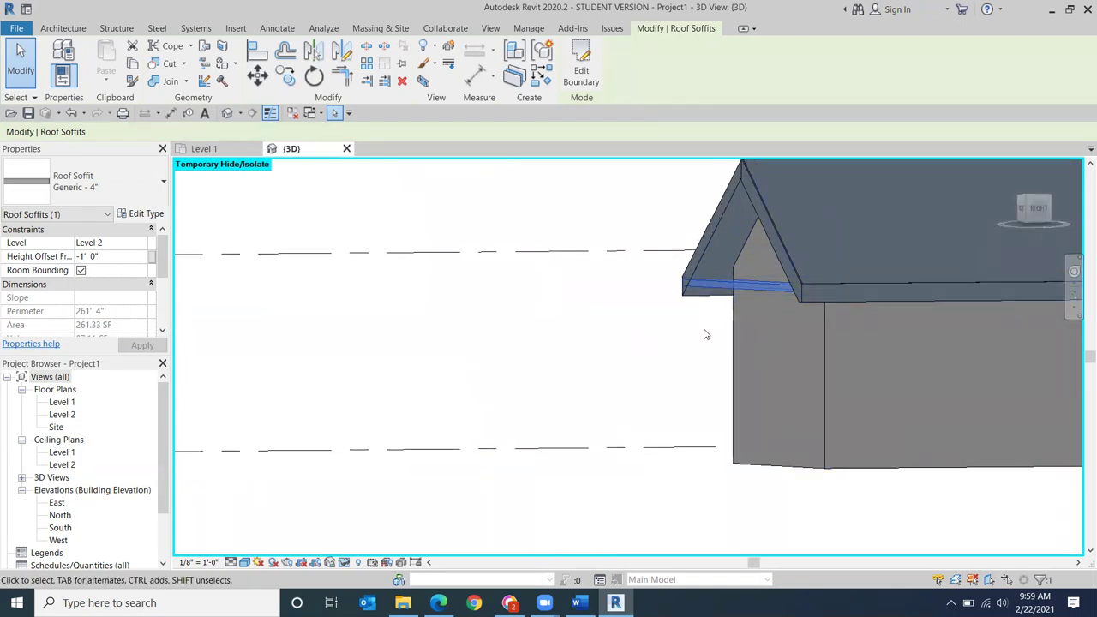
pyautogui.scroll(5, 711, 328)
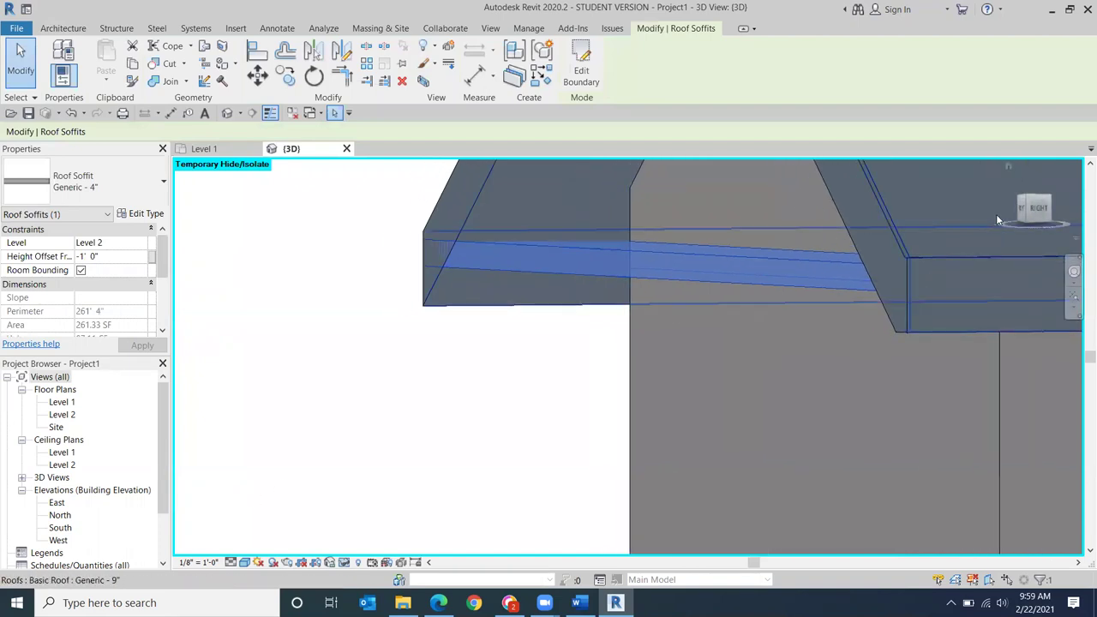
pyautogui.click(1025, 212)
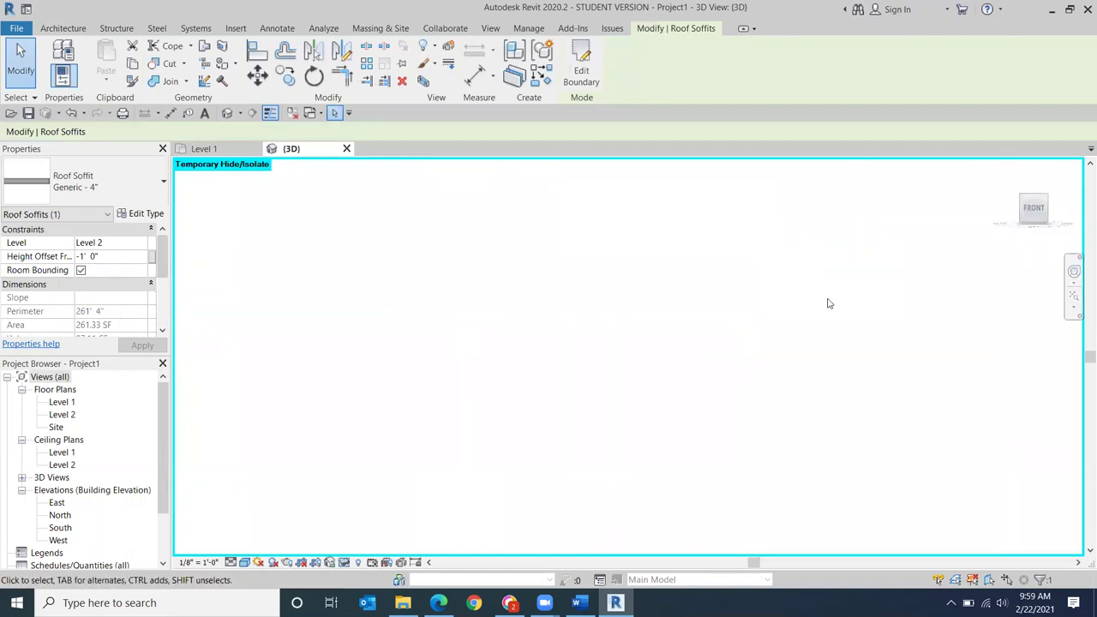
pyautogui.scroll(4, 573, 388)
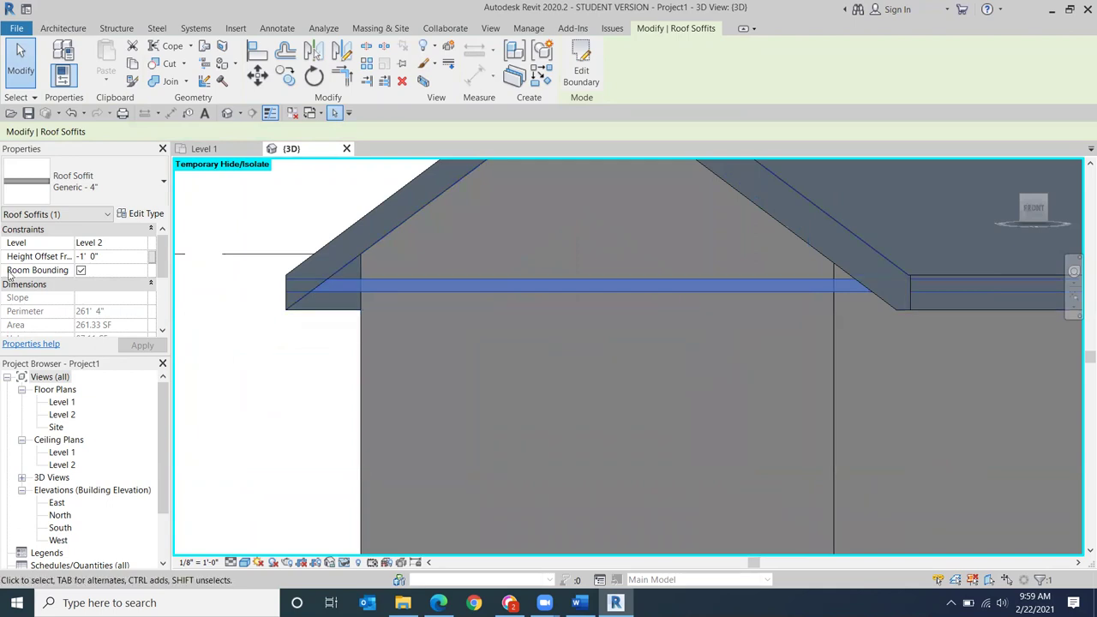
pyautogui.click(96, 257)
pyautogui.write('-')
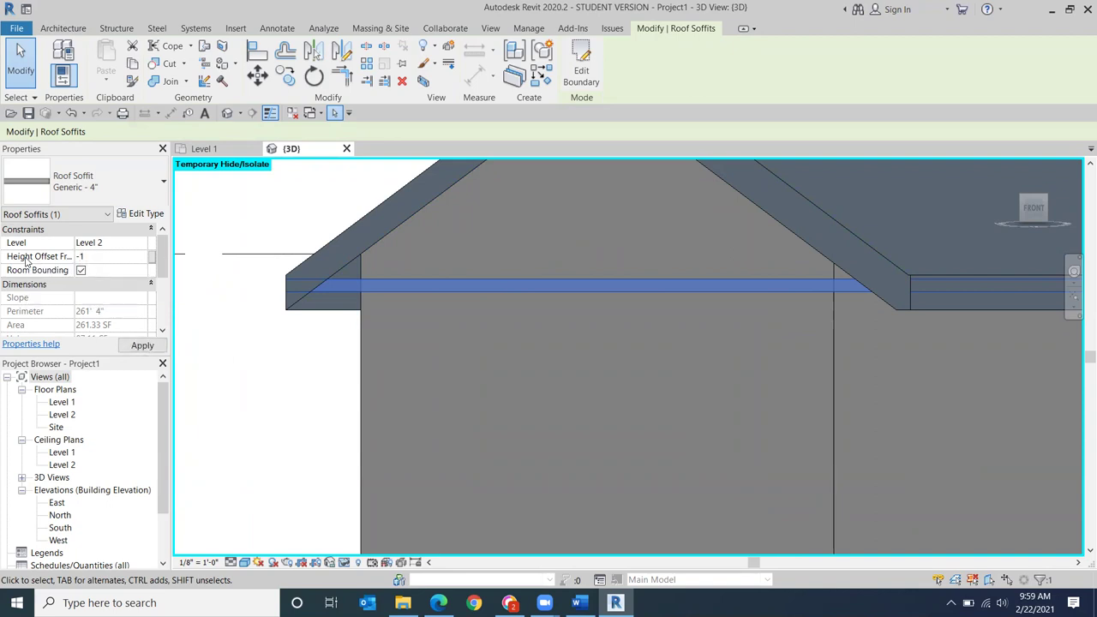
pyautogui.write("1' 4")
pyautogui.press('Return')
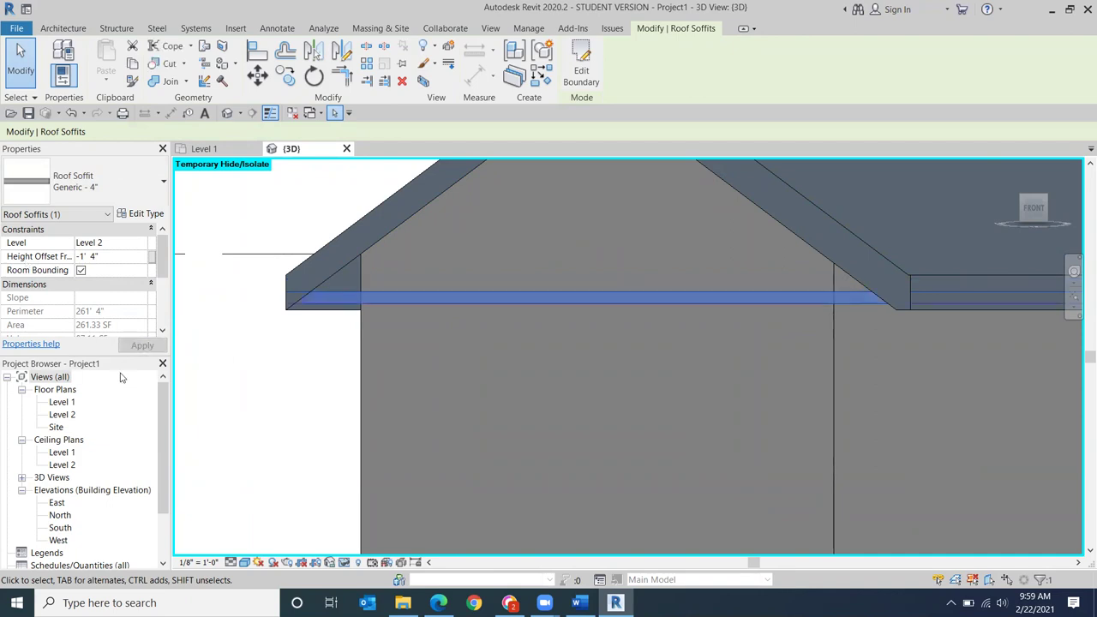
# Step: Set the soffit's height offset from Level 2 to -1' 6" and examine its alignment with the underside of the roof edge
pyautogui.click(120, 256)
pyautogui.click(62, 258)
pyautogui.write('-18"')
pyautogui.press('Return')
pyautogui.click(142, 345)
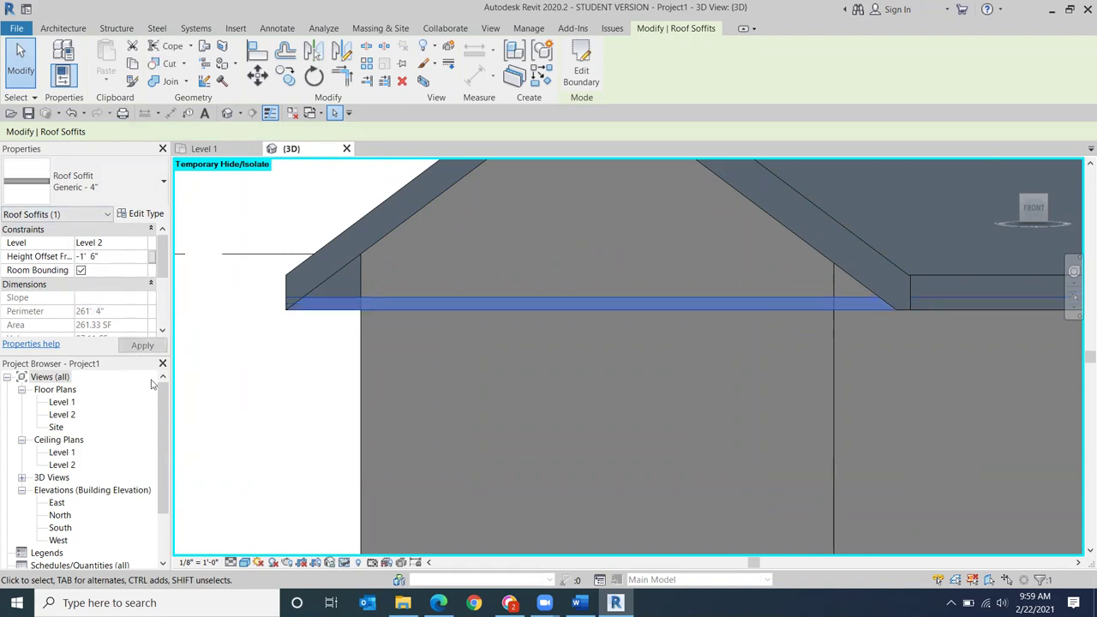
pyautogui.click(334, 401)
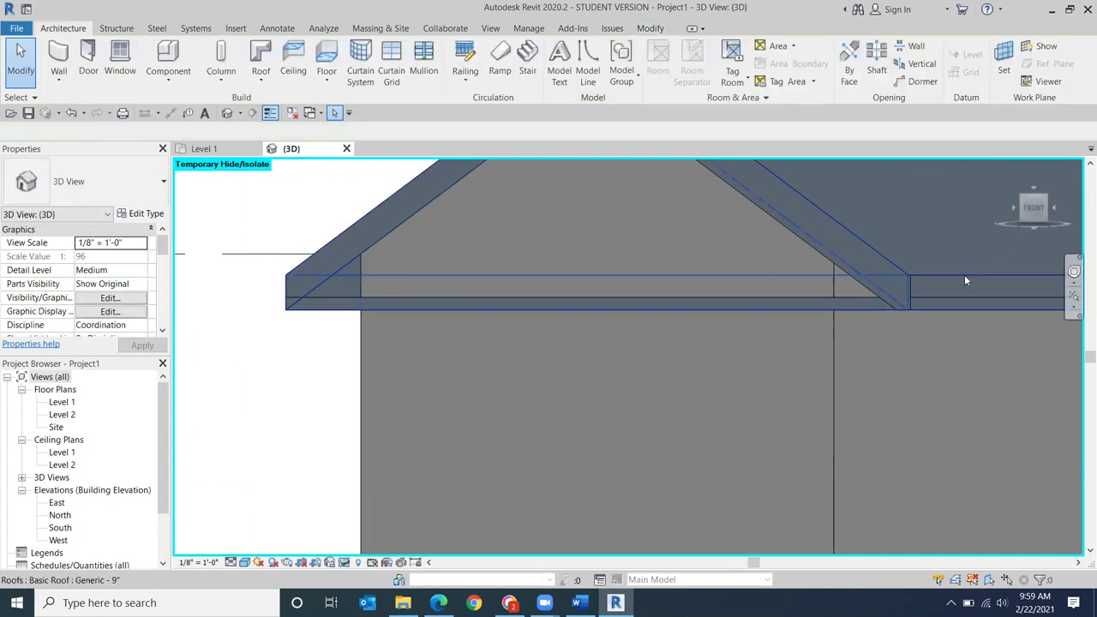
pyautogui.scroll(2, 863, 302)
pyautogui.scroll(-3, 855, 317)
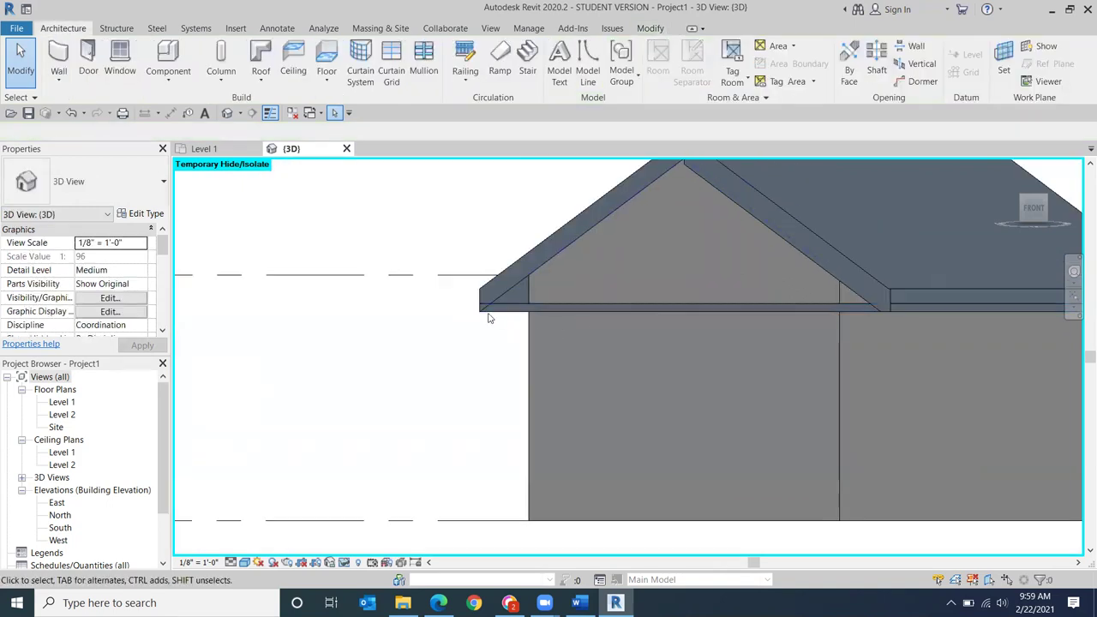
pyautogui.moveTo(1051, 207); pyautogui.dragTo(1001, 221)
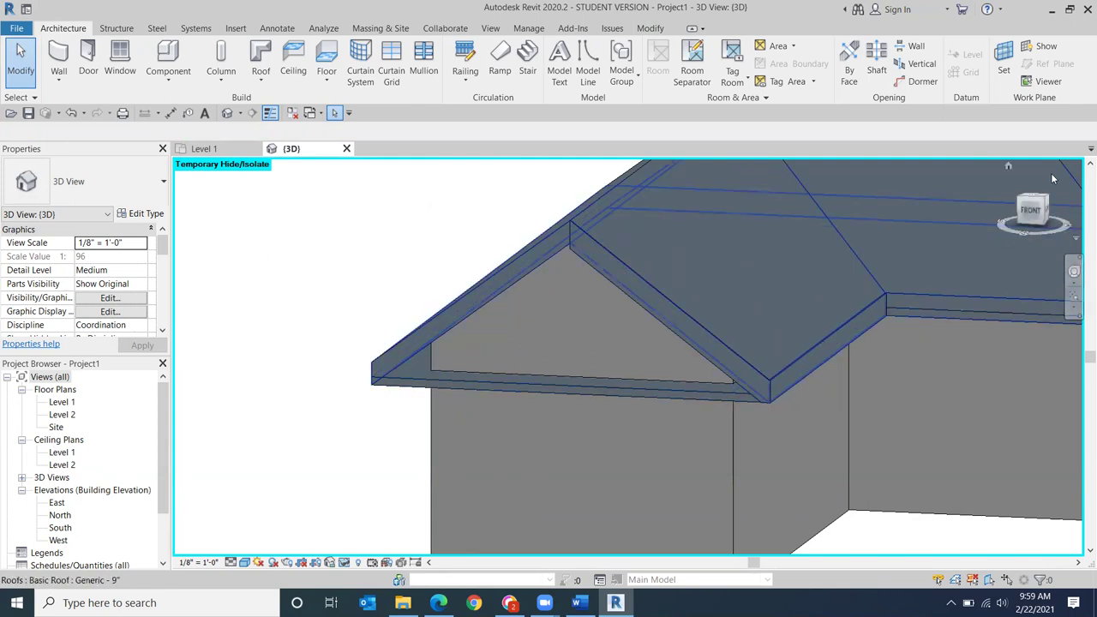
pyautogui.moveTo(1036, 211)
pyautogui.mouseDown()
pyautogui.moveTo(1037, 549)
pyautogui.moveTo(1009, 228)
pyautogui.mouseUp()
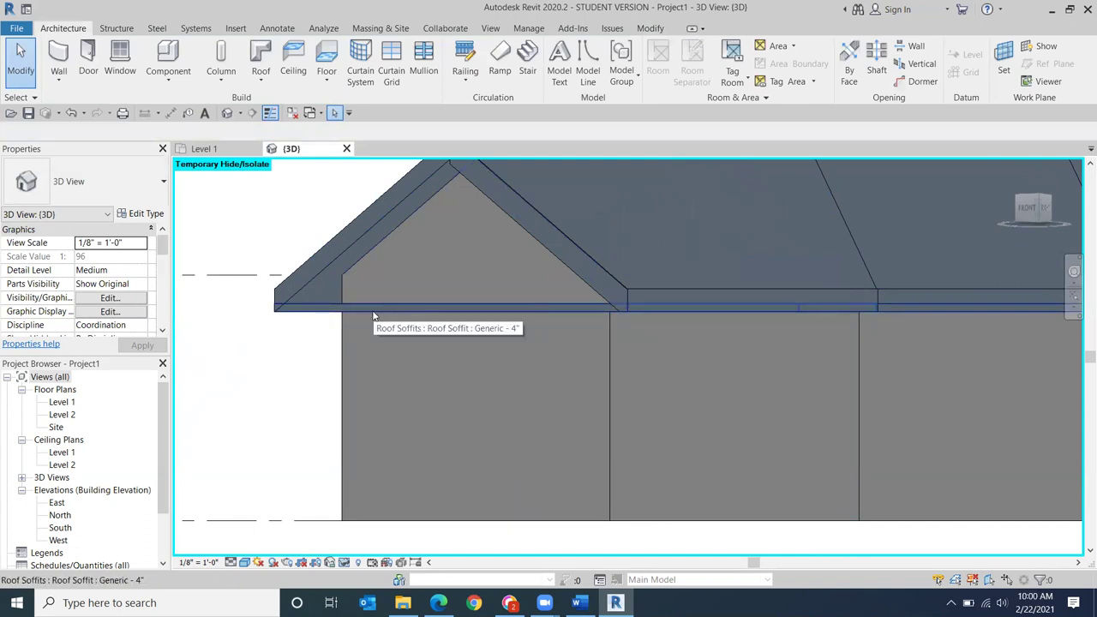
# Step: Open the layer structure of the soffit's Generic - 4" type and start editing the material of the Structure [1] layer
pyautogui.click(313, 316)
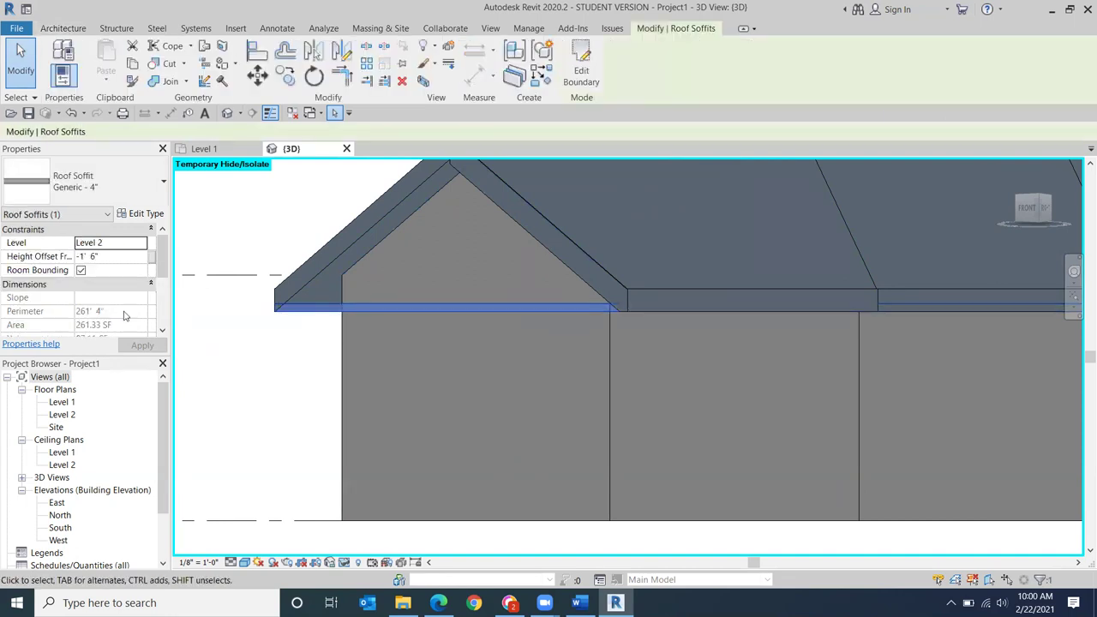
pyautogui.click(150, 220)
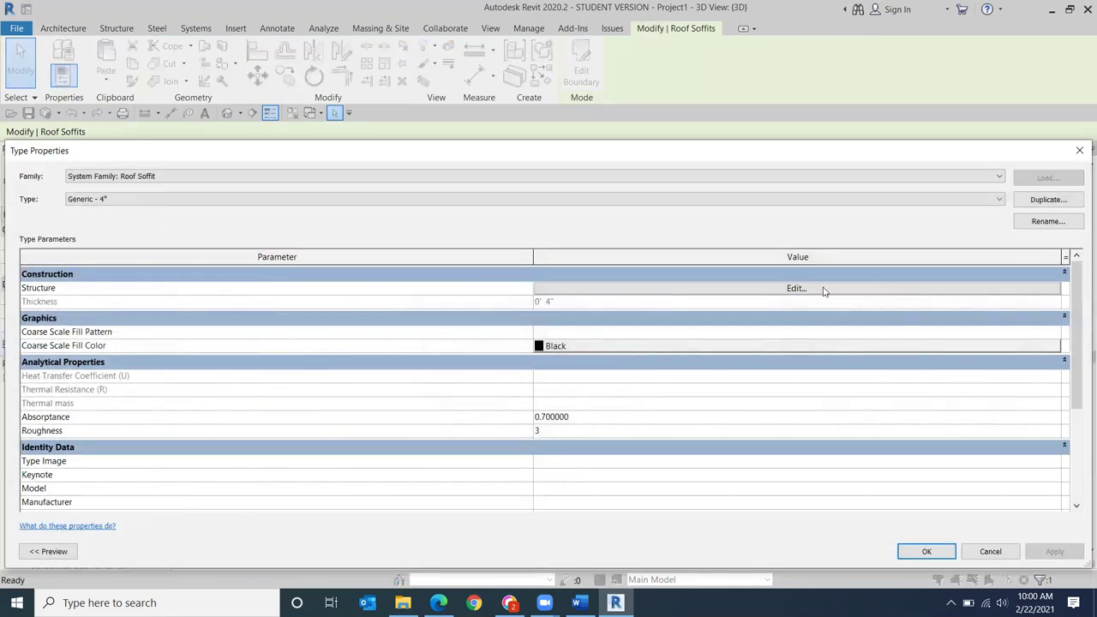
pyautogui.click(797, 289)
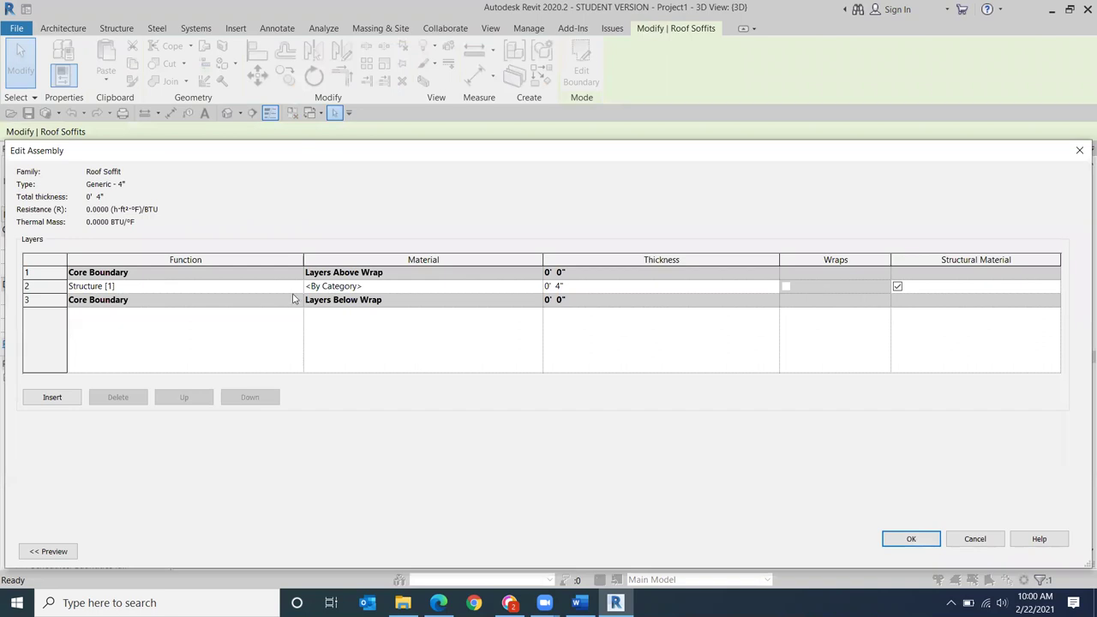
pyautogui.click(538, 289)
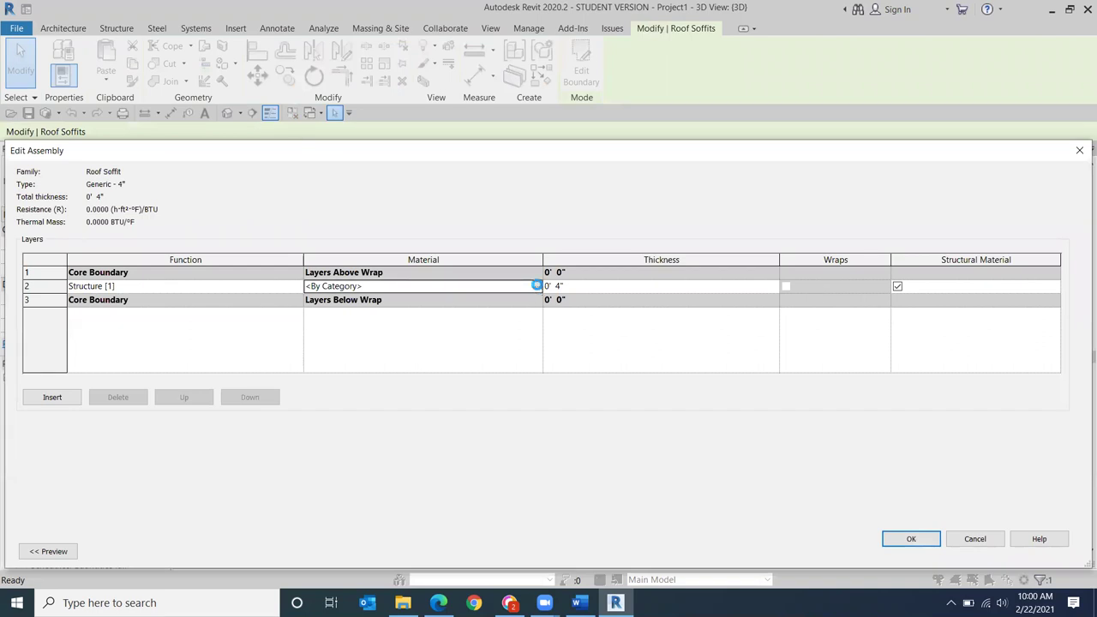
# Step: Assign the Parking Stripe material to the structure layer of the Generic - 4" roof soffit type
pyautogui.click(537, 285)
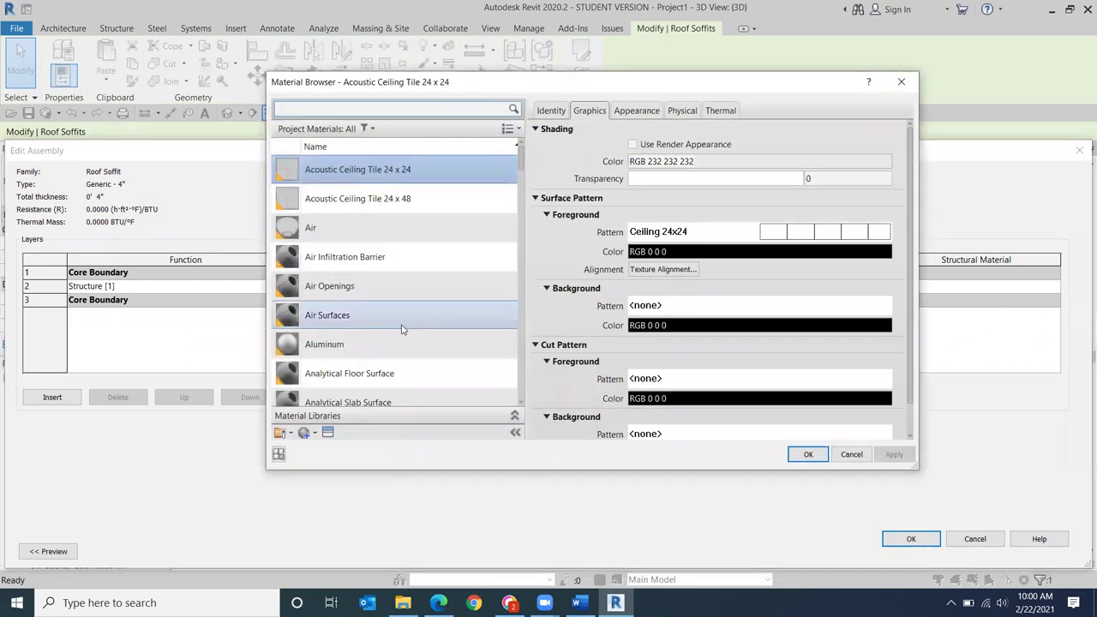
pyautogui.scroll(-3, 403, 328)
pyautogui.scroll(-3, 403, 330)
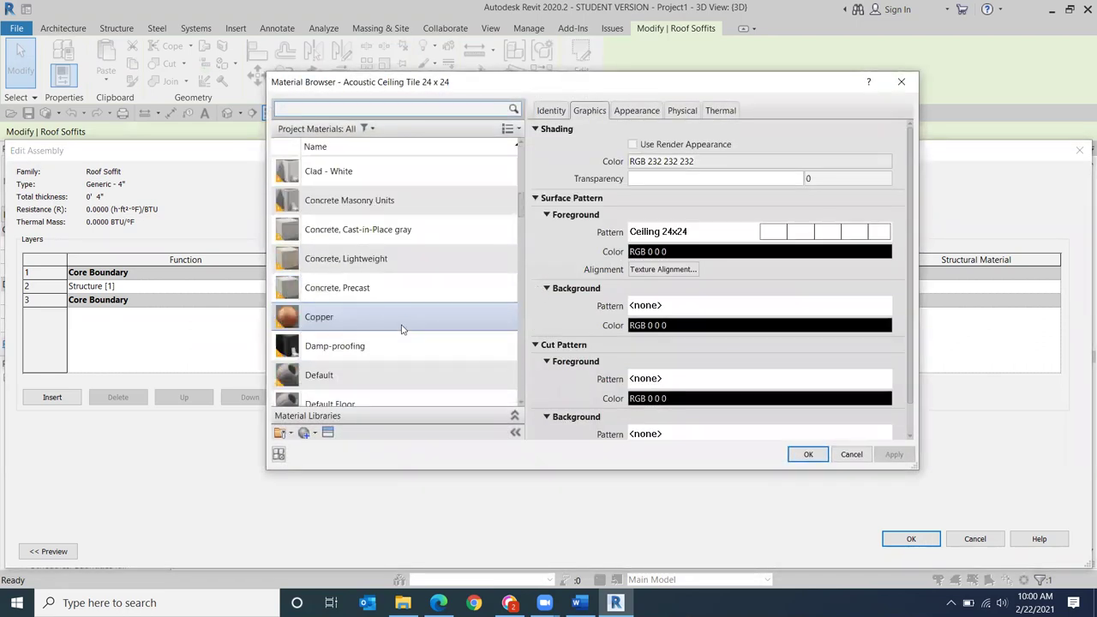
pyautogui.scroll(-8, 403, 330)
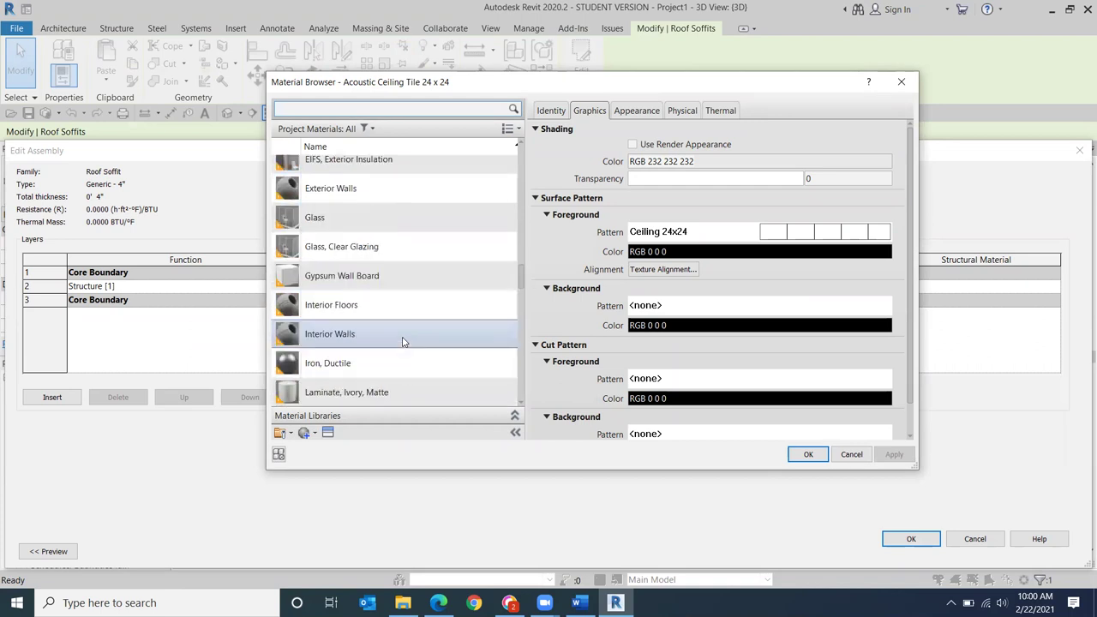
pyautogui.scroll(-4, 403, 341)
pyautogui.click(394, 343)
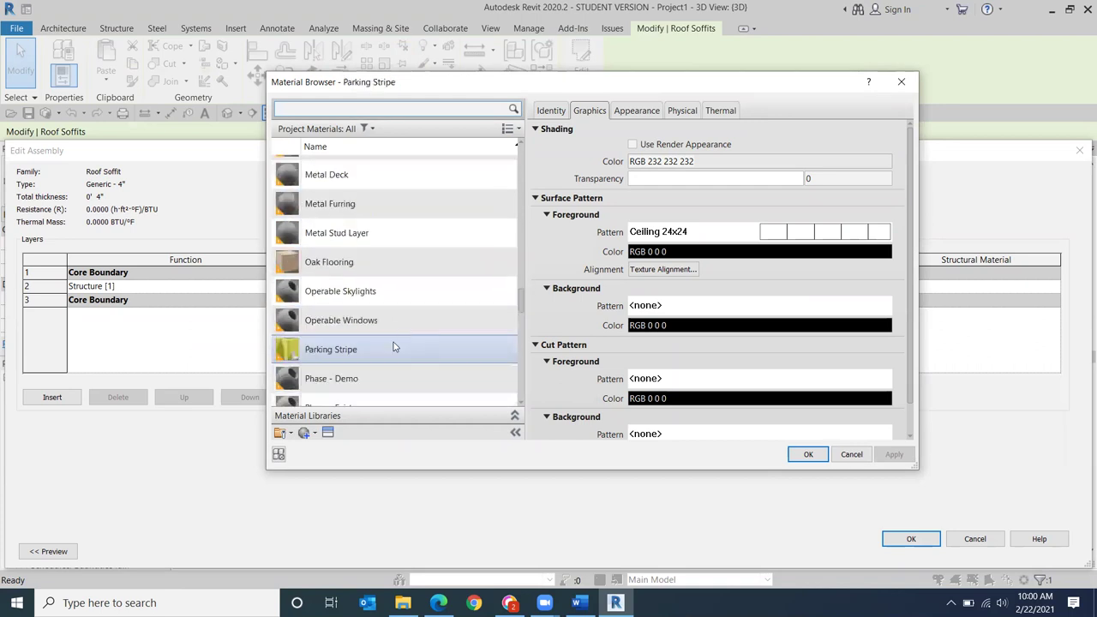
pyautogui.click(810, 453)
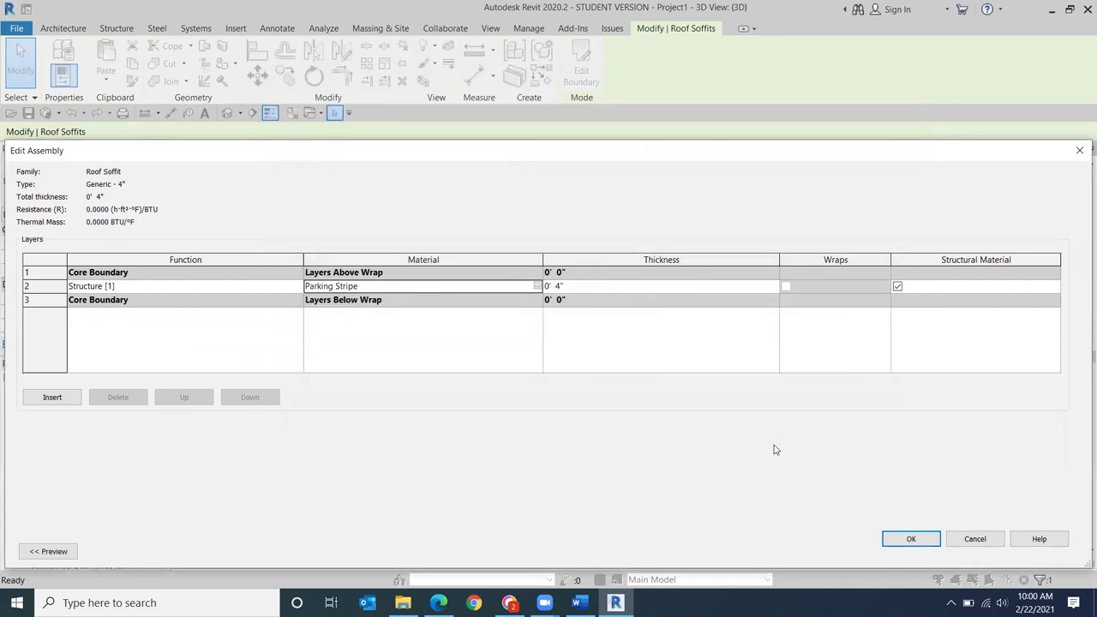
pyautogui.click(907, 538)
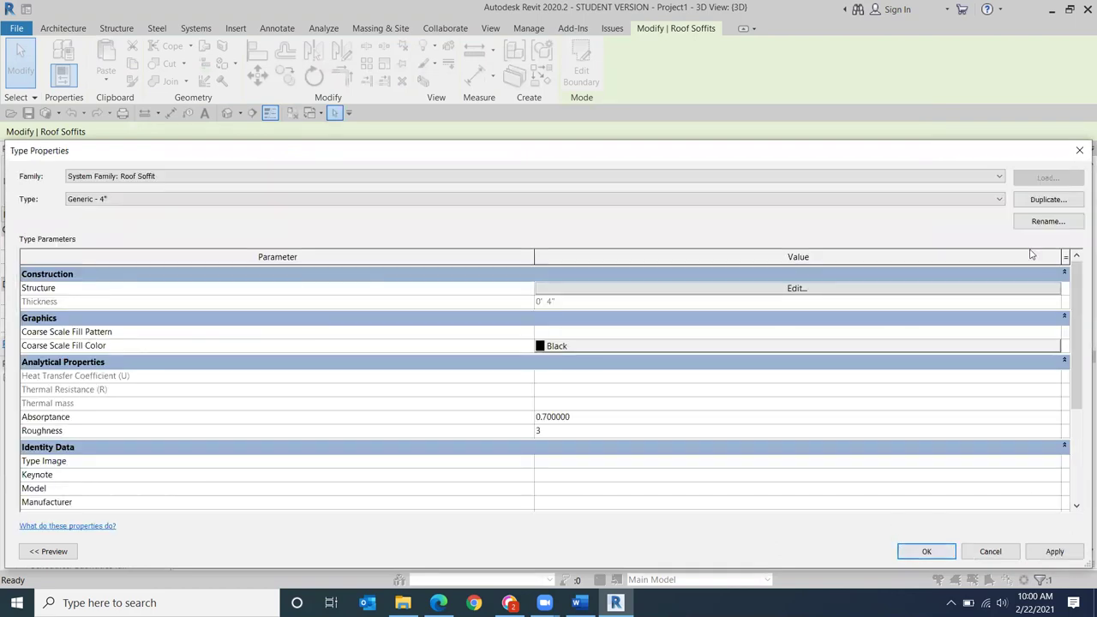
pyautogui.click(922, 560)
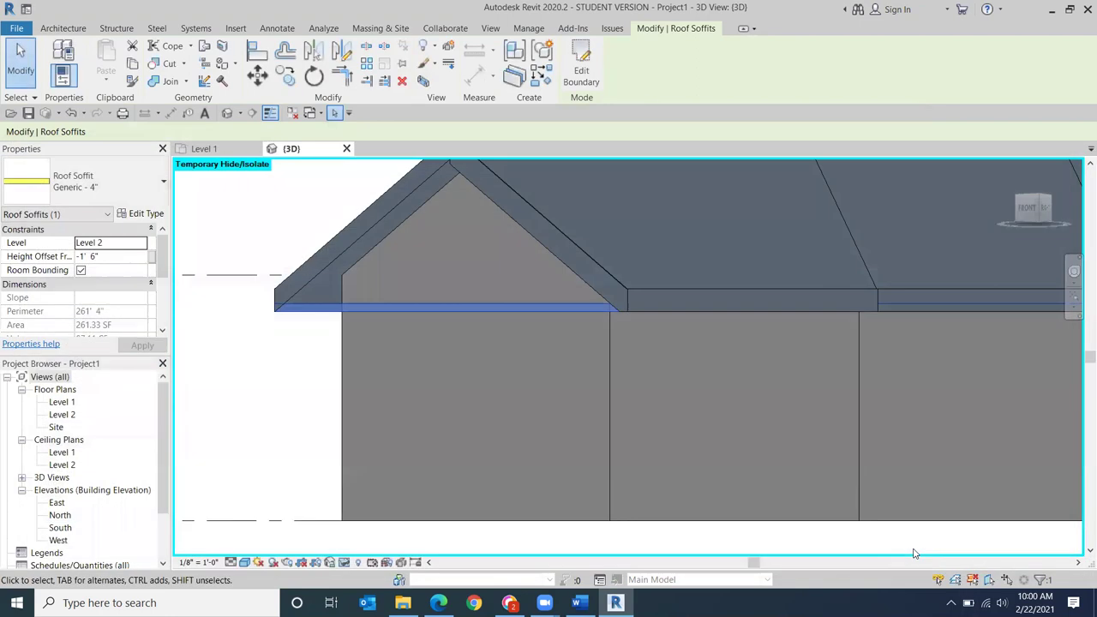
pyautogui.click(234, 458)
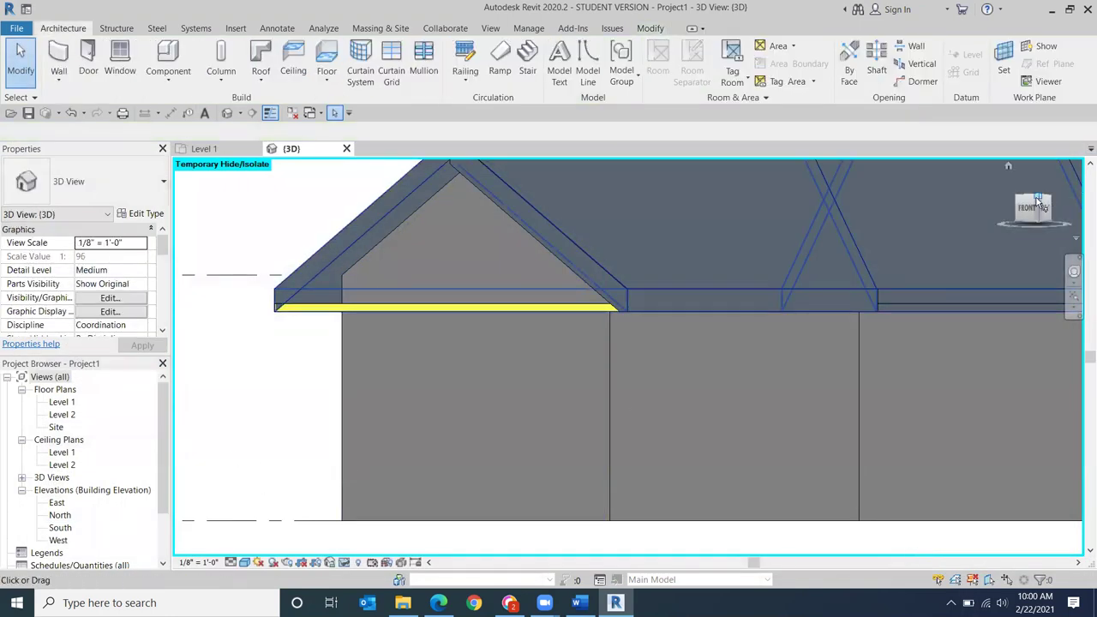
# Step: Open the roof soffit's boundary sketch for editing
pyautogui.moveTo(1037, 200); pyautogui.dragTo(176, 231)
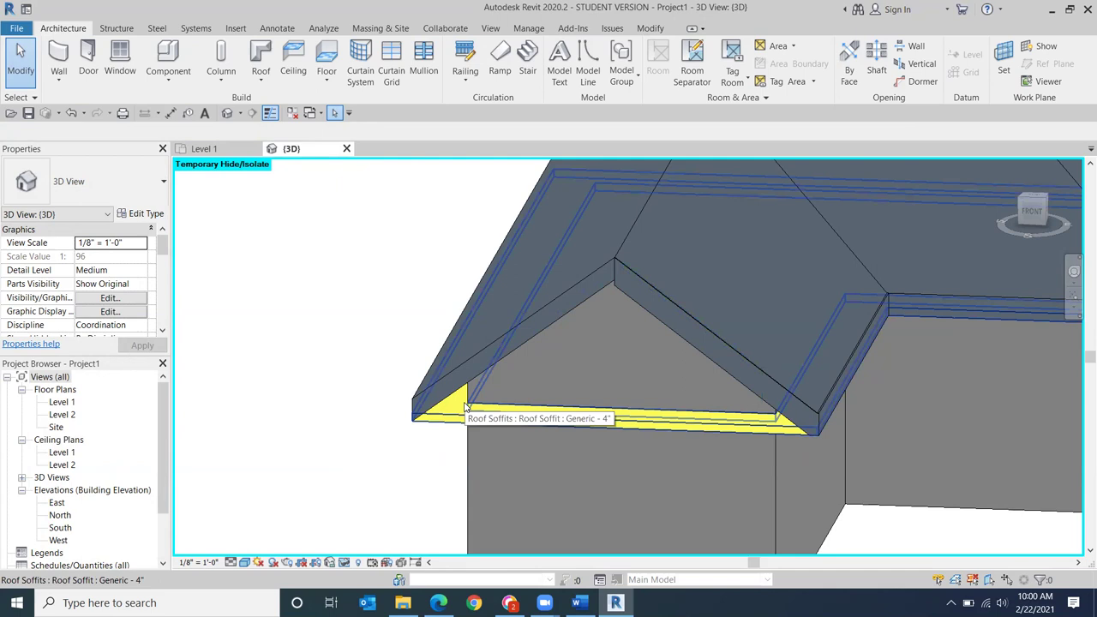
pyautogui.click(1031, 221)
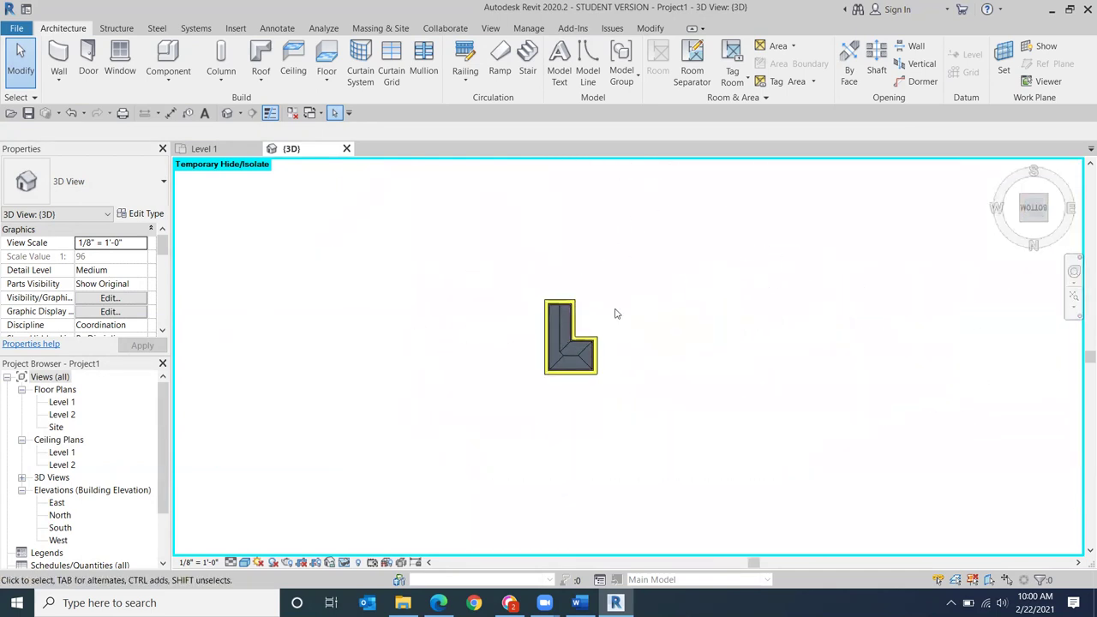
pyautogui.scroll(6, 563, 311)
pyautogui.moveTo(563, 312); pyautogui.dragTo(524, 345, button='middle')
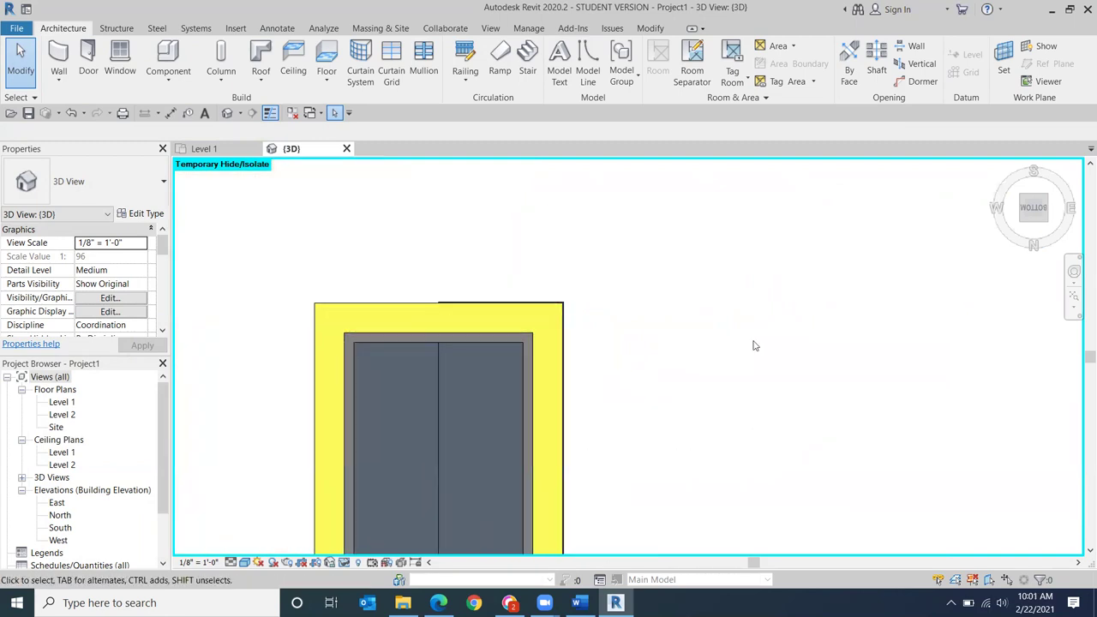
pyautogui.scroll(-1, 753, 349)
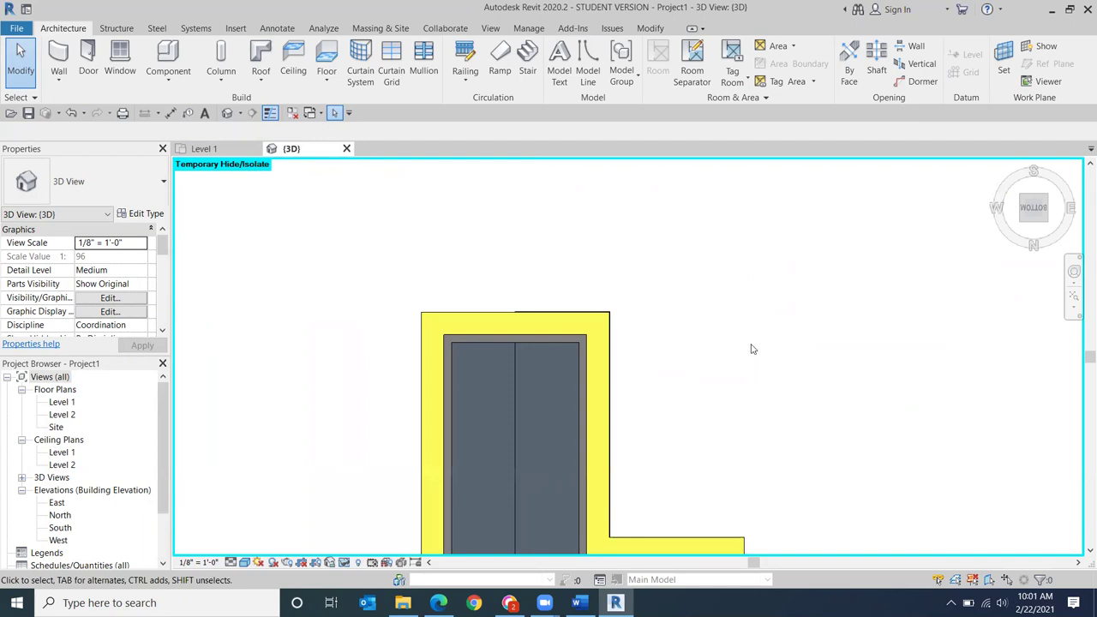
pyautogui.click(491, 325)
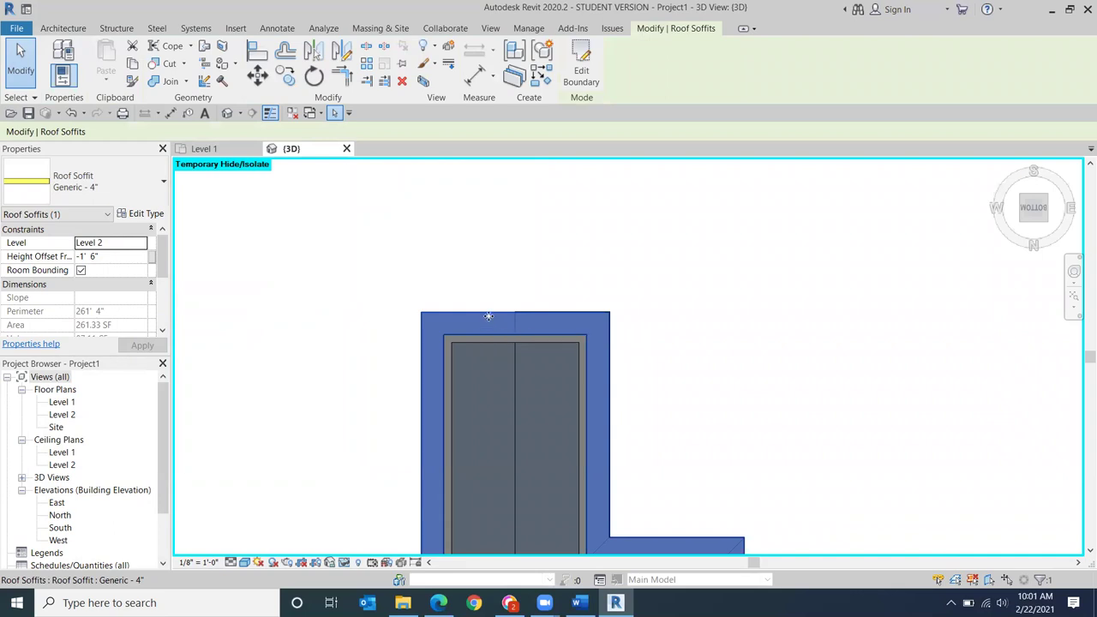
pyautogui.click(585, 62)
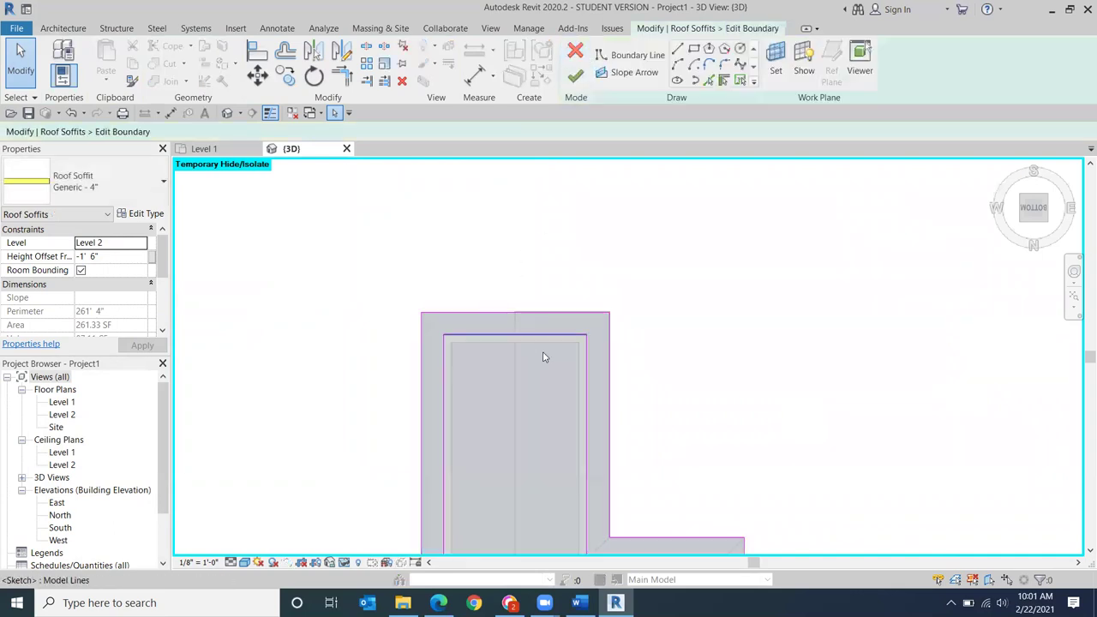
# Step: Shorten the outer boundary line at the gable end to 2' 0", ending in line with the inner side boundary
pyautogui.scroll(3, 496, 324)
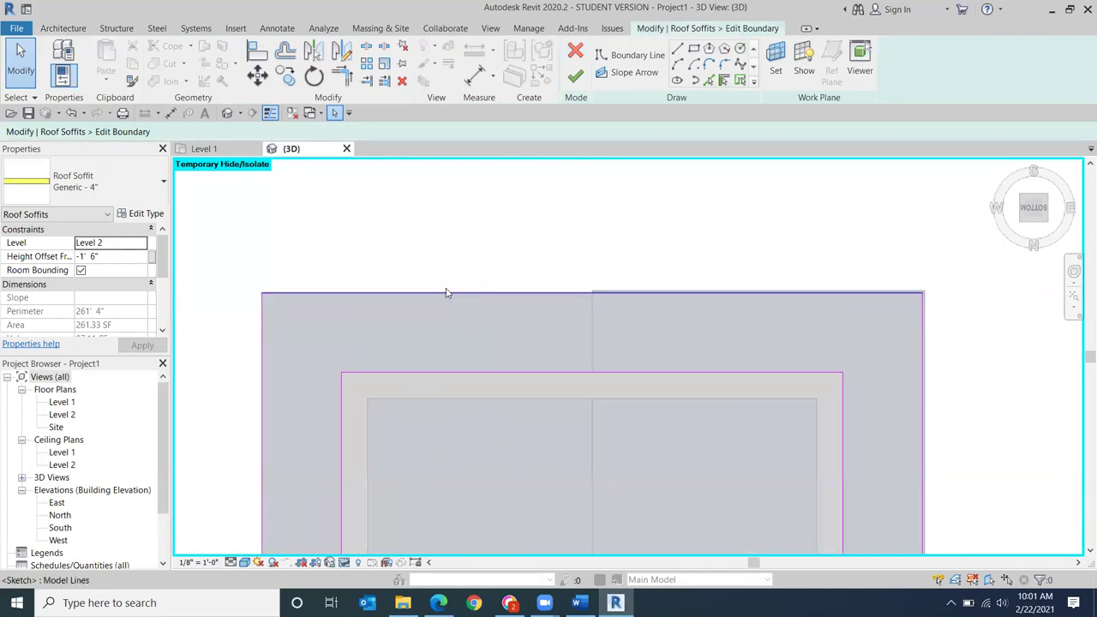
pyautogui.click(445, 293)
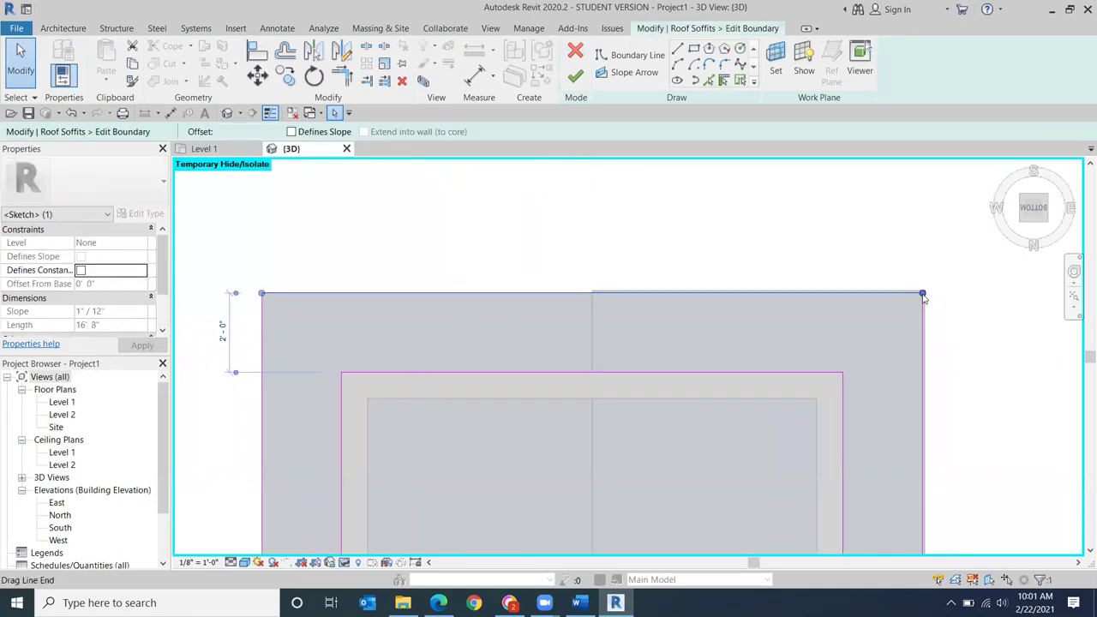
pyautogui.moveTo(923, 295)
pyautogui.mouseDown()
pyautogui.moveTo(553, 312)
pyautogui.moveTo(341, 295)
pyautogui.mouseUp()
pyautogui.moveTo(339, 300); pyautogui.dragTo(341, 294)
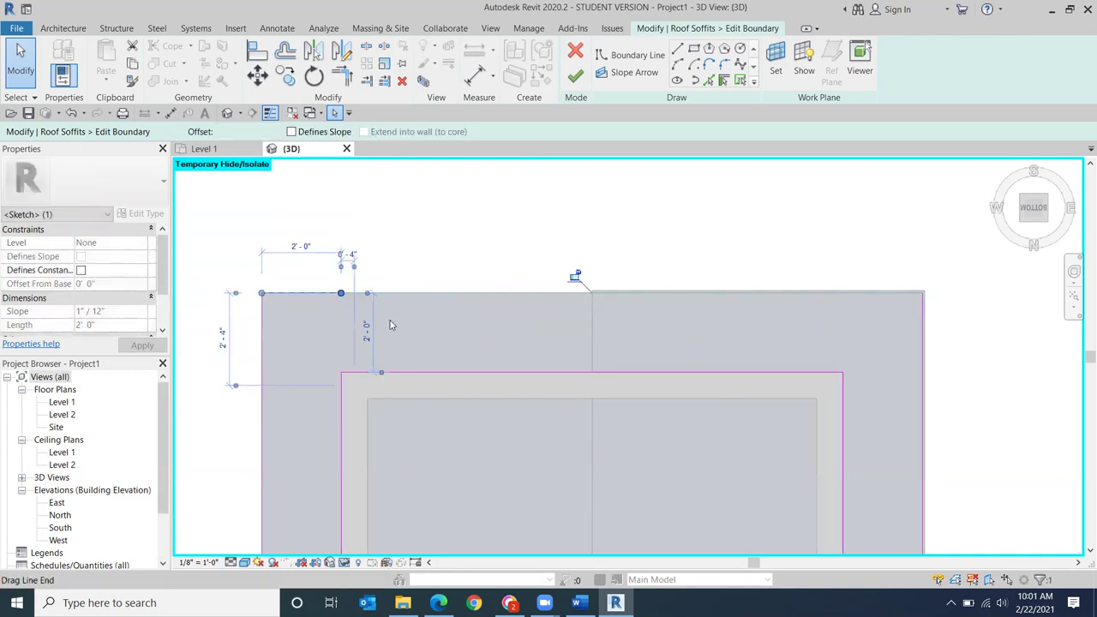
pyautogui.click(459, 249)
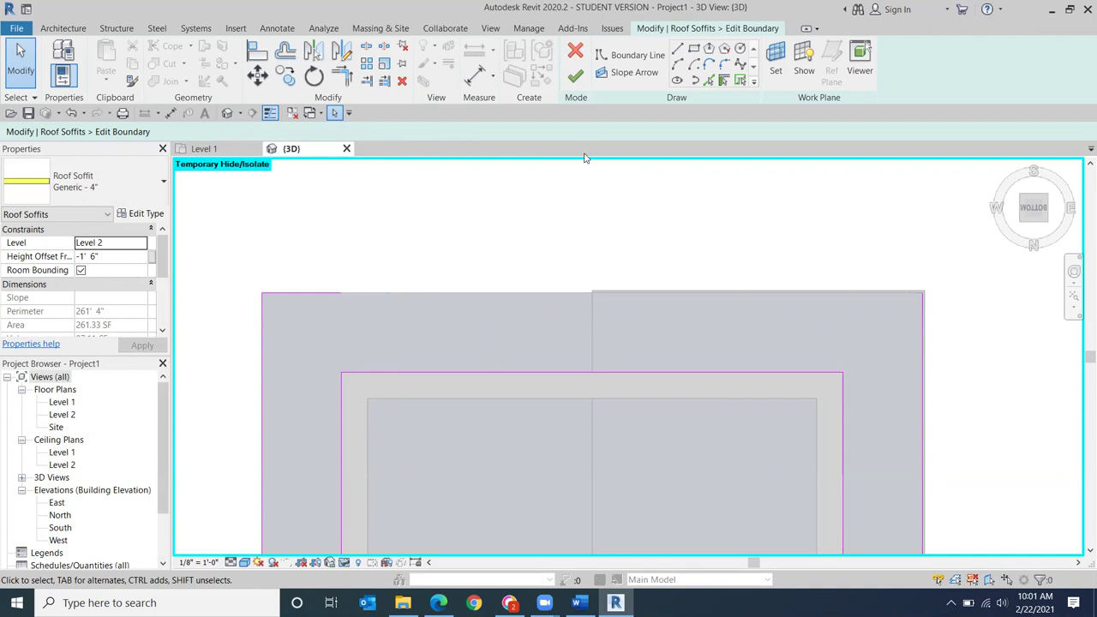
# Step: Trim the shortened outer line and the adjacent inner side line into a corner, closing that side of the soffit
pyautogui.click(340, 75)
pyautogui.click(318, 294)
pyautogui.click(341, 394)
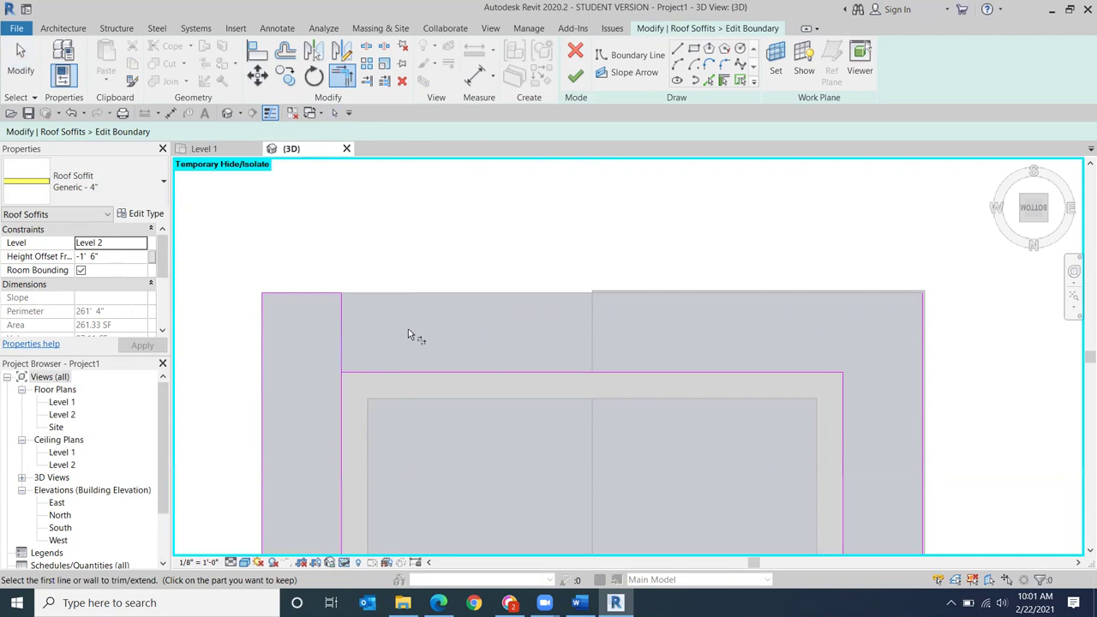
pyautogui.click(20, 62)
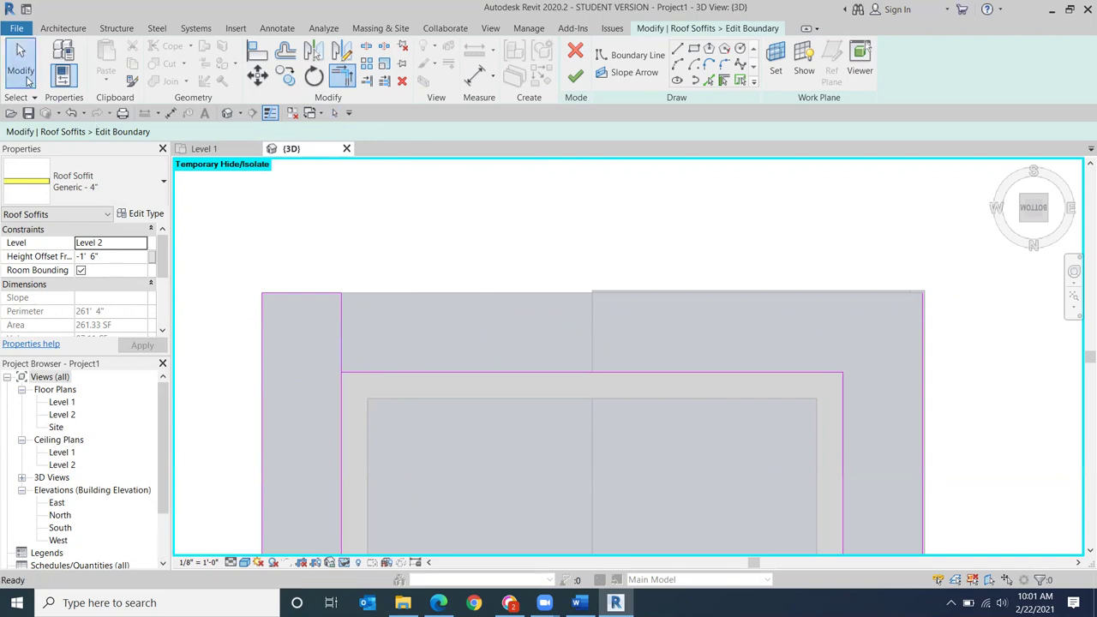
# Step: Delete the inner boundary line that runs across the gable wall
pyautogui.click(361, 373)
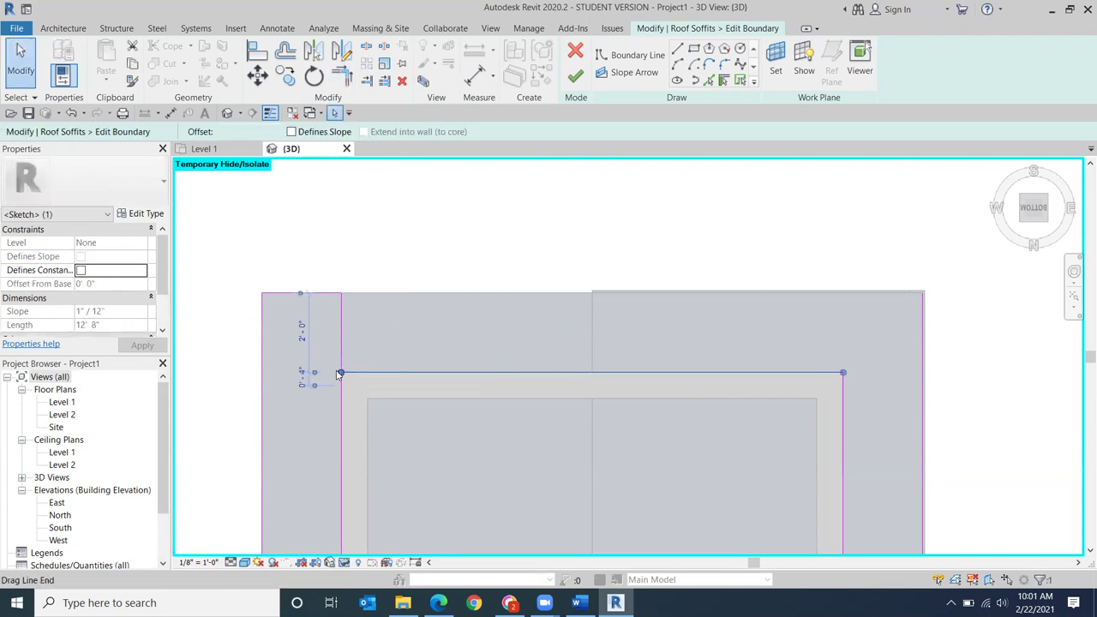
pyautogui.moveTo(343, 372)
pyautogui.mouseDown()
pyautogui.moveTo(558, 349)
pyautogui.moveTo(763, 371)
pyautogui.moveTo(823, 302)
pyautogui.moveTo(849, 298)
pyautogui.moveTo(796, 326)
pyautogui.moveTo(789, 296)
pyautogui.moveTo(765, 326)
pyautogui.mouseUp()
pyautogui.press('Delete')
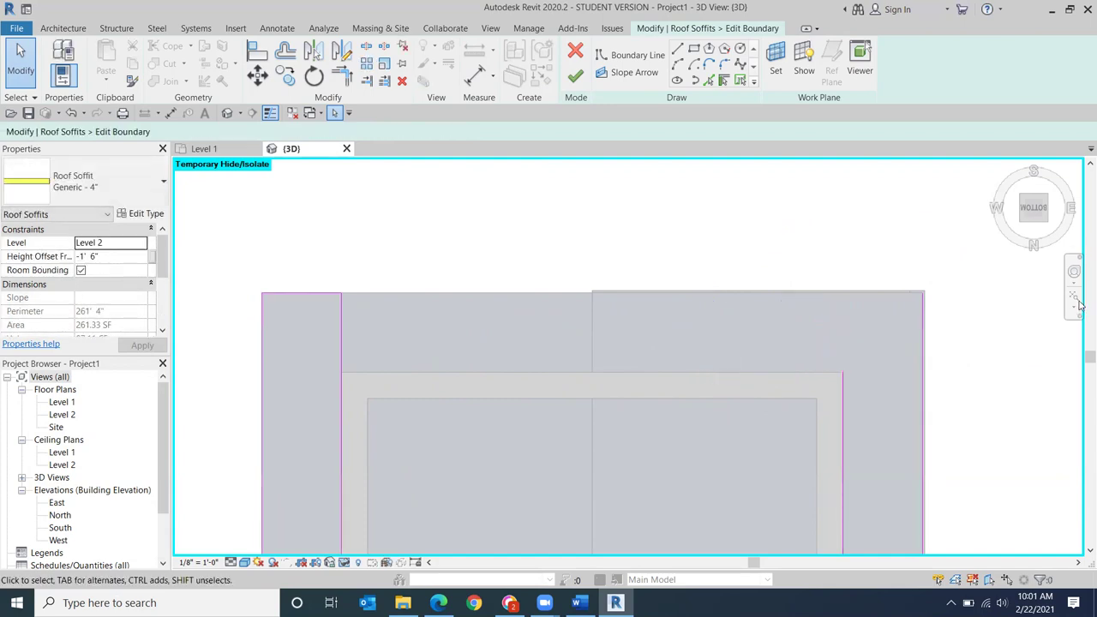
pyautogui.click(708, 80)
pyautogui.click(922, 298)
pyautogui.press('Escape')
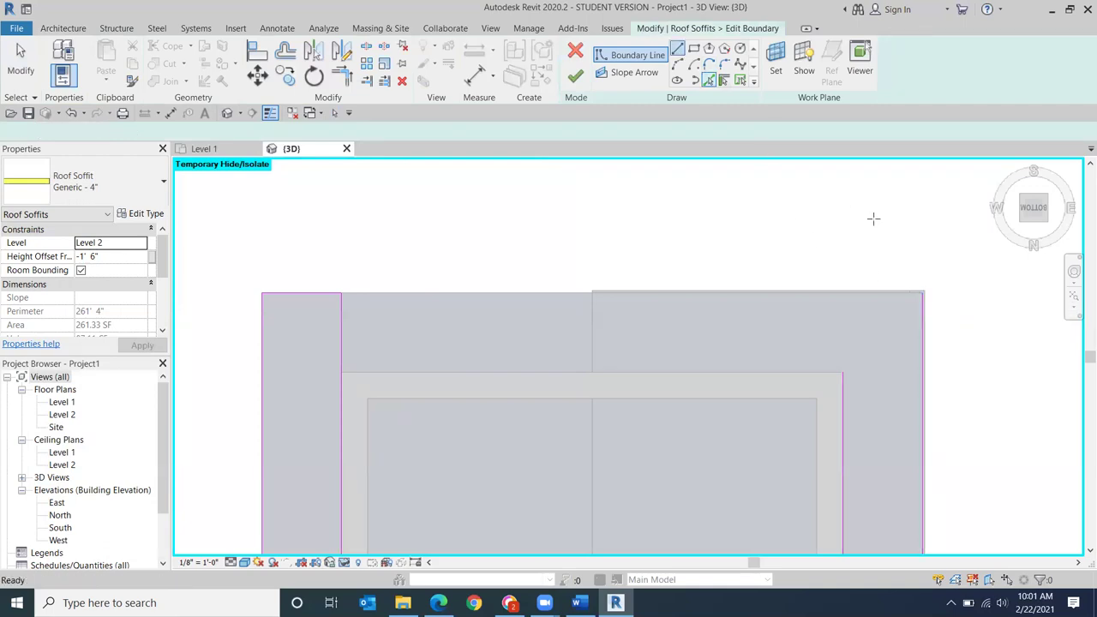
# Step: Draw a horizontal boundary line about 1' 10" long inward from the open outer corner at the gable end
pyautogui.press('l')
pyautogui.press('i')
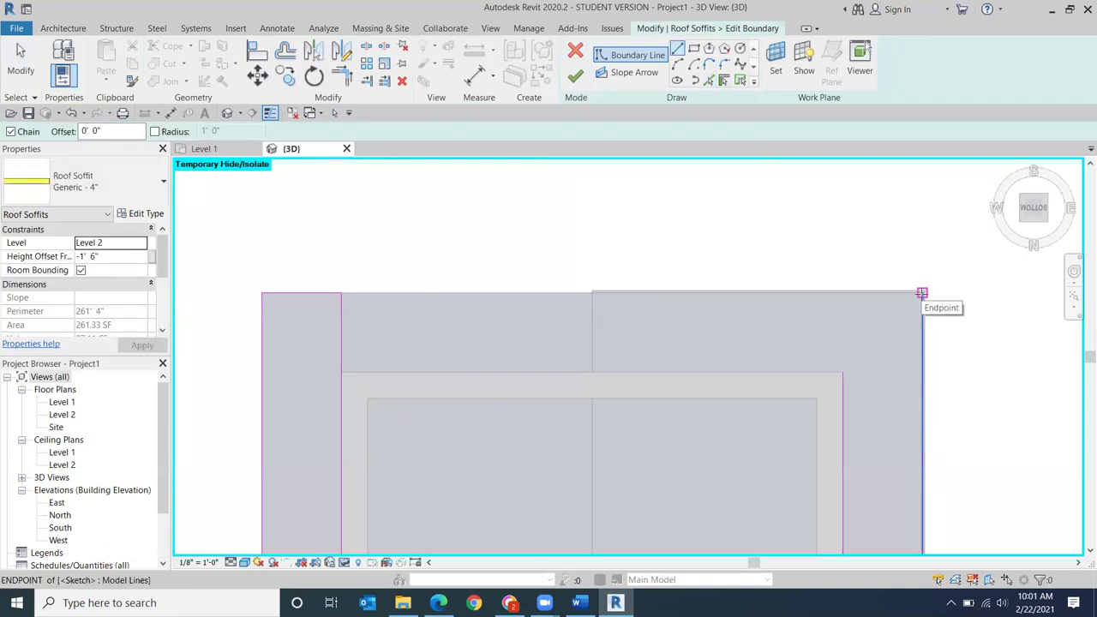
pyautogui.click(921, 294)
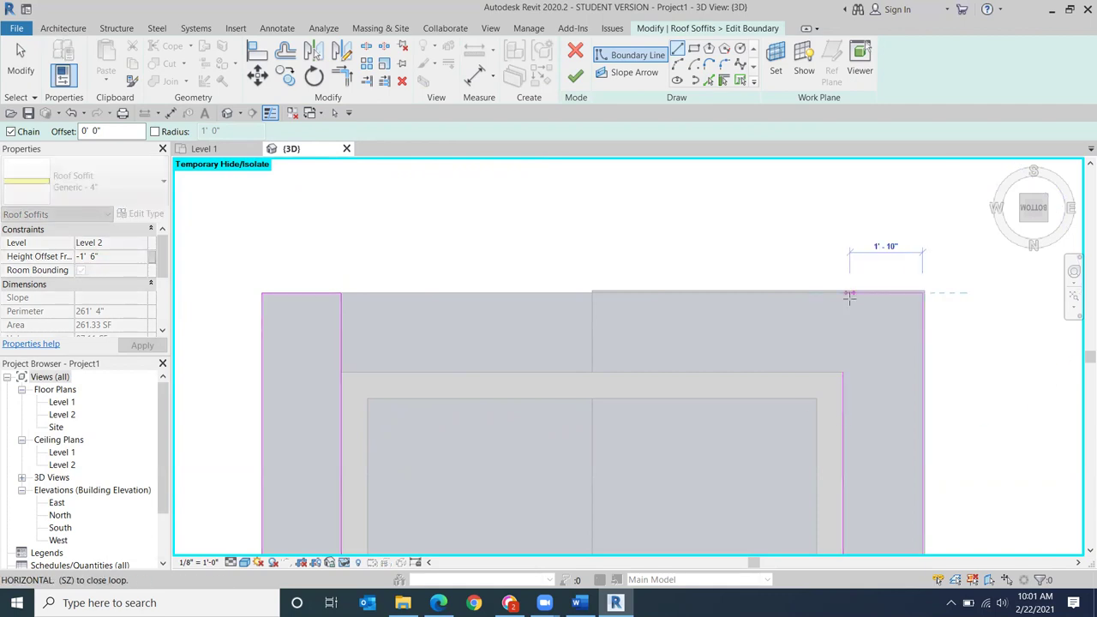
pyautogui.rightClick(848, 250)
pyautogui.click(866, 256)
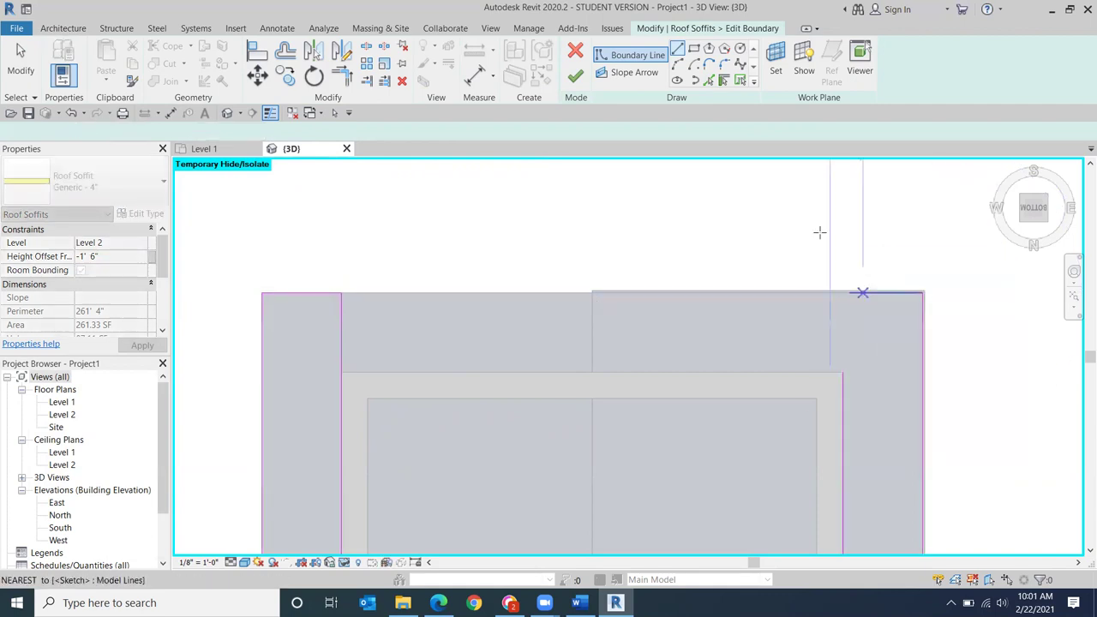
# Step: Trim the new 1' 10" line and the neighbouring inner side line to meet at a corner
pyautogui.press('l')
pyautogui.press('i')
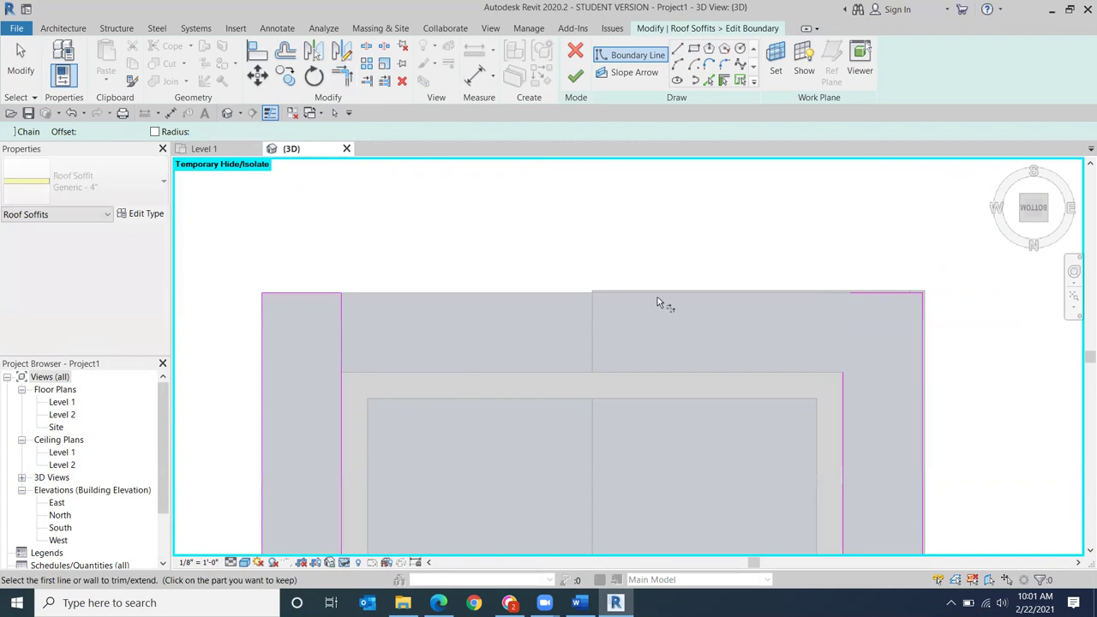
pyautogui.press('t')
pyautogui.press('r')
pyautogui.click(881, 295)
pyautogui.click(846, 379)
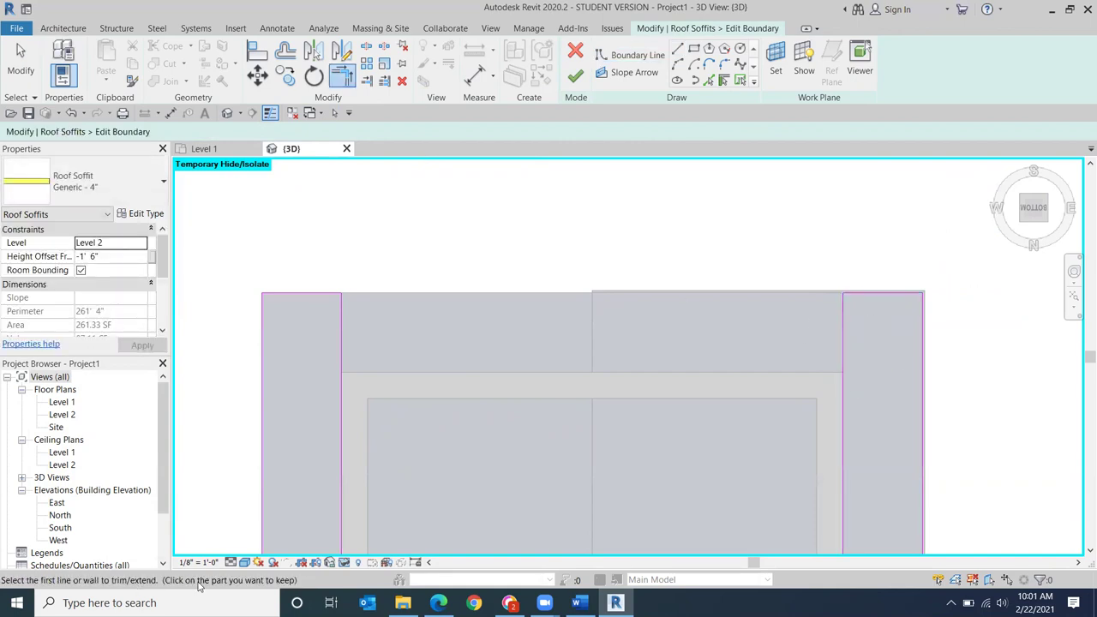
# Step: Inspect the soffit boundary outline in a line-only visual style and return the view to Consistent Colors
pyautogui.click(255, 563)
pyautogui.click(287, 490)
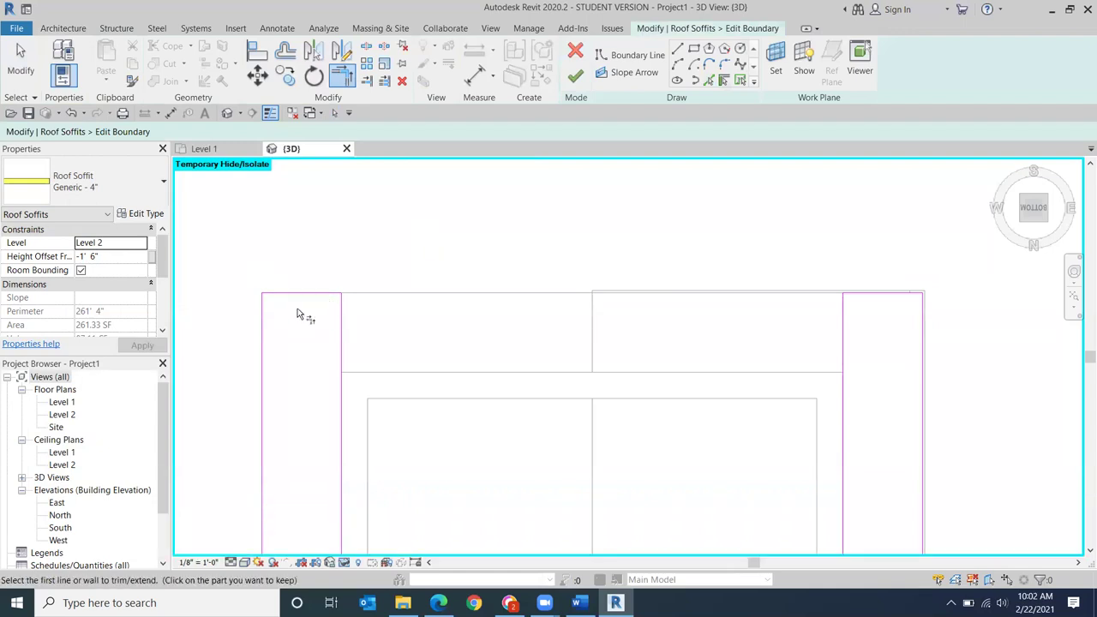
pyautogui.scroll(5, 751, 395)
pyautogui.scroll(-2, 694, 261)
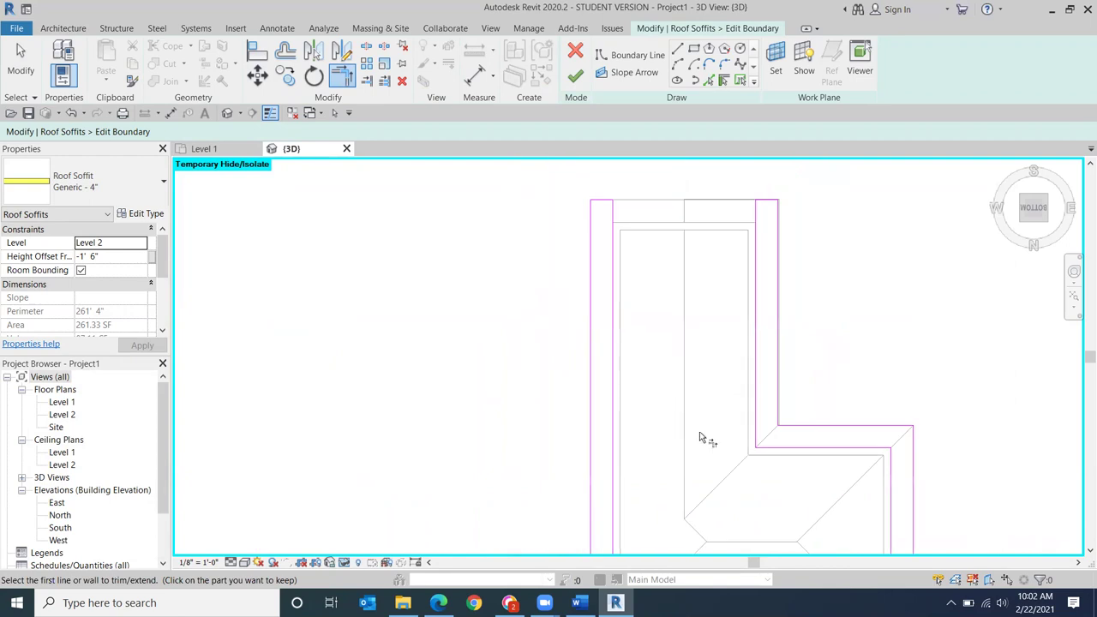
pyautogui.scroll(4, 696, 221)
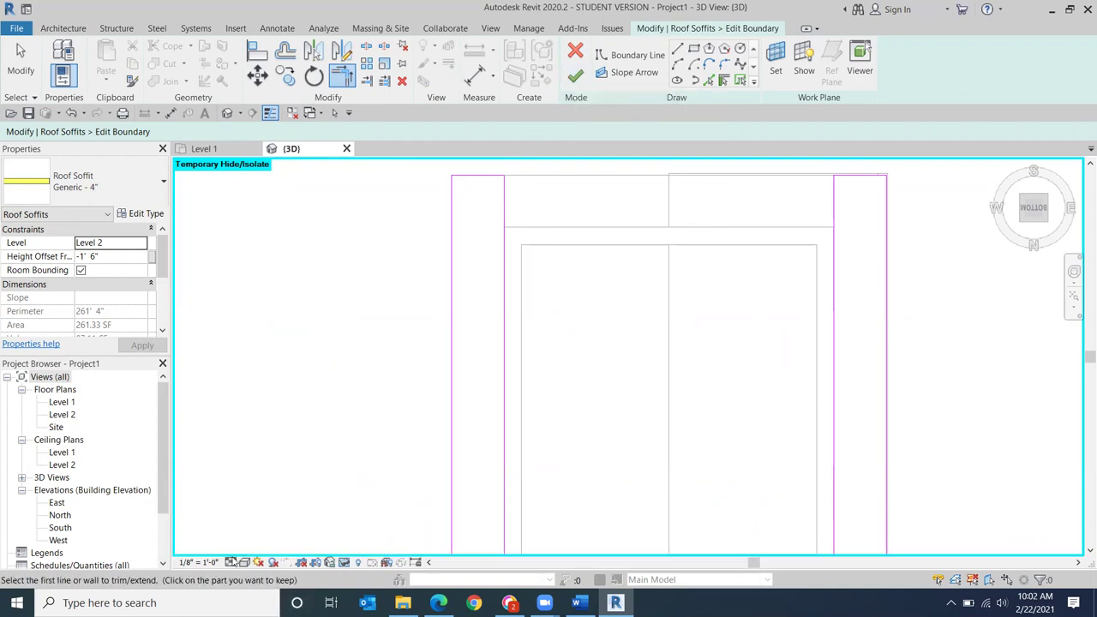
pyautogui.click(245, 562)
pyautogui.click(278, 520)
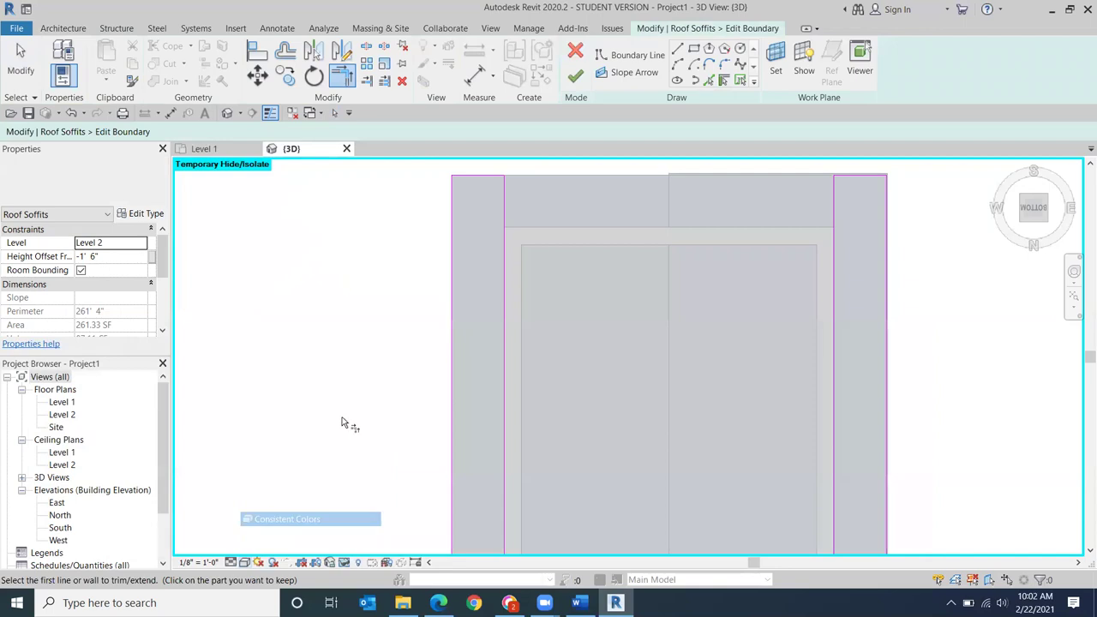
# Step: Finish the roof soffit's boundary edit and view the building from another side
pyautogui.click(575, 75)
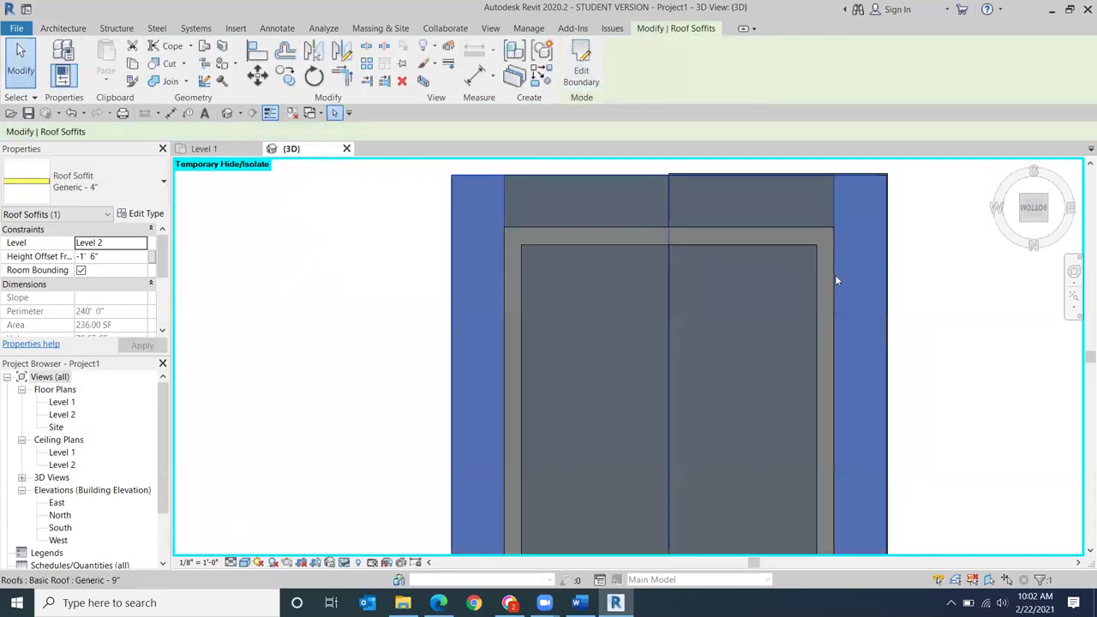
pyautogui.click(941, 337)
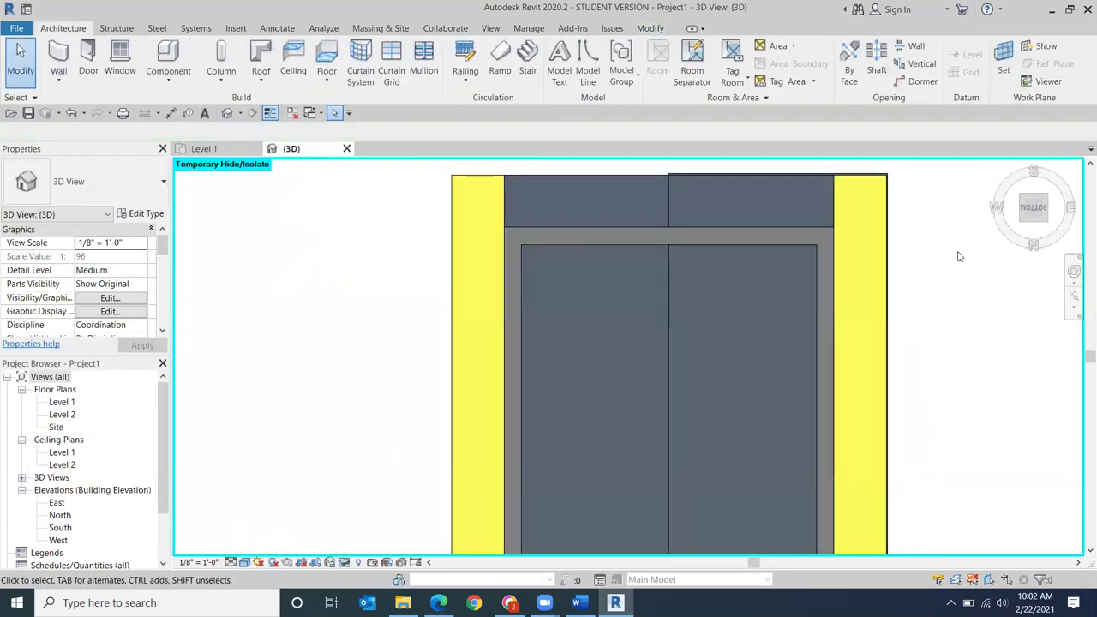
pyautogui.moveTo(1046, 203); pyautogui.dragTo(823, 339)
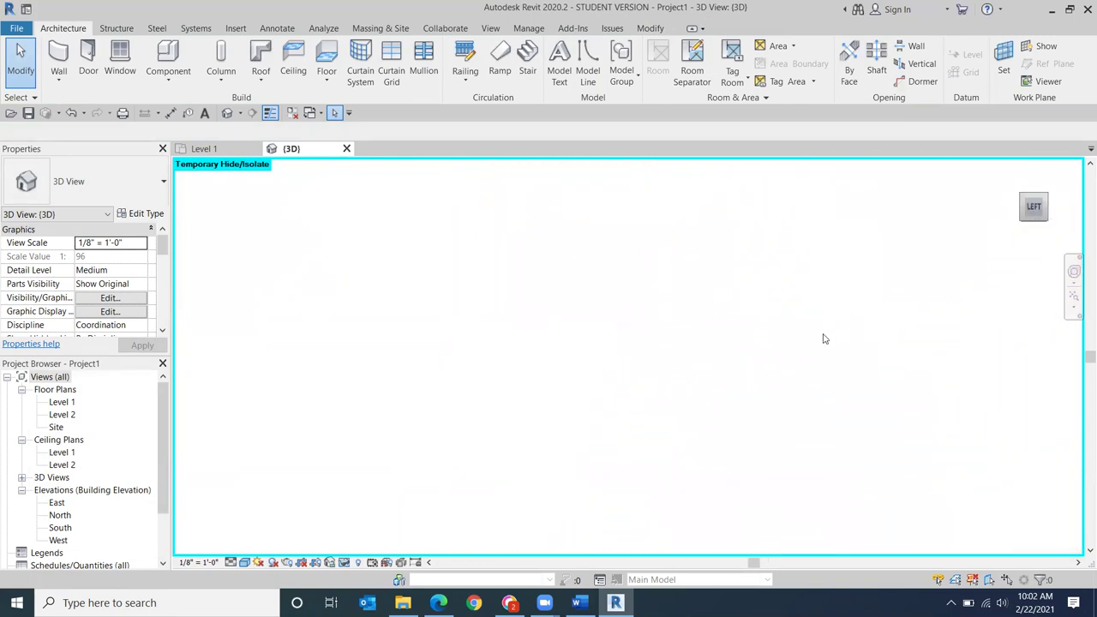
# Step: View the soffit end at the gable from the front and reset the temporary hide/isolate in the 3D view
pyautogui.click(1044, 219)
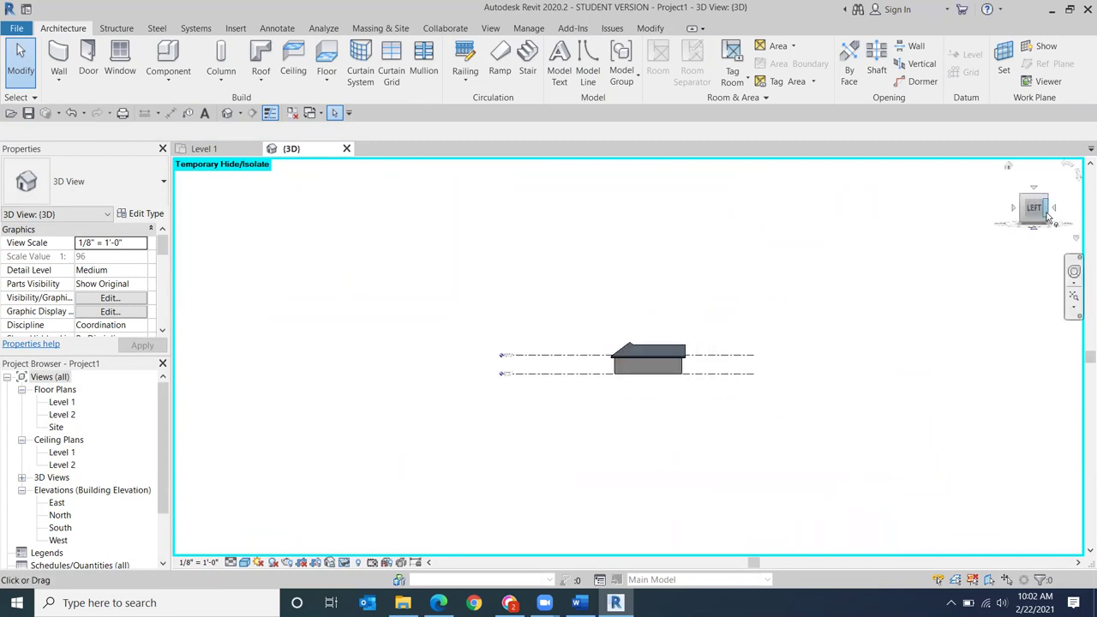
pyautogui.click(1048, 217)
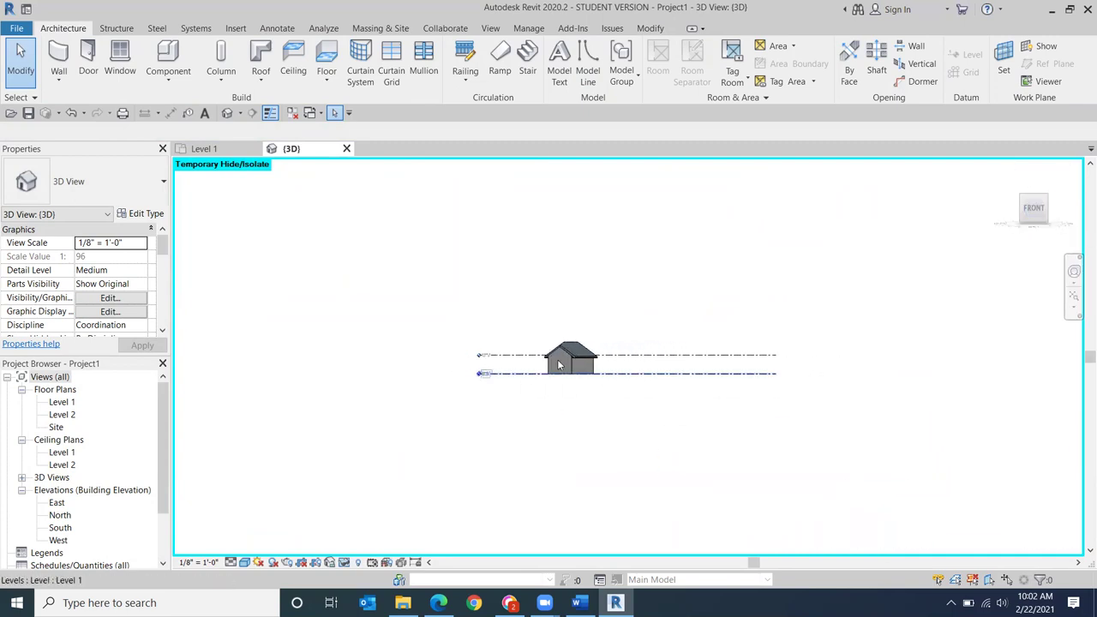
pyautogui.scroll(10, 559, 365)
pyautogui.moveTo(860, 243); pyautogui.dragTo(745, 379, button='middle')
pyautogui.scroll(3, 745, 379)
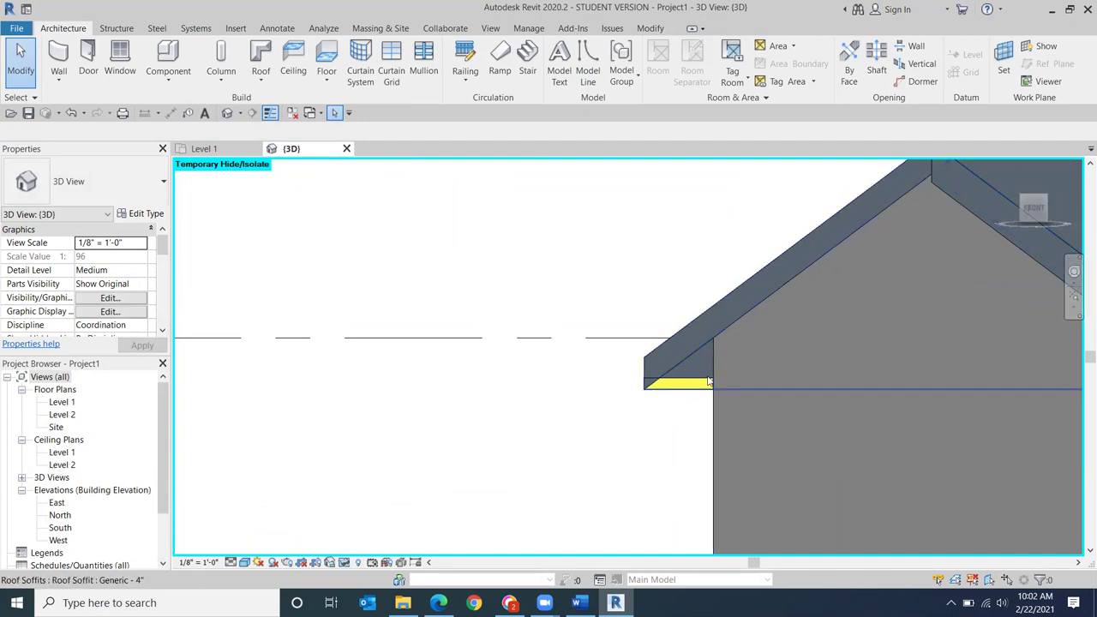
pyautogui.click(343, 564)
pyautogui.click(367, 548)
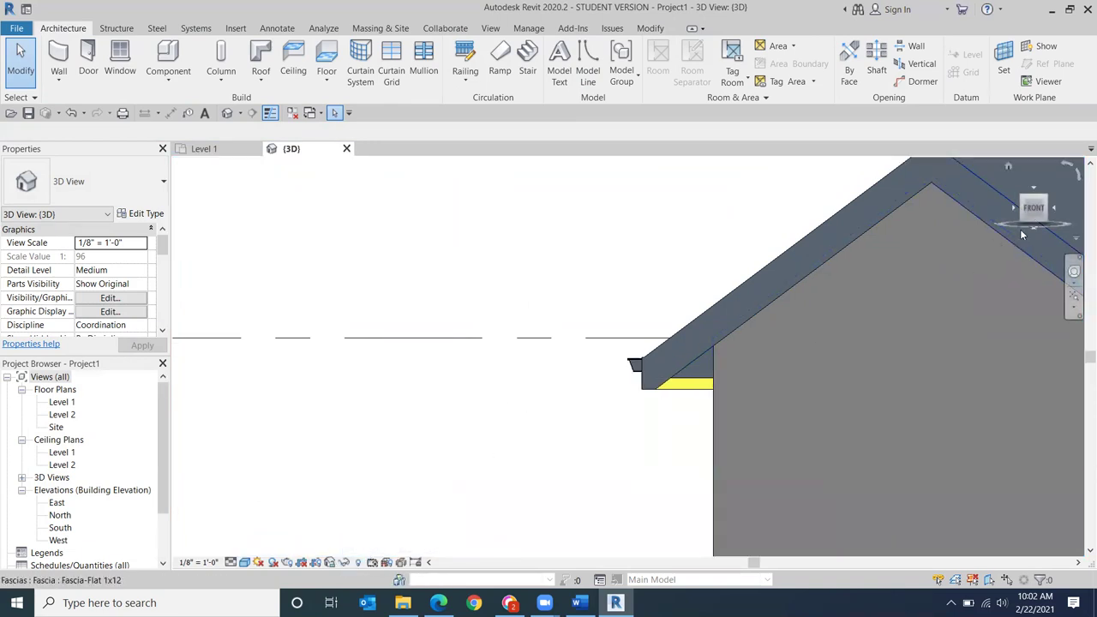
# Step: Examine the yellow soffit ends, fascia and gutters at the gable and along the eaves, from the corners and from below
pyautogui.click(1046, 203)
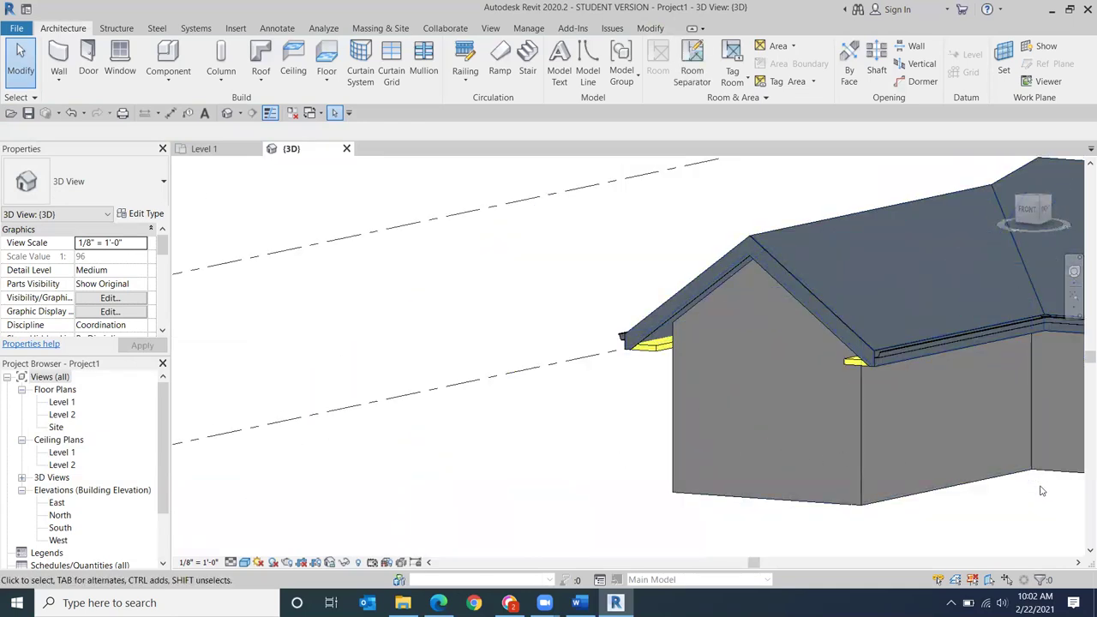
pyautogui.scroll(5, 895, 381)
pyautogui.scroll(3, 896, 387)
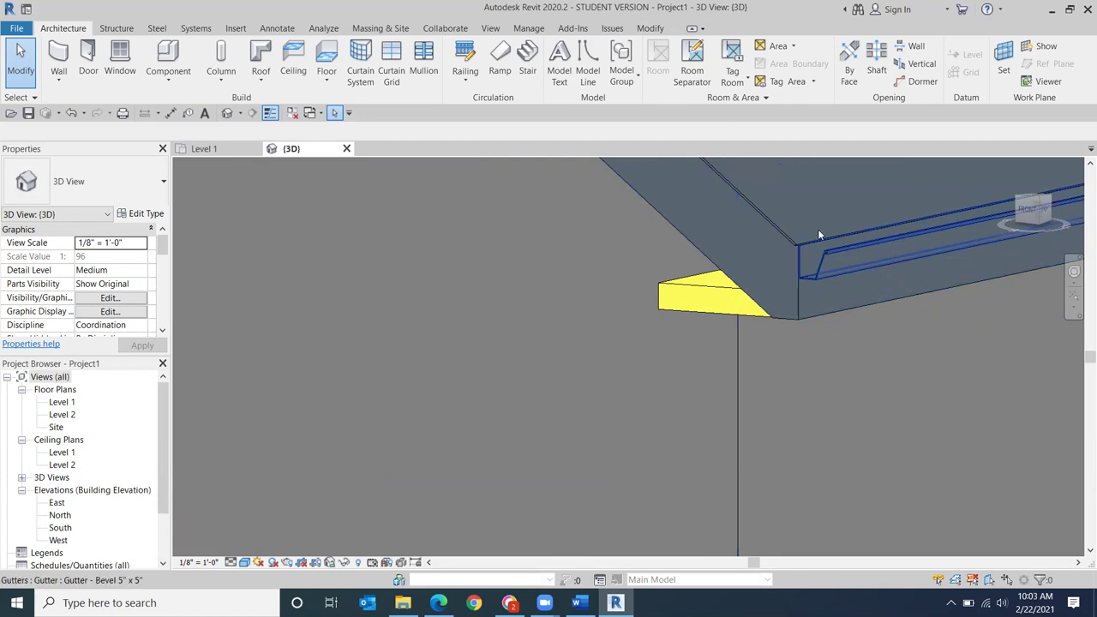
pyautogui.scroll(-2, 889, 358)
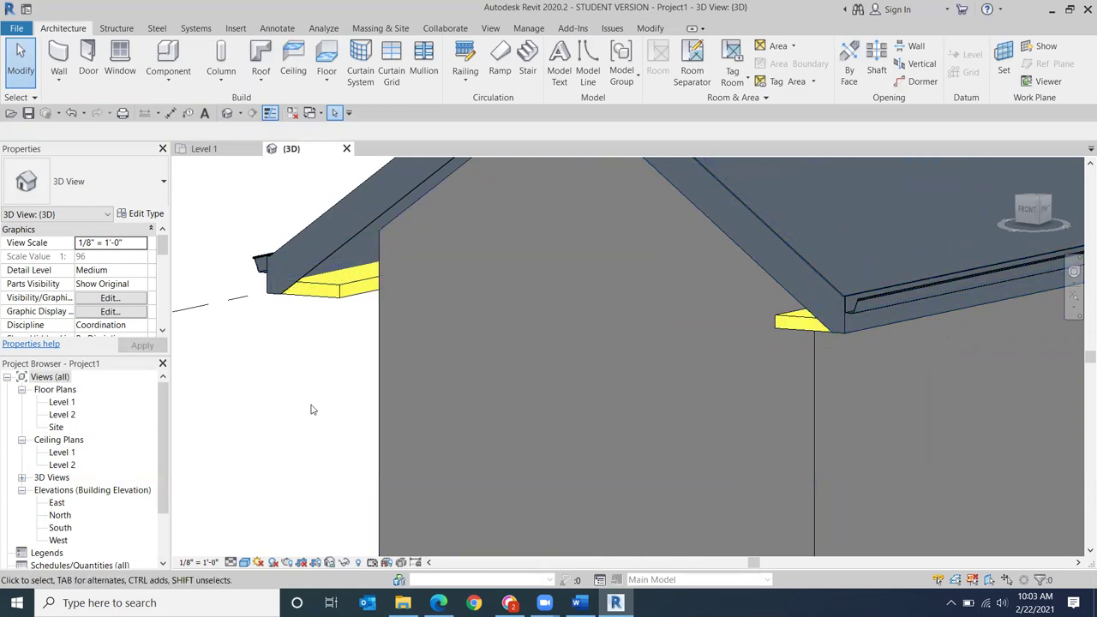
pyautogui.scroll(-2, 311, 410)
pyautogui.scroll(-3, 338, 401)
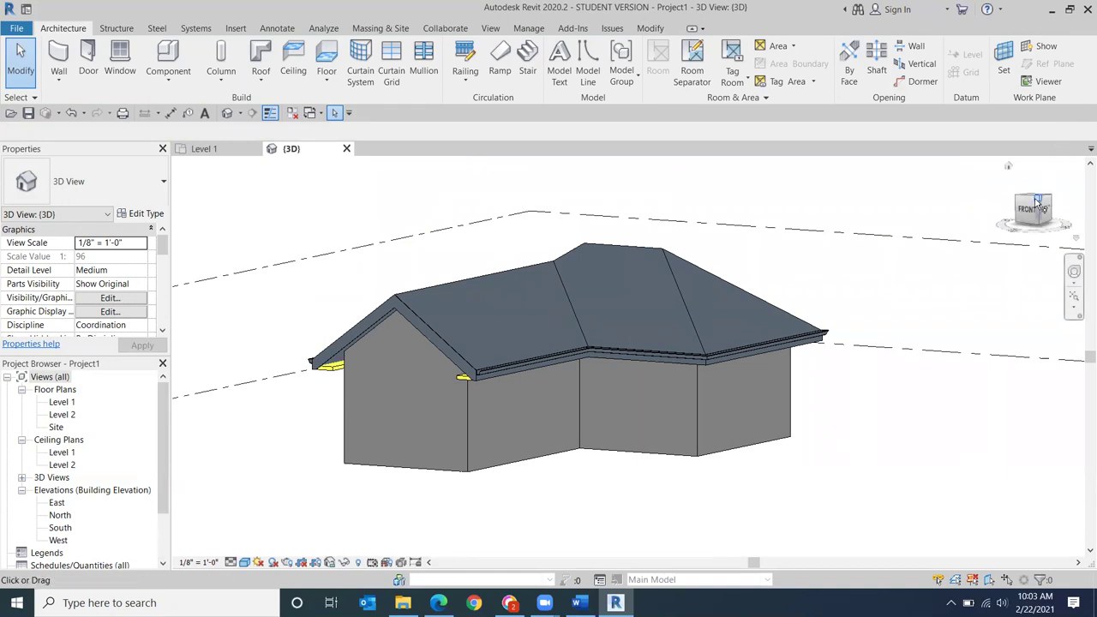
pyautogui.moveTo(1037, 202)
pyautogui.mouseDown()
pyautogui.moveTo(1040, 214)
pyautogui.moveTo(1076, 170)
pyautogui.mouseUp()
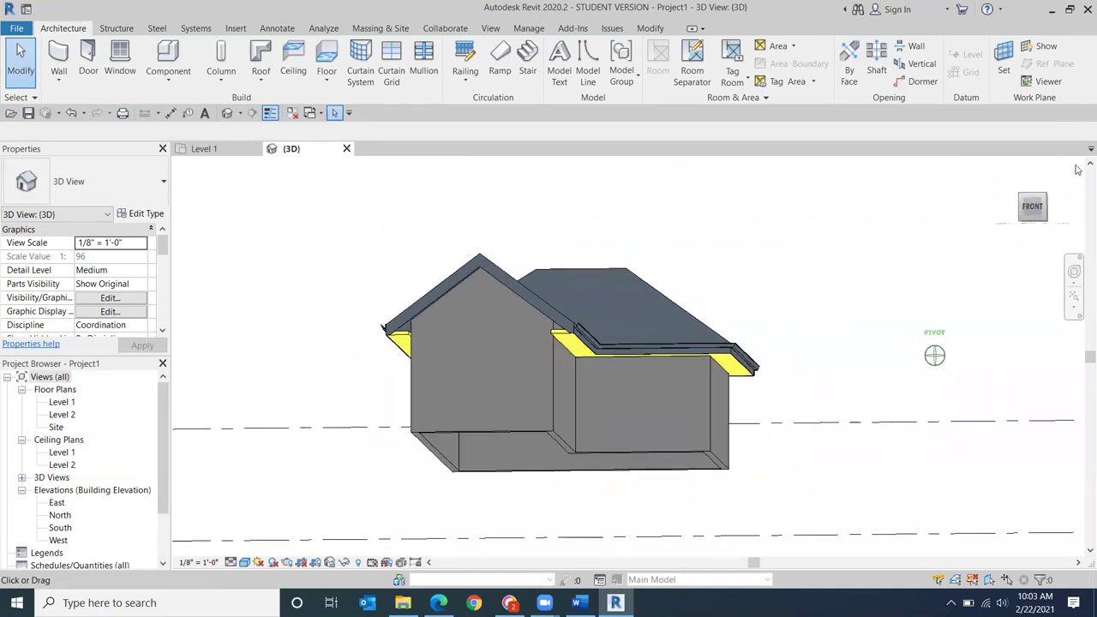
pyautogui.keyDown('shift'); pyautogui.moveTo(197, 185); pyautogui.dragTo(215, 443, button='middle'); pyautogui.keyUp('shift')
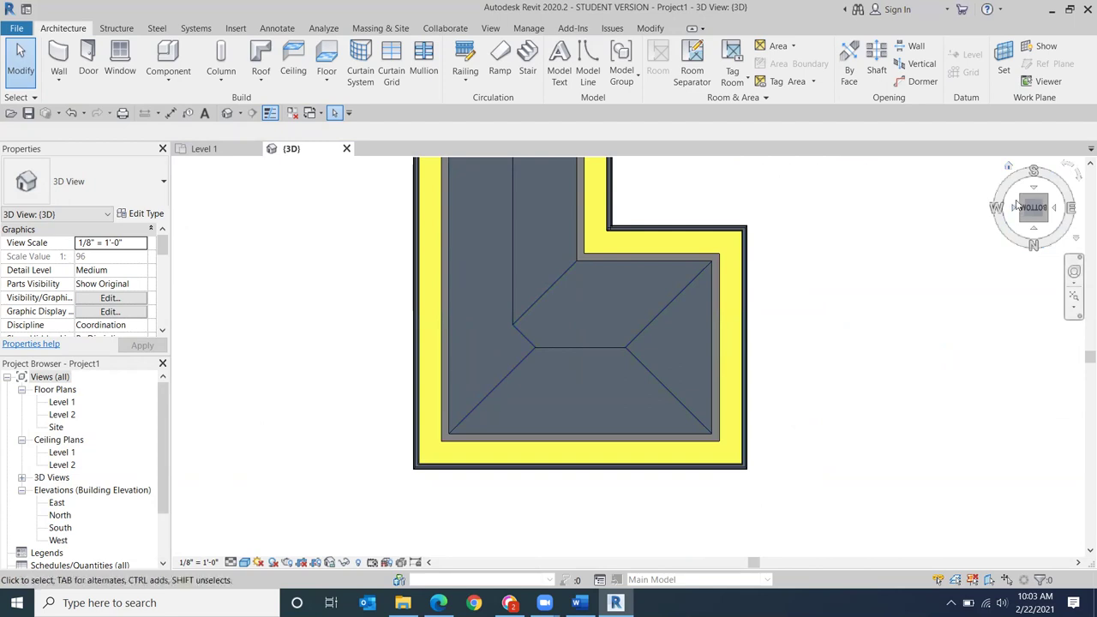
pyautogui.moveTo(1025, 202)
pyautogui.mouseDown()
pyautogui.moveTo(952, 318)
pyautogui.moveTo(926, 345)
pyautogui.moveTo(909, 343)
pyautogui.mouseUp()
pyautogui.moveTo(864, 233)
pyautogui.mouseDown(button='middle')
pyautogui.moveTo(632, 160)
pyautogui.moveTo(648, 177)
pyautogui.mouseUp(button='middle')
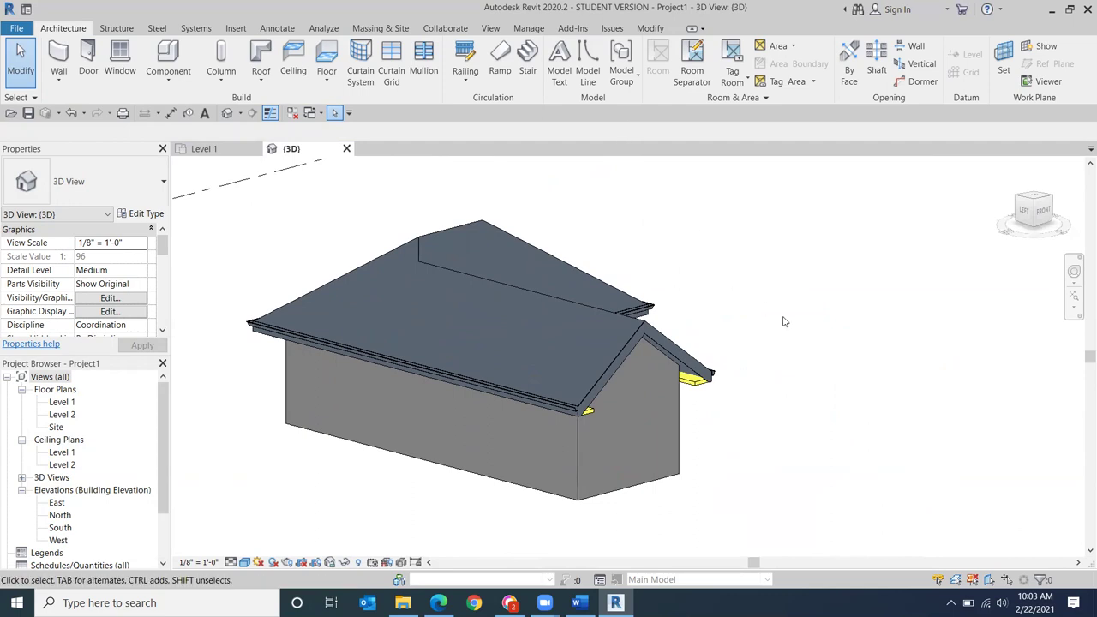
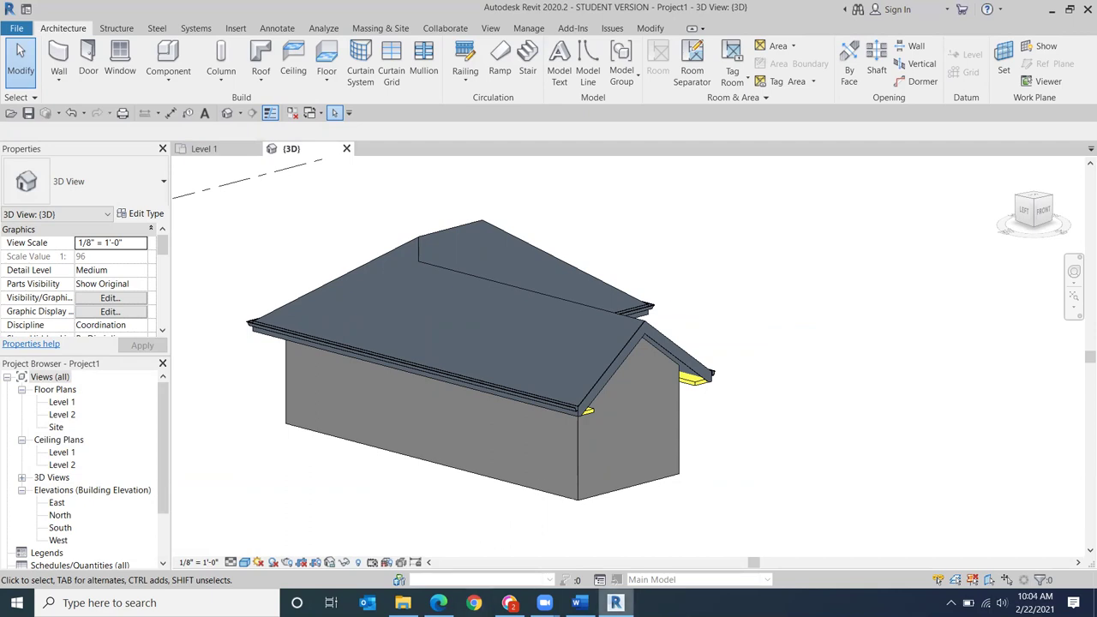
# Step: Switch to Word to check the Class 8 topic outline, and return to the Revit model
pyautogui.click(579, 603)
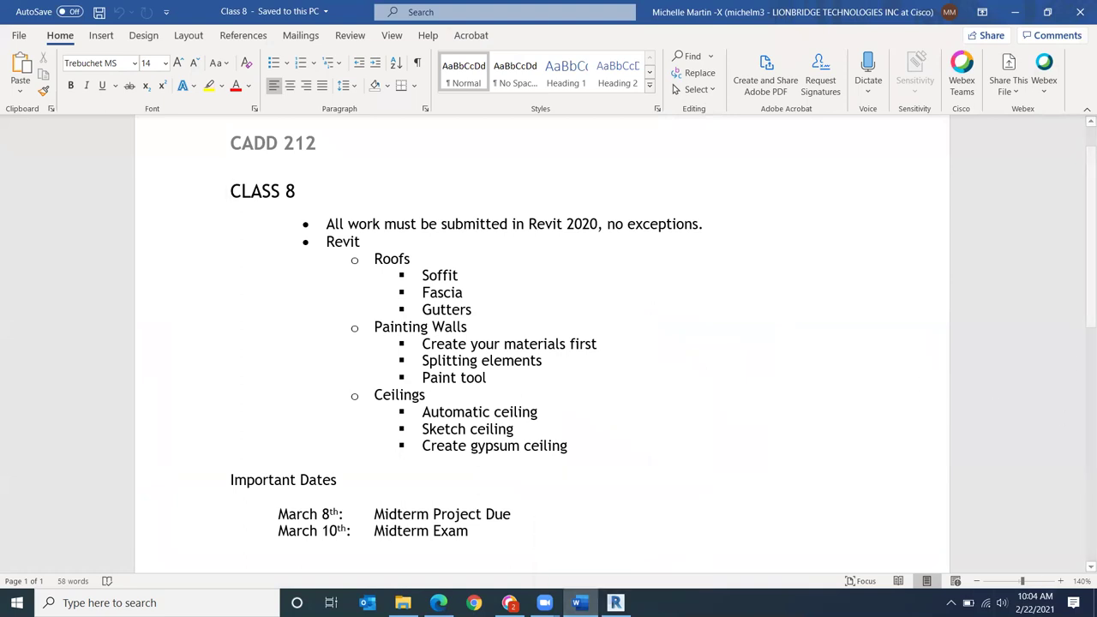
pyautogui.click(616, 603)
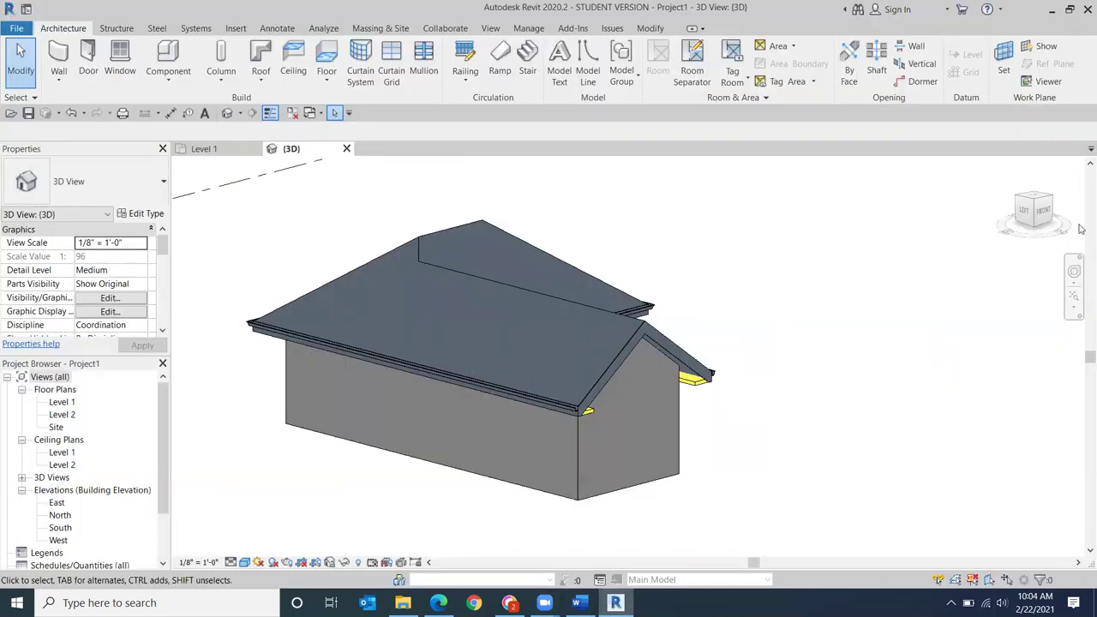
# Step: Temporarily hide the Generic - 9" roof element in the 3D view to expose the rooms from above
pyautogui.moveTo(1037, 210); pyautogui.dragTo(690, 343)
pyautogui.moveTo(690, 343); pyautogui.dragTo(872, 281, button='middle')
pyautogui.scroll(-2, 872, 280)
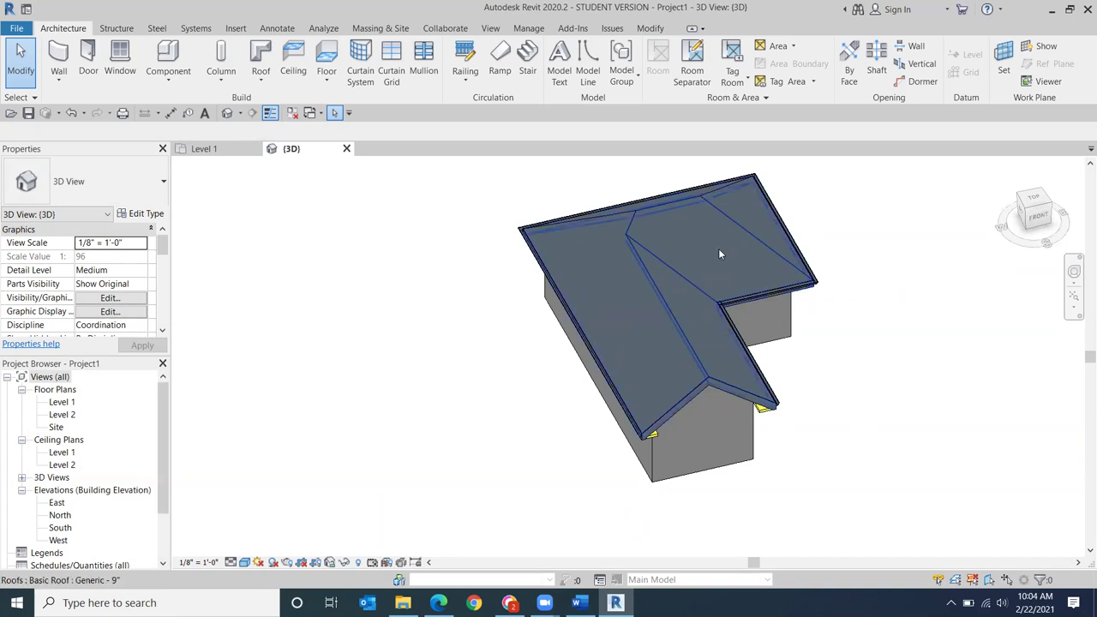
pyautogui.click(690, 222)
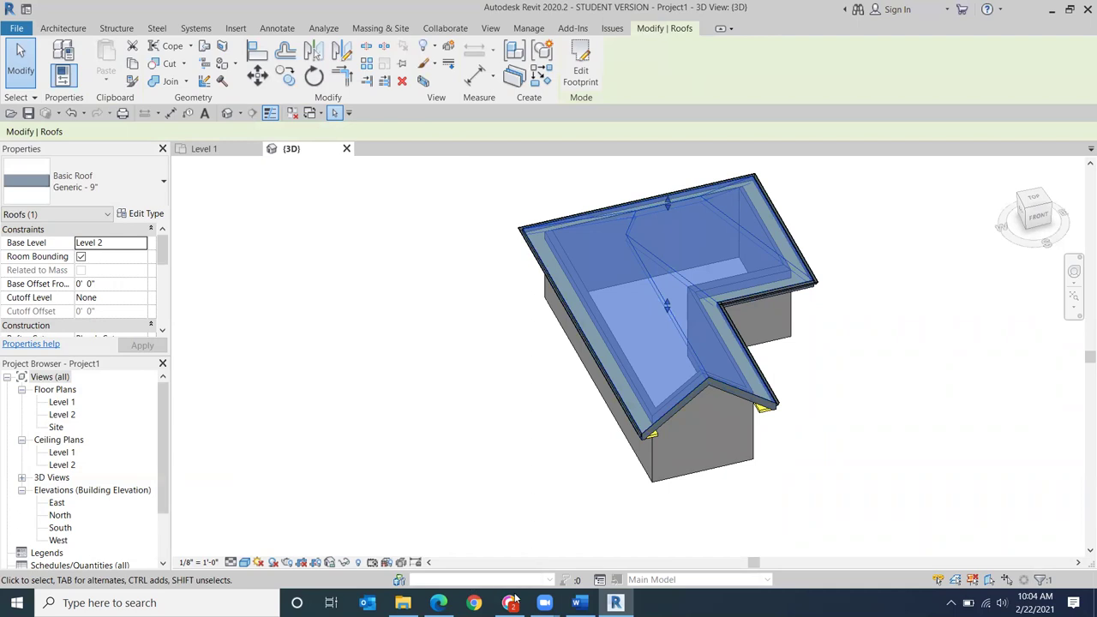
pyautogui.click(344, 564)
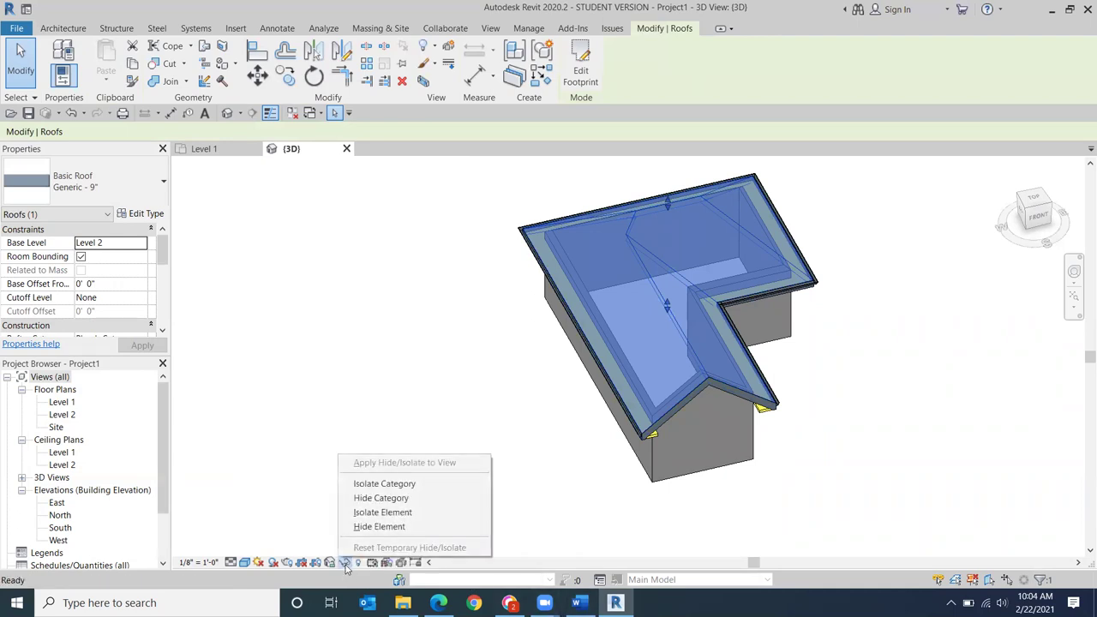
pyautogui.click(390, 527)
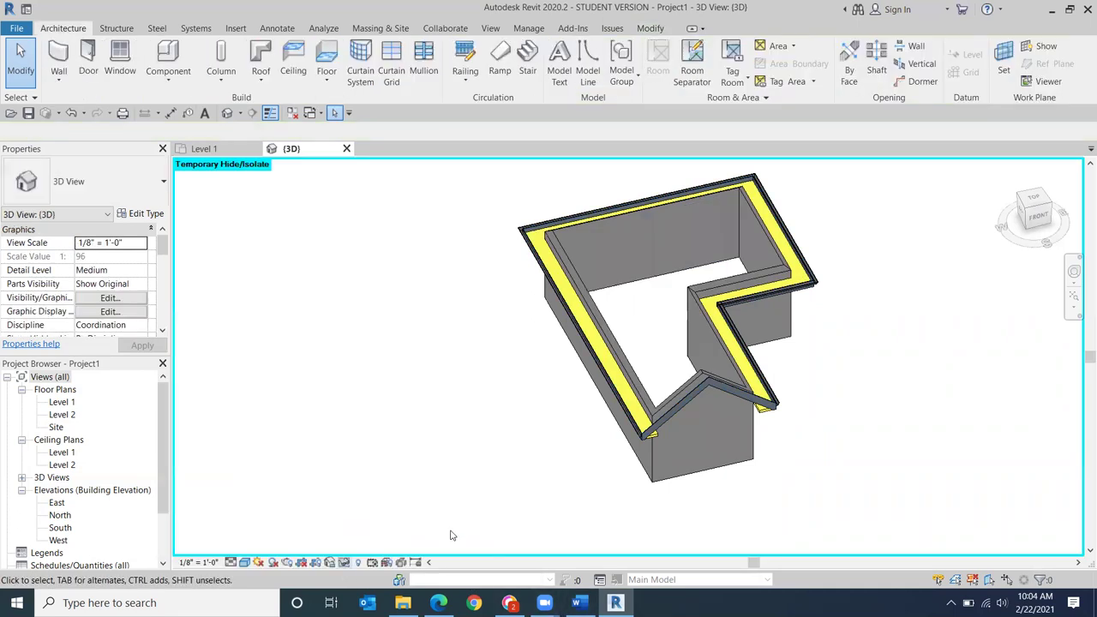
# Step: In the Level 1 floor plan, draw a vertical Generic - 8" wall from the north wall's midpoint to the building's inside corner
pyautogui.click(1035, 199)
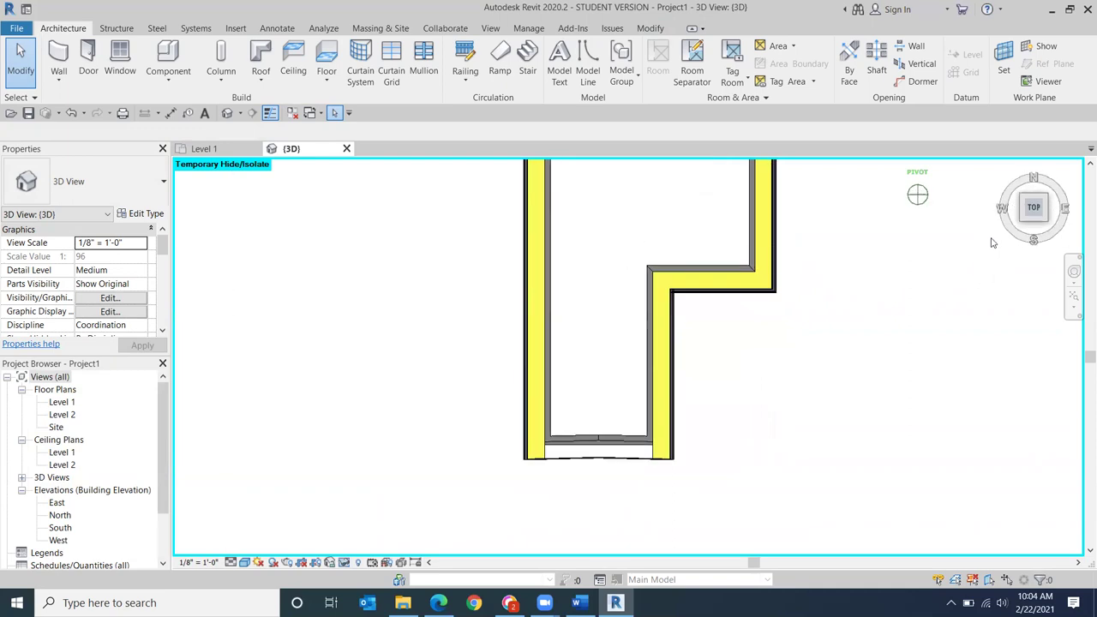
pyautogui.click(1035, 204)
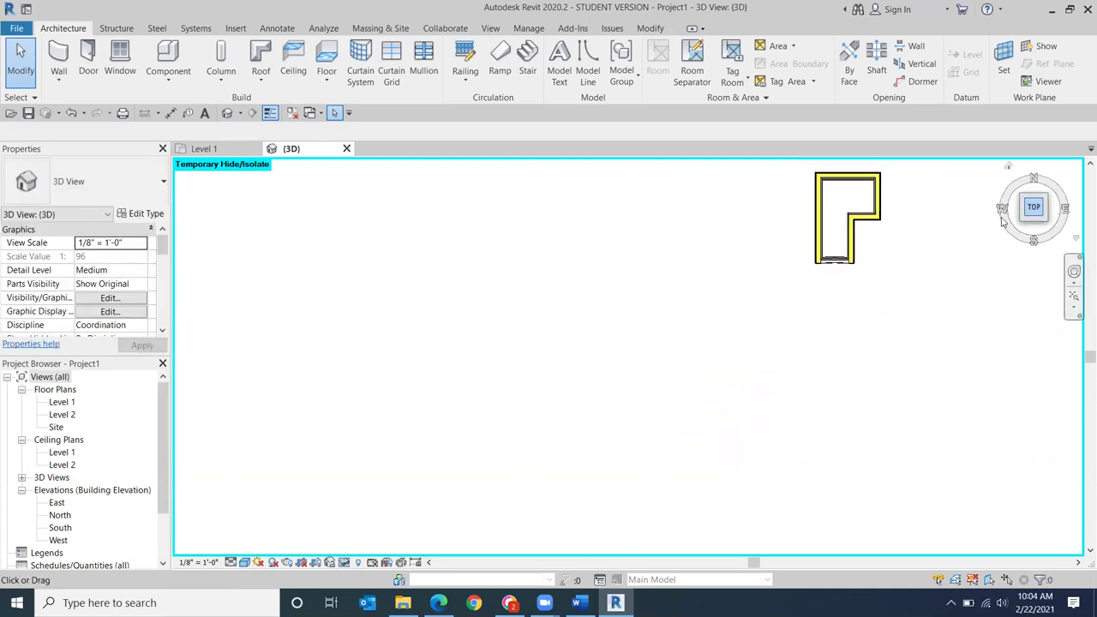
pyautogui.doubleClick(62, 402)
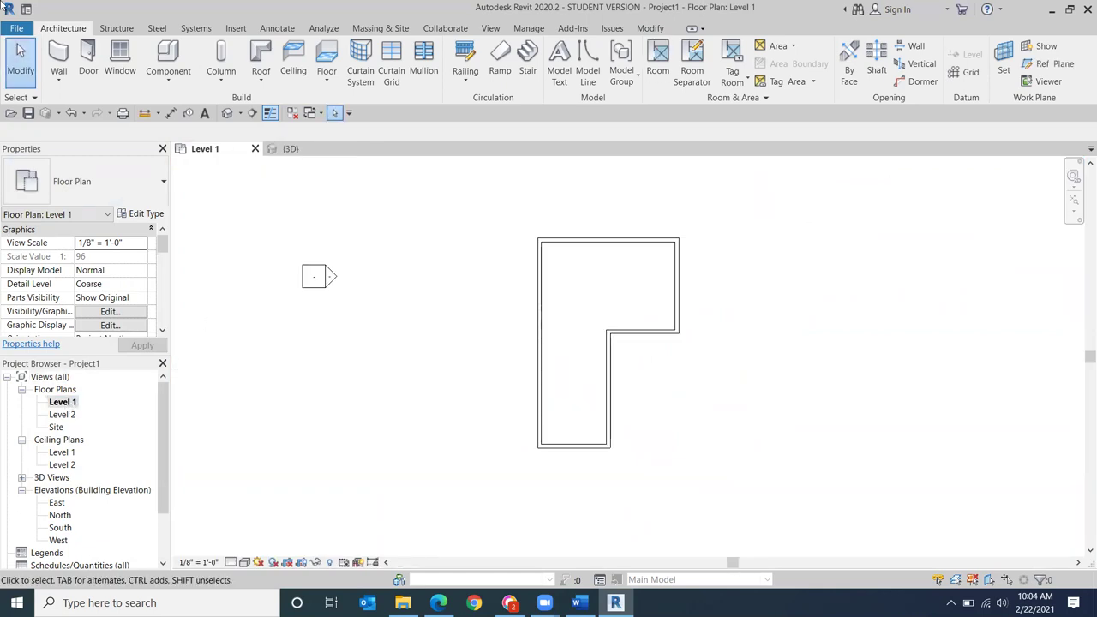
pyautogui.click(59, 56)
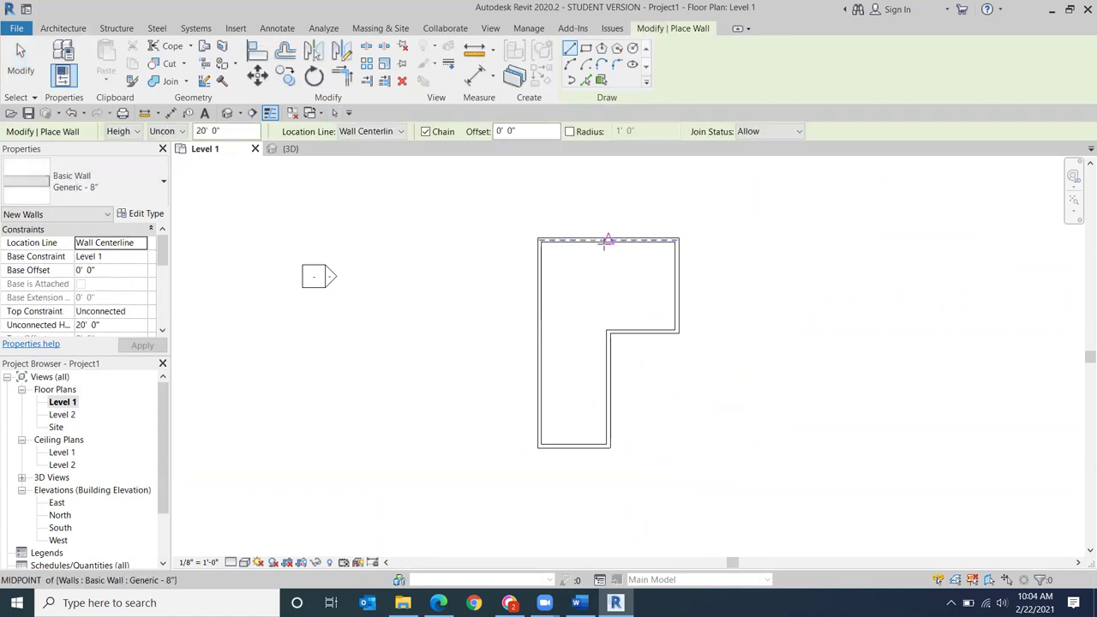
pyautogui.click(608, 239)
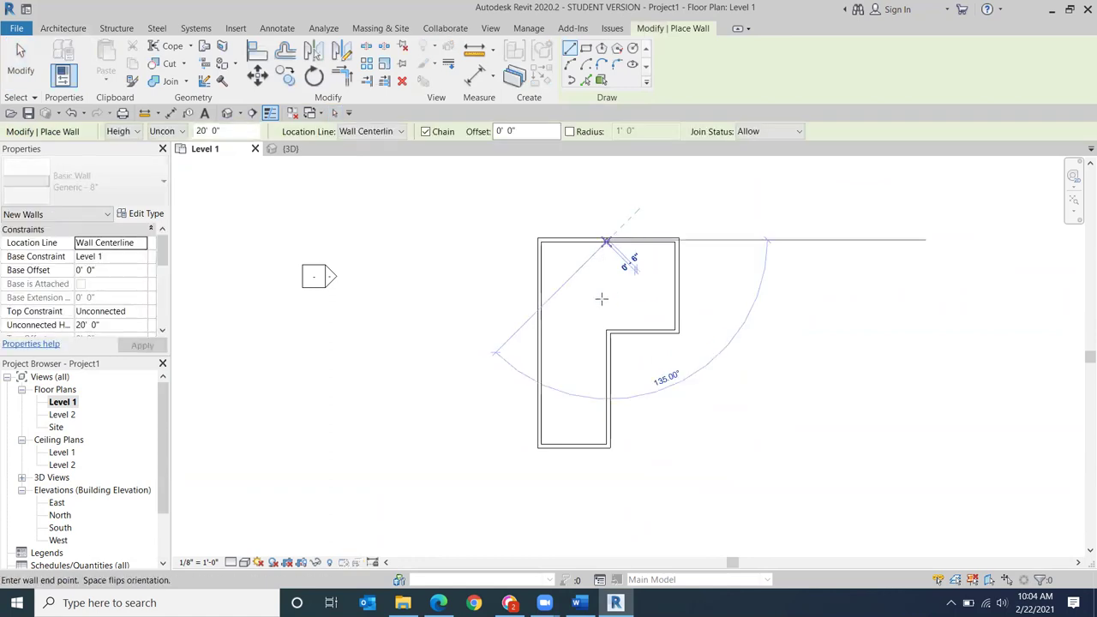
pyautogui.click(608, 331)
pyautogui.press('Escape')
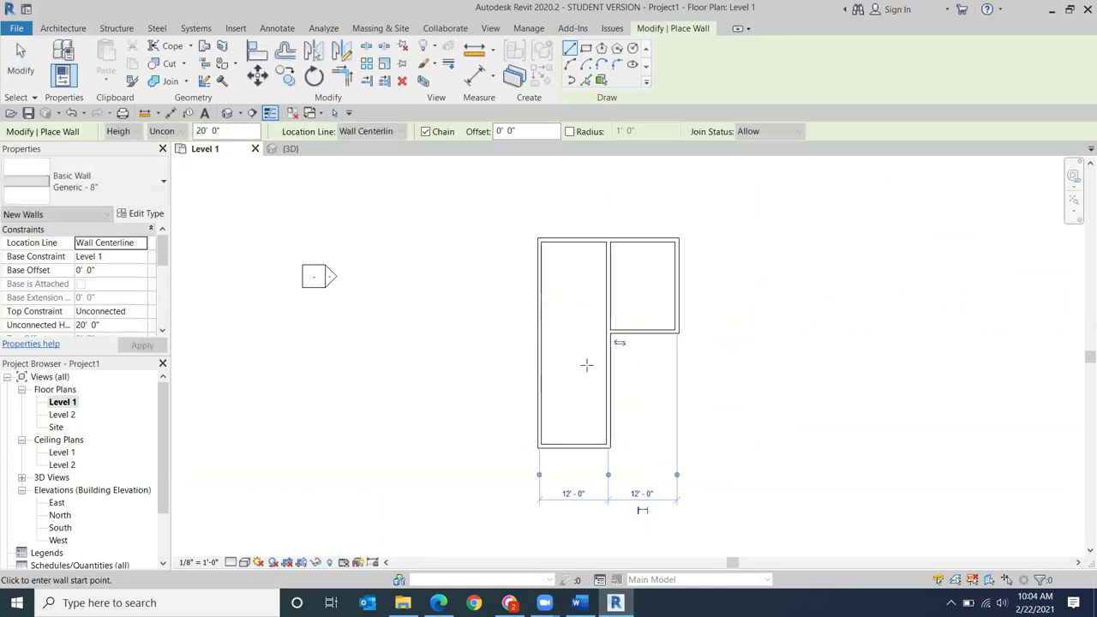
# Step: Draw a horizontal Generic - 8" wall across the lower wing, about 12' 6" above the south wall, and end the Wall command
pyautogui.click(607, 375)
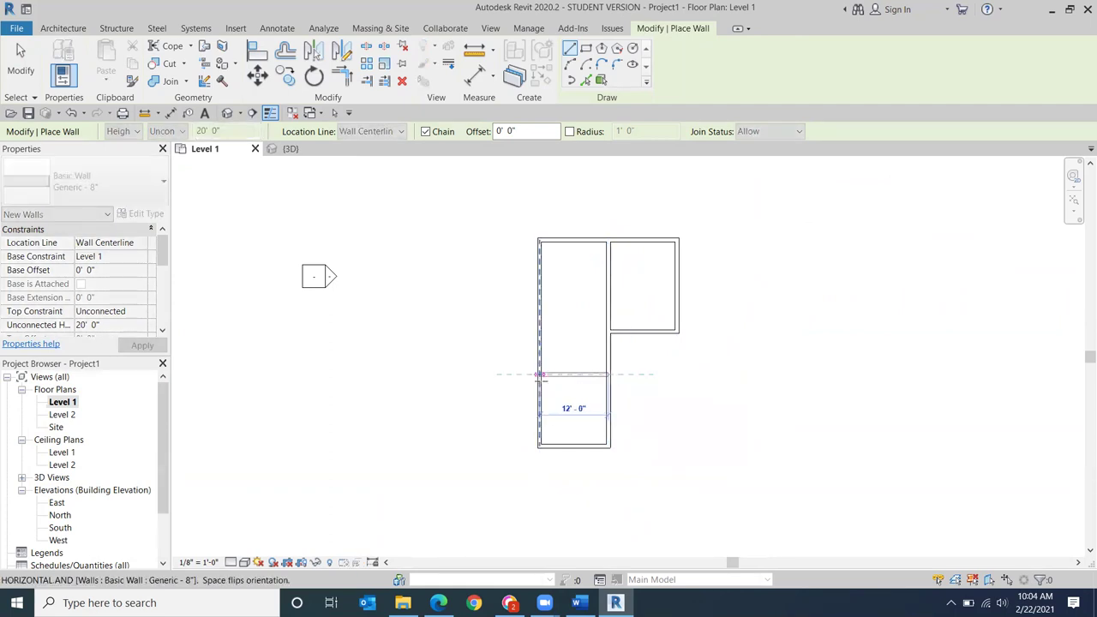
pyautogui.click(540, 375)
pyautogui.press('Escape')
pyautogui.click(39, 60)
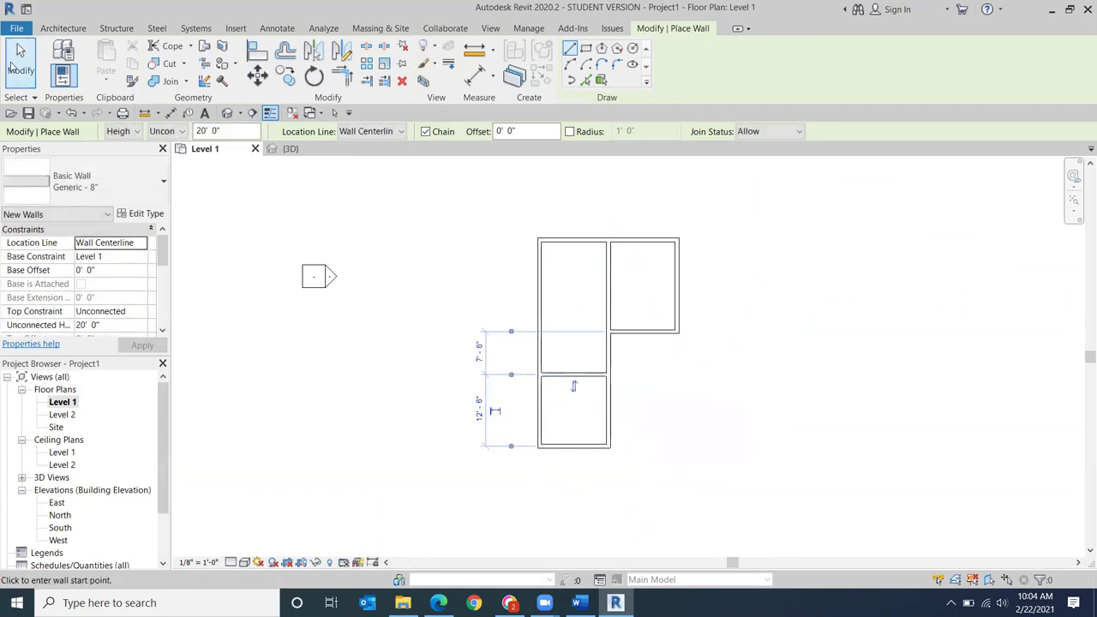
# Step: Give the Level 1 plan a visual style with filled walls, and view the new interior walls in 3D from an upper corner
pyautogui.click(246, 563)
pyautogui.click(278, 520)
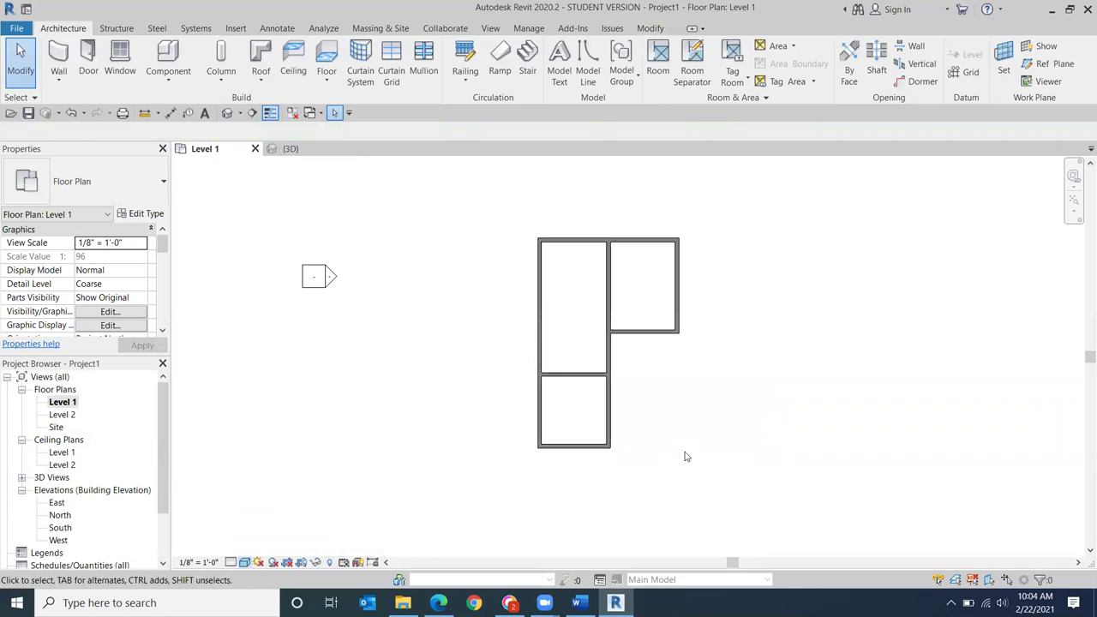
pyautogui.click(227, 113)
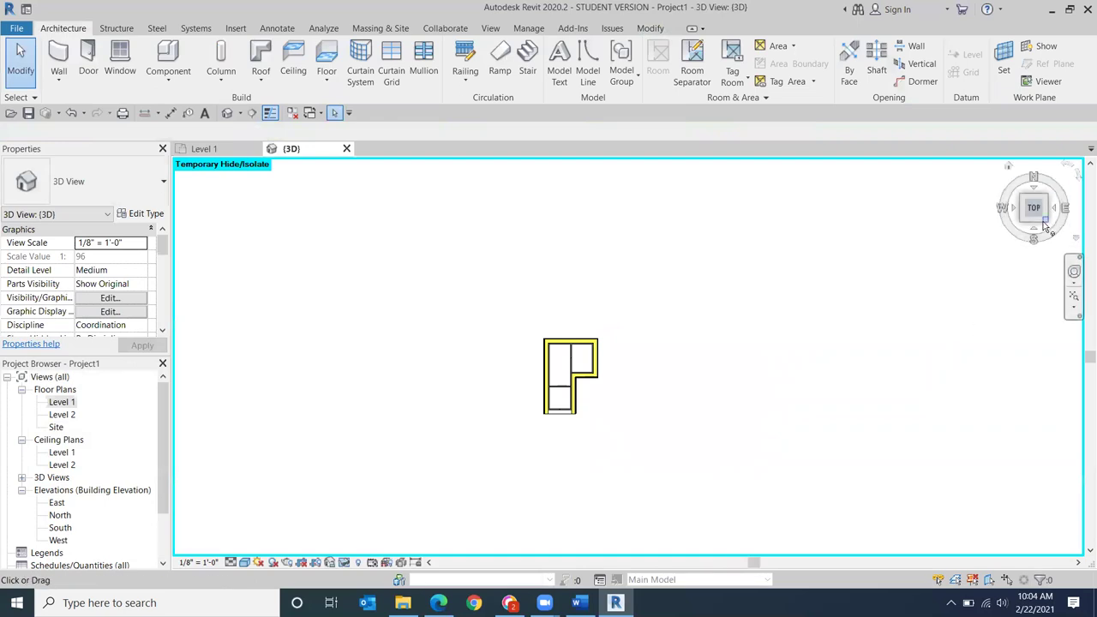
pyautogui.click(1050, 226)
pyautogui.scroll(4, 588, 343)
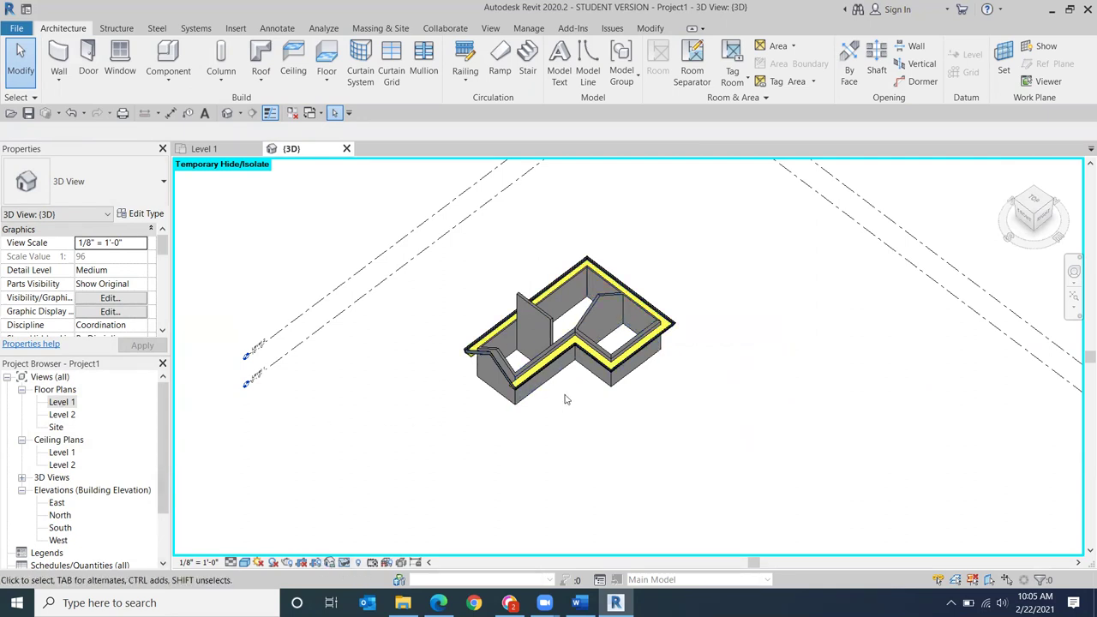
pyautogui.scroll(2, 565, 400)
pyautogui.moveTo(566, 400); pyautogui.dragTo(706, 418, button='middle')
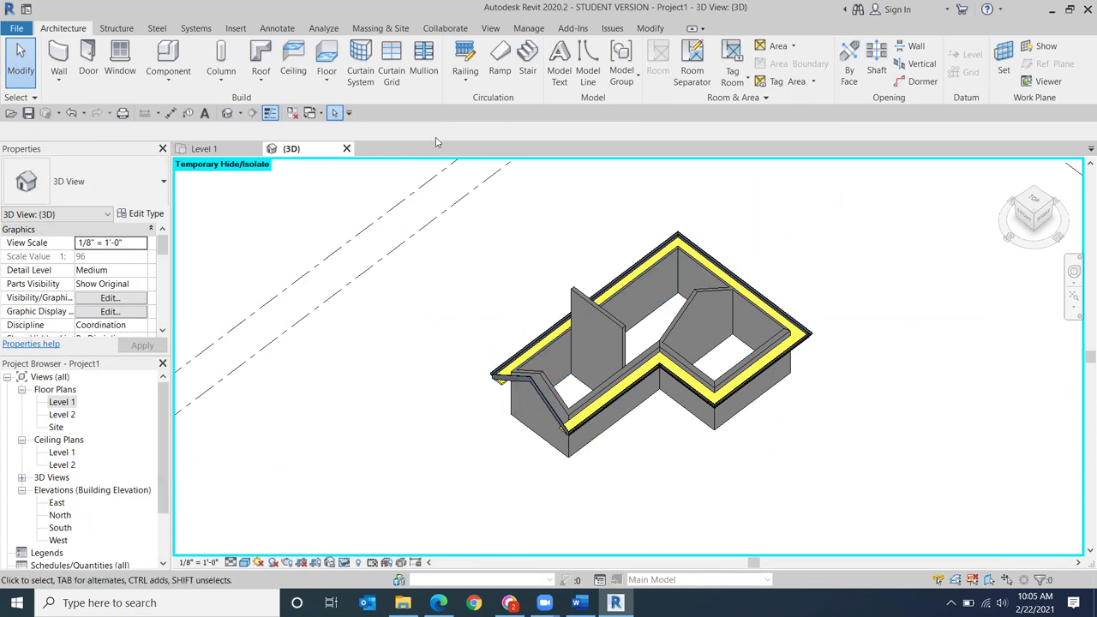
# Step: Create a new project material in the Material Browser
pyautogui.click(533, 29)
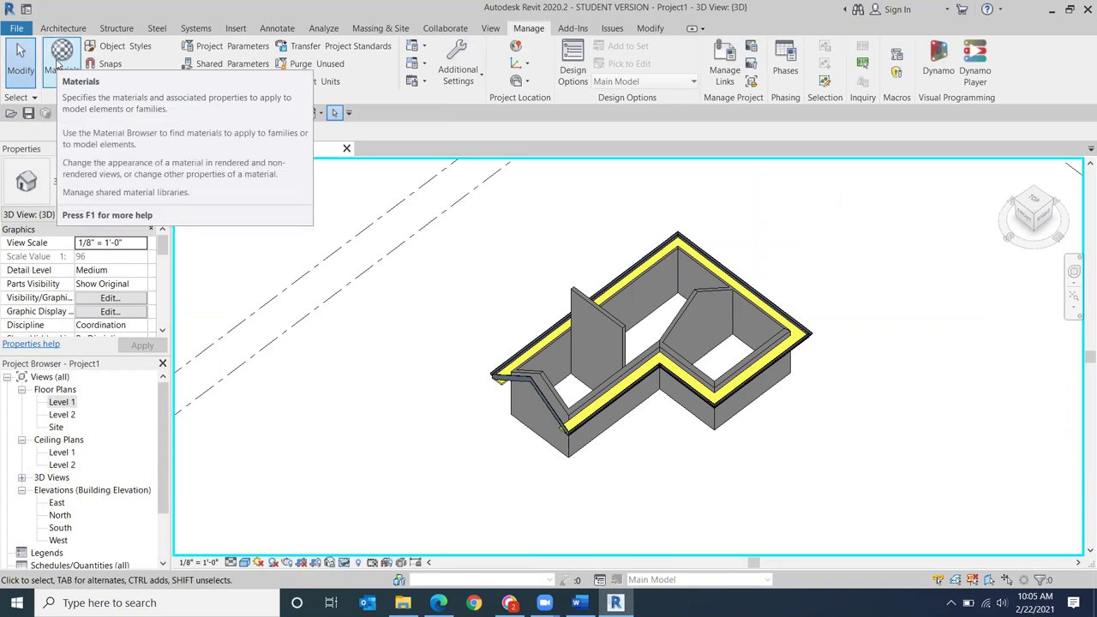
pyautogui.click(57, 66)
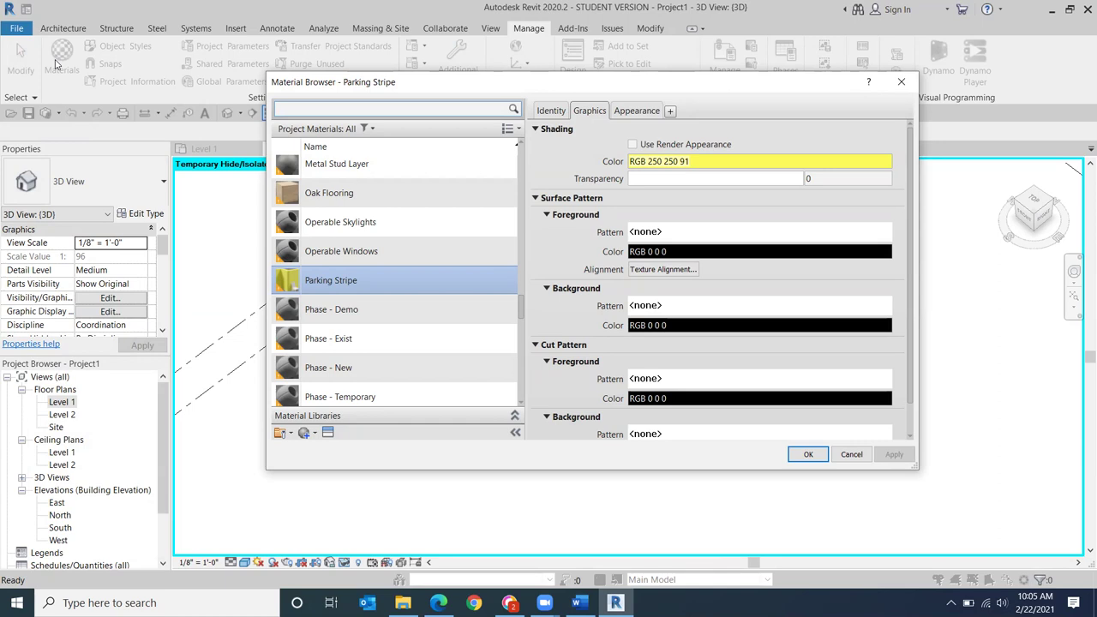
pyautogui.scroll(-1, 272, 402)
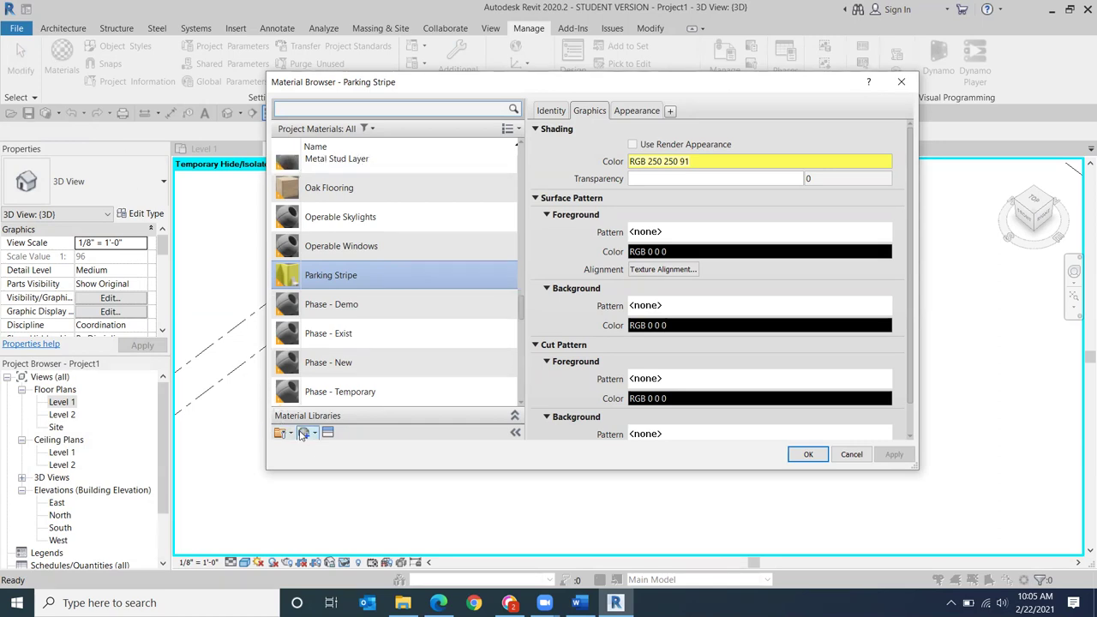
pyautogui.click(304, 434)
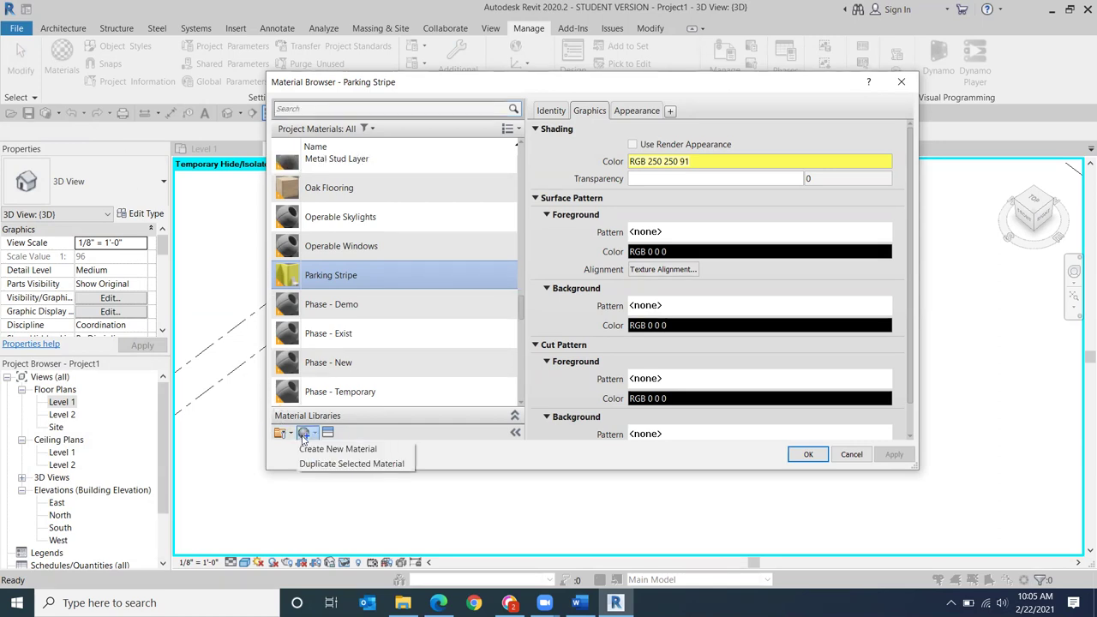
pyautogui.click(311, 450)
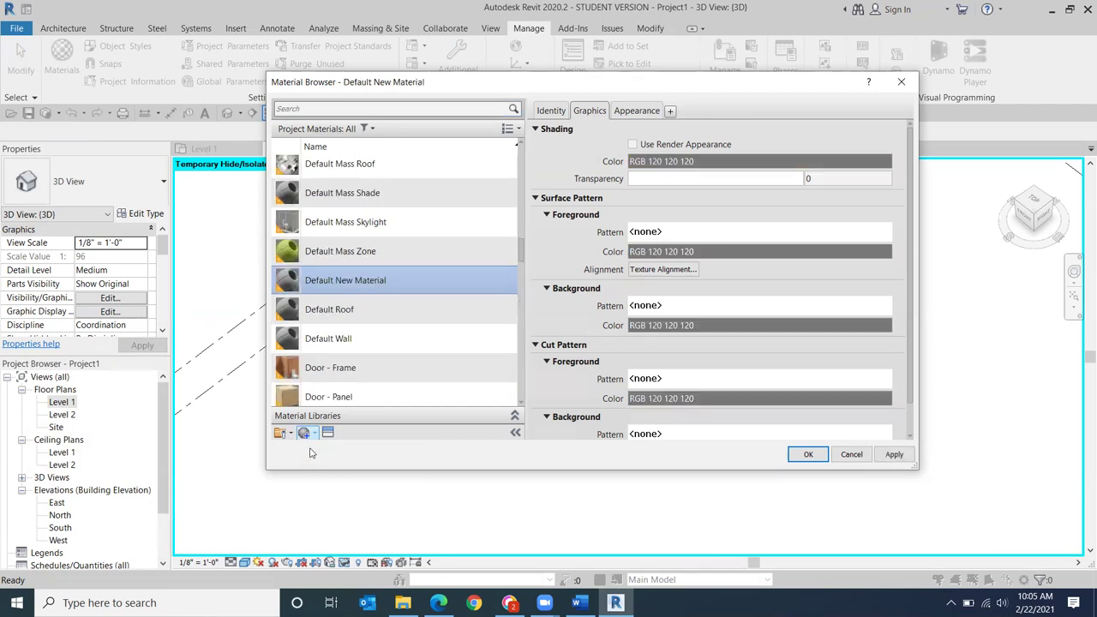
# Step: Rename the new material as Paint bedroom mcm
pyautogui.rightClick(341, 276)
pyautogui.click(366, 311)
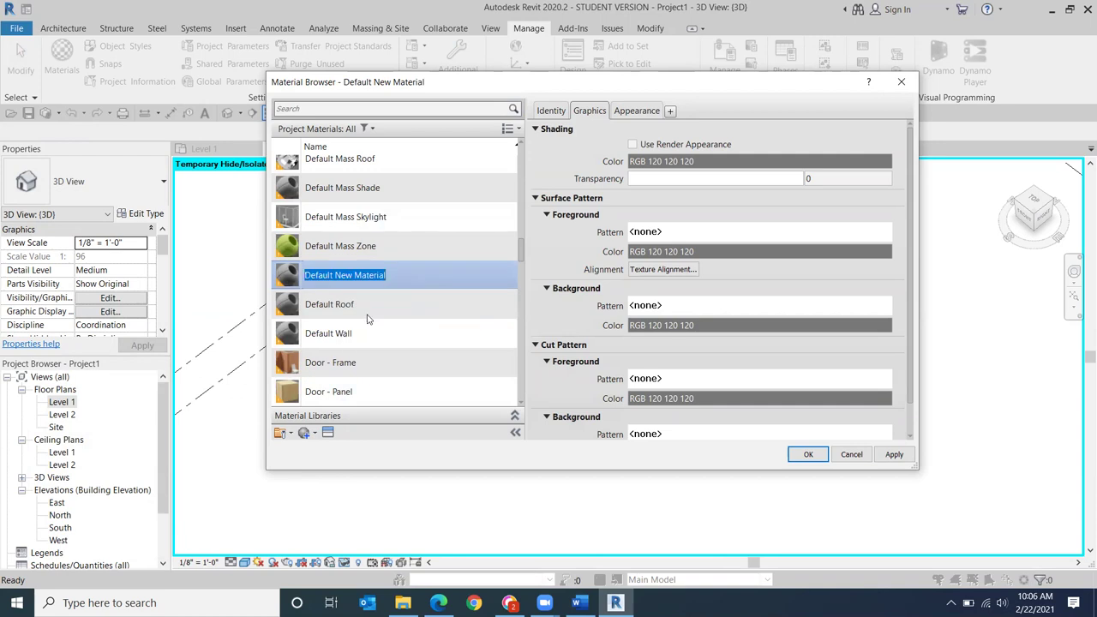
pyautogui.write('Paint bedroom mcm')
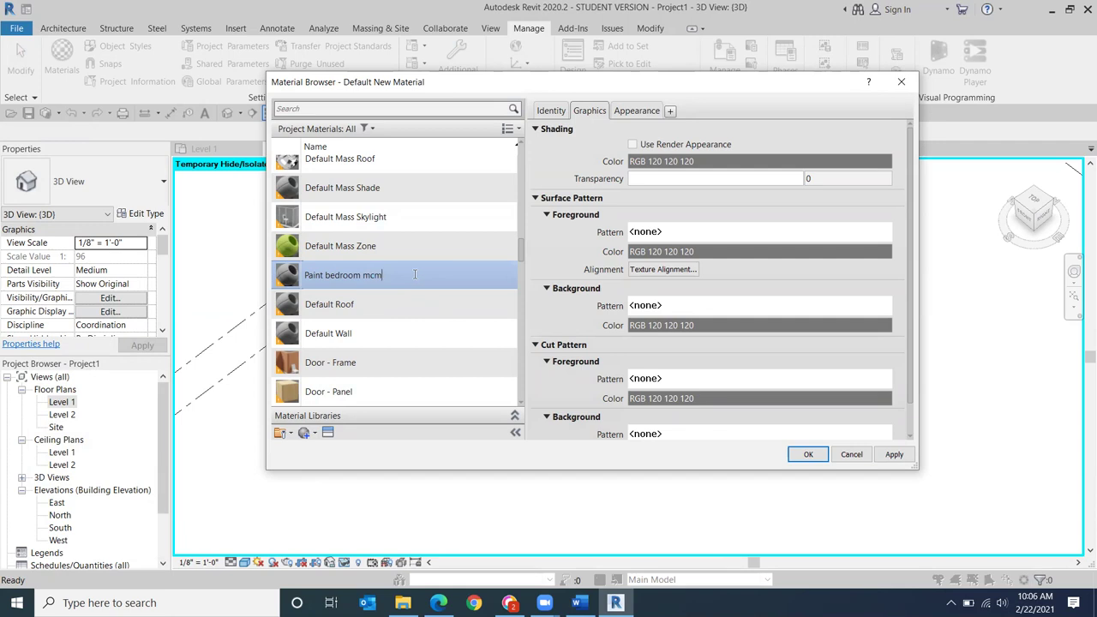
pyautogui.press('Return')
# Step: Give the Paint bedroom mcm material the Dark Cadet Blue wall paint appearance from the Asset Browser's Appearance Library
pyautogui.click(328, 434)
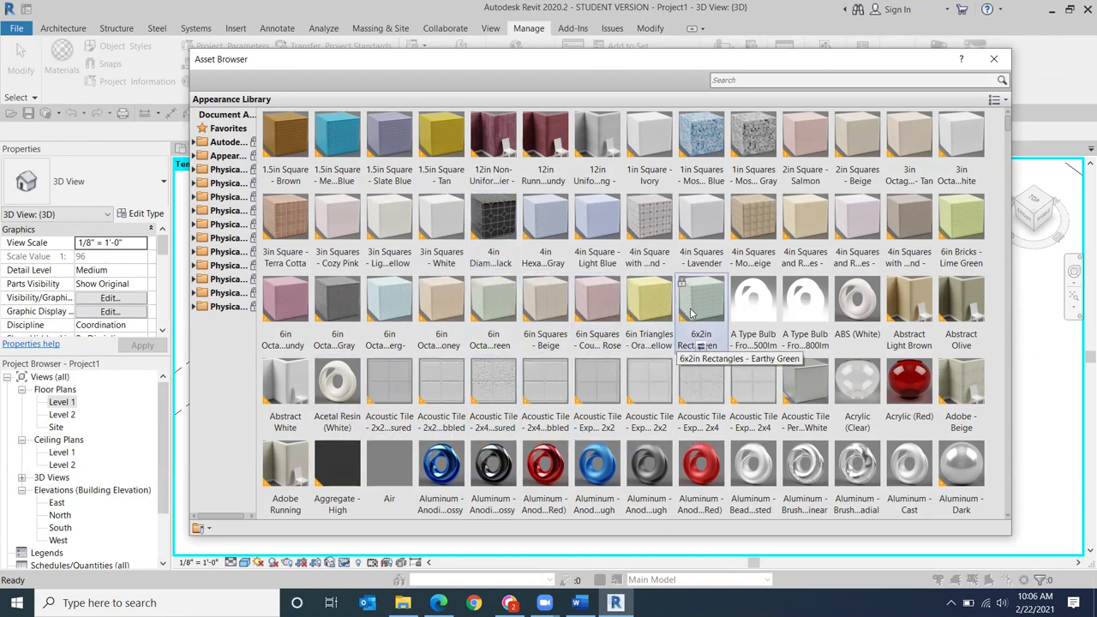
pyautogui.scroll(-3, 869, 373)
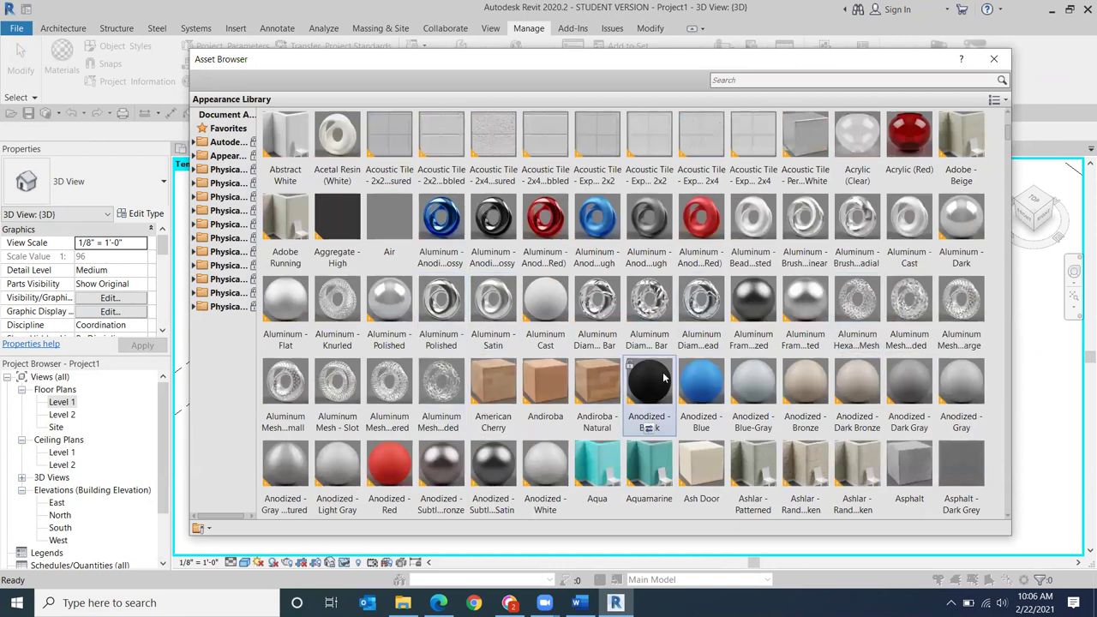
pyautogui.scroll(-8, 663, 377)
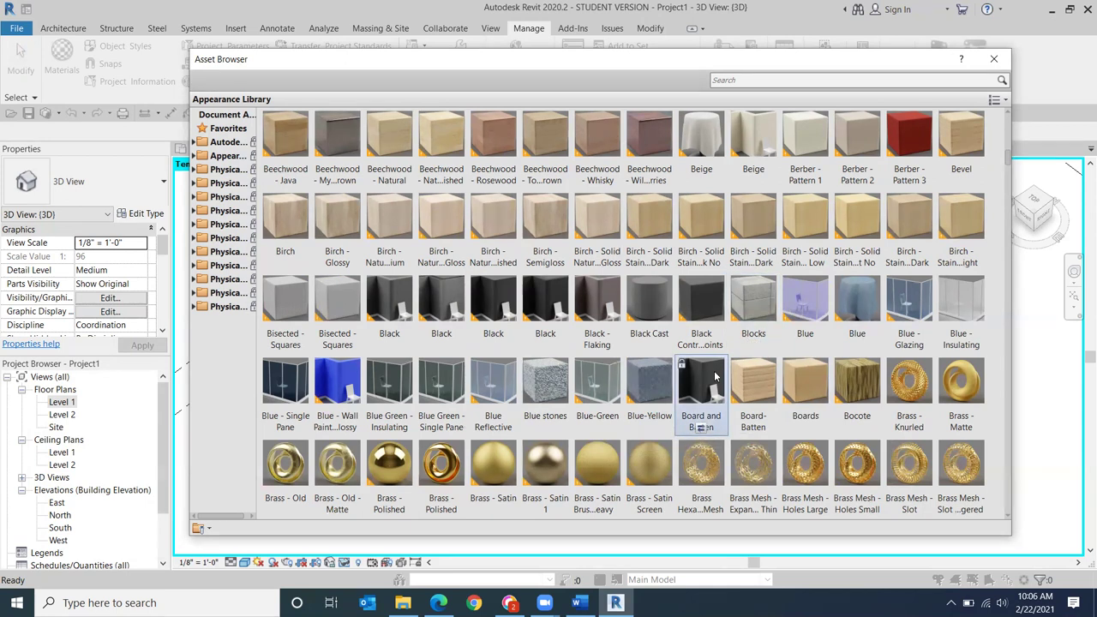
pyautogui.scroll(-10, 713, 380)
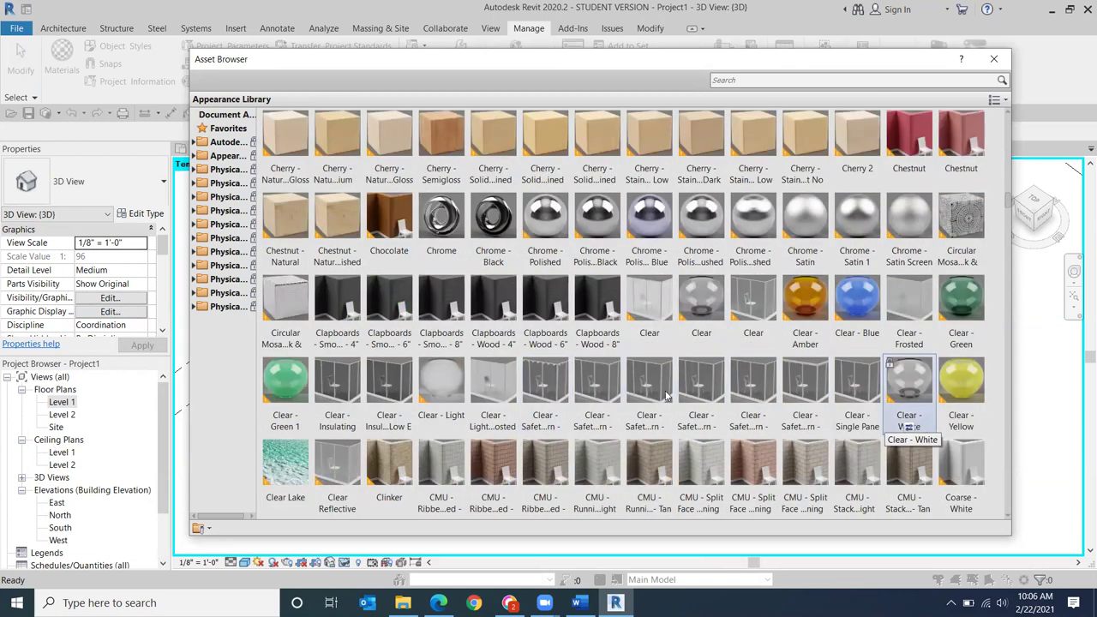
pyautogui.scroll(-5, 660, 391)
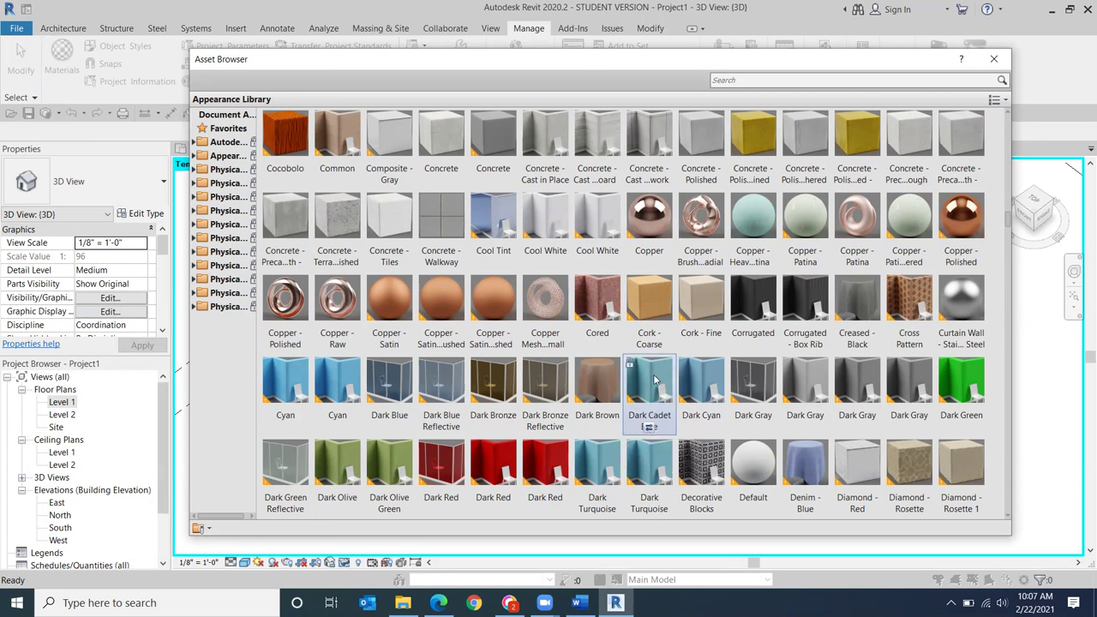
pyautogui.click(994, 58)
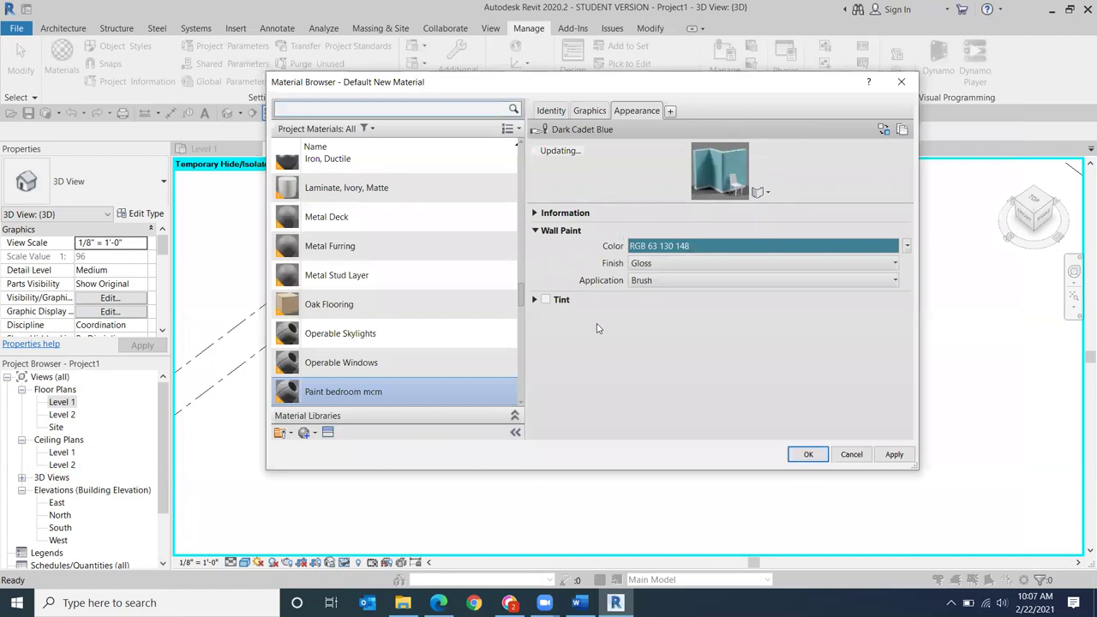
# Step: Make the material's shading graphics use its render appearance, and accept the material changes
pyautogui.click(593, 112)
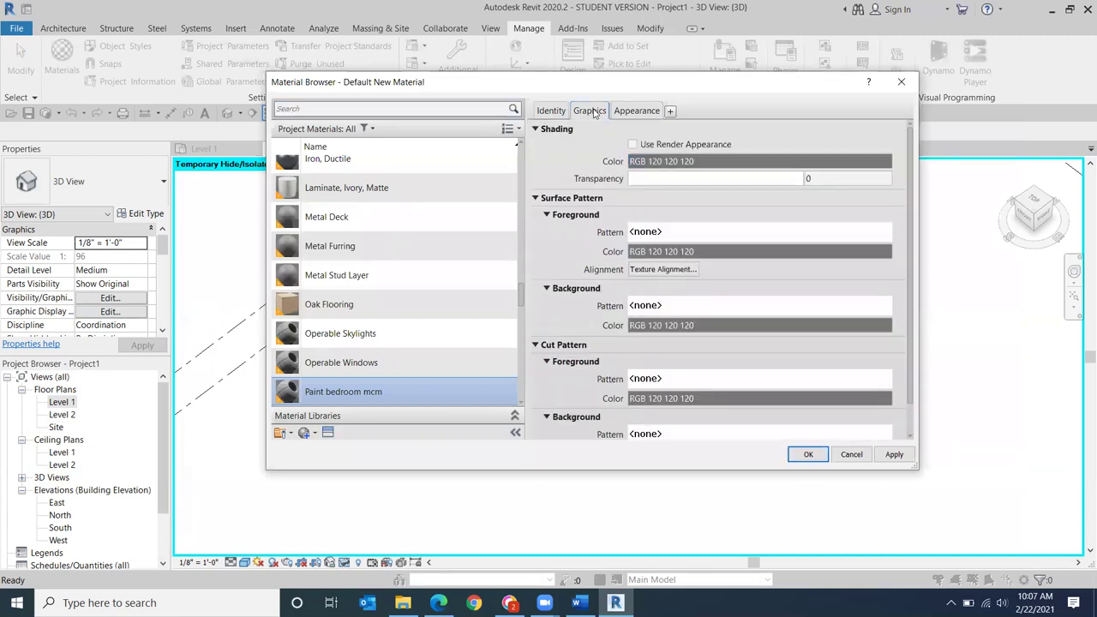
pyautogui.click(633, 145)
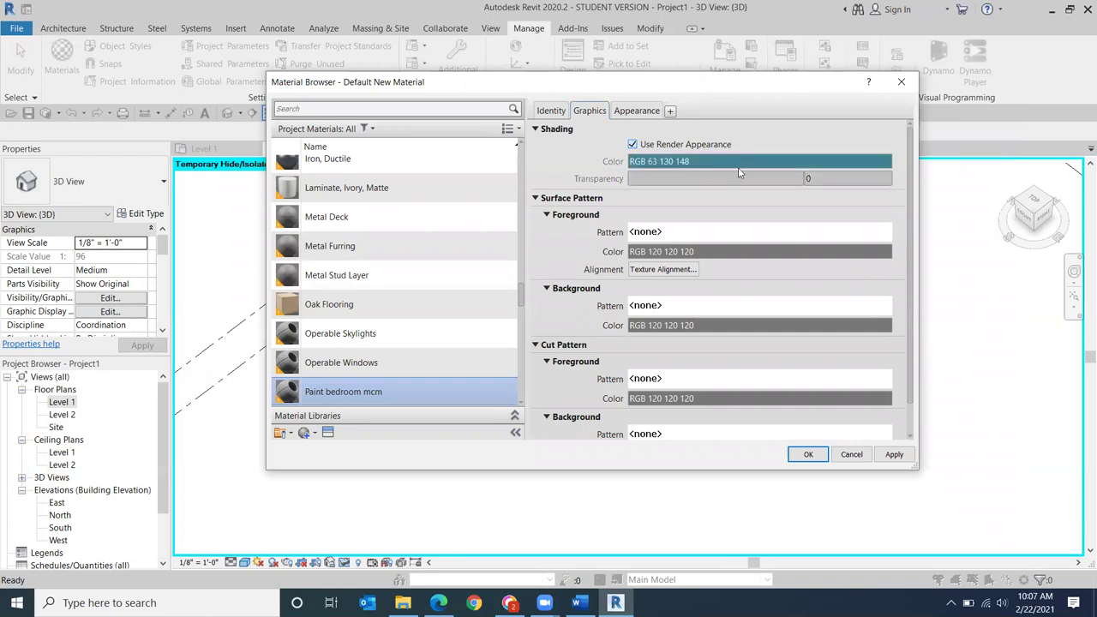
pyautogui.click(809, 455)
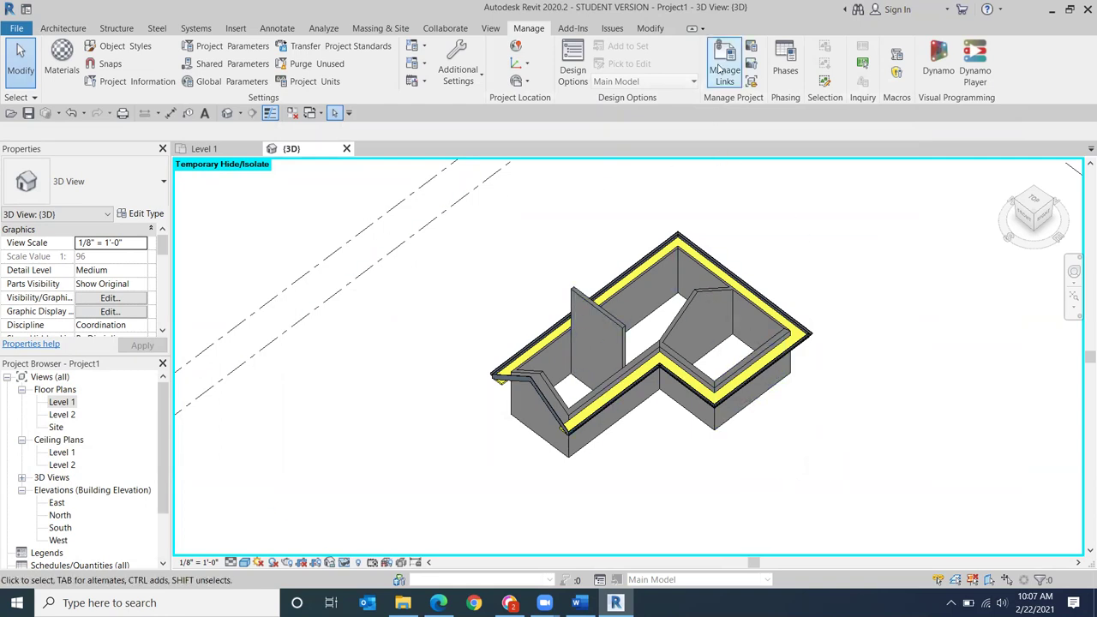
# Step: Check the Painting Walls topics in the Class 8 outline in Word, and return to the Revit 3D view
pyautogui.click(652, 28)
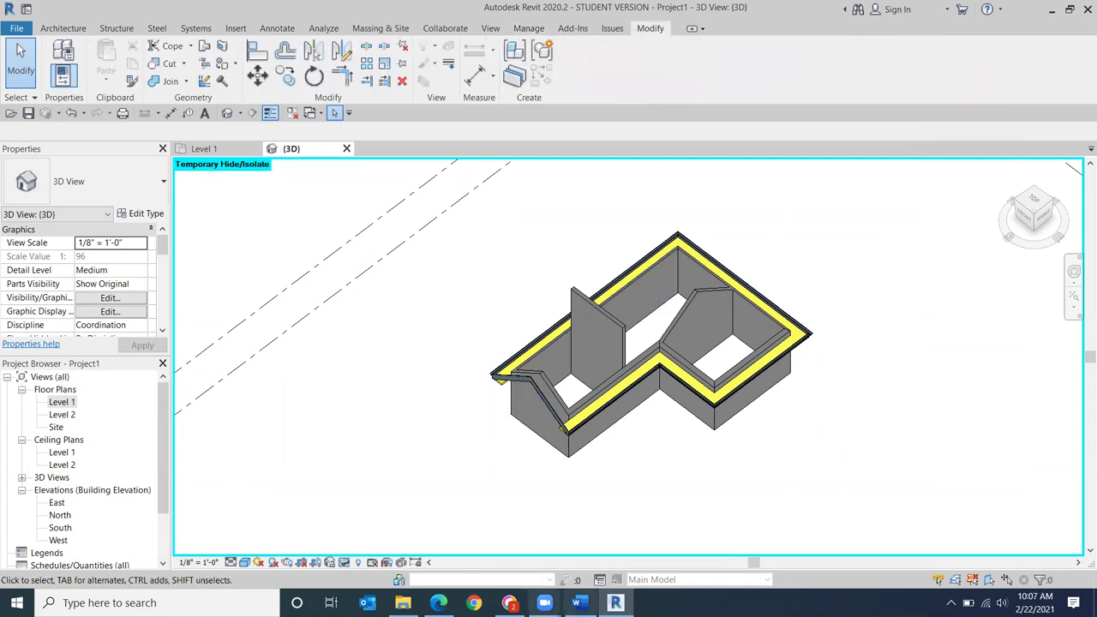
pyautogui.click(580, 603)
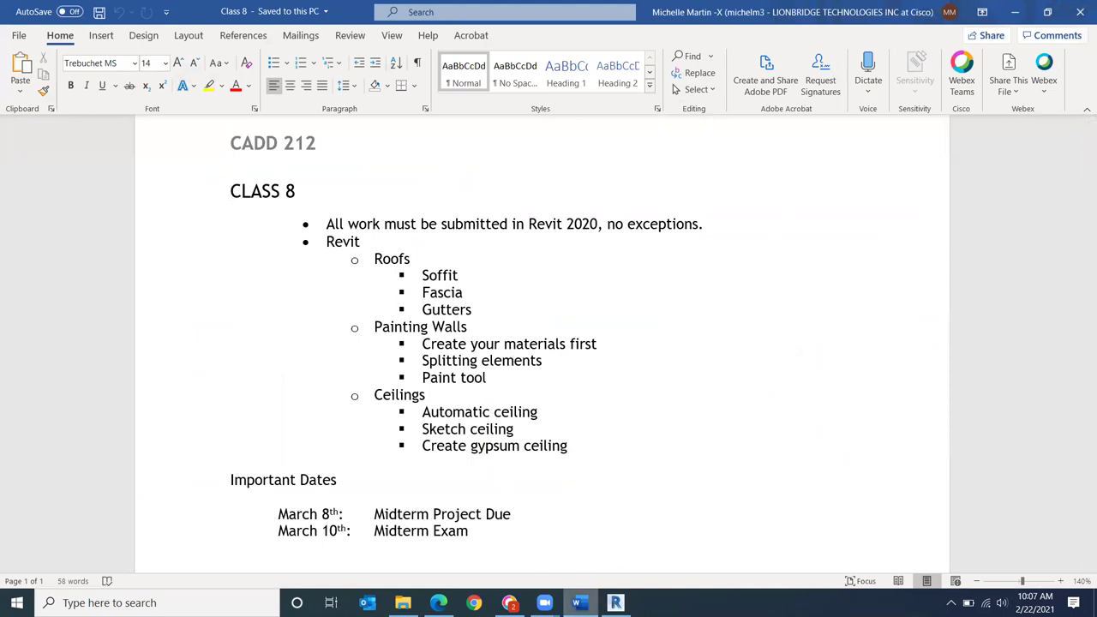
pyautogui.click(615, 603)
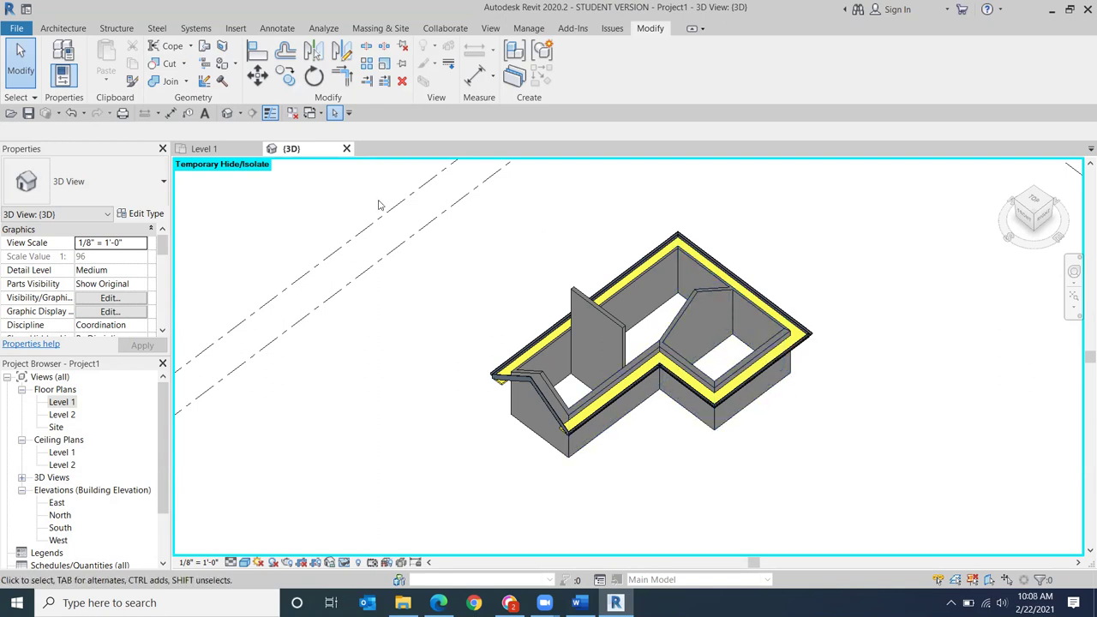
# Step: Paint the inside face of the north wall with Paint bedroom mcm, and finish the Paint command
pyautogui.click(225, 66)
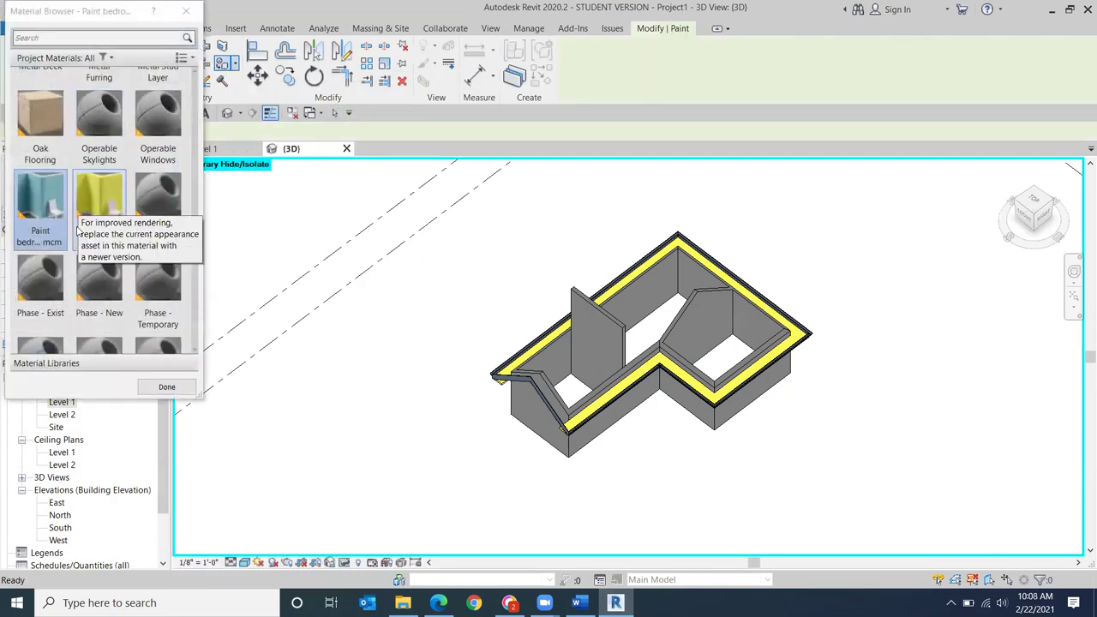
pyautogui.scroll(-1, 48, 172)
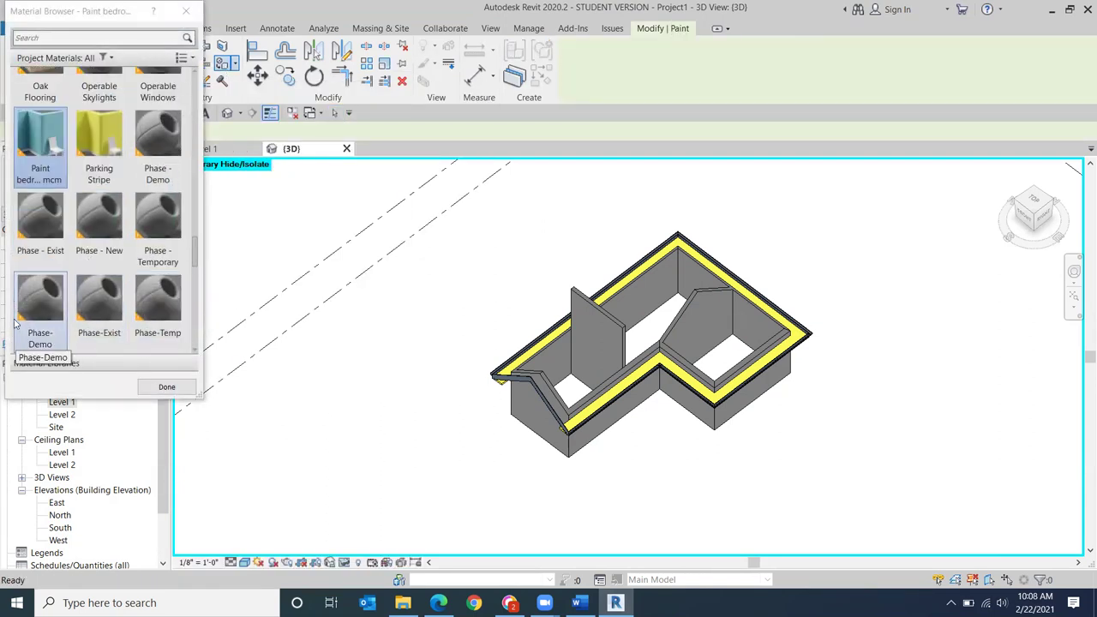
pyautogui.click(39, 133)
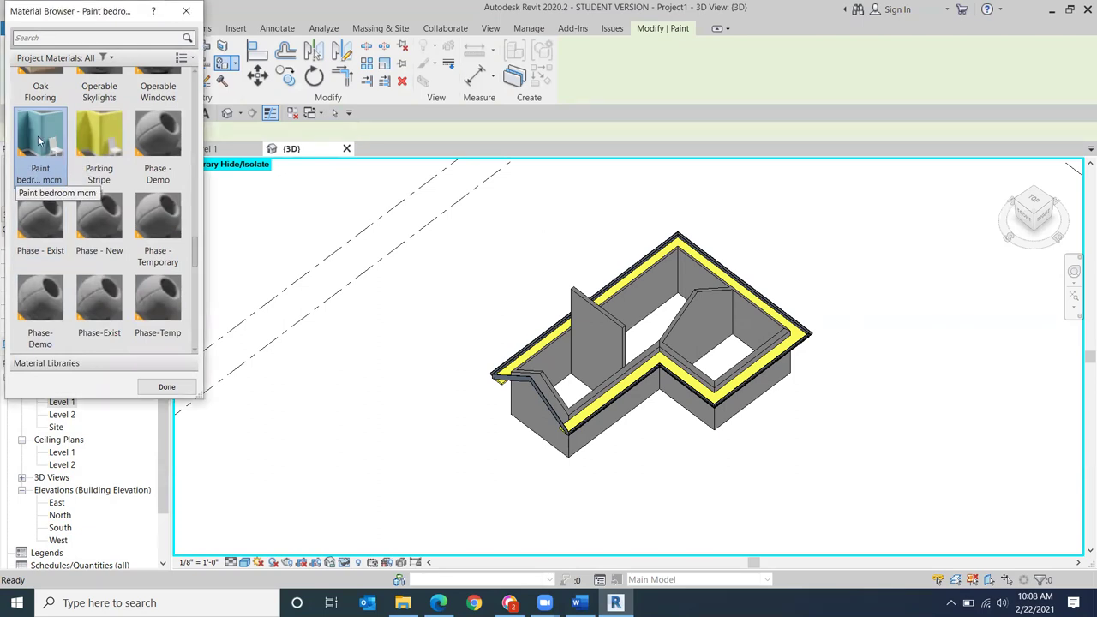
pyautogui.click(755, 317)
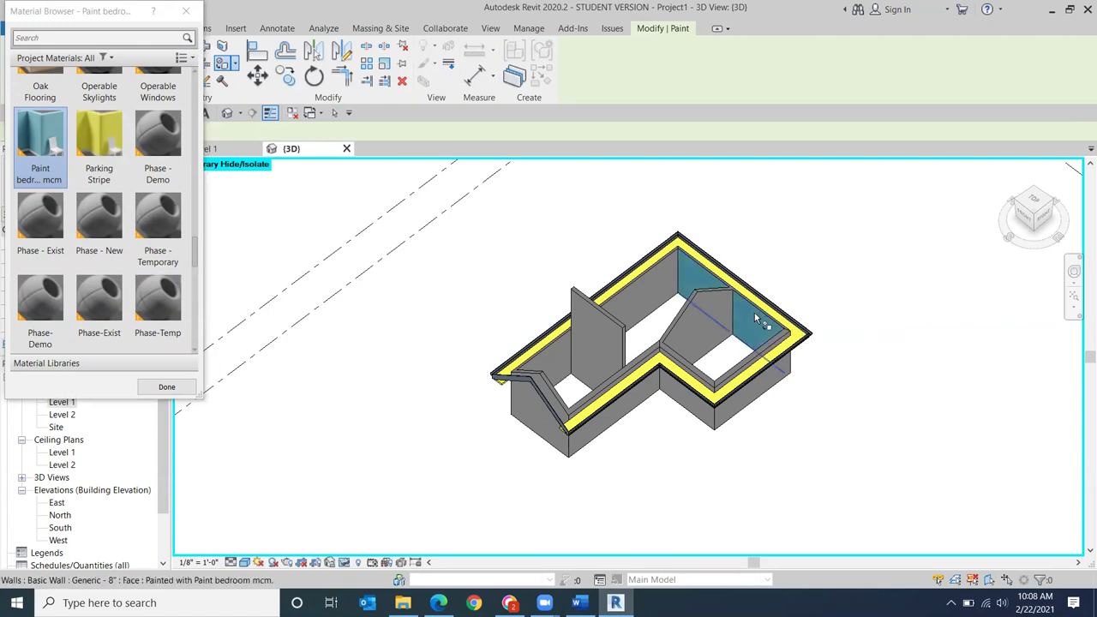
pyautogui.click(166, 387)
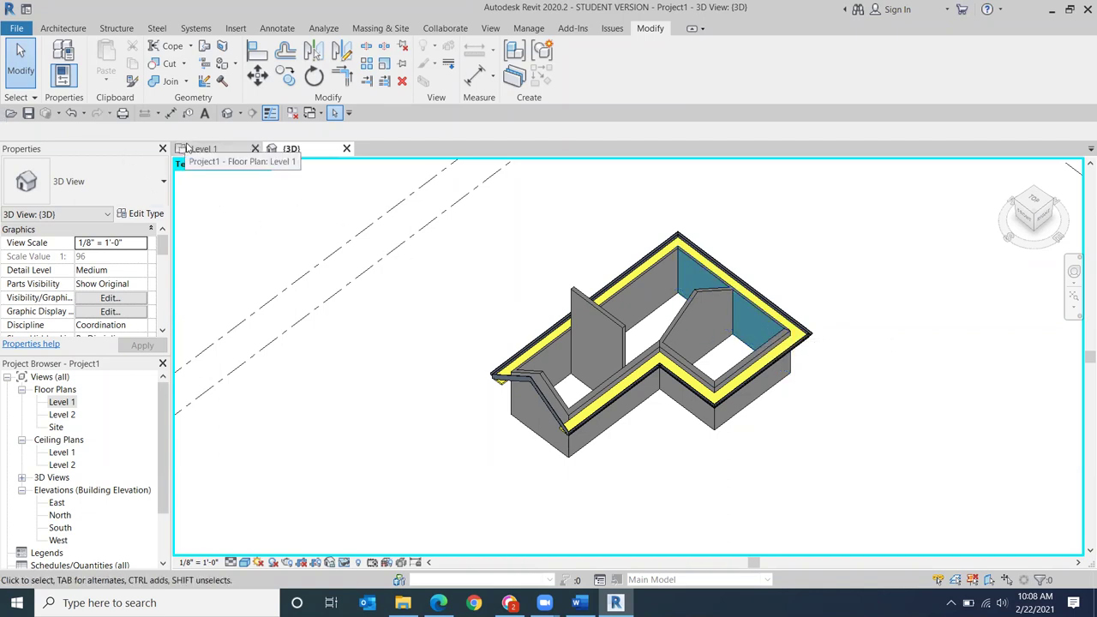
# Step: Remove the paint from the north wall's inside face, and end the Remove Paint command
pyautogui.click(234, 67)
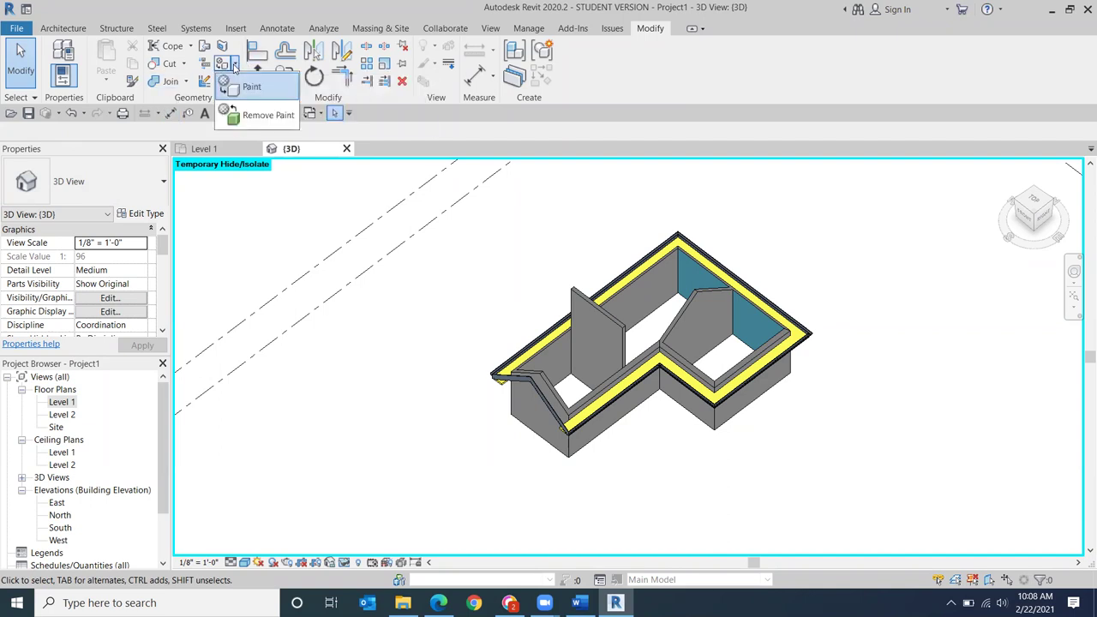
pyautogui.click(258, 115)
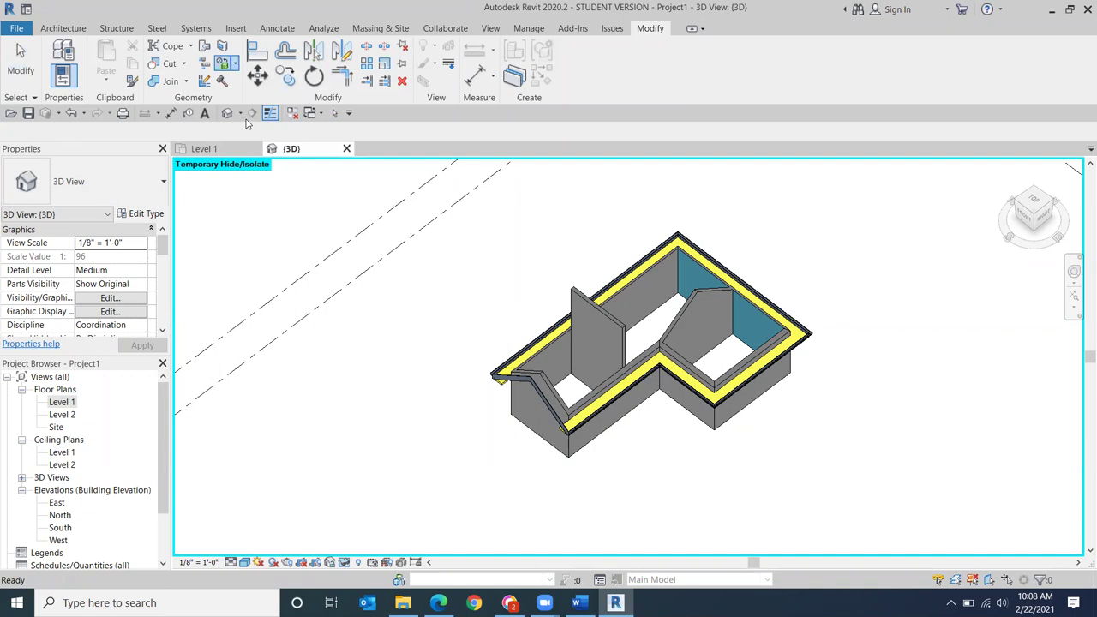
pyautogui.click(755, 315)
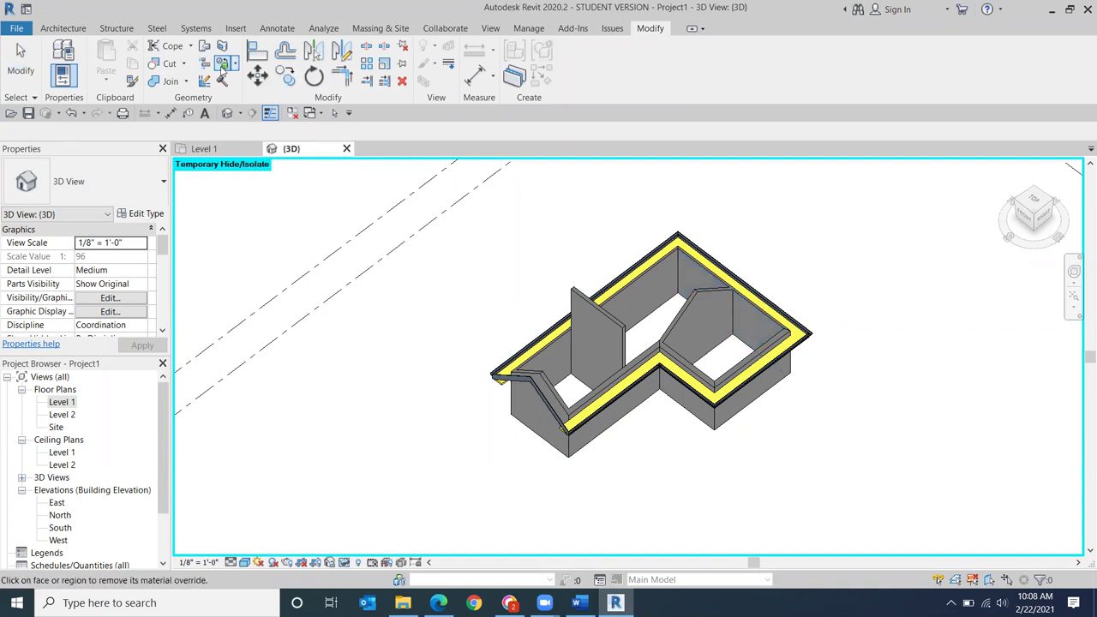
pyautogui.click(21, 60)
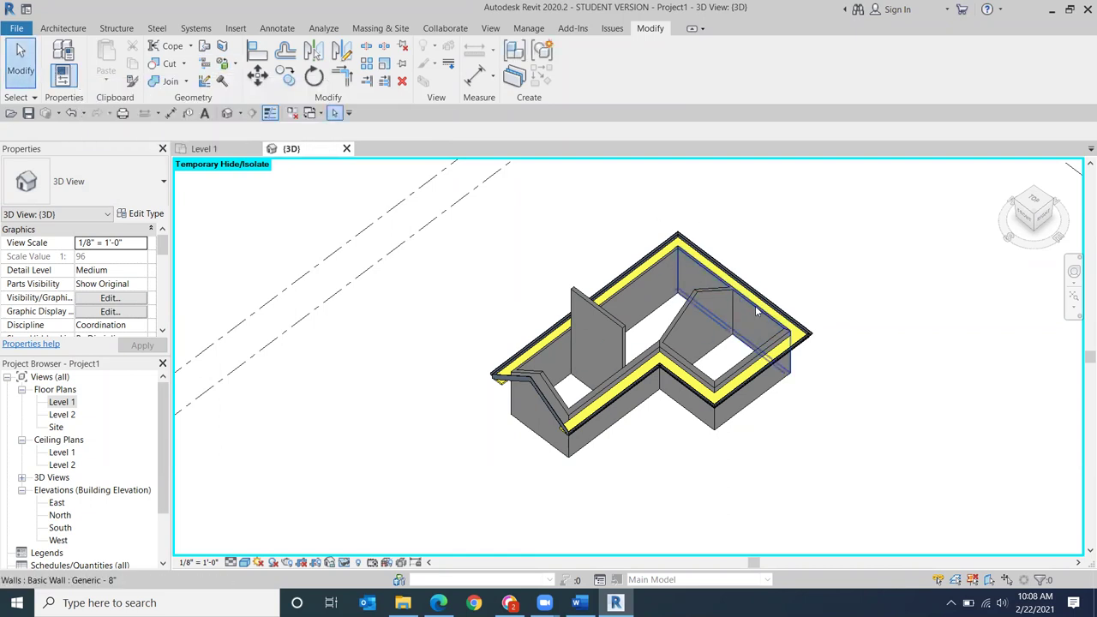
# Step: Look at the 3D model from the top and set its visual style to Hidden Line, dismissing the save reminder
pyautogui.click(1035, 202)
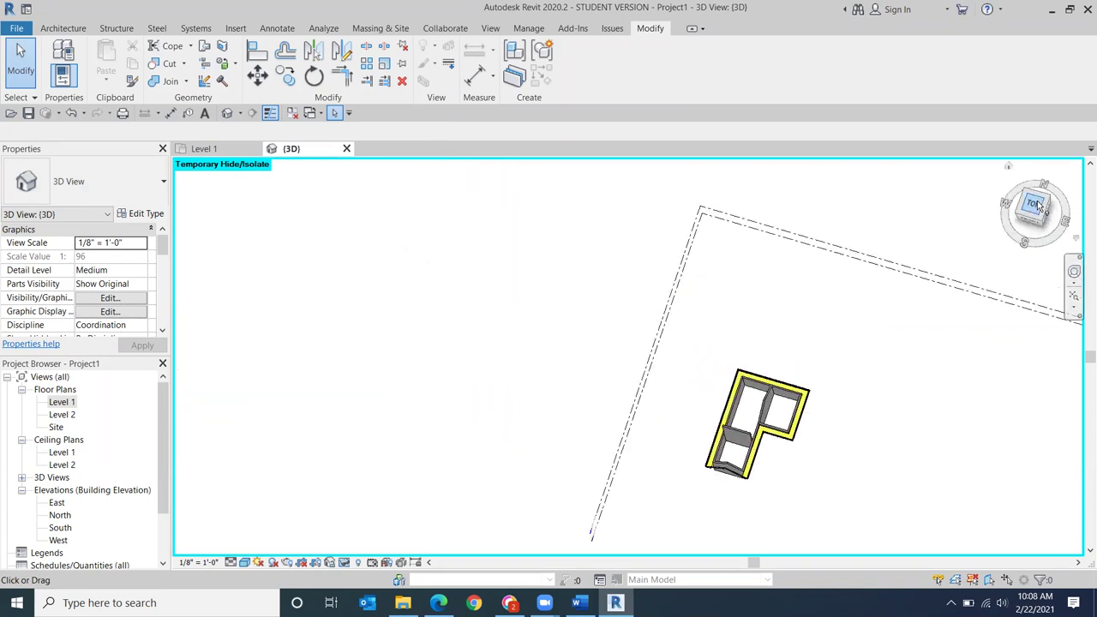
pyautogui.scroll(6, 533, 389)
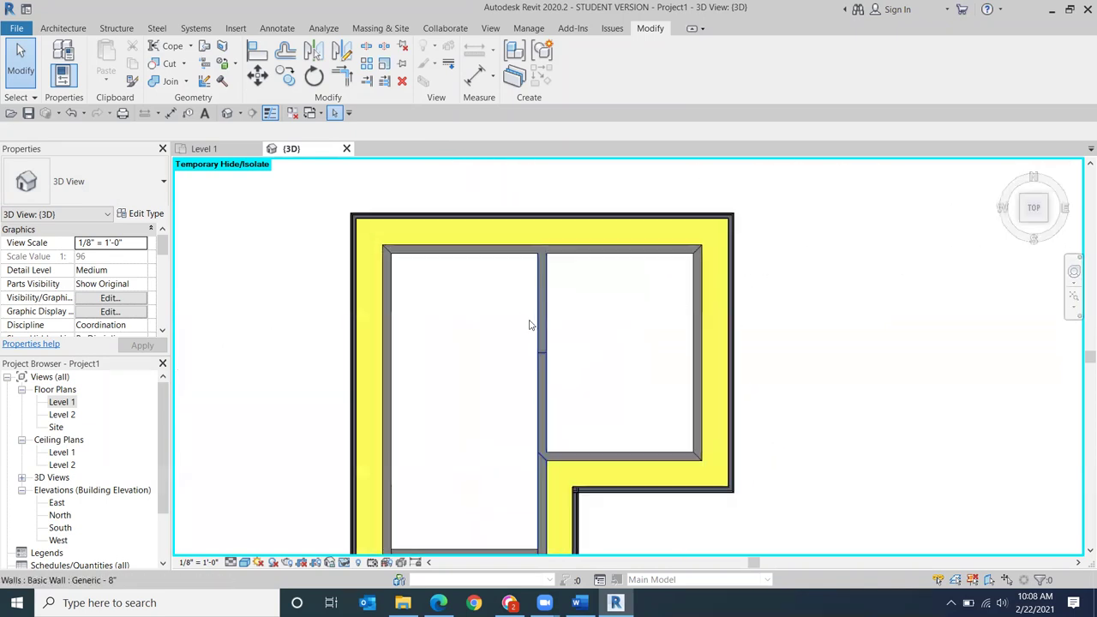
pyautogui.moveTo(460, 325); pyautogui.dragTo(443, 337, button='middle')
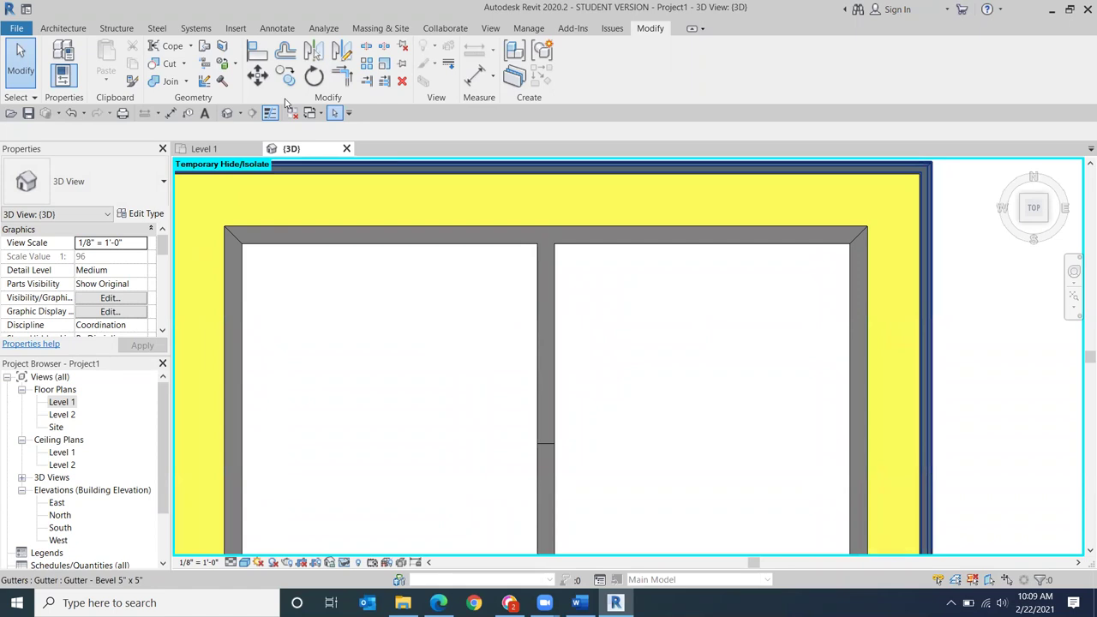
pyautogui.click(367, 50)
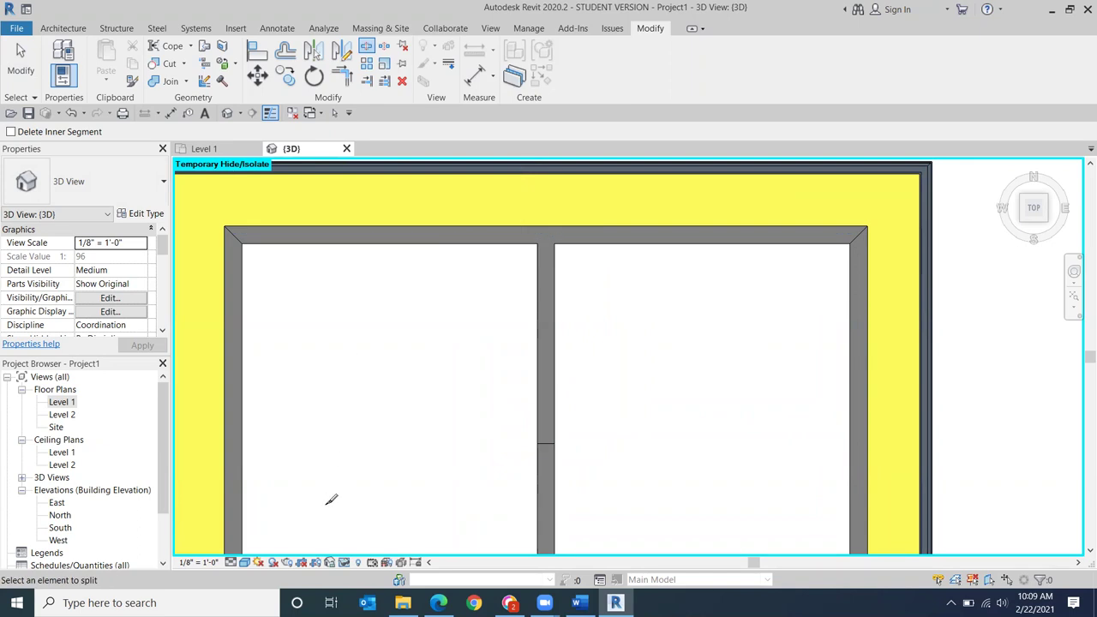
pyautogui.click(250, 563)
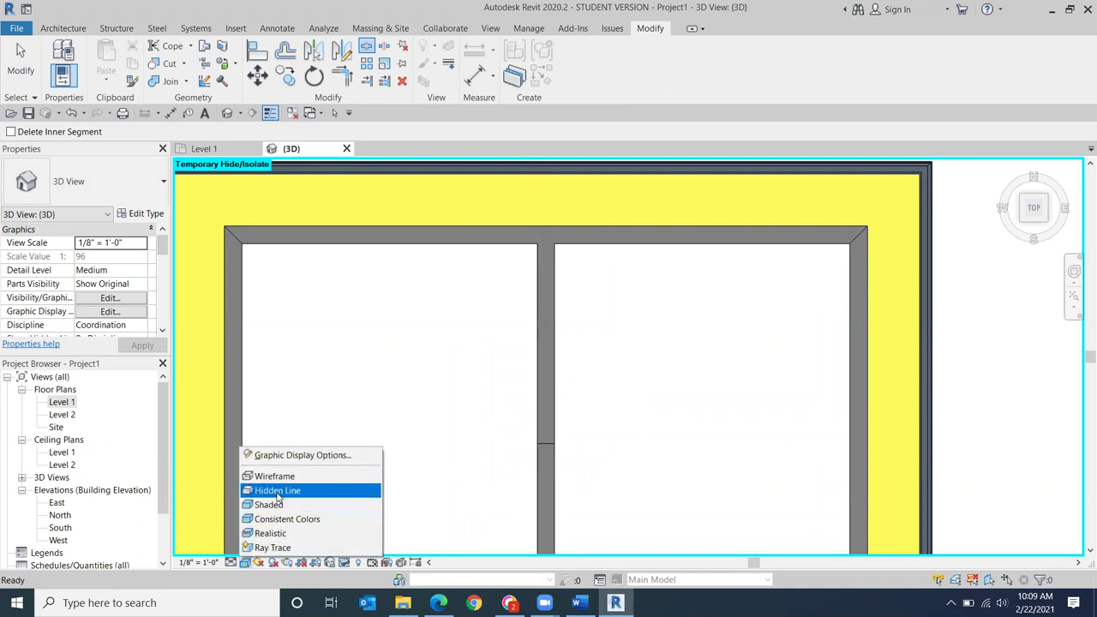
pyautogui.click(278, 492)
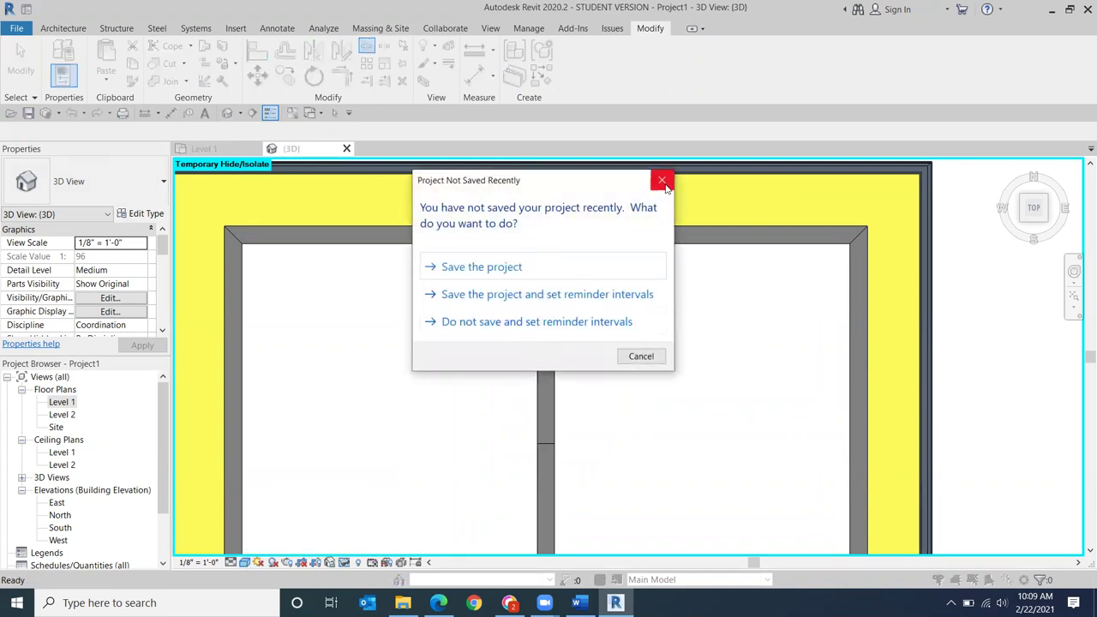
pyautogui.click(663, 181)
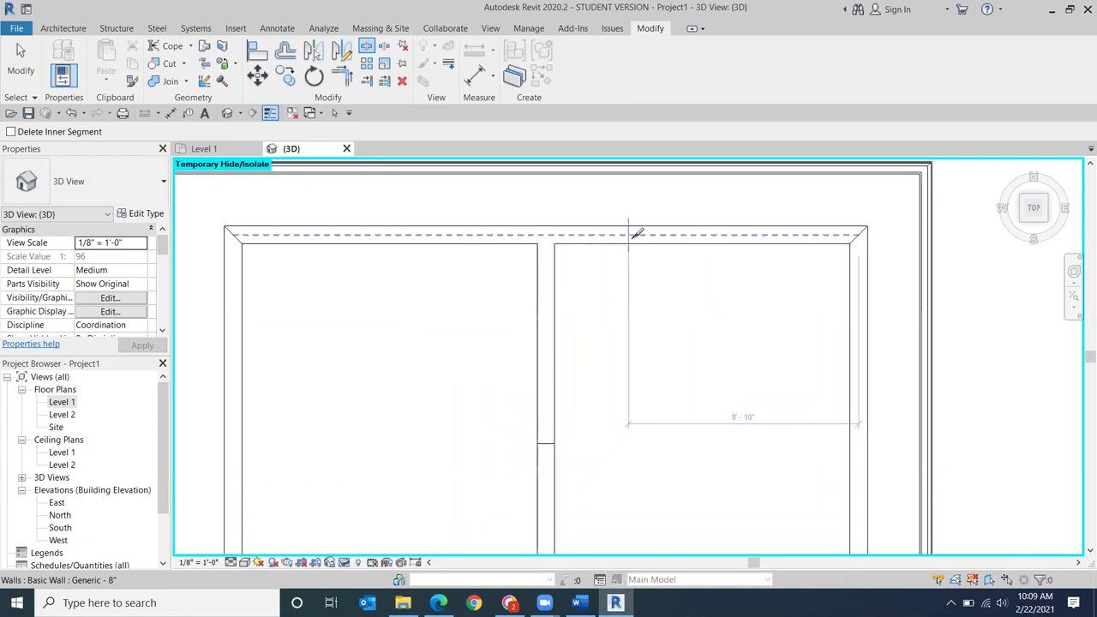
# Step: Split the north wall at the centerline of the vertical interior wall, and end the Split Element command
pyautogui.click(549, 229)
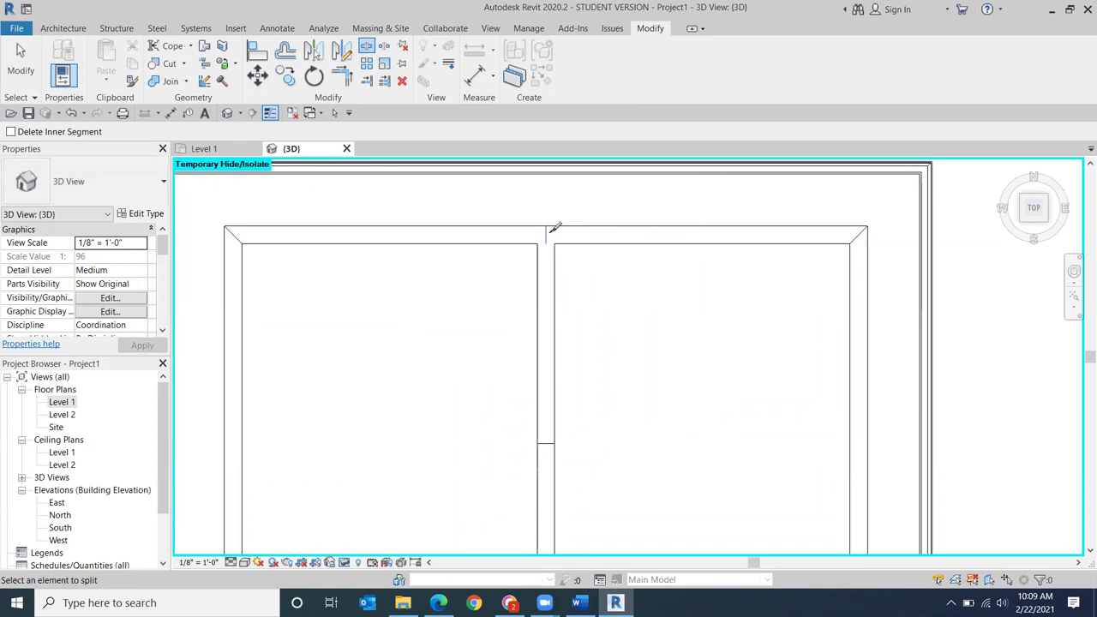
pyautogui.scroll(4, 686, 394)
pyautogui.moveTo(654, 157); pyautogui.dragTo(672, 318, button='middle')
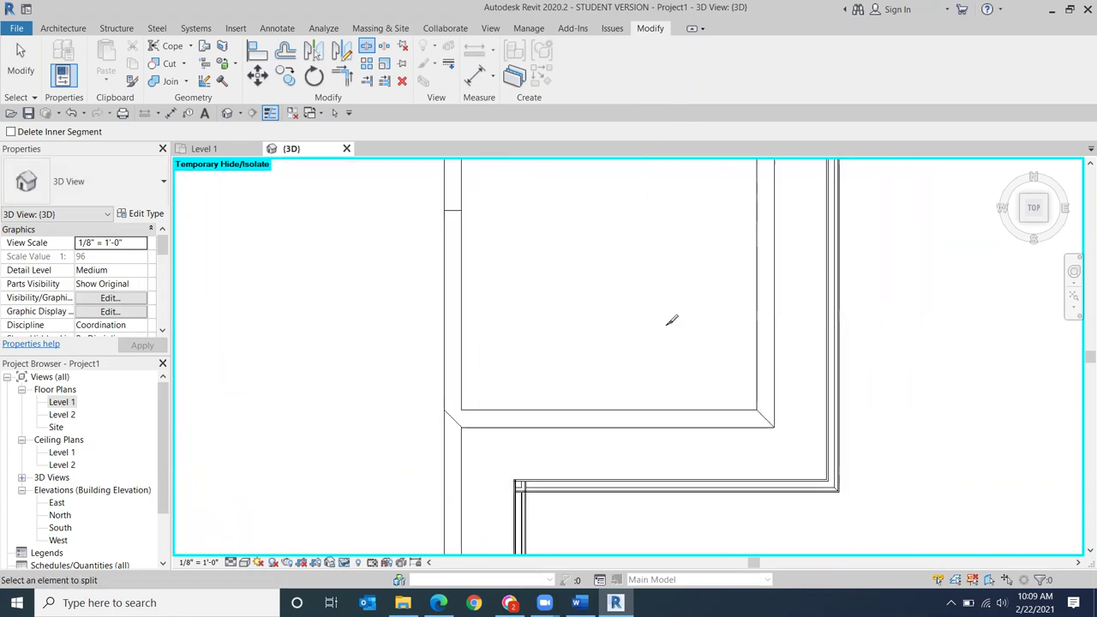
pyautogui.scroll(-3, 771, 415)
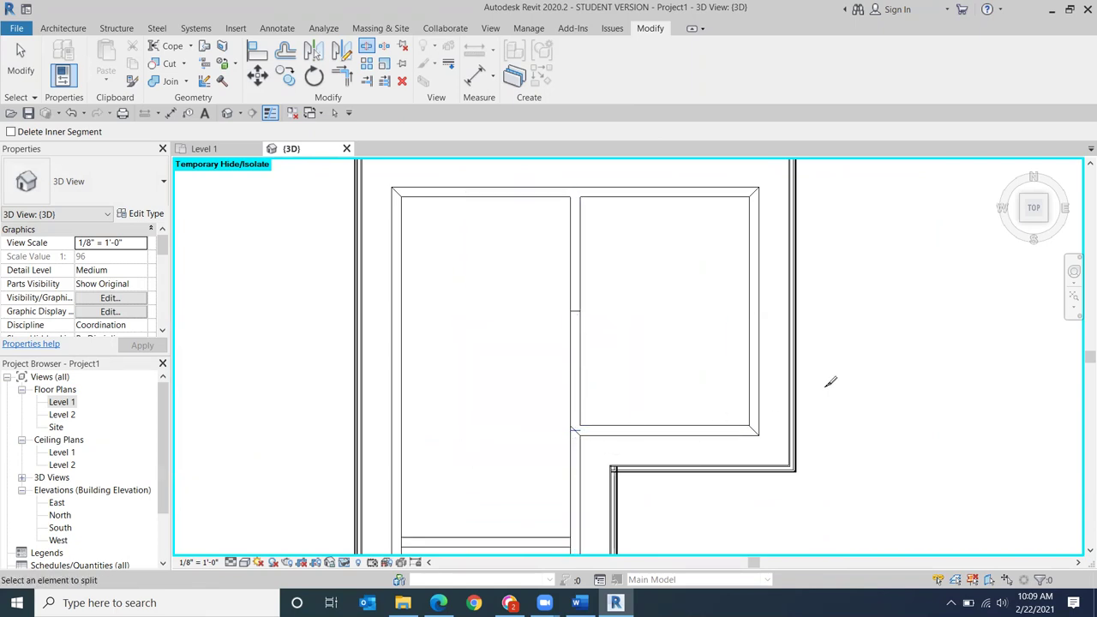
pyautogui.click(13, 62)
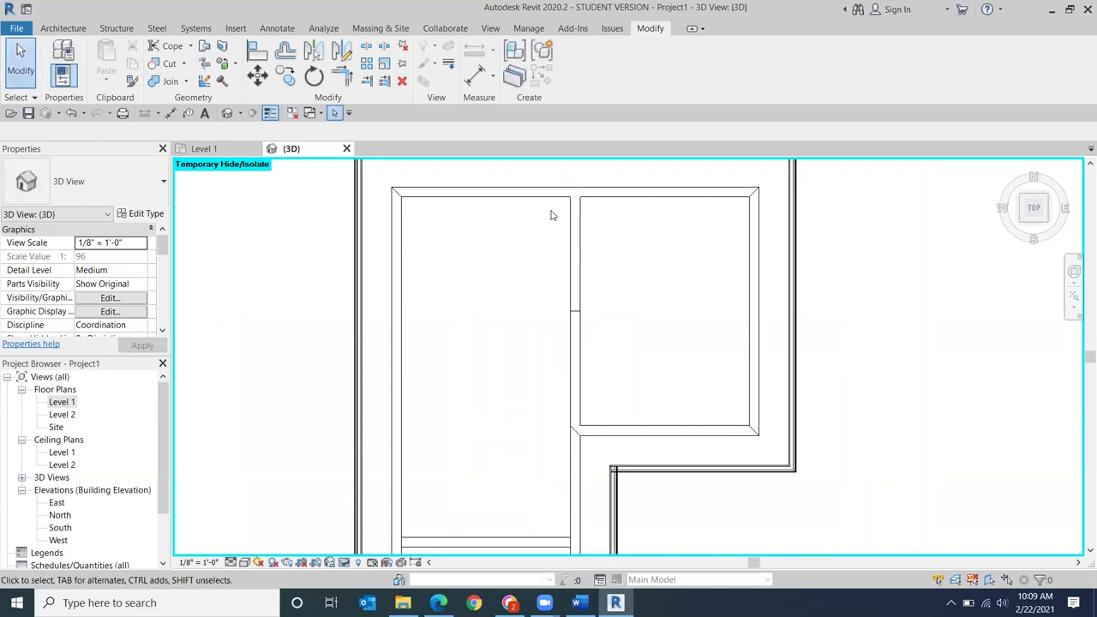
# Step: Select the segments of the vertical interior wall and the north wall in turn to check where they are split
pyautogui.click(583, 218)
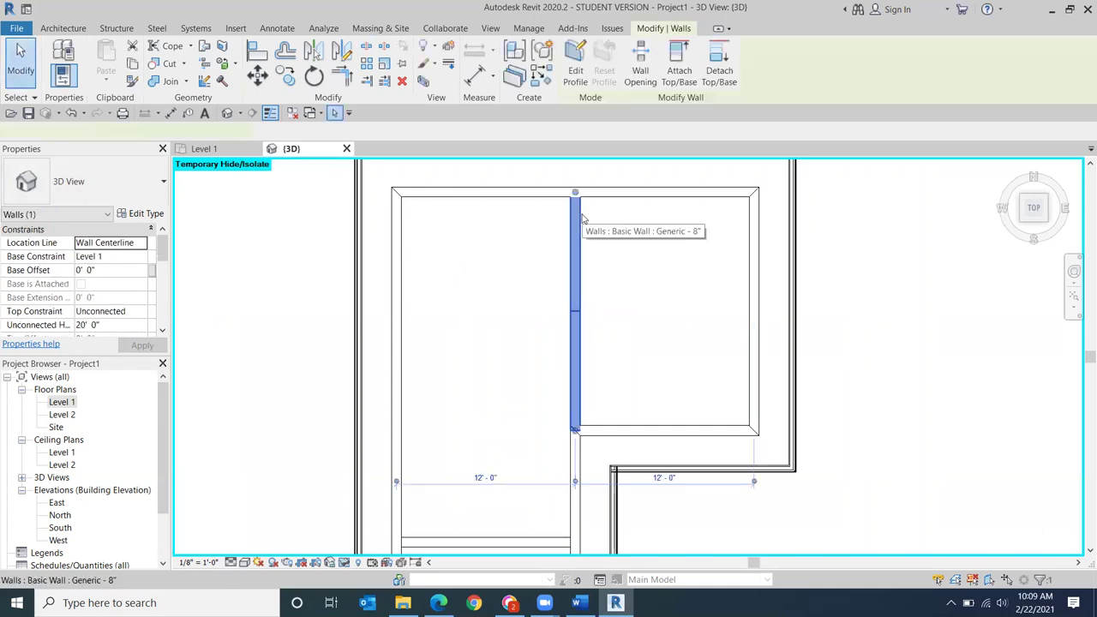
pyautogui.click(649, 203)
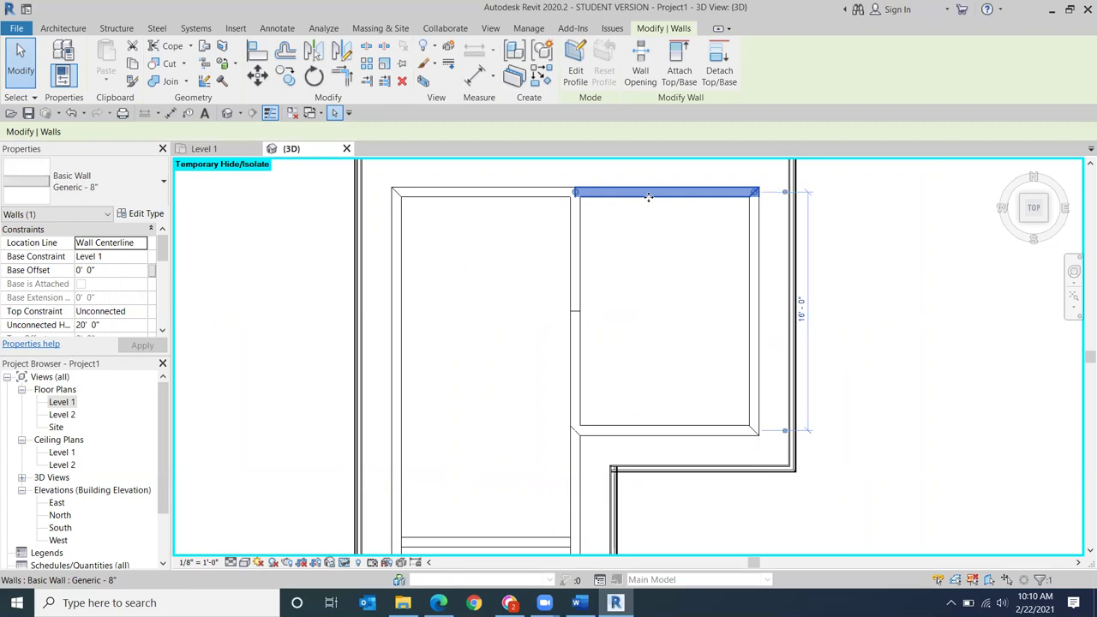
pyautogui.click(576, 310)
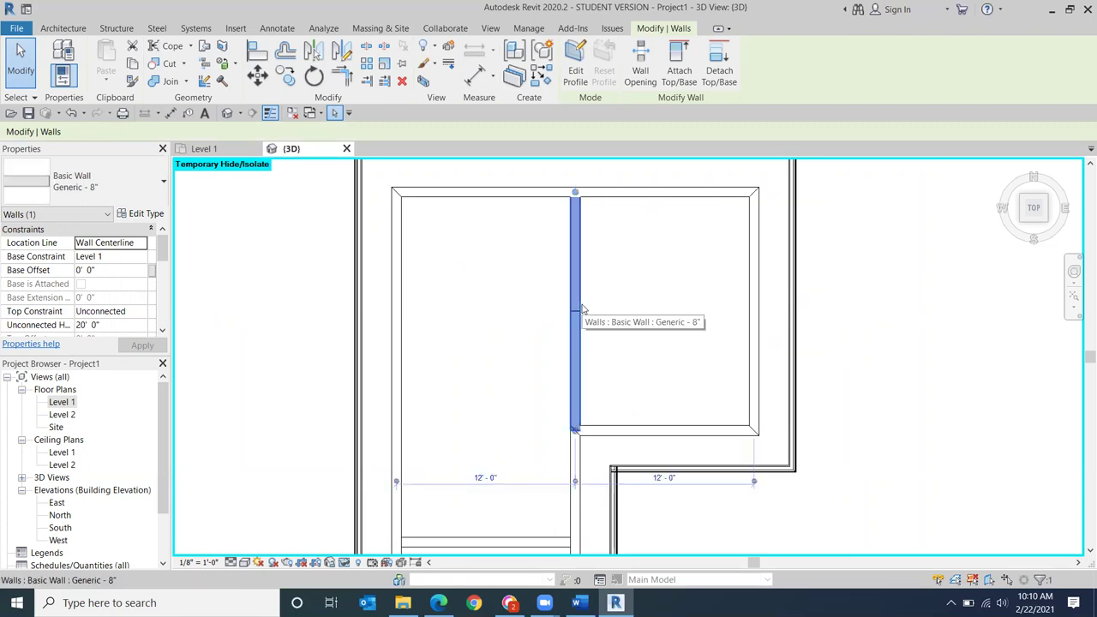
pyautogui.click(553, 491)
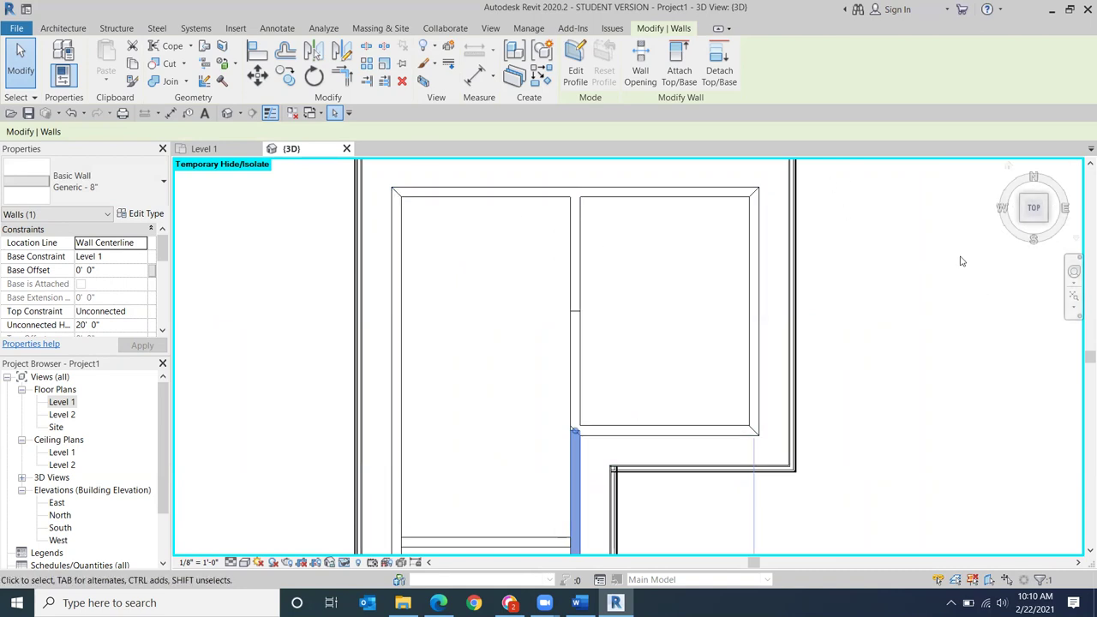
# Step: View the 3D model isometrically, set its visual style to Consistent Colors, and check a wall of the northeast room
pyautogui.click(1003, 233)
pyautogui.click(1045, 222)
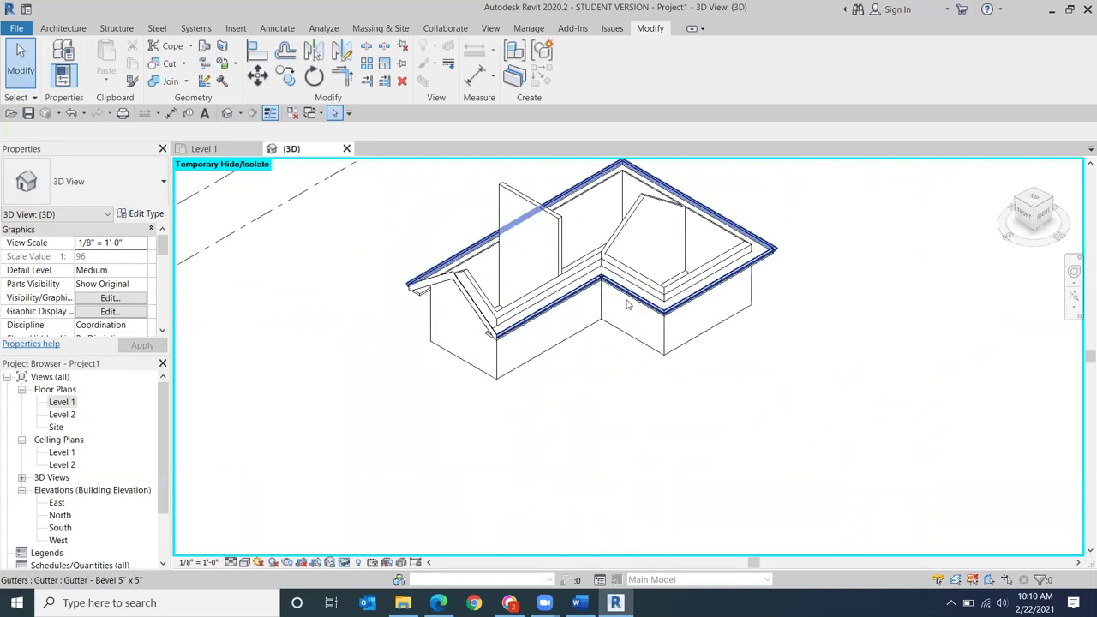
pyautogui.click(245, 563)
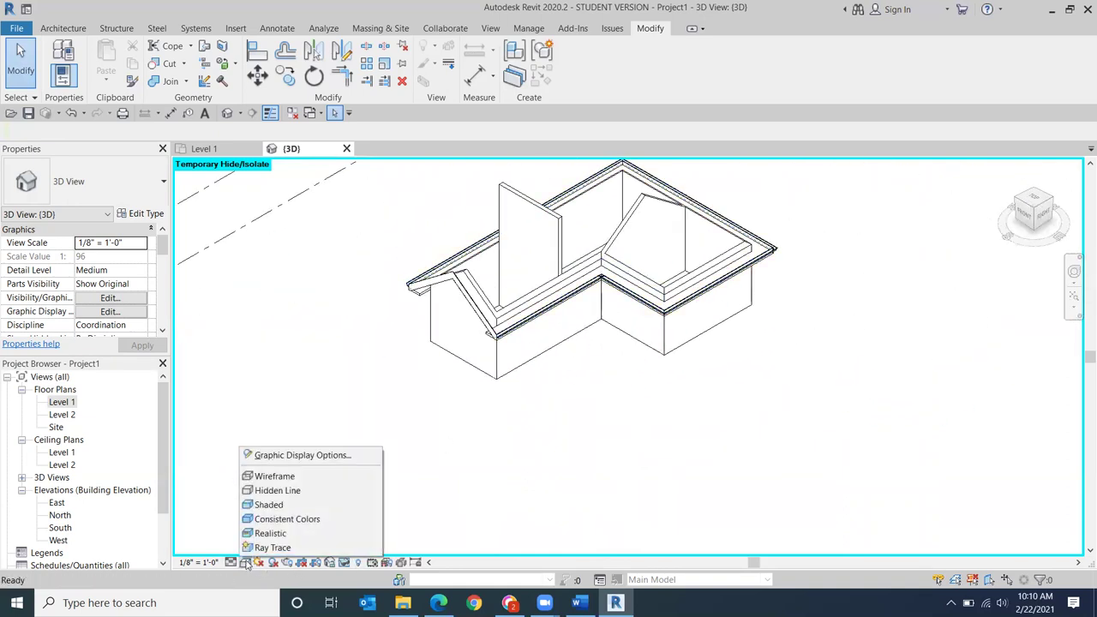
pyautogui.click(296, 519)
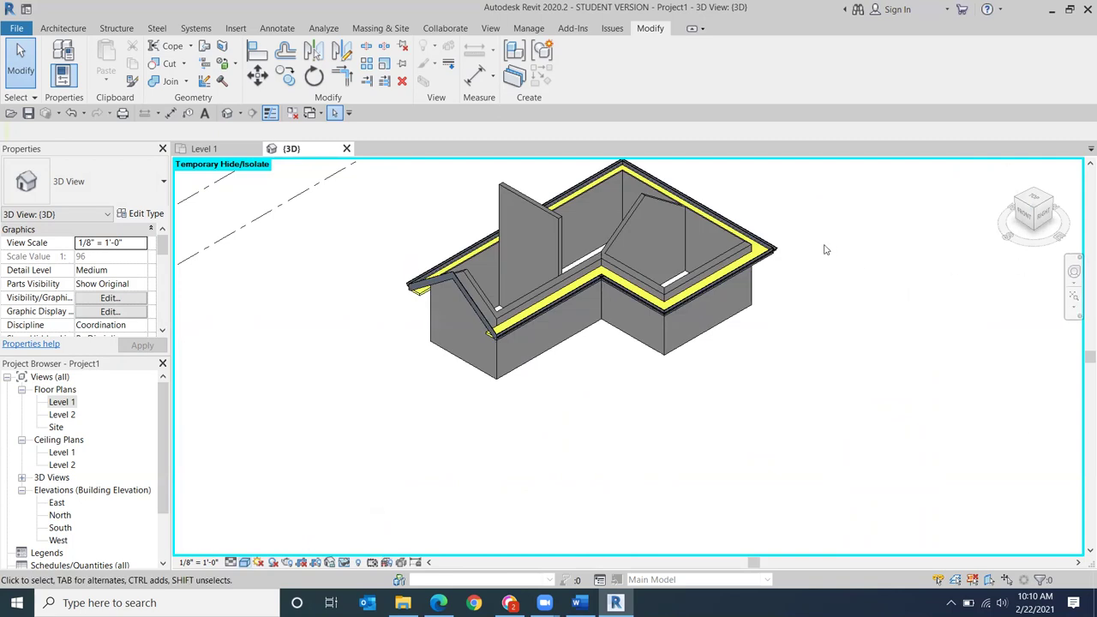
pyautogui.moveTo(721, 242); pyautogui.dragTo(601, 321, button='middle')
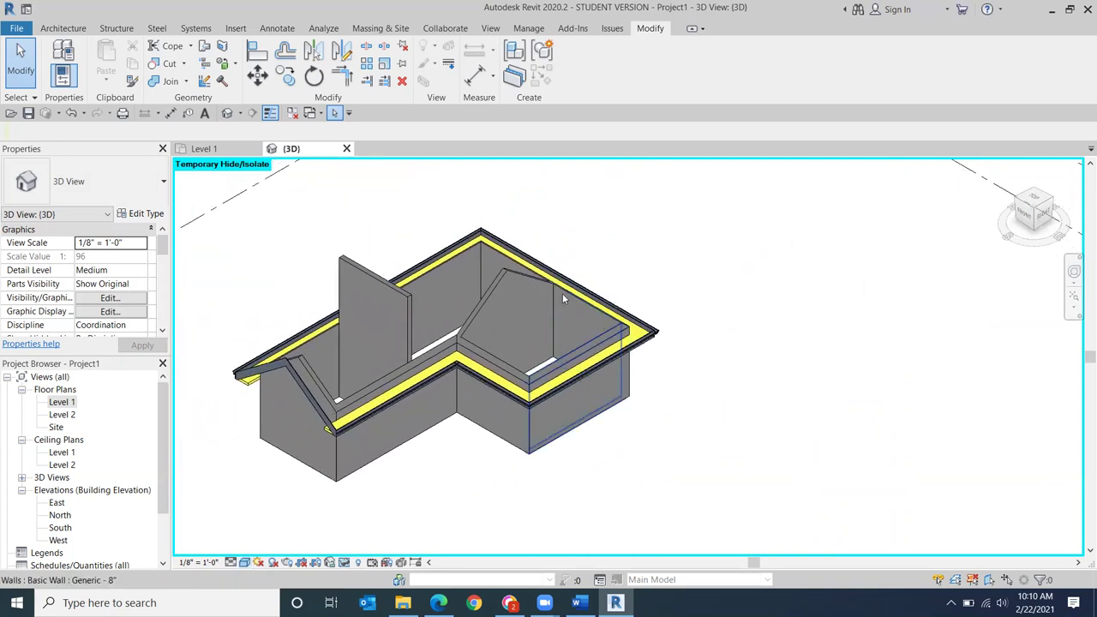
pyautogui.click(568, 304)
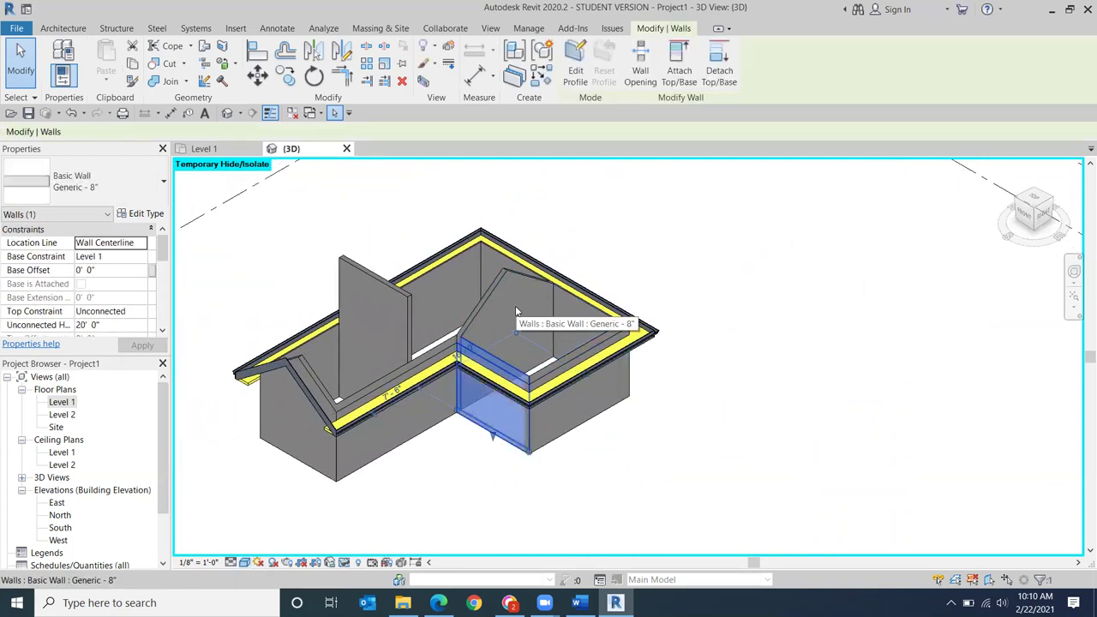
pyautogui.click(699, 322)
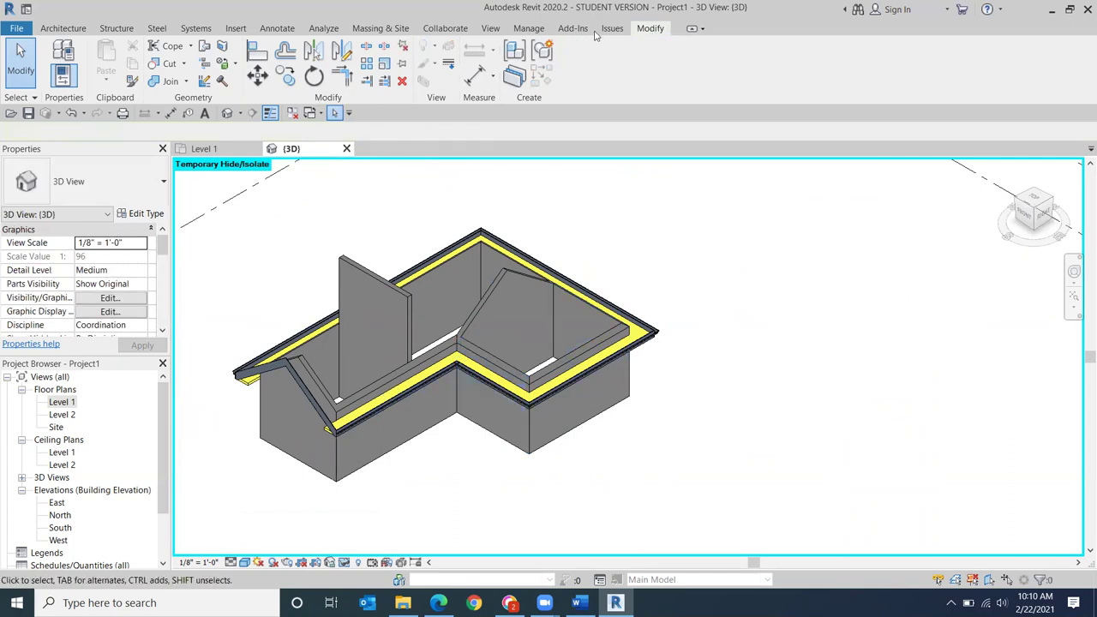
# Step: Paint the four inside wall faces of the northeast room with Paint bedroom mcm
pyautogui.click(234, 63)
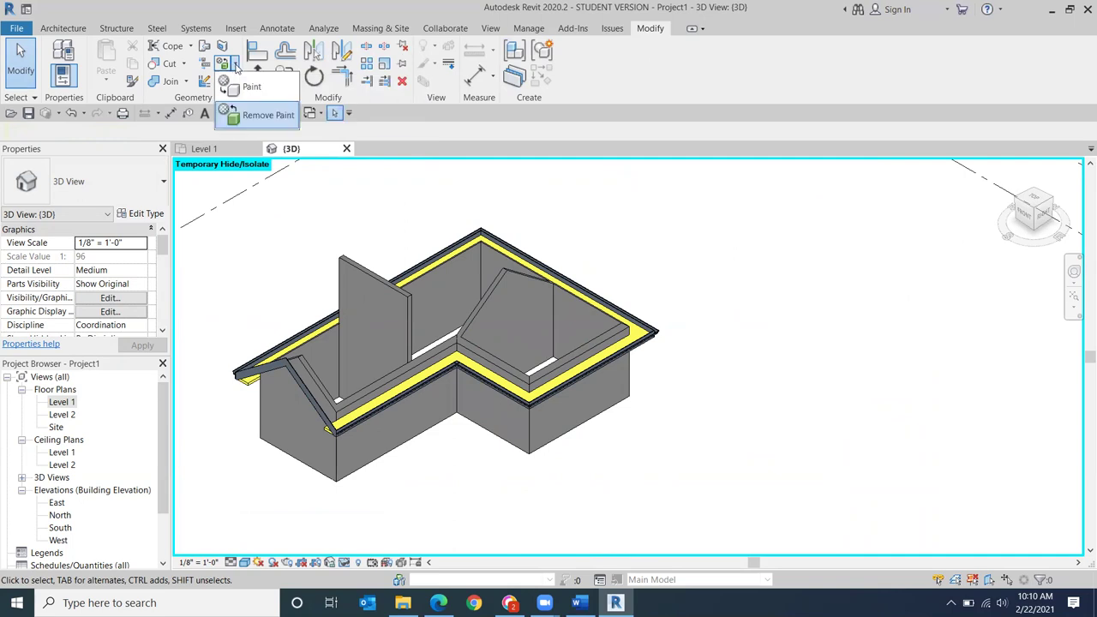
pyautogui.click(241, 82)
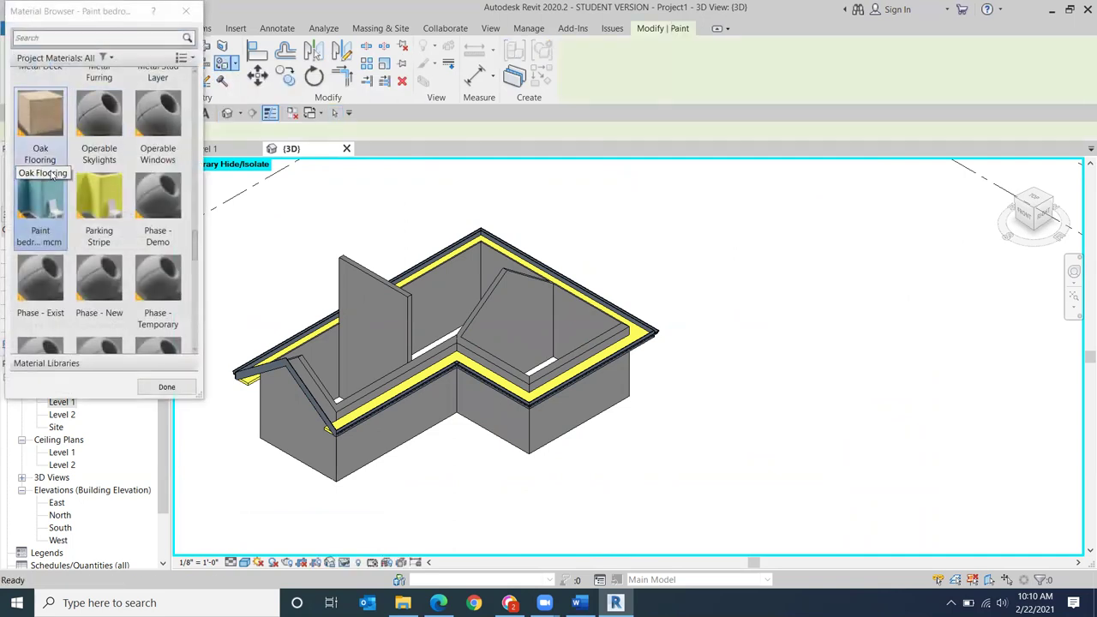
pyautogui.click(513, 305)
pyautogui.click(581, 319)
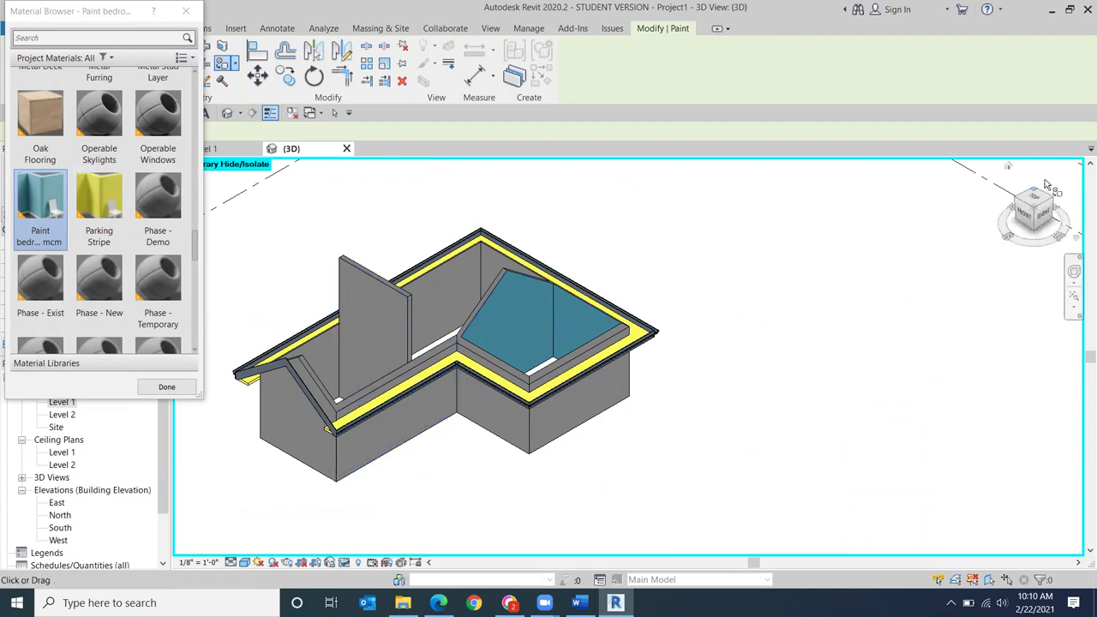
pyautogui.moveTo(1035, 195); pyautogui.dragTo(628, 358)
pyautogui.scroll(4, 628, 359)
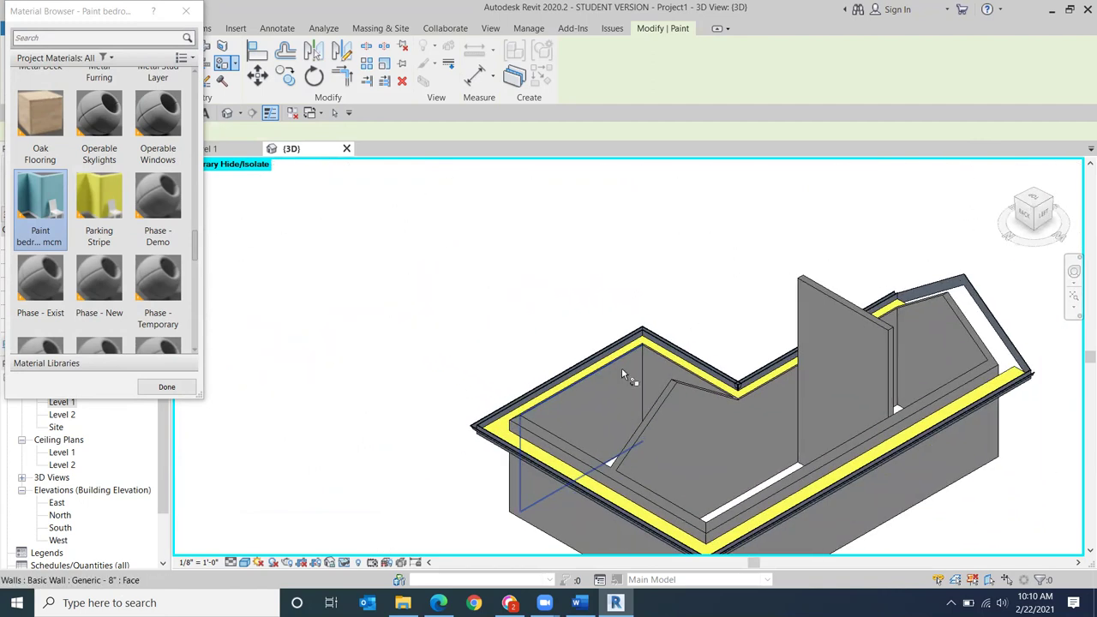
pyautogui.click(622, 367)
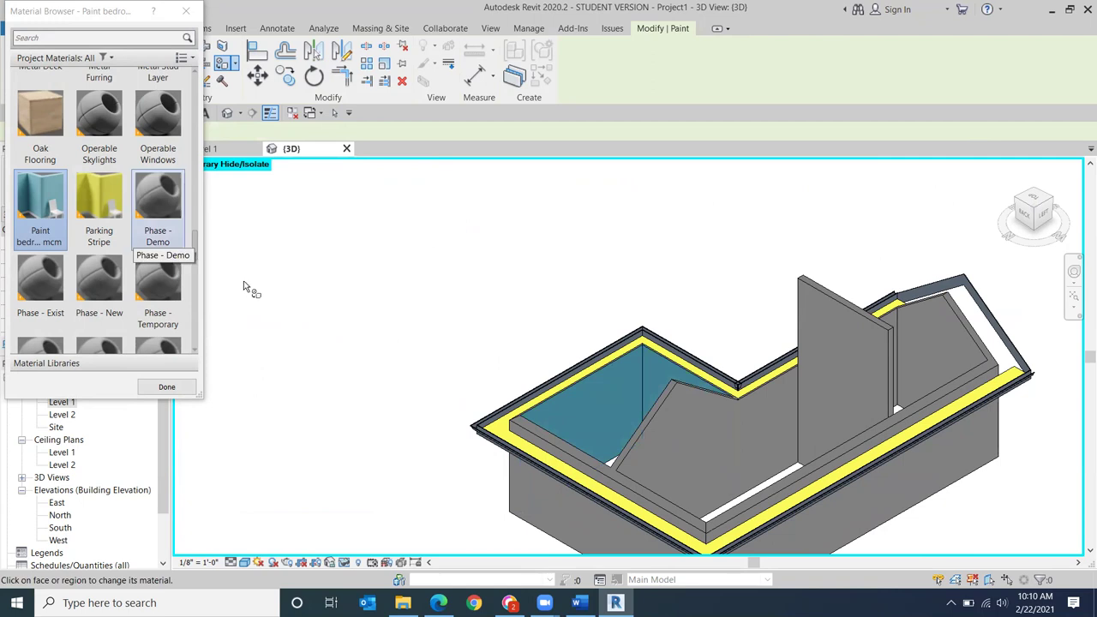
# Step: Paint the large room's east faces, on the gabled wall and the adjoining wall segment, with Oak Flooring, and finish the Paint command
pyautogui.scroll(2, 154, 223)
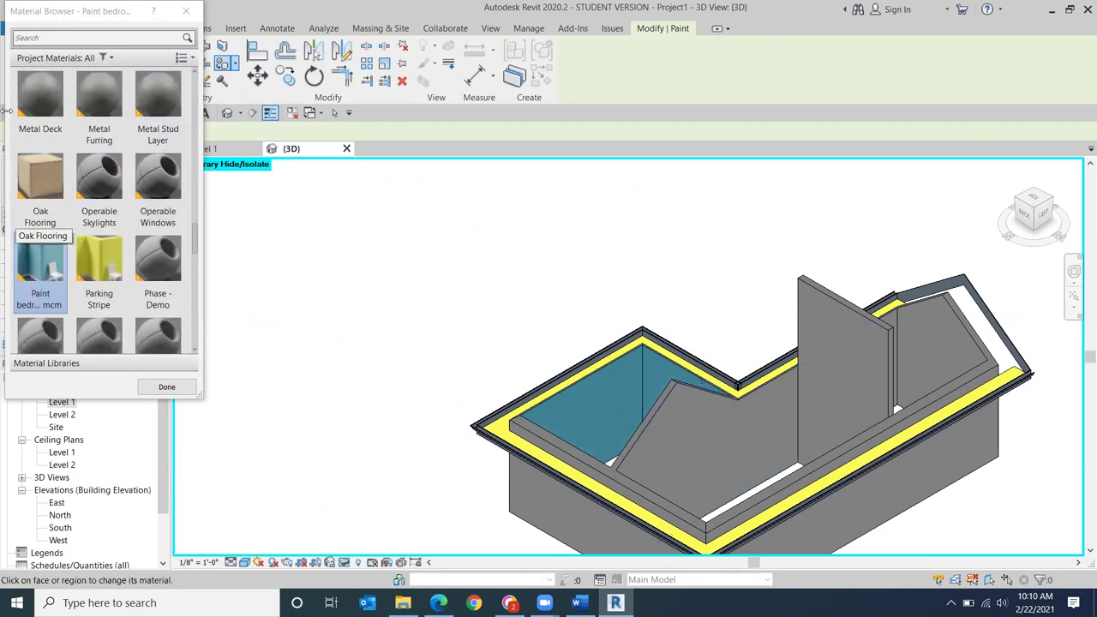
pyautogui.scroll(-1, 103, 215)
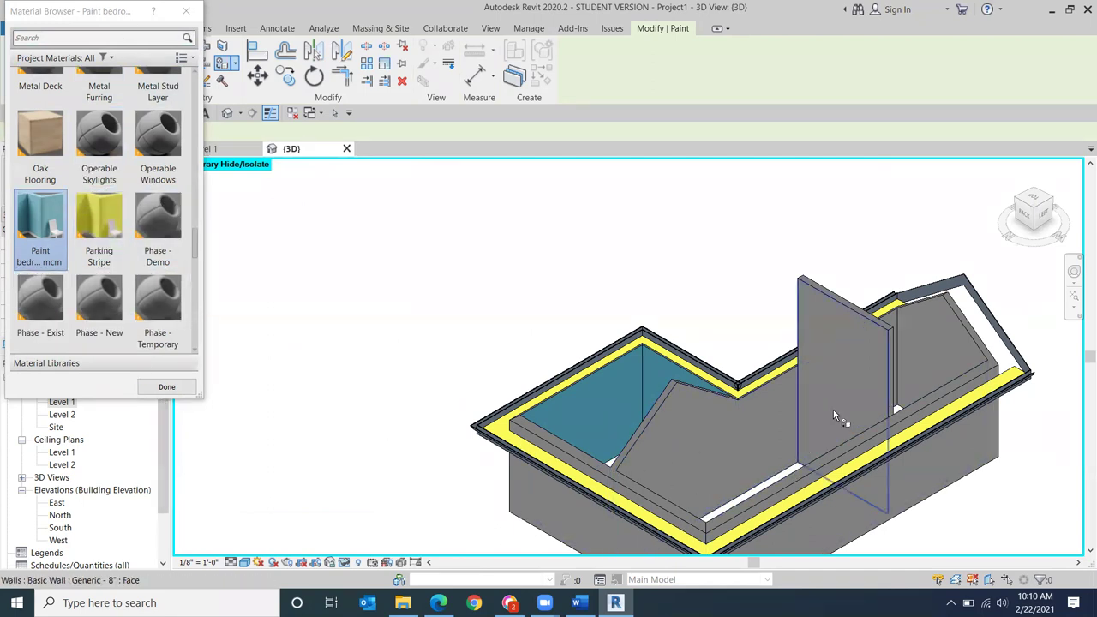
pyautogui.scroll(1, 17, 219)
pyautogui.scroll(-1, 13, 220)
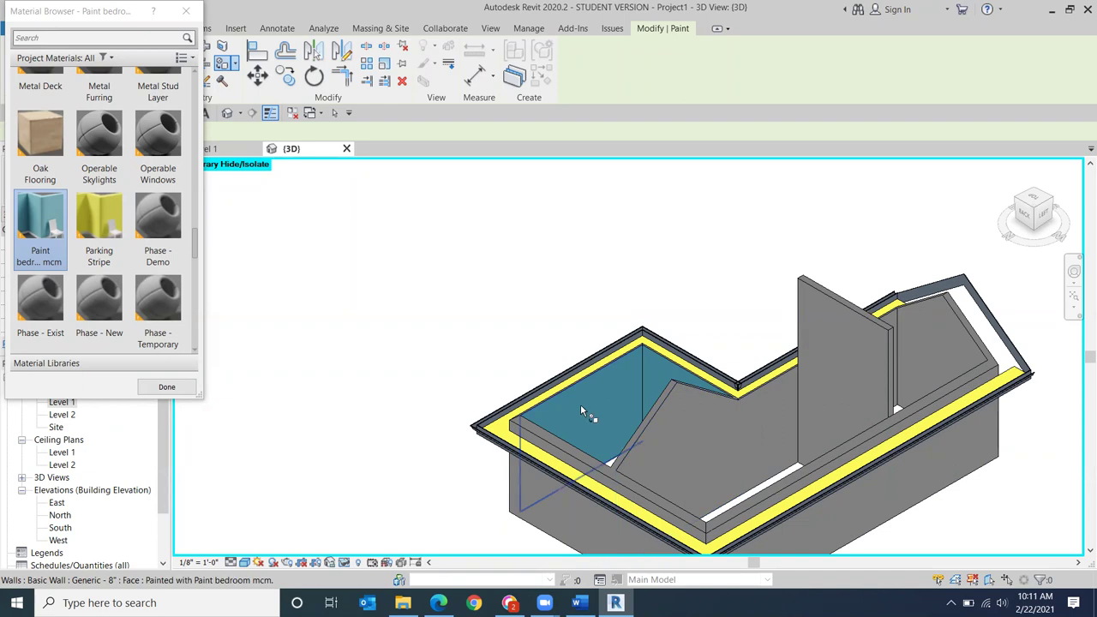
pyautogui.click(49, 145)
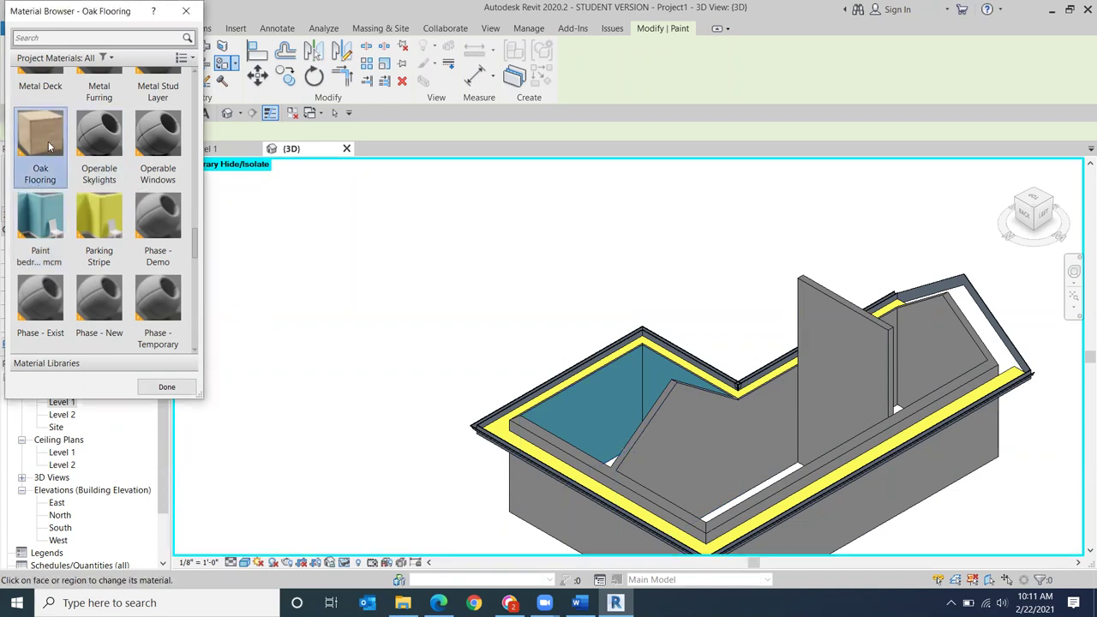
pyautogui.click(709, 428)
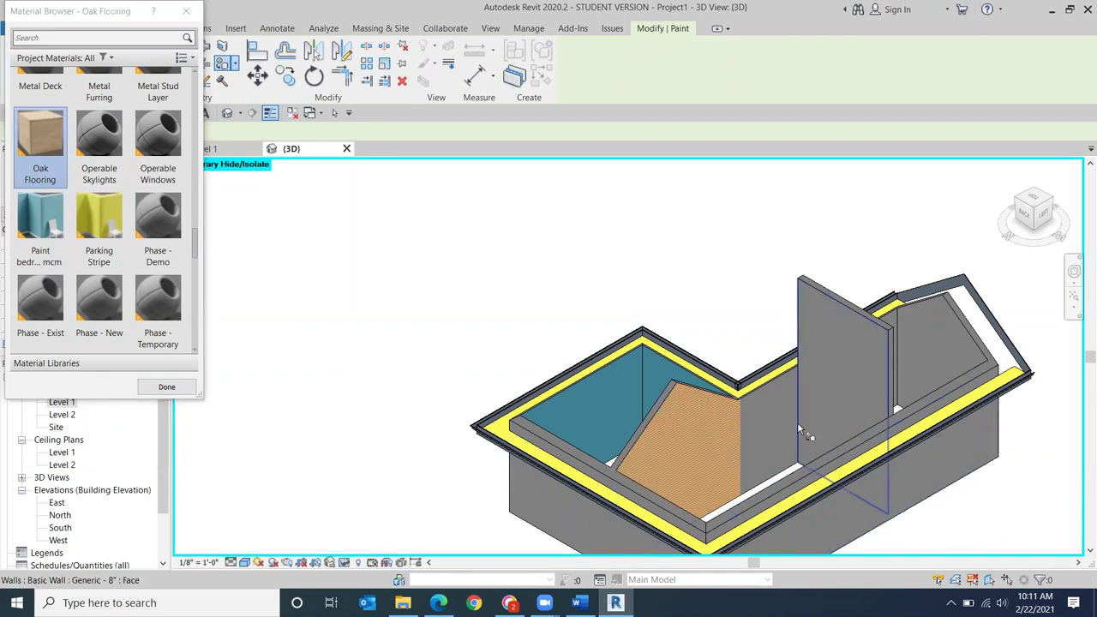
pyautogui.click(769, 419)
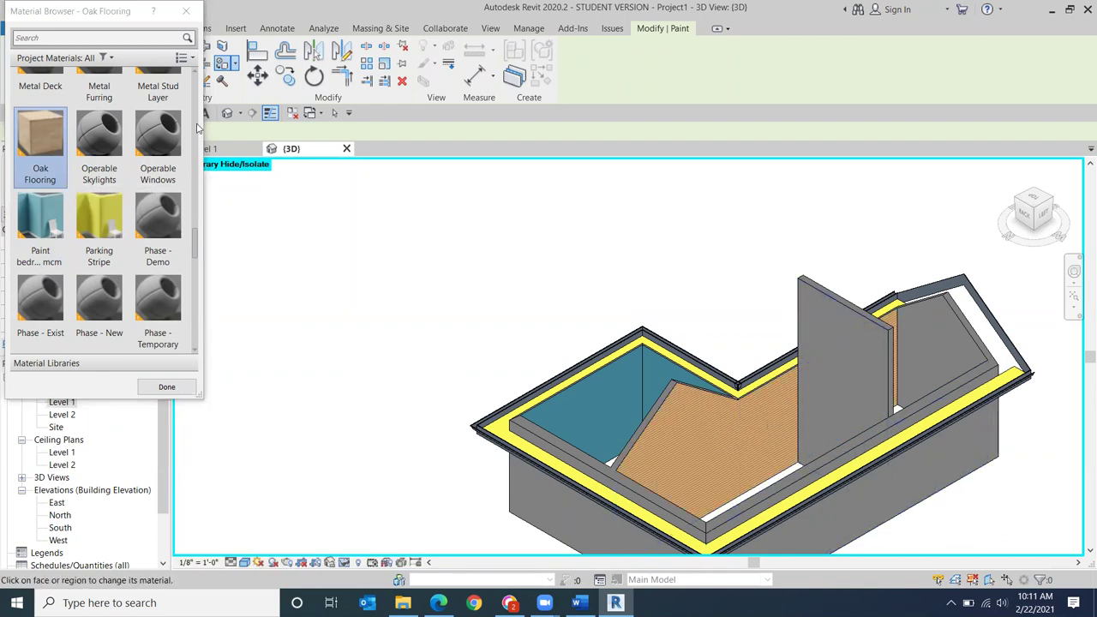
pyautogui.scroll(1, 98, 94)
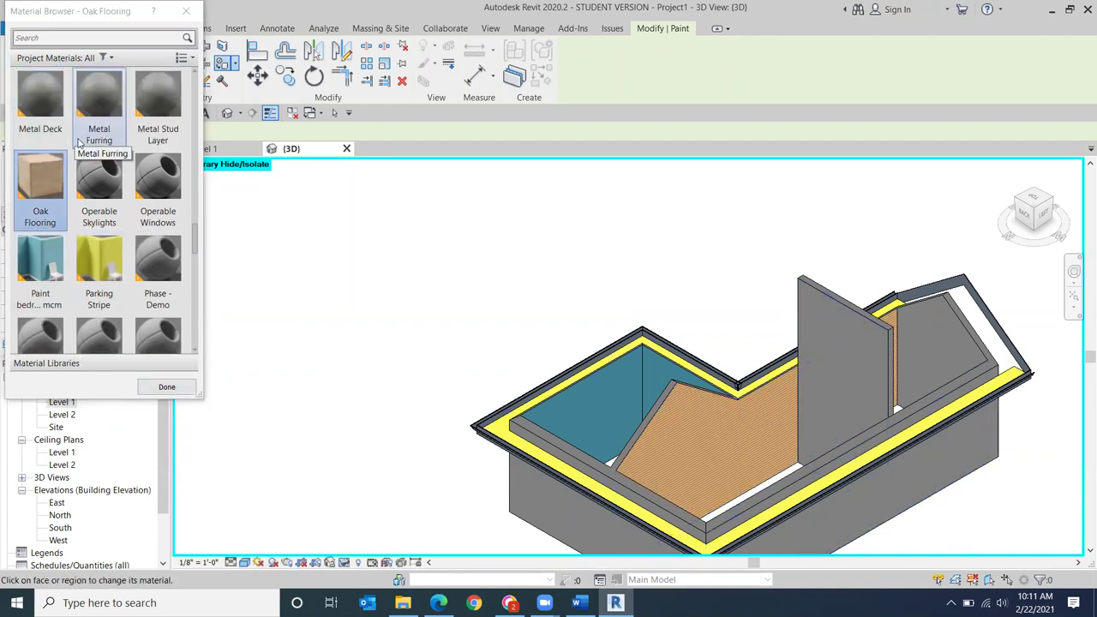
pyautogui.click(167, 388)
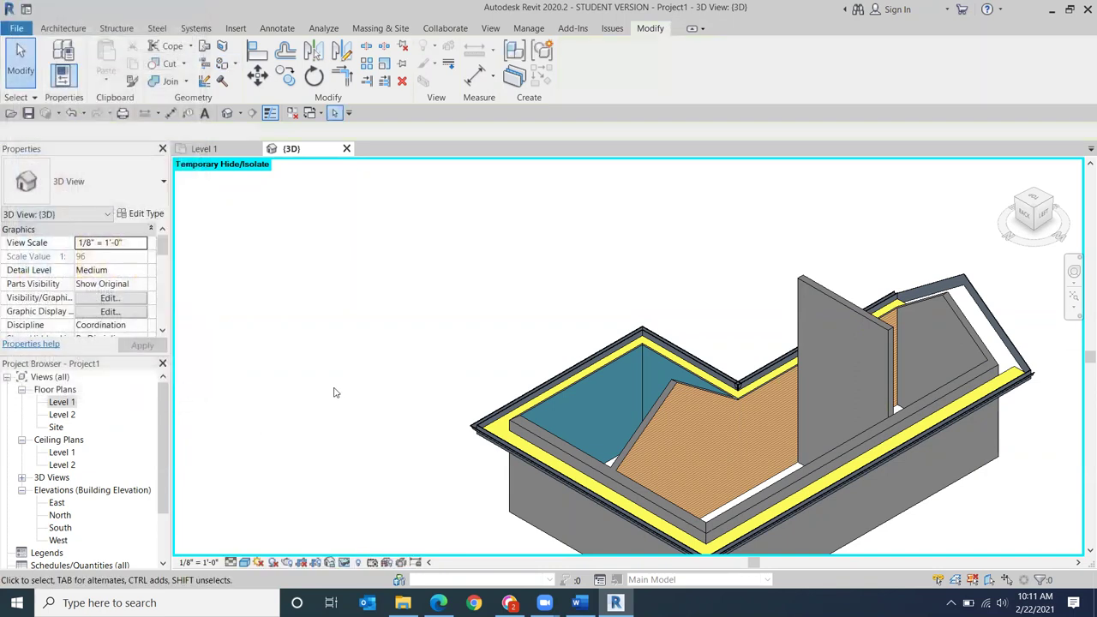
# Step: Set the visual style to Realistic and look at the painted walls from above the model's left side
pyautogui.click(1046, 208)
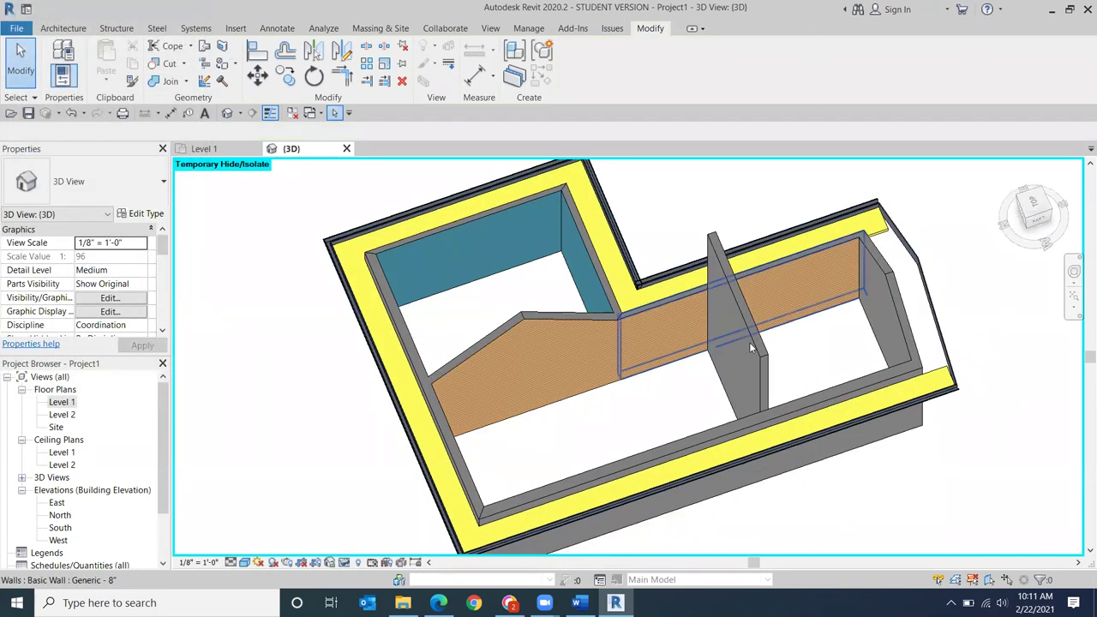
pyautogui.click(1036, 214)
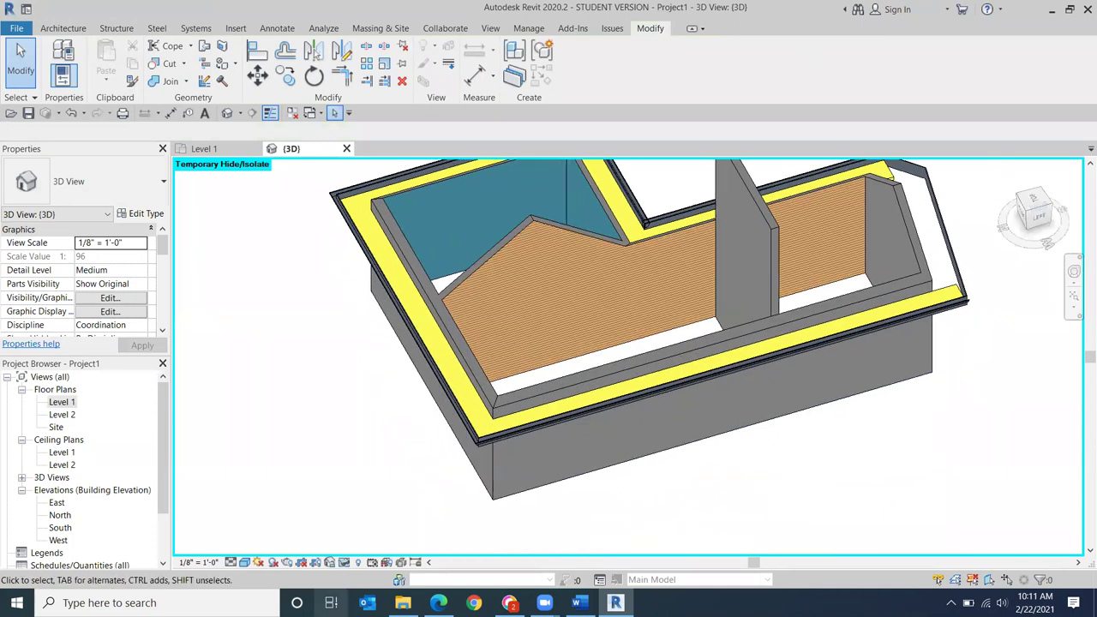
pyautogui.click(257, 533)
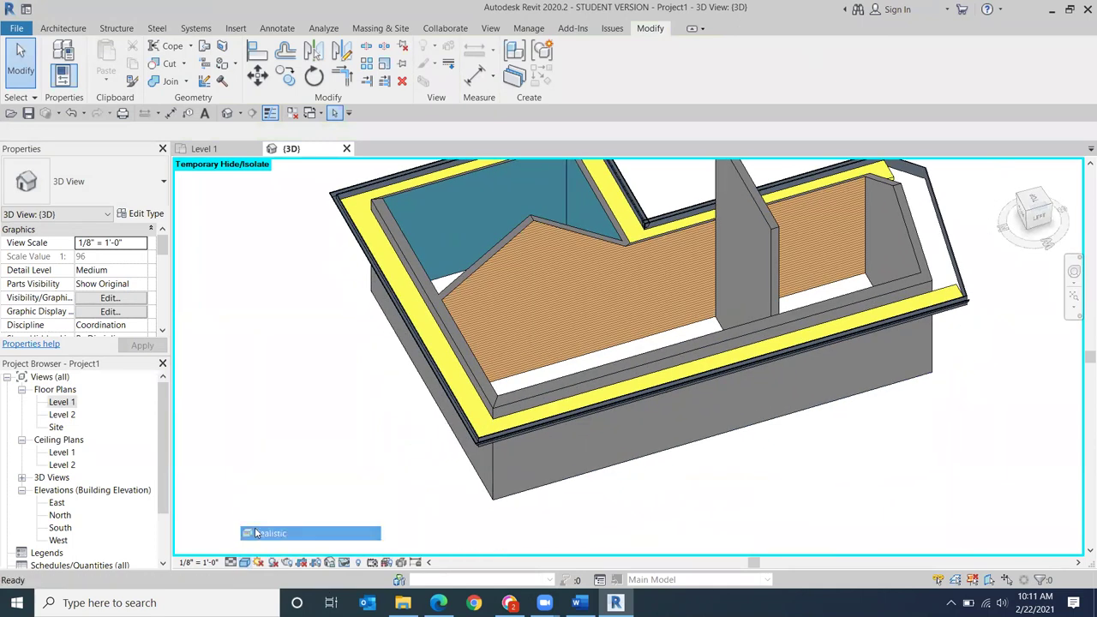
pyautogui.scroll(5, 435, 260)
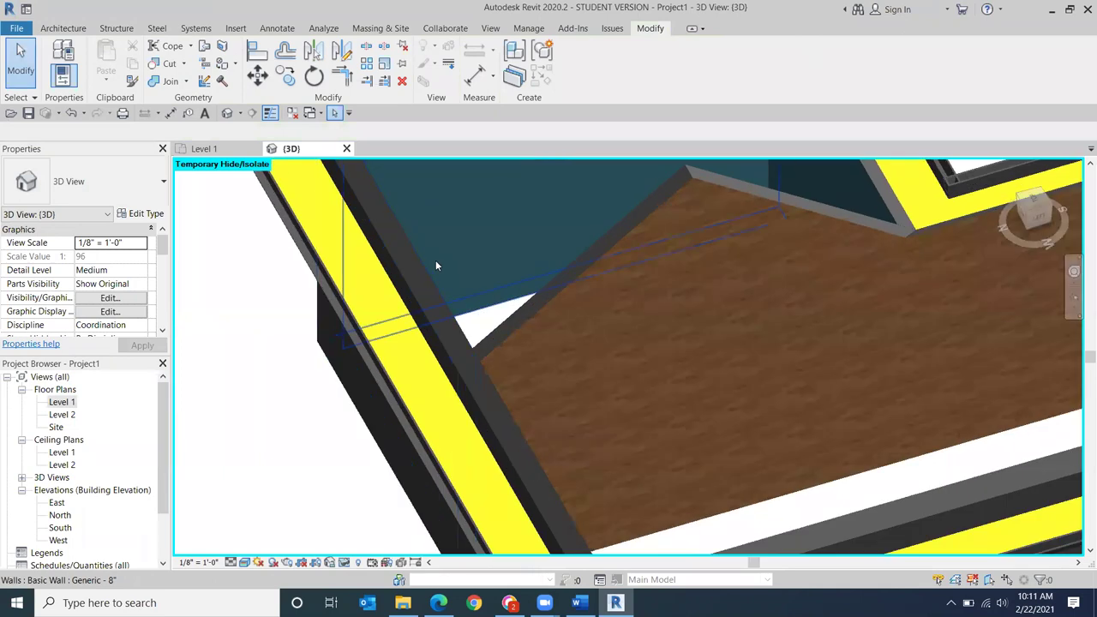
pyautogui.scroll(-3, 518, 445)
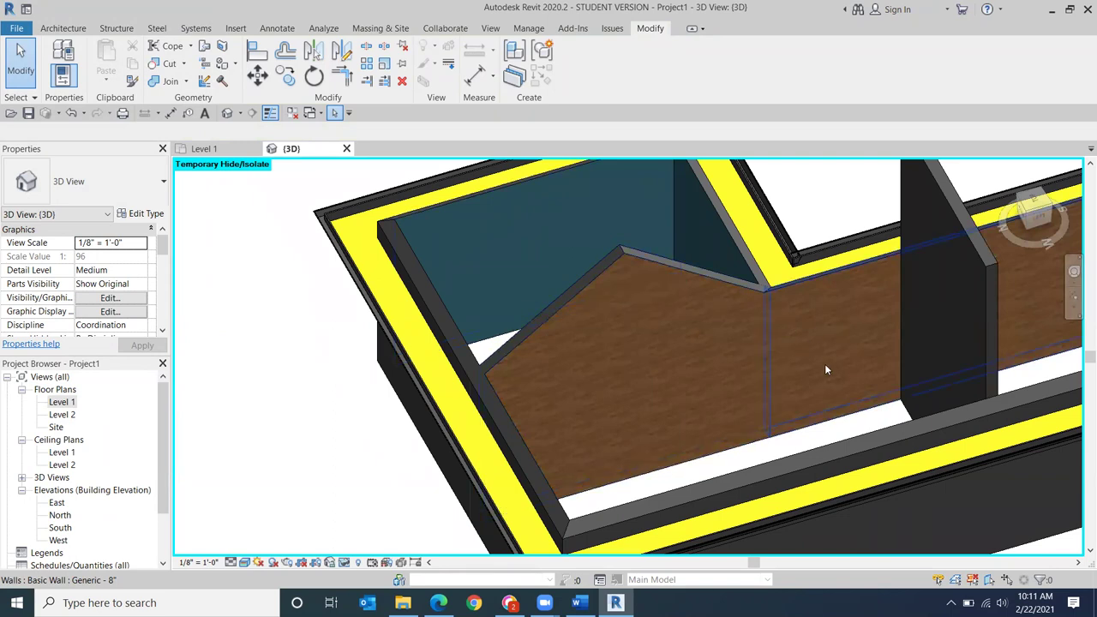
pyautogui.click(1037, 216)
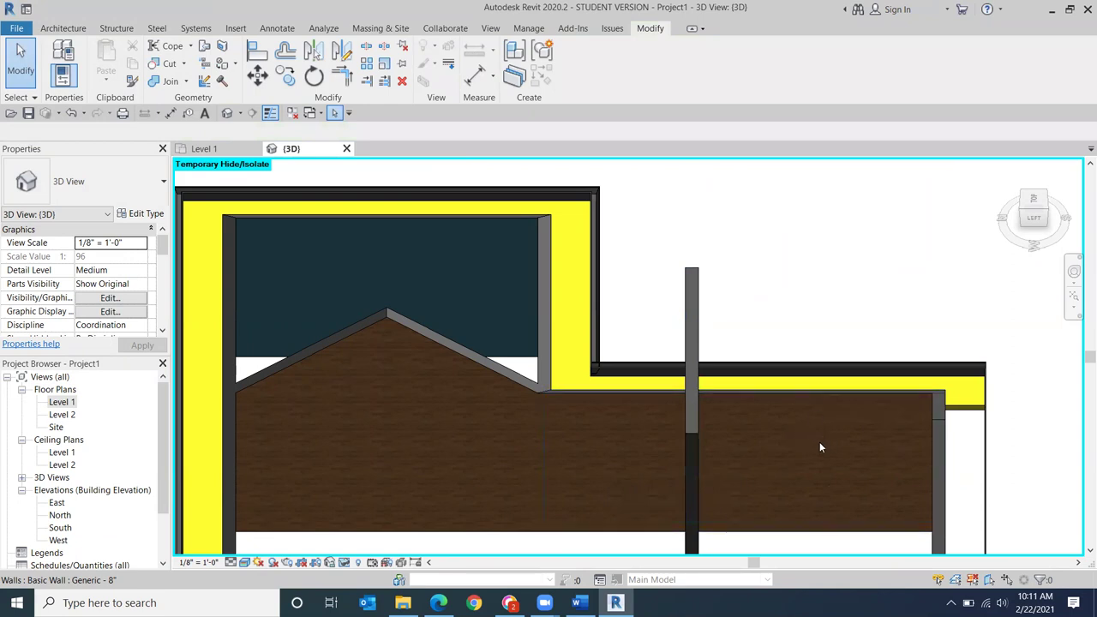
# Step: Delete the oak-painted wall segment beside the gabled wall, and undo the deletion
pyautogui.click(634, 456)
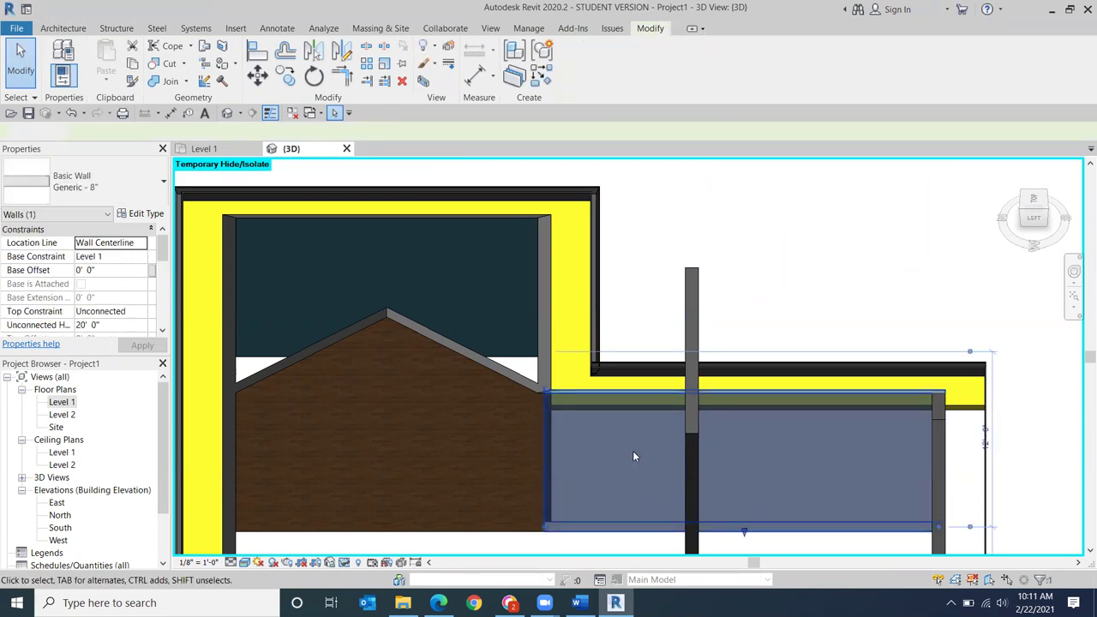
pyautogui.press('Delete')
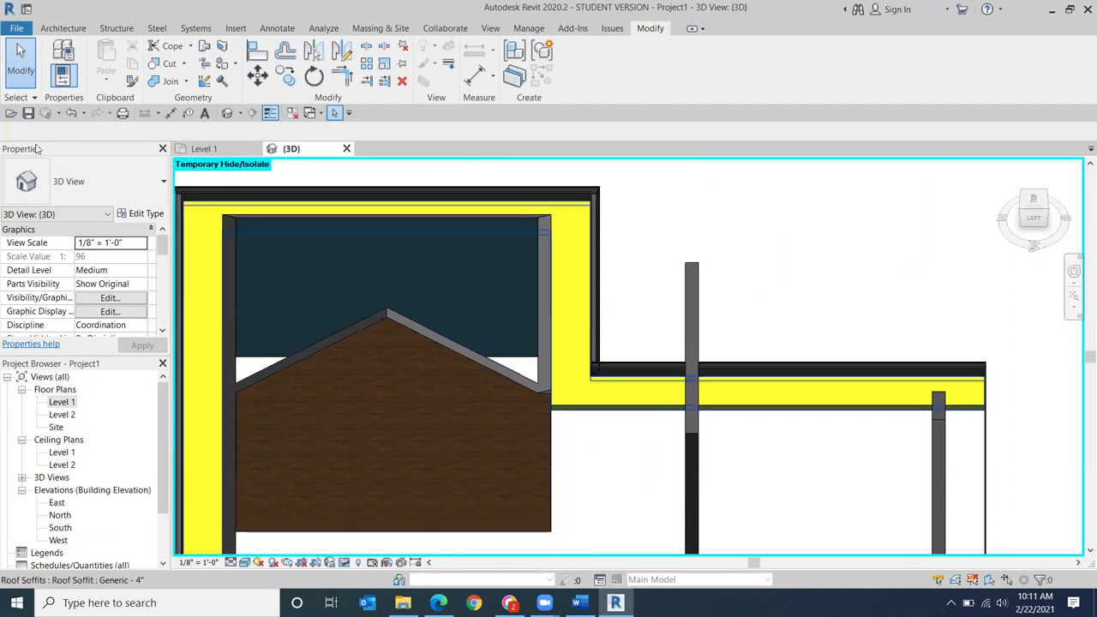
pyautogui.click(64, 114)
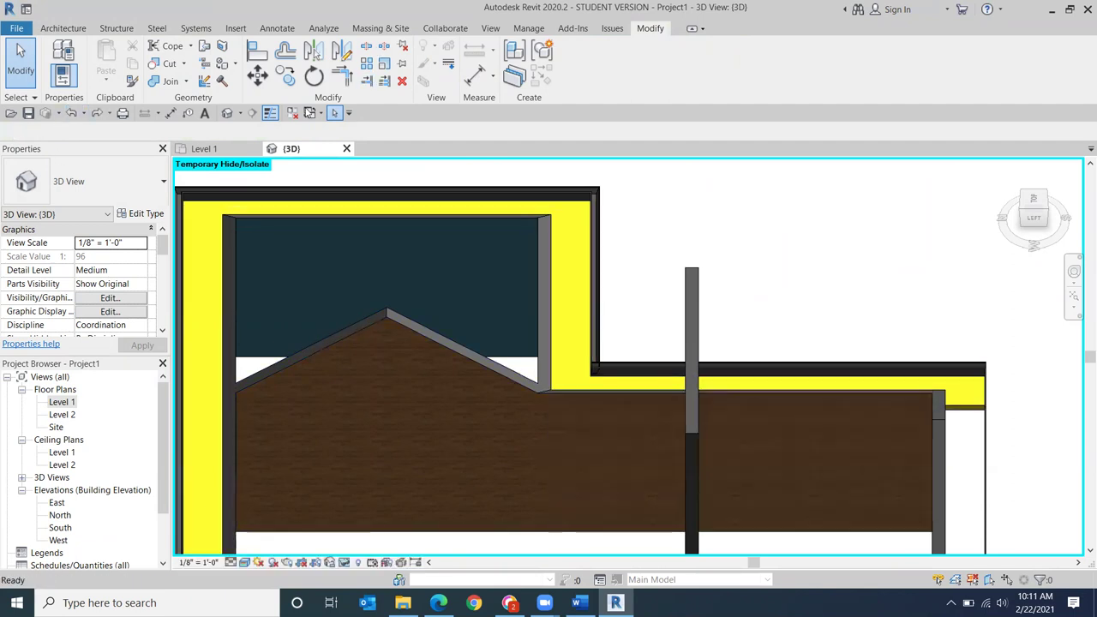
# Step: Remove the Oak Flooring paint from the wall segment beside the gabled wall, and end the Remove Paint command
pyautogui.click(232, 65)
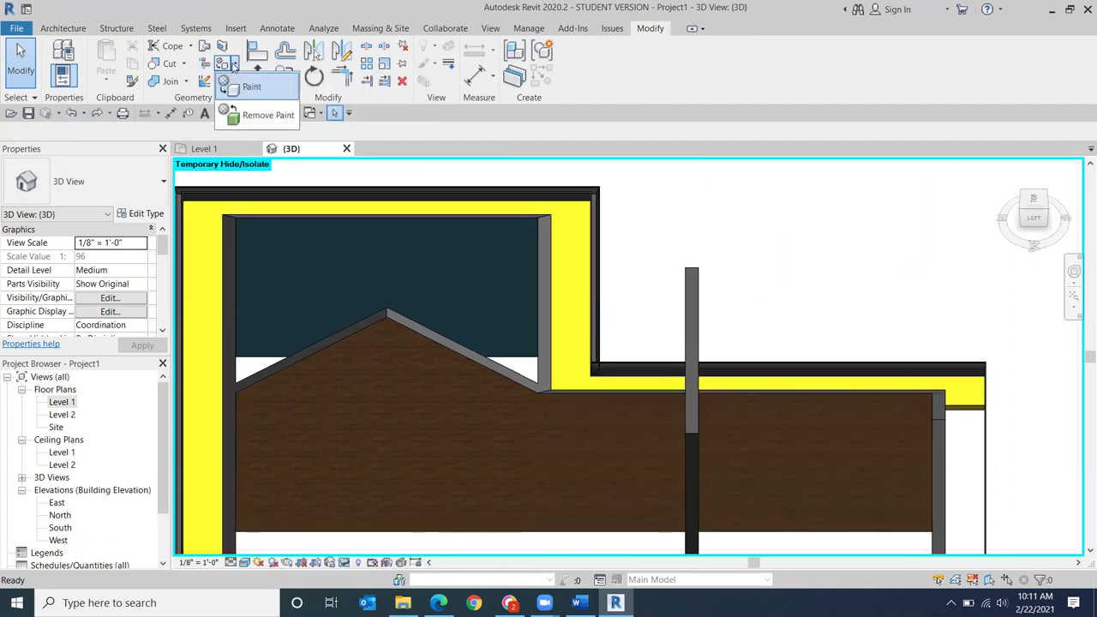
pyautogui.click(251, 85)
pyautogui.click(611, 427)
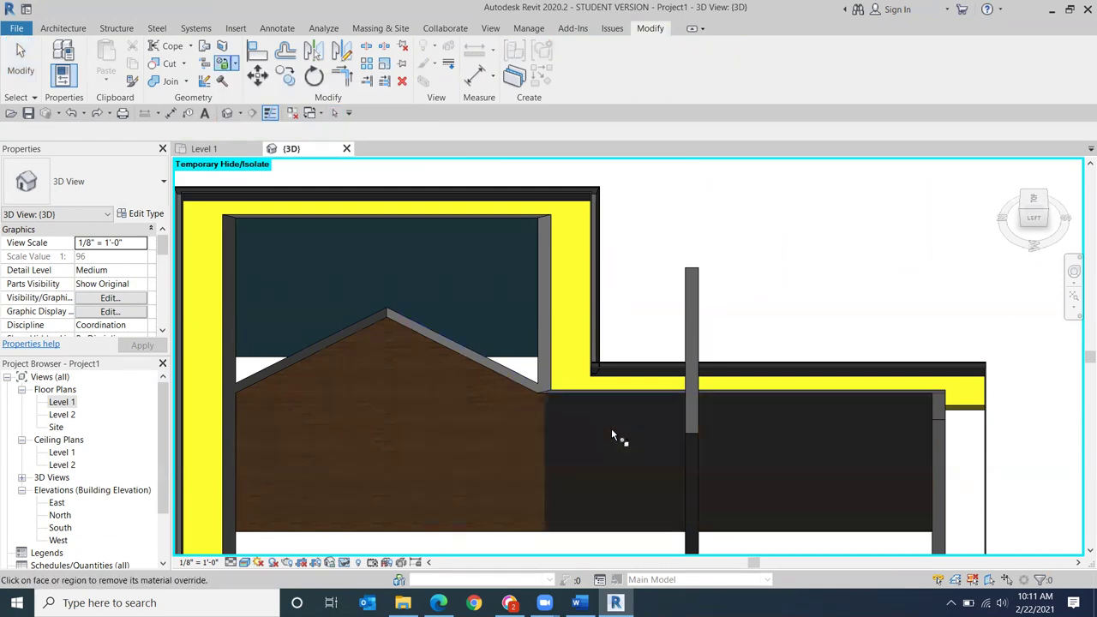
pyautogui.click(21, 60)
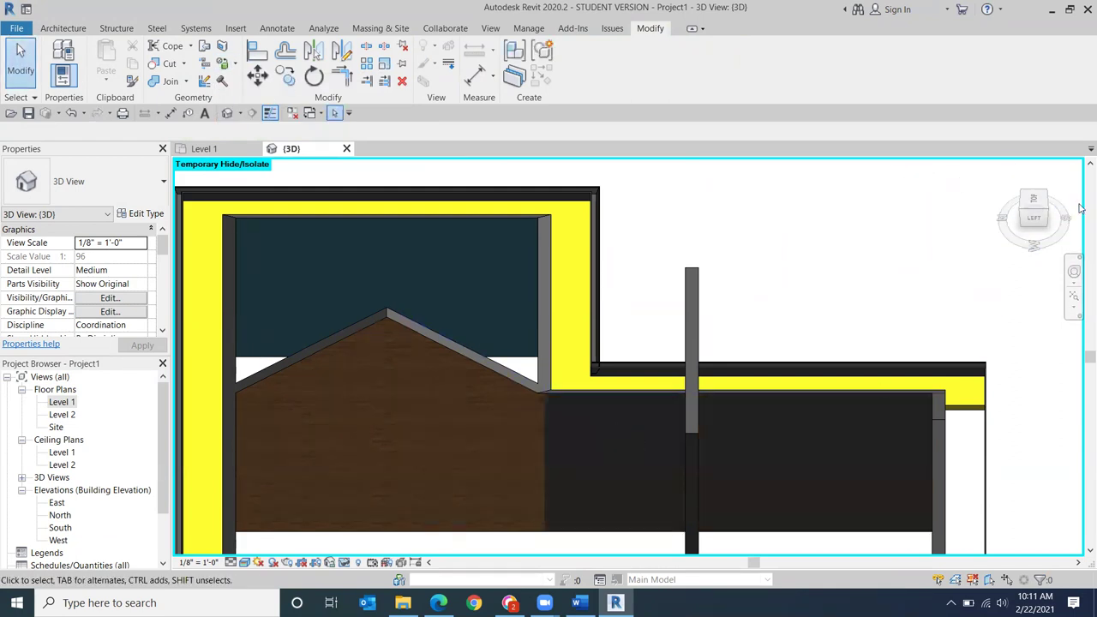
# Step: Look straight down at the wall junction near the partition and set the visual style to Consistent Colors
pyautogui.click(1035, 199)
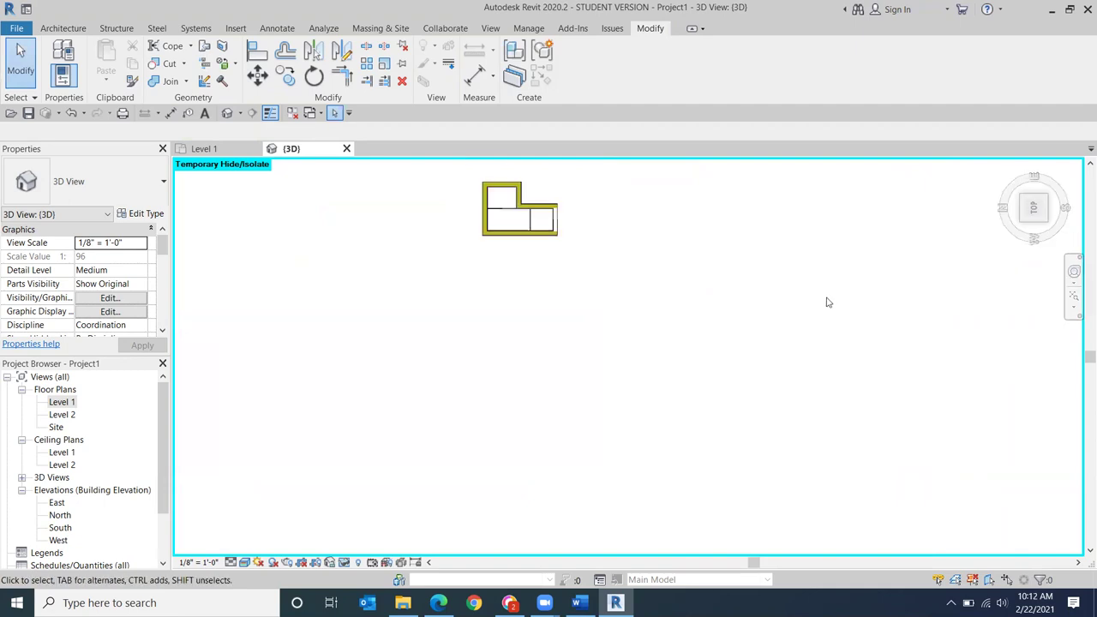
pyautogui.scroll(3, 660, 433)
pyautogui.scroll(3, 660, 433)
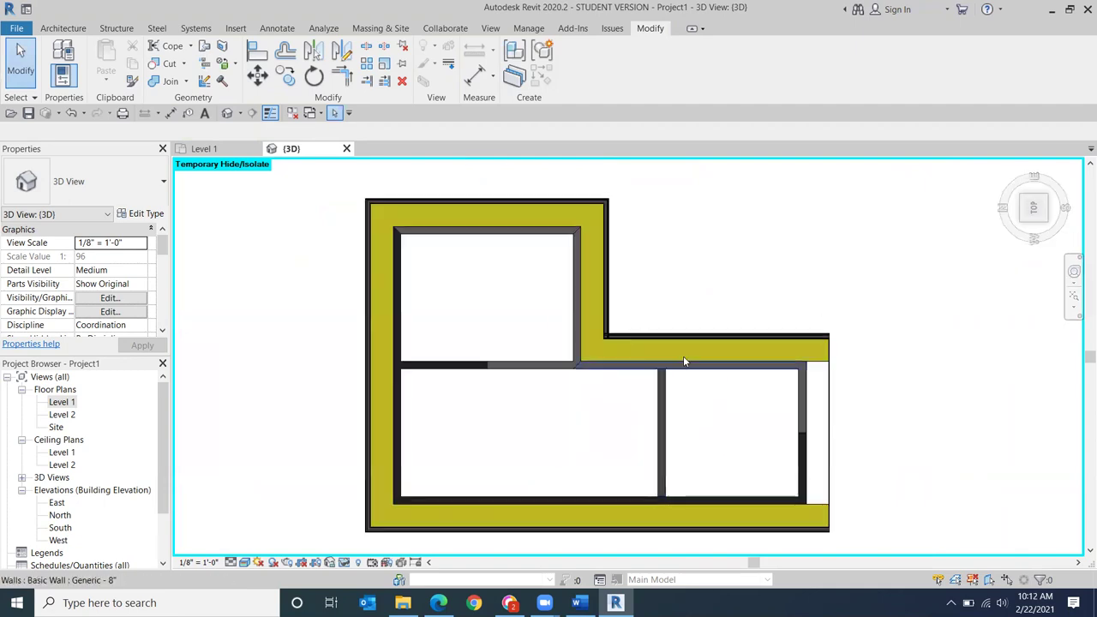
pyautogui.scroll(4, 677, 363)
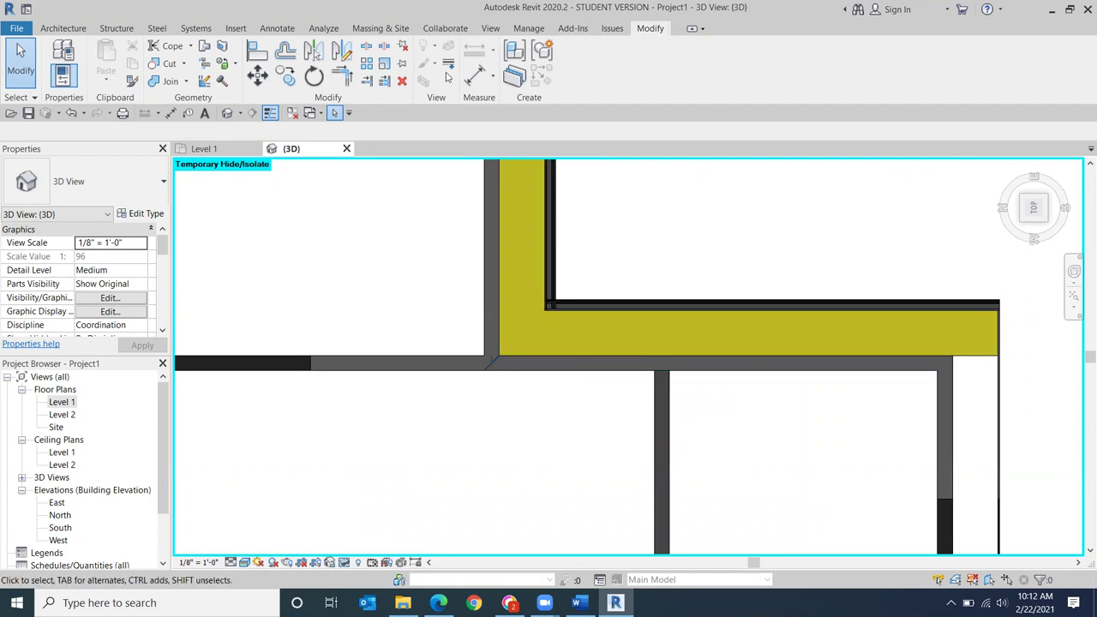
pyautogui.click(244, 562)
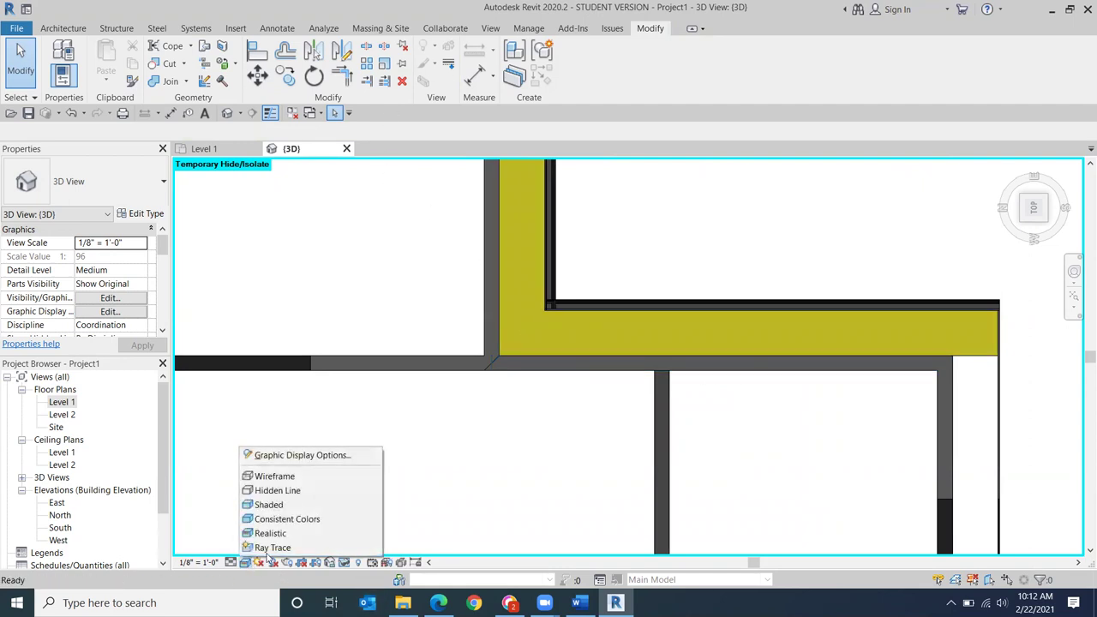
pyautogui.click(297, 521)
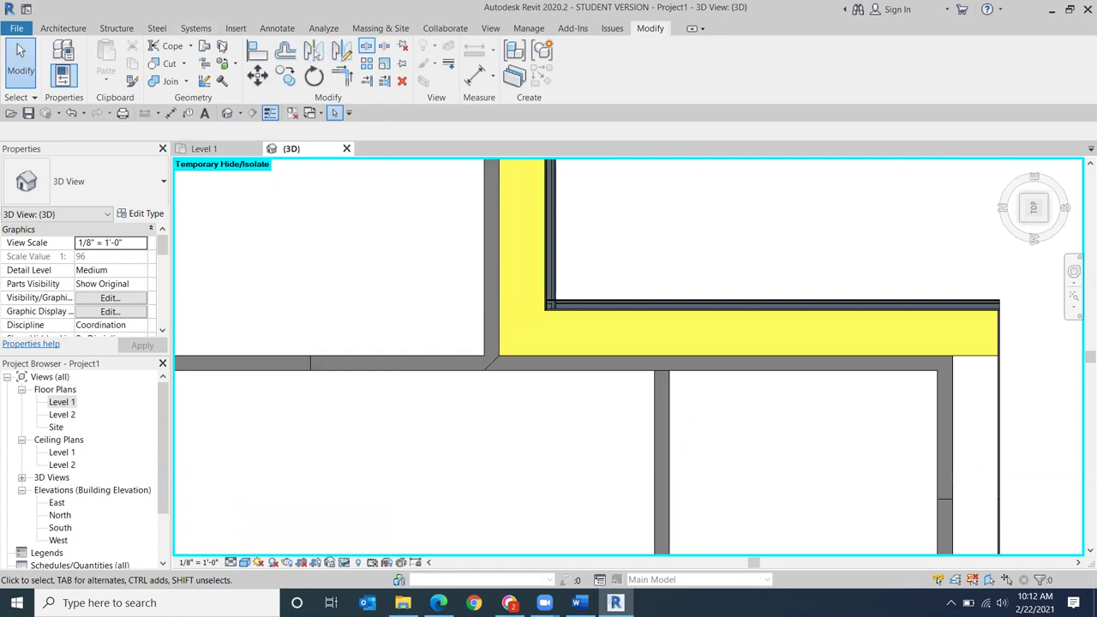
# Step: Try splitting the long wall just past the partition, about 12'-0" from the wall's far corner, and end the Split command
pyautogui.click(366, 45)
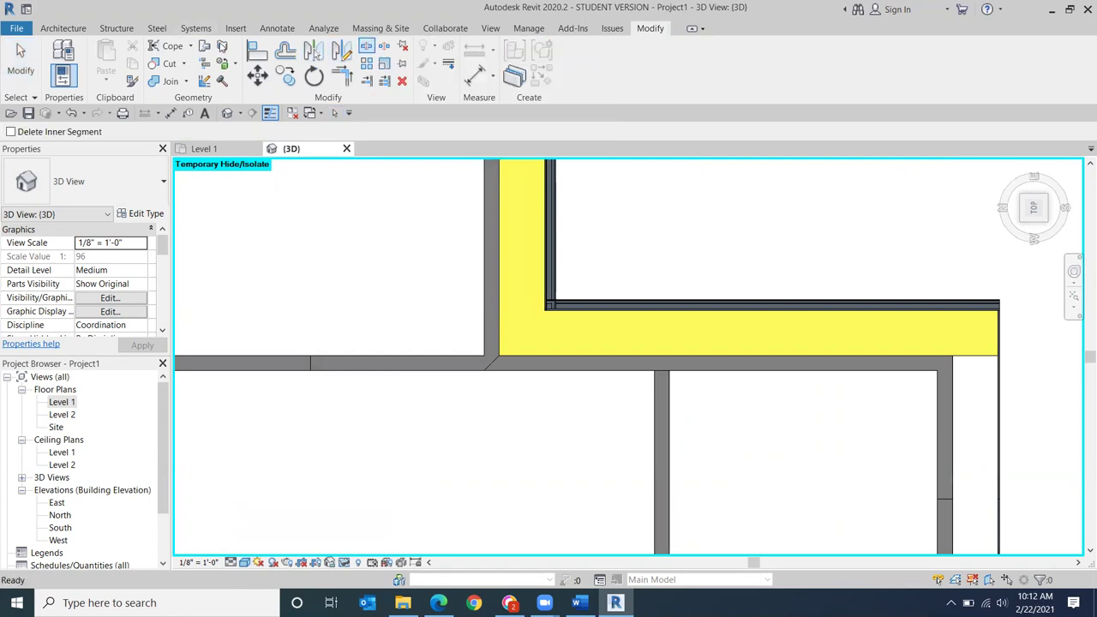
pyautogui.click(683, 358)
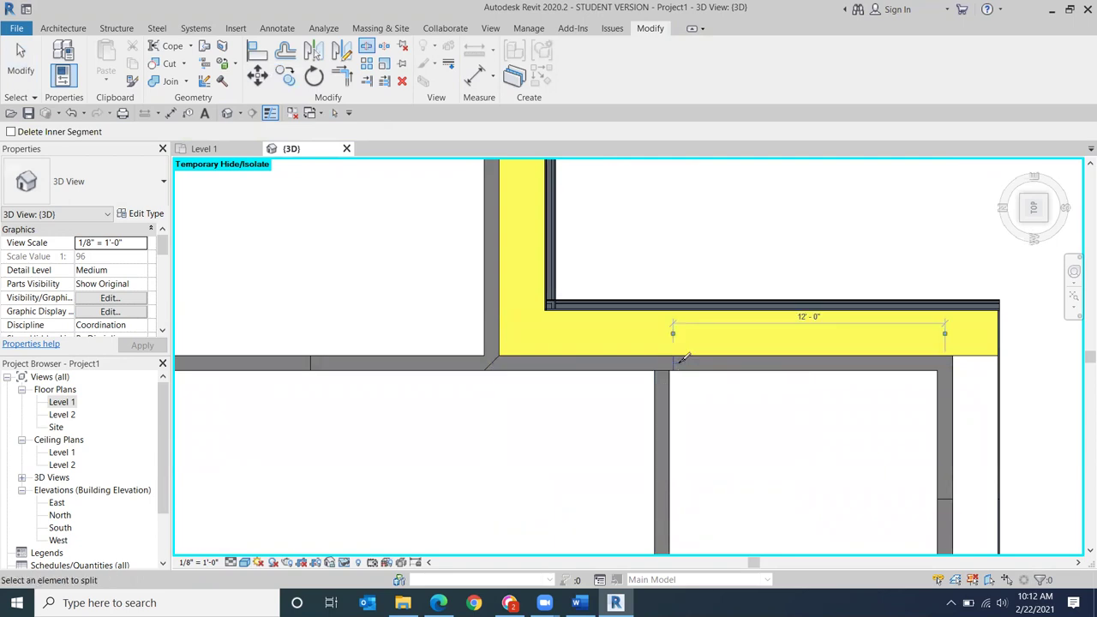
pyautogui.press('Escape')
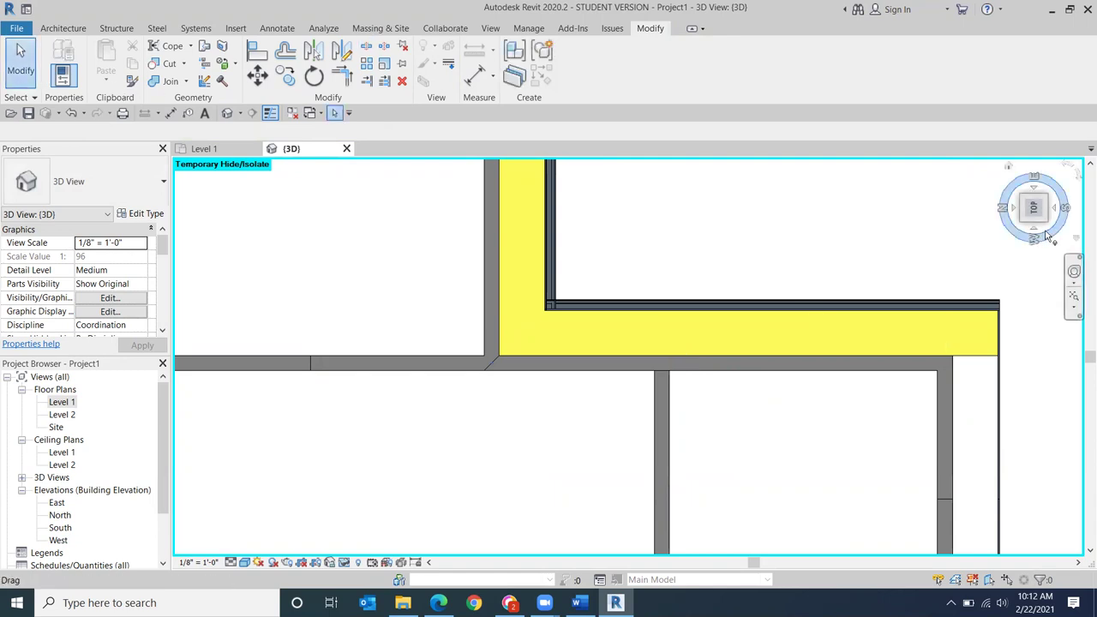
# Step: Paint the wall segment between the gabled wall and the partition with Oak Flooring, and finish the Paint command
pyautogui.moveTo(1033, 205); pyautogui.dragTo(988, 194)
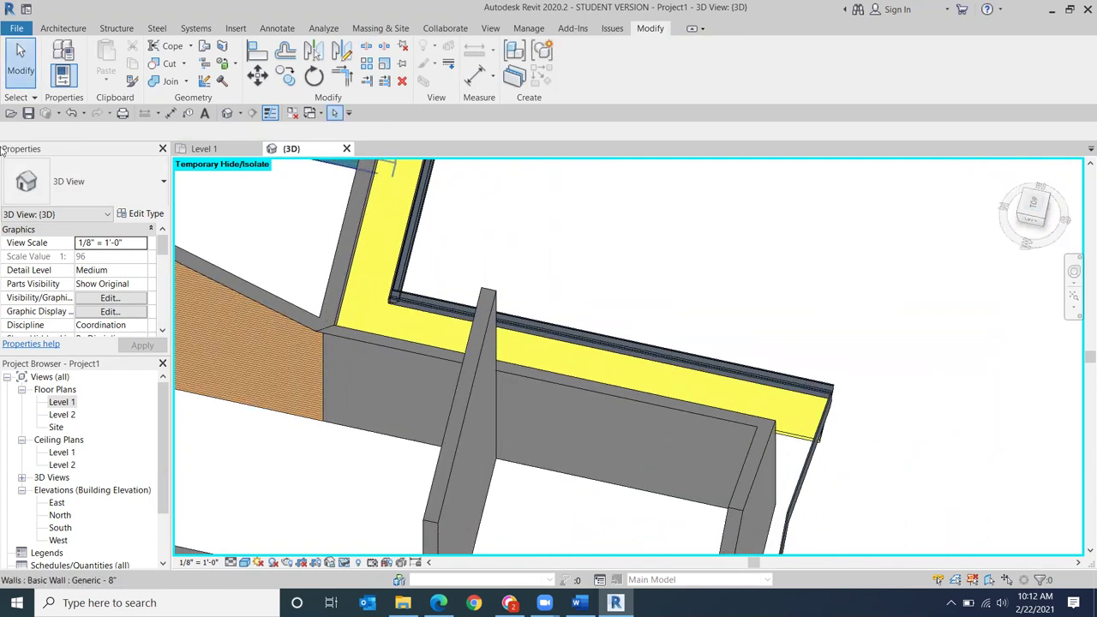
pyautogui.click(234, 64)
pyautogui.click(222, 80)
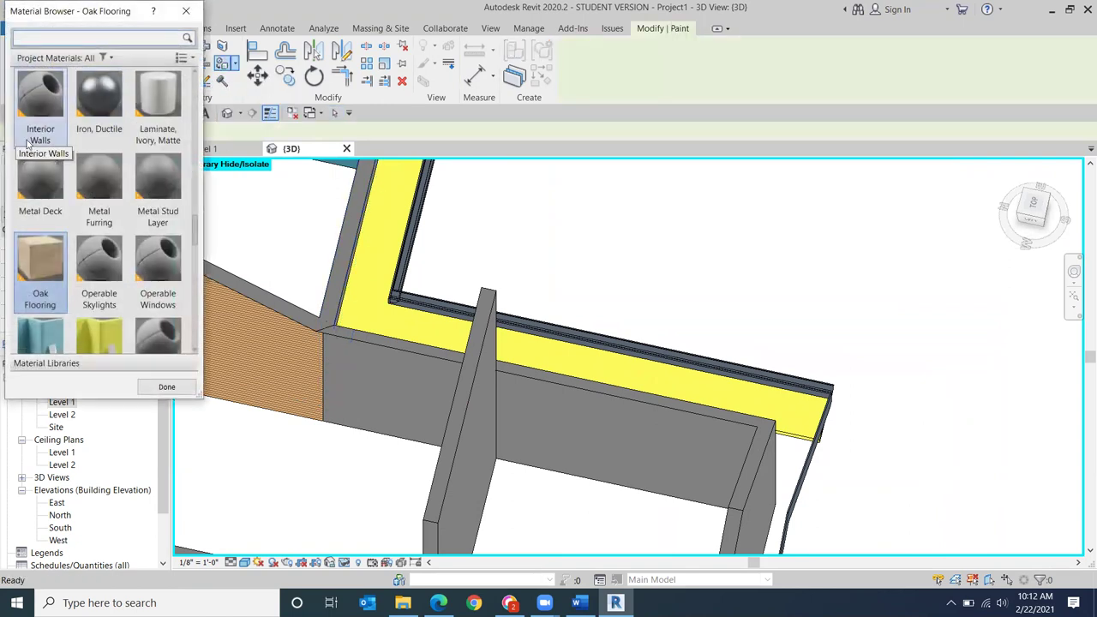
pyautogui.click(429, 382)
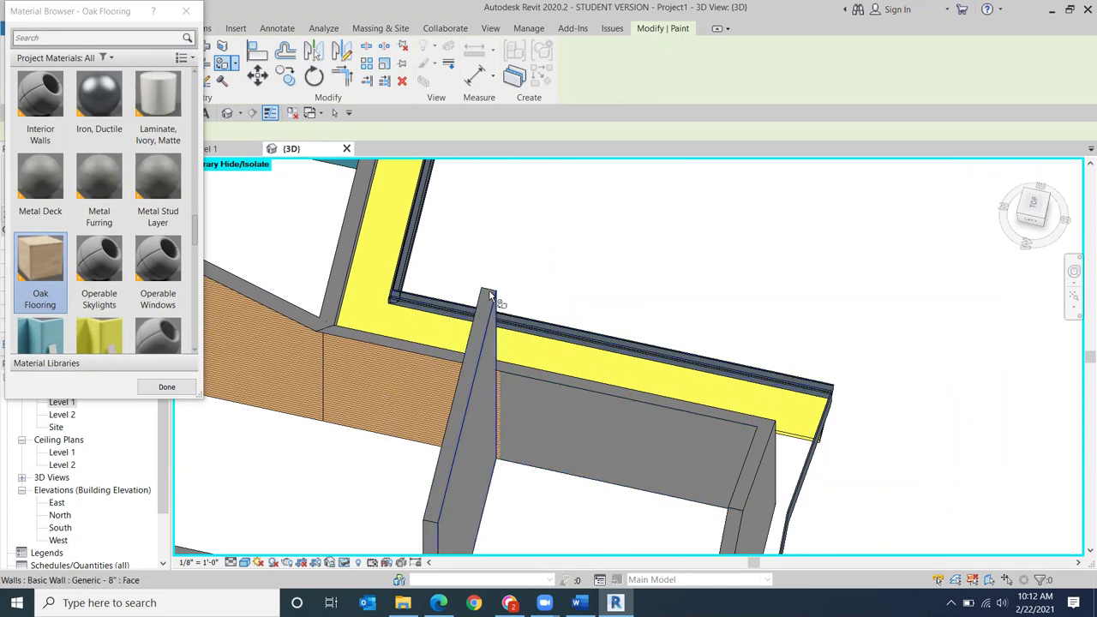
pyautogui.click(193, 10)
# Step: Undo the Oak Flooring paint and the misplaced wall split, and restore the straight-down view of the junction
pyautogui.click(71, 114)
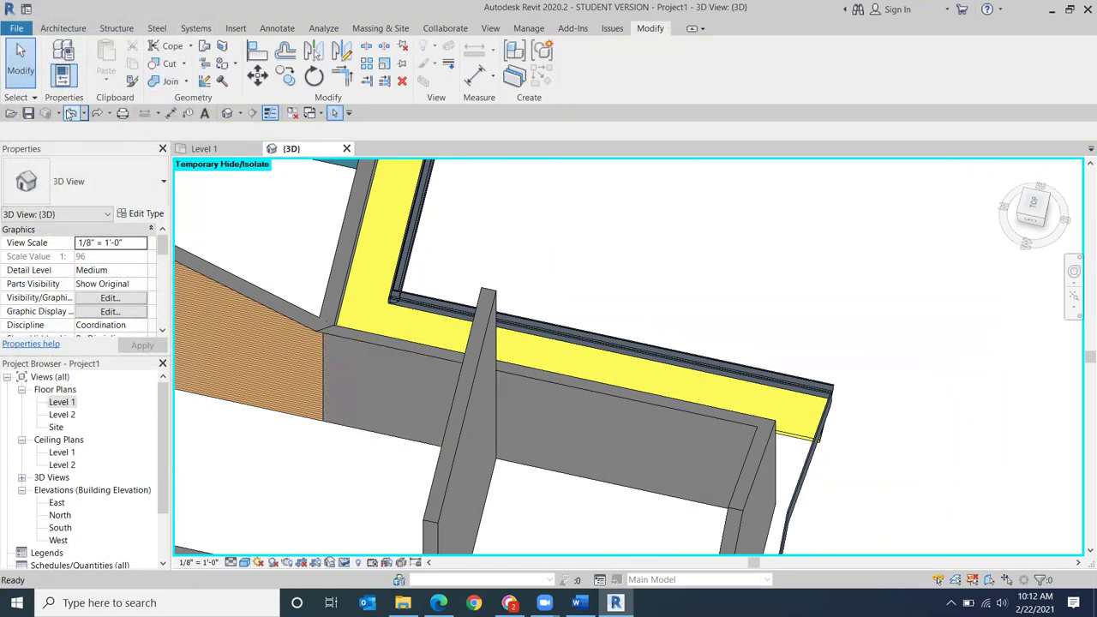
pyautogui.click(71, 113)
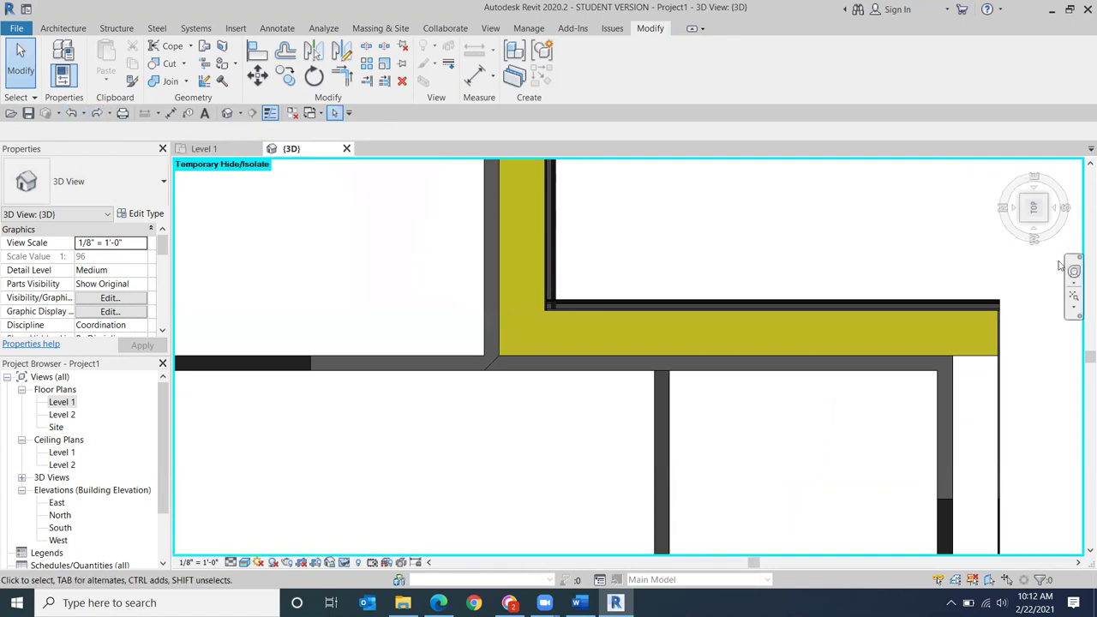
pyautogui.click(1045, 224)
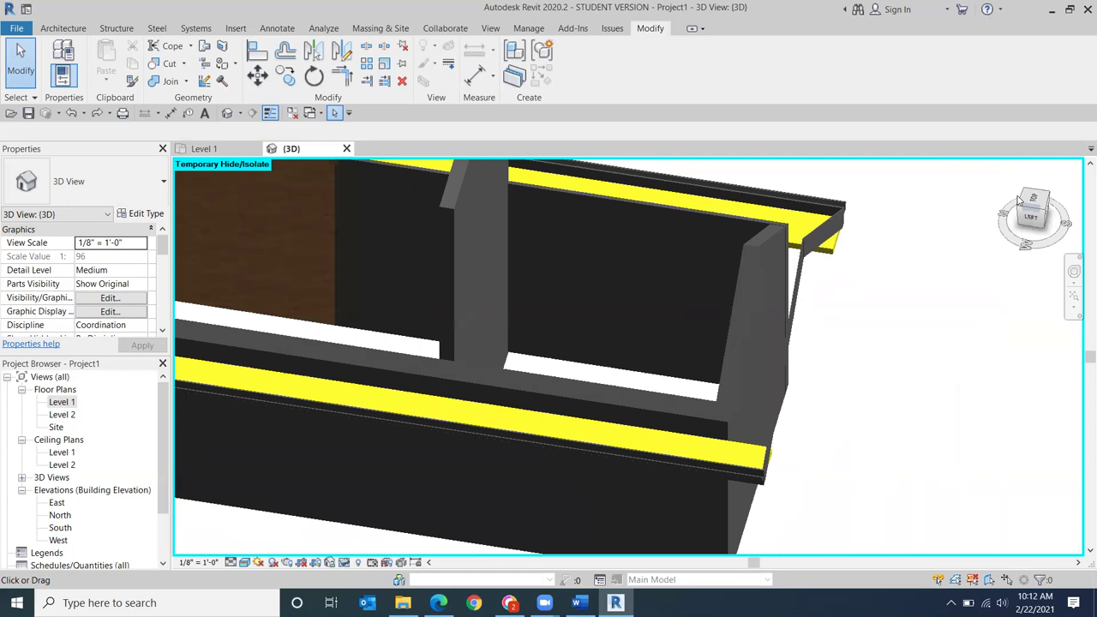
pyautogui.hotkey('ctrl', 'z')
# Step: Set the visual style to Consistent Colors and split the long wall at the middle of the partition junction
pyautogui.click(245, 562)
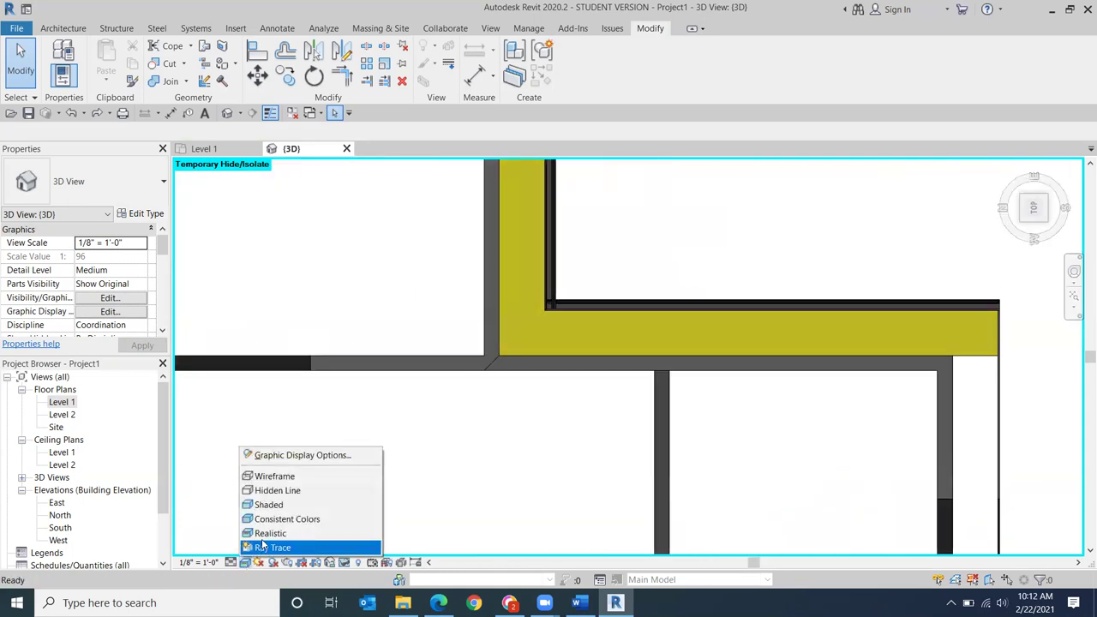
pyautogui.click(283, 517)
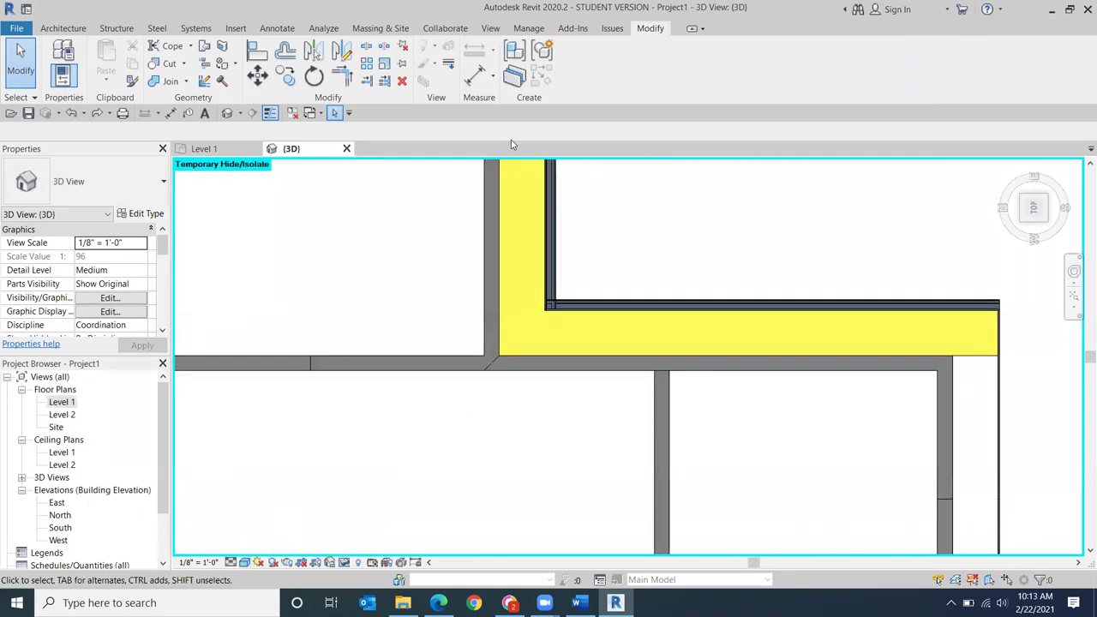
pyautogui.click(368, 48)
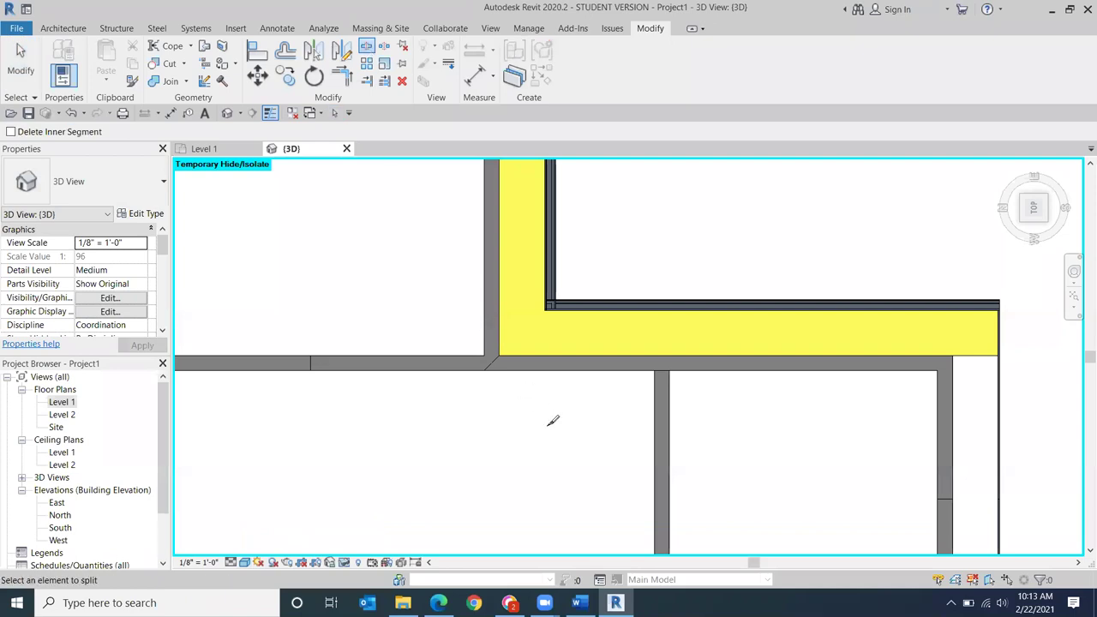
pyautogui.click(665, 362)
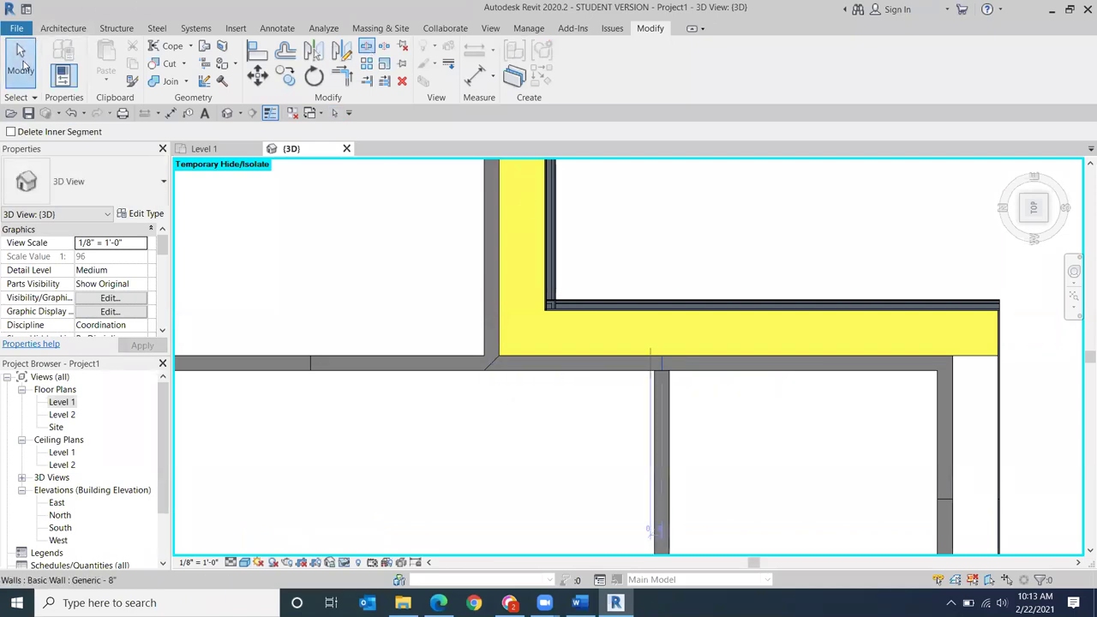
pyautogui.click(22, 64)
# Step: Paint the split wall segment between the gabled wall and the partition with Oak Flooring
pyautogui.click(1013, 196)
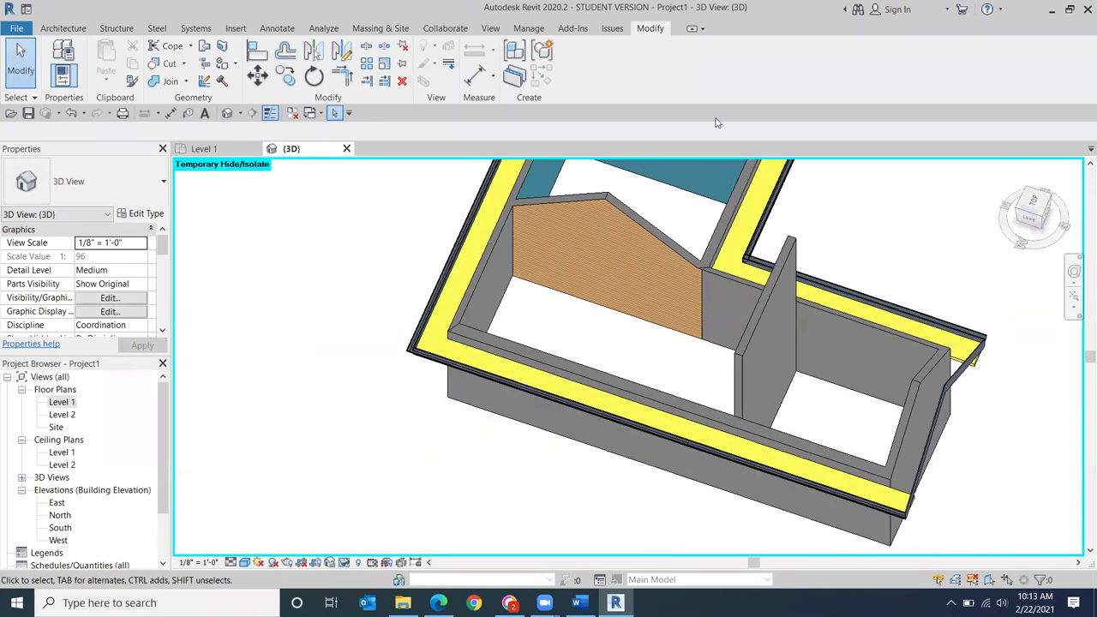
pyautogui.click(222, 65)
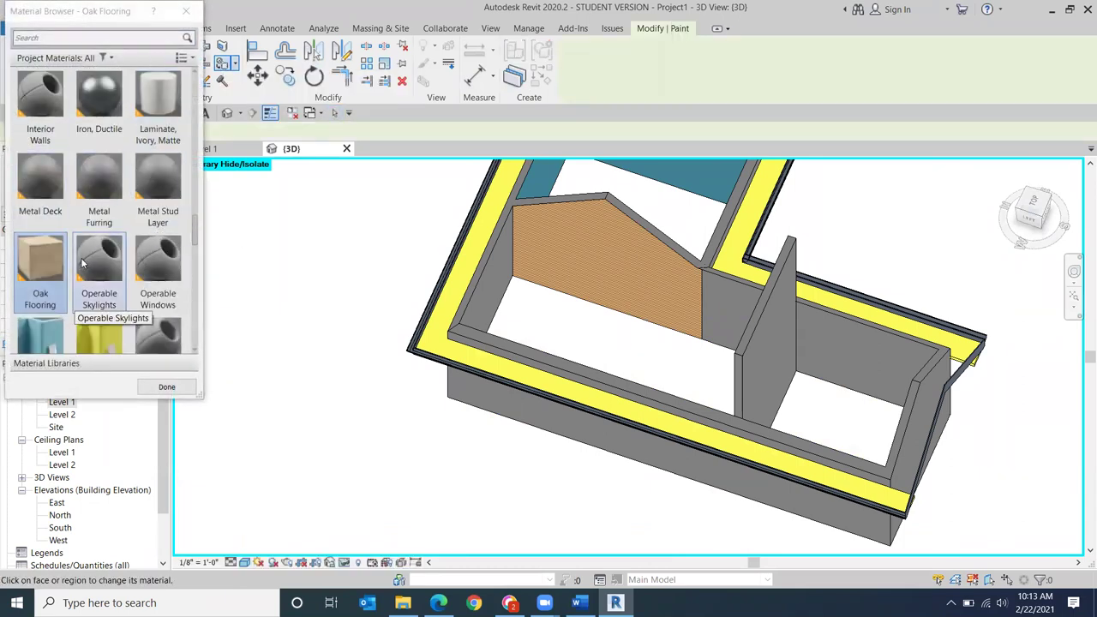
pyautogui.click(733, 298)
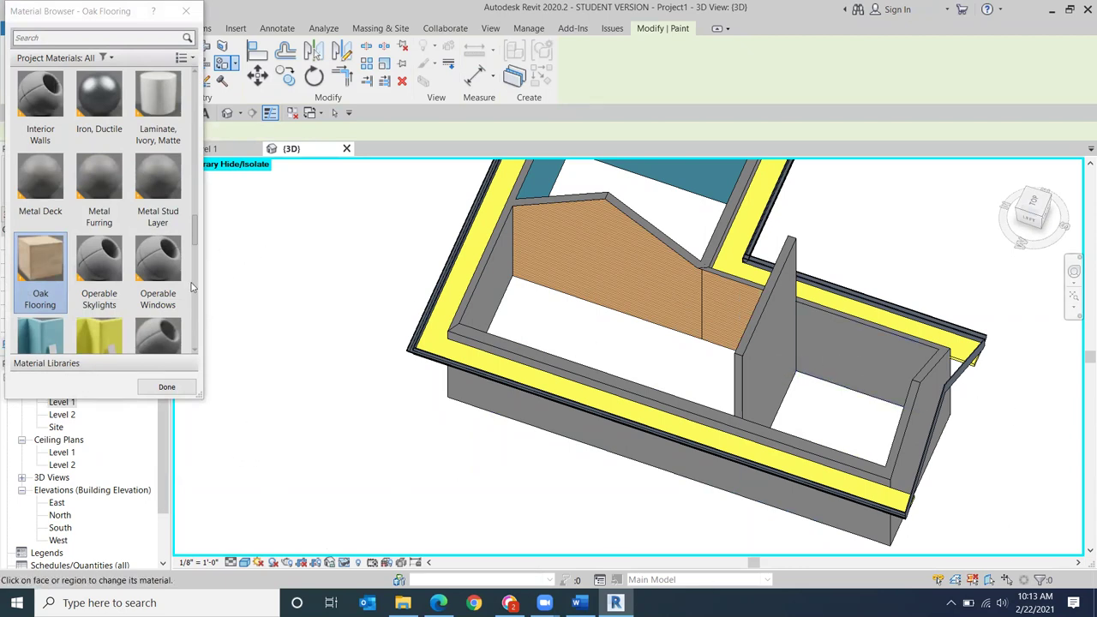
# Step: Paint the small room's face of the split wall, beyond the partition, with Copper
pyautogui.moveTo(198, 245); pyautogui.dragTo(200, 152)
pyautogui.click(111, 167)
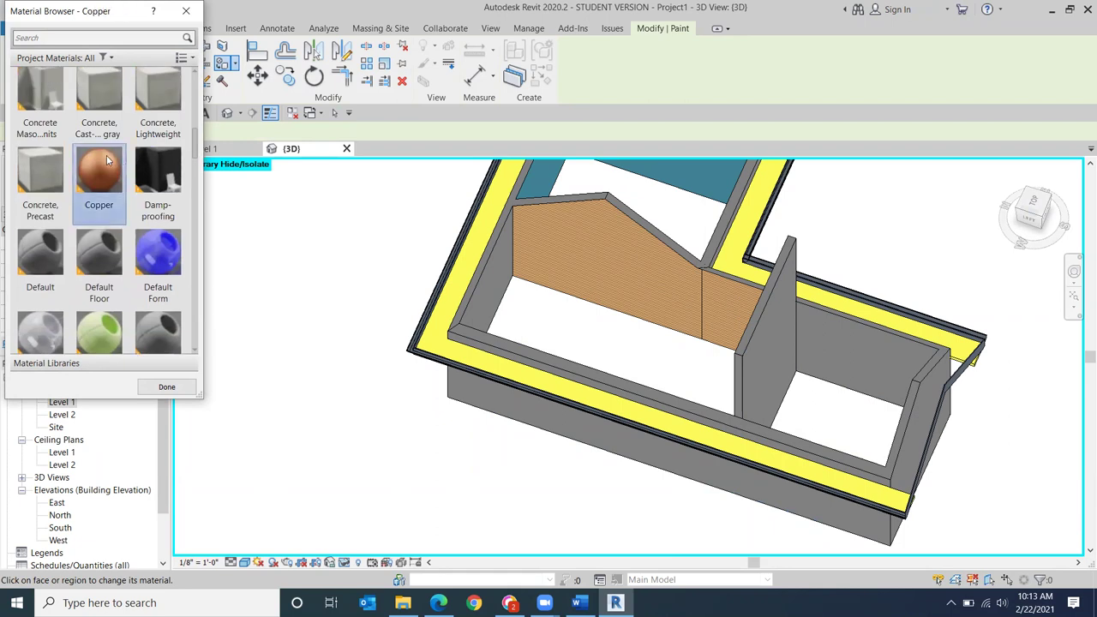
pyautogui.click(834, 349)
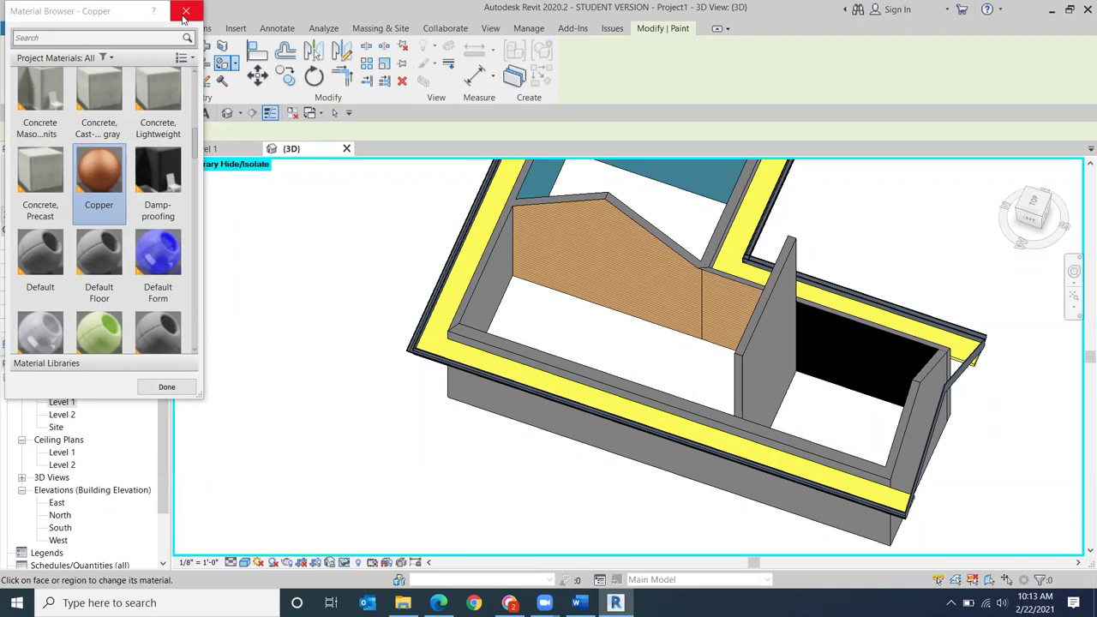
# Step: Paint the small room's wall face beyond the partition with Carpet (1), and finish the Paint command
pyautogui.scroll(5, 196, 145)
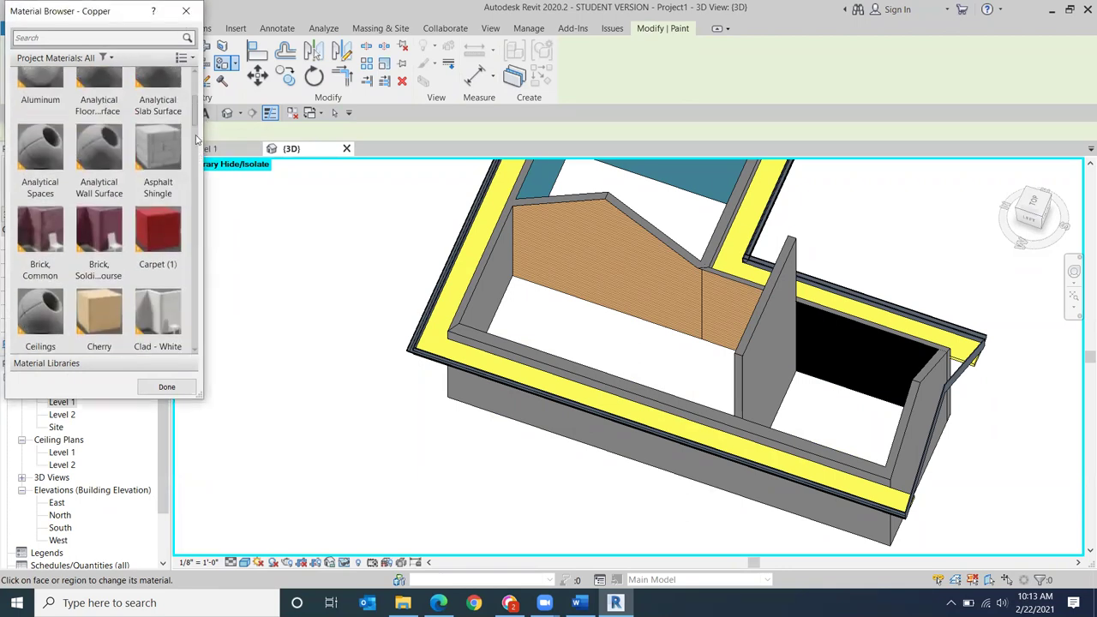
pyautogui.click(158, 228)
pyautogui.click(879, 377)
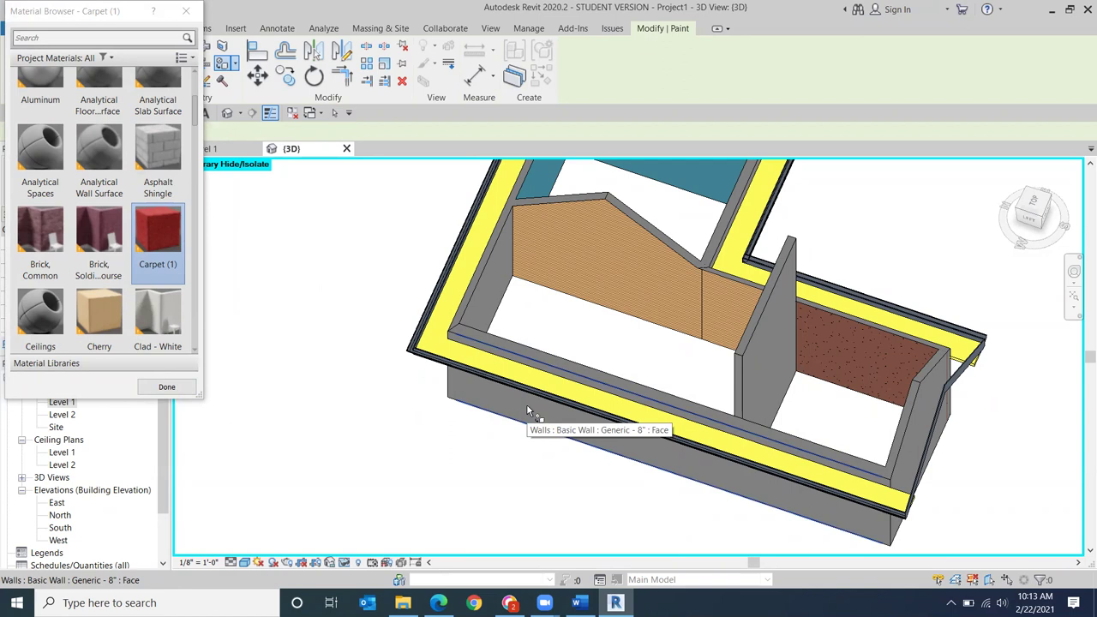
pyautogui.click(164, 387)
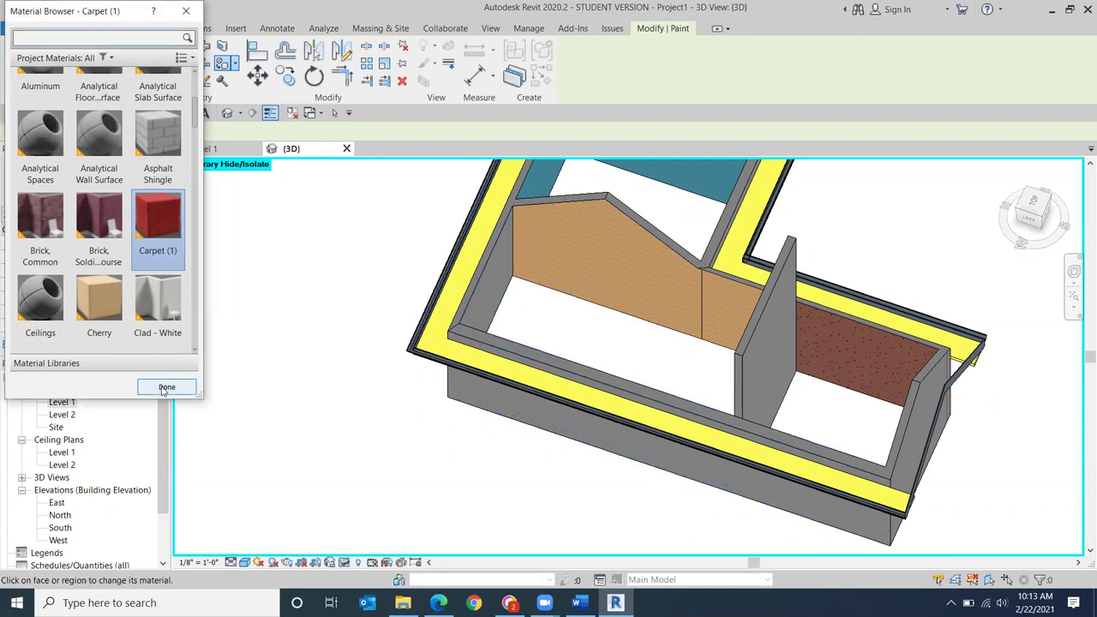
pyautogui.click(165, 388)
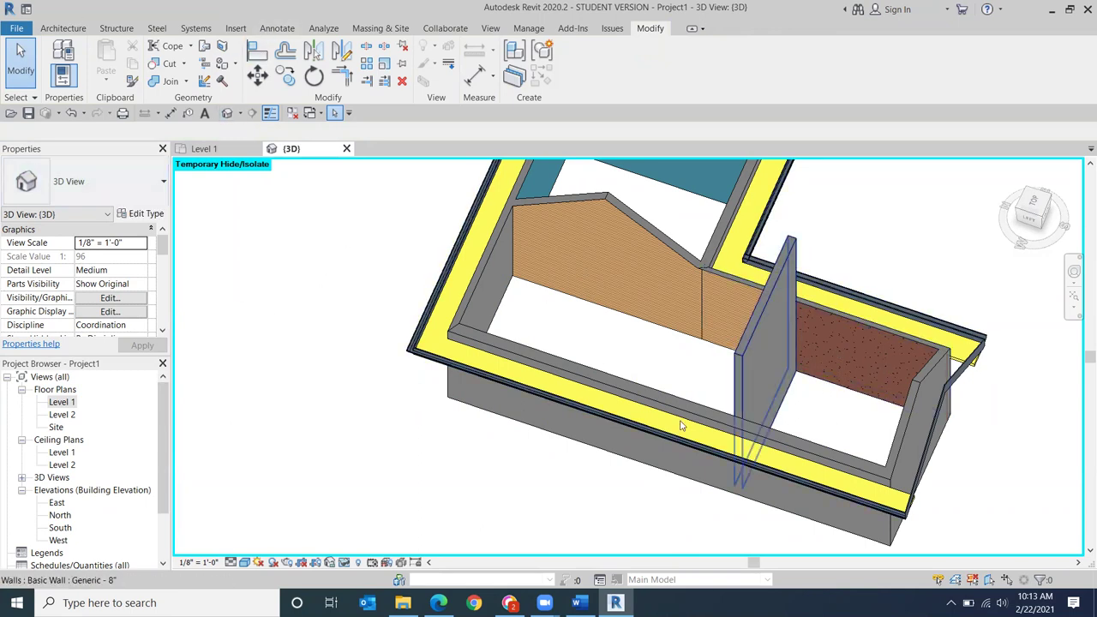
# Step: Set the visual style to Realistic and examine the oak and carpet wall faces on both sides of the partition
pyautogui.click(245, 562)
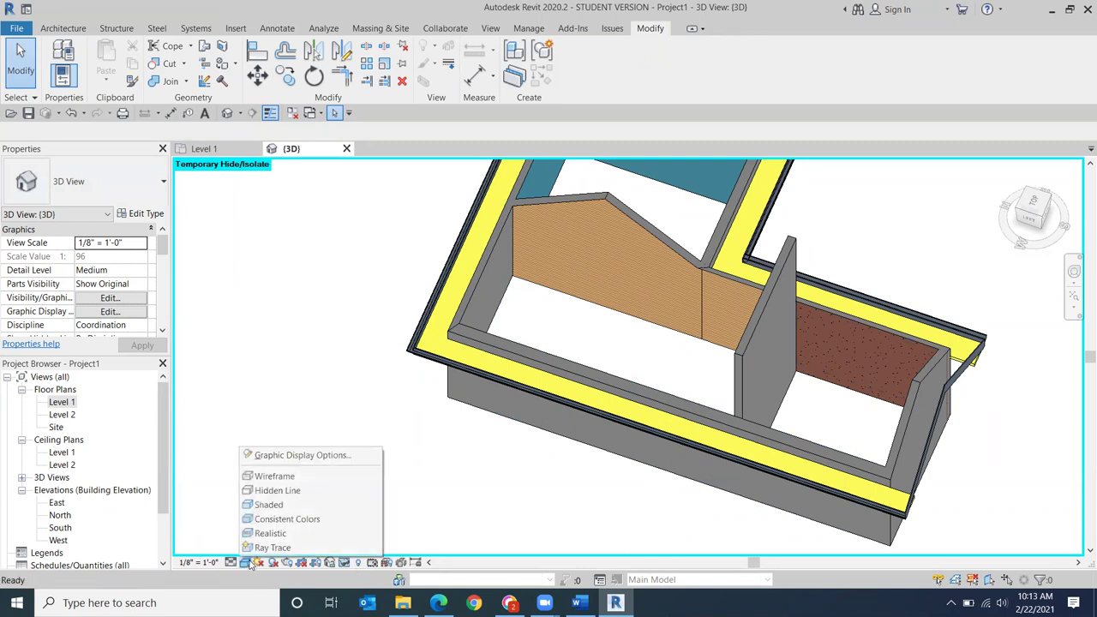
pyautogui.click(291, 519)
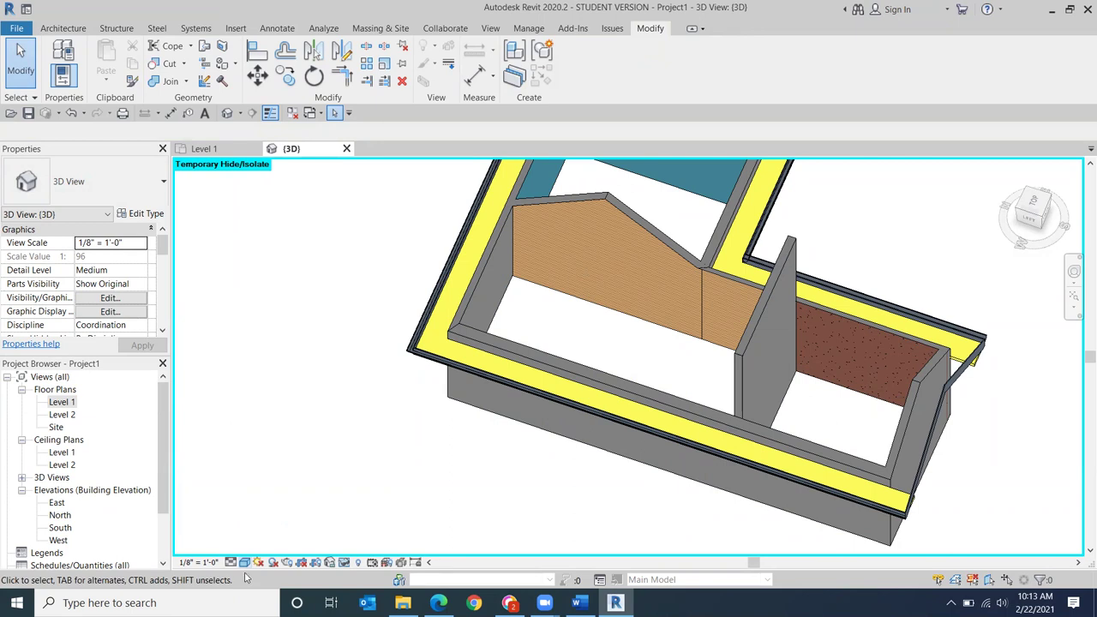
pyautogui.click(245, 563)
pyautogui.click(260, 542)
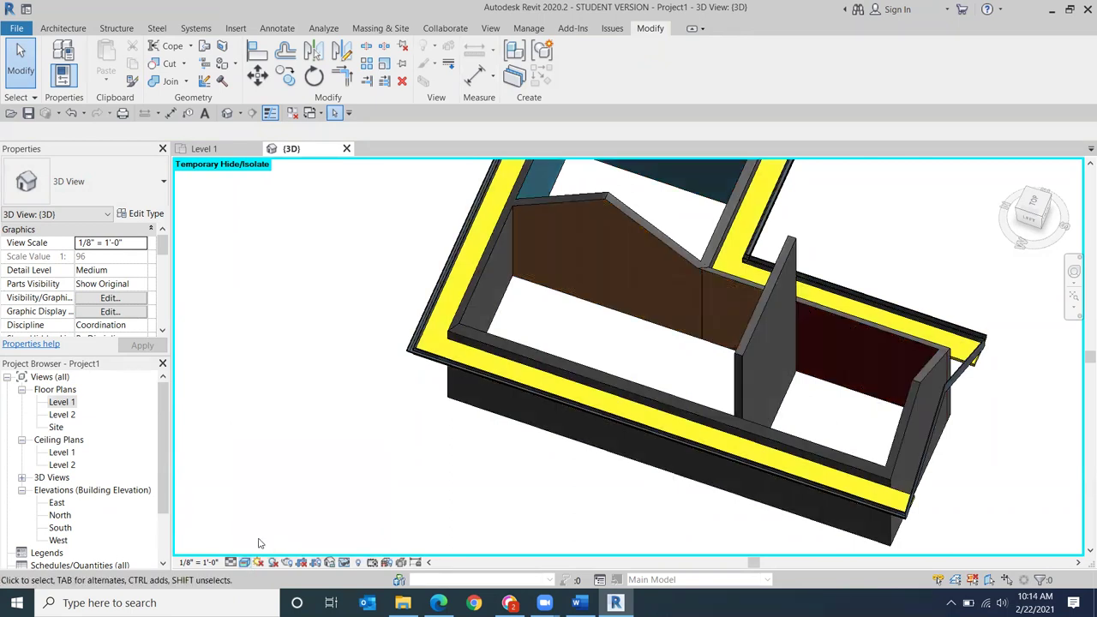
pyautogui.scroll(5, 692, 317)
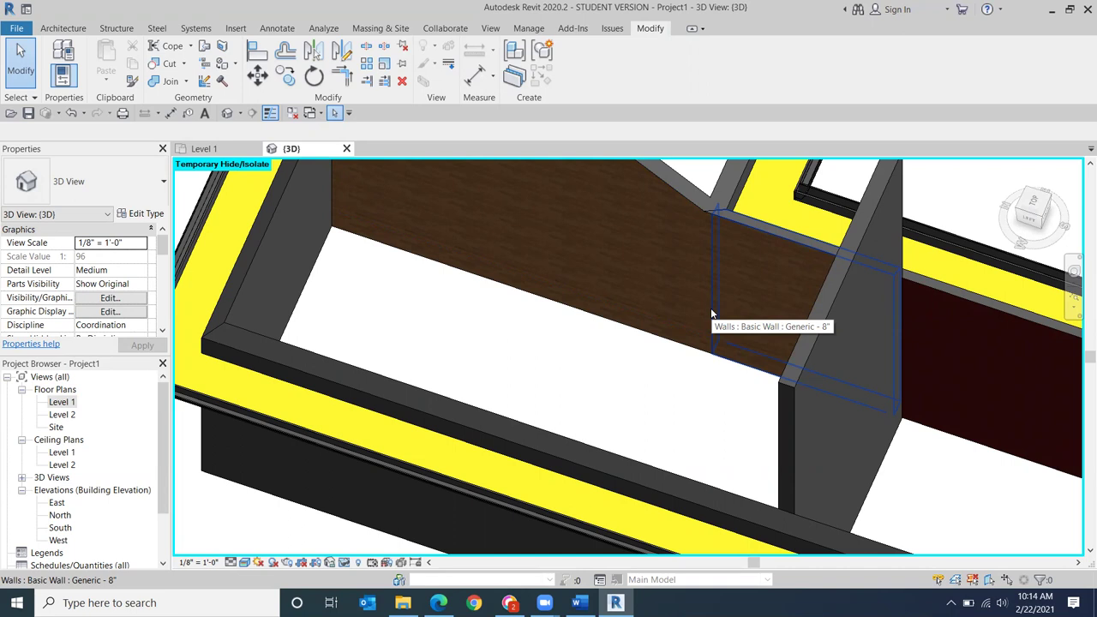
pyautogui.keyDown('shift'); pyautogui.moveTo(734, 248); pyautogui.dragTo(693, 410, button='middle'); pyautogui.keyUp('shift')
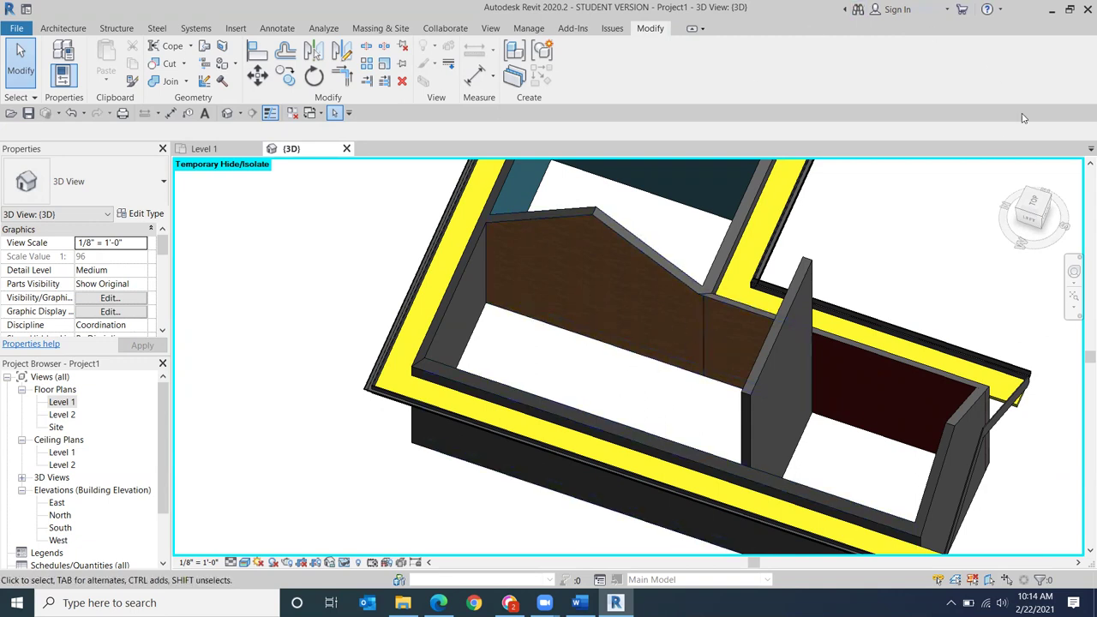
pyautogui.moveTo(1039, 219); pyautogui.dragTo(1035, 242)
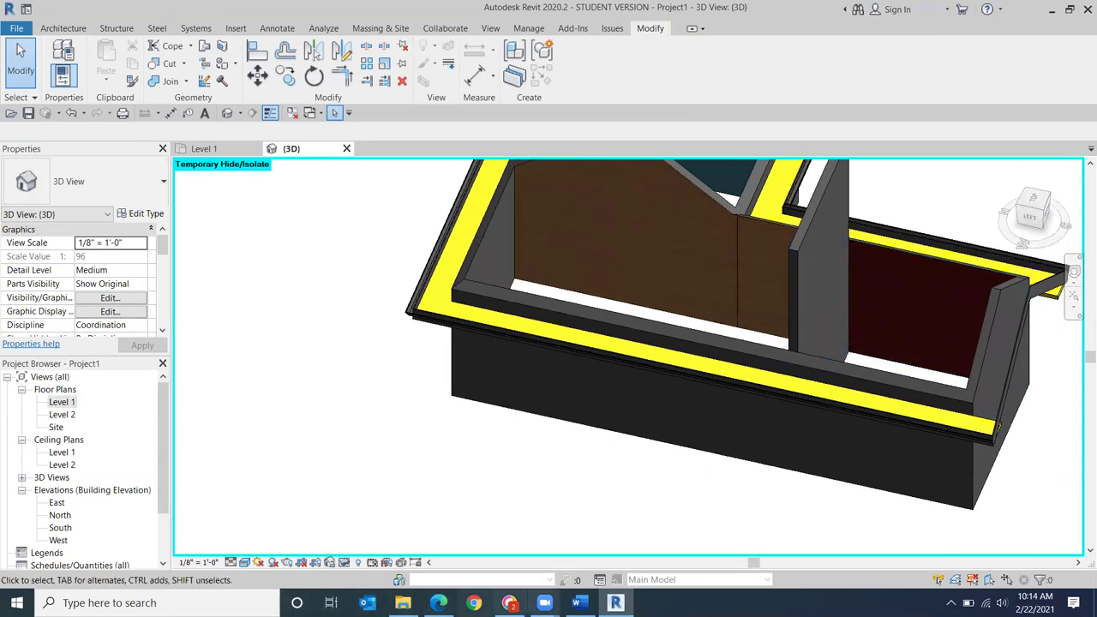
# Step: Check the Class 8 outline in Word, and switch back to Revit to view the whole model from above
pyautogui.click(580, 603)
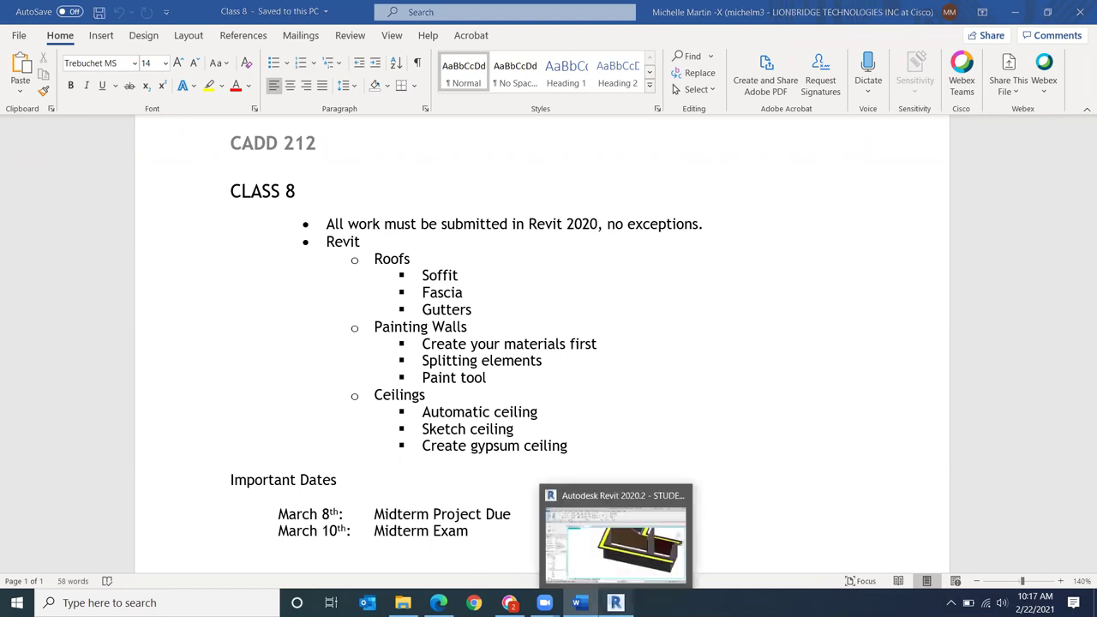
pyautogui.click(615, 602)
pyautogui.scroll(-3, 637, 443)
pyautogui.click(1032, 196)
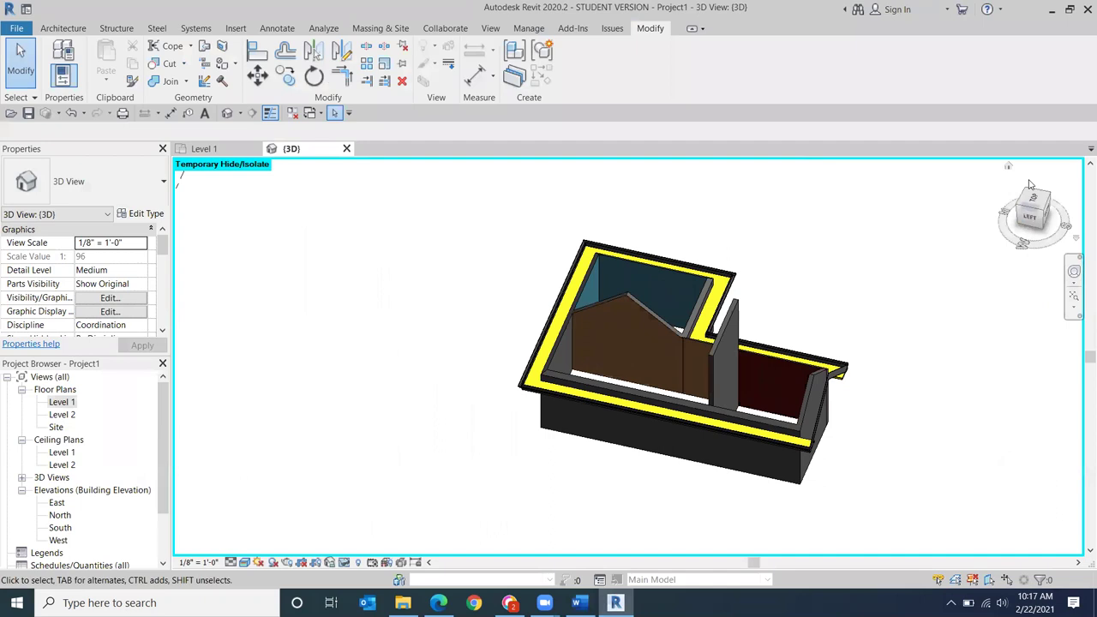
# Step: Orient the 3D model to the top view, and open the Level 1 ceiling plan to show the whole building
pyautogui.click(1034, 199)
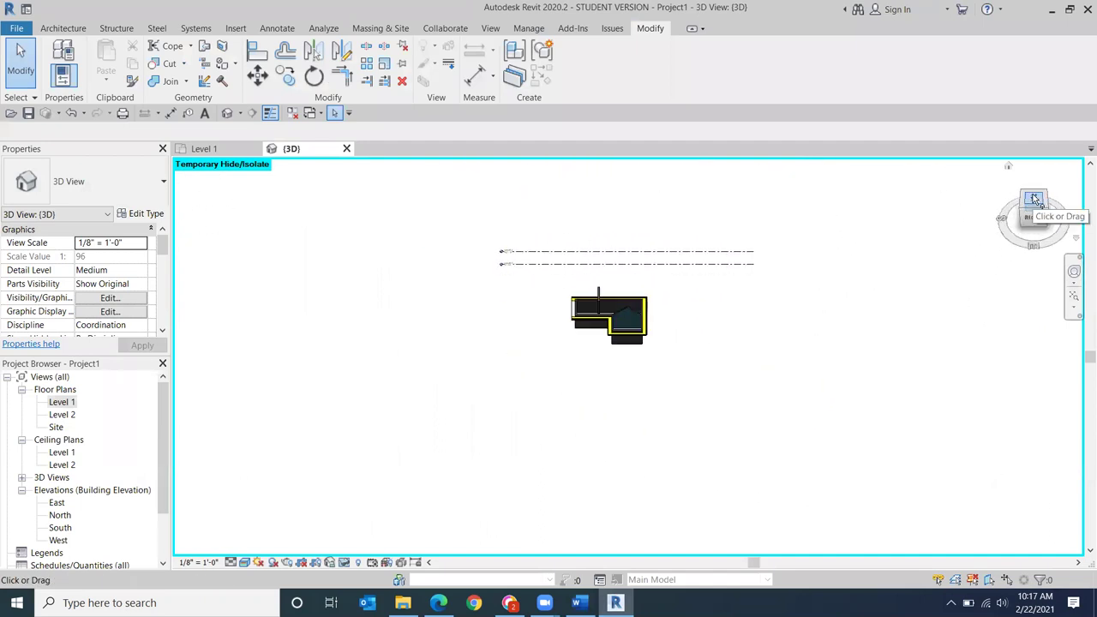
pyautogui.click(1034, 198)
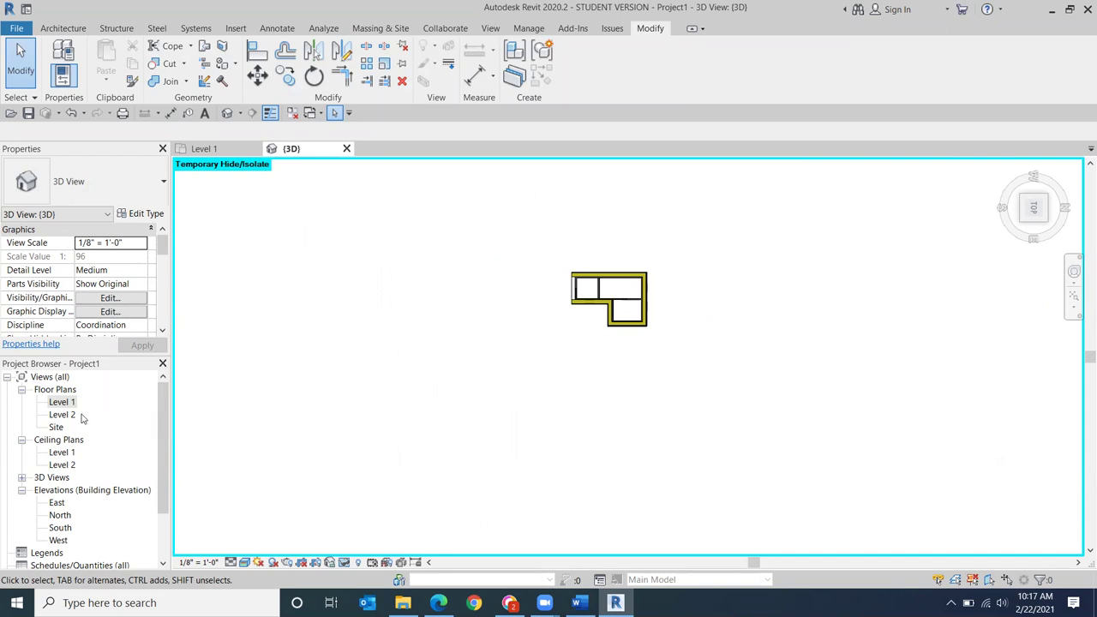
pyautogui.doubleClick(62, 453)
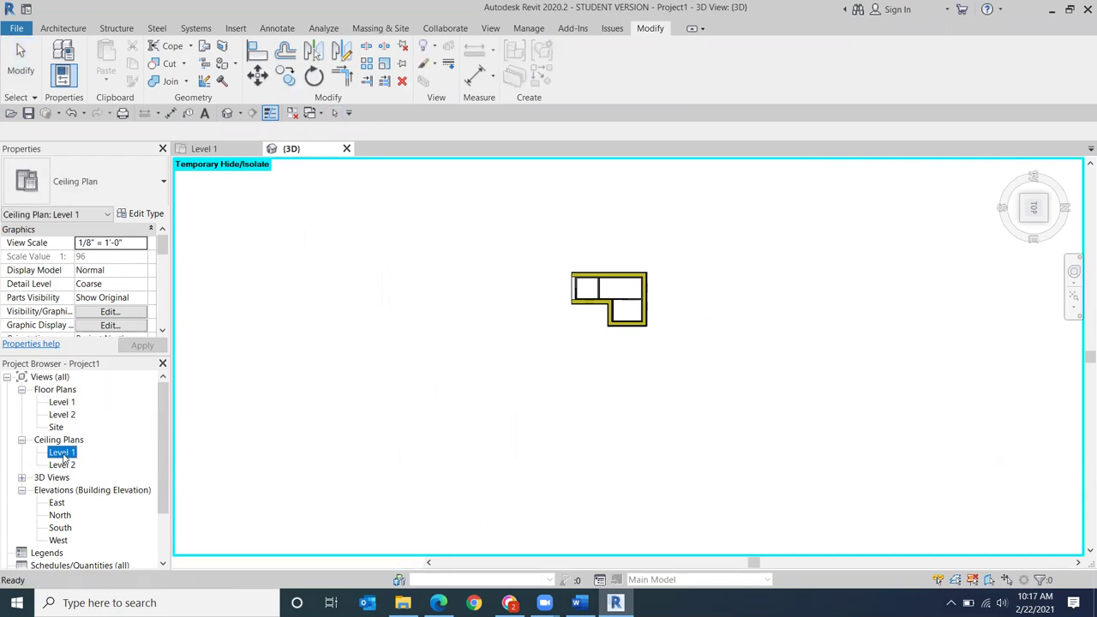
pyautogui.scroll(5, 549, 369)
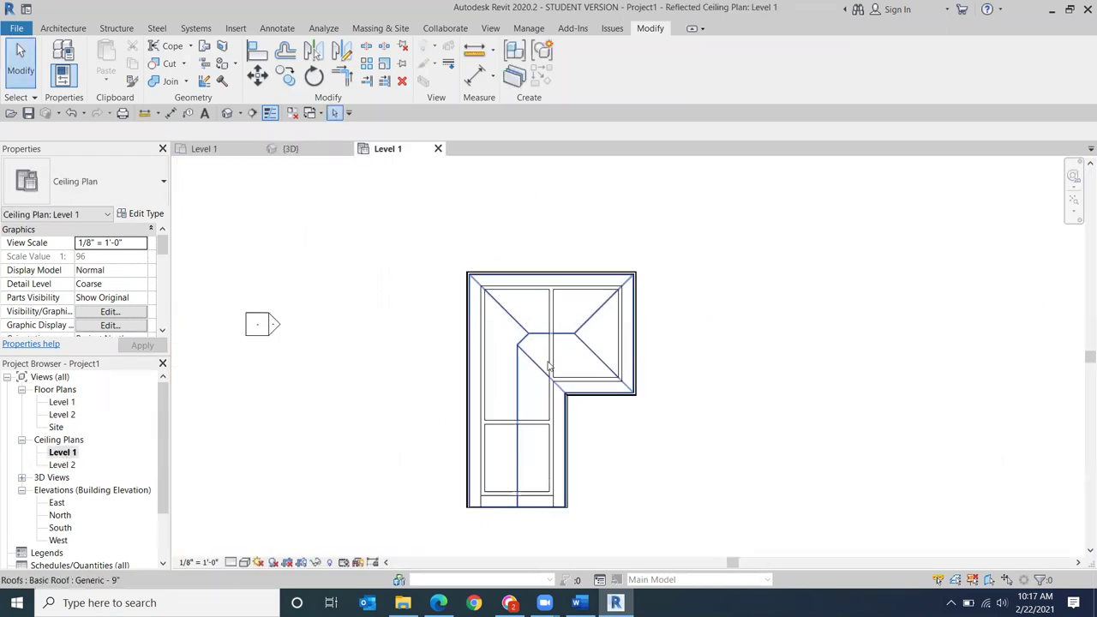
pyautogui.moveTo(636, 293); pyautogui.dragTo(639, 296, button='middle')
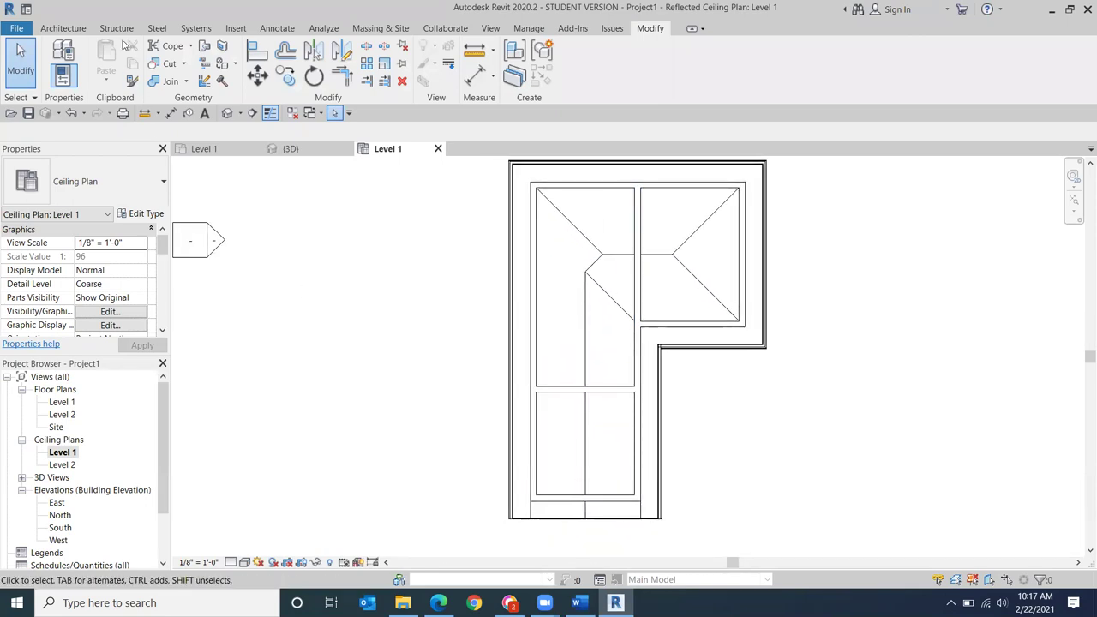
# Step: Place an automatic 2' x 4' ACT System ceiling in the large room bounded by the partitions
pyautogui.click(73, 30)
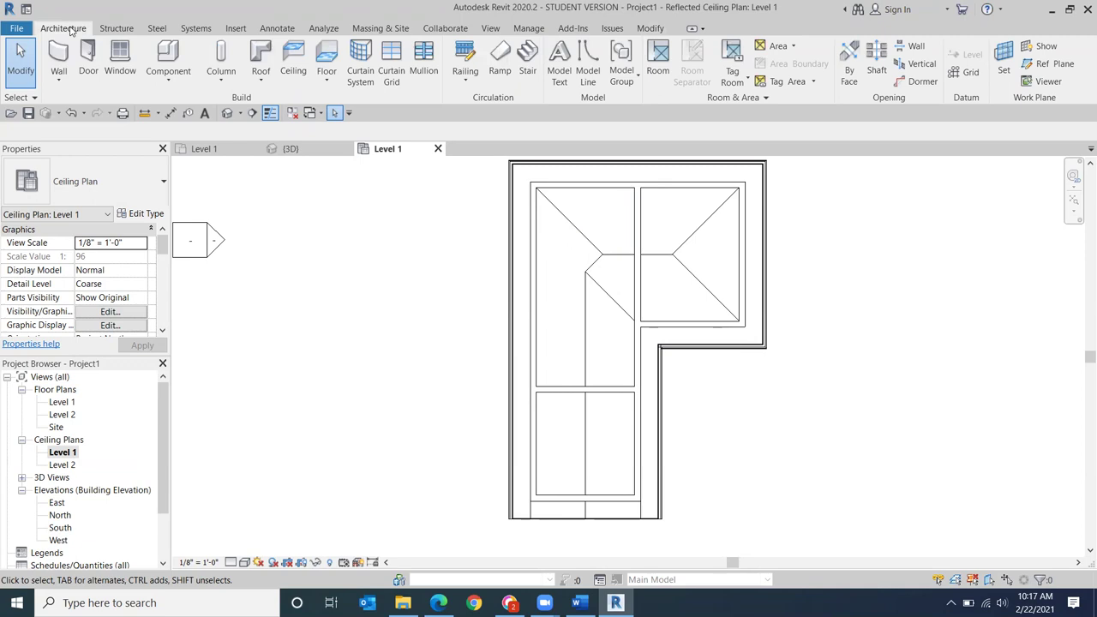
pyautogui.click(294, 60)
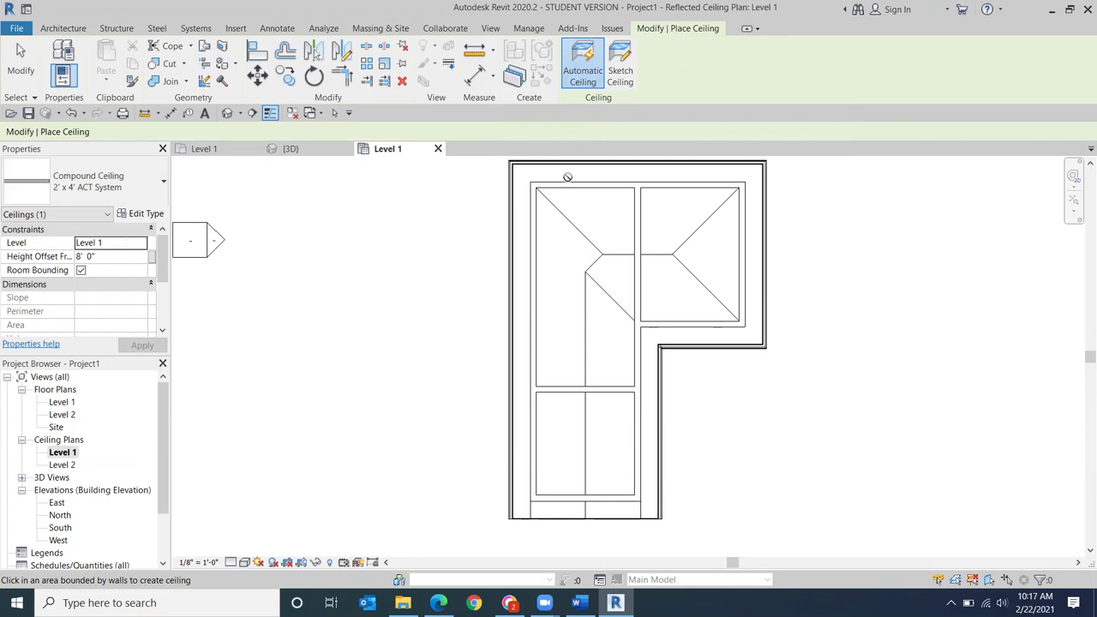
pyautogui.scroll(2, 563, 215)
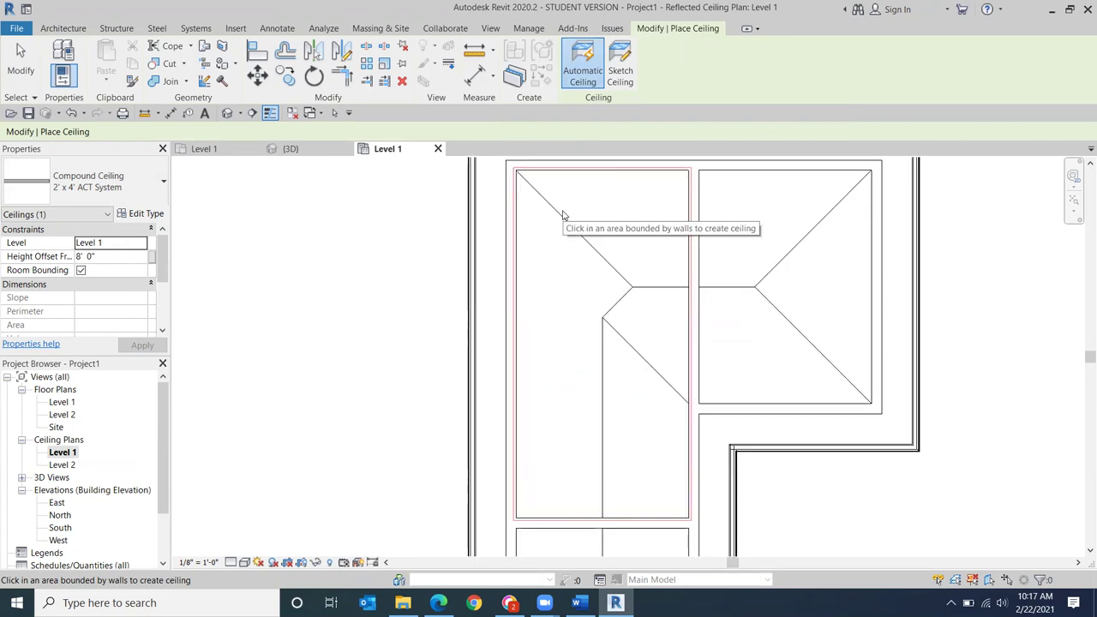
pyautogui.scroll(-1, 563, 215)
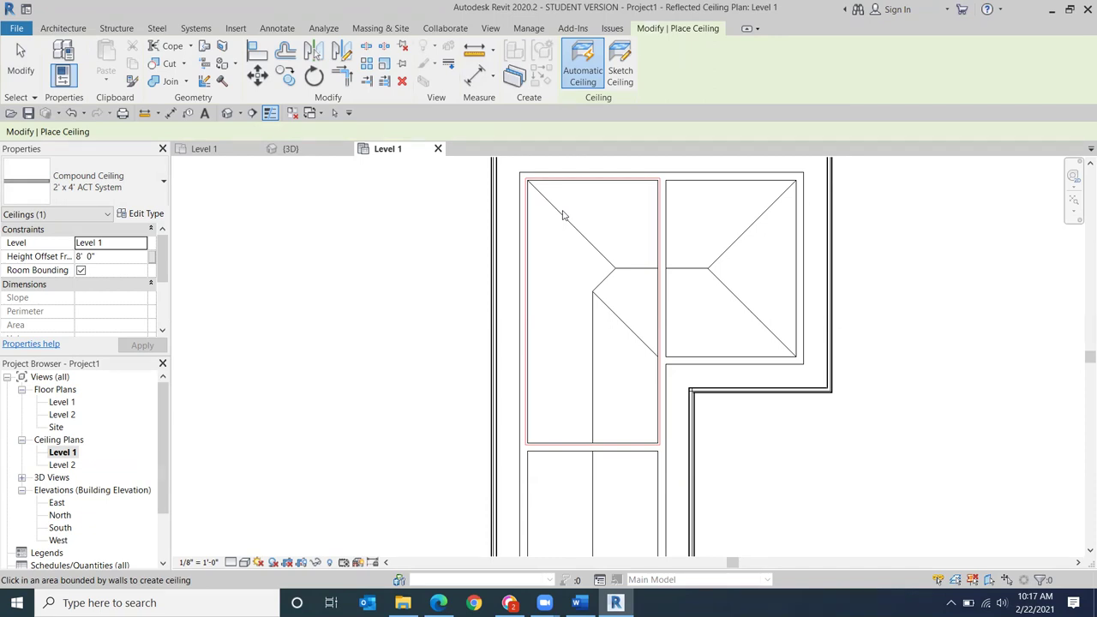
pyautogui.click(564, 215)
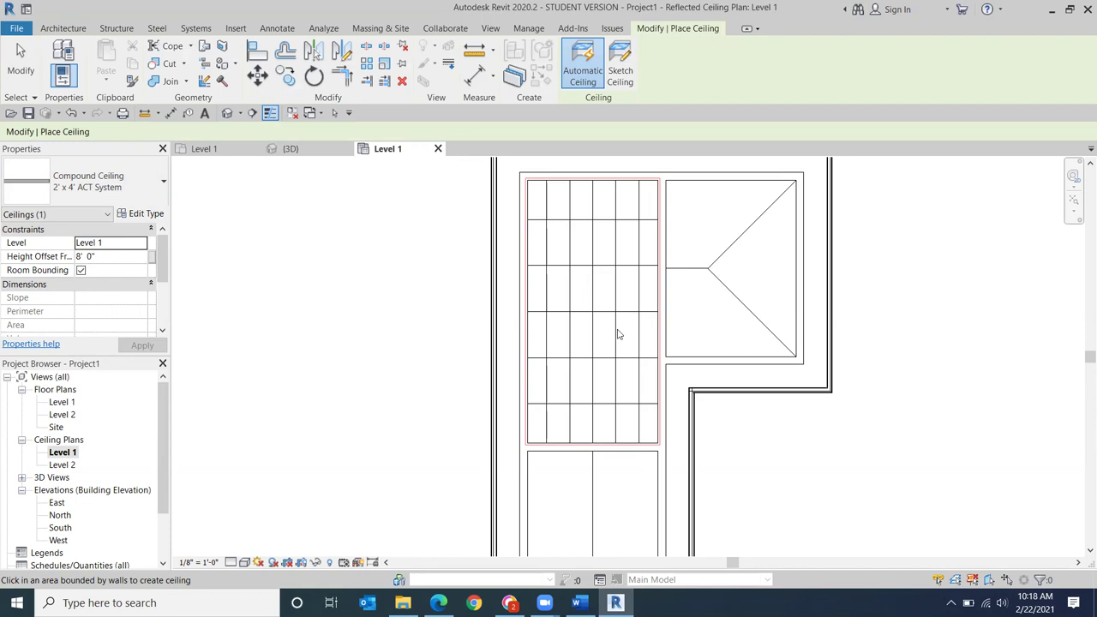
# Step: Duplicate the 2' x 4' ACT System ceiling type under the name Ceiling Gyp mcm
pyautogui.click(147, 214)
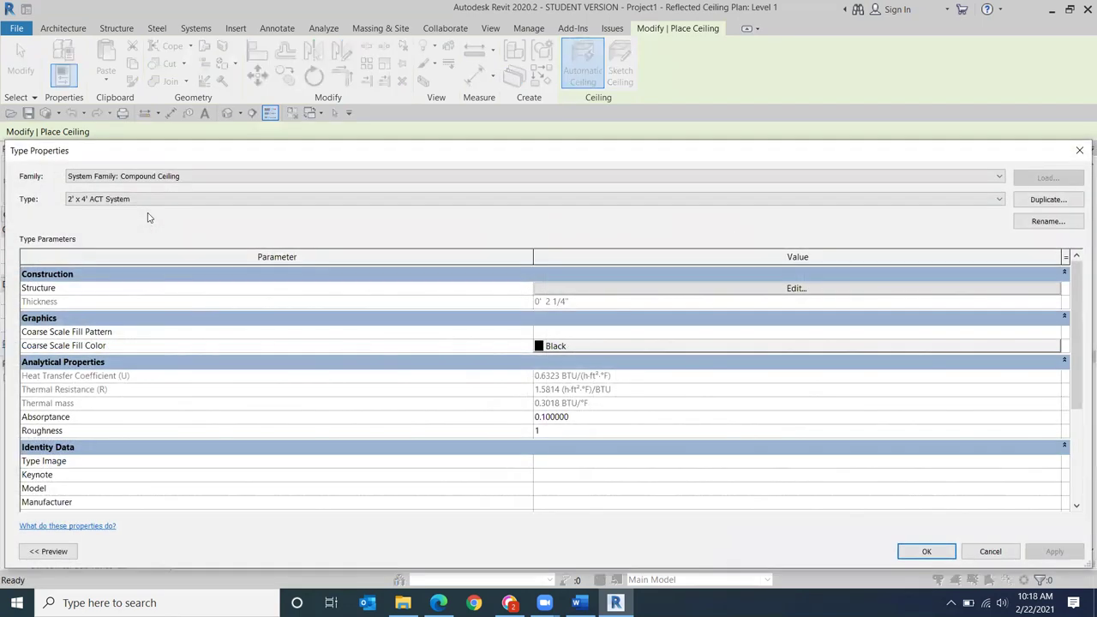
pyautogui.click(1046, 200)
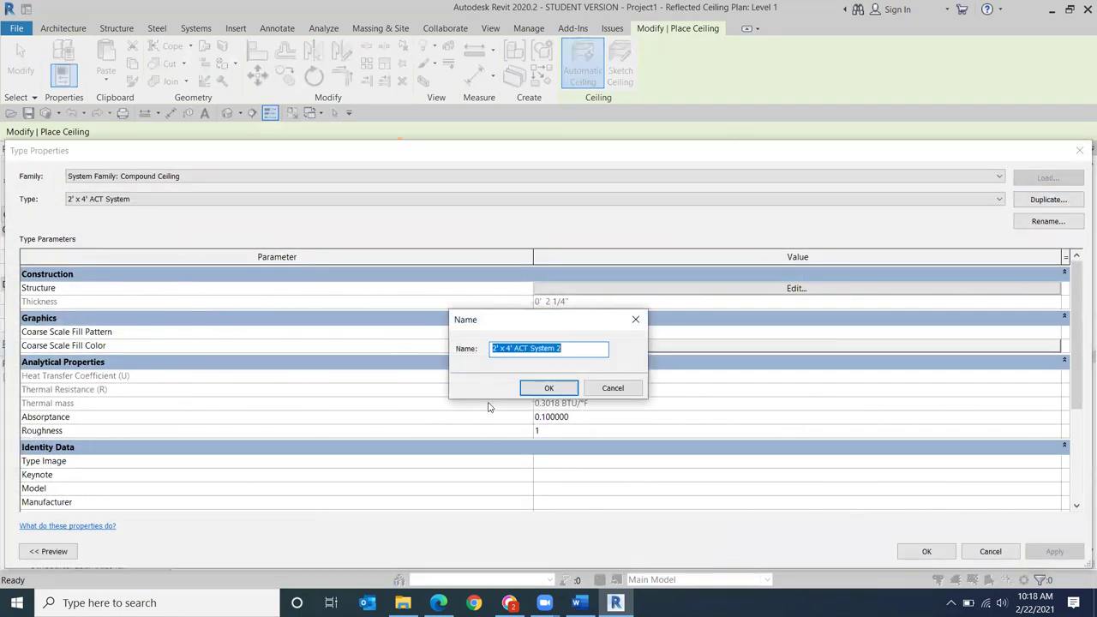
pyautogui.moveTo(562, 348); pyautogui.dragTo(438, 361)
pyautogui.write('Ceiling Gy')
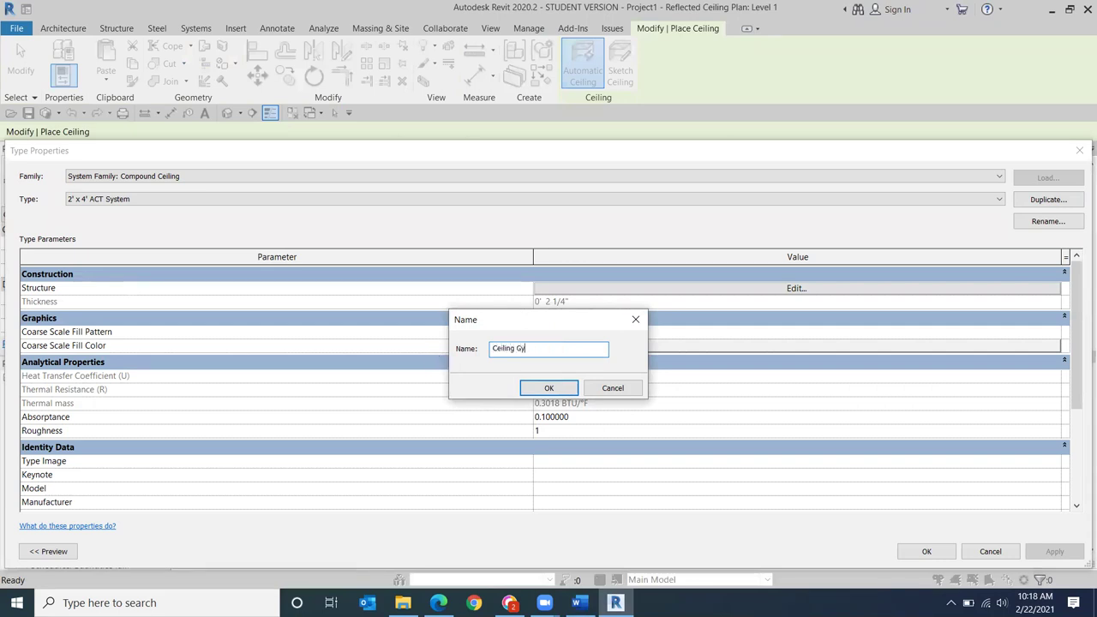
pyautogui.write('p mcm')
pyautogui.click(563, 390)
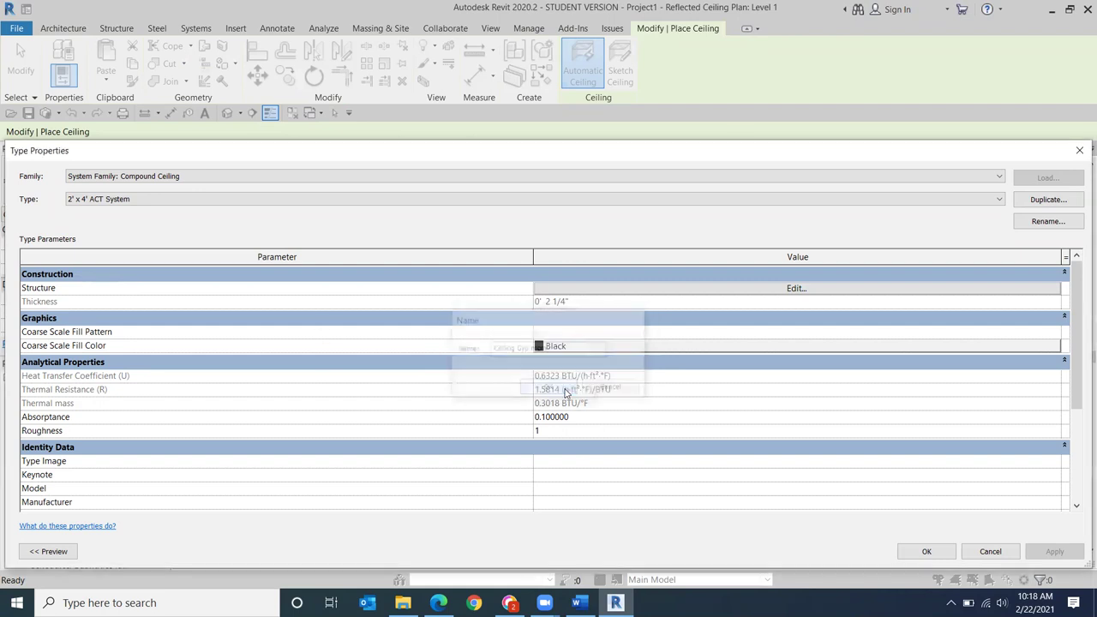
# Step: Delete the Finish 2 [5] acoustic ceiling tile layer from the new ceiling type's structure
pyautogui.click(768, 291)
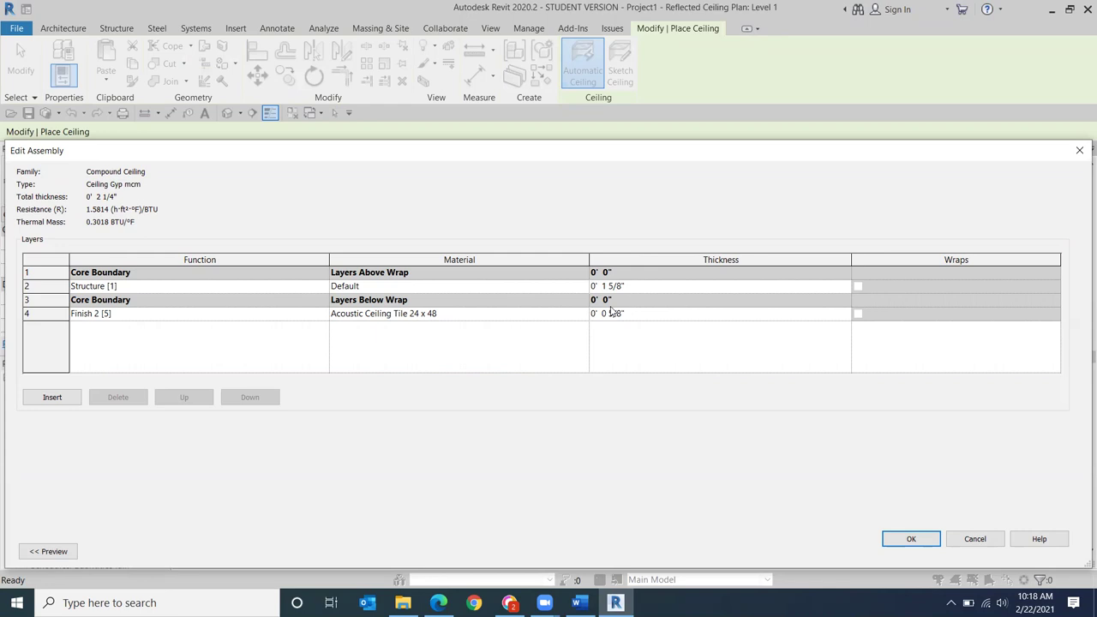
pyautogui.click(50, 313)
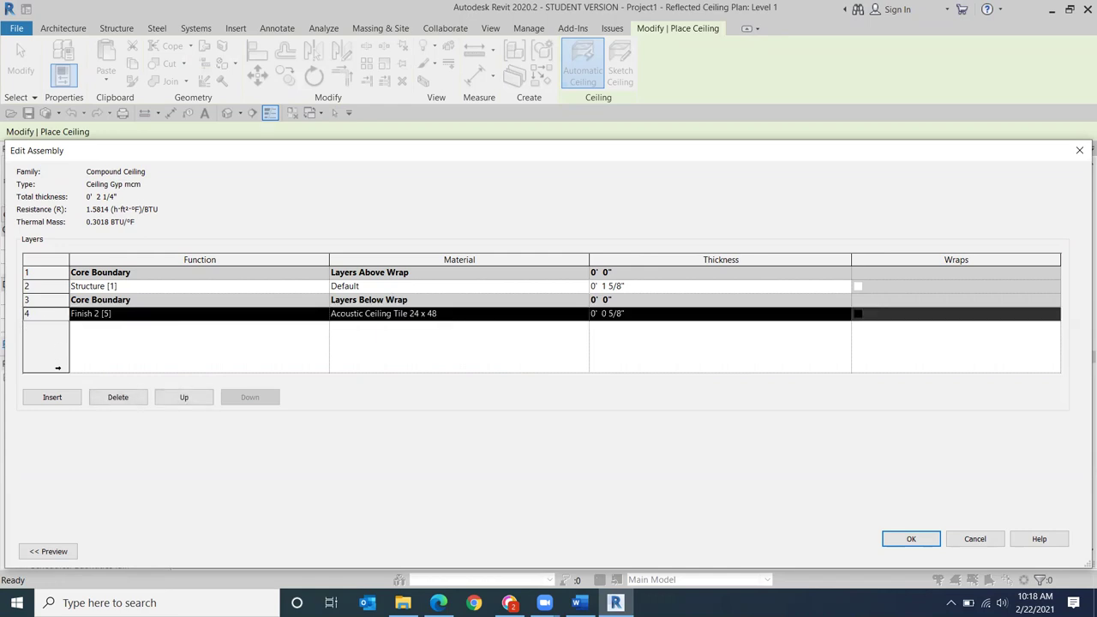
pyautogui.click(116, 399)
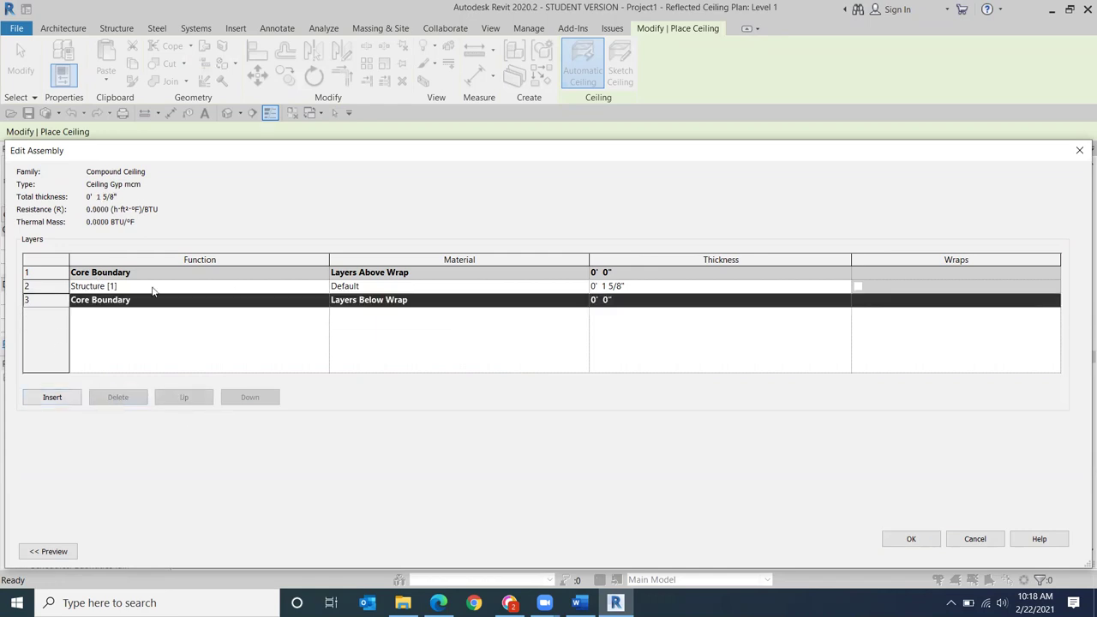
# Step: Change the remaining layer's function to Finish 1 [4] and set its thickness to 1"
pyautogui.click(324, 290)
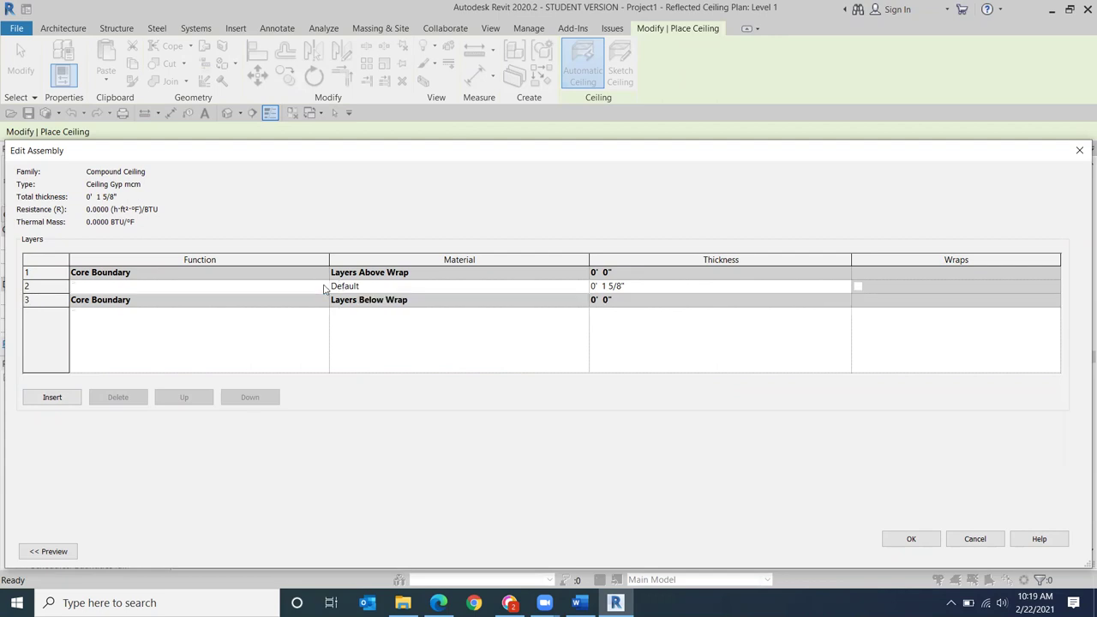
pyautogui.click(323, 287)
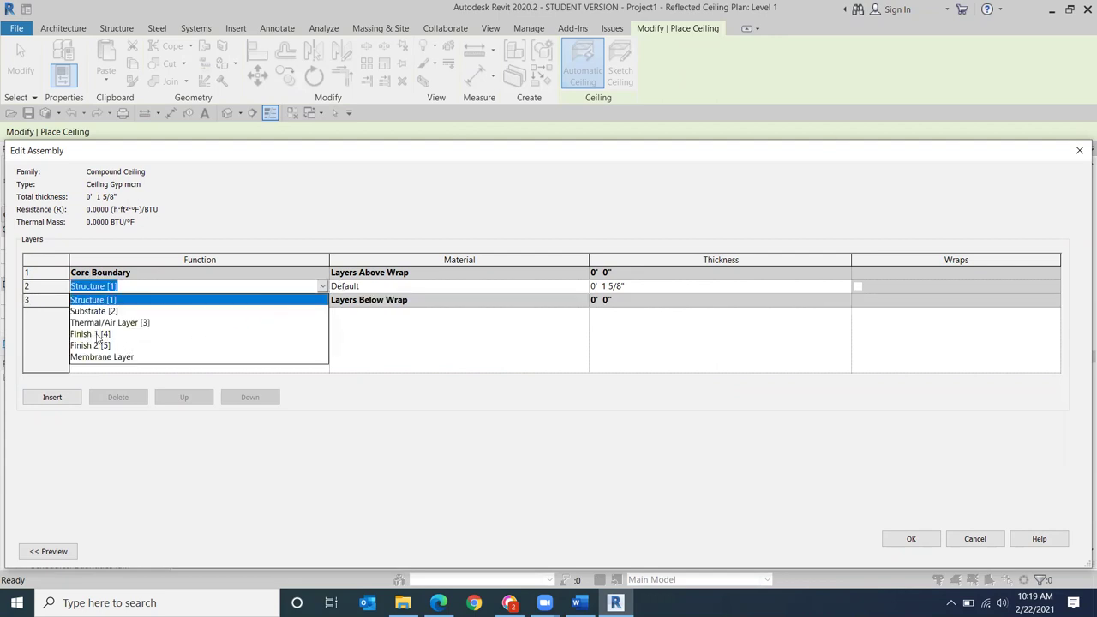
pyautogui.click(98, 334)
pyautogui.click(629, 292)
pyautogui.moveTo(629, 291); pyautogui.dragTo(561, 287)
pyautogui.write('1')
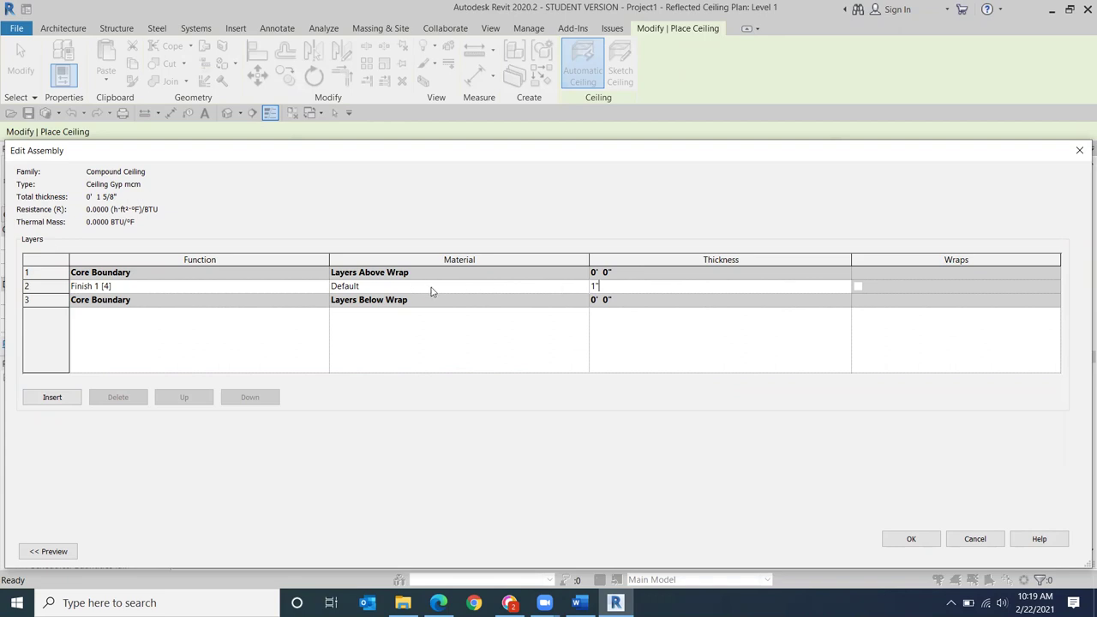
# Step: Assign Gypsum Wall Board with its render appearance used for shading to the Finish 1 layer, and accept the new ceiling type
pyautogui.click(582, 291)
pyautogui.click(583, 288)
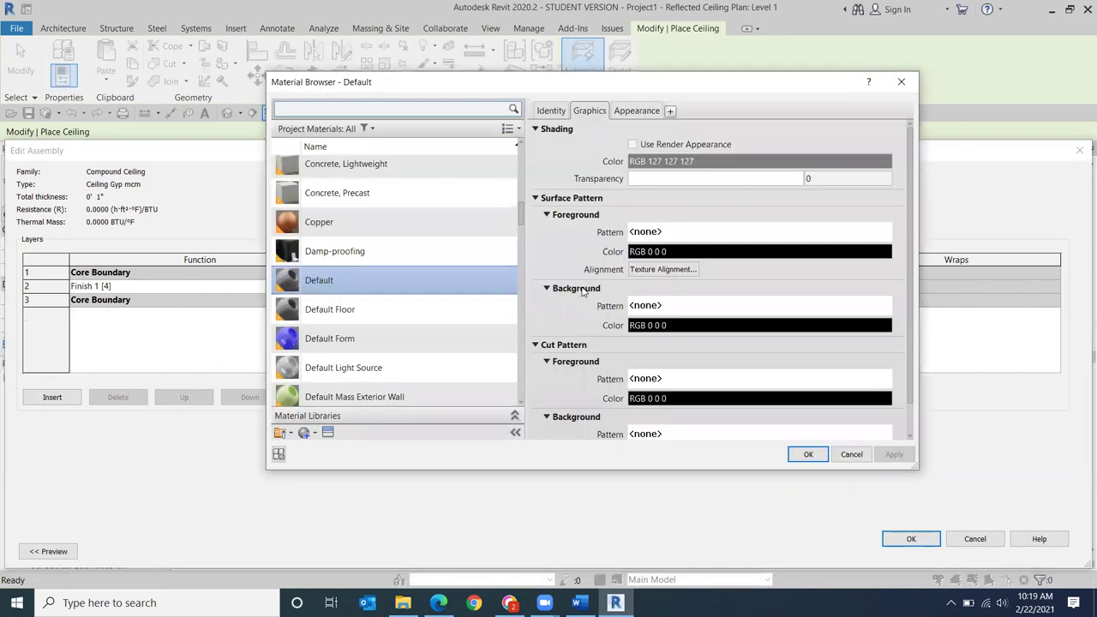
pyautogui.scroll(-3, 463, 276)
pyautogui.scroll(-5, 460, 280)
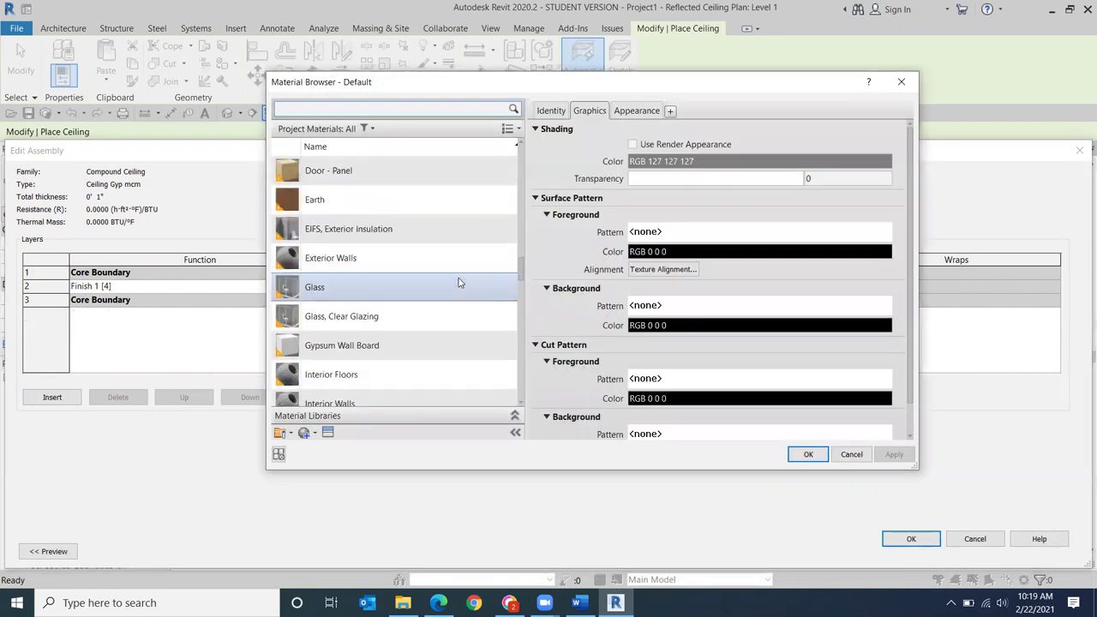
pyautogui.click(382, 265)
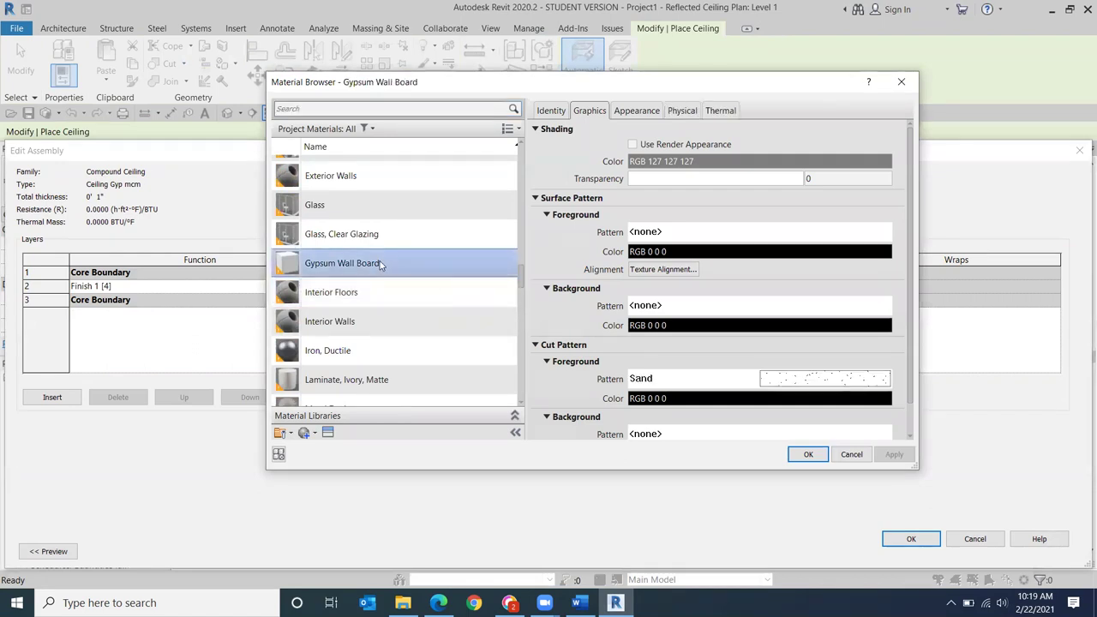
pyautogui.click(632, 145)
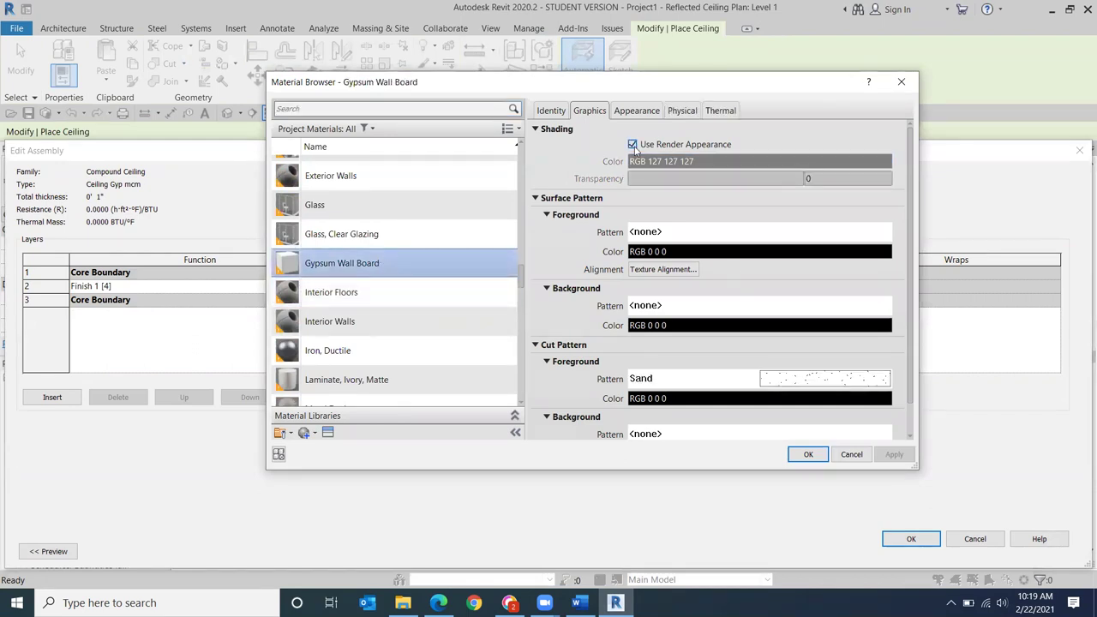
pyautogui.click(802, 455)
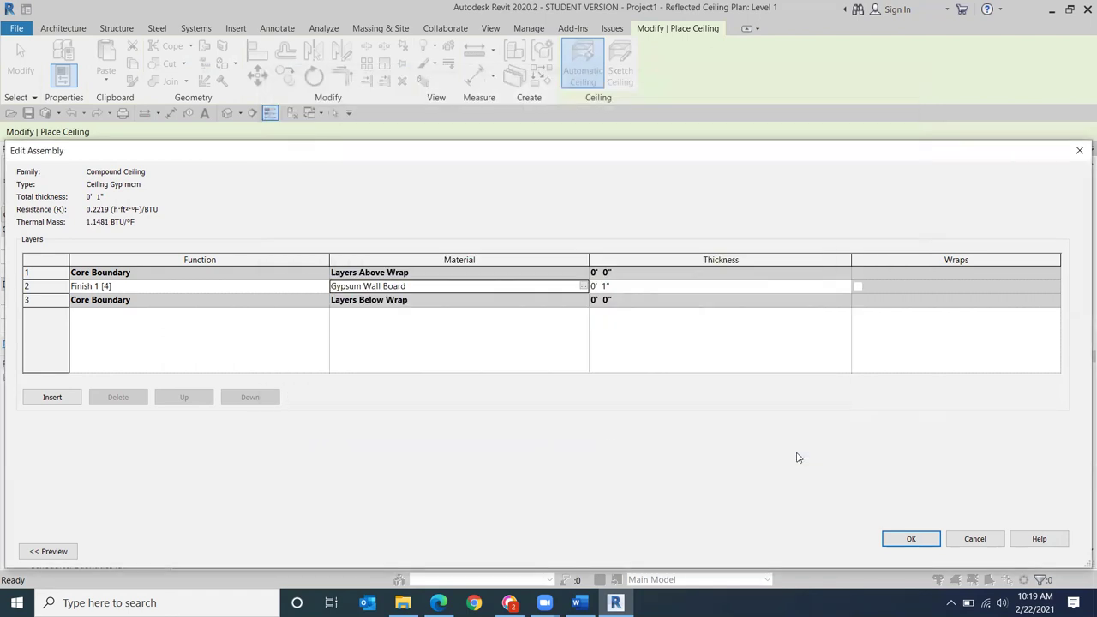
pyautogui.click(892, 540)
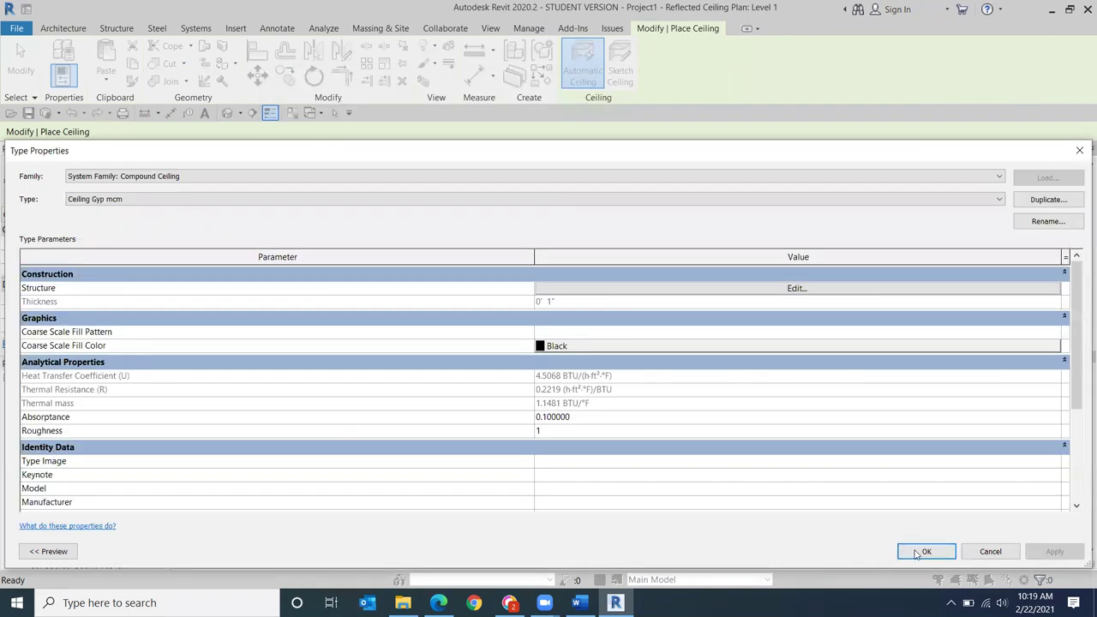
pyautogui.click(917, 552)
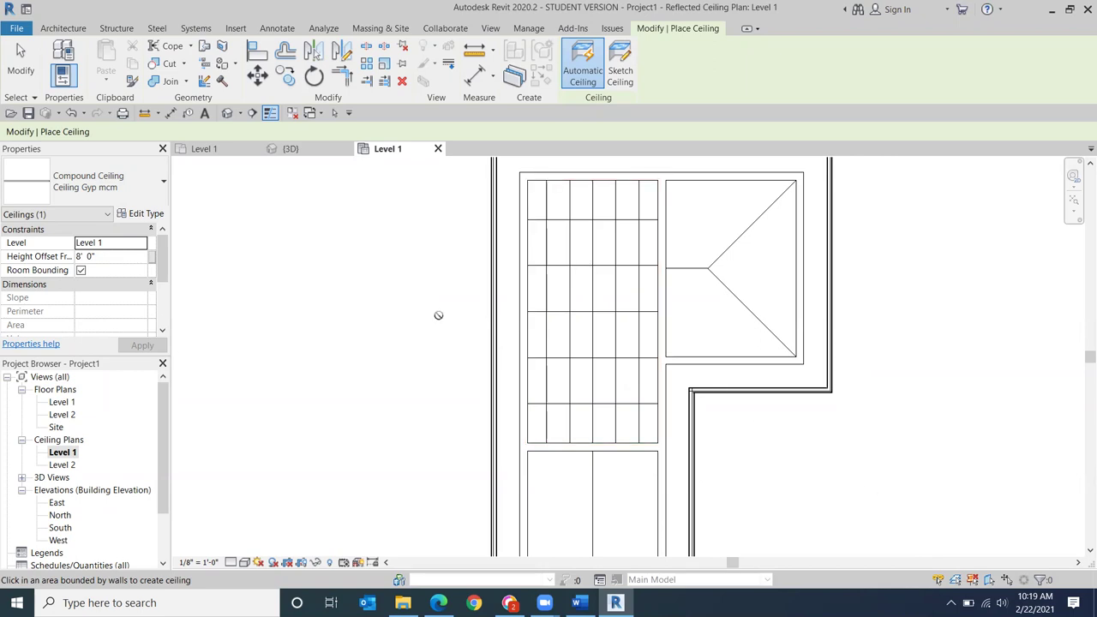
# Step: Try placing a Ceiling Gyp mcm ceiling over the large room's tiled ceiling, and delete the ceilings in that room
pyautogui.click(562, 281)
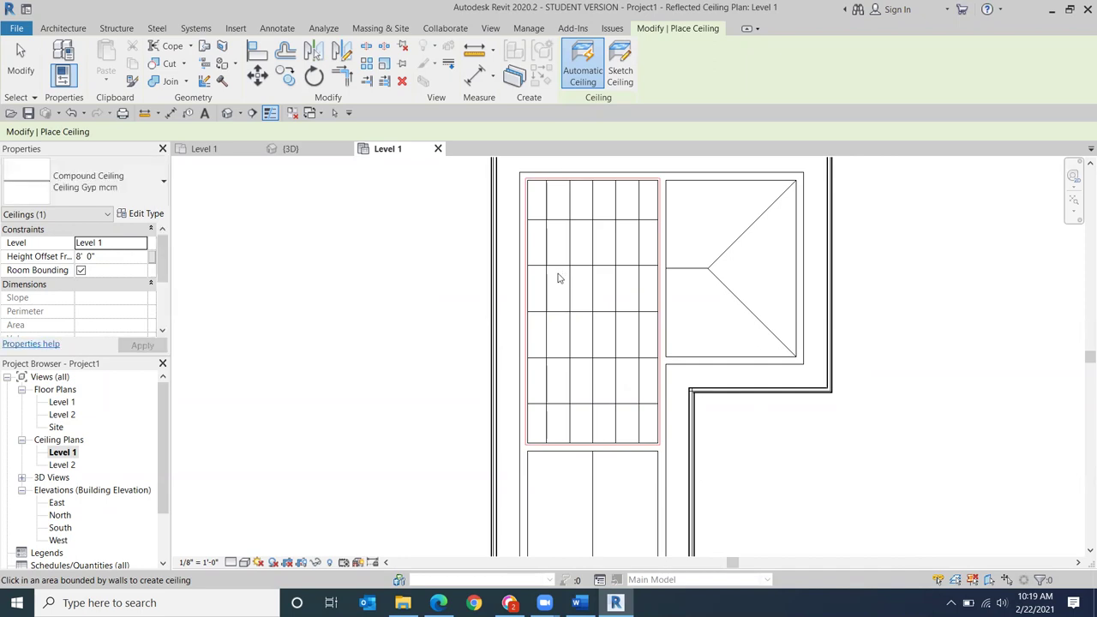
pyautogui.press('Escape')
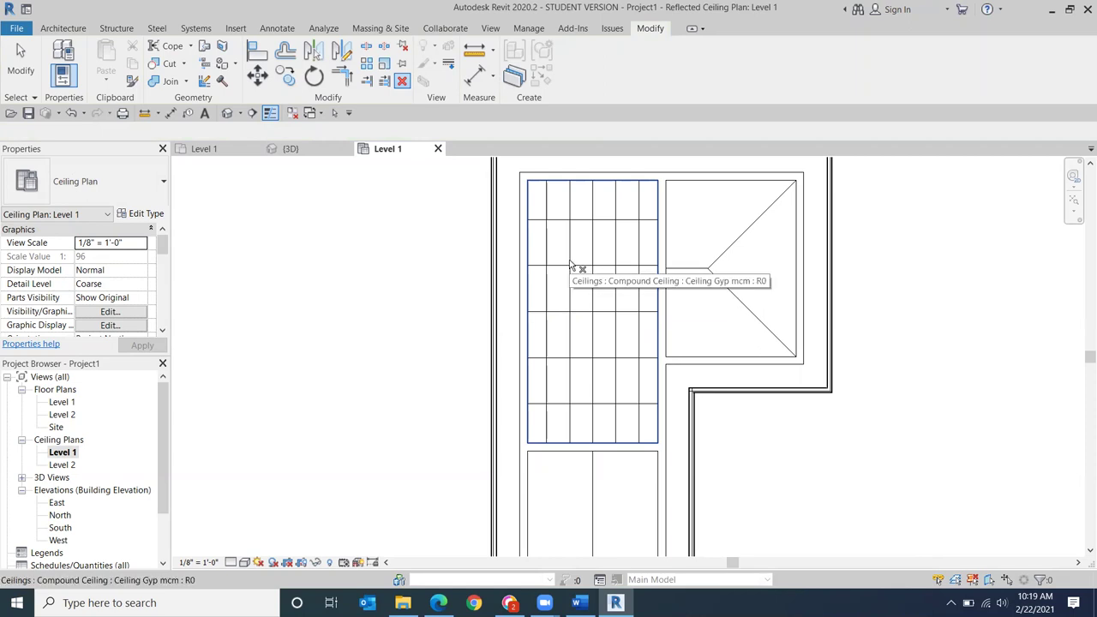
pyautogui.press('d')
pyautogui.press('e')
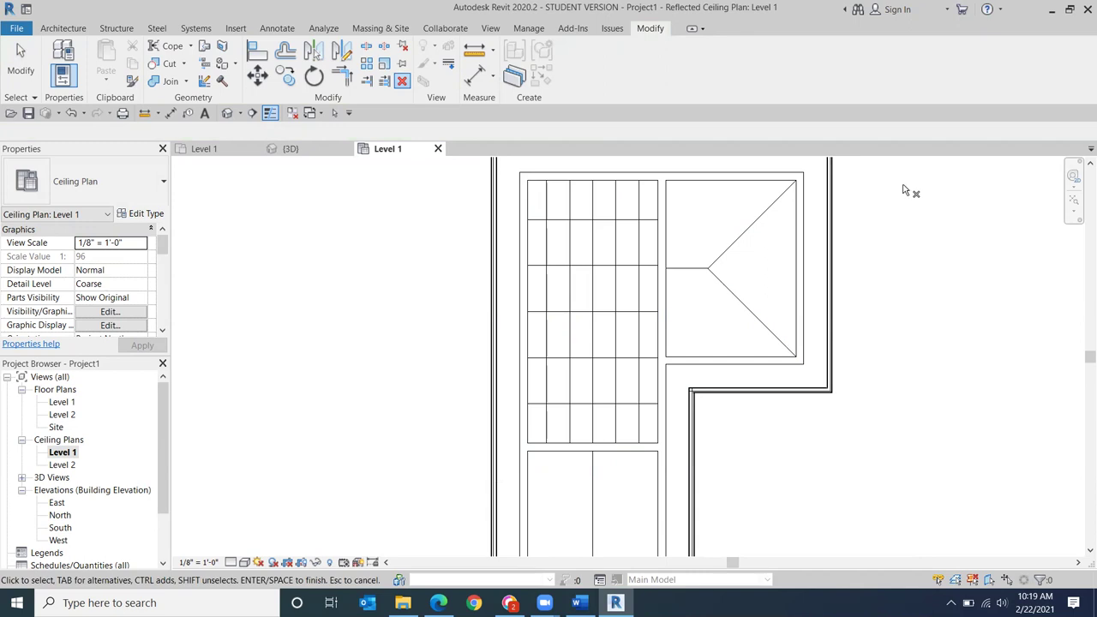
pyautogui.click(627, 232)
pyautogui.press('Return')
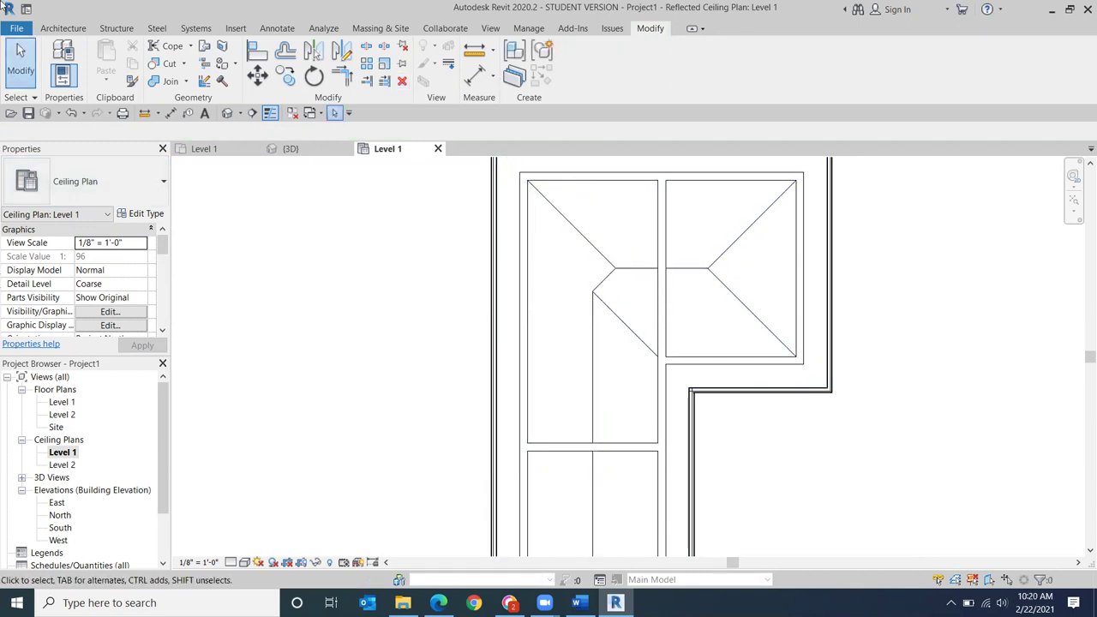
# Step: Place automatic Ceiling Gyp mcm ceilings in all three rooms of the plan
pyautogui.click(60, 29)
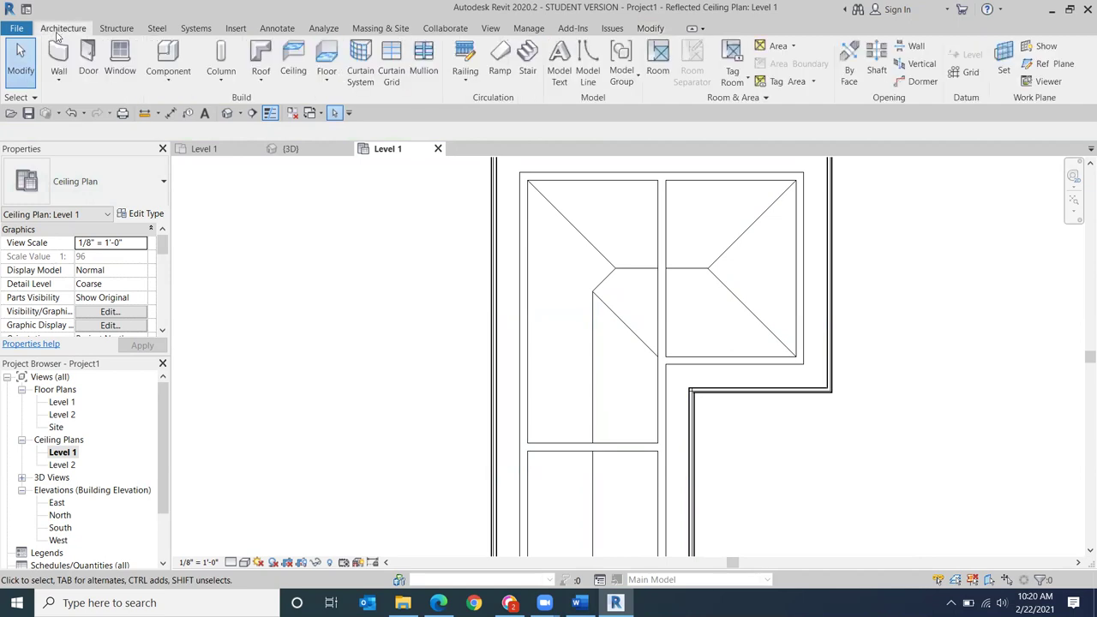
pyautogui.click(297, 84)
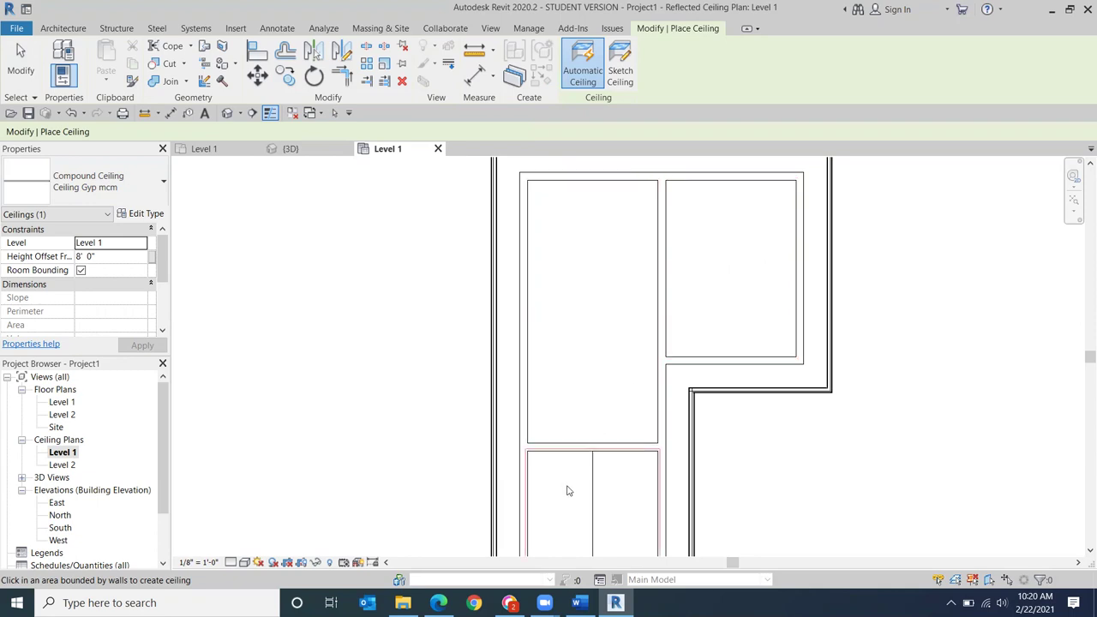
pyautogui.scroll(-2, 983, 331)
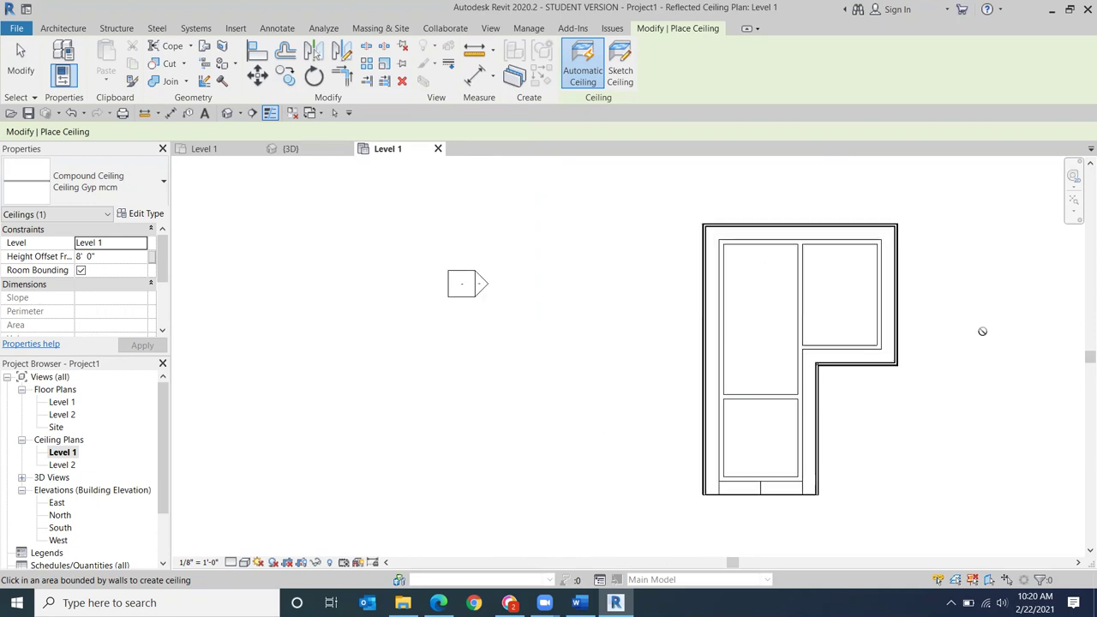
pyautogui.moveTo(983, 331); pyautogui.dragTo(754, 295, button='middle')
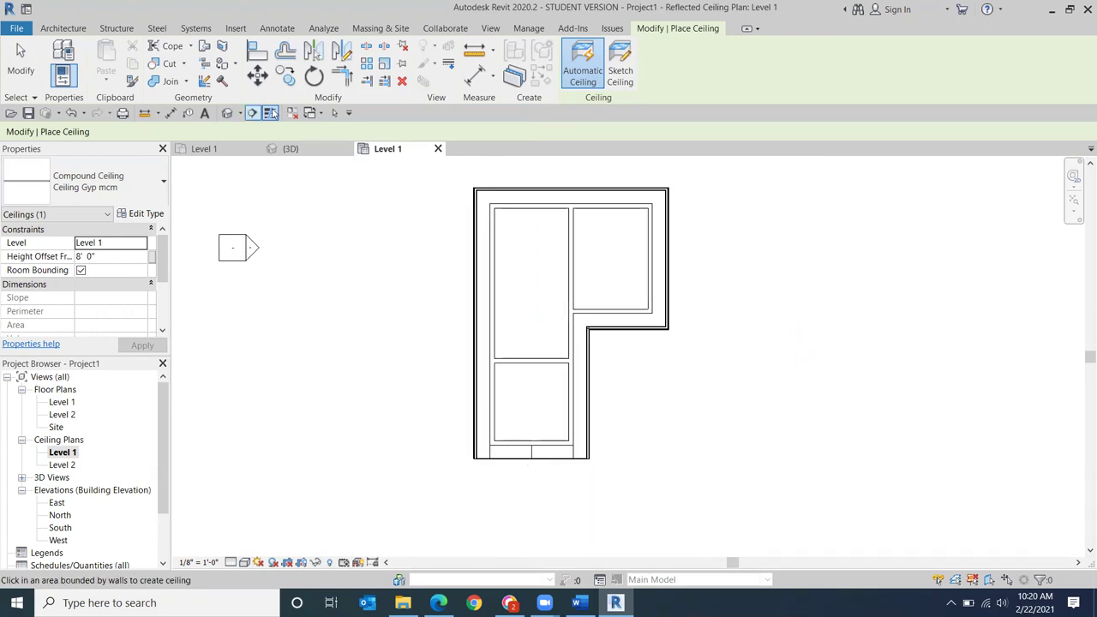
# Step: Delete the Ceiling Gyp mcm ceilings from all three rooms in the Level 1 ceiling plan
pyautogui.click(24, 67)
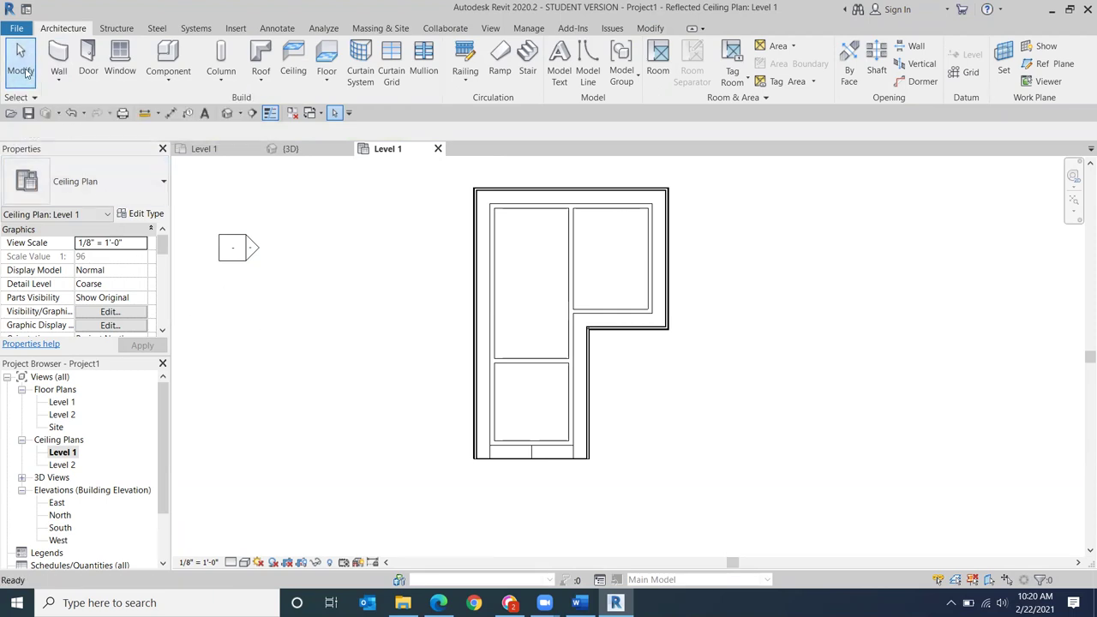
pyautogui.click(21, 64)
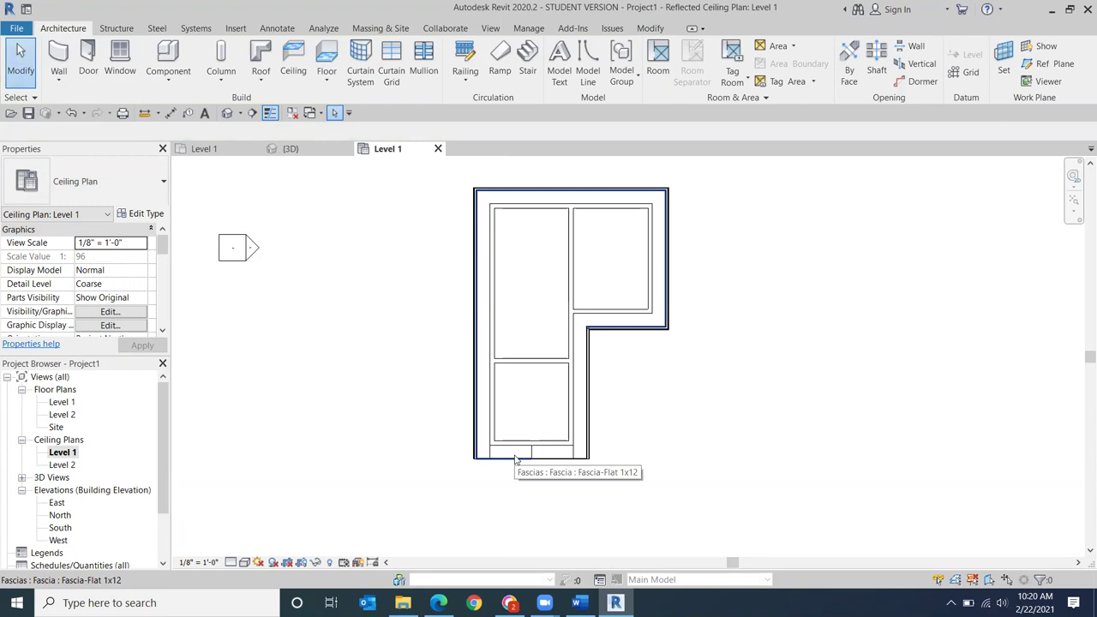
pyautogui.click(533, 313)
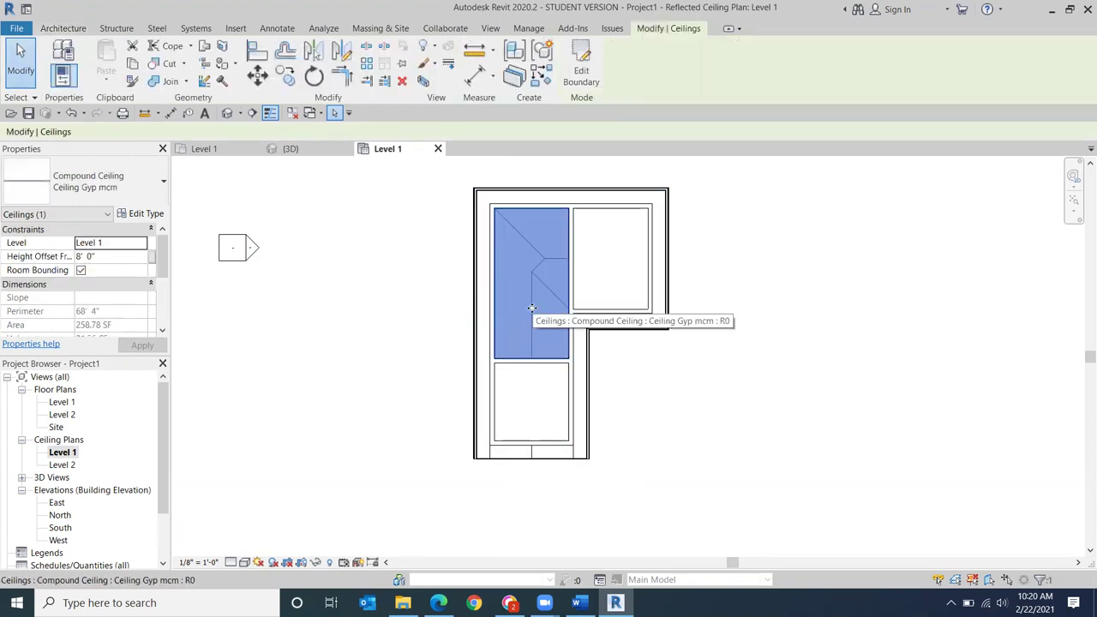
pyautogui.press('Escape')
pyautogui.click(523, 414)
pyautogui.press('Escape')
pyautogui.click(624, 304)
pyautogui.click(753, 358)
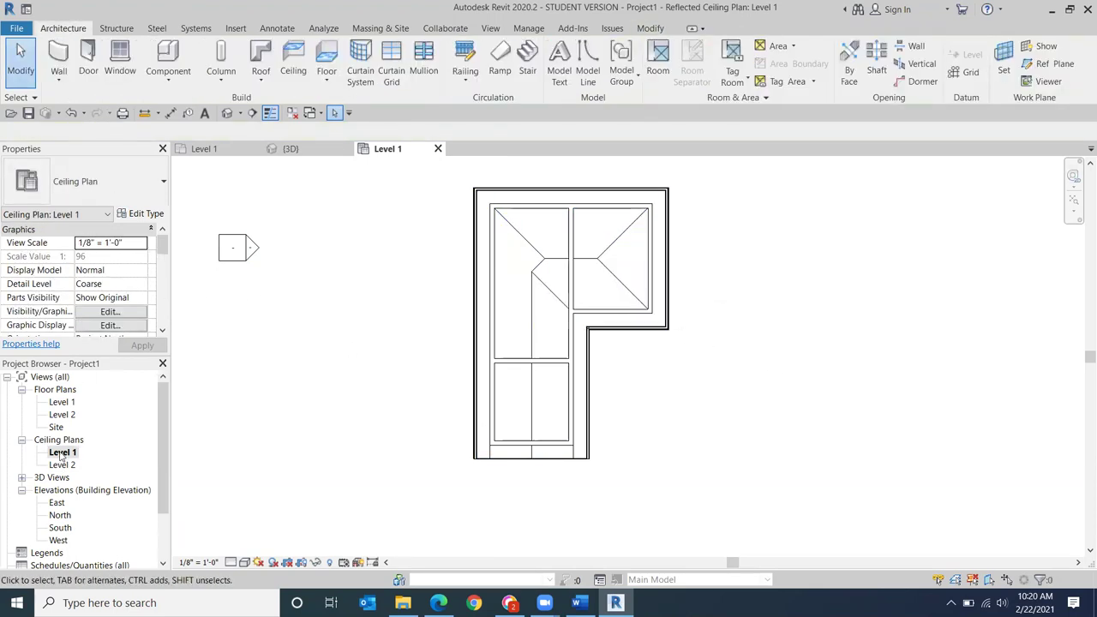
# Step: Open the Level 1 floor plan and set its visual style to Hidden Line, with automatic ceiling placement started
pyautogui.doubleClick(61, 403)
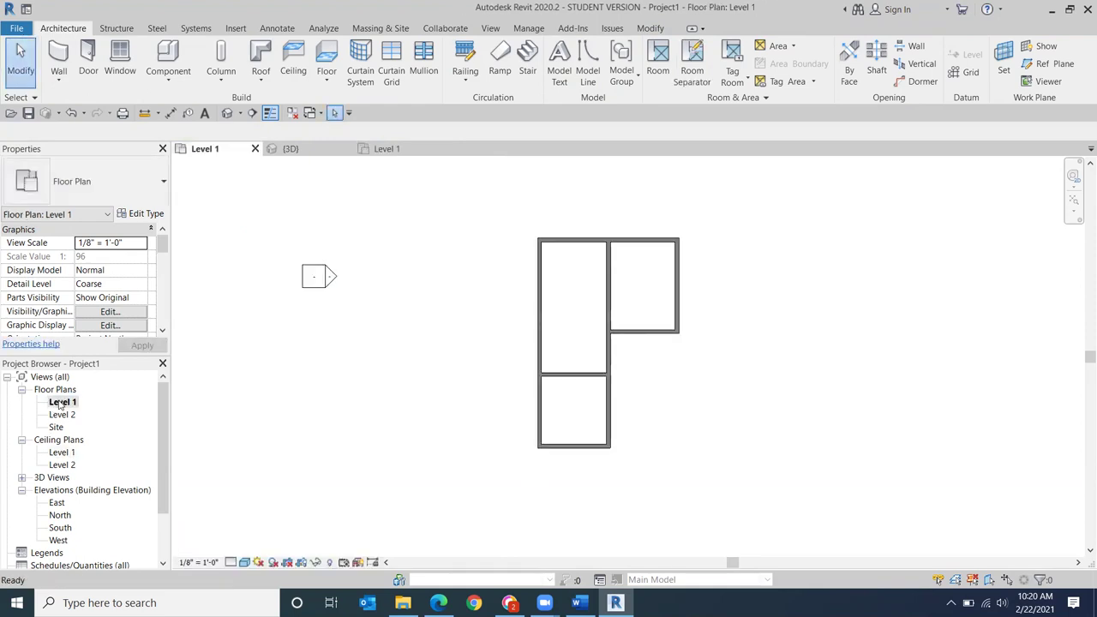
pyautogui.scroll(3, 648, 323)
pyautogui.scroll(-1, 581, 318)
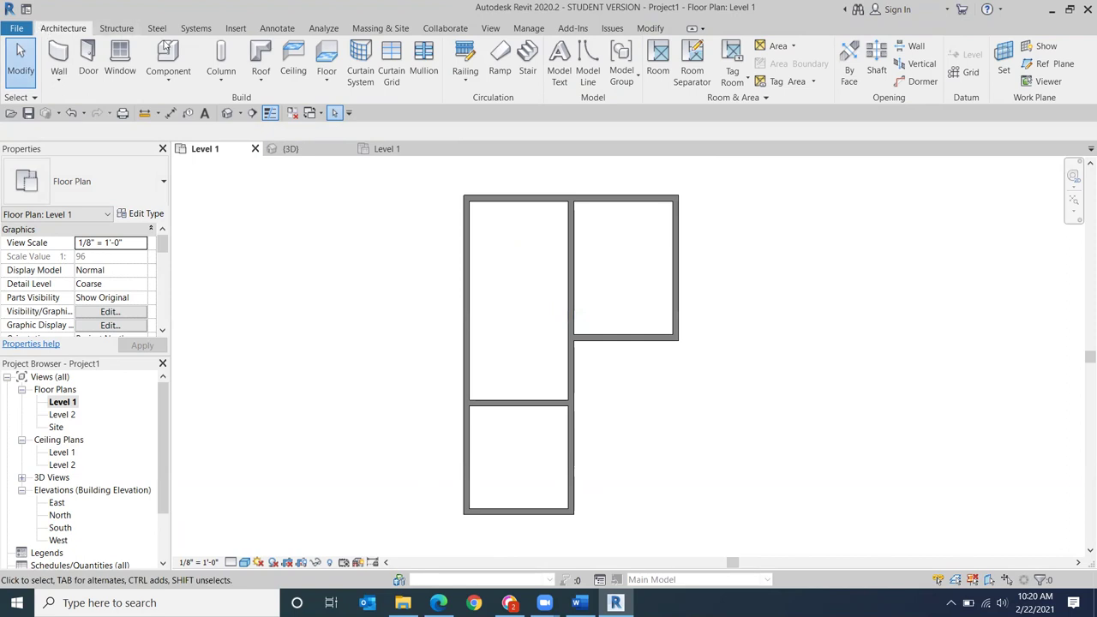
pyautogui.click(299, 58)
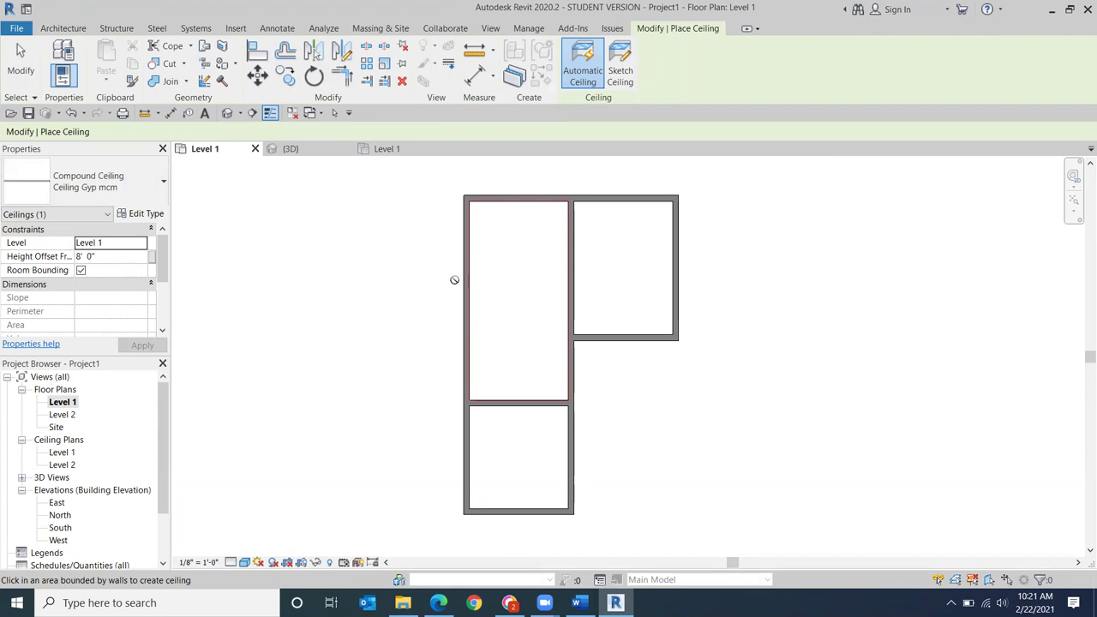
pyautogui.click(244, 563)
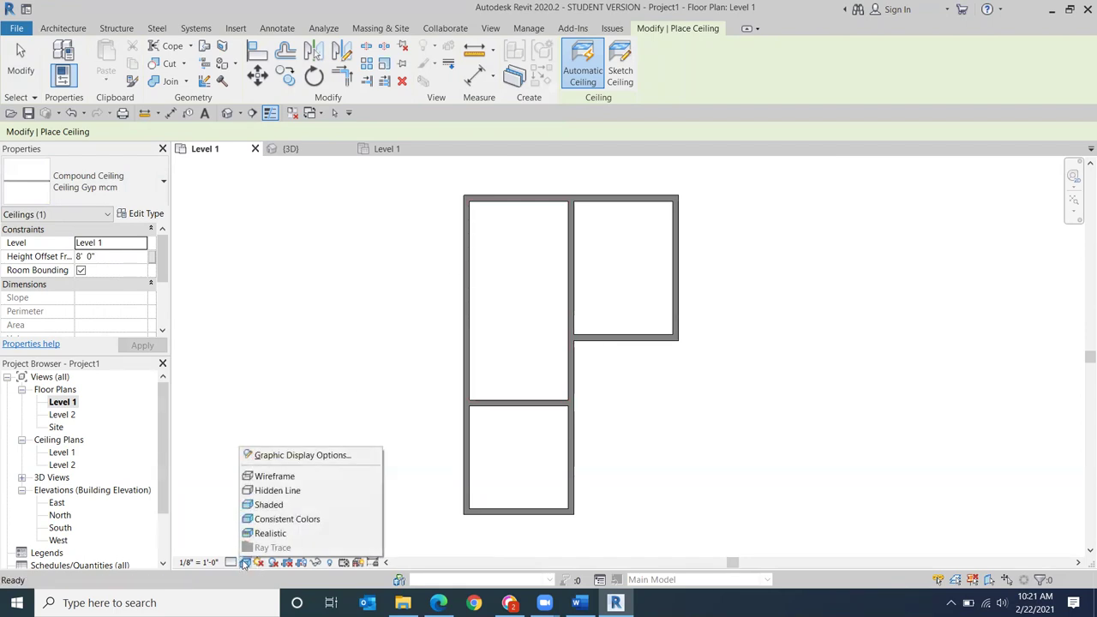
pyautogui.click(282, 493)
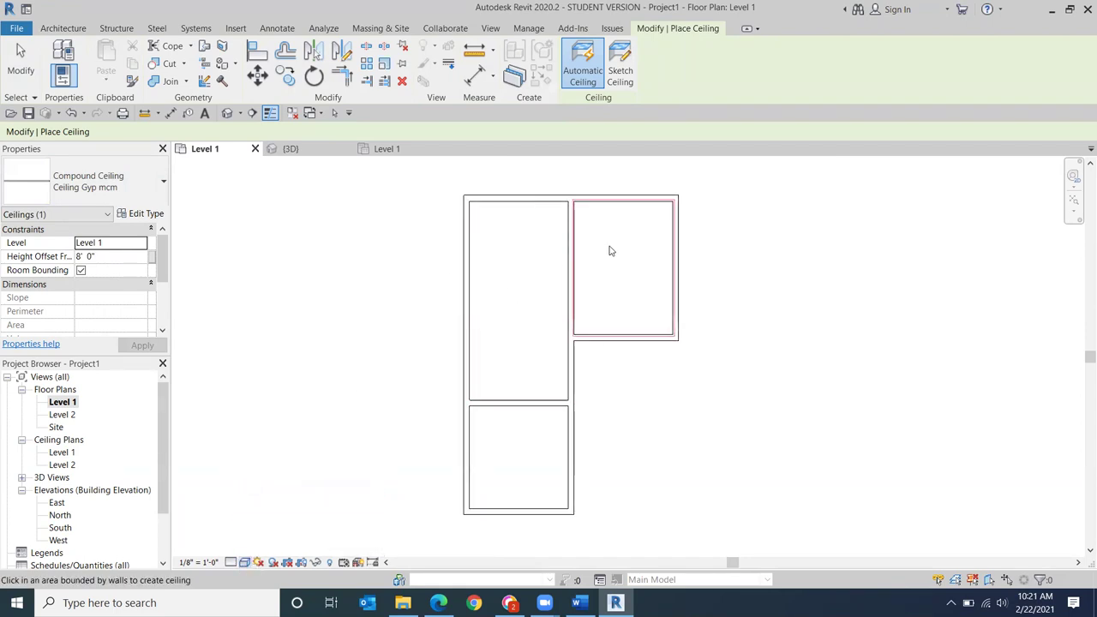
# Step: Place automatic Ceiling Gyp mcm ceilings in all three rooms of the floor plan, repeating the large and side rooms
pyautogui.click(529, 267)
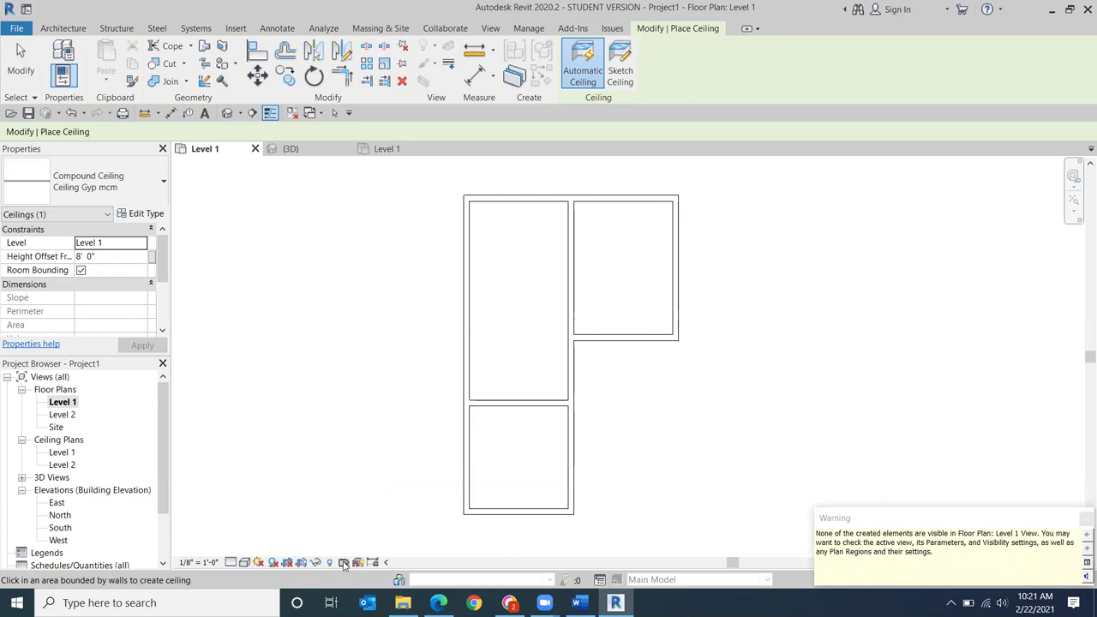
pyautogui.click(494, 469)
pyautogui.click(613, 284)
pyautogui.click(529, 294)
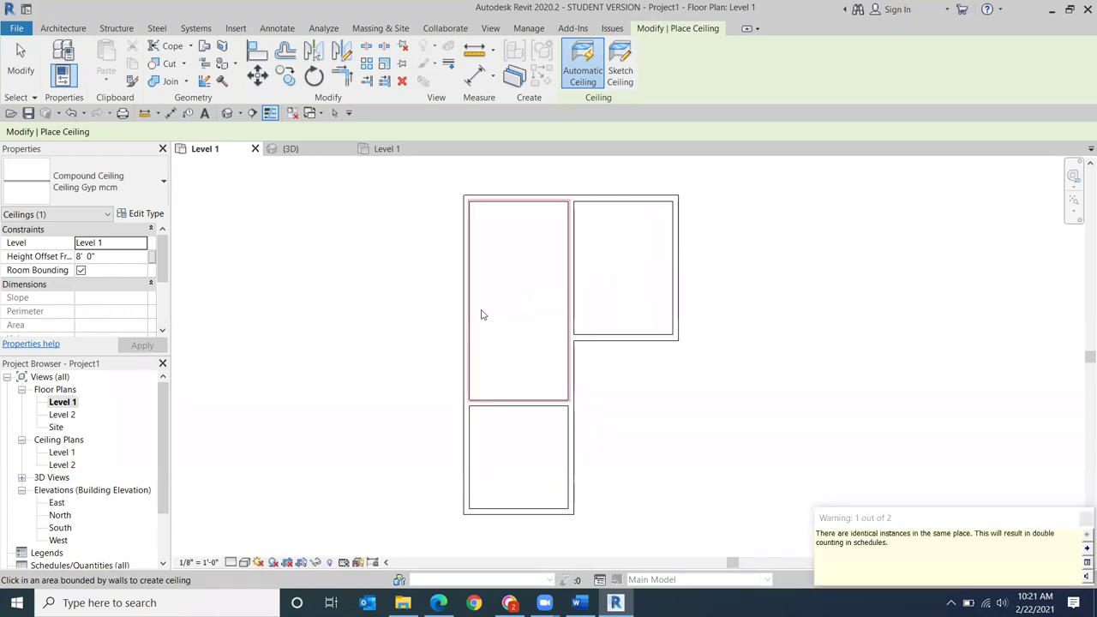
pyautogui.click(595, 258)
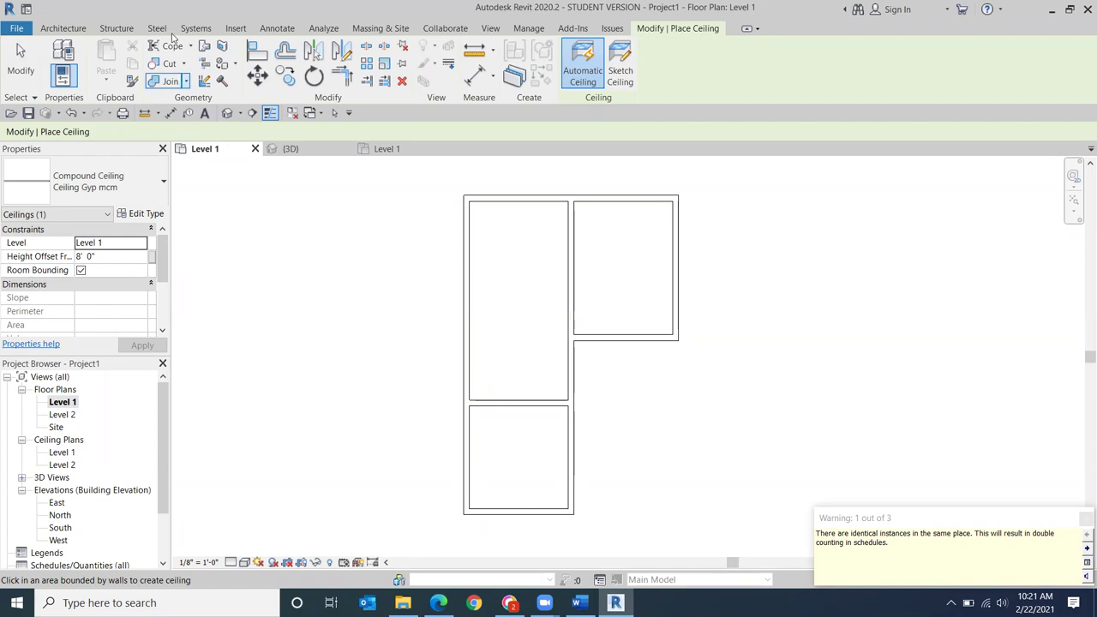
pyautogui.click(21, 59)
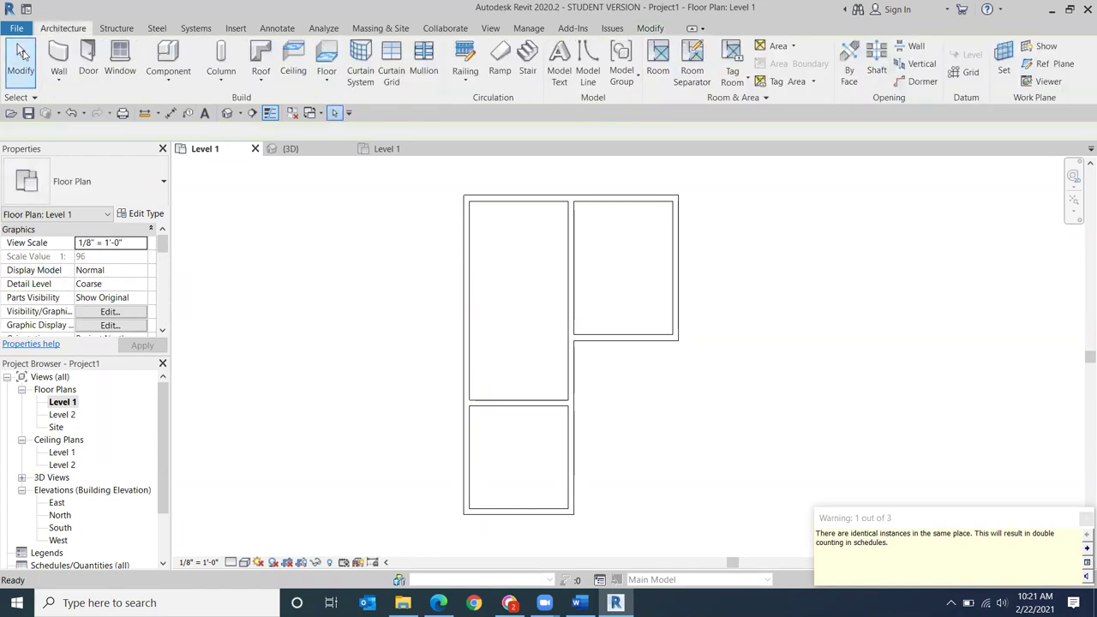
# Step: Switch to the 3D view in a corner orientation and delete the duplicate Ceiling Gyp mcm ceilings over the side room with the blue wall
pyautogui.click(227, 112)
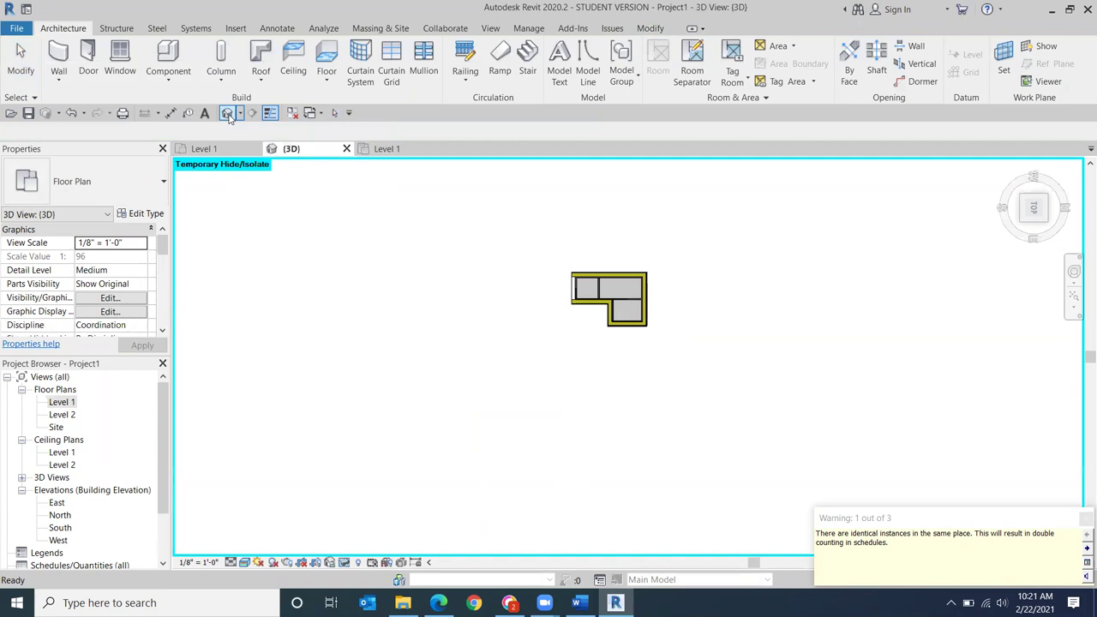
pyautogui.click(1020, 197)
pyautogui.scroll(5, 589, 323)
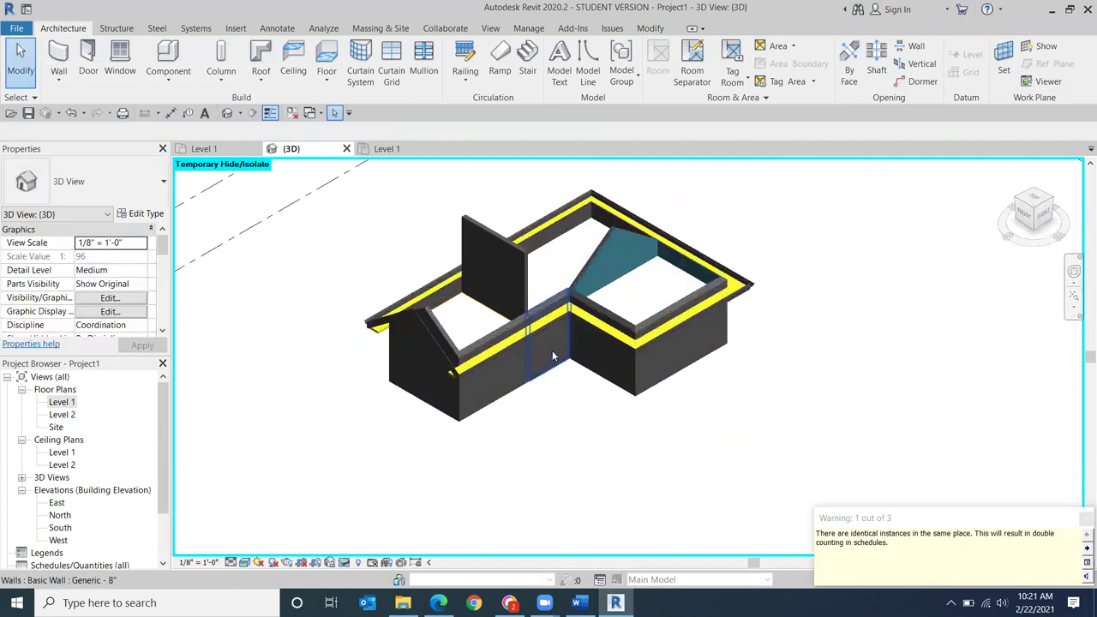
pyautogui.scroll(3, 627, 295)
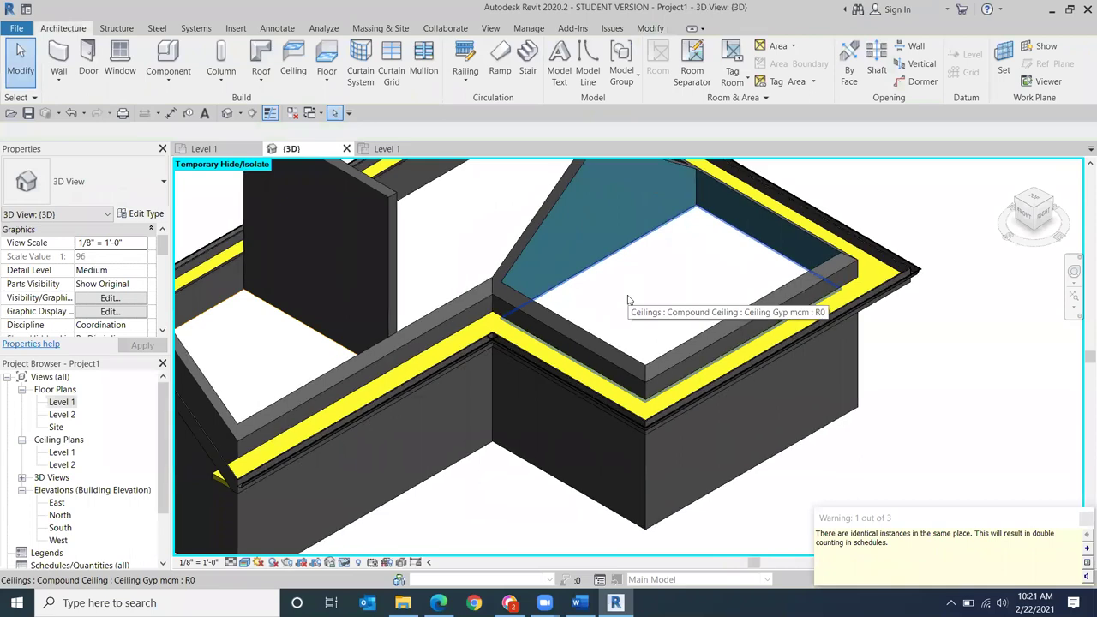
pyautogui.keyDown('shift'); pyautogui.moveTo(857, 386); pyautogui.dragTo(938, 353, button='middle'); pyautogui.keyUp('shift')
pyautogui.scroll(-3, 886, 366)
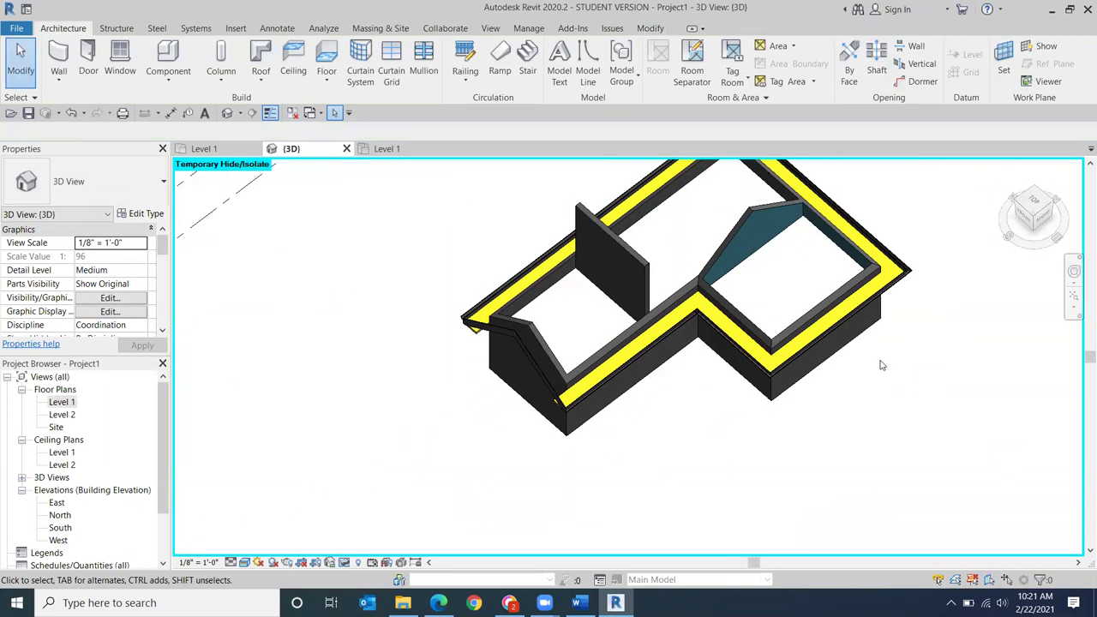
pyautogui.click(770, 290)
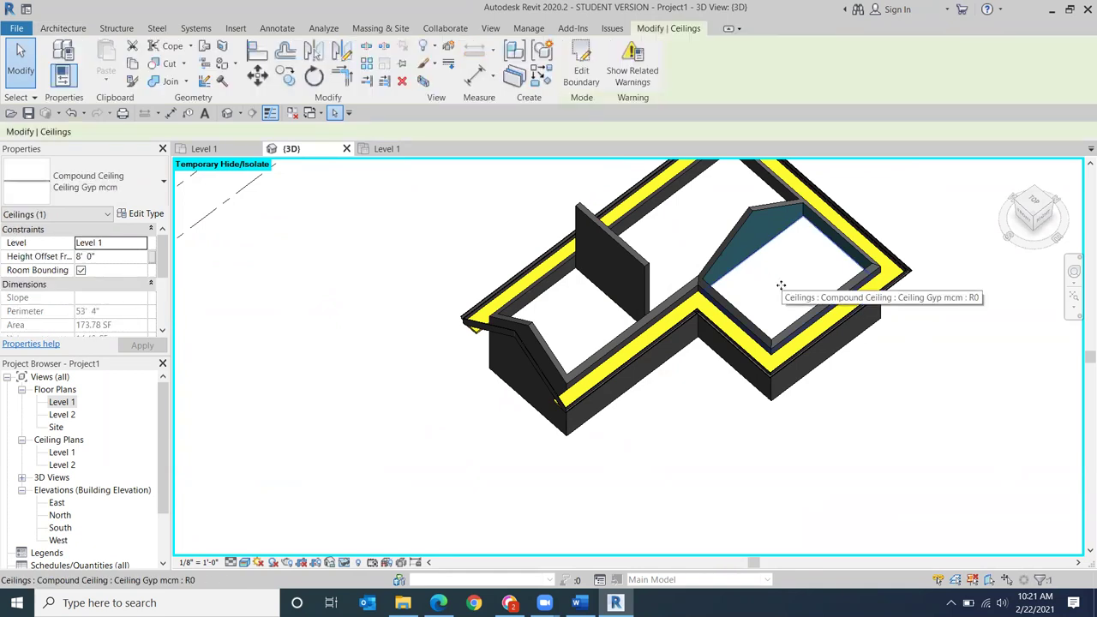
pyautogui.press('Escape')
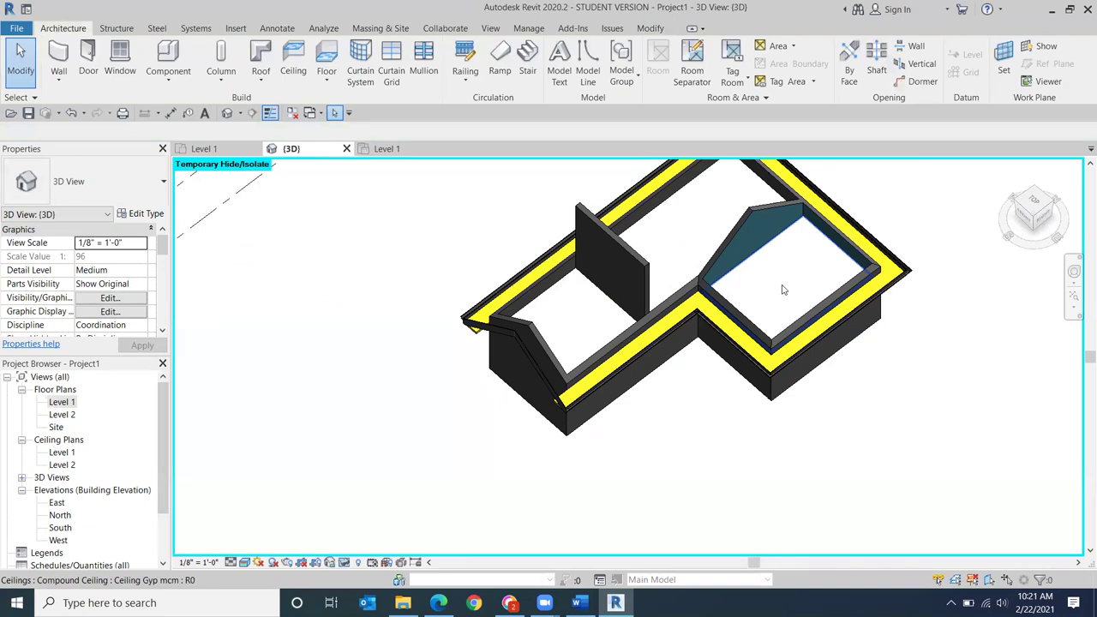
pyautogui.click(778, 291)
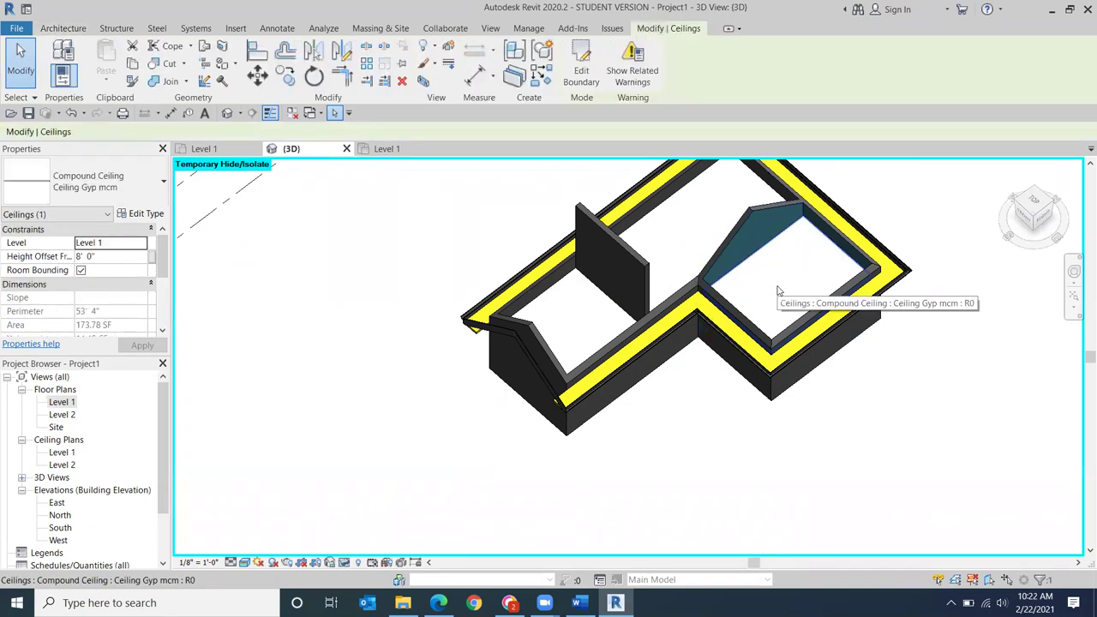
pyautogui.press('Escape')
pyautogui.click(787, 301)
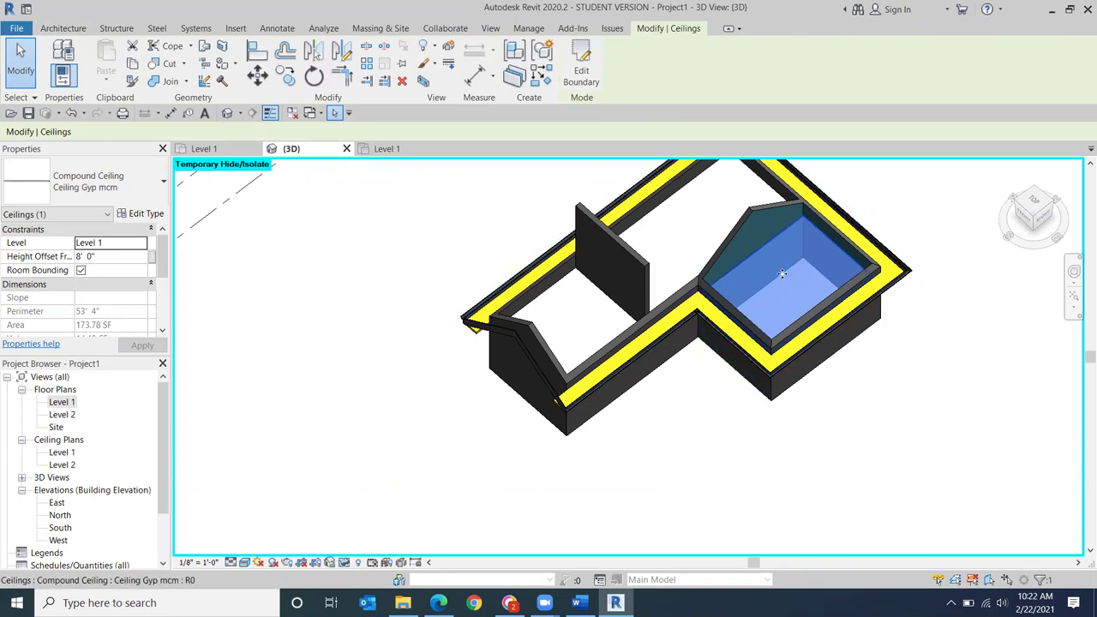
# Step: Select the ceilings of the three rooms one after another to check each for duplicates
pyautogui.click(686, 422)
pyautogui.click(680, 250)
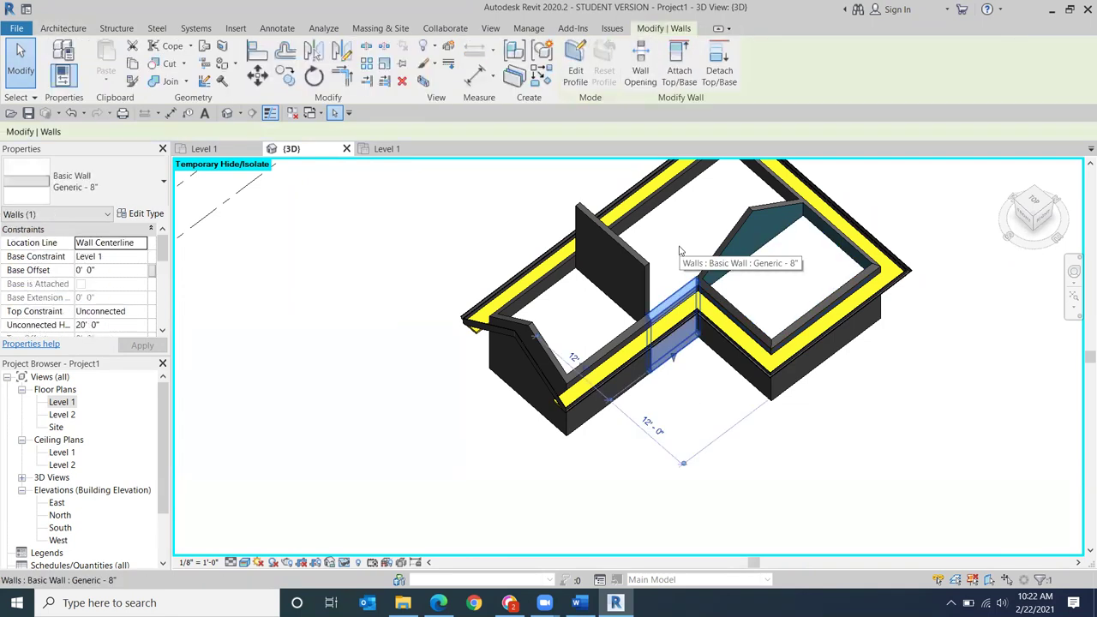
pyautogui.click(718, 197)
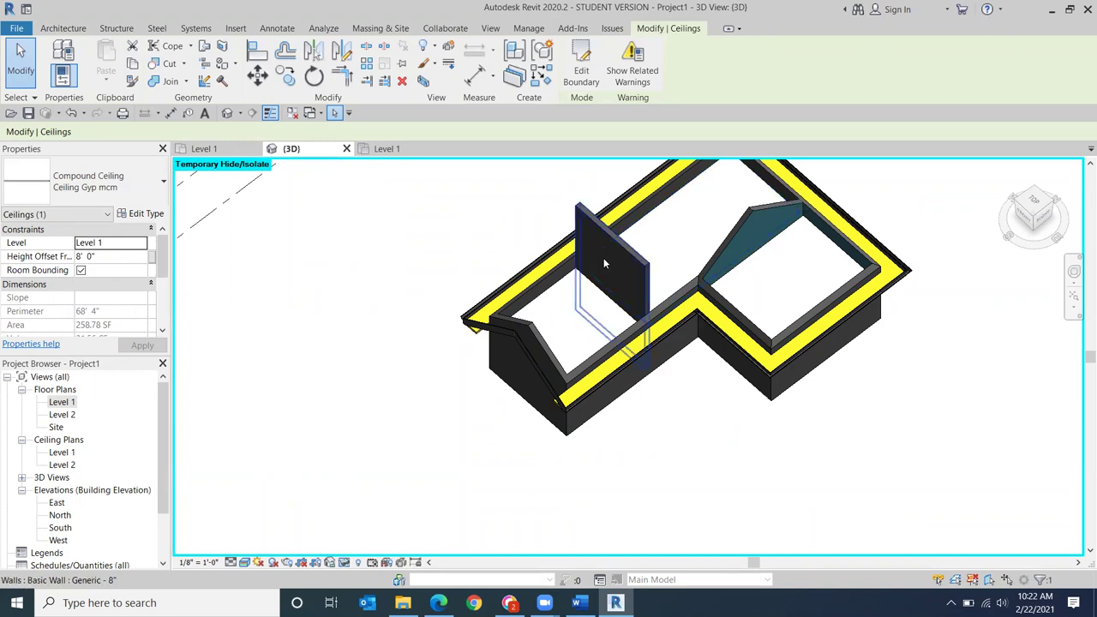
pyautogui.click(577, 316)
pyautogui.click(698, 204)
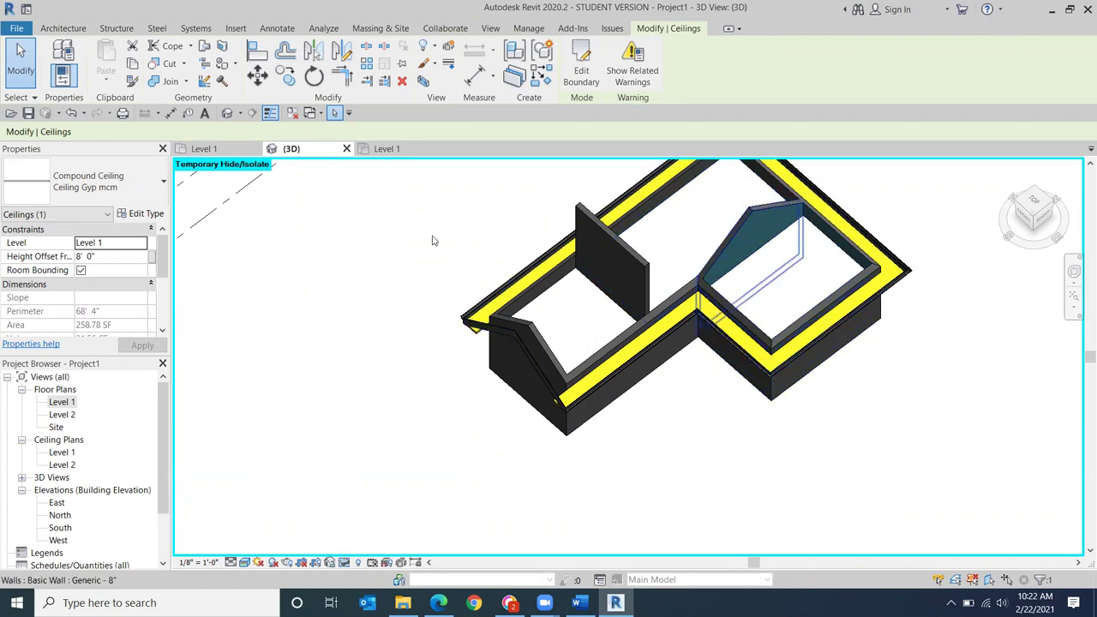
pyautogui.click(795, 274)
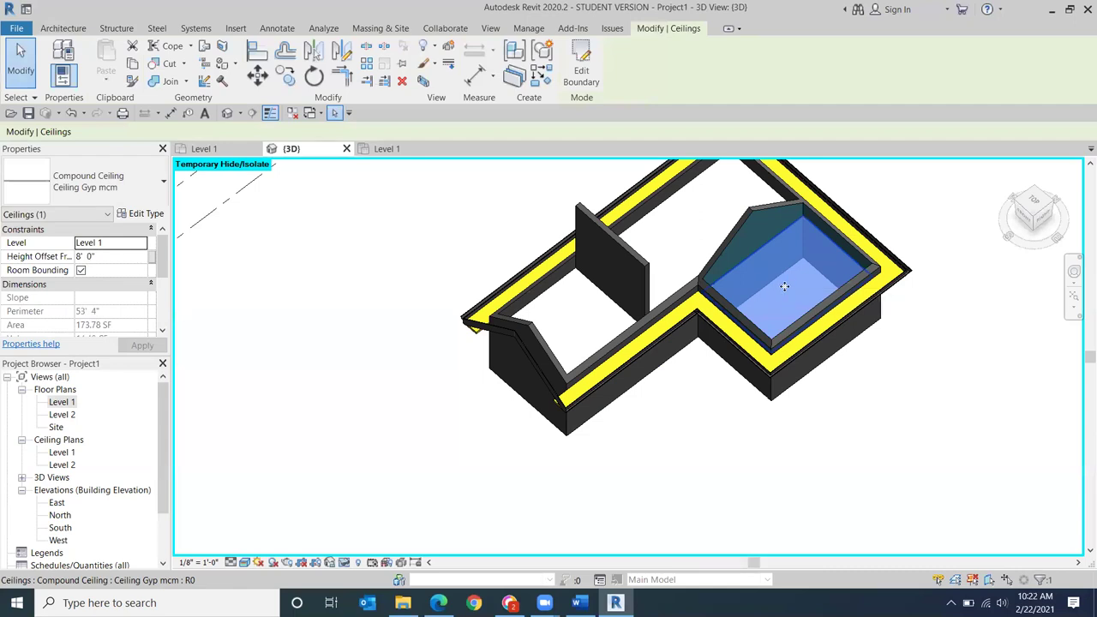
# Step: Delete the duplicate Ceiling Gyp mcm ceiling over the large room
pyautogui.click(694, 225)
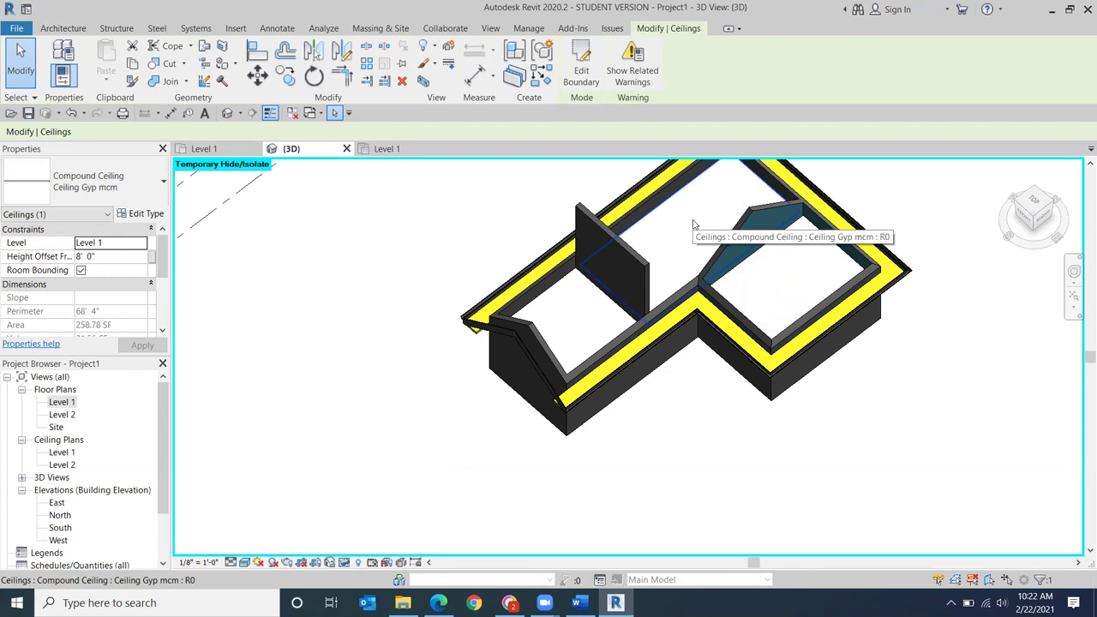
pyautogui.press('Escape')
pyautogui.press('d')
pyautogui.press('e')
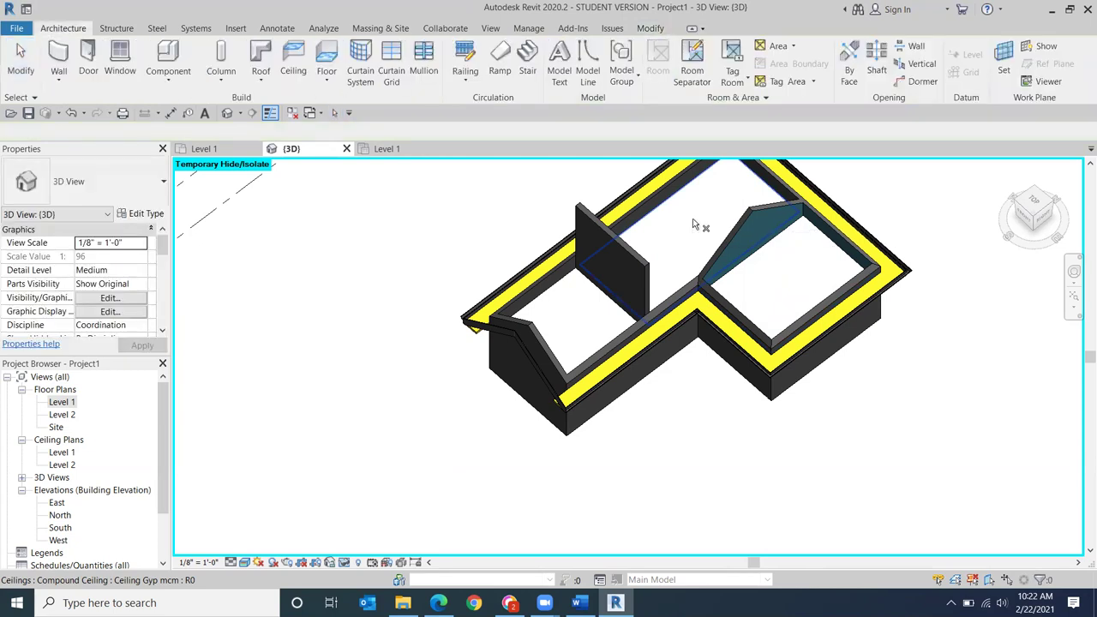
pyautogui.press('Escape')
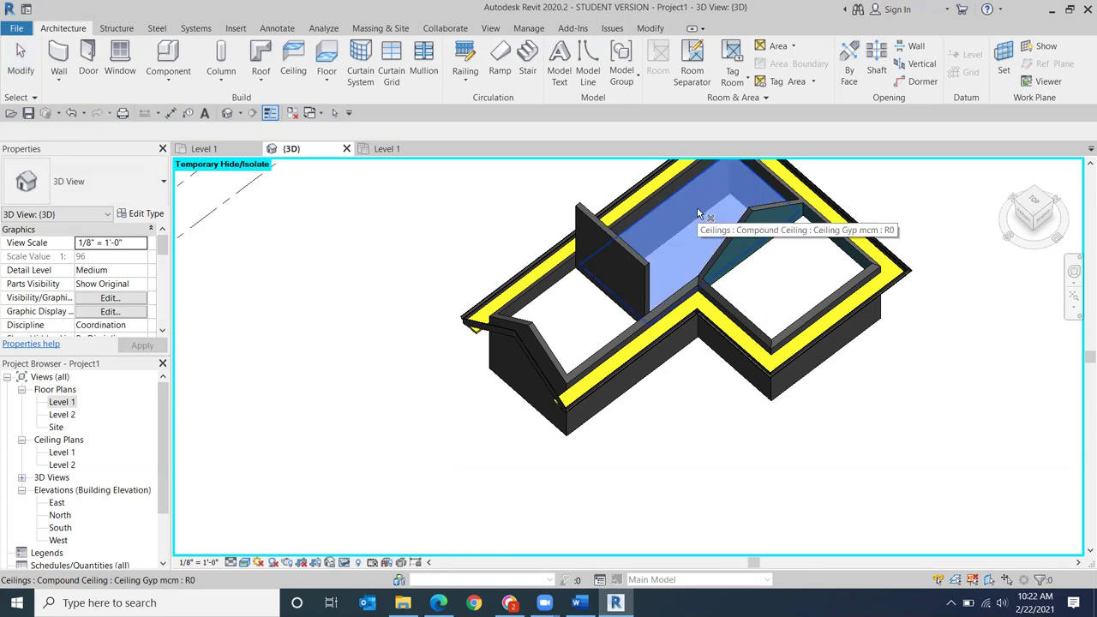
# Step: Try deleting one more ceiling over the large room, undo the deletion, and check the large room's ceiling
pyautogui.click(697, 214)
pyautogui.press('Delete')
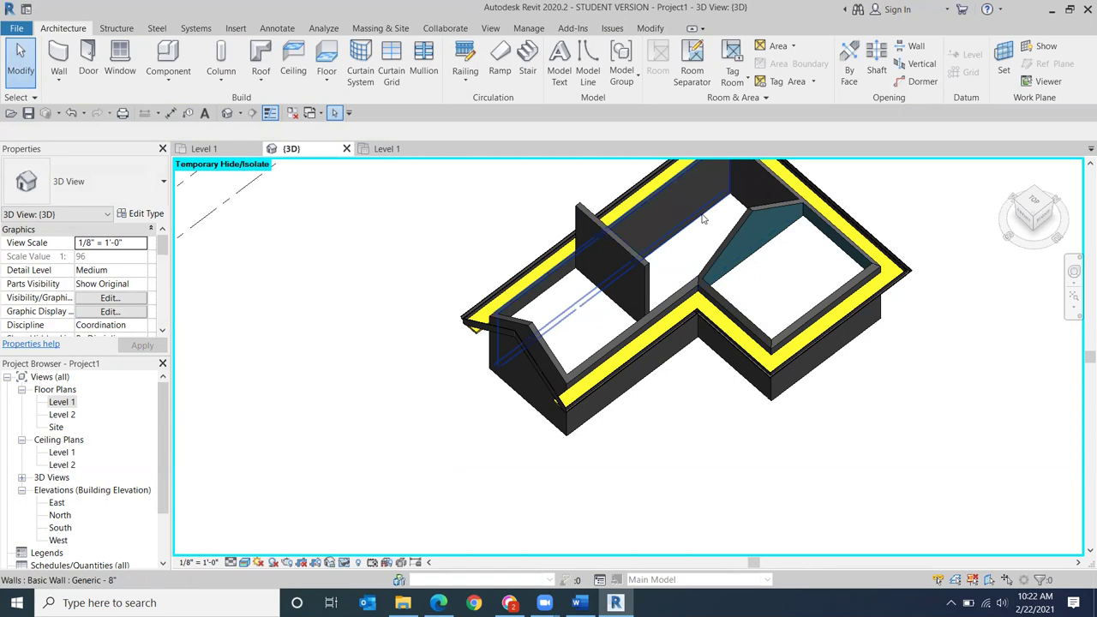
pyautogui.click(73, 112)
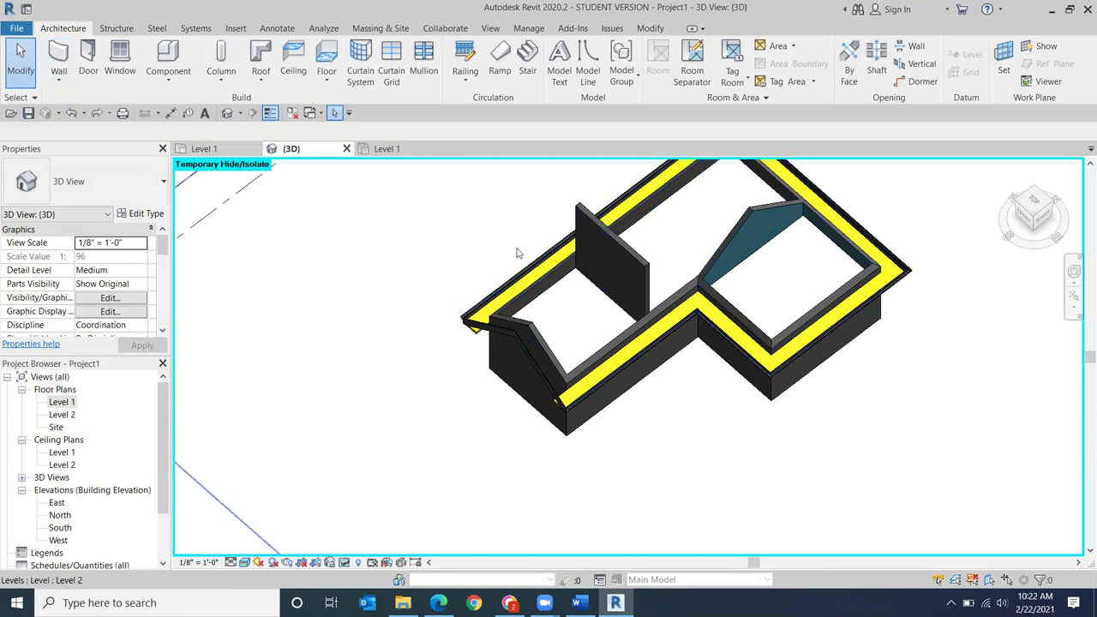
pyautogui.click(677, 246)
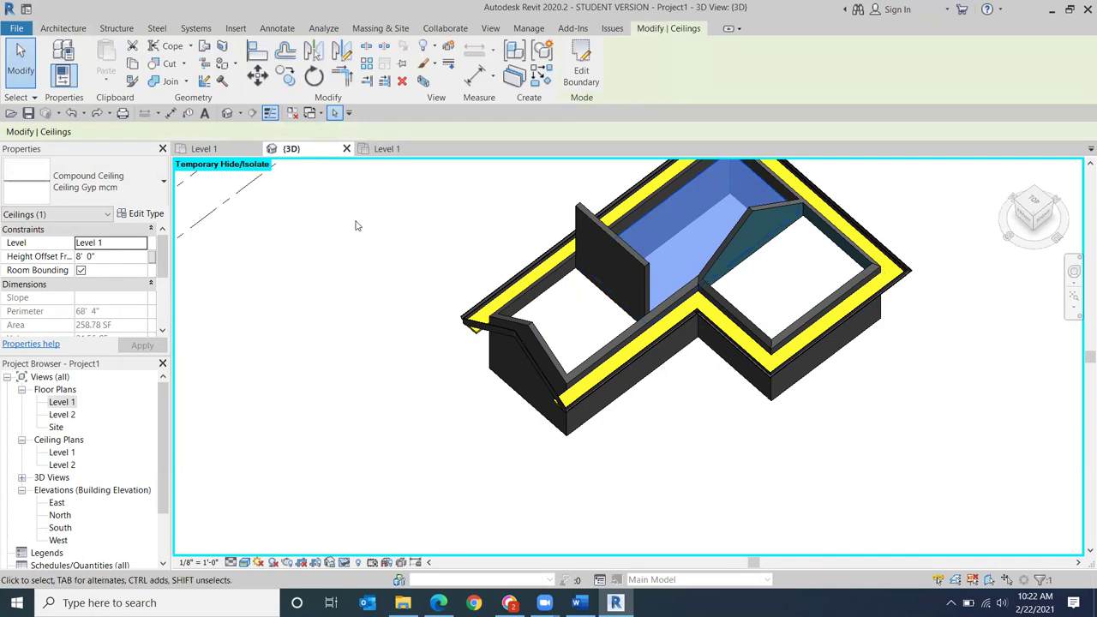
pyautogui.press('Delete')
# Step: Delete the duplicate ceiling over the small gable-end room and check the large room's ceiling in the Level 1 ceiling plan
pyautogui.click(608, 323)
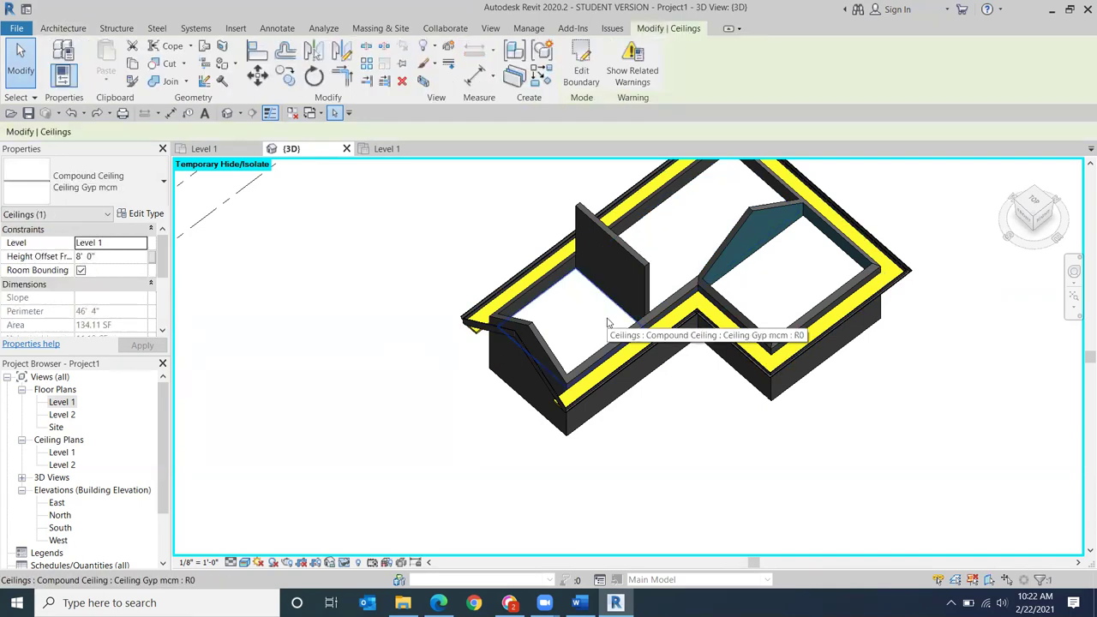
pyautogui.press('Escape')
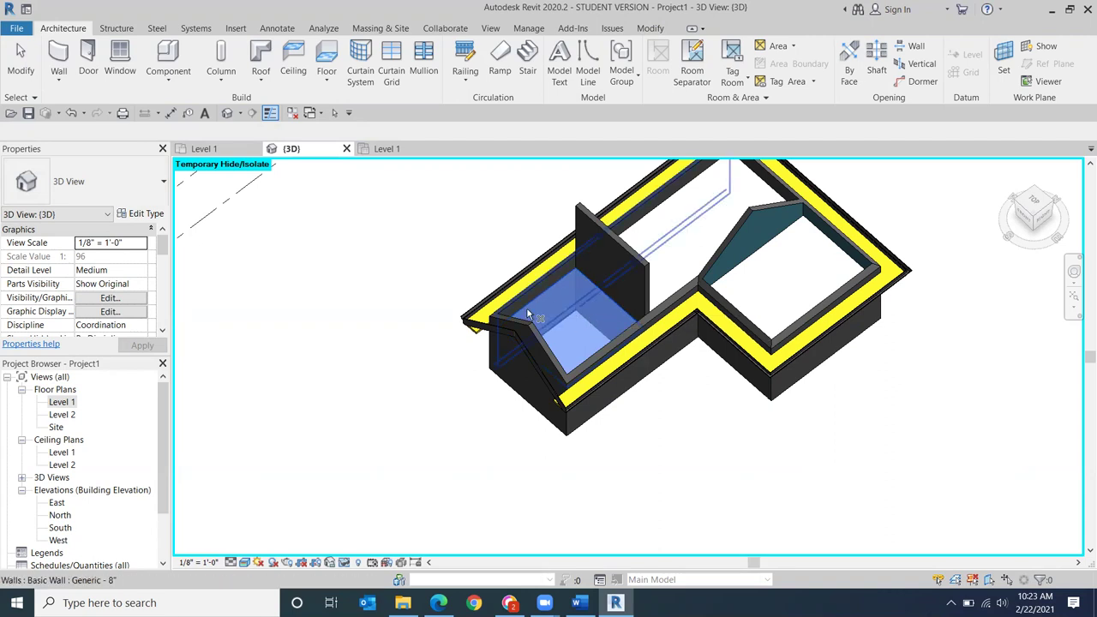
pyautogui.doubleClick(61, 453)
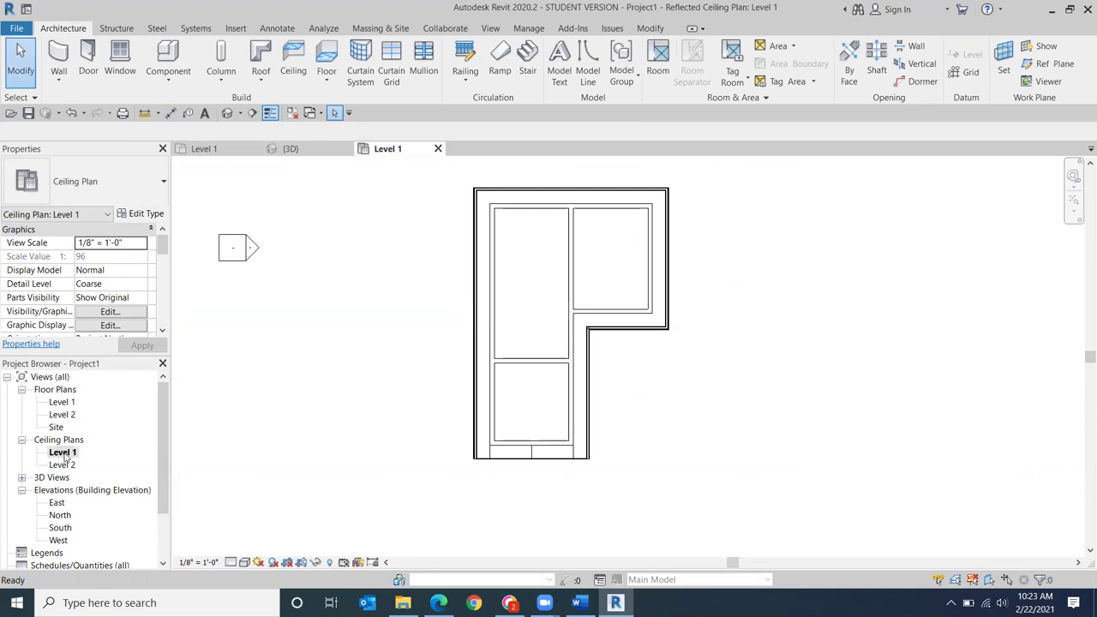
pyautogui.click(539, 282)
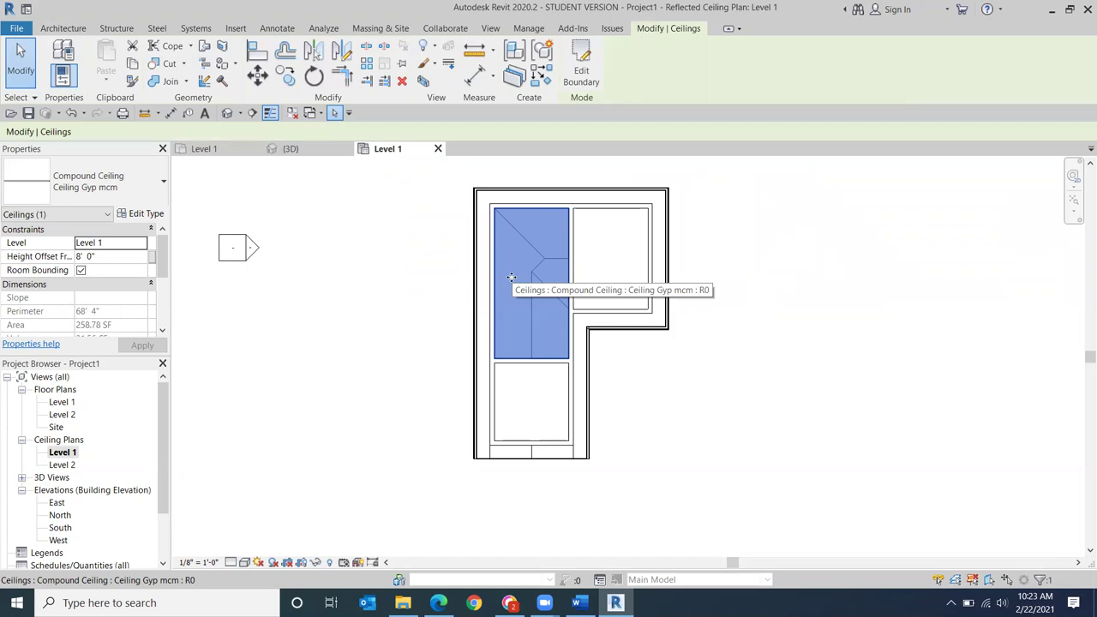
# Step: Delete the large room's remaining ceiling and sketch a triangular Ceiling Gyp mcm ceiling over half the room, using three of its corners
pyautogui.press('Escape')
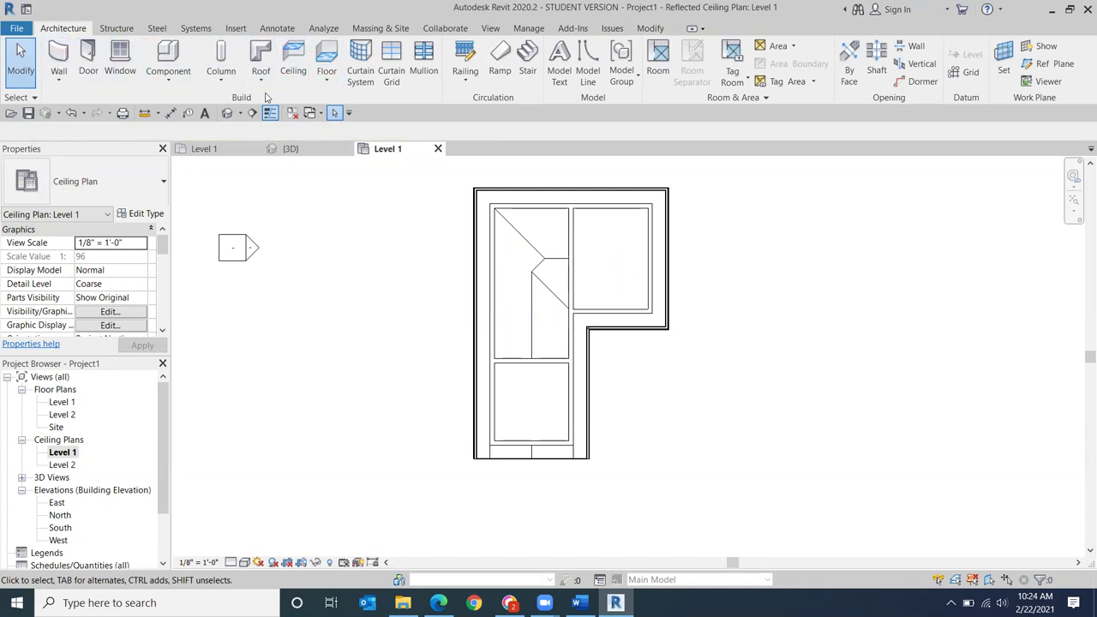
pyautogui.click(292, 65)
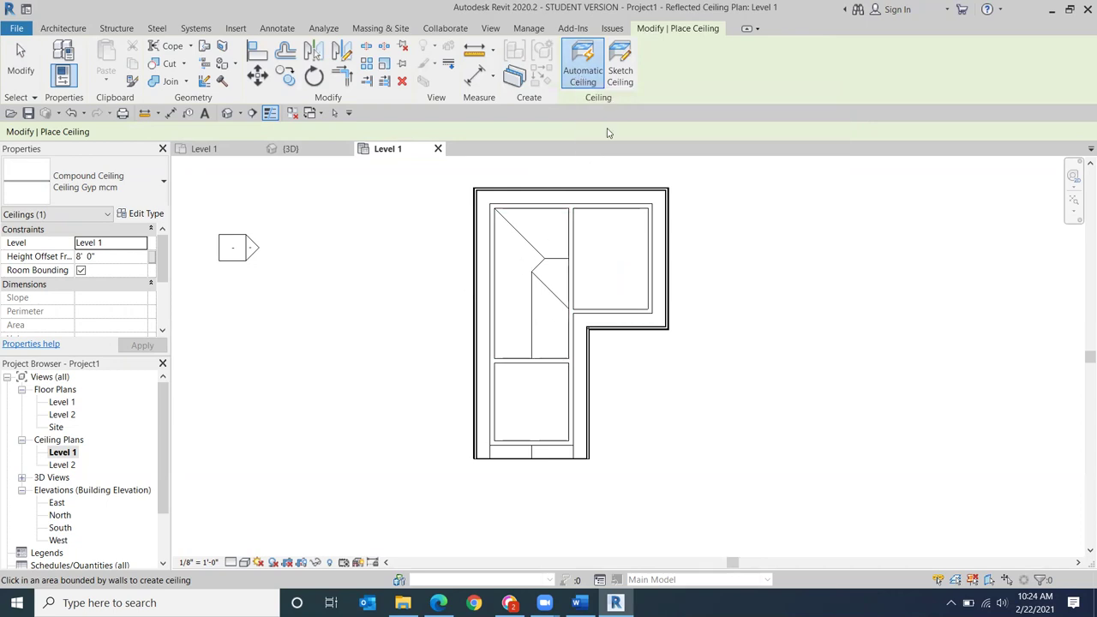
pyautogui.click(620, 64)
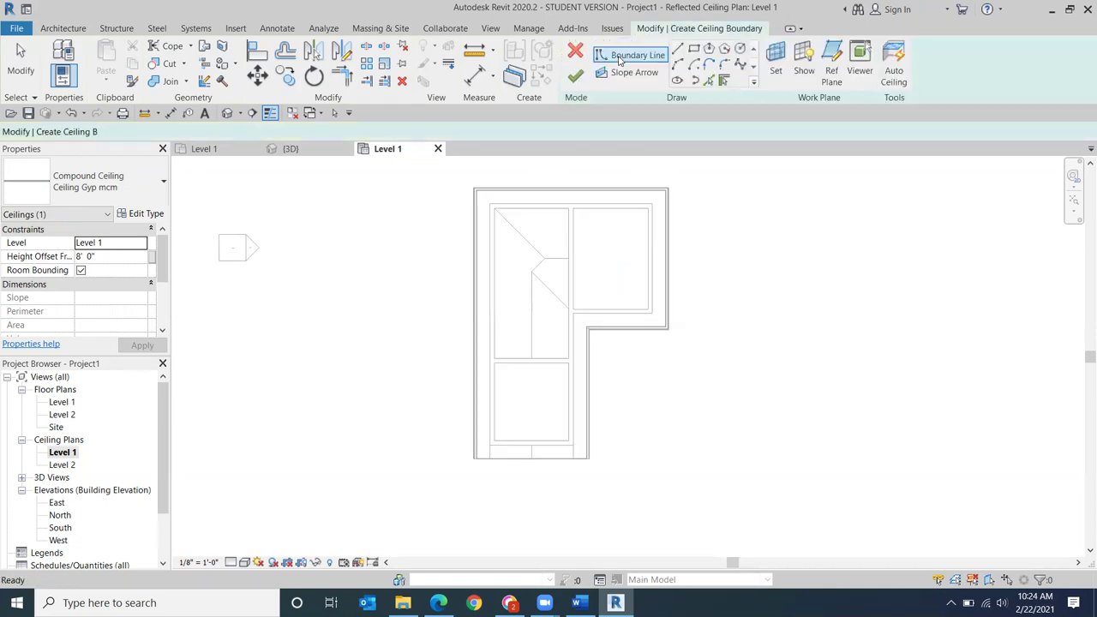
pyautogui.click(650, 335)
pyautogui.press('Escape')
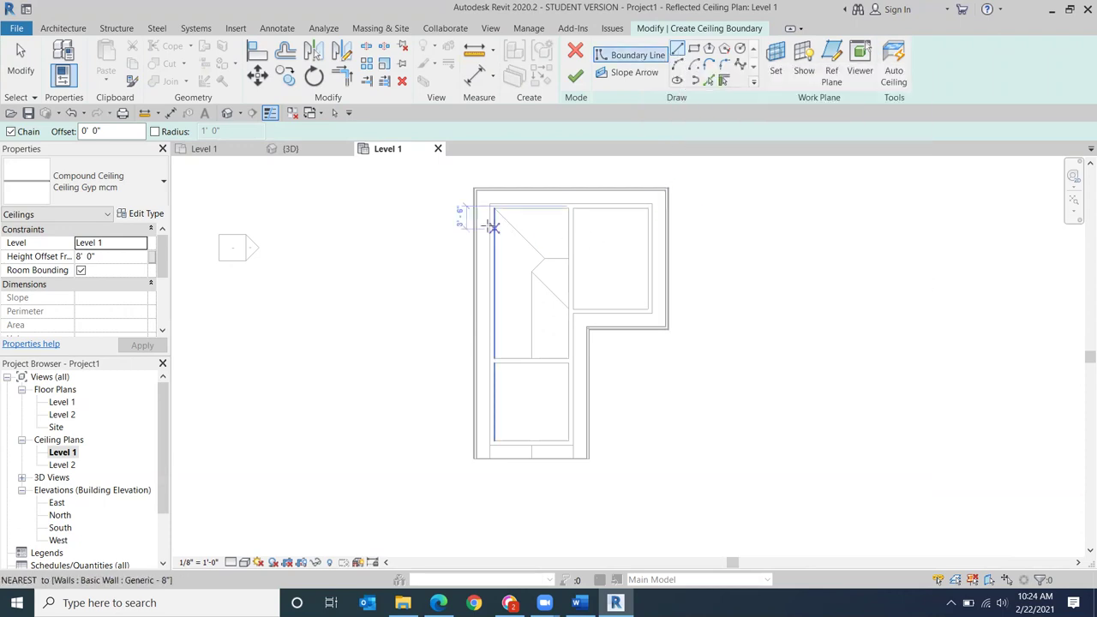
pyautogui.scroll(2, 502, 206)
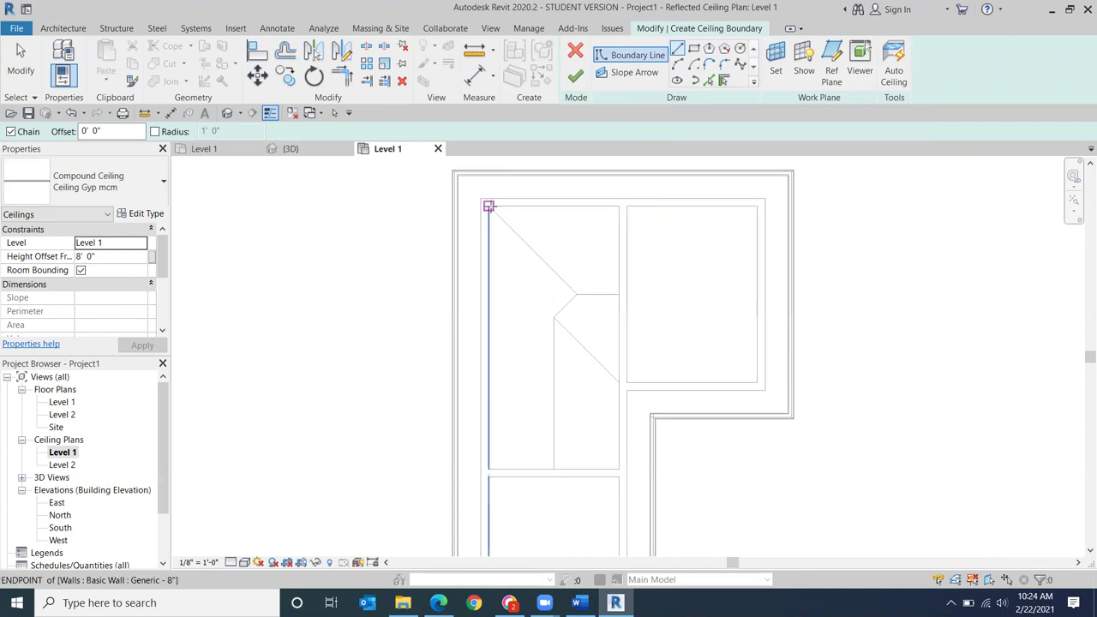
pyautogui.click(488, 205)
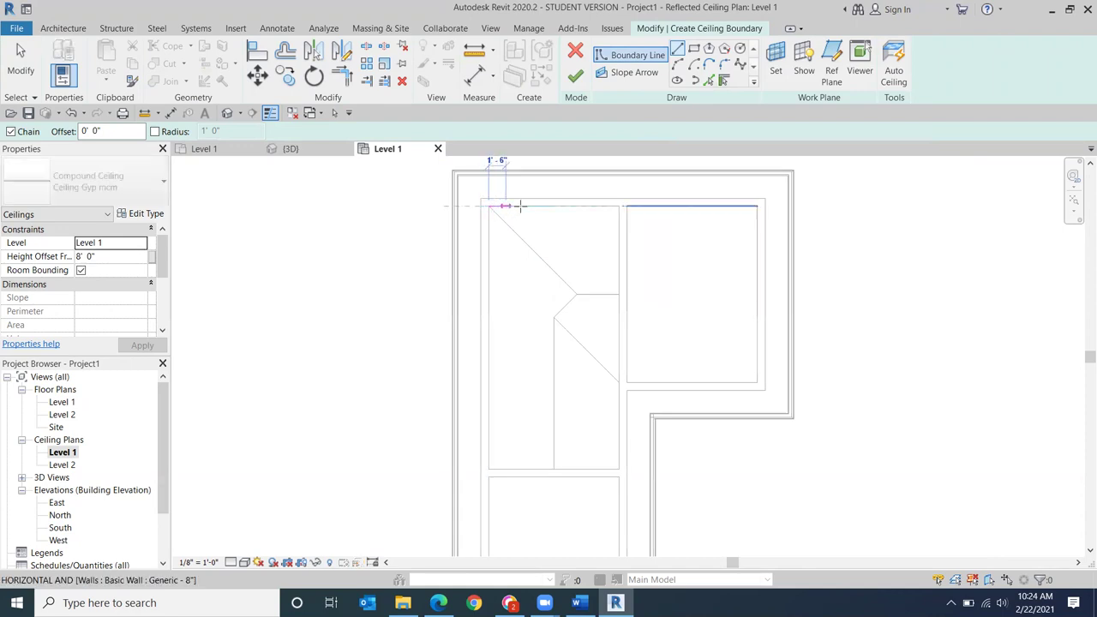
pyautogui.click(619, 206)
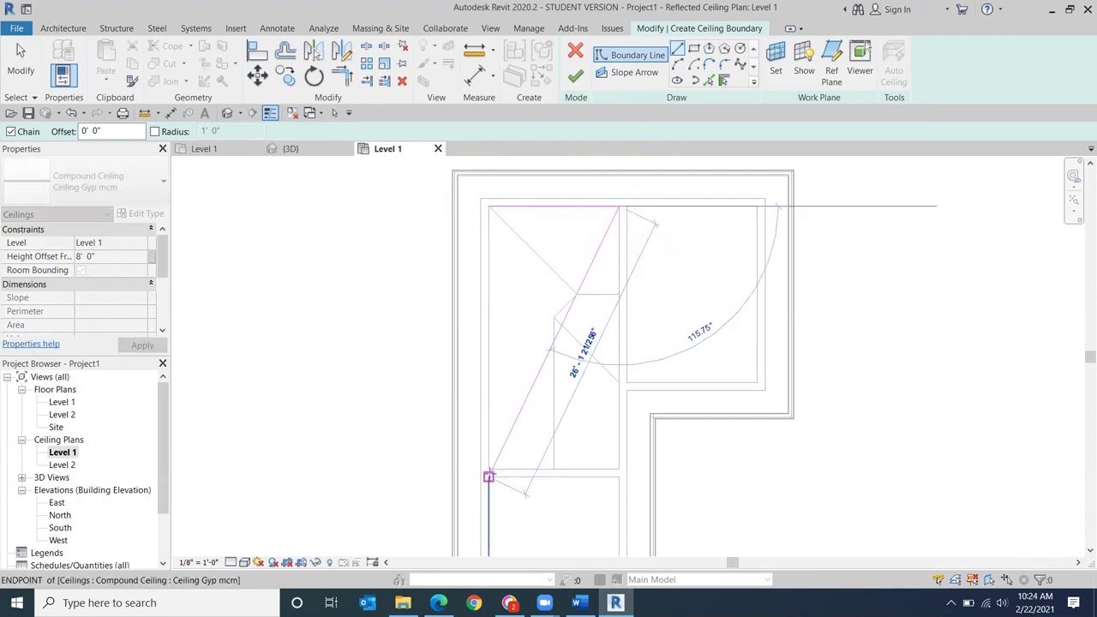
pyautogui.click(489, 469)
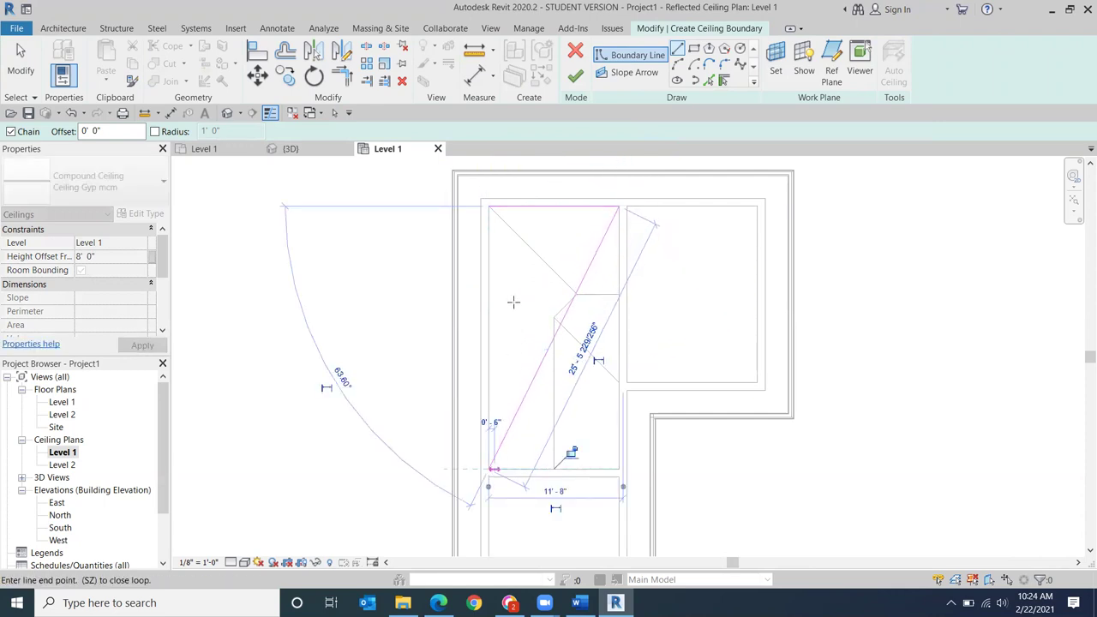
pyautogui.click(489, 207)
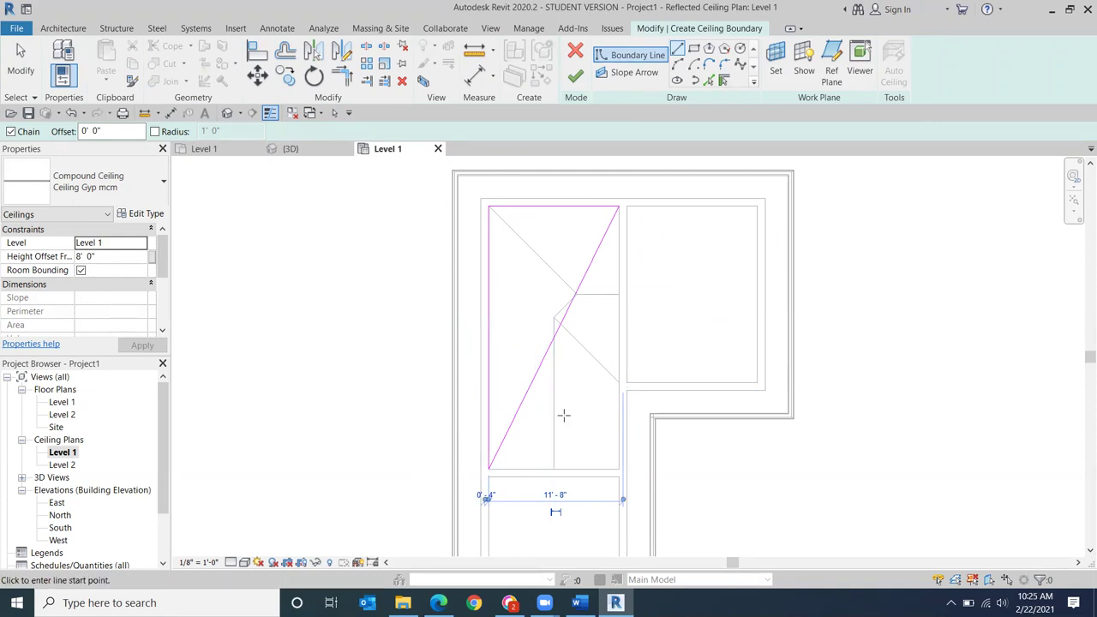
pyautogui.click(576, 78)
pyautogui.click(873, 335)
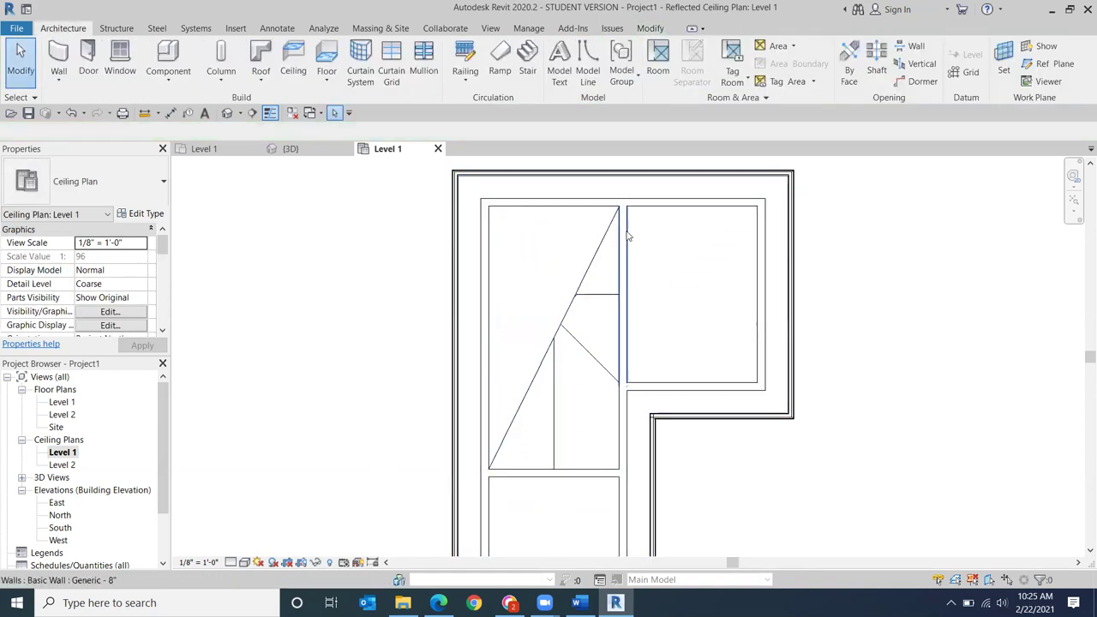
pyautogui.click(542, 441)
pyautogui.press('Delete')
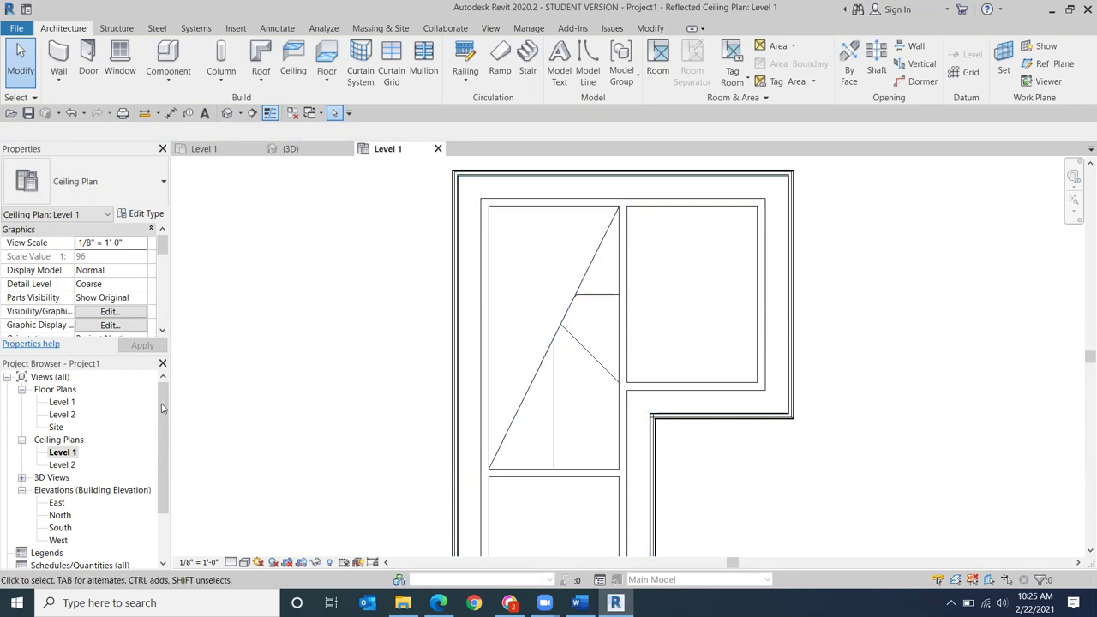
# Step: View the 3D model from directly below and select the triangular ceiling to check its shape
pyautogui.click(227, 113)
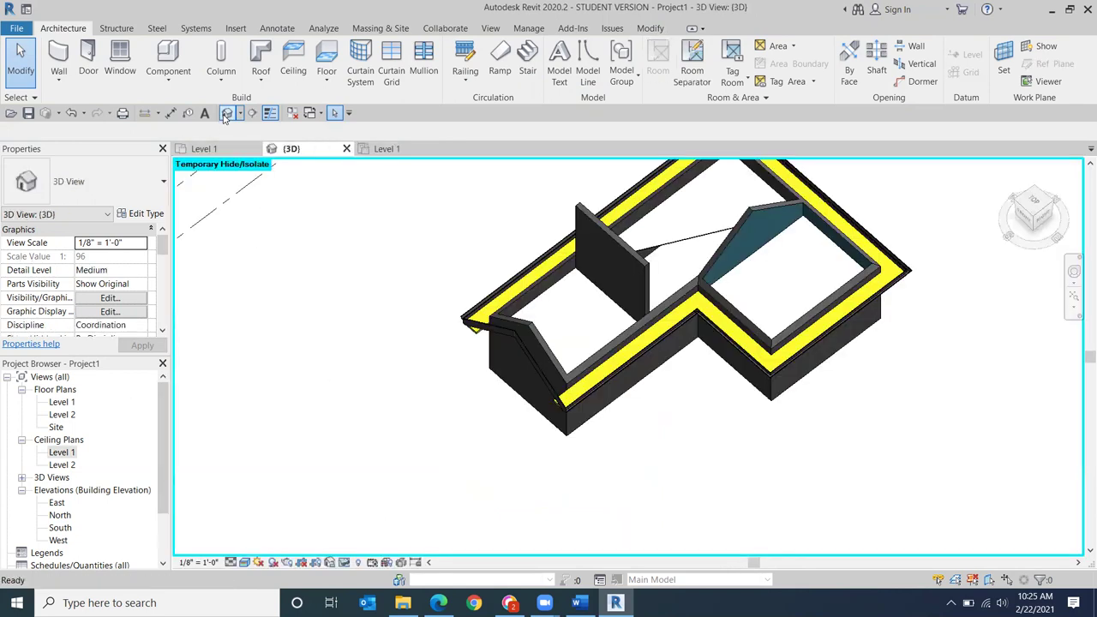
pyautogui.click(1026, 218)
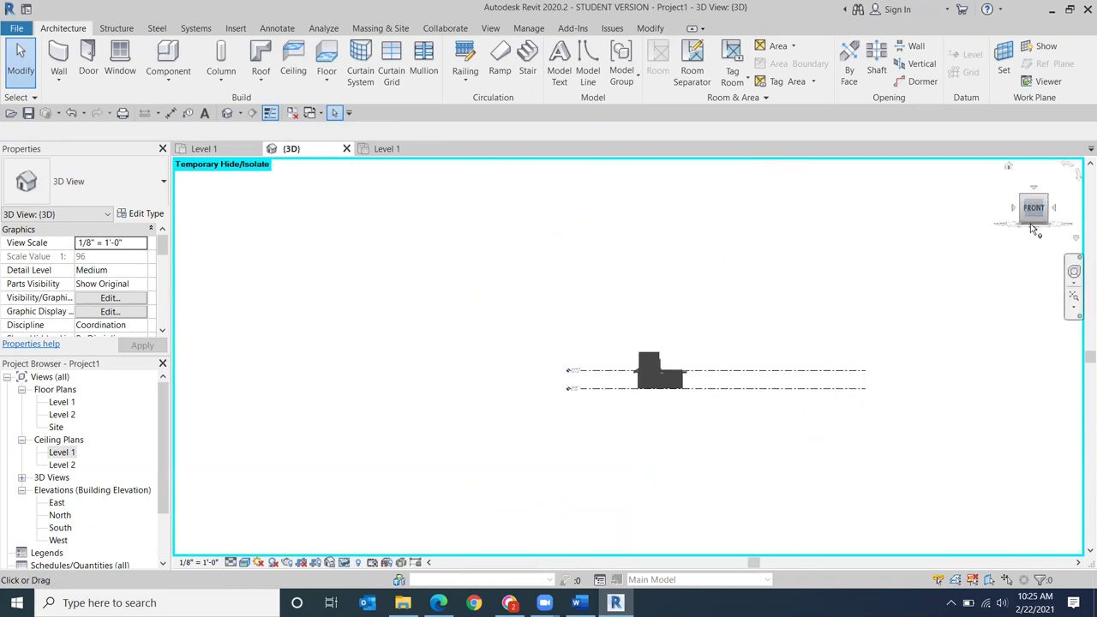
pyautogui.click(1034, 225)
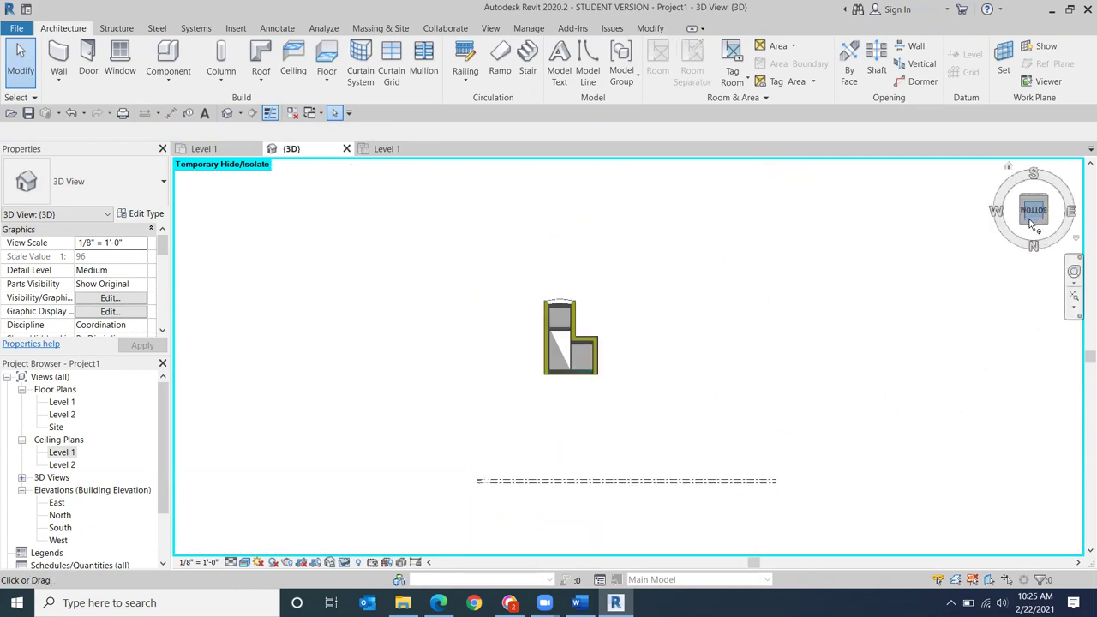
pyautogui.scroll(5, 563, 350)
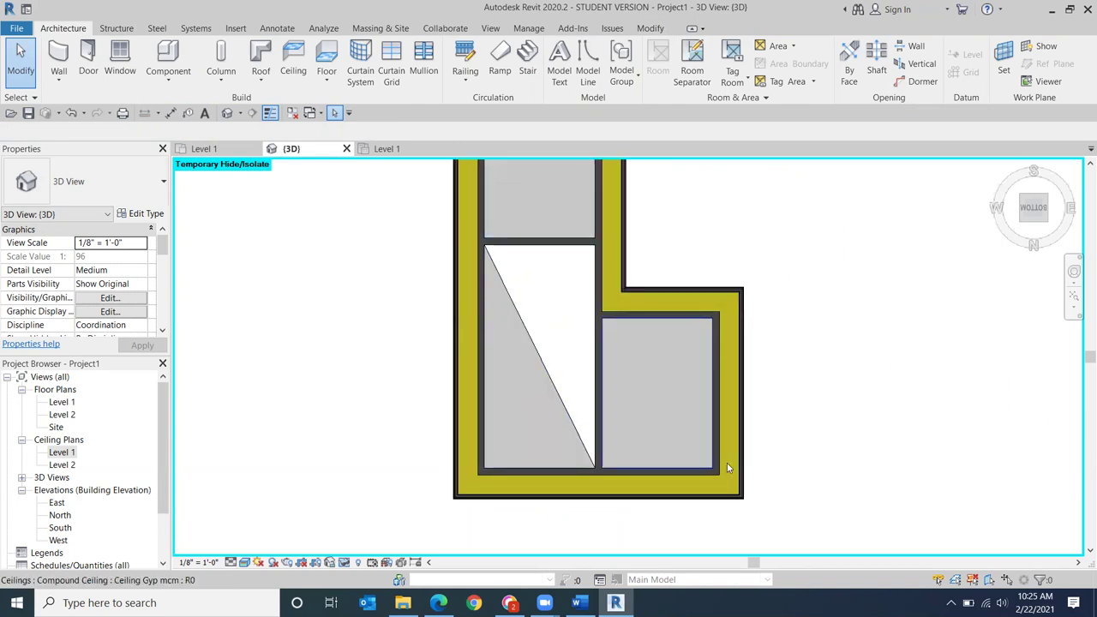
pyautogui.click(512, 381)
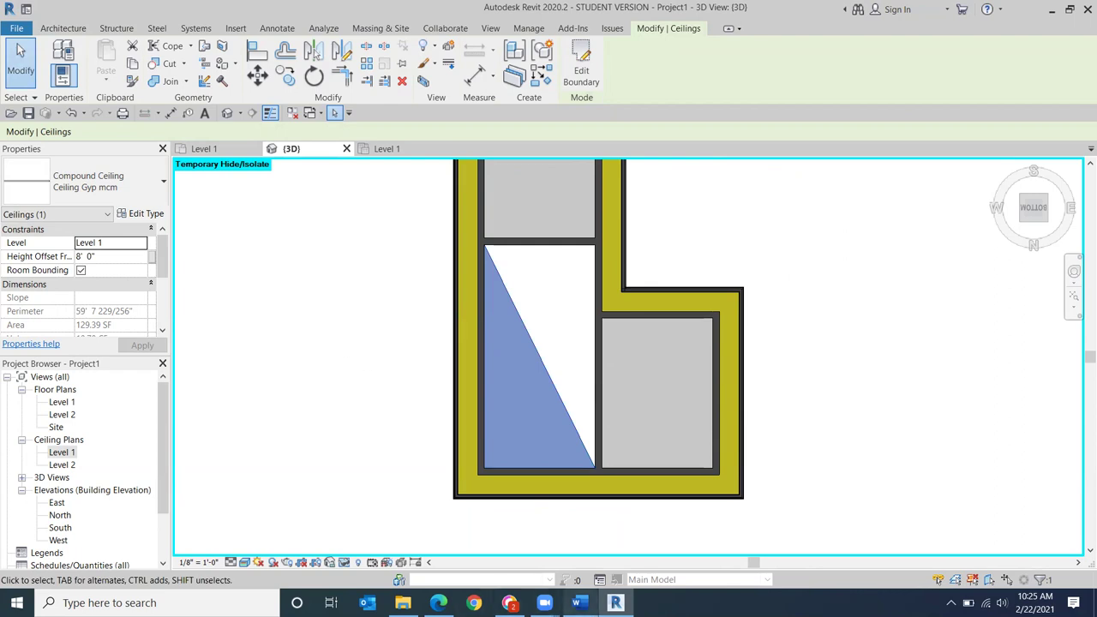
# Step: Switch to Word to review the Class 8 outline, and consult the February 2021 calendar
pyautogui.click(579, 602)
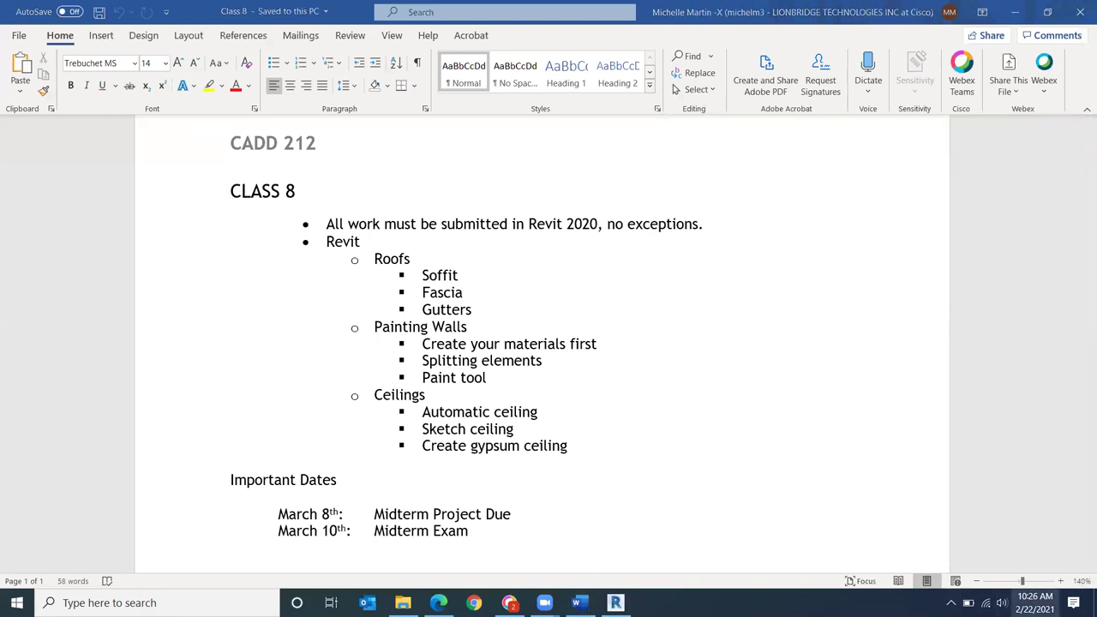
pyautogui.press('super+alt+d')
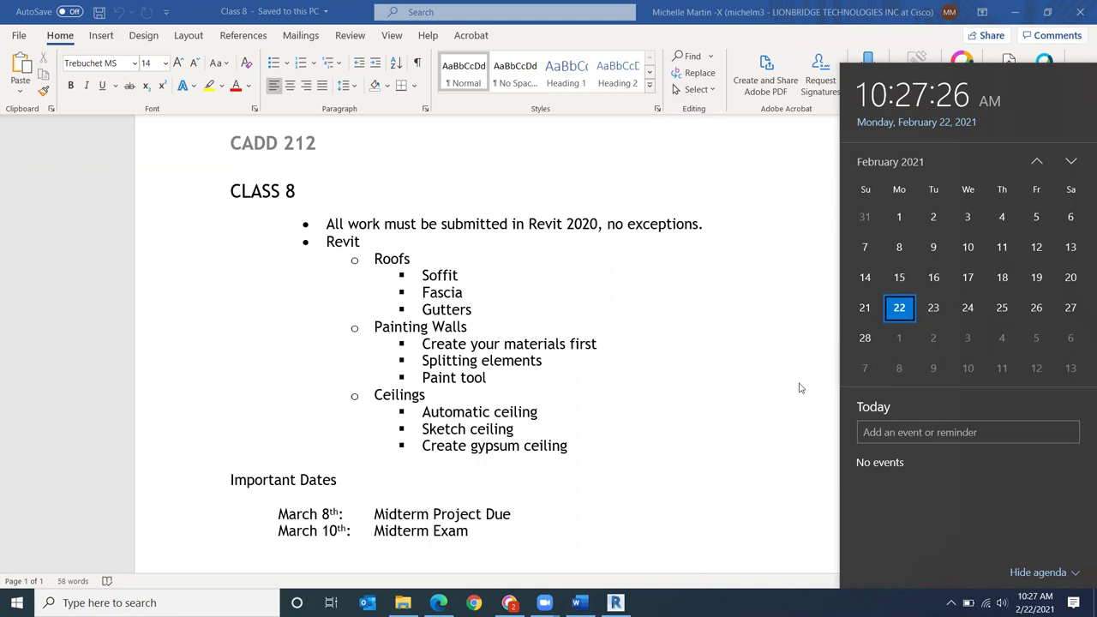
pyautogui.click(707, 427)
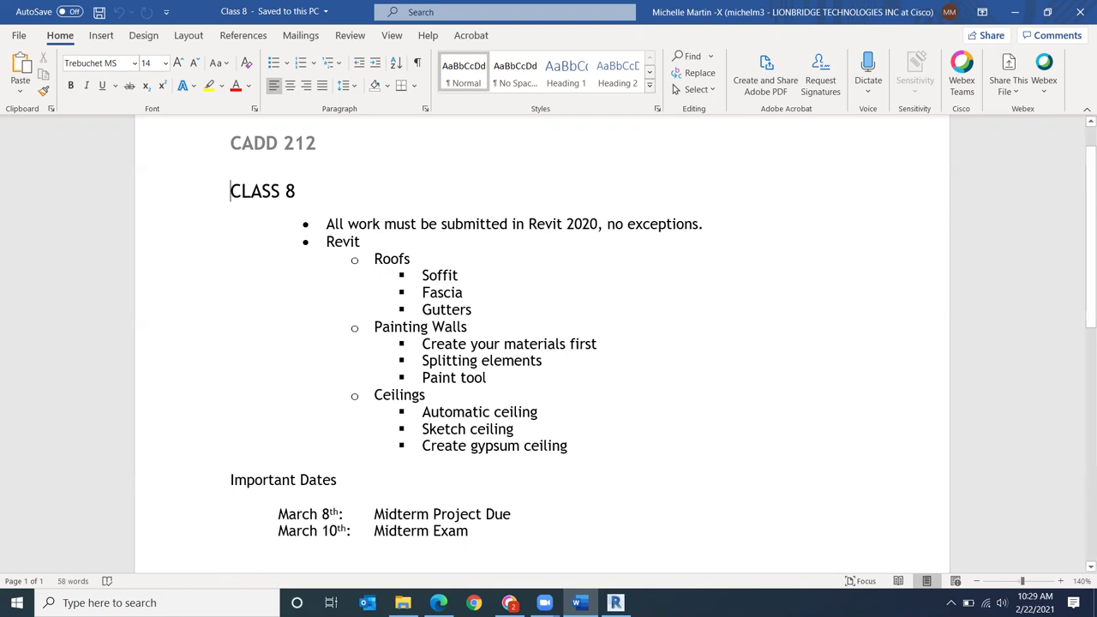
# Step: Switch back to Revit and open the layer structure of the long outer wall beside the triangular ceiling
pyautogui.click(614, 603)
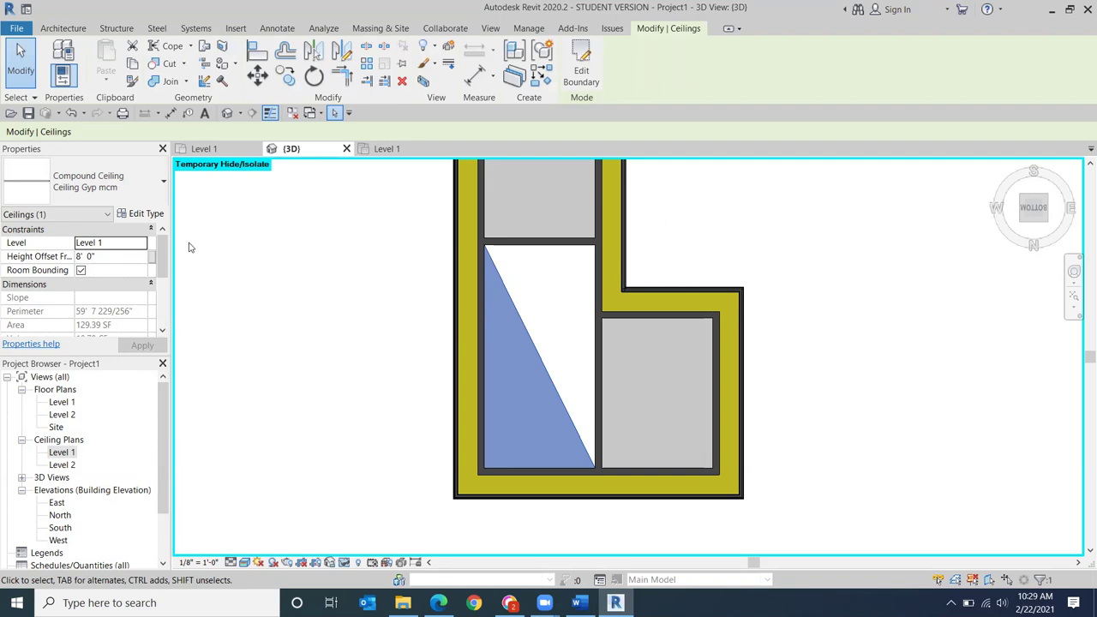
pyautogui.click(396, 283)
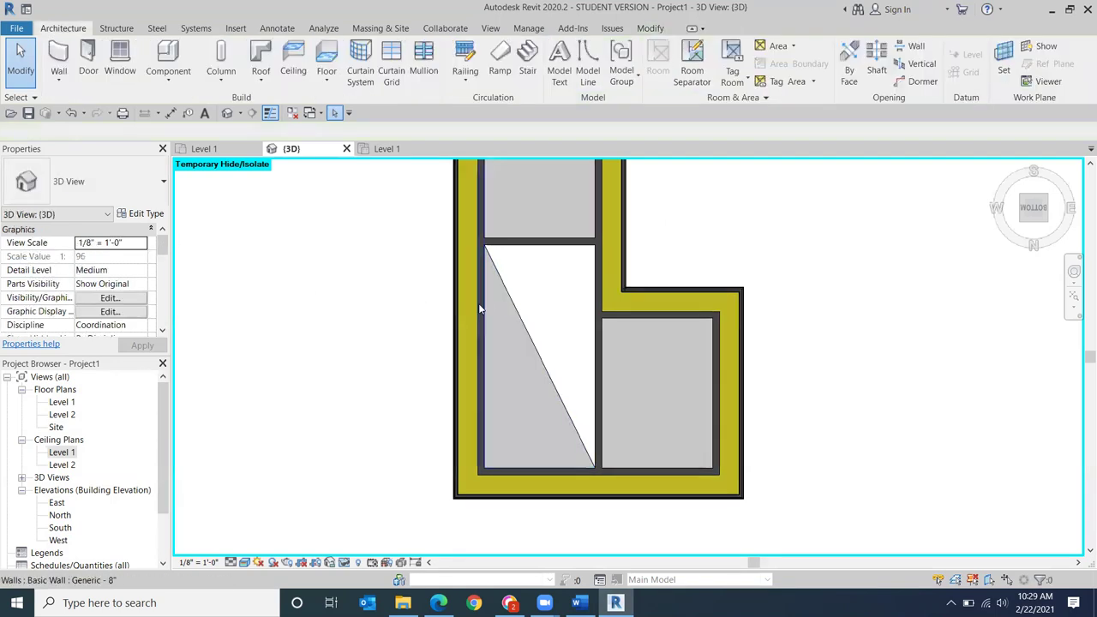
pyautogui.click(517, 244)
pyautogui.click(422, 232)
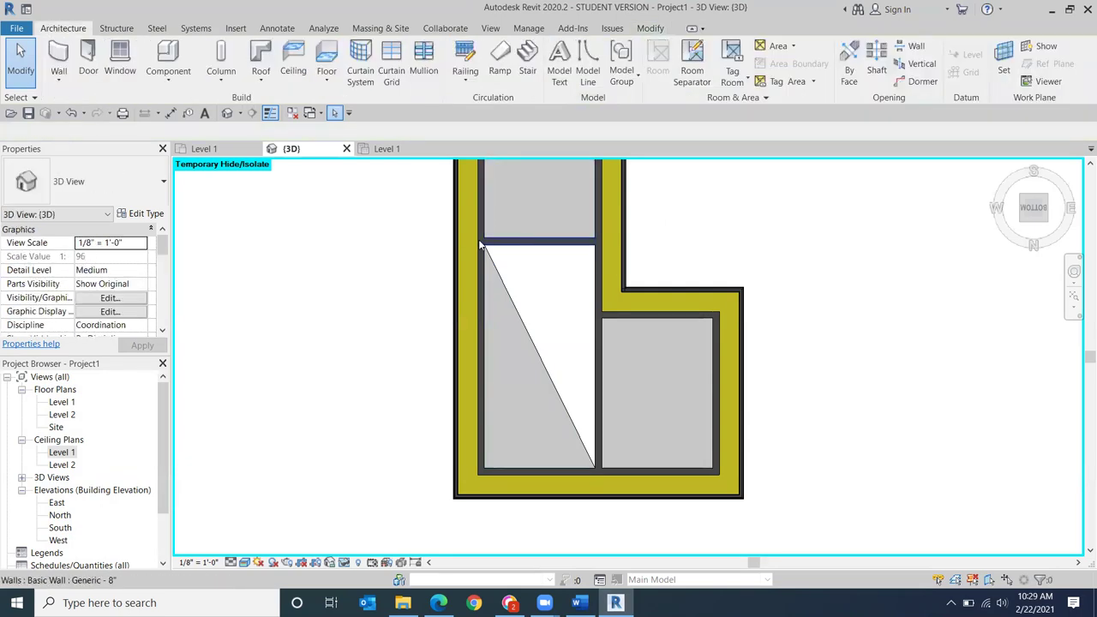
pyautogui.click(513, 250)
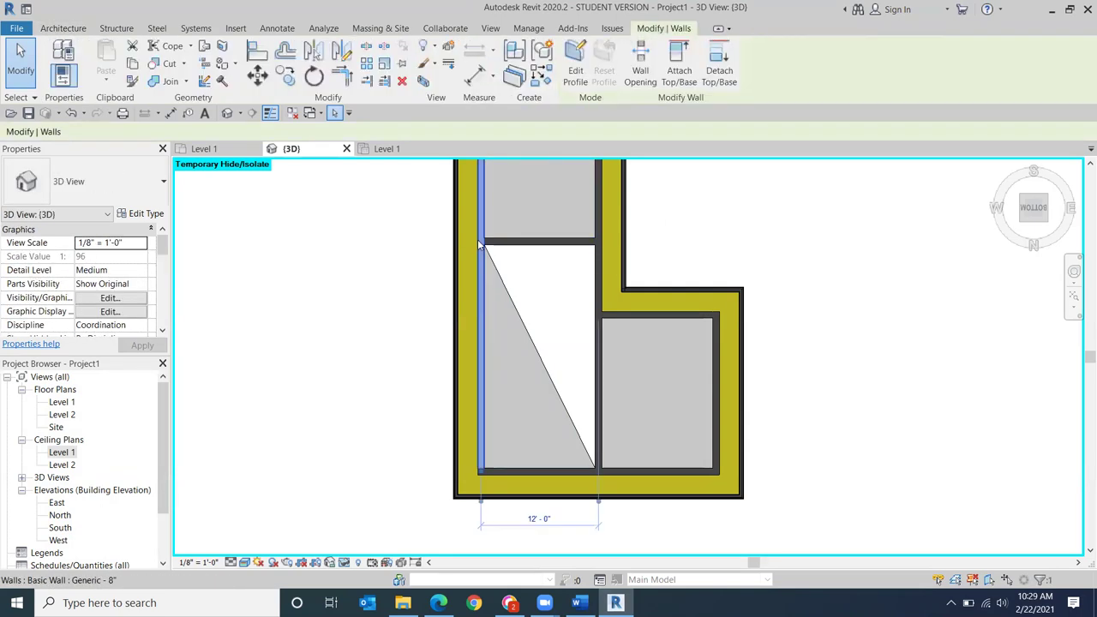
pyautogui.click(147, 215)
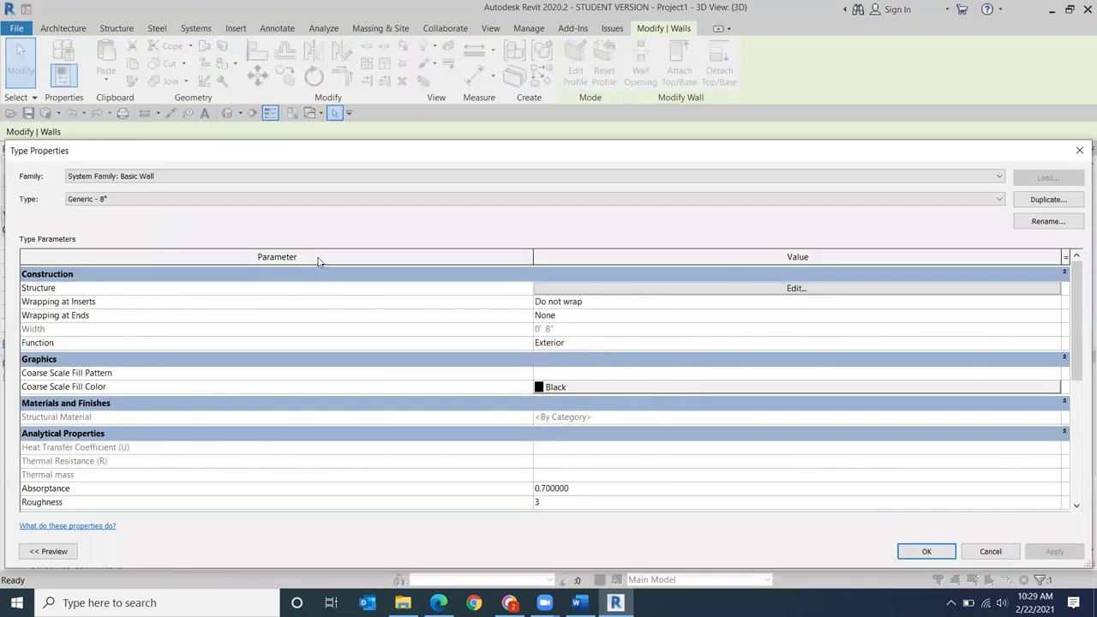
pyautogui.click(740, 289)
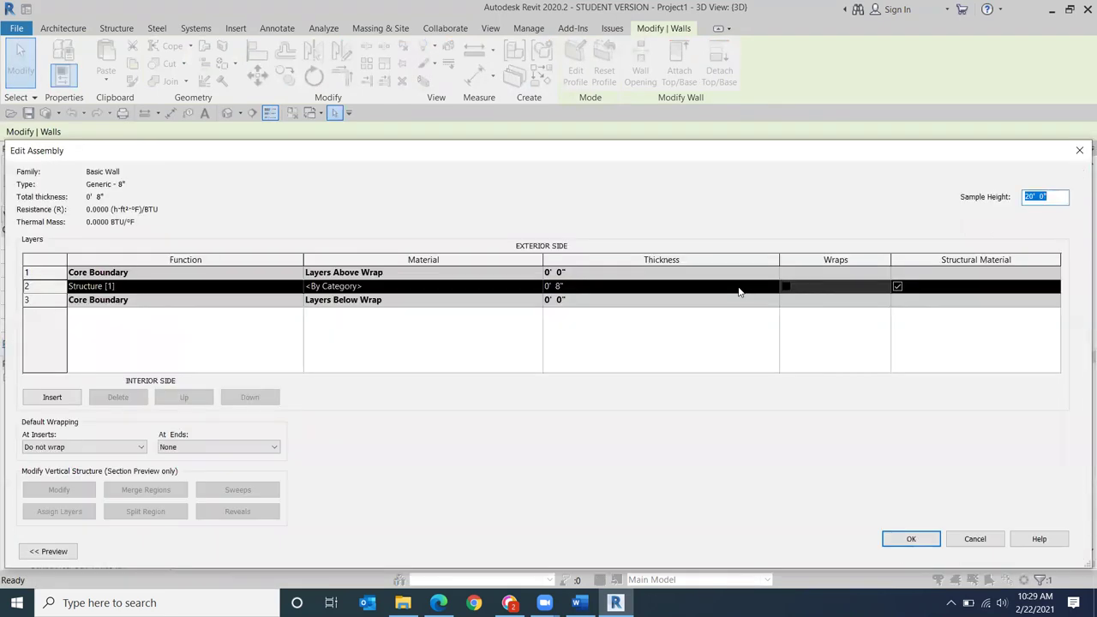